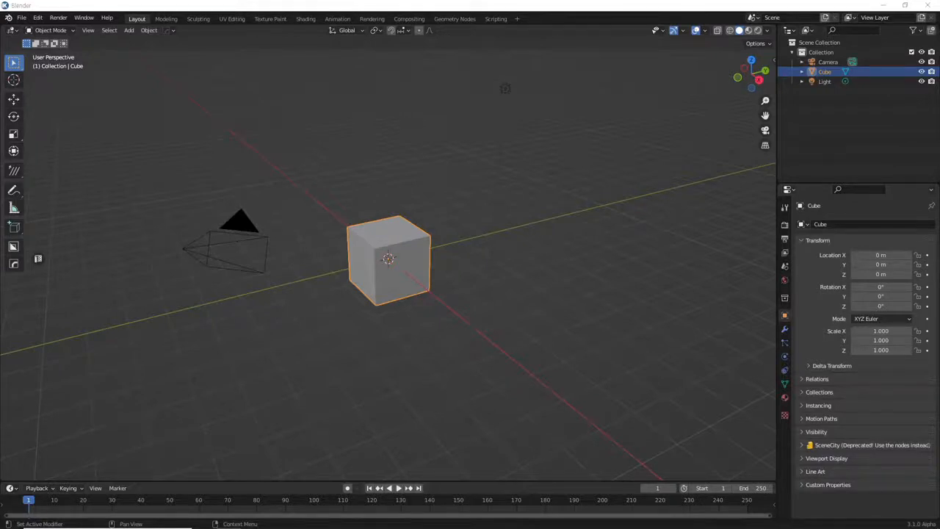
Delete the default cube, camera and light from the scene
{"action": "middle_click_drag", "start_coordinate": [499, 337], "coordinate": [518, 325]}
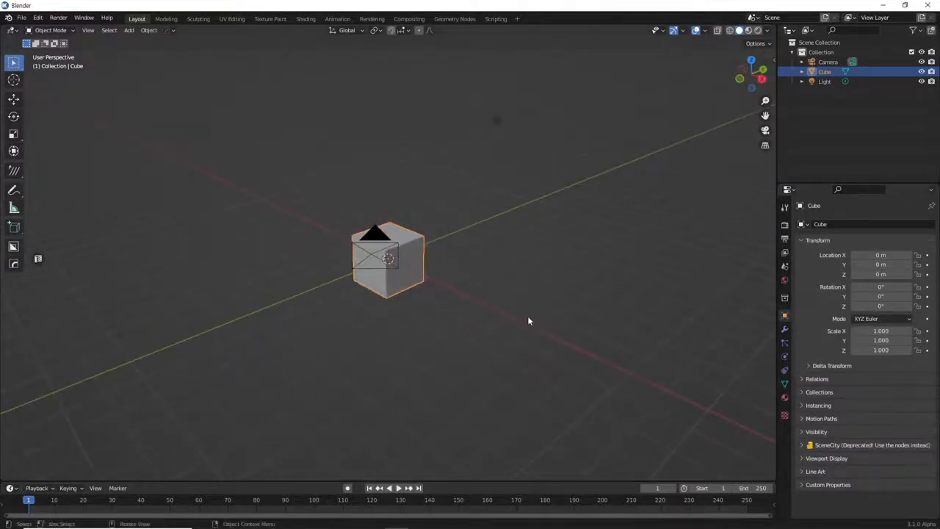
{"action": "left_click_drag", "start_coordinate": [610, 377], "coordinate": [173, 71]}
{"action": "key", "text": "Delete"}
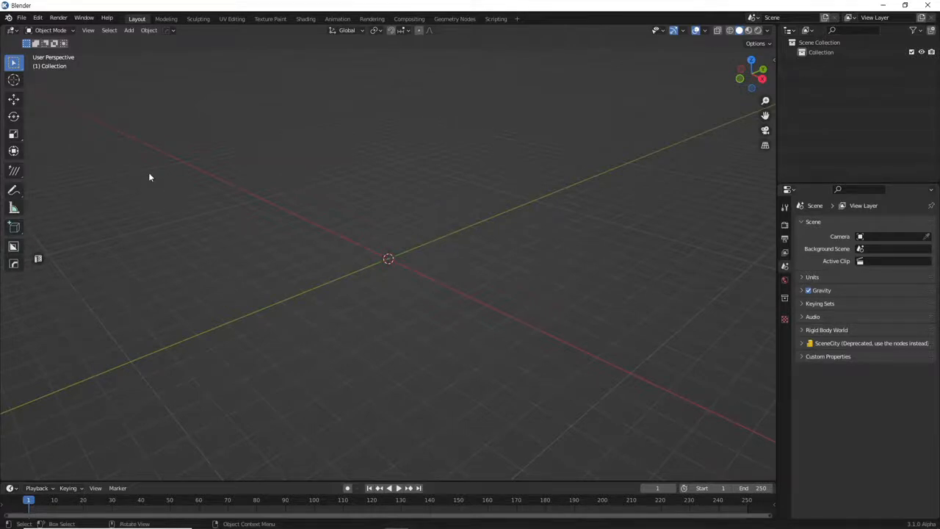
Import HEADWEAR_001.fbx from D:\MyProjects\ZEPETO\HEADWEAR_001 with the default FBX settings, and delete the imported hat
{"action": "left_click", "coordinate": [21, 17]}
{"action": "mouse_move", "coordinate": [56, 72]}
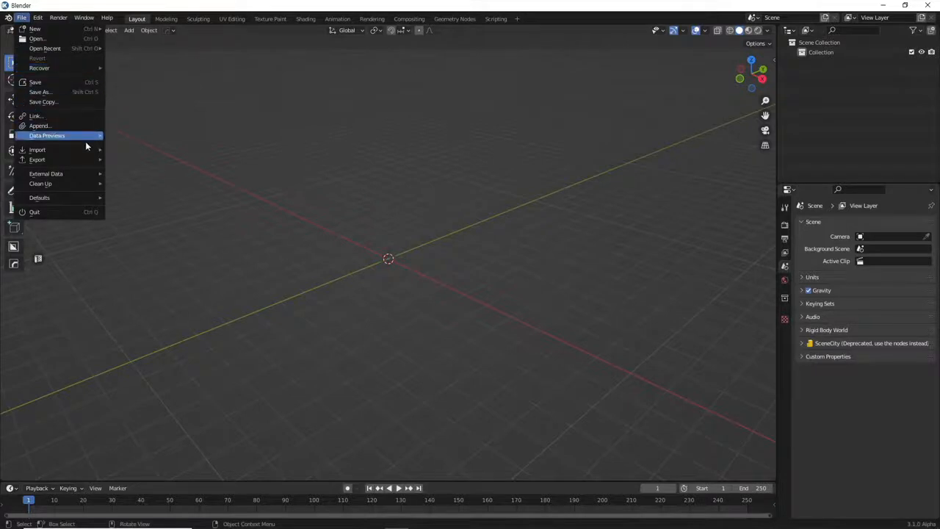
{"action": "mouse_move", "coordinate": [84, 154]}
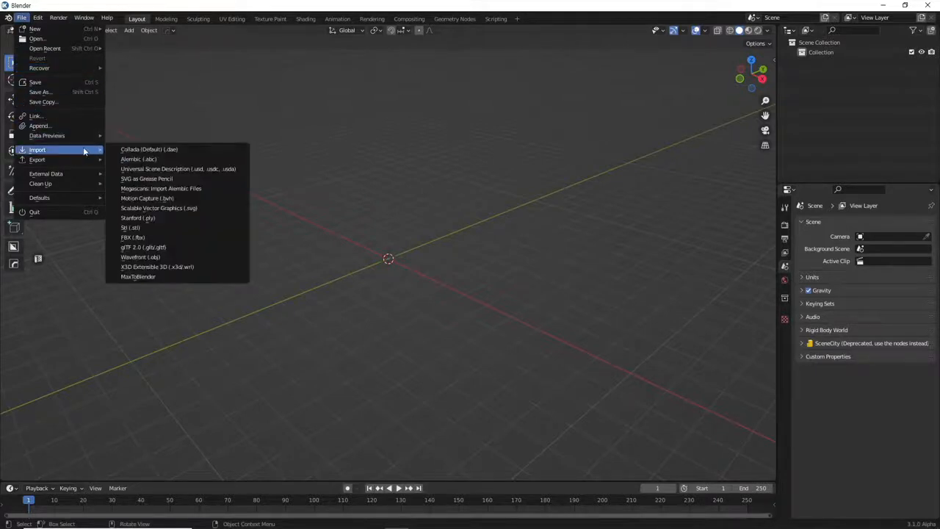
{"action": "left_click", "coordinate": [158, 238]}
{"action": "left_click", "coordinate": [138, 111]}
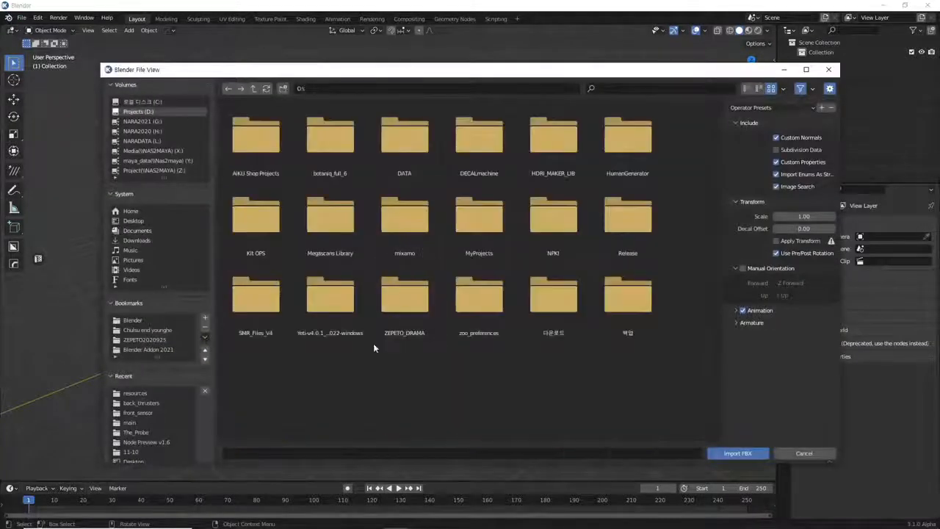
{"action": "double_click", "coordinate": [479, 220]}
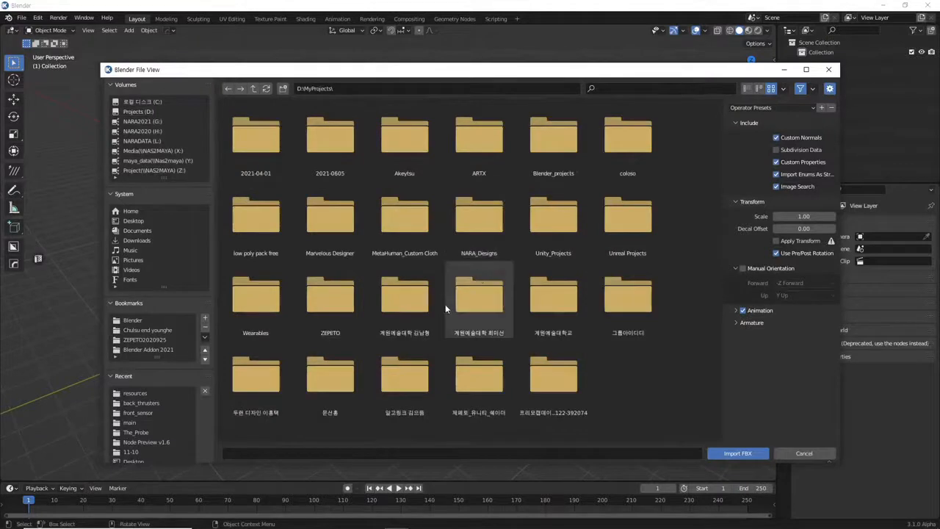
{"action": "double_click", "coordinate": [327, 303]}
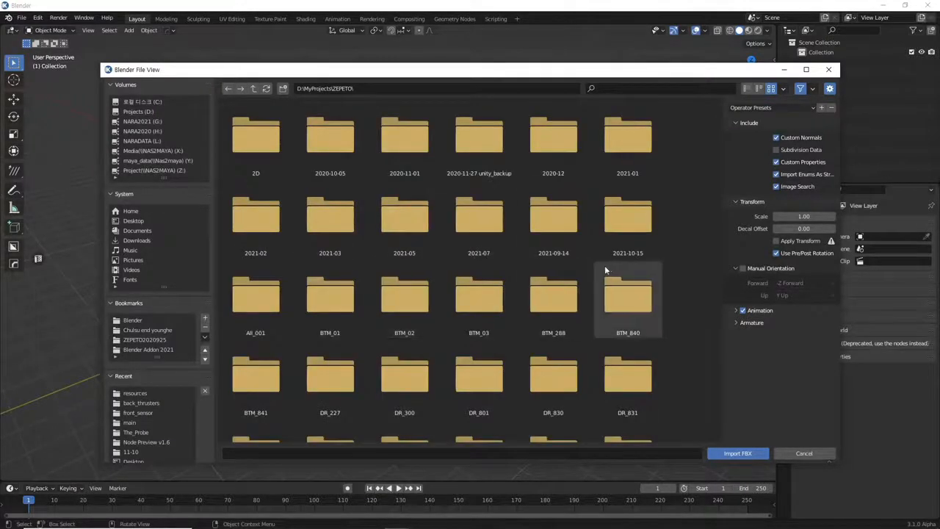
{"action": "scroll", "coordinate": [608, 267], "scroll_direction": "down", "scroll_amount": 2}
{"action": "scroll", "coordinate": [608, 266], "scroll_direction": "down", "scroll_amount": 5}
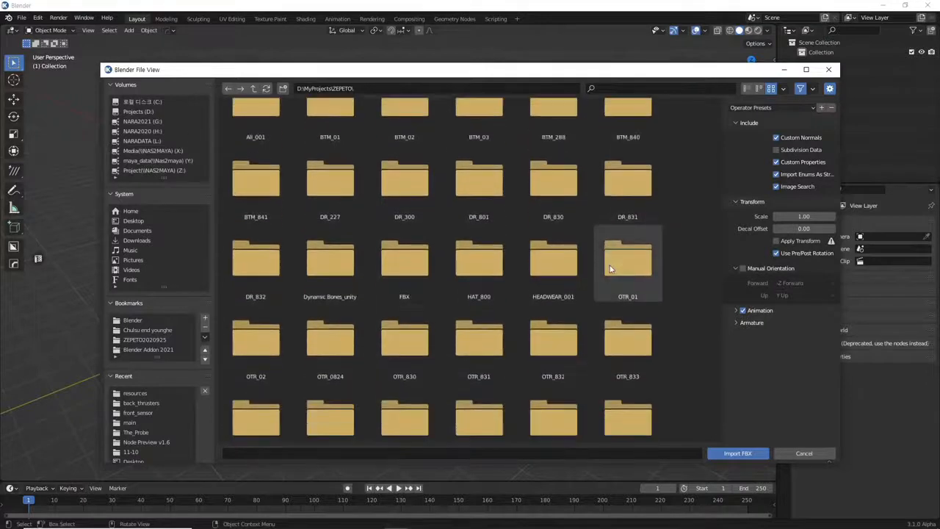
{"action": "left_click", "coordinate": [560, 212]}
{"action": "double_click", "coordinate": [559, 212]}
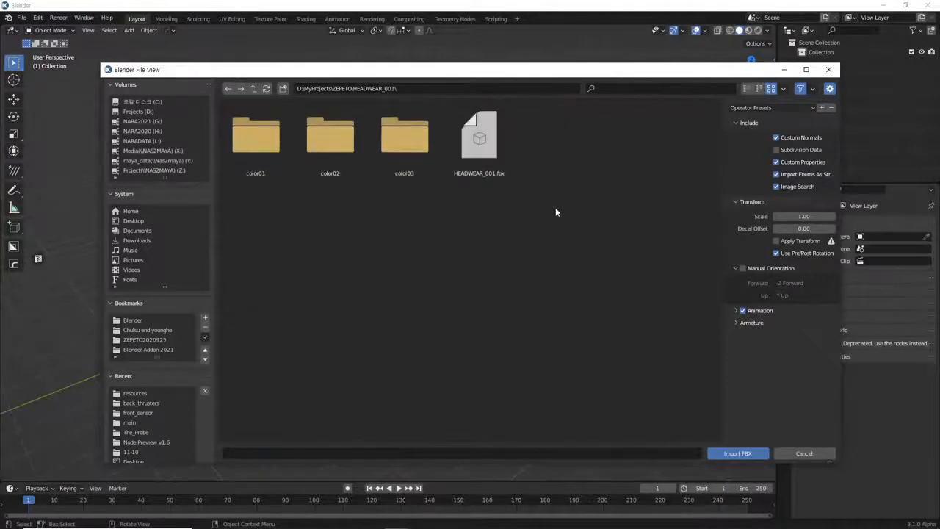
{"action": "double_click", "coordinate": [486, 156]}
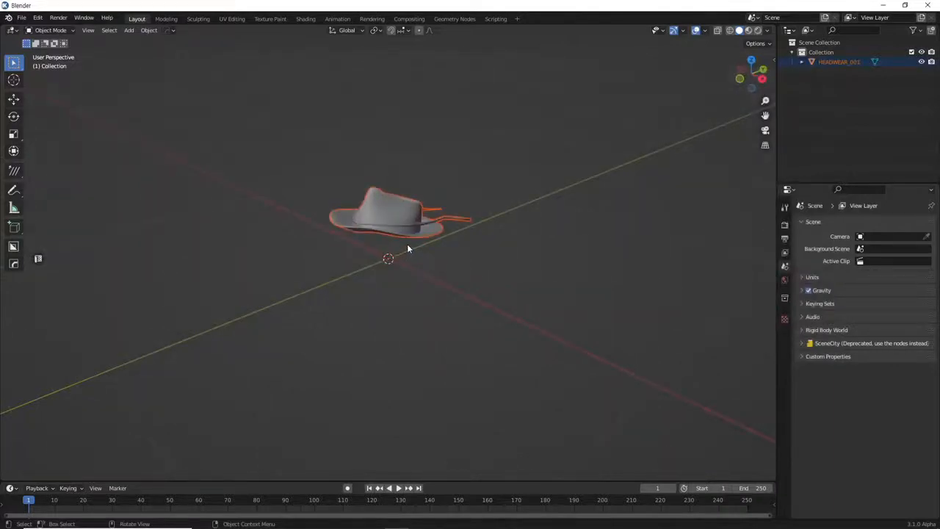
{"action": "key", "text": "Delete"}
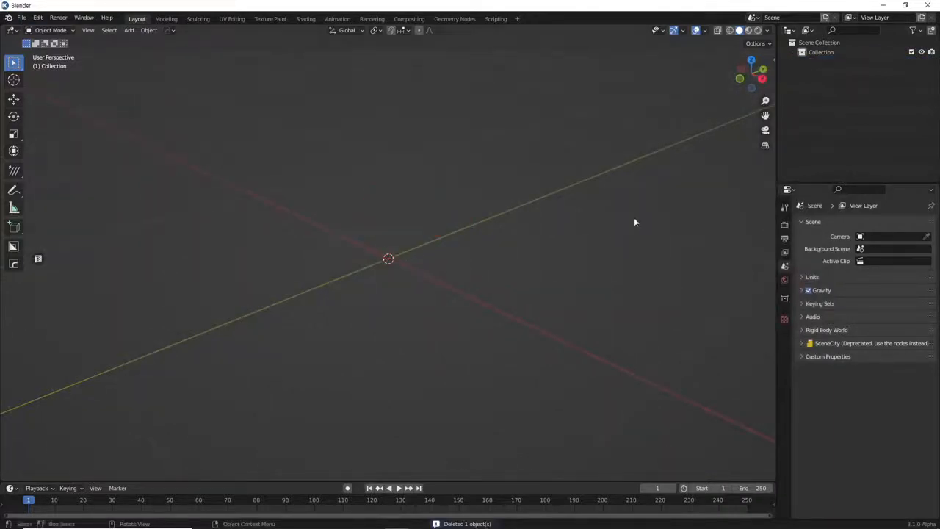
Export the empty scene as FBX over the existing FBX file in the 1.kaywon folder in Documents
{"action": "left_click", "coordinate": [22, 19]}
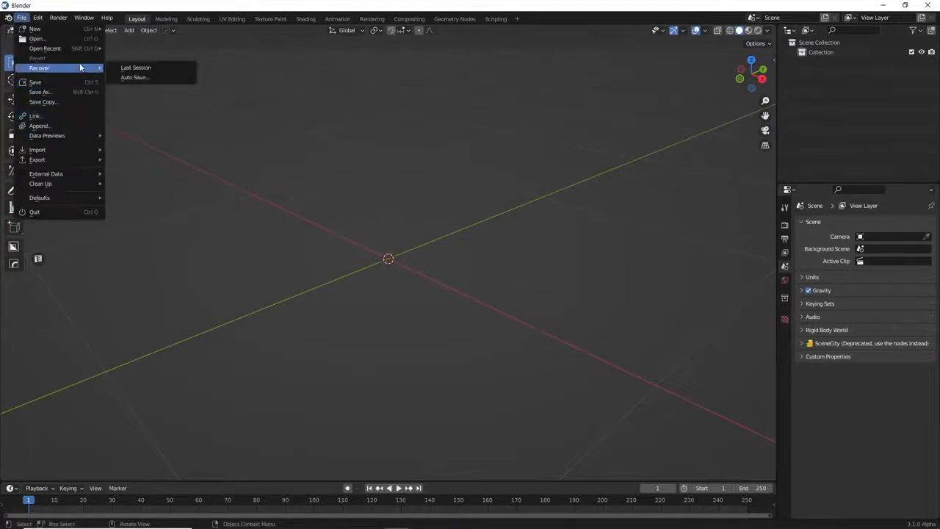
{"action": "mouse_move", "coordinate": [84, 141]}
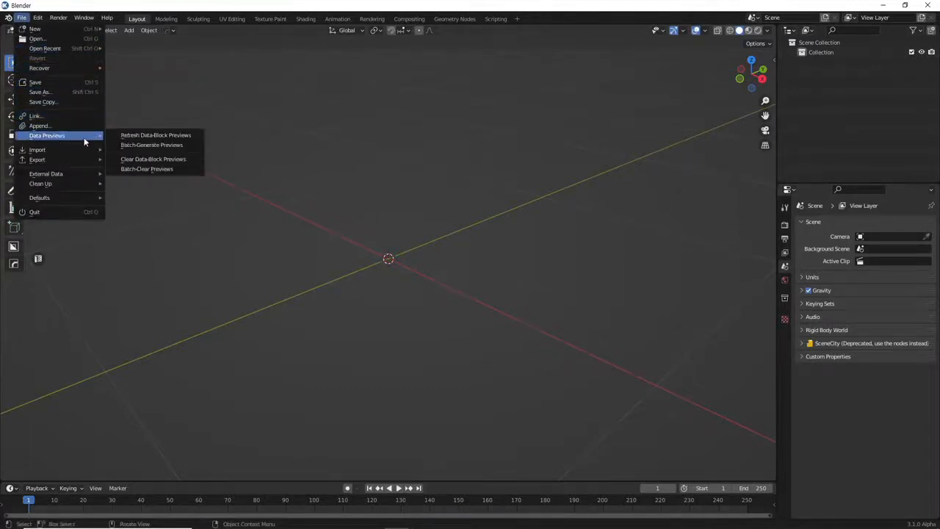
{"action": "mouse_move", "coordinate": [88, 160]}
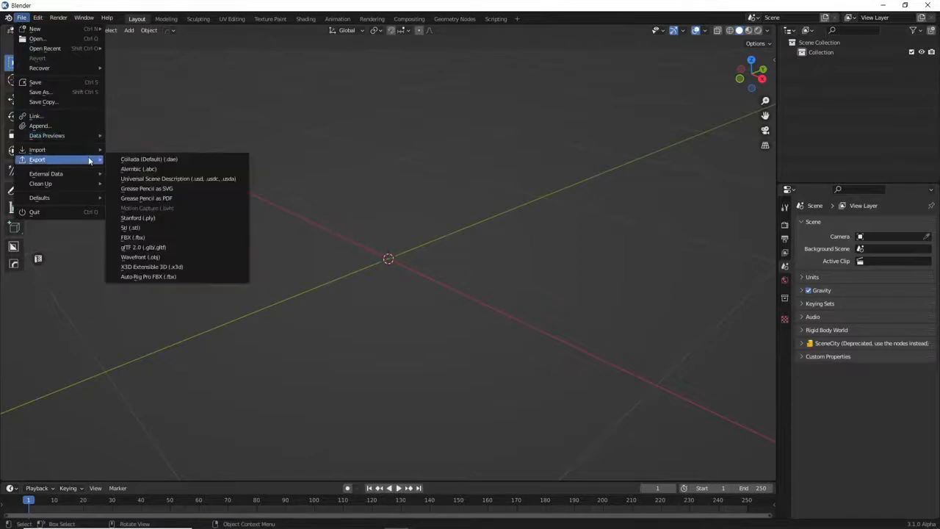
{"action": "left_click", "coordinate": [184, 238]}
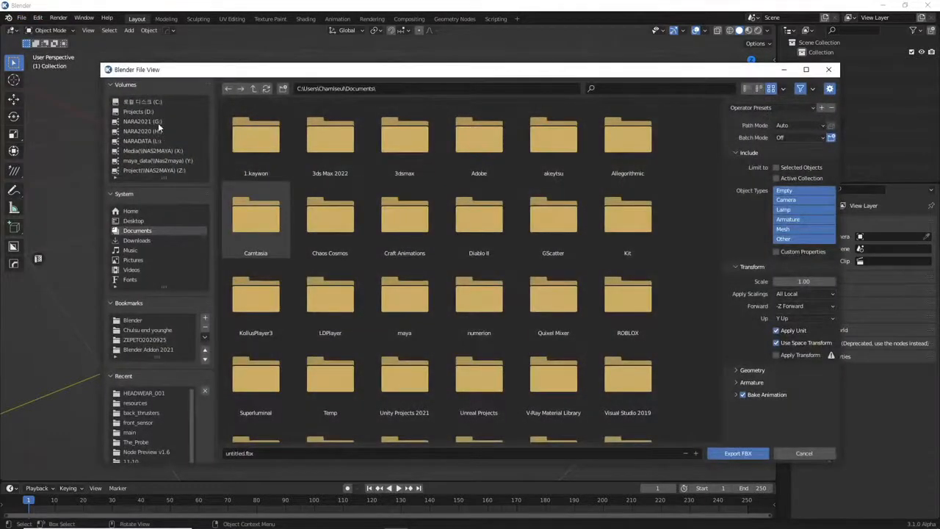
{"action": "left_click", "coordinate": [155, 118]}
{"action": "left_click", "coordinate": [144, 231]}
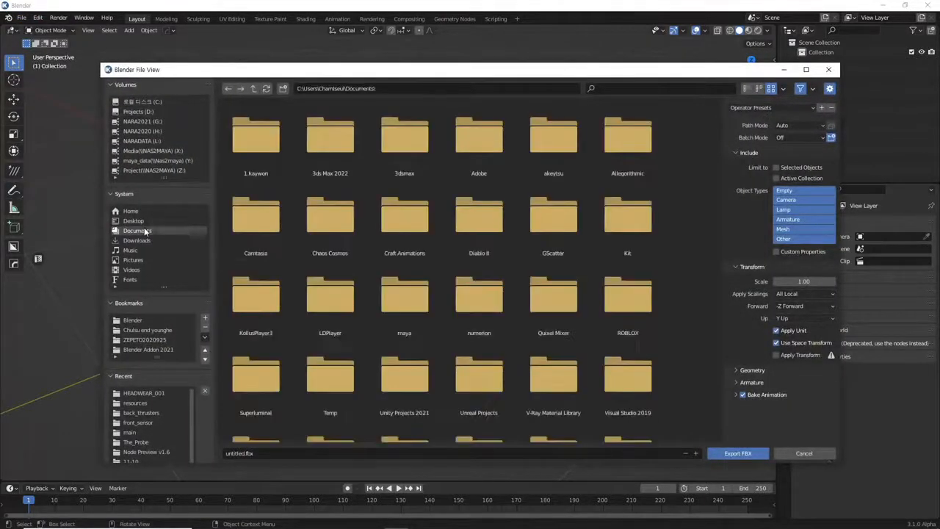
{"action": "scroll", "coordinate": [393, 265], "scroll_direction": "down", "scroll_amount": 3}
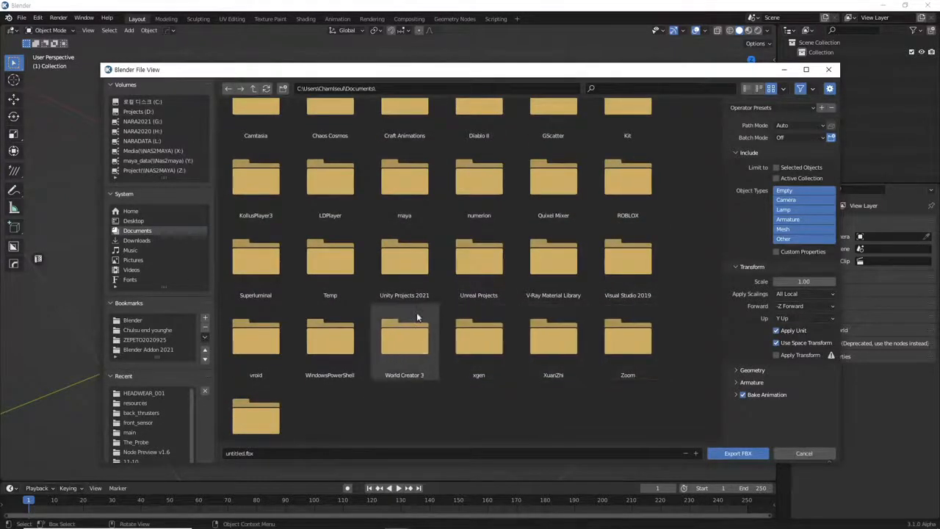
{"action": "scroll", "coordinate": [397, 293], "scroll_direction": "up", "scroll_amount": 3}
{"action": "double_click", "coordinate": [245, 151]}
{"action": "left_click", "coordinate": [253, 294]}
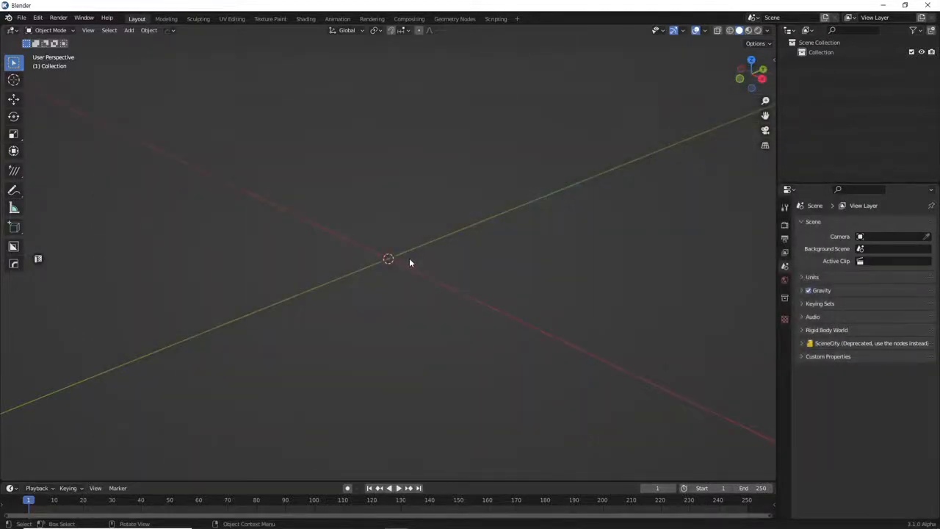
Try to import the FBX file from the 1.kaywon folder in Documents
{"action": "left_click", "coordinate": [21, 17]}
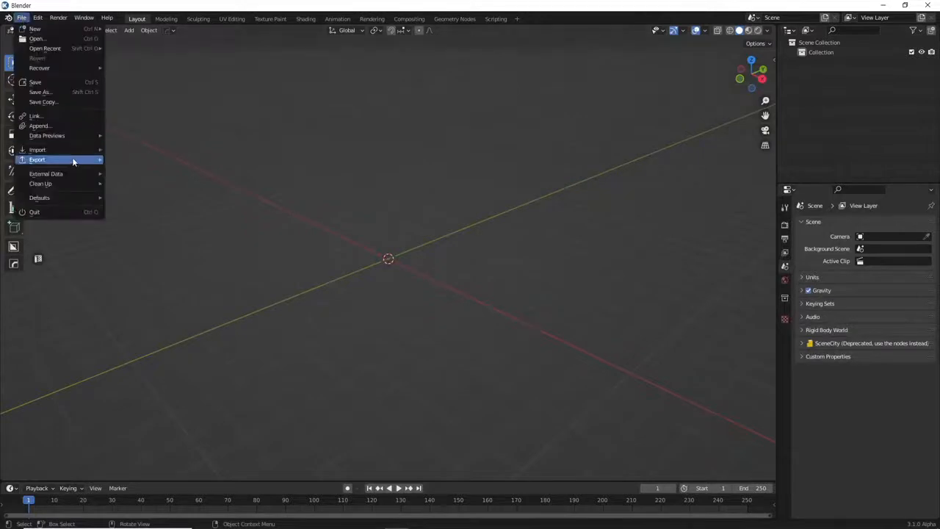
{"action": "mouse_move", "coordinate": [74, 150]}
{"action": "left_click", "coordinate": [184, 237]}
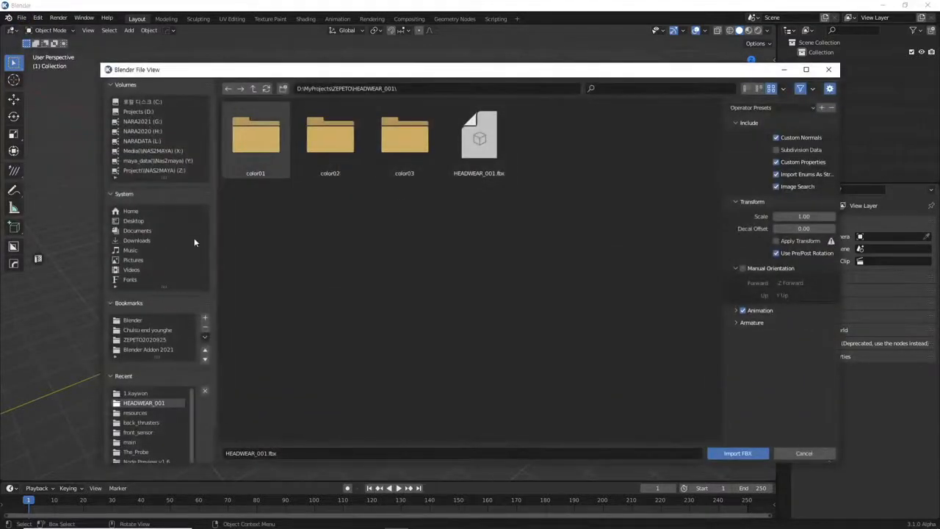
{"action": "left_click", "coordinate": [160, 229]}
{"action": "double_click", "coordinate": [269, 152]}
{"action": "left_click", "coordinate": [259, 297]}
{"action": "double_click", "coordinate": [258, 297]}
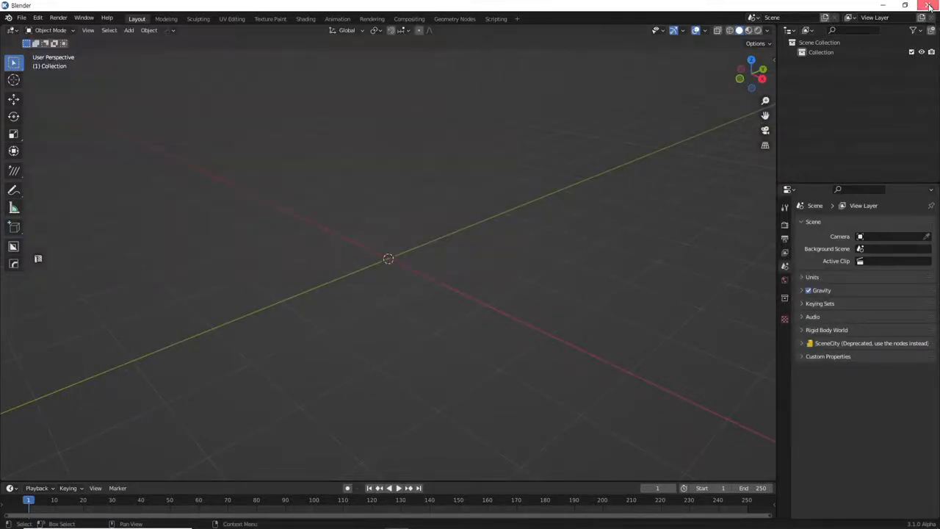
Switch to the E-Cycles RTX build of Blender 2.93.5, dismiss its splash screen and delete all default objects
{"action": "mouse_move", "coordinate": [396, 527]}
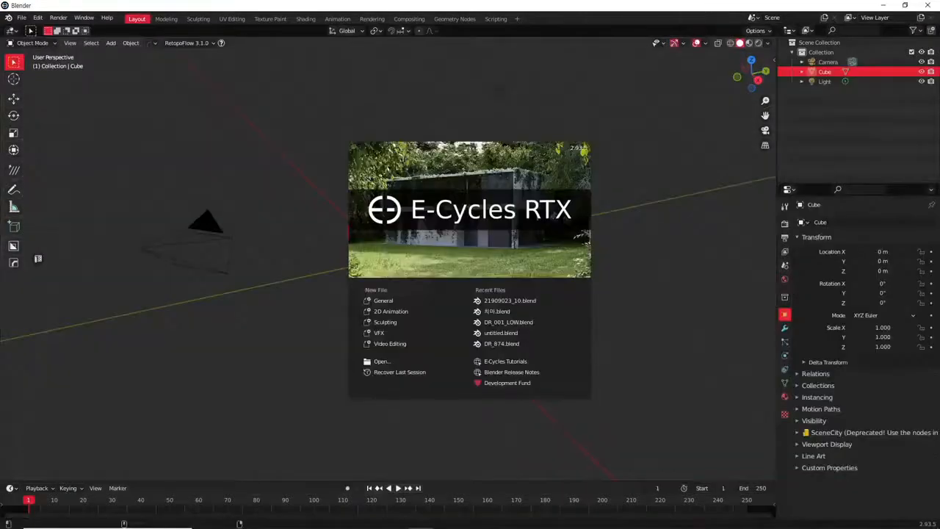
{"action": "left_click", "coordinate": [708, 315]}
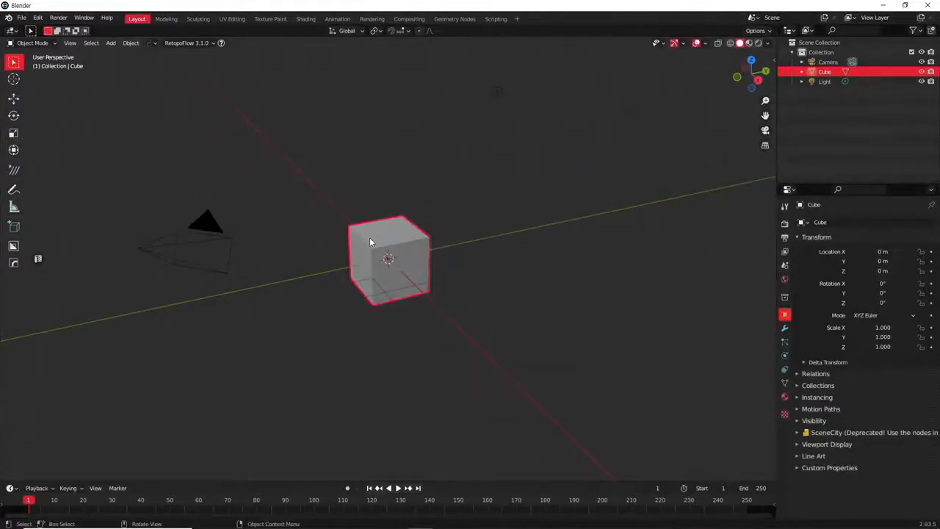
{"action": "scroll", "coordinate": [402, 252], "scroll_direction": "down", "scroll_amount": 5}
{"action": "key", "text": "a"}
{"action": "key", "text": "Delete"}
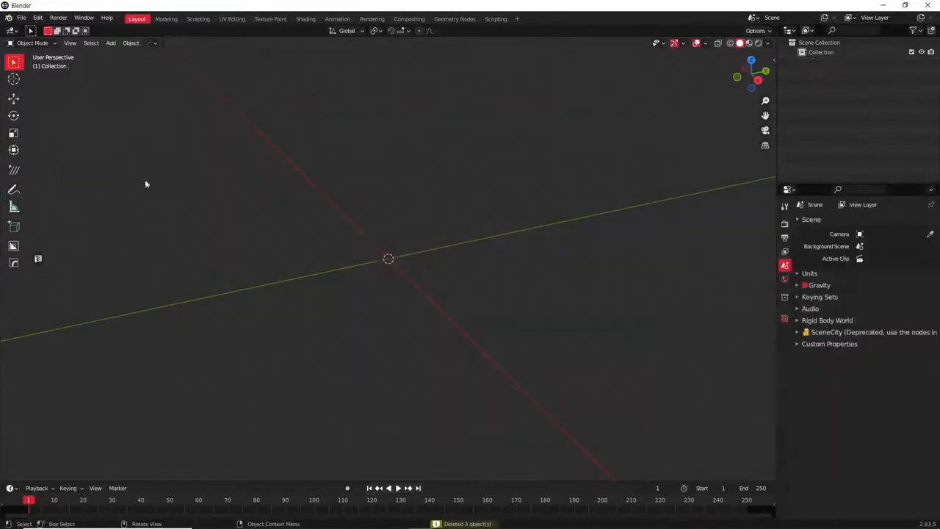
Try to import creatorBaseSet_zepeto.fbx from the 1.kaywon folder in Documents as an FBX into the emptied scene
{"action": "left_click", "coordinate": [22, 18]}
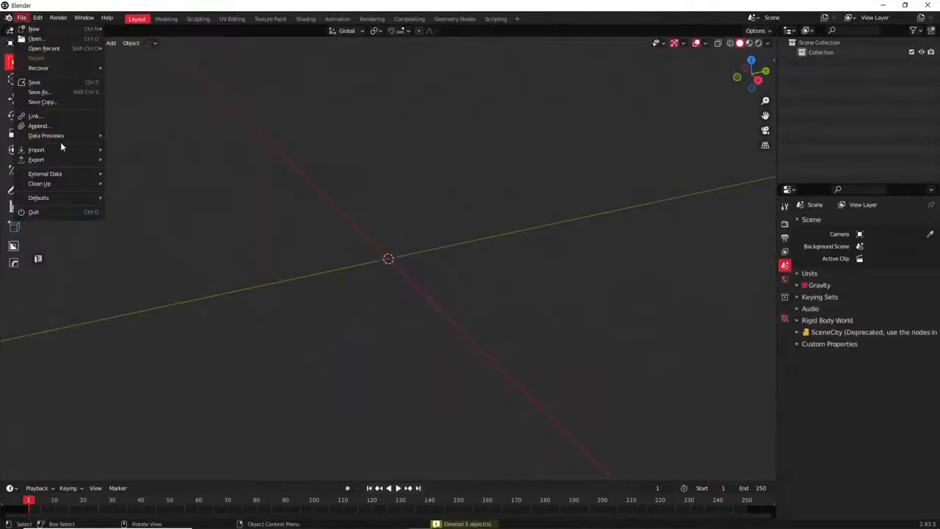
{"action": "mouse_move", "coordinate": [64, 149]}
{"action": "left_click", "coordinate": [194, 232]}
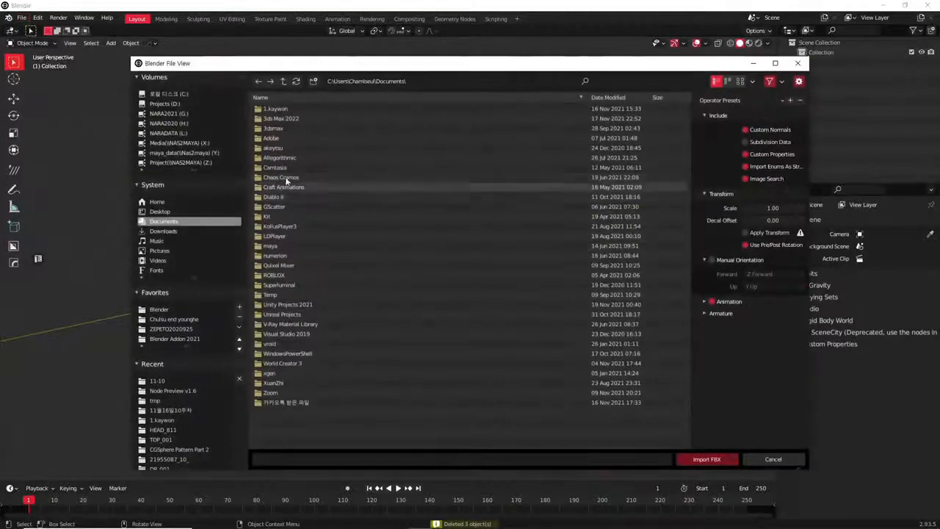
{"action": "double_click", "coordinate": [272, 111]}
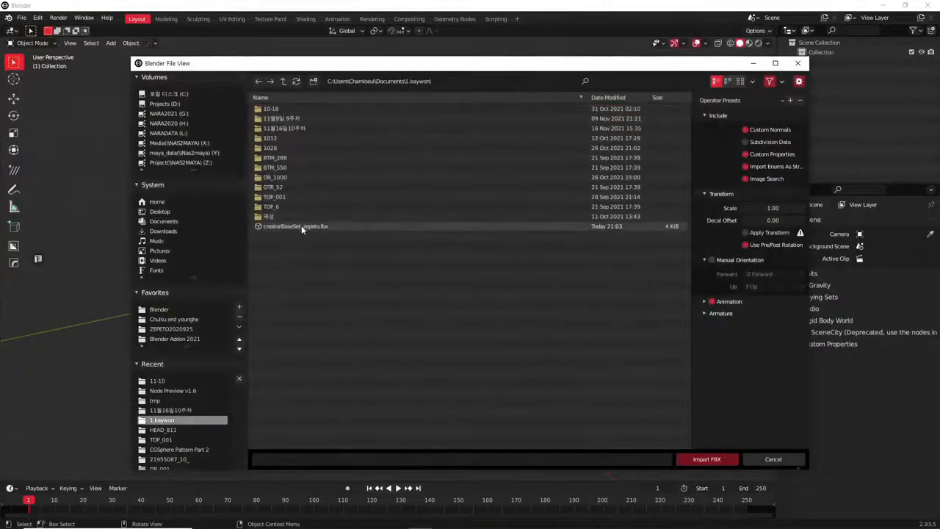
{"action": "double_click", "coordinate": [301, 226]}
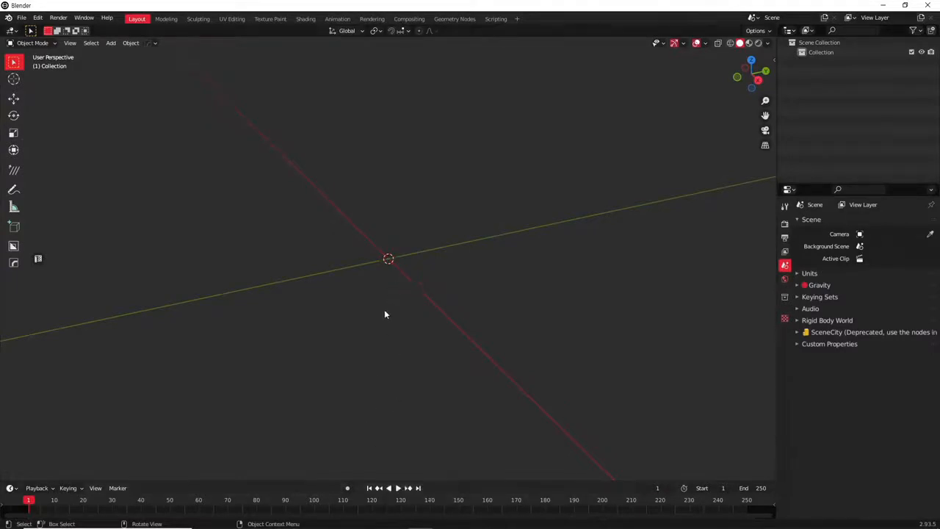
Retry the FBX import of creatorBaseSet_zepeto.fbx from the 1.kaywon folder
{"action": "middle_click_drag", "start_coordinate": [394, 302], "coordinate": [401, 285]}
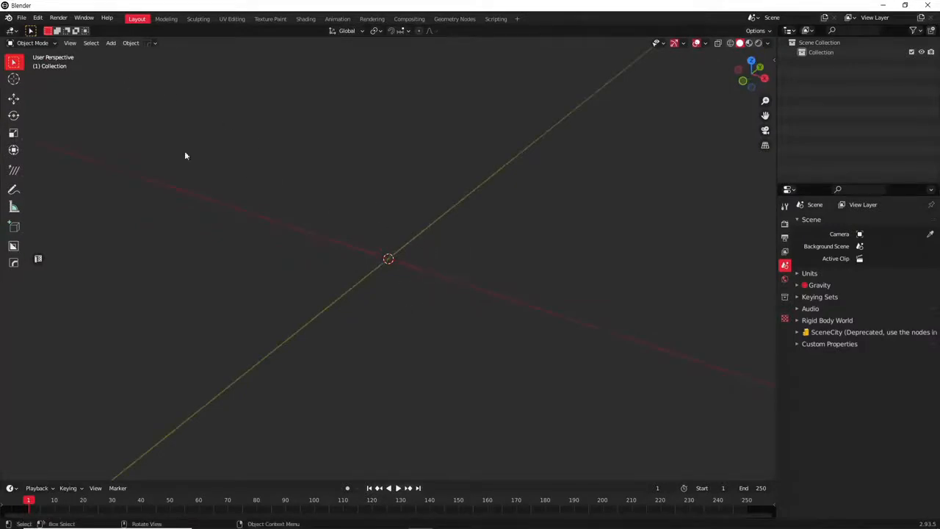
{"action": "left_click", "coordinate": [23, 18]}
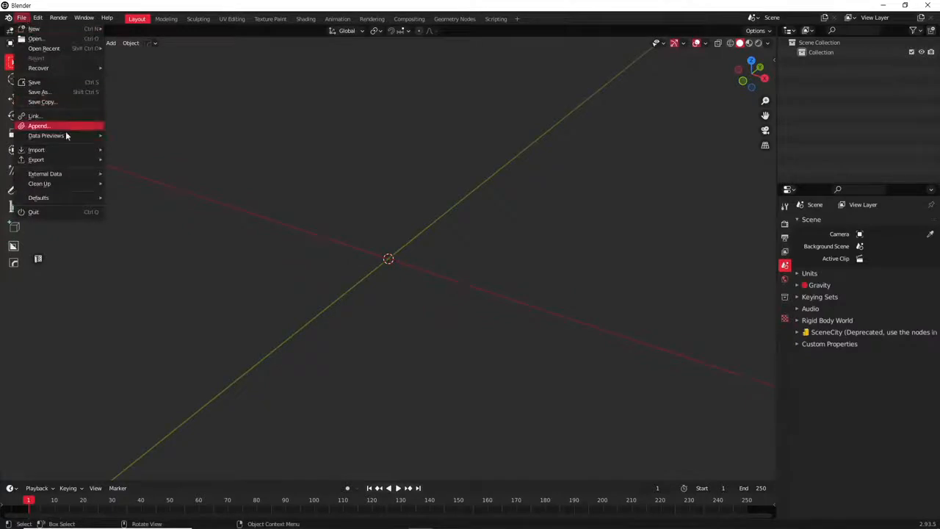
{"action": "mouse_move", "coordinate": [67, 149]}
{"action": "left_click", "coordinate": [171, 228]}
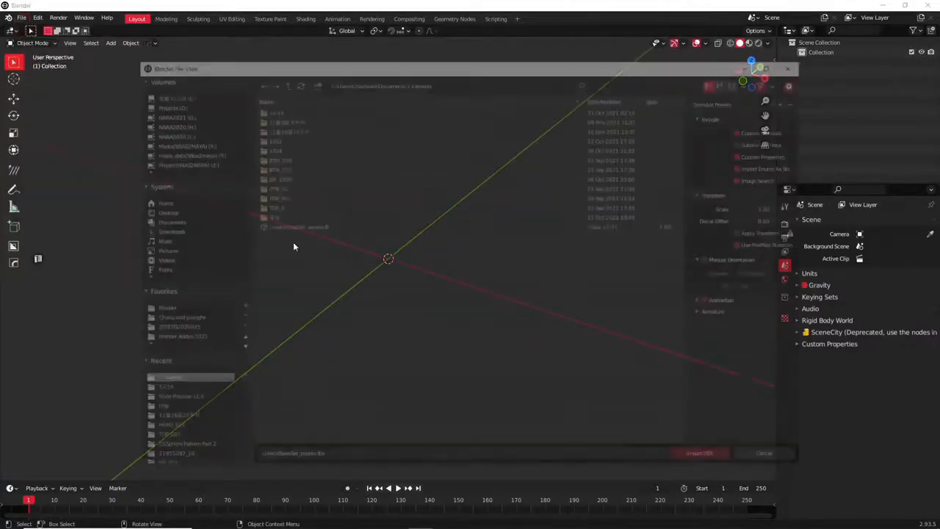
{"action": "left_click", "coordinate": [300, 227]}
{"action": "double_click", "coordinate": [300, 228]}
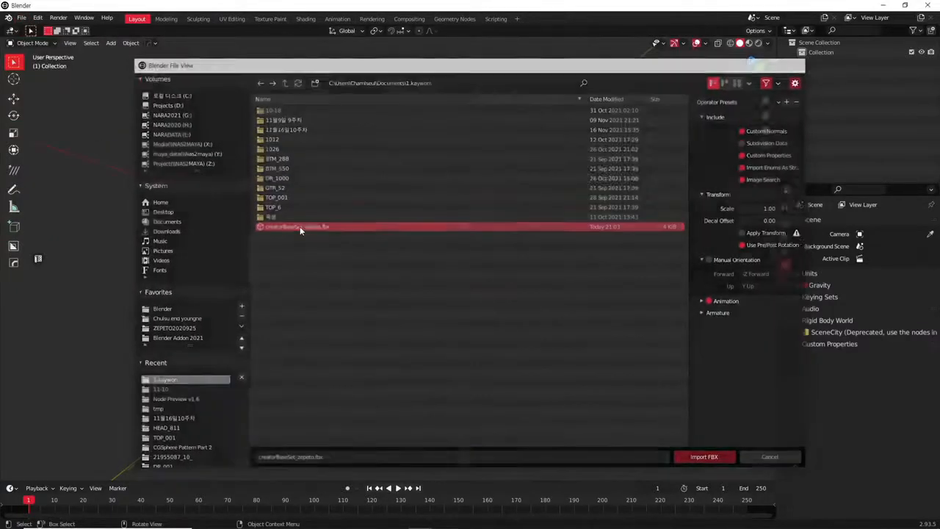
Try the MaxToBlender import option in place of the FBX importer
{"action": "left_click", "coordinate": [25, 22]}
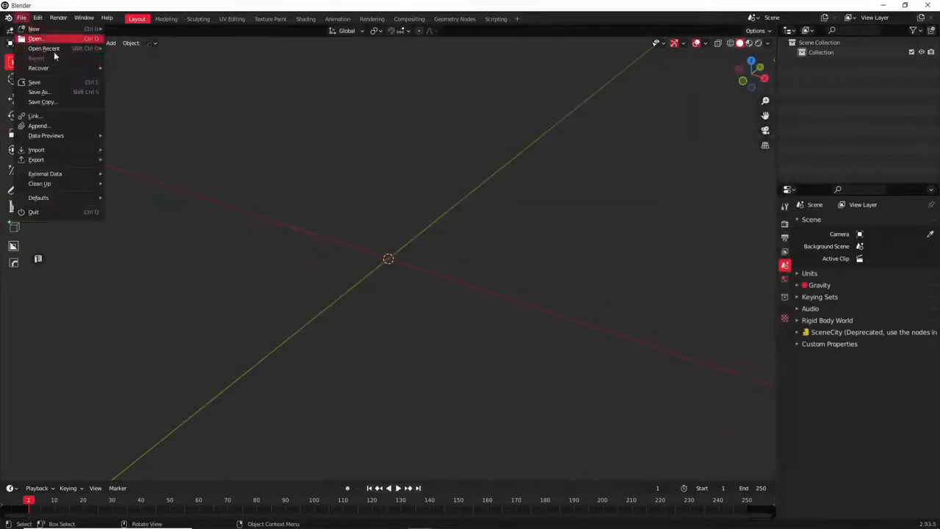
{"action": "mouse_move", "coordinate": [86, 149]}
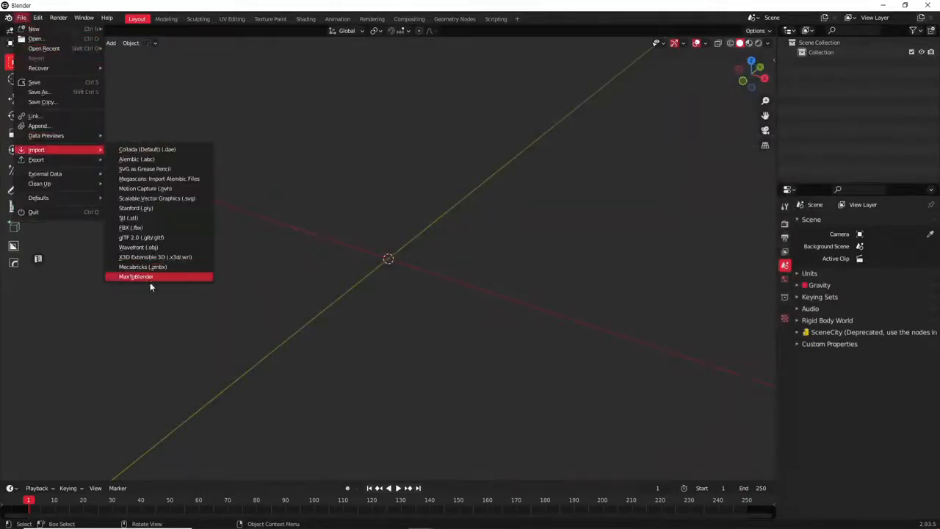
{"action": "left_click", "coordinate": [181, 277]}
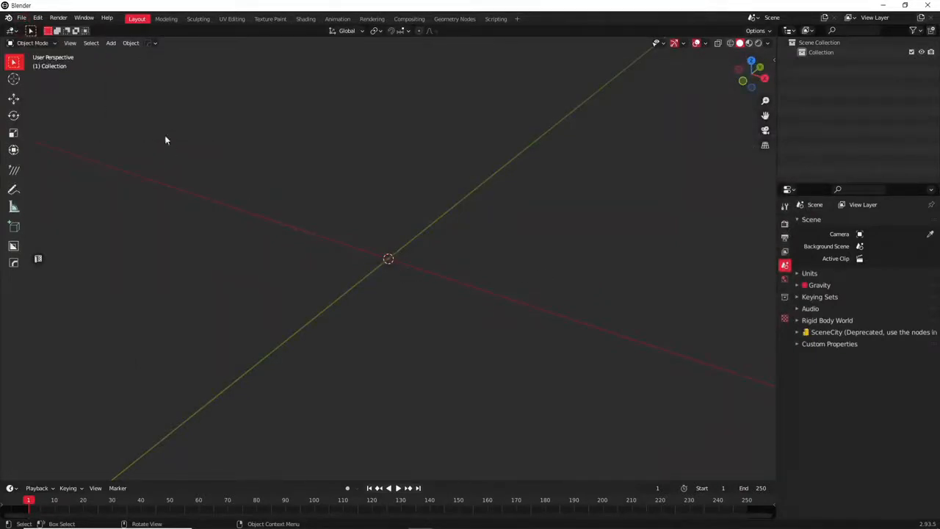
Switch to the Blender 3.1.0 Alpha session and open watermelon01.blend from the 1.kaywon folder in Documents
{"action": "left_click", "coordinate": [22, 18]}
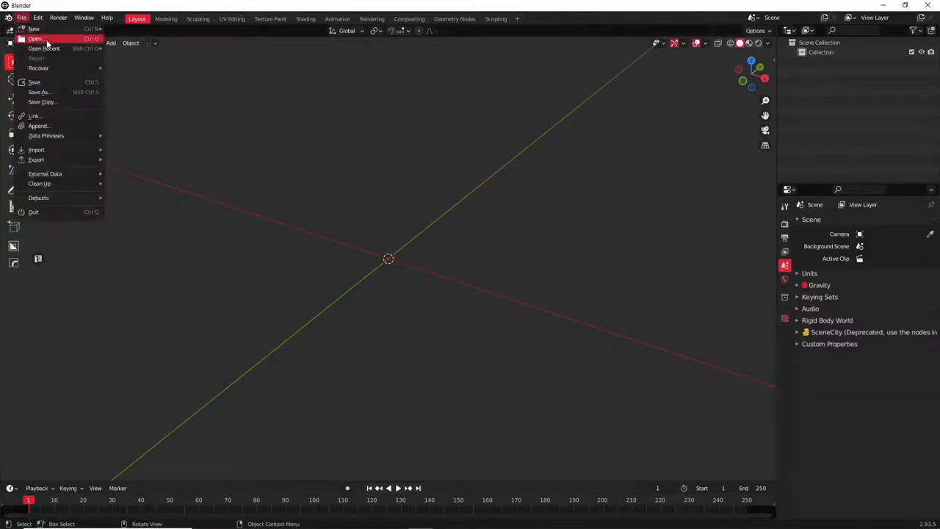
{"action": "mouse_move", "coordinate": [57, 50]}
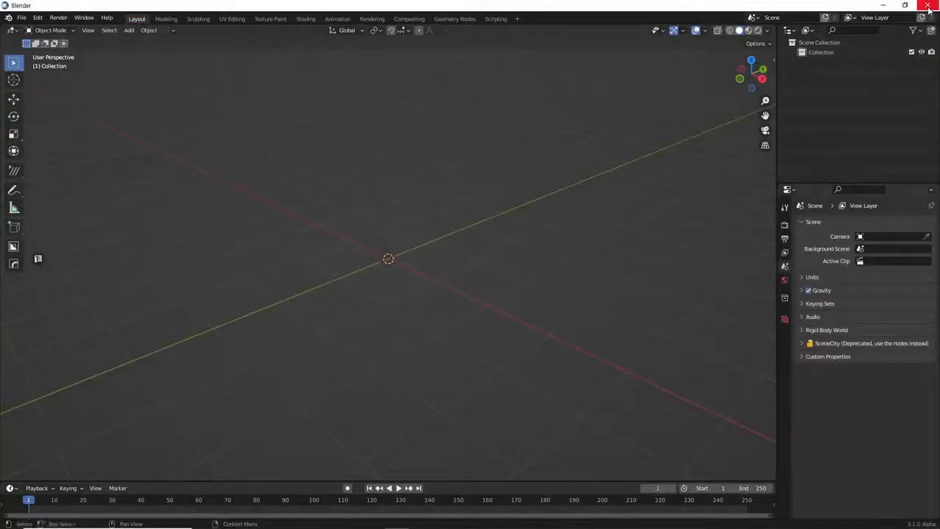
{"action": "left_click", "coordinate": [21, 18]}
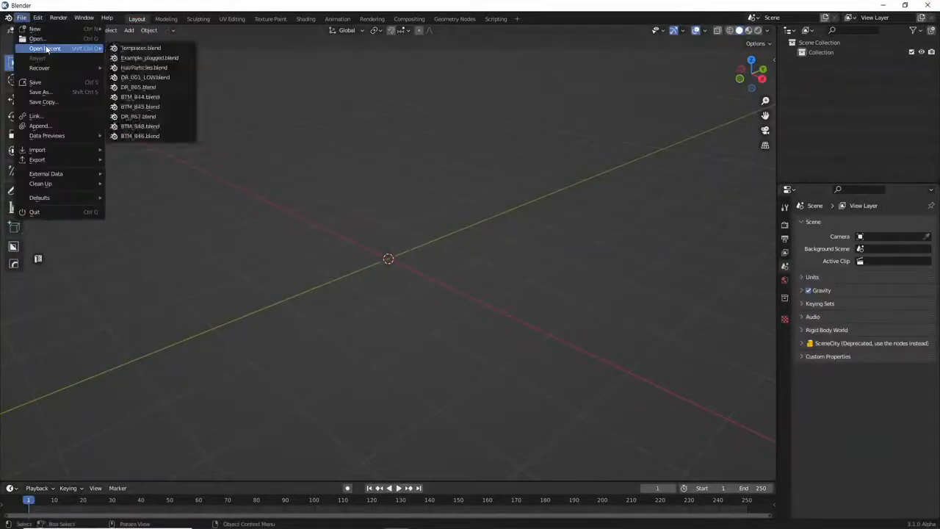
{"action": "left_click", "coordinate": [48, 43]}
{"action": "left_click", "coordinate": [488, 287]}
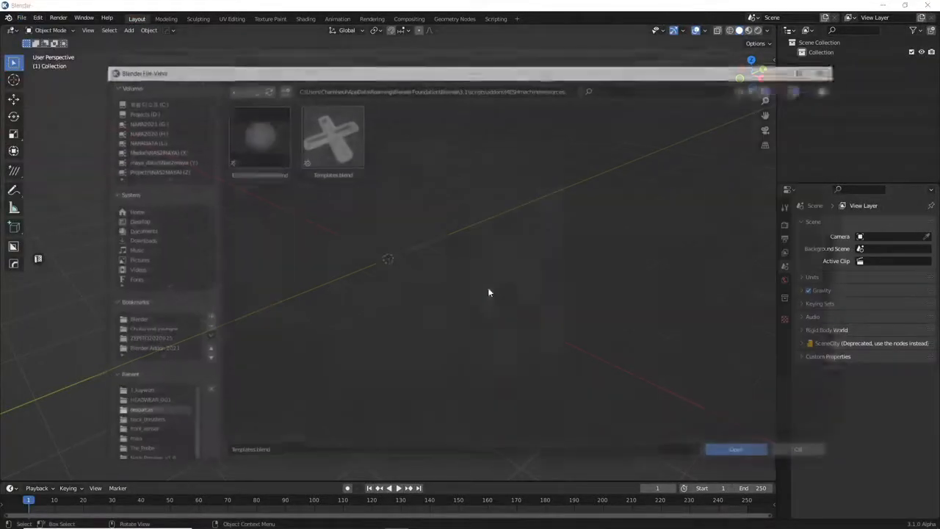
{"action": "left_click", "coordinate": [180, 112]}
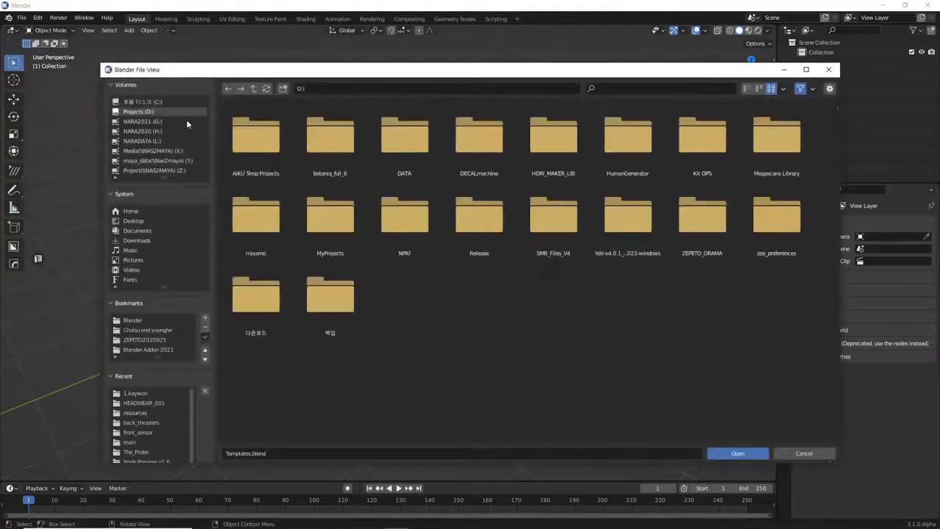
{"action": "left_click", "coordinate": [147, 231]}
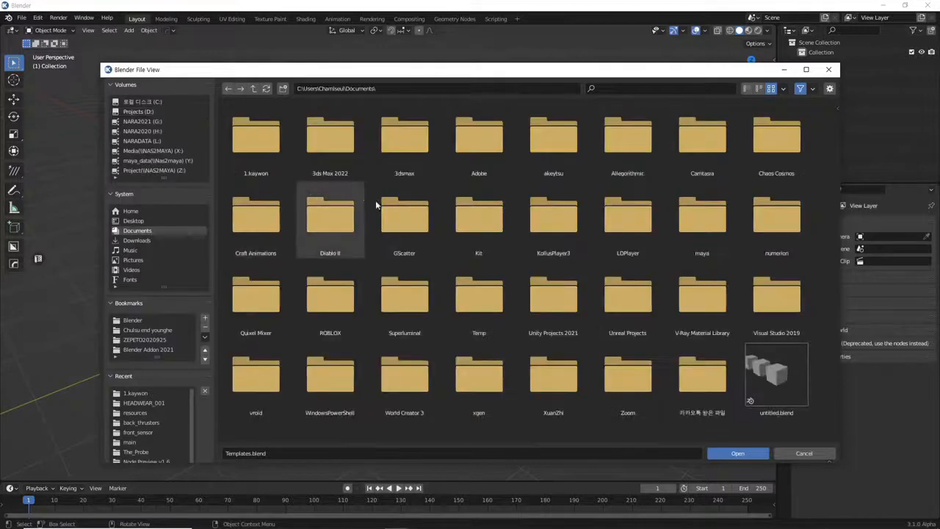
{"action": "double_click", "coordinate": [257, 136]}
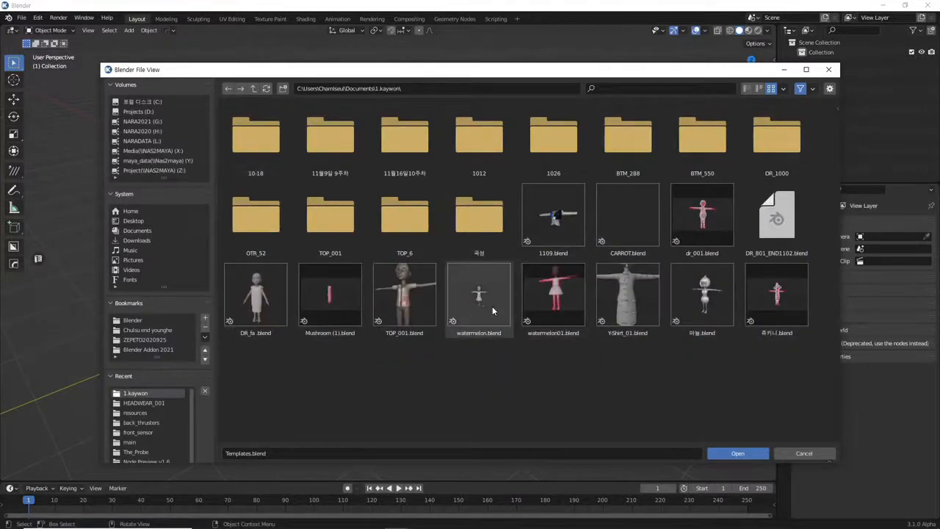
{"action": "double_click", "coordinate": [565, 307]}
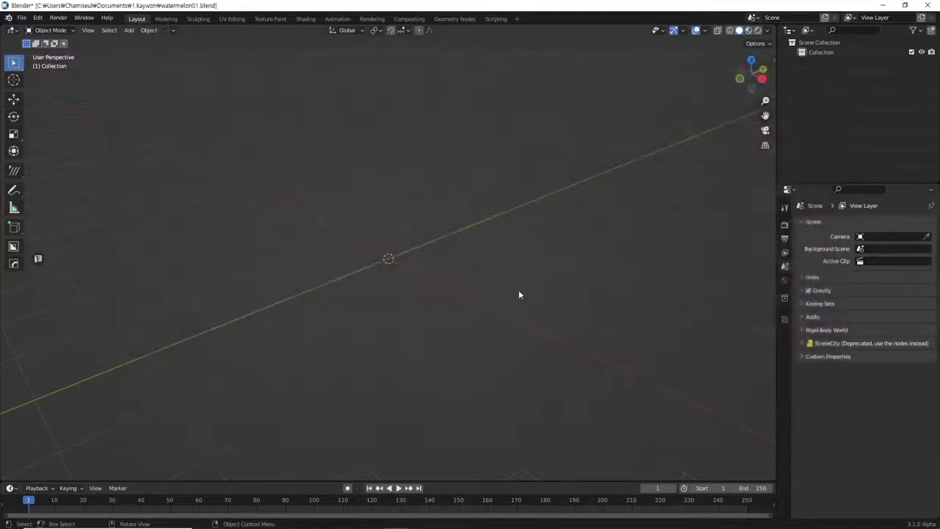
Delete the watermelon.003 dress, keeping only the body mesh and its armature, and select the body
{"action": "scroll", "coordinate": [411, 263], "scroll_direction": "up", "scroll_amount": 1}
{"action": "scroll", "coordinate": [468, 248], "scroll_direction": "down", "scroll_amount": 3}
{"action": "middle_click_drag", "start_coordinate": [478, 246], "coordinate": [512, 262]}
{"action": "scroll", "coordinate": [506, 258], "scroll_direction": "down", "scroll_amount": 3}
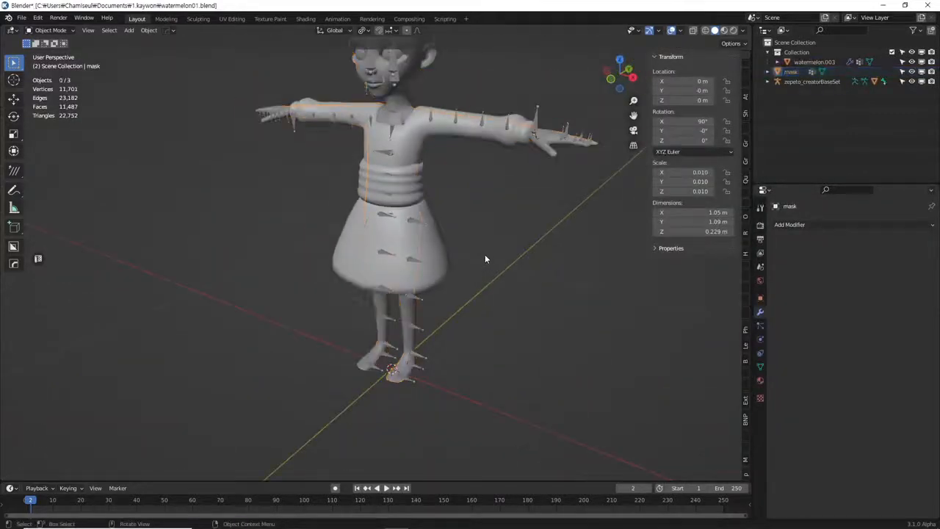
{"action": "left_click", "coordinate": [446, 240]}
{"action": "key", "text": "Delete"}
{"action": "middle_click_drag", "start_coordinate": [439, 240], "coordinate": [409, 274]}
{"action": "left_click", "coordinate": [408, 272]}
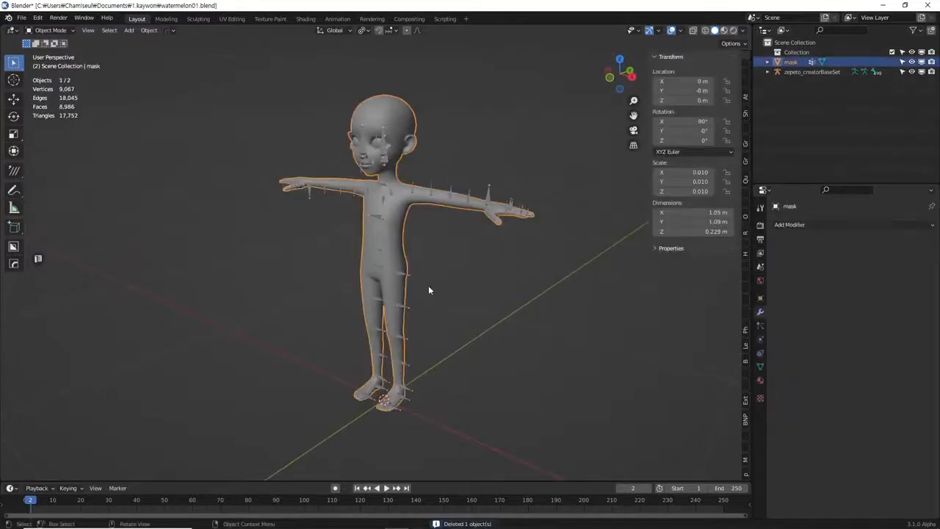
{"action": "key", "text": "ctrl+z"}
{"action": "key", "text": "ctrl+shift+z"}
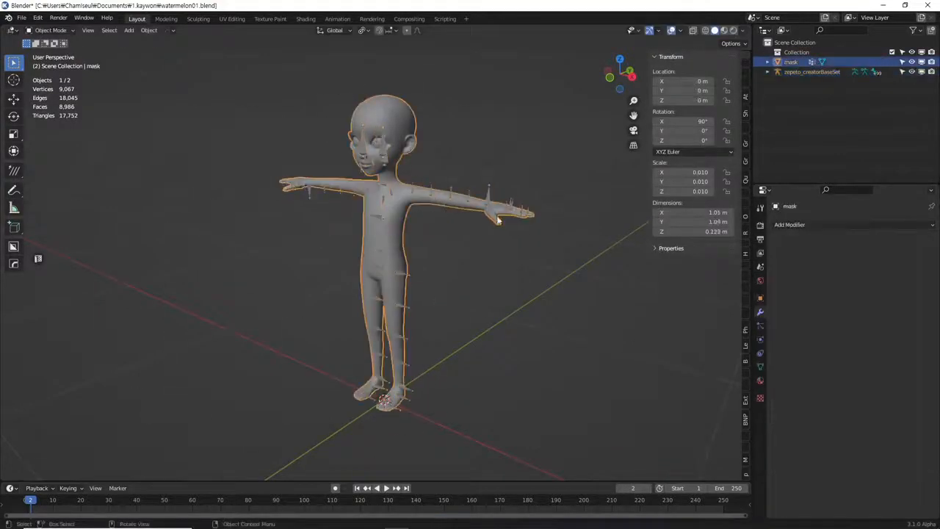
Try to parent the body mesh to the zepeto_creatorBaseSet armature with Armature Deform and test-move the armature
{"action": "left_click", "coordinate": [760, 366]}
{"action": "middle_click_drag", "start_coordinate": [377, 293], "coordinate": [486, 294]}
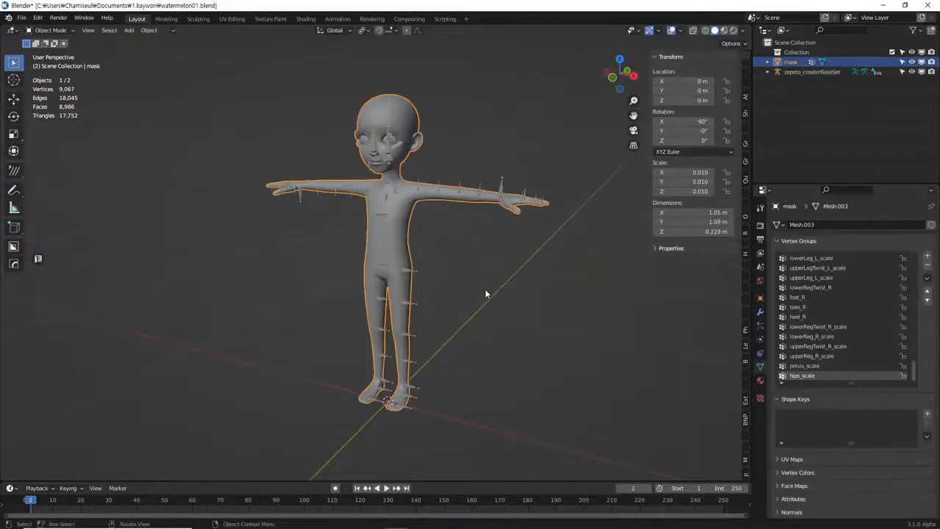
{"action": "left_click", "coordinate": [485, 294]}
{"action": "left_click", "coordinate": [414, 274]}
{"action": "key", "text": "ctrl+p"}
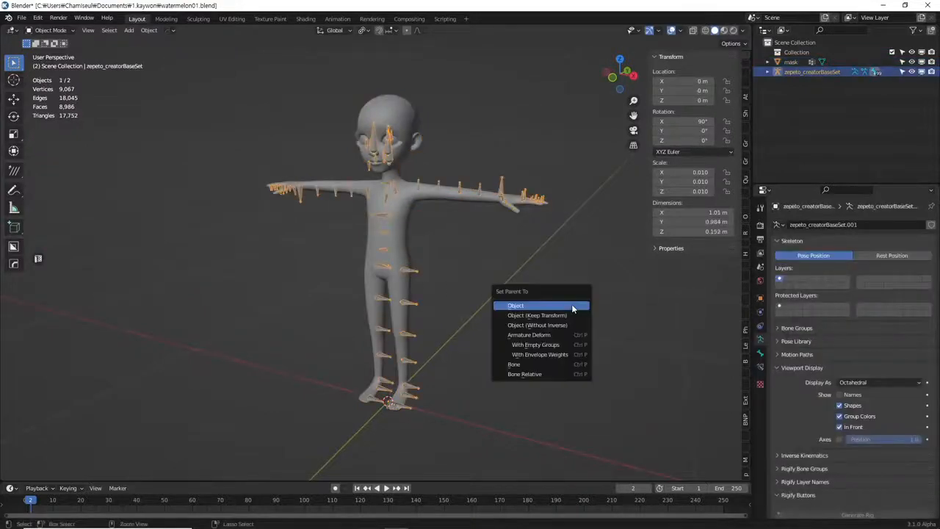
{"action": "left_click", "coordinate": [564, 335]}
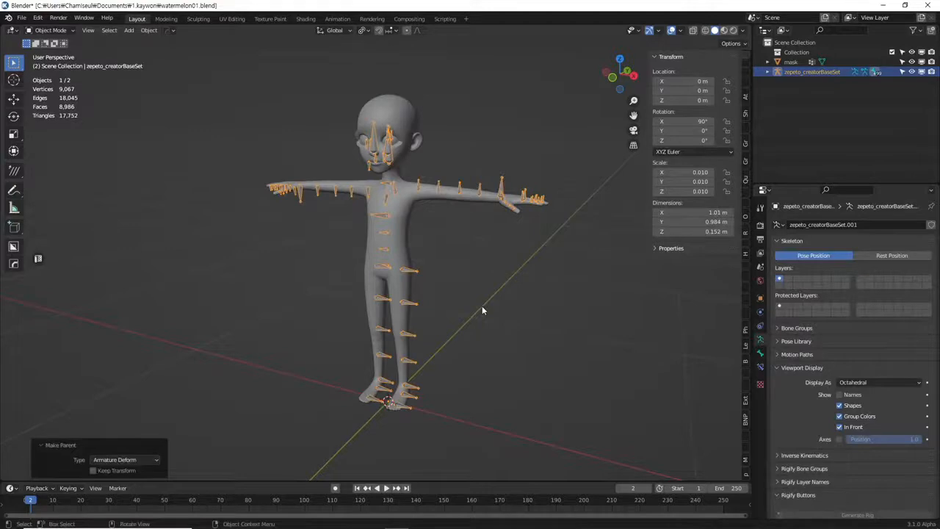
{"action": "middle_click_drag", "start_coordinate": [552, 287], "coordinate": [484, 269]}
{"action": "key", "text": "g"}
{"action": "right_click", "coordinate": [533, 214]}
Parent the body mesh to the zepeto_creatorBaseSet armature with Armature Deform and show the mesh's Armature modifier
{"action": "left_click", "coordinate": [459, 195]}
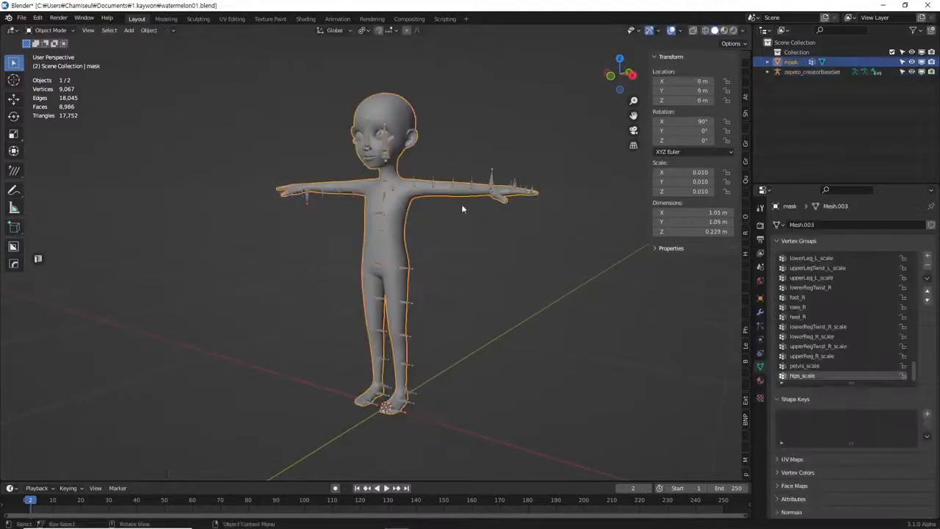
{"action": "left_click", "coordinate": [760, 311]}
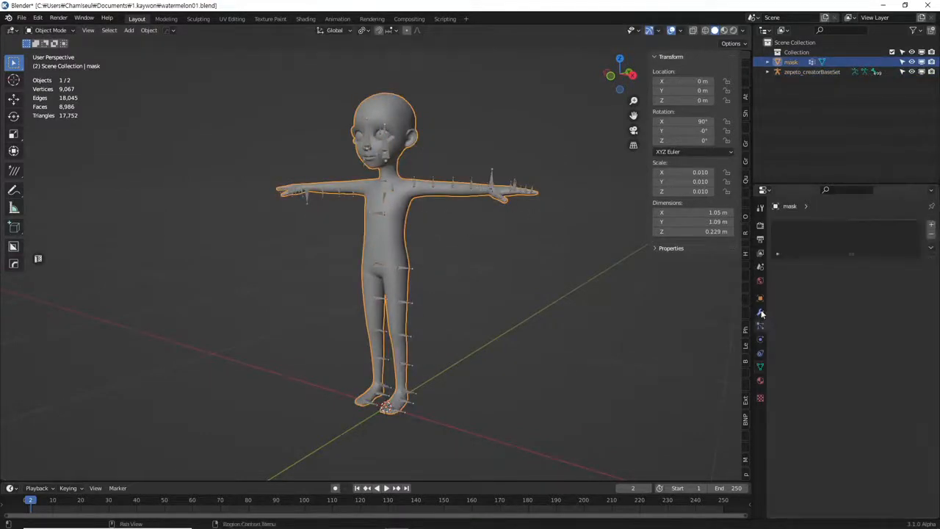
{"action": "scroll", "coordinate": [488, 191], "scroll_direction": "up", "scroll_amount": 5}
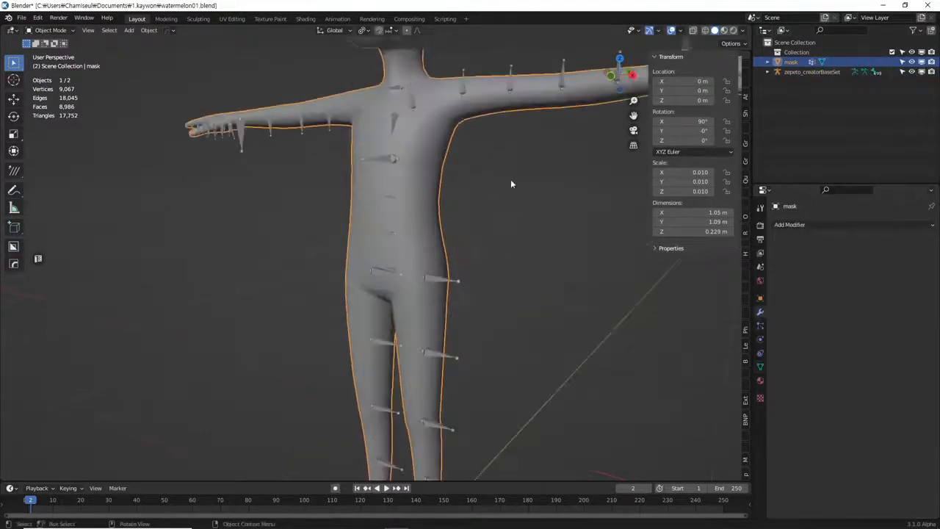
{"action": "middle_click_drag", "start_coordinate": [495, 195], "coordinate": [474, 276], "text": "shift"}
{"action": "left_click", "coordinate": [610, 220], "text": "shift"}
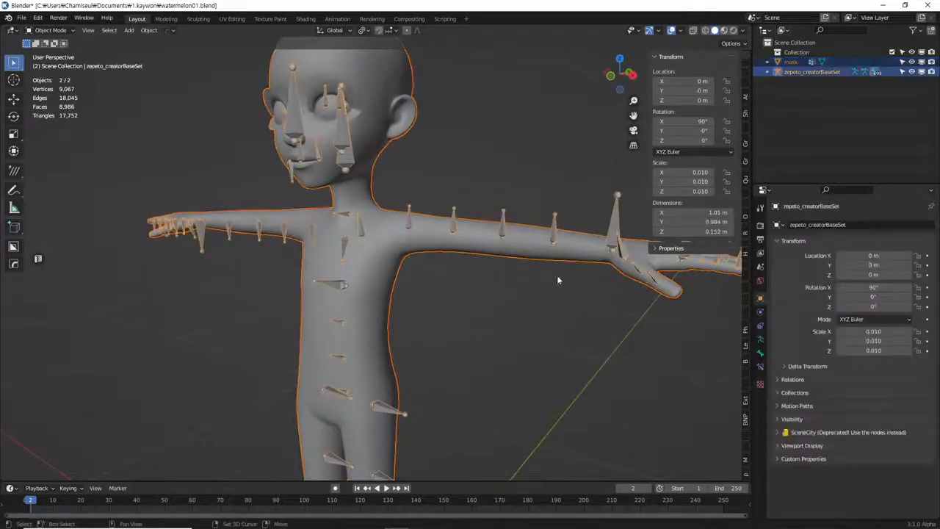
{"action": "key", "text": "ctrl+p"}
{"action": "left_click", "coordinate": [521, 316]}
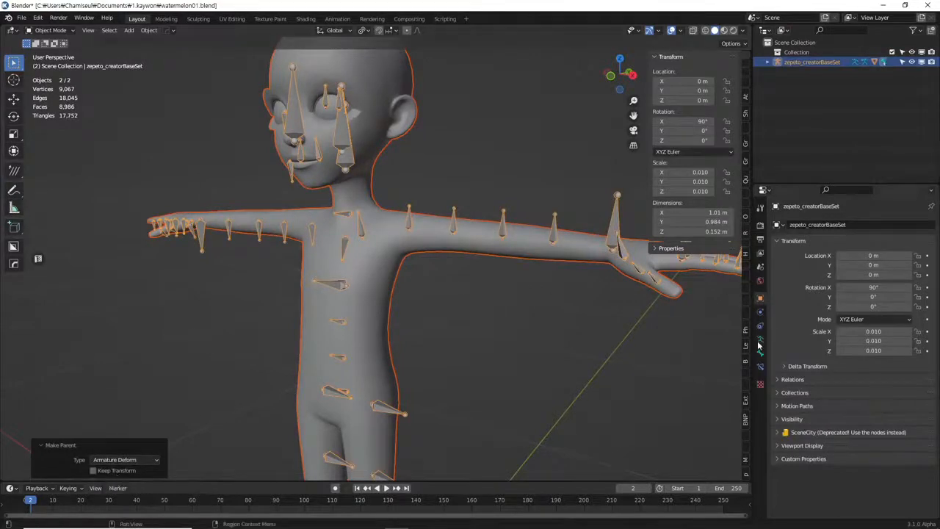
{"action": "left_click", "coordinate": [545, 251]}
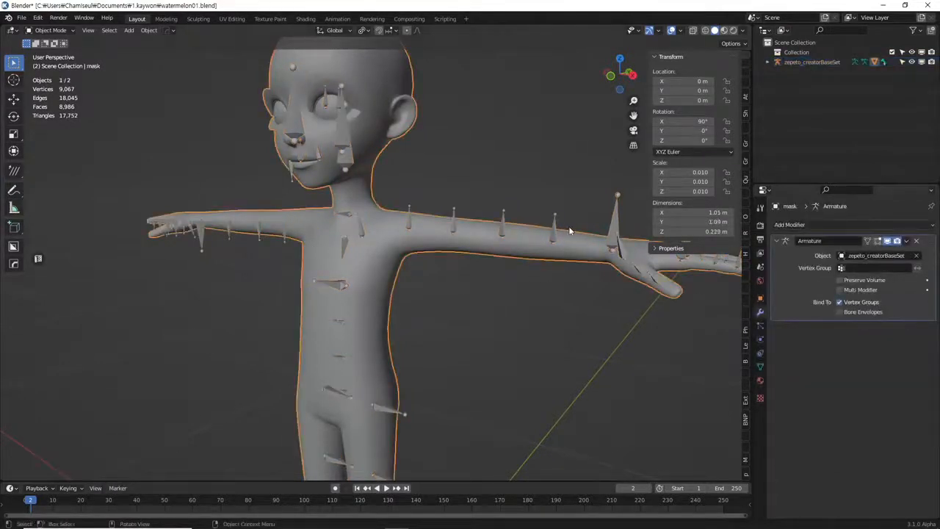
Test-move the armature to check that the body mesh follows it, cancelling each move
{"action": "left_click", "coordinate": [556, 222]}
{"action": "key", "text": "g"}
{"action": "right_click", "coordinate": [519, 193]}
{"action": "scroll", "coordinate": [483, 312], "scroll_direction": "down", "scroll_amount": 6}
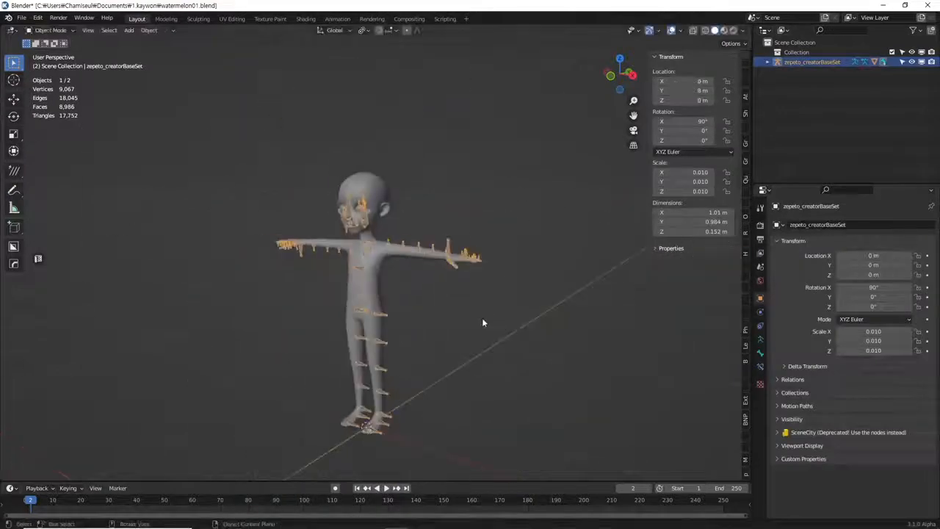
{"action": "middle_click_drag", "start_coordinate": [482, 317], "coordinate": [492, 248], "text": "shift"}
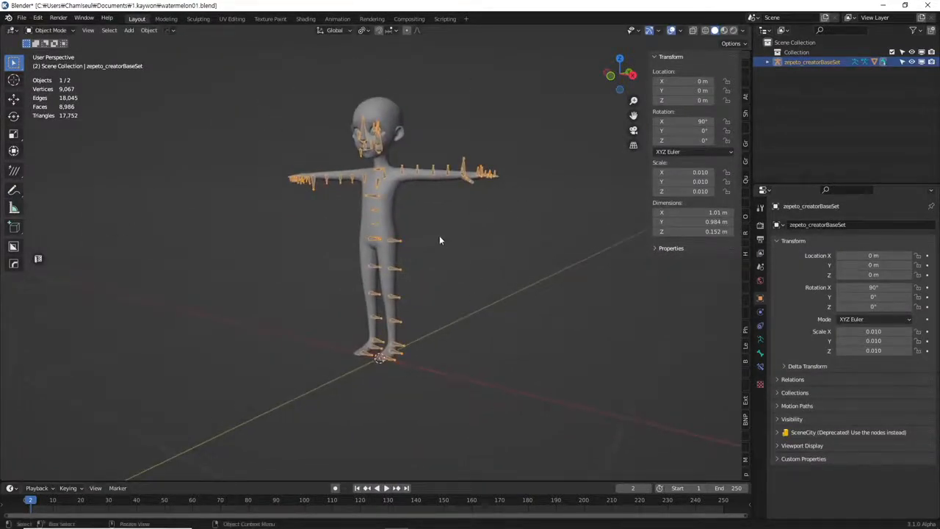
{"action": "key", "text": "g"}
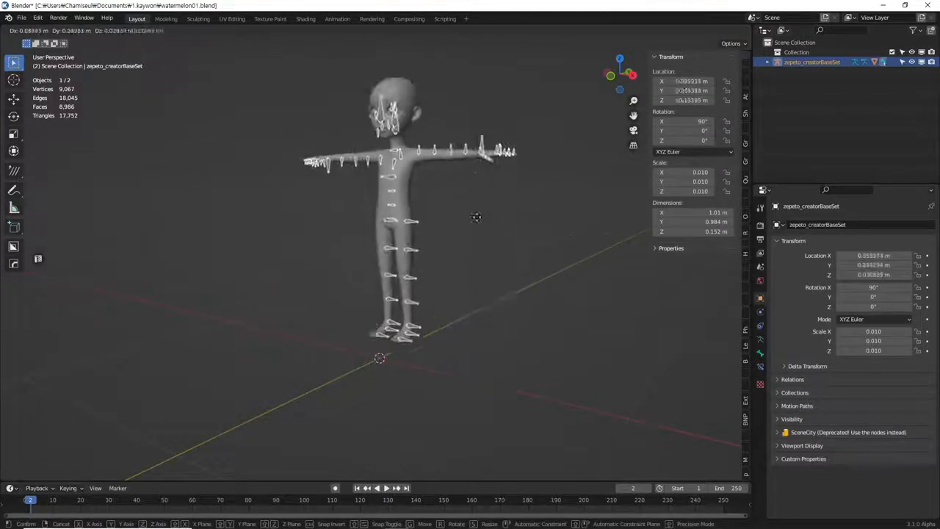
{"action": "key", "text": "Escape"}
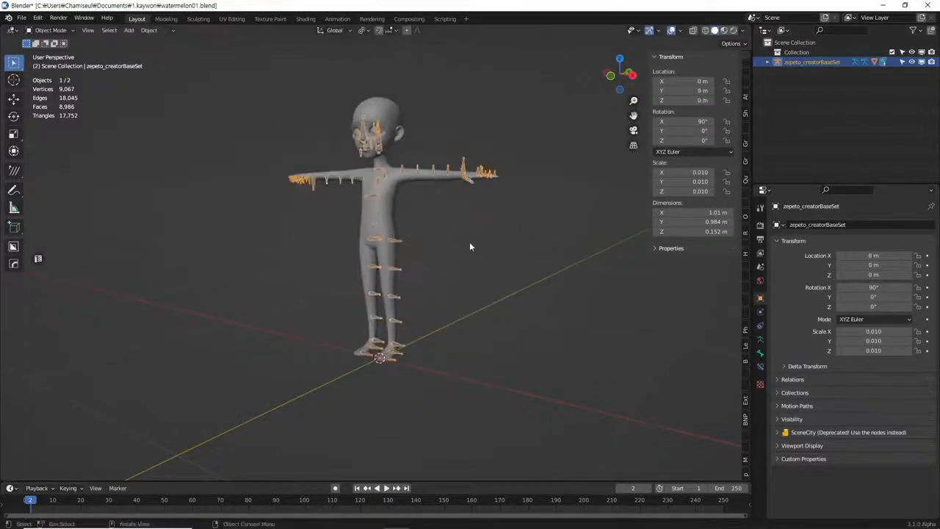
Set the right orthographic view, close the E-Cycles Blender window and select the character's armature
{"action": "key", "text": "KP_3"}
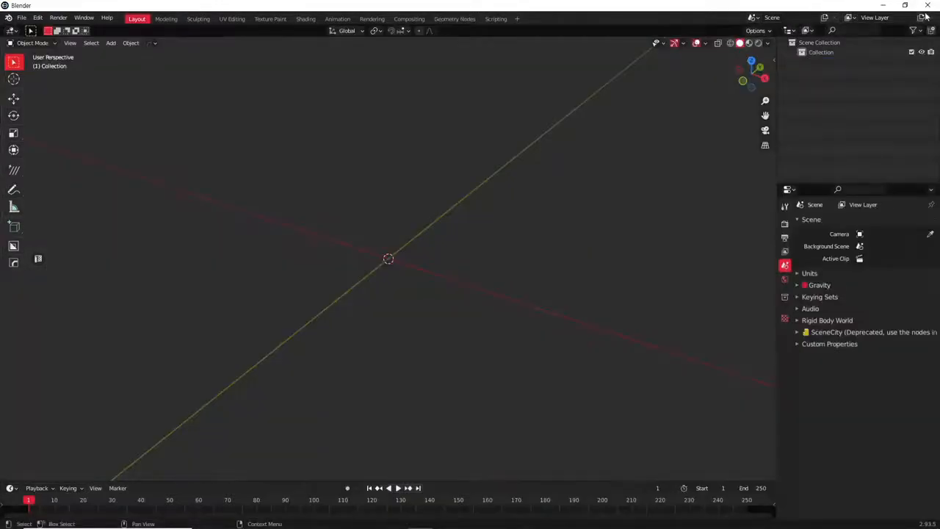
{"action": "left_click", "coordinate": [928, 5]}
{"action": "left_click", "coordinate": [491, 288]}
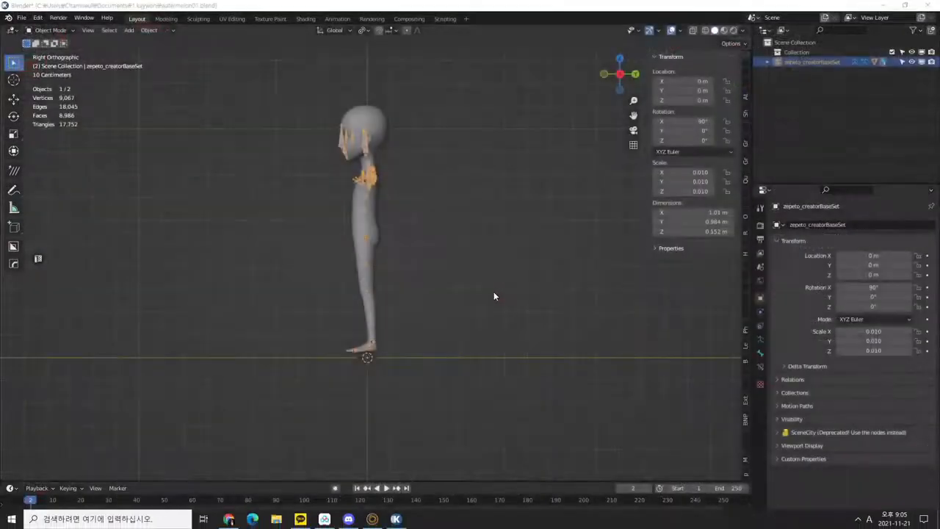
{"action": "left_click", "coordinate": [464, 299]}
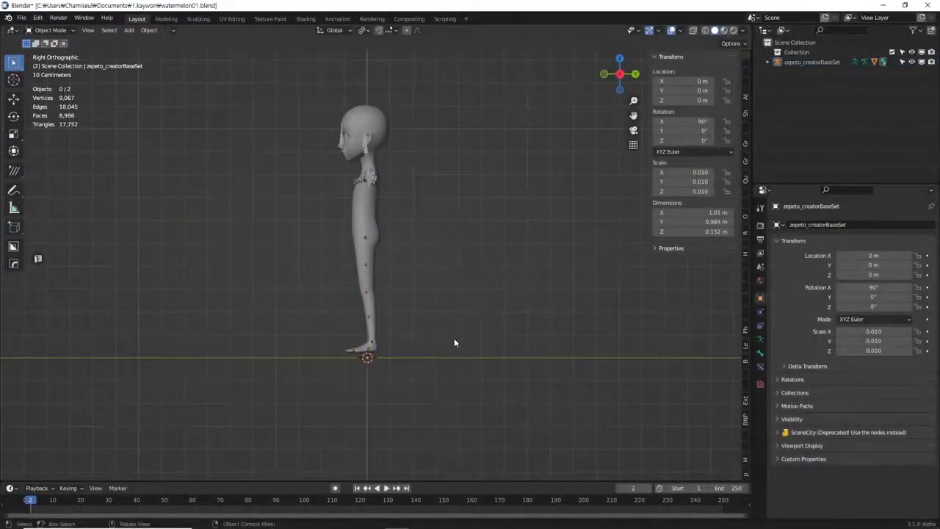
{"action": "scroll", "coordinate": [379, 250], "scroll_direction": "up", "scroll_amount": 4}
{"action": "scroll", "coordinate": [408, 254], "scroll_direction": "down", "scroll_amount": 2}
{"action": "middle_click_drag", "start_coordinate": [414, 265], "coordinate": [455, 296], "text": "shift"}
{"action": "left_click", "coordinate": [400, 137]}
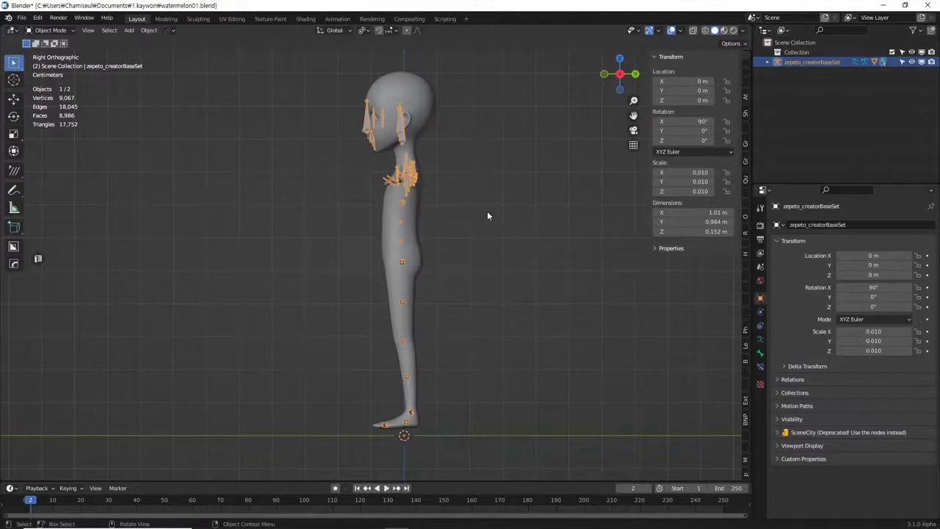
{"action": "scroll", "coordinate": [487, 216], "scroll_direction": "down", "scroll_amount": 3}
{"action": "middle_click_drag", "start_coordinate": [411, 267], "coordinate": [437, 255], "text": "shift"}
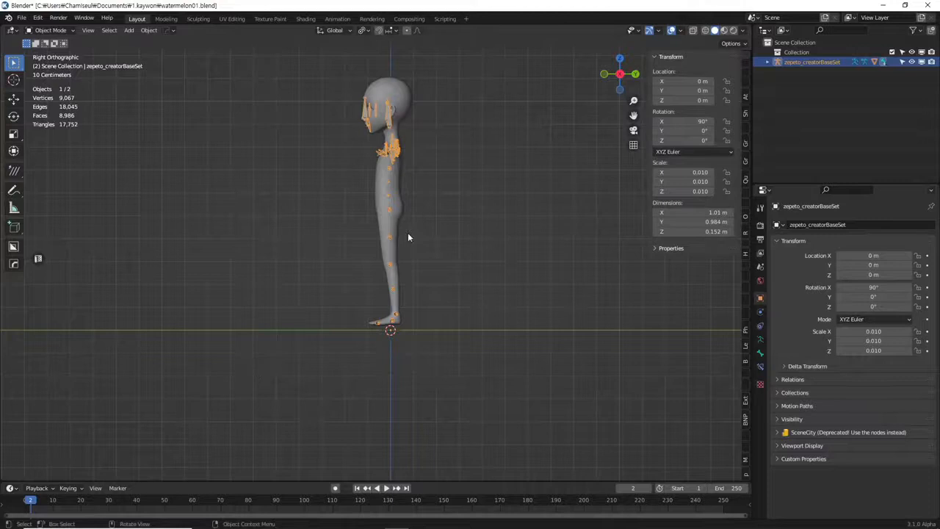
{"action": "key", "text": "g"}
{"action": "key", "text": "z"}
{"action": "key", "text": "Escape"}
Start the Shortcut VUr on-screen key display
{"action": "left_click", "coordinate": [746, 115]}
{"action": "left_click", "coordinate": [688, 72]}
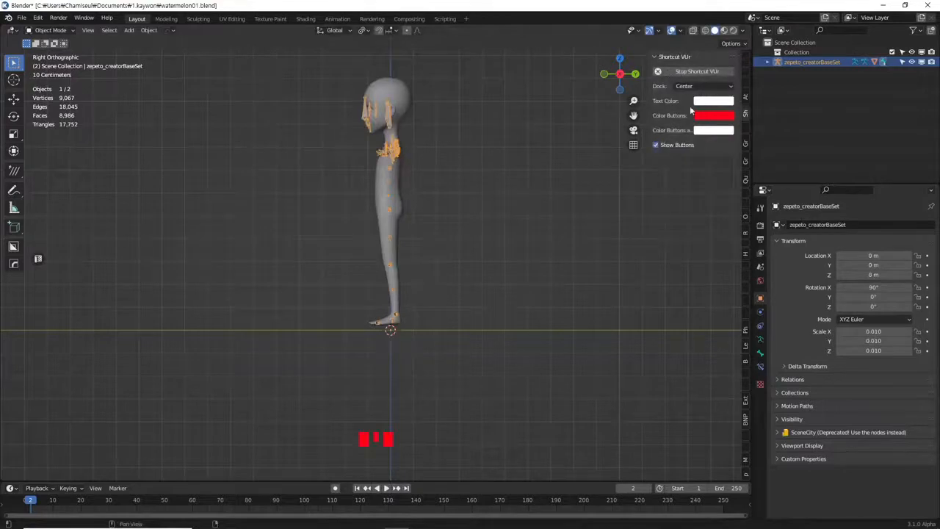
Move the armature with its body down along Z by about 0.888 m, bringing the head's base to the world origin
{"action": "key", "text": "g"}
{"action": "key", "text": "z"}
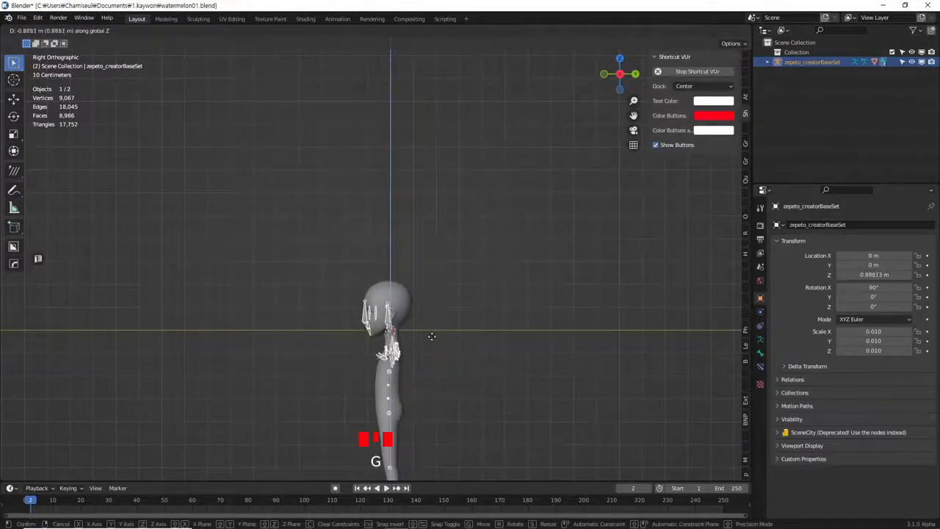
{"action": "left_click", "coordinate": [430, 335]}
Fine-tune the armature by about 0.005 m in Y and 0.003 m in Z so the head bone's joint sits on the origin
{"action": "scroll", "coordinate": [429, 345], "scroll_direction": "up", "scroll_amount": 4}
{"action": "middle_click_drag", "start_coordinate": [428, 348], "coordinate": [484, 114], "text": "shift"}
{"action": "scroll", "coordinate": [537, 163], "scroll_direction": "up", "scroll_amount": 5}
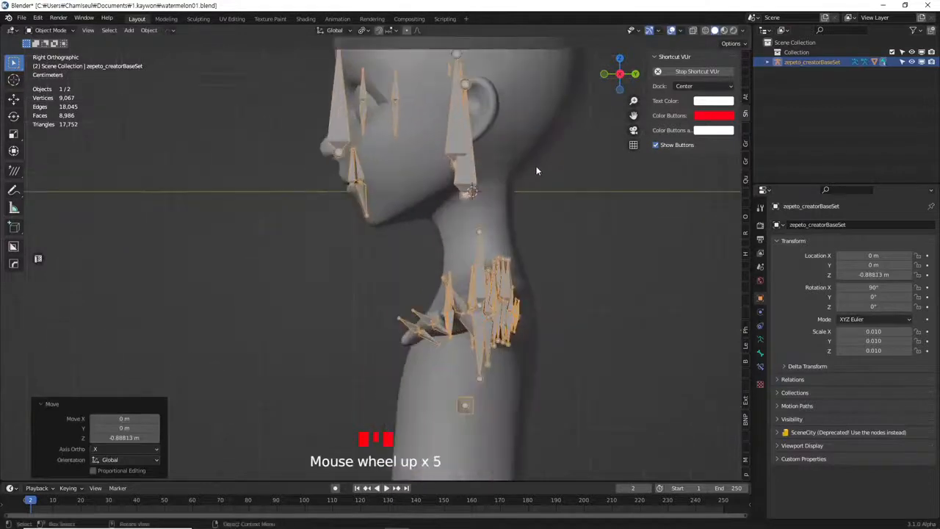
{"action": "middle_click_drag", "start_coordinate": [537, 163], "coordinate": [482, 246], "text": "shift"}
{"action": "scroll", "coordinate": [460, 285], "scroll_direction": "up", "scroll_amount": 3}
{"action": "scroll", "coordinate": [463, 290], "scroll_direction": "up", "scroll_amount": 2}
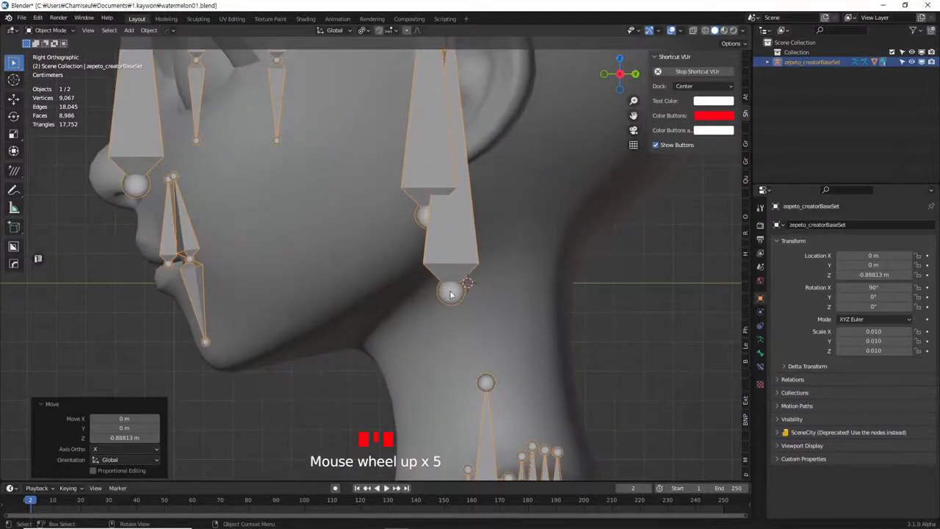
{"action": "key", "text": "g"}
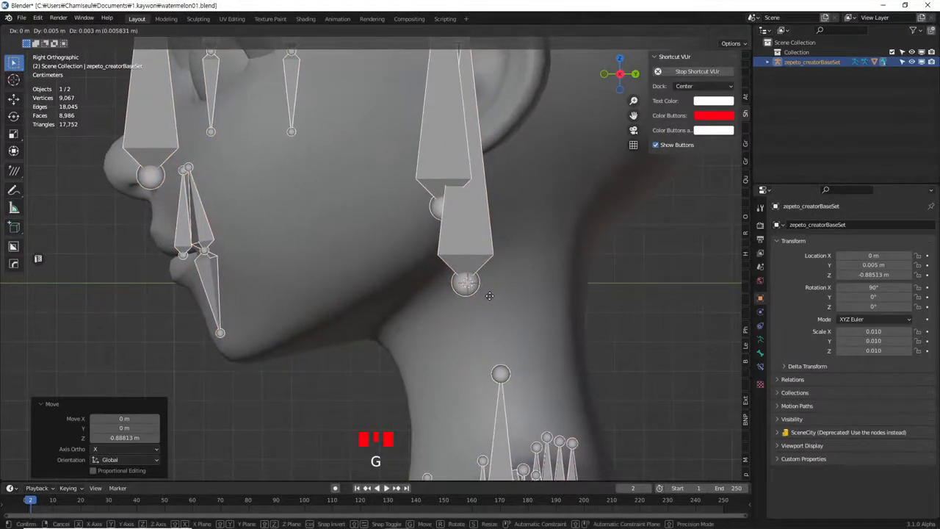
{"action": "left_click", "coordinate": [489, 295]}
{"action": "scroll", "coordinate": [487, 293], "scroll_direction": "down", "scroll_amount": 5}
{"action": "scroll", "coordinate": [365, 251], "scroll_direction": "down", "scroll_amount": 5}
{"action": "scroll", "coordinate": [480, 269], "scroll_direction": "up", "scroll_amount": 12}
{"action": "middle_click_drag", "start_coordinate": [611, 330], "coordinate": [558, 325], "text": "shift"}
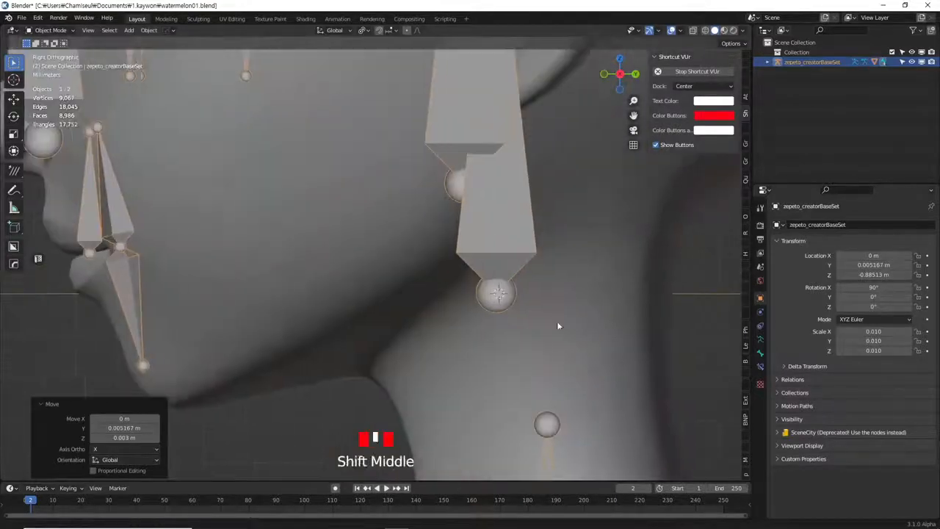
Nudge the armature by about 0.0006 m in Y and 0.0002 m in Z to centre the head joint on the origin
{"action": "scroll", "coordinate": [484, 325], "scroll_direction": "up", "scroll_amount": 4}
{"action": "key", "text": "g"}
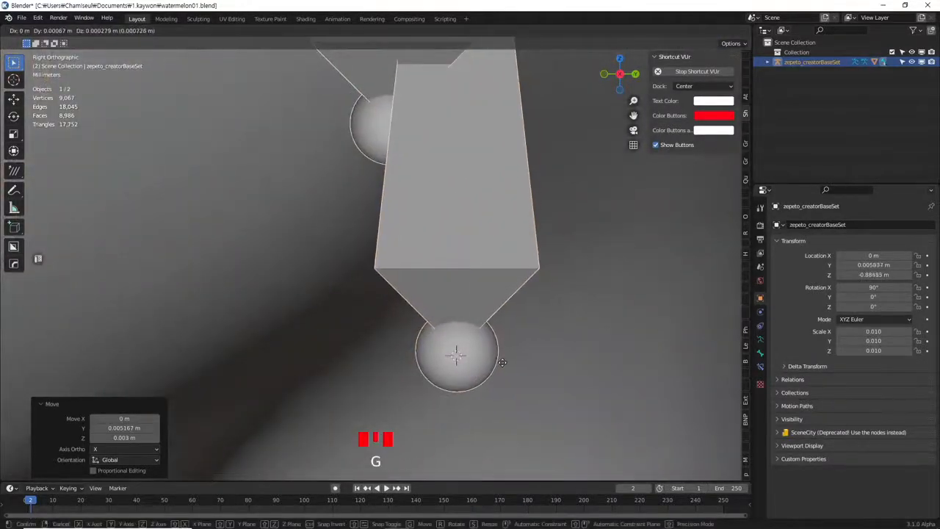
{"action": "left_click", "coordinate": [500, 362]}
{"action": "scroll", "coordinate": [501, 360], "scroll_direction": "down", "scroll_amount": 11}
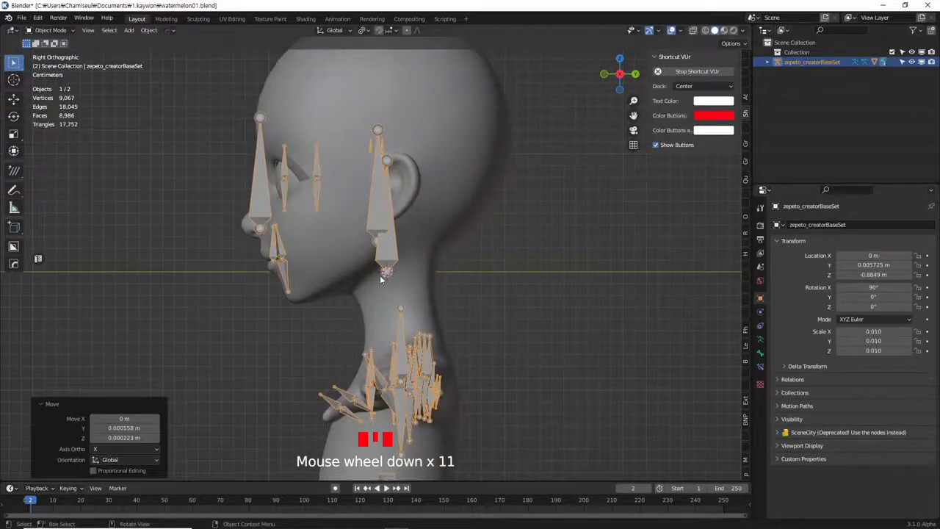
Lower the armature by about 0.0004 m along Z and check the head joint's alignment with the origin
{"action": "key", "text": "g"}
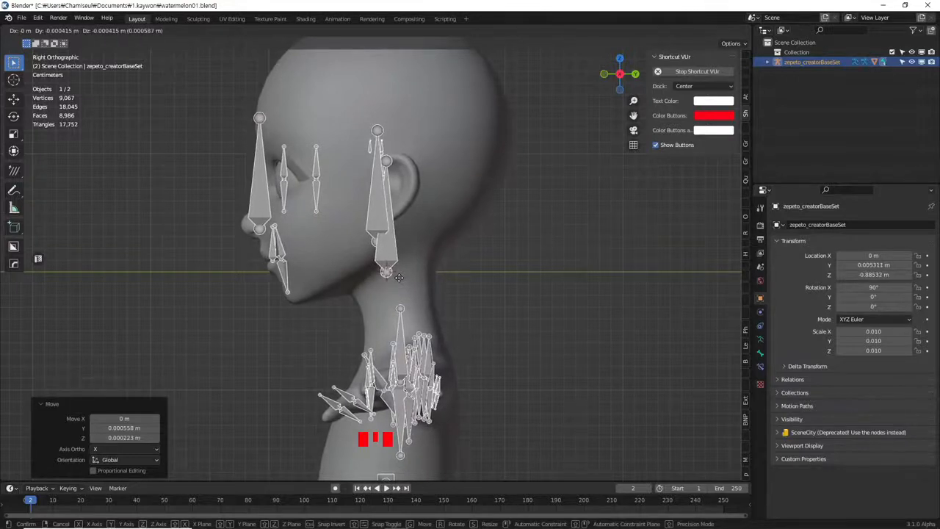
{"action": "left_click", "coordinate": [398, 277]}
{"action": "middle_click_drag", "start_coordinate": [397, 275], "coordinate": [580, 403], "text": "shift"}
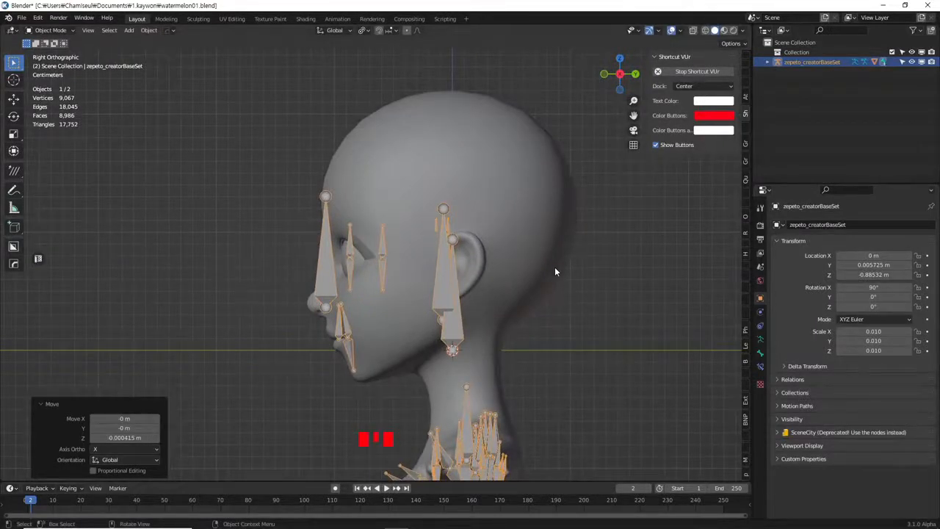
{"action": "scroll", "coordinate": [535, 369], "scroll_direction": "up", "scroll_amount": 3}
{"action": "middle_click_drag", "start_coordinate": [534, 368], "coordinate": [453, 275], "text": "shift"}
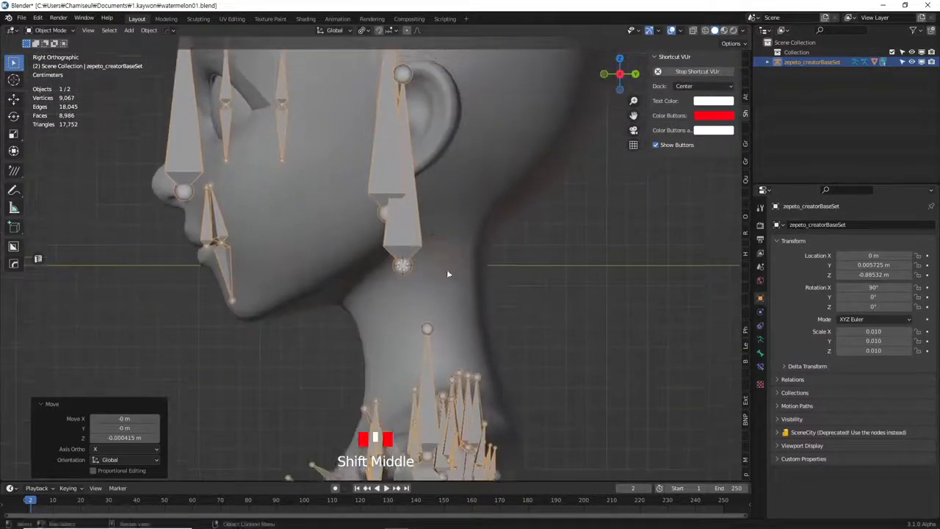
{"action": "scroll", "coordinate": [432, 275], "scroll_direction": "up", "scroll_amount": 4}
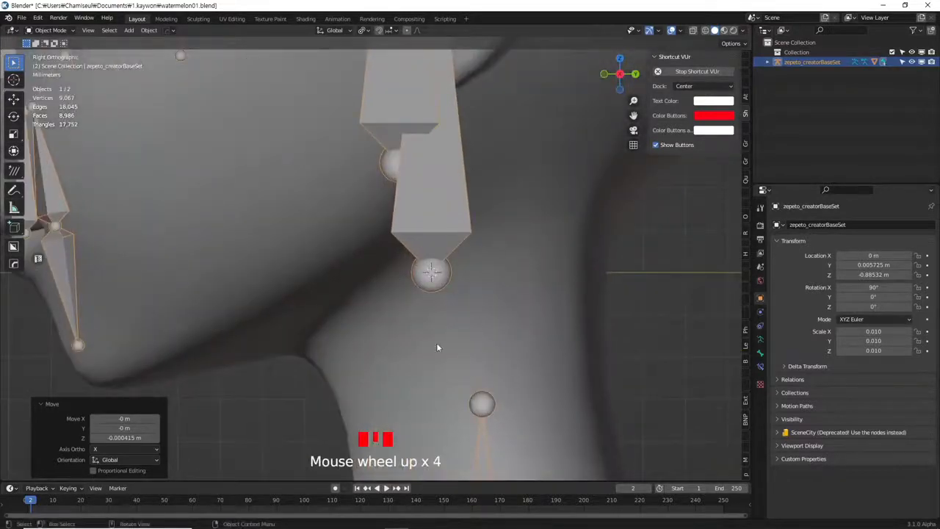
{"action": "scroll", "coordinate": [436, 346], "scroll_direction": "down", "scroll_amount": 9}
{"action": "middle_click_drag", "start_coordinate": [464, 288], "coordinate": [495, 335], "text": "shift"}
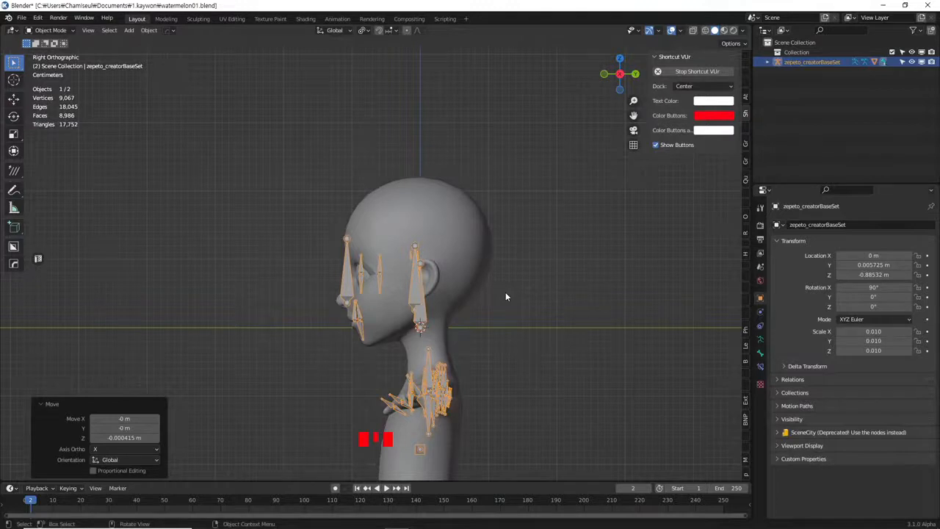
Edit the body mesh in face-selection mode with X-ray on and select the faces across the head's crown
{"action": "scroll", "coordinate": [470, 265], "scroll_direction": "up", "scroll_amount": 3}
{"action": "middle_click_drag", "start_coordinate": [470, 264], "coordinate": [483, 288], "text": "shift"}
{"action": "left_click", "coordinate": [484, 288]}
{"action": "key", "text": "Tab"}
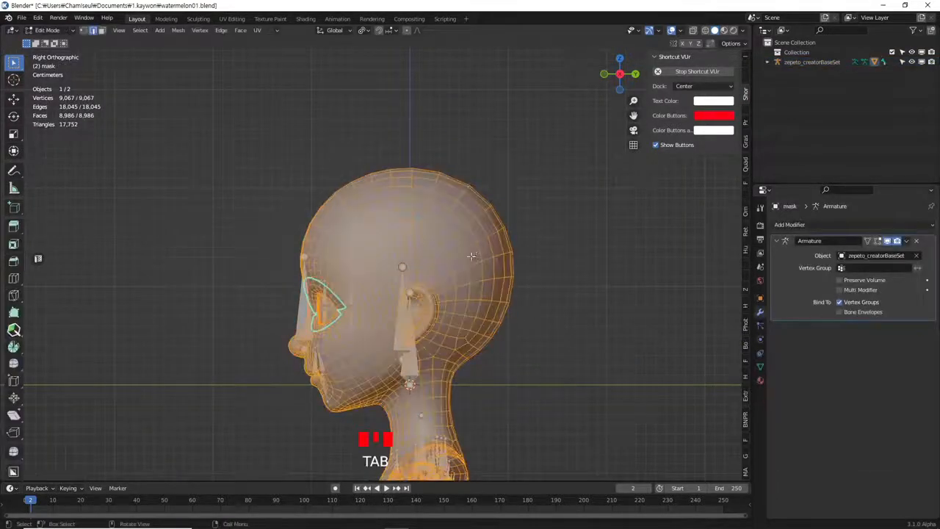
{"action": "key", "text": "3"}
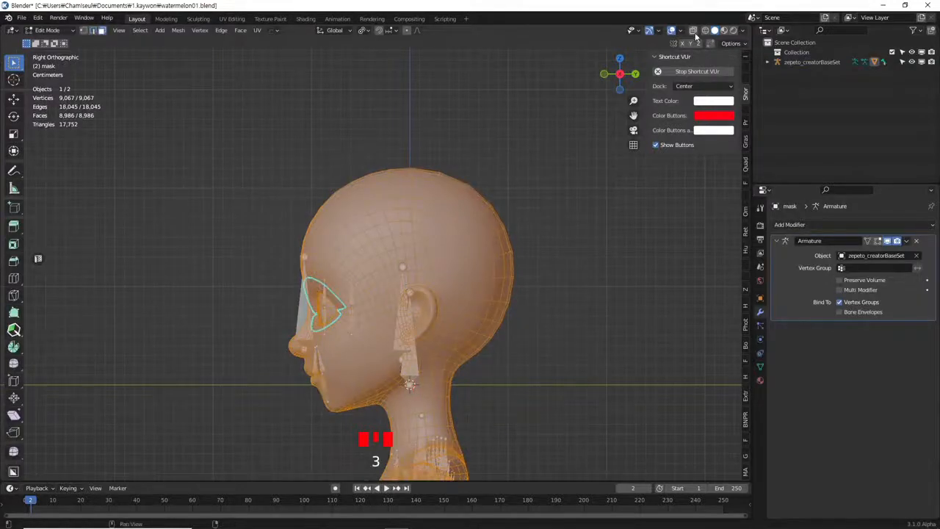
{"action": "left_click", "coordinate": [336, 164]}
{"action": "left_click_drag", "start_coordinate": [264, 134], "coordinate": [661, 227]}
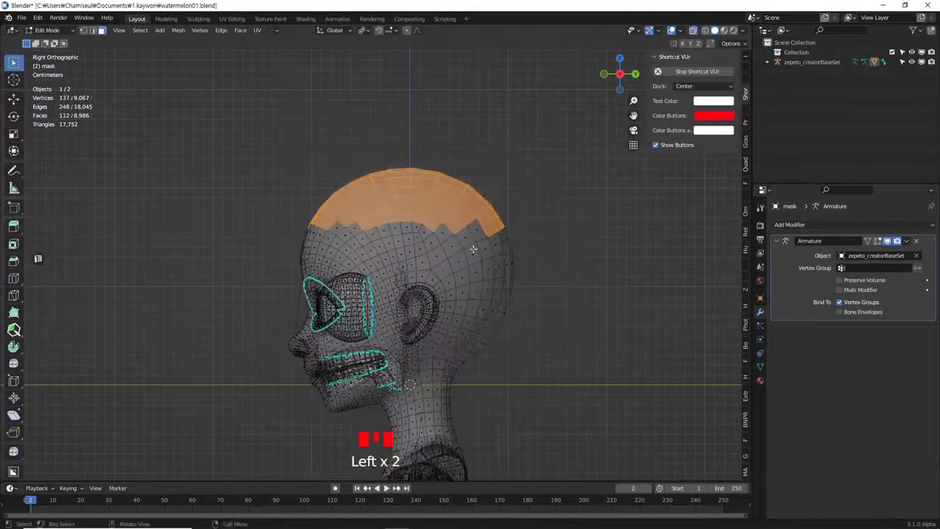
Extend the face selection down the back of the head and over the side above the ear
{"action": "scroll", "coordinate": [556, 256], "scroll_direction": "up", "scroll_amount": 2}
{"action": "left_click_drag", "start_coordinate": [634, 360], "coordinate": [486, 157], "text": "shift"}
{"action": "left_click_drag", "start_coordinate": [456, 187], "coordinate": [500, 226], "text": "shift"}
{"action": "left_click", "coordinate": [477, 221], "text": "shift"}
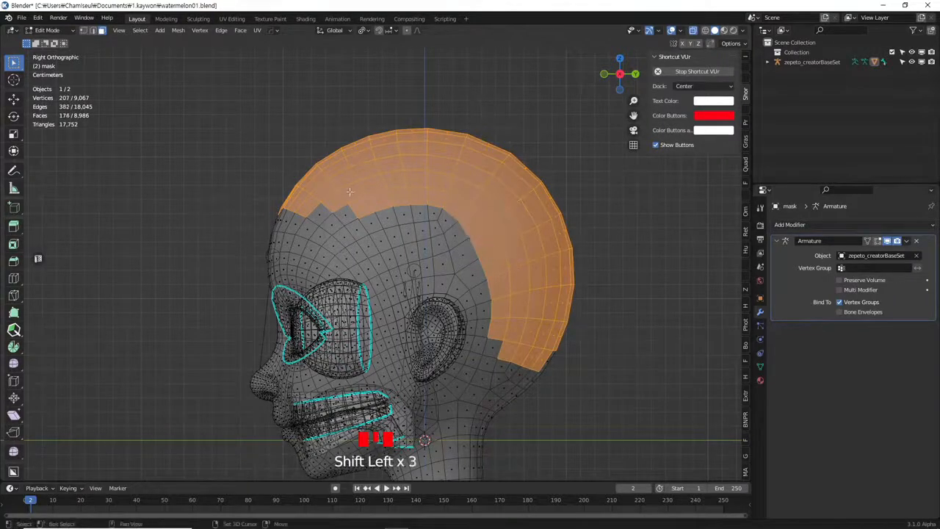
{"action": "left_click_drag", "start_coordinate": [263, 174], "coordinate": [395, 230], "text": "shift"}
{"action": "left_click_drag", "start_coordinate": [318, 221], "coordinate": [359, 252], "text": "shift"}
{"action": "left_click_drag", "start_coordinate": [343, 196], "coordinate": [501, 258], "text": "shift"}
{"action": "left_click_drag", "start_coordinate": [354, 251], "coordinate": [533, 345], "text": "shift"}
{"action": "left_click_drag", "start_coordinate": [477, 335], "coordinate": [520, 364], "text": "shift"}
Add the remaining faces around the ear and temple to complete the scalp-shaped selection
{"action": "scroll", "coordinate": [460, 330], "scroll_direction": "up", "scroll_amount": 3}
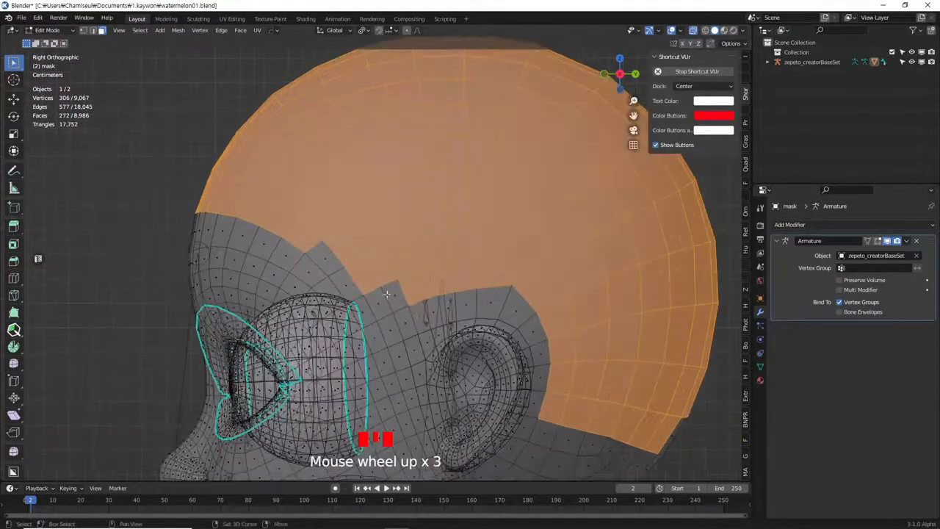
{"action": "left_click_drag", "start_coordinate": [370, 265], "coordinate": [431, 396], "text": "shift"}
{"action": "left_click_drag", "start_coordinate": [416, 310], "coordinate": [552, 416], "text": "shift"}
{"action": "scroll", "coordinate": [552, 416], "scroll_direction": "down", "scroll_amount": 2, "text": "shift"}
{"action": "scroll", "coordinate": [553, 415], "scroll_direction": "down", "scroll_amount": 1}
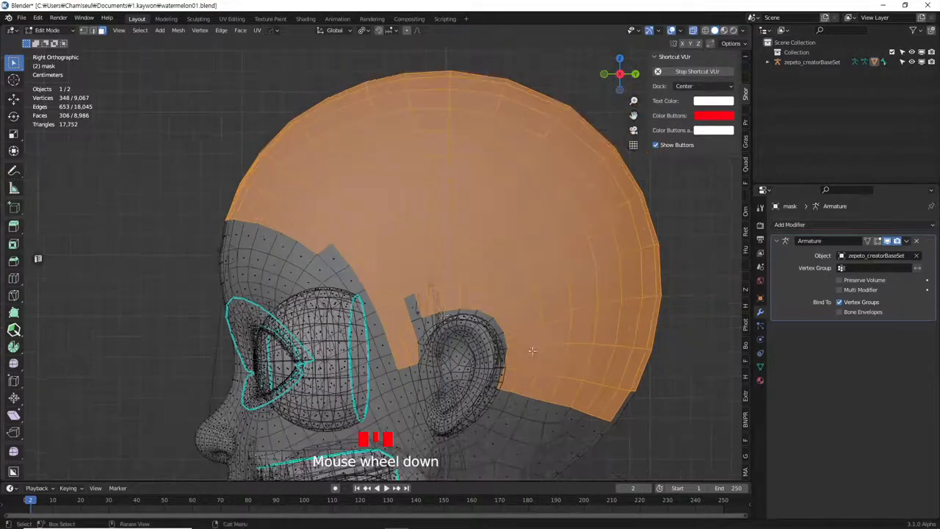
{"action": "left_click", "coordinate": [319, 228], "text": "shift"}
{"action": "left_click", "coordinate": [333, 249], "text": "shift"}
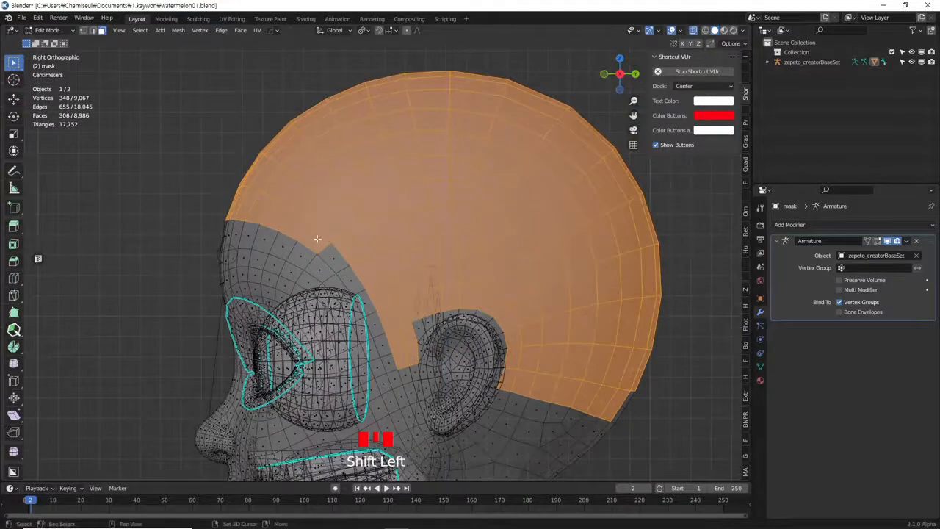
{"action": "scroll", "coordinate": [434, 298], "scroll_direction": "down", "scroll_amount": 4}
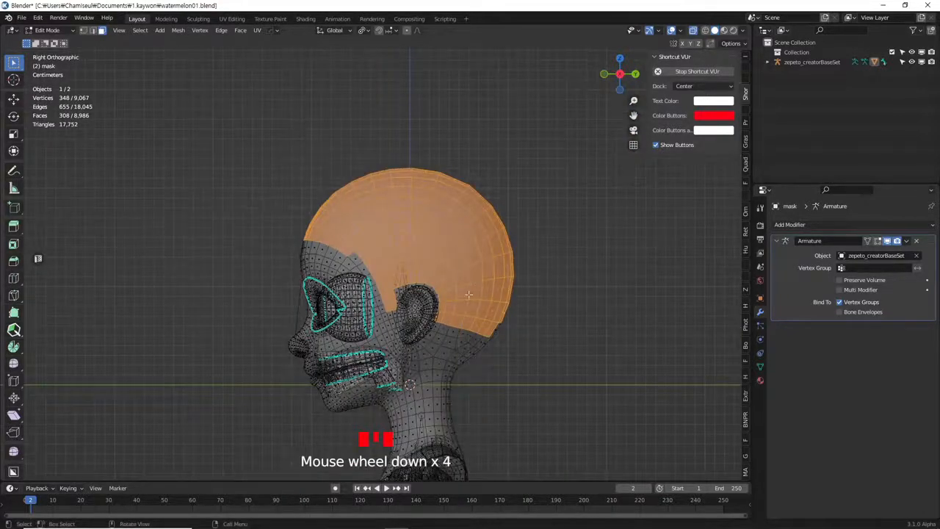
Duplicate the selected scalp faces in place and separate the copy into its own object
{"action": "key", "text": "shift+d"}
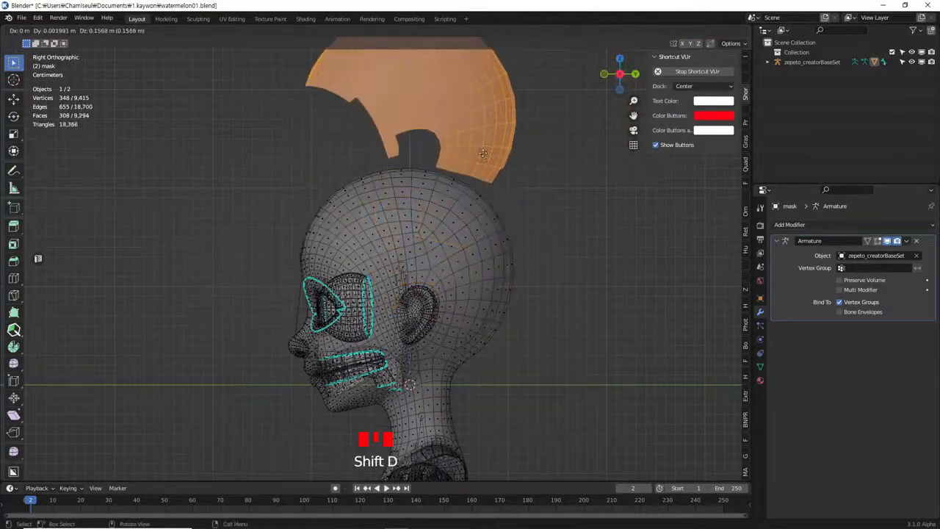
{"action": "right_click", "coordinate": [489, 195]}
{"action": "key", "text": "p"}
{"action": "left_click", "coordinate": [502, 221]}
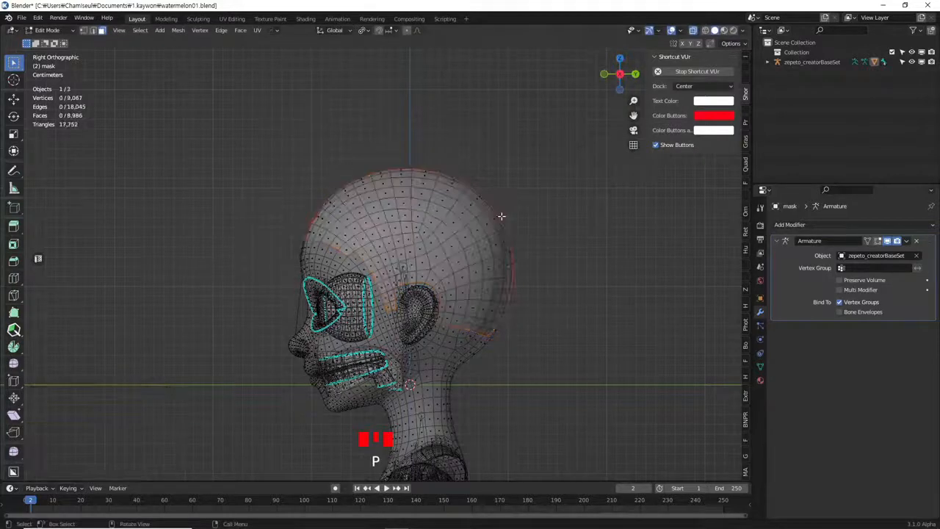
Return to Object Mode, select the separated scalp piece and turn off X-ray
{"action": "key", "text": "Tab"}
{"action": "left_click", "coordinate": [424, 241]}
{"action": "left_click", "coordinate": [423, 241]}
{"action": "key", "text": "g"}
{"action": "right_click", "coordinate": [498, 196]}
{"action": "middle_click_drag", "start_coordinate": [499, 197], "coordinate": [547, 187]}
{"action": "left_click", "coordinate": [693, 30]}
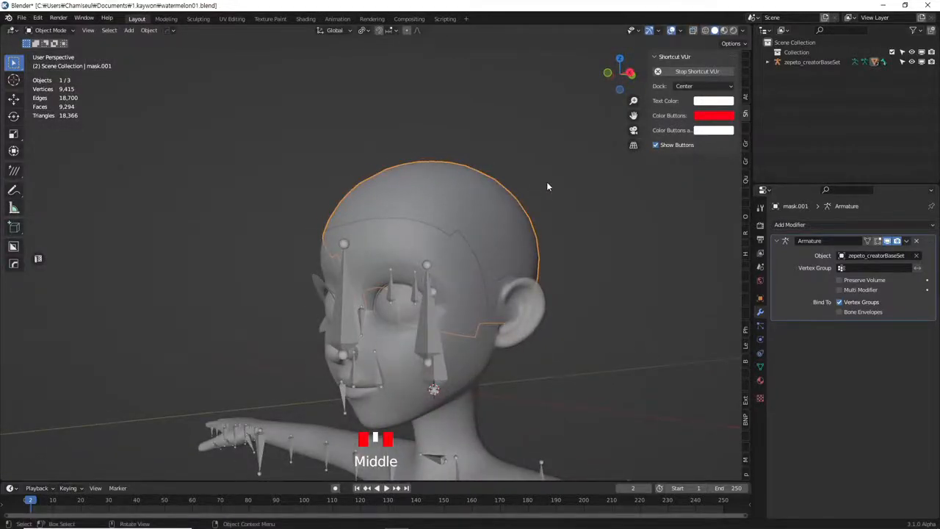
{"action": "middle_click_drag", "start_coordinate": [546, 186], "coordinate": [547, 187]}
{"action": "middle_click_drag", "start_coordinate": [480, 269], "coordinate": [457, 228]}
{"action": "scroll", "coordinate": [457, 228], "scroll_direction": "down", "scroll_amount": 1}
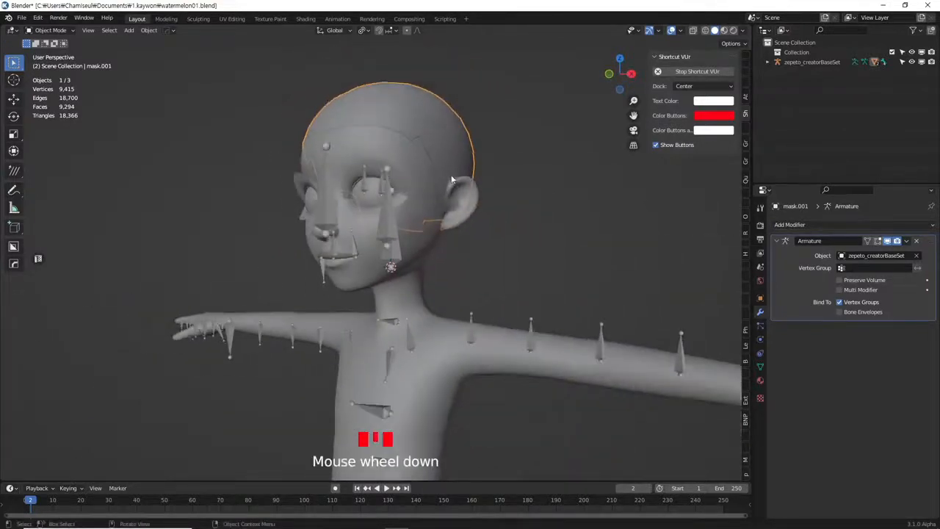
Try moving the separated scalp piece away from the head in the perspective view
{"action": "left_click", "coordinate": [460, 139]}
{"action": "left_click", "coordinate": [460, 139]}
{"action": "key", "text": "g"}
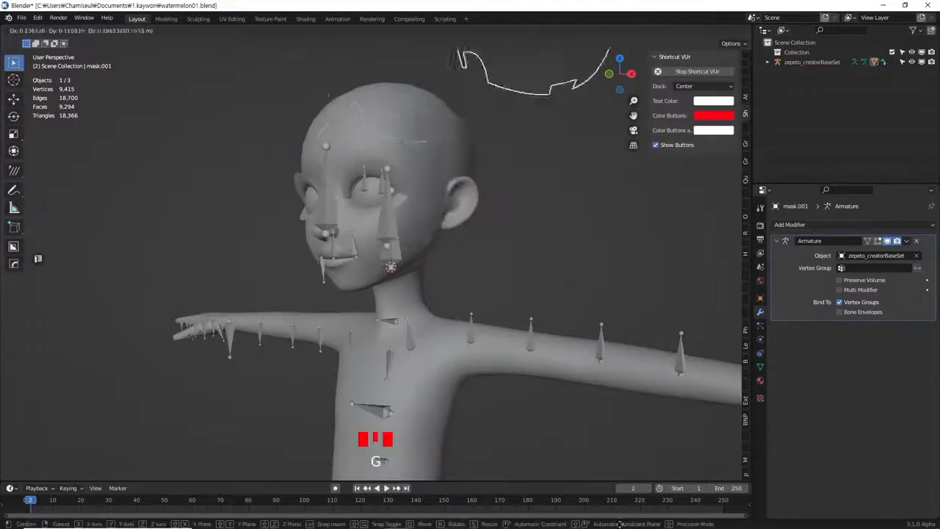
{"action": "left_click", "coordinate": [454, 161]}
{"action": "scroll", "coordinate": [454, 164], "scroll_direction": "down", "scroll_amount": 2}
{"action": "scroll", "coordinate": [470, 170], "scroll_direction": "up", "scroll_amount": 1, "text": "shift"}
{"action": "scroll", "coordinate": [440, 155], "scroll_direction": "up", "scroll_amount": 1}
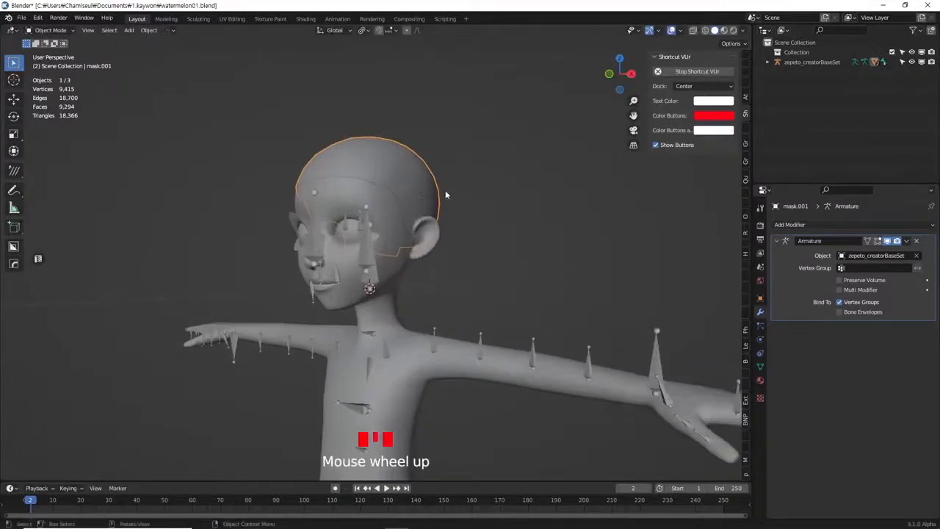
Try moving the armature, body and scalp piece upward together in the right orthographic view and reselect only the scalp piece
{"action": "key", "text": "KP_3"}
{"action": "scroll", "coordinate": [440, 209], "scroll_direction": "down", "scroll_amount": 5}
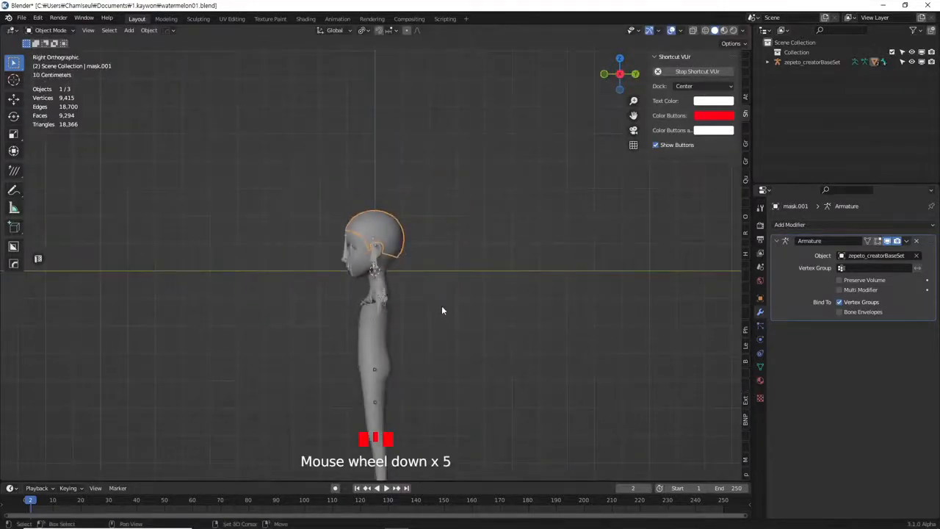
{"action": "scroll", "coordinate": [441, 312], "scroll_direction": "down", "scroll_amount": 3}
{"action": "left_click_drag", "start_coordinate": [267, 210], "coordinate": [508, 460]}
{"action": "key", "text": "g"}
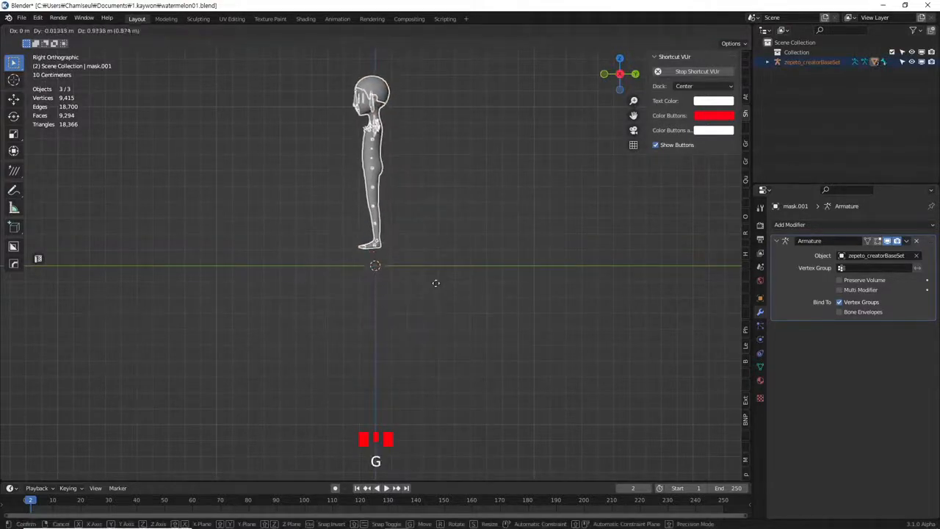
{"action": "right_click", "coordinate": [436, 292]}
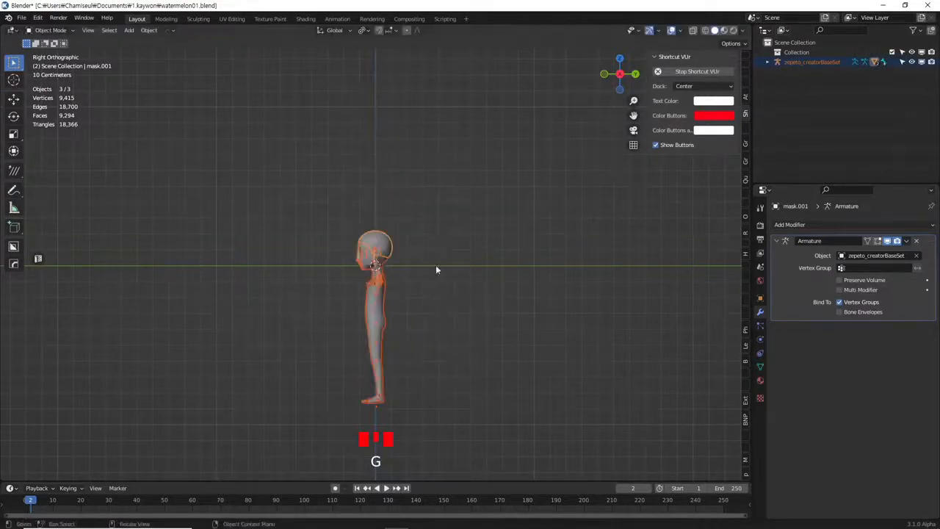
{"action": "left_click", "coordinate": [384, 254]}
{"action": "left_click", "coordinate": [387, 244]}
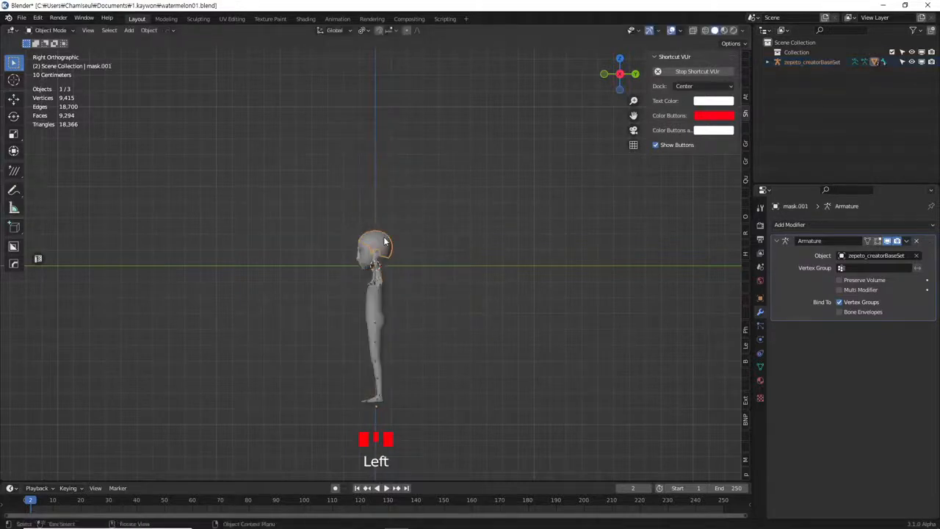
Try moving the scalp piece up by about 0.88 m in Z and -0.009 m in Y, above the head
{"action": "key", "text": "g"}
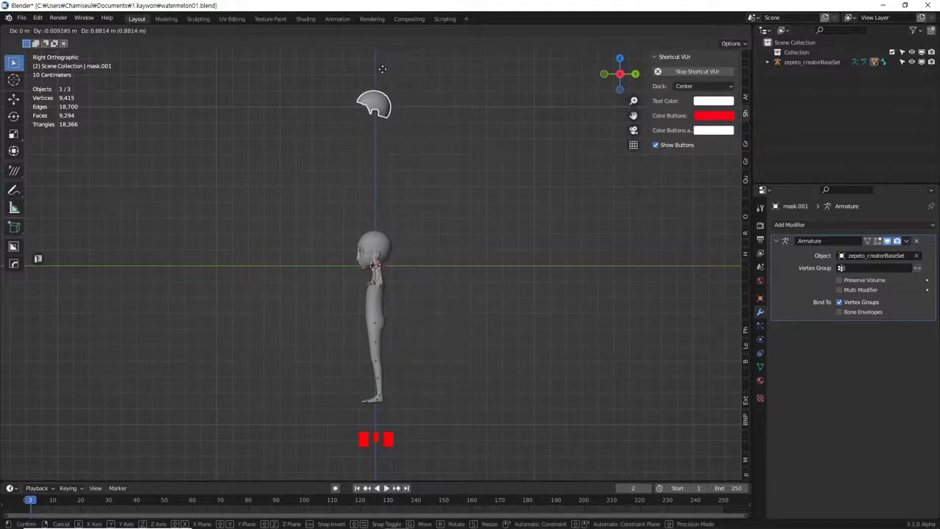
{"action": "left_click", "coordinate": [381, 69]}
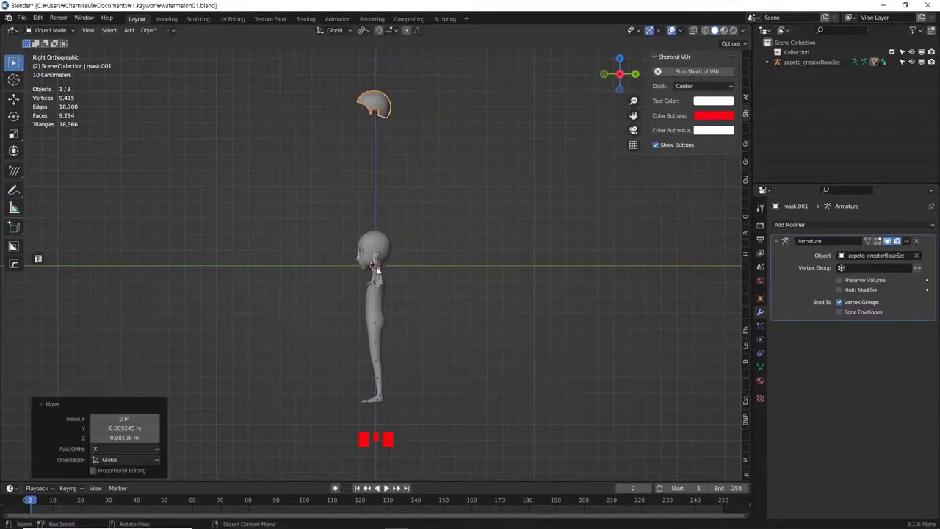
{"action": "scroll", "coordinate": [356, 264], "scroll_direction": "up", "scroll_amount": 8}
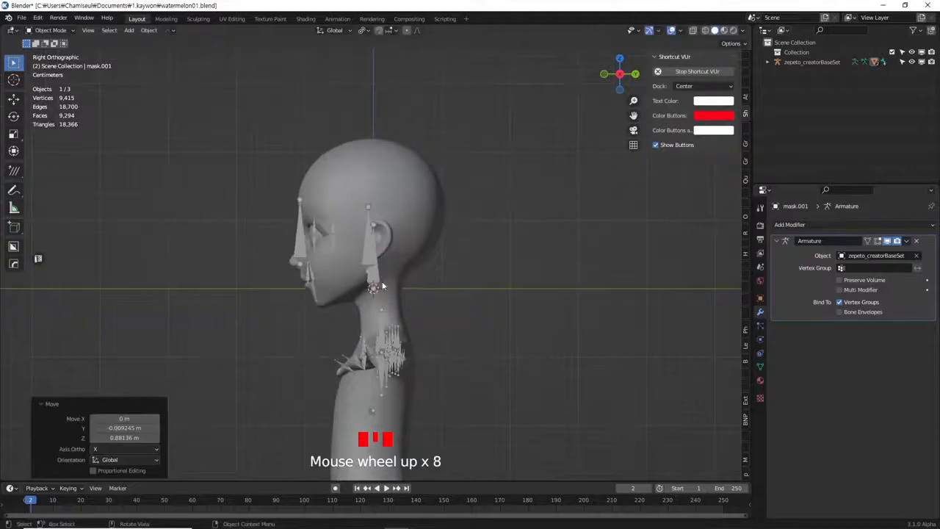
{"action": "scroll", "coordinate": [389, 296], "scroll_direction": "down", "scroll_amount": 7}
{"action": "scroll", "coordinate": [385, 272], "scroll_direction": "down", "scroll_amount": 5}
{"action": "scroll", "coordinate": [383, 276], "scroll_direction": "up", "scroll_amount": 3}
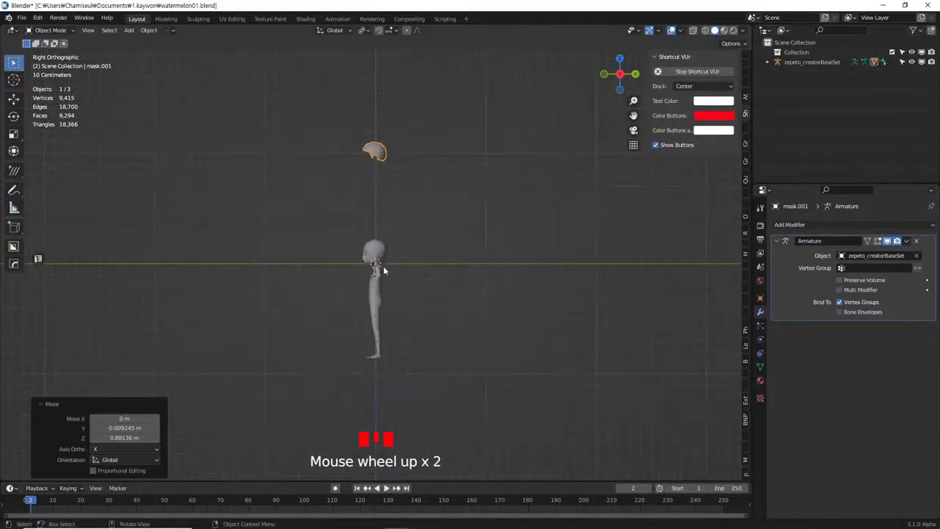
Try shifting the raised scalp piece by about 0.007 m in Y and inspect it above the body
{"action": "key", "text": "g"}
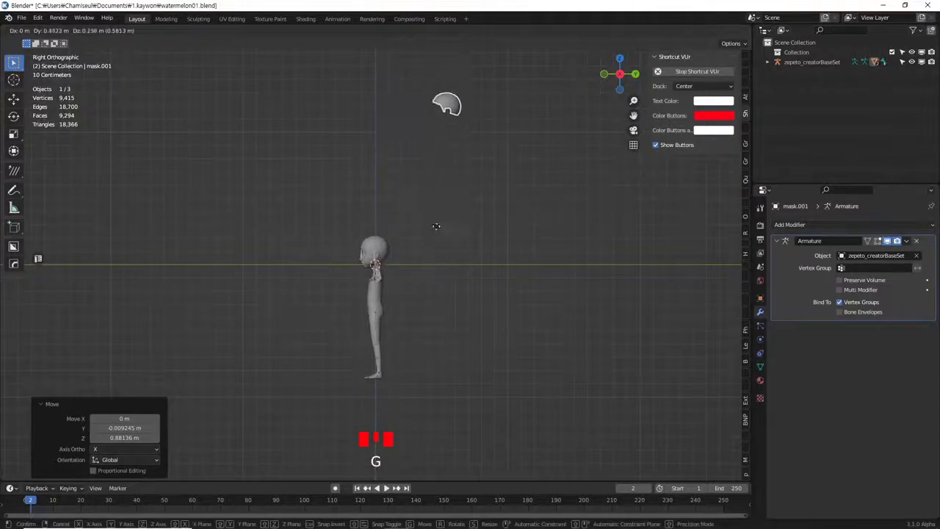
{"action": "right_click", "coordinate": [435, 250]}
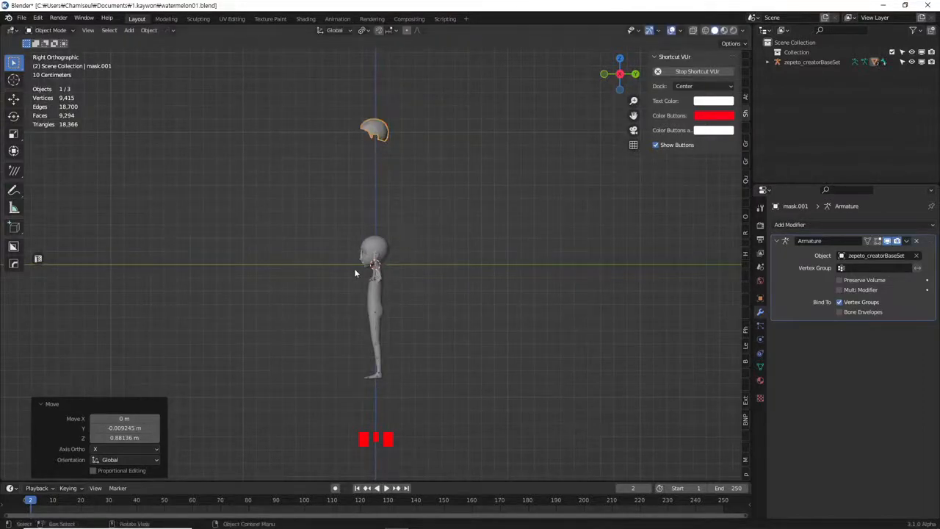
{"action": "key", "text": "g"}
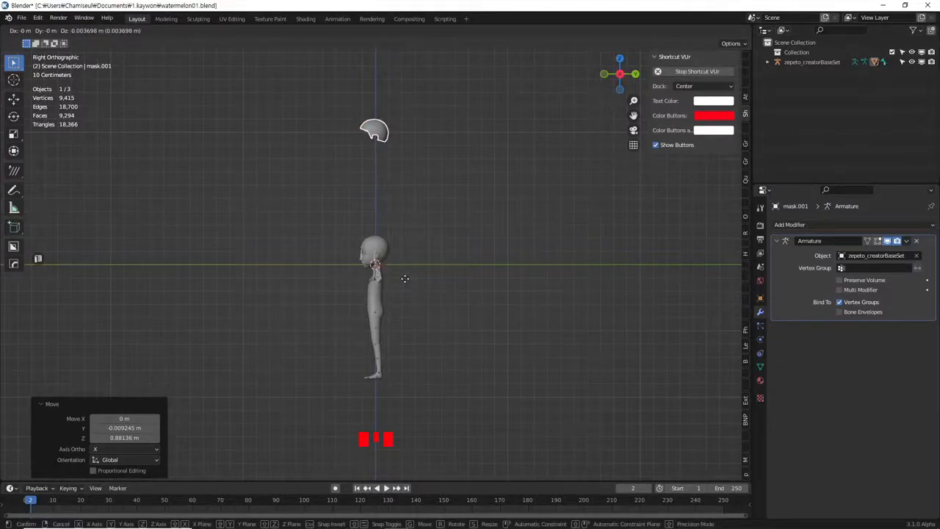
{"action": "left_click", "coordinate": [406, 278]}
{"action": "scroll", "coordinate": [402, 277], "scroll_direction": "up", "scroll_amount": 2}
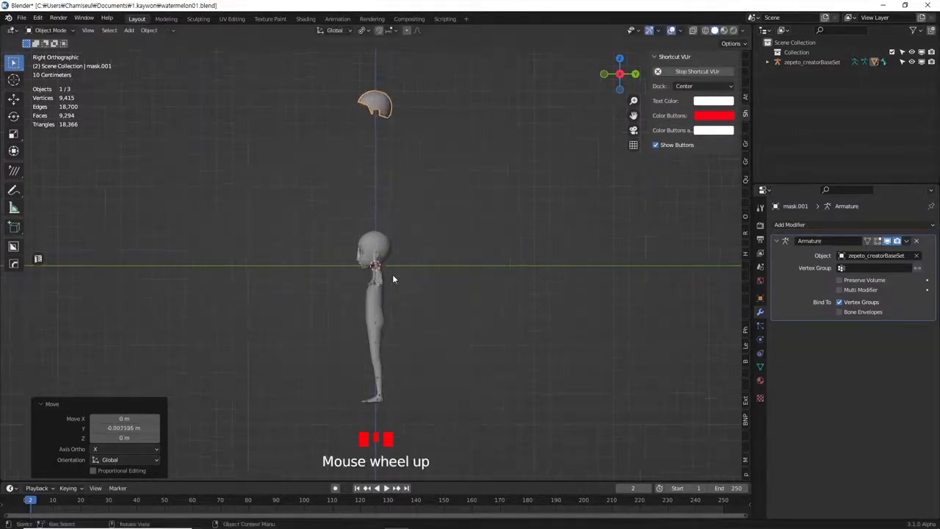
{"action": "middle_click_drag", "start_coordinate": [447, 336], "coordinate": [303, 207]}
{"action": "middle_click_drag", "start_coordinate": [448, 249], "coordinate": [395, 321]}
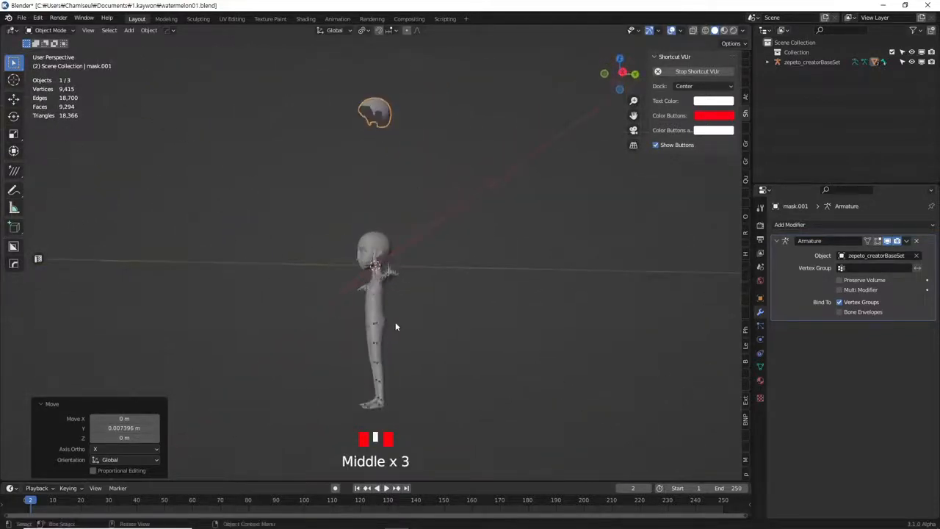
Undo the scalp piece's moves and look at it on the head from the side
{"action": "key", "text": "ctrl+z"}
{"action": "key", "text": "ctrl+z"}
{"action": "middle_click_drag", "start_coordinate": [430, 248], "coordinate": [426, 273]}
{"action": "scroll", "coordinate": [409, 273], "scroll_direction": "up", "scroll_amount": 8}
{"action": "scroll", "coordinate": [373, 292], "scroll_direction": "up", "scroll_amount": 1}
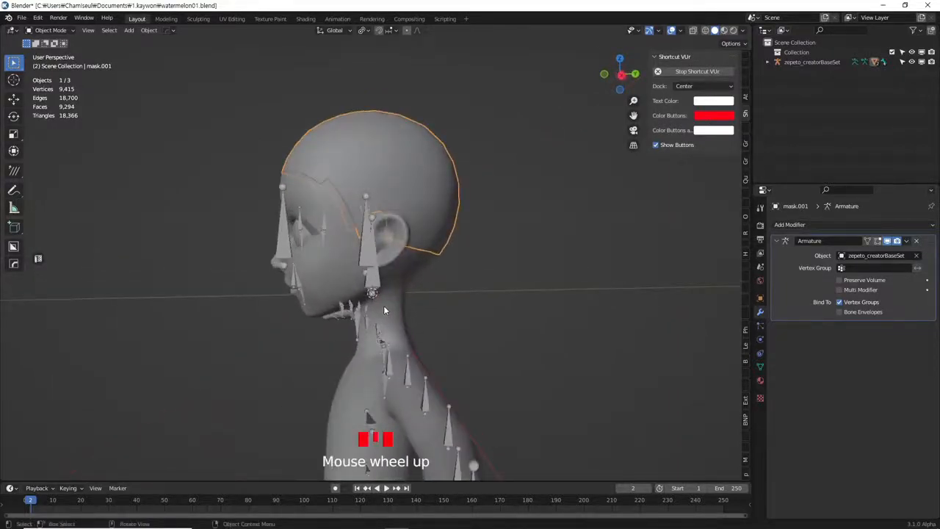
Place the 3D cursor at the world origin and set the scalp piece's origin to the 3D cursor
{"action": "key", "text": "shift+s"}
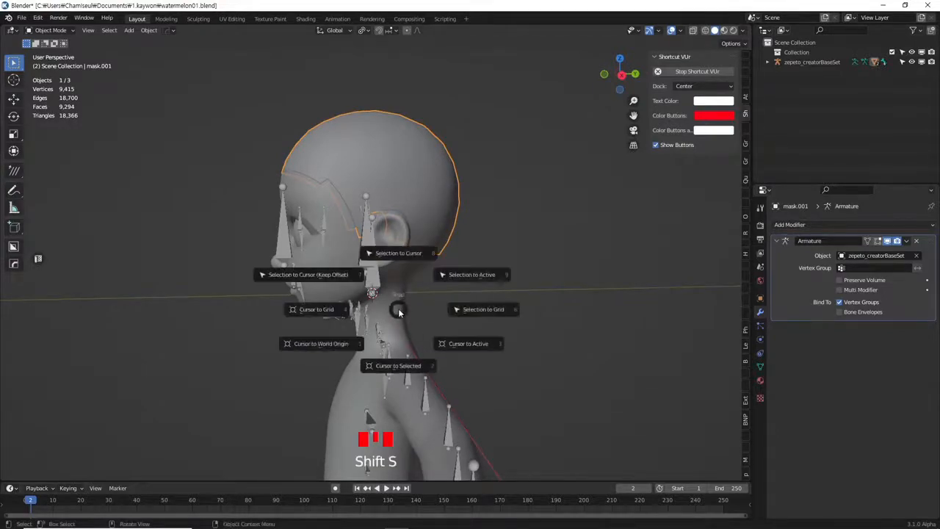
{"action": "left_click", "coordinate": [328, 351]}
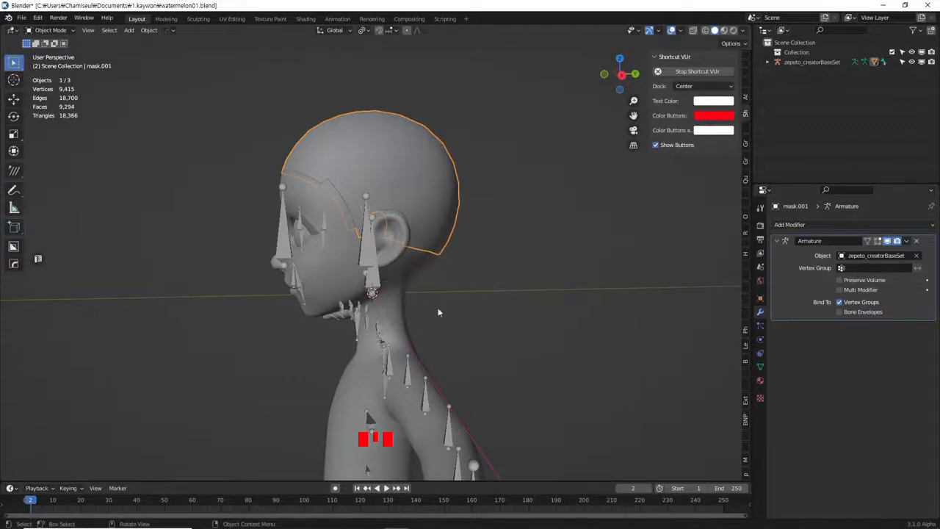
{"action": "left_click", "coordinate": [427, 171]}
{"action": "left_click", "coordinate": [426, 171]}
{"action": "key", "text": "g"}
{"action": "right_click", "coordinate": [457, 257]}
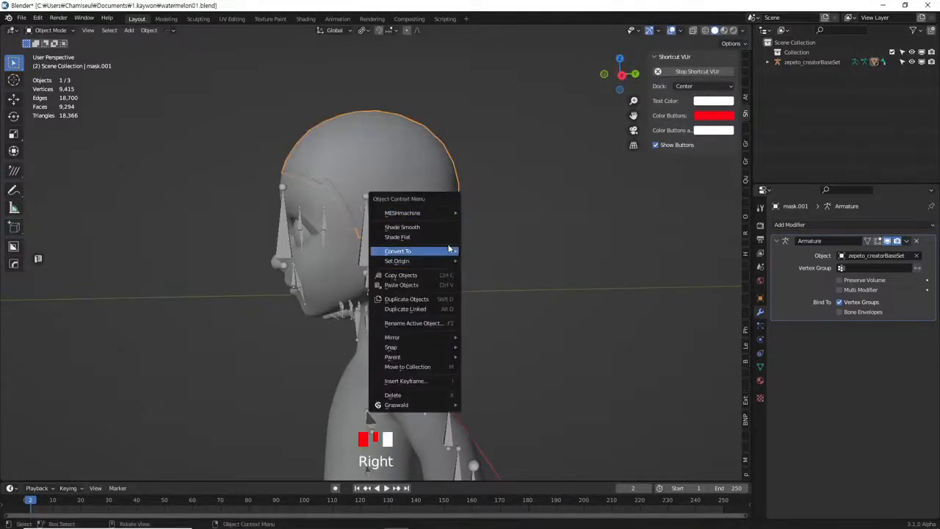
{"action": "mouse_move", "coordinate": [447, 263]}
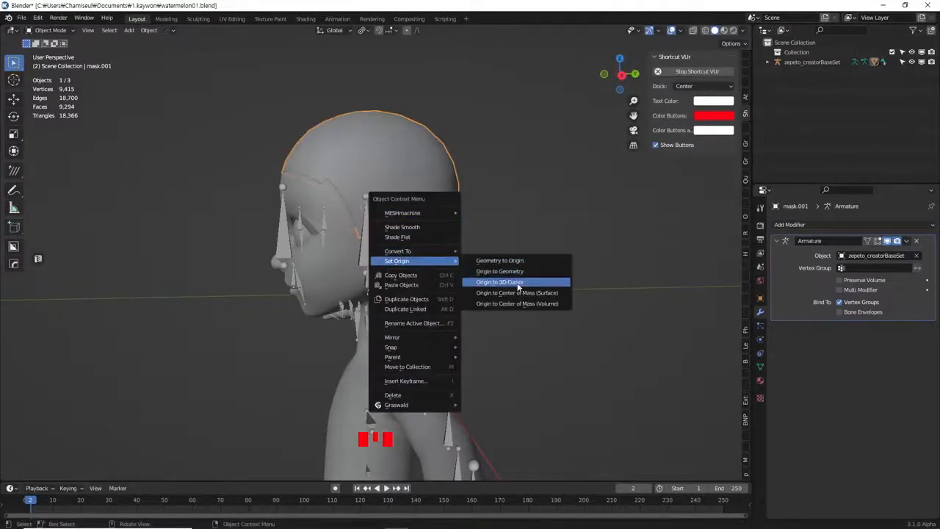
{"action": "left_click", "coordinate": [519, 283]}
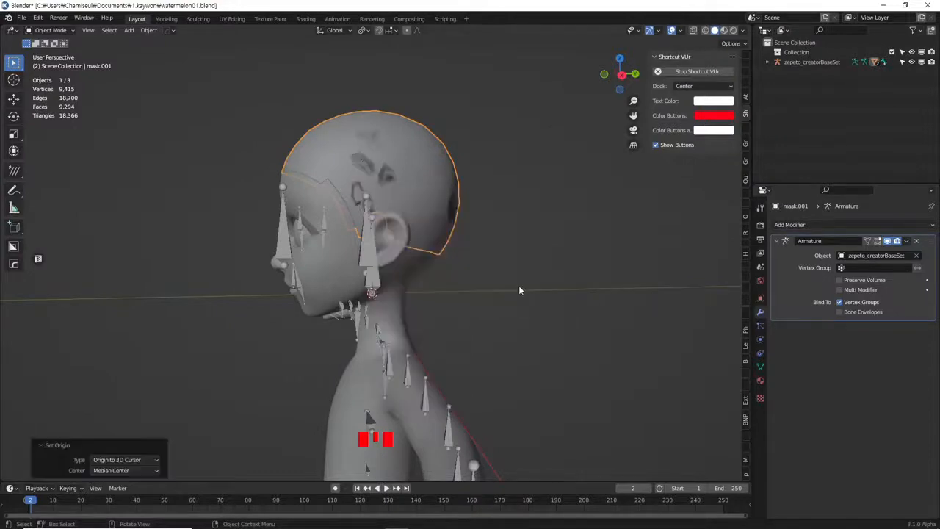
Try moving the scalp piece away from the head to test its new origin
{"action": "scroll", "coordinate": [404, 310], "scroll_direction": "up", "scroll_amount": 4}
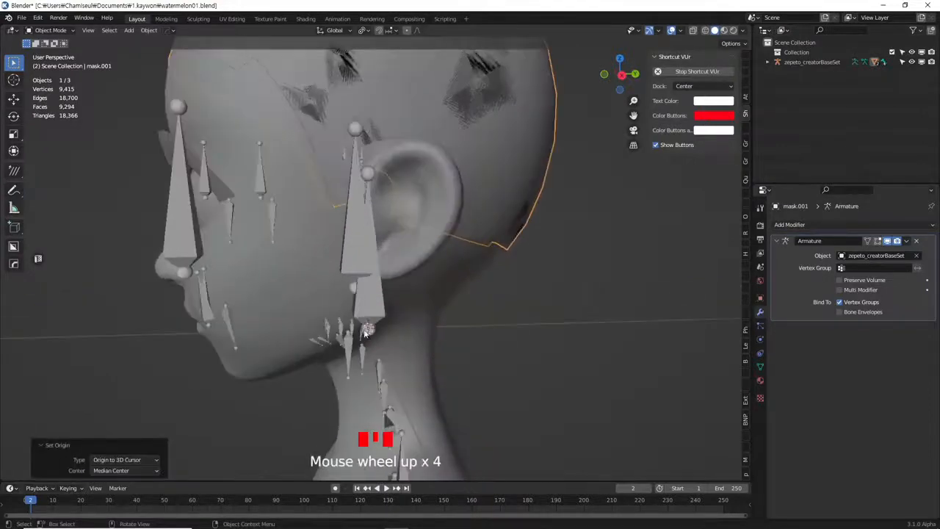
{"action": "key", "text": "g"}
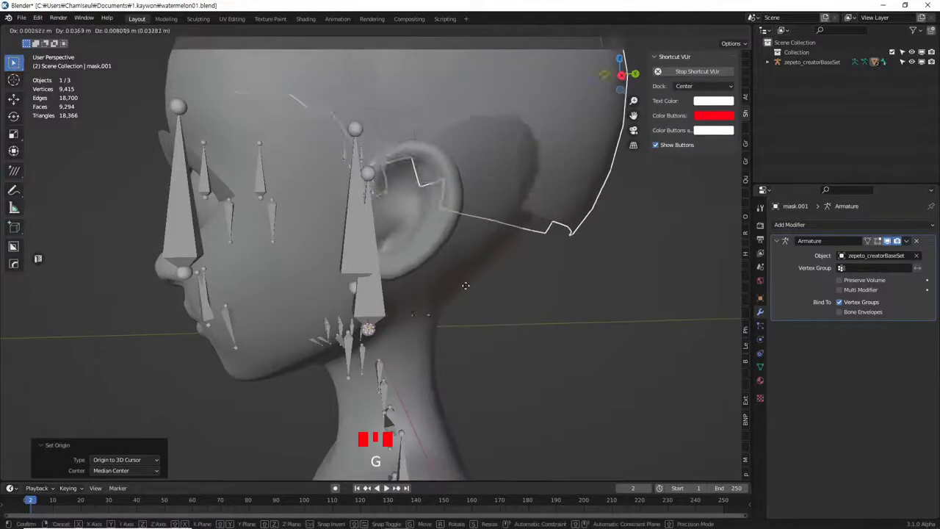
{"action": "right_click", "coordinate": [423, 294]}
{"action": "key", "text": "g"}
{"action": "right_click", "coordinate": [421, 314]}
{"action": "scroll", "coordinate": [433, 301], "scroll_direction": "down", "scroll_amount": 5}
{"action": "middle_click_drag", "start_coordinate": [445, 295], "coordinate": [497, 297]}
{"action": "scroll", "coordinate": [496, 275], "scroll_direction": "up", "scroll_amount": 2}
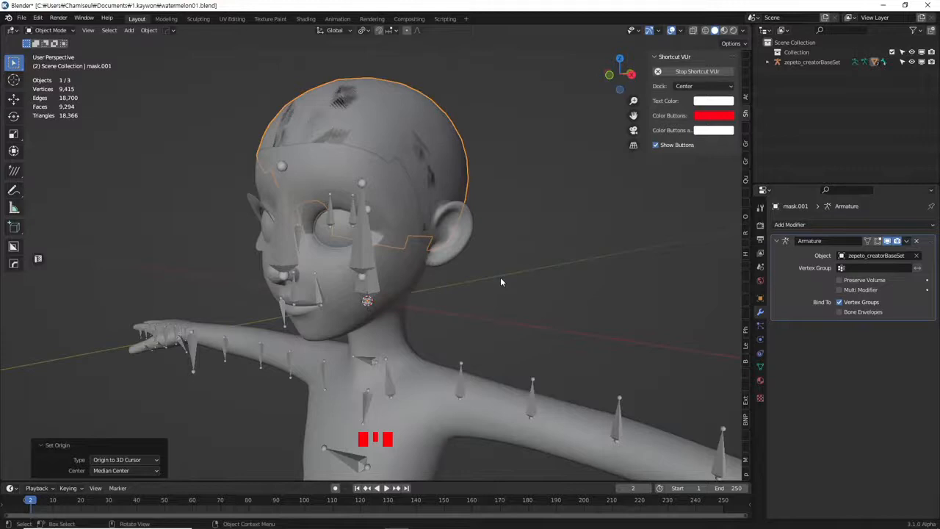
Search the add-ons in the preferences for "hair" and view the details of the Hair Tool add-on
{"action": "left_click", "coordinate": [38, 17]}
{"action": "left_click", "coordinate": [87, 159]}
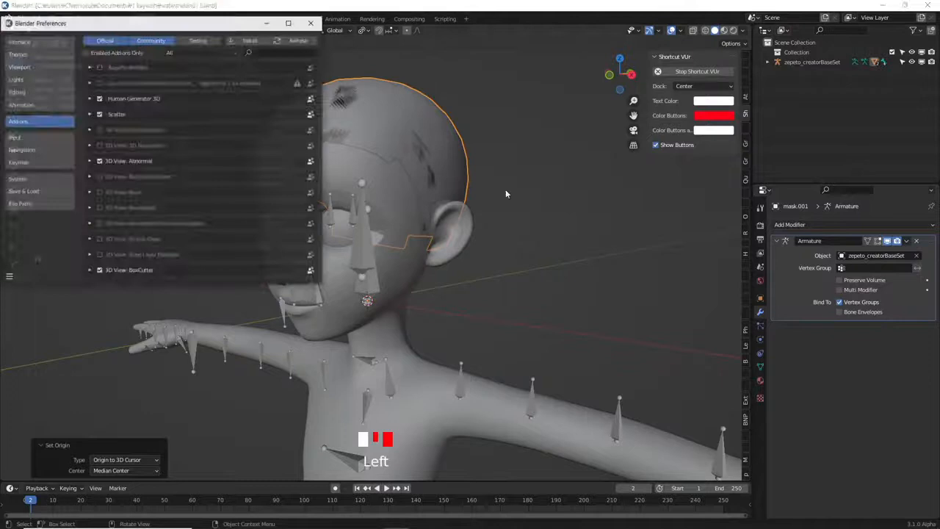
{"action": "left_click_drag", "start_coordinate": [184, 24], "coordinate": [445, 158]}
{"action": "left_click", "coordinate": [533, 183]}
{"action": "type", "text": "hair"}
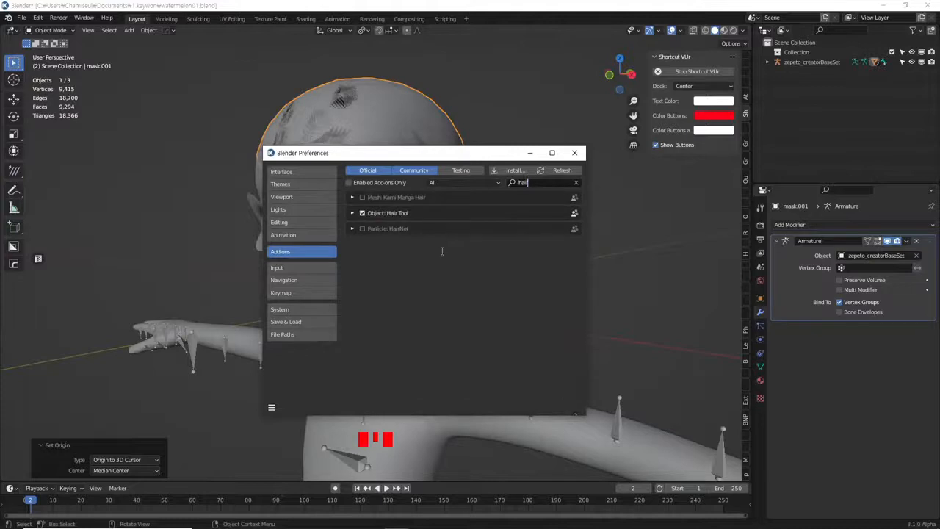
{"action": "left_click", "coordinate": [351, 213]}
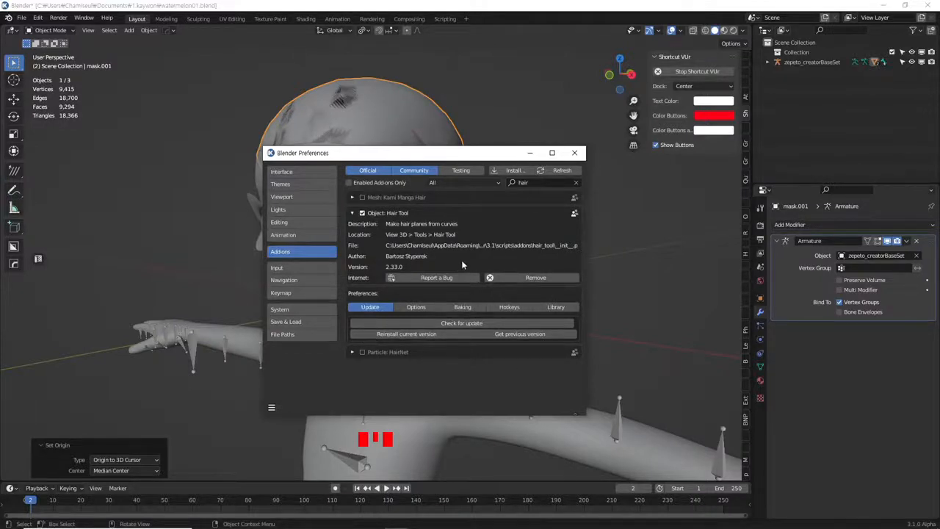
{"action": "left_click", "coordinate": [575, 153]}
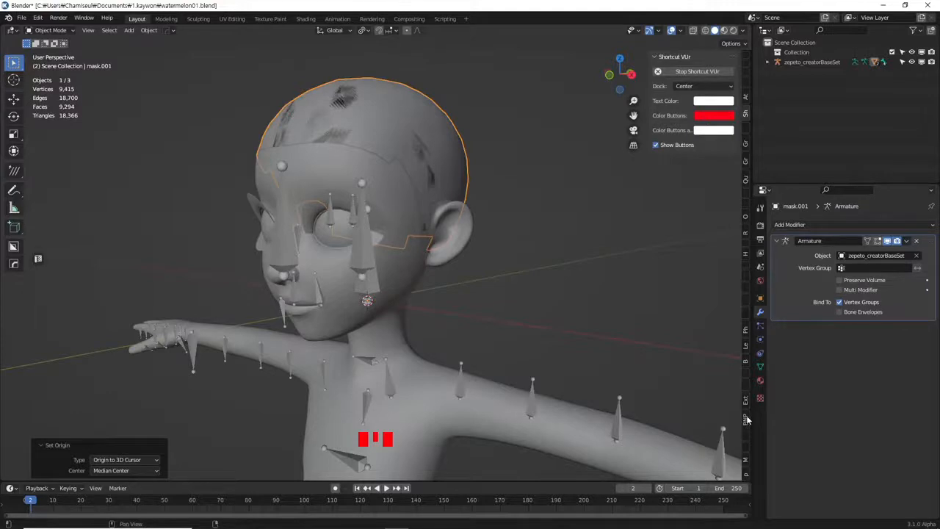
Expand the Hair Tool's Draw Hair and Hair Bake options and activate the Draw Hair tool for the scalp piece
{"action": "scroll", "coordinate": [747, 419], "scroll_direction": "up", "scroll_amount": 2}
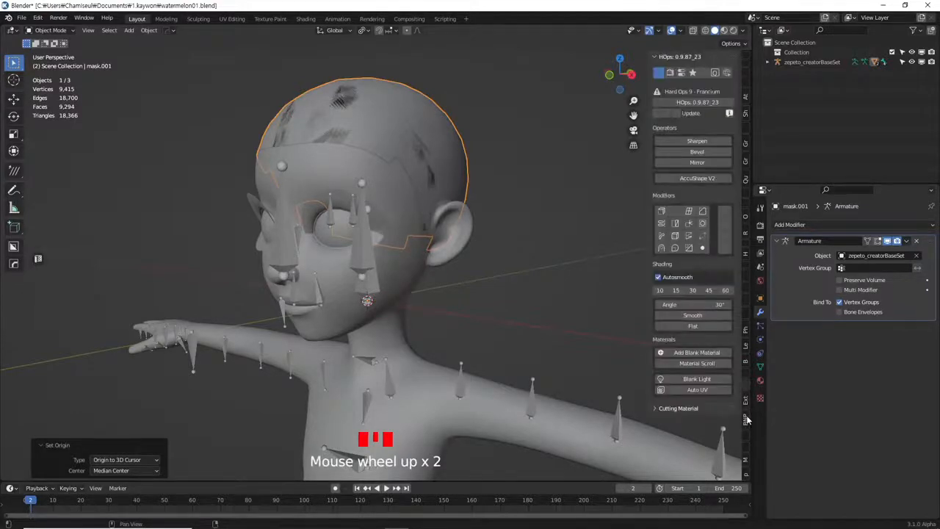
{"action": "scroll", "coordinate": [746, 418], "scroll_direction": "up", "scroll_amount": 6}
{"action": "scroll", "coordinate": [746, 416], "scroll_direction": "down", "scroll_amount": 1}
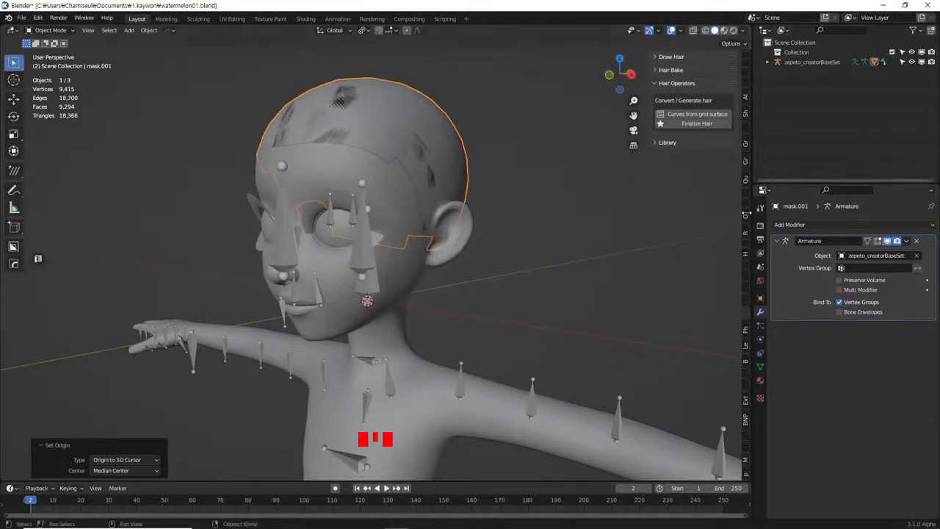
{"action": "left_click", "coordinate": [672, 58]}
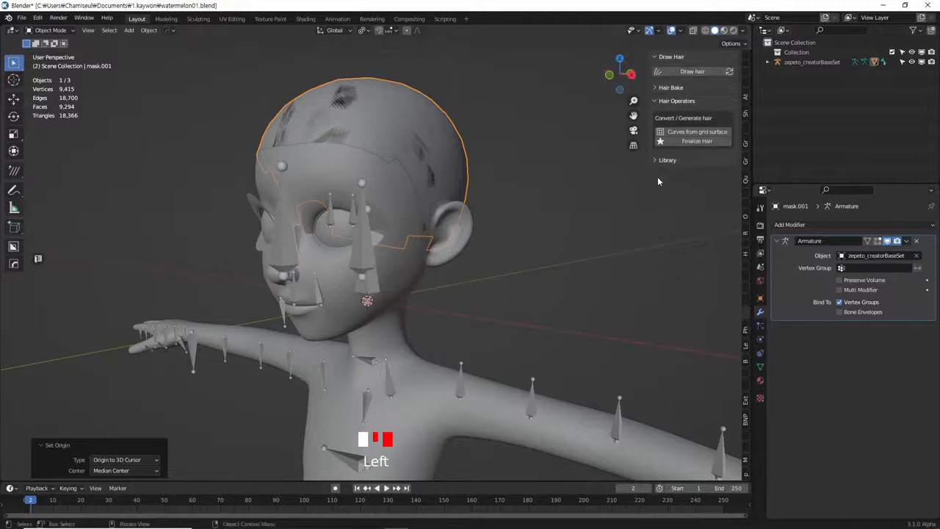
{"action": "left_click", "coordinate": [670, 88]}
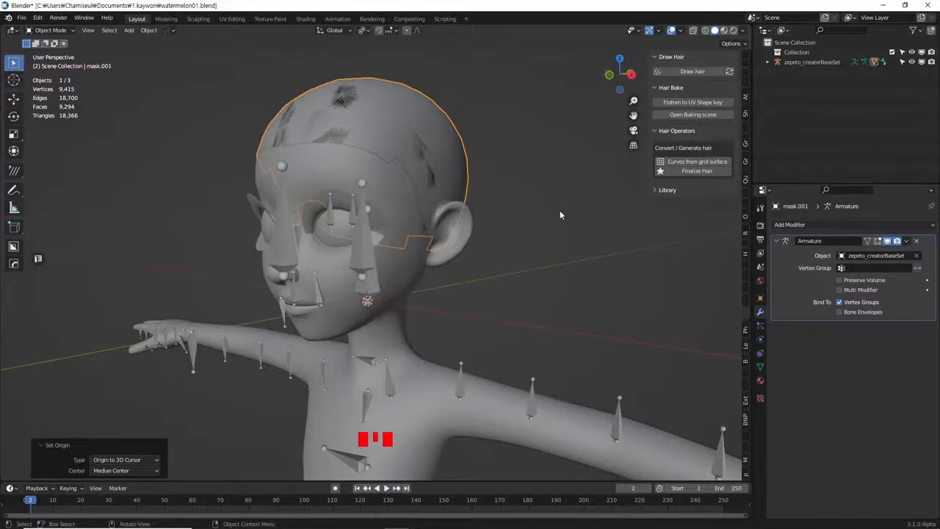
{"action": "middle_click_drag", "start_coordinate": [560, 214], "coordinate": [546, 229]}
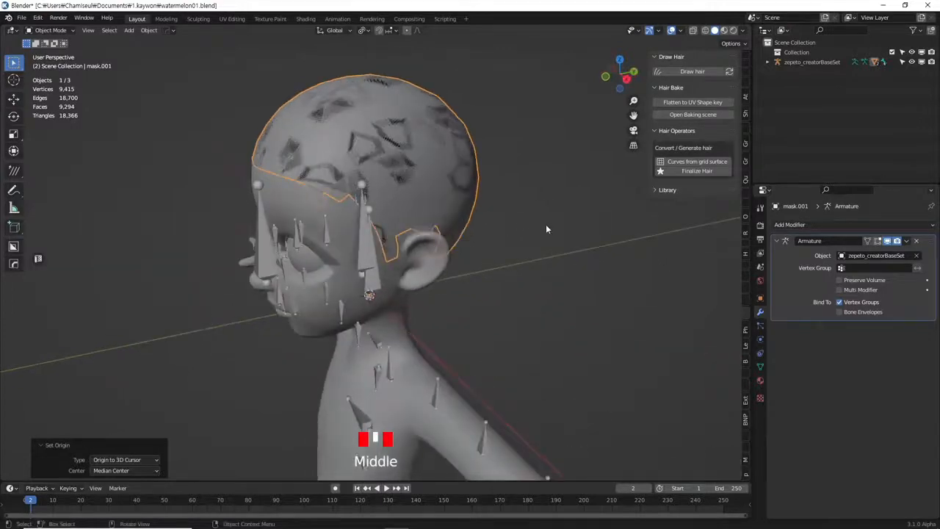
{"action": "left_click", "coordinate": [692, 71]}
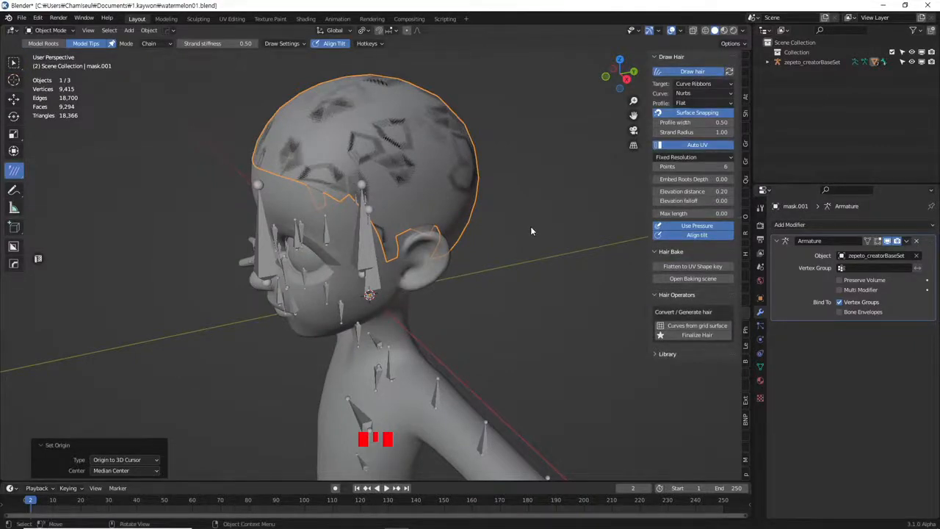
Try drawing five hair strands down the side and back of the scalp piece with a profile width of 0.50
{"action": "middle_click_drag", "start_coordinate": [530, 231], "coordinate": [501, 230]}
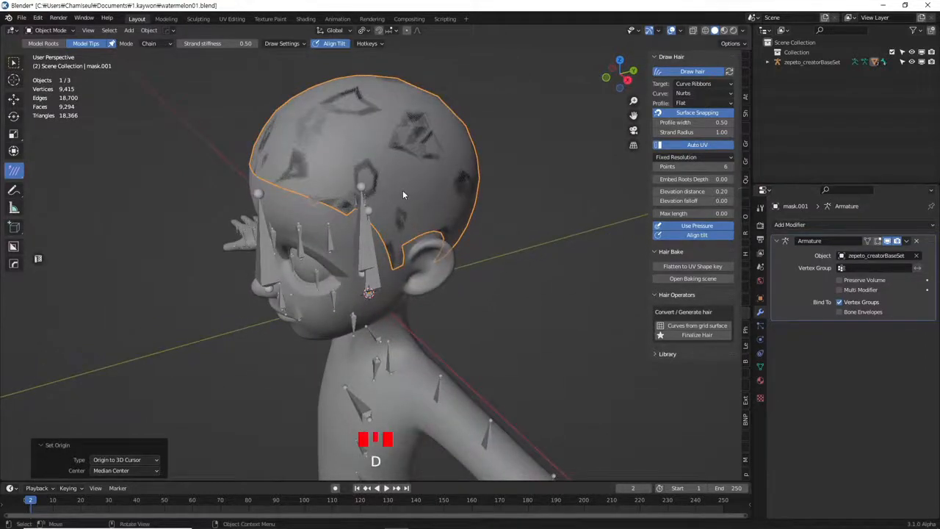
{"action": "key", "text": "d"}
{"action": "left_click_drag", "start_coordinate": [356, 157], "coordinate": [380, 290]}
{"action": "key", "text": "d"}
{"action": "left_click_drag", "start_coordinate": [390, 153], "coordinate": [415, 273]}
{"action": "key", "text": "d"}
{"action": "left_click_drag", "start_coordinate": [405, 157], "coordinate": [448, 277]}
{"action": "key", "text": "d"}
{"action": "left_click_drag", "start_coordinate": [450, 139], "coordinate": [477, 281]}
{"action": "key", "text": "d"}
{"action": "mouse_move", "coordinate": [477, 281]}
{"action": "middle_mouse_down"}
{"action": "mouse_move", "coordinate": [413, 181]}
{"action": "mouse_move", "coordinate": [380, 182]}
{"action": "middle_mouse_up"}
{"action": "left_click_drag", "start_coordinate": [359, 159], "coordinate": [342, 229]}
{"action": "key", "text": "d"}
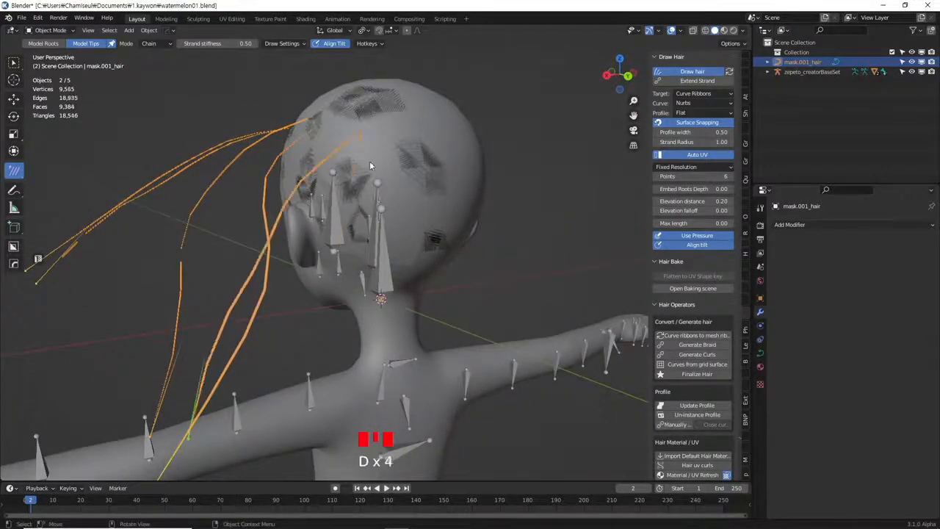
{"action": "middle_click_drag", "start_coordinate": [373, 166], "coordinate": [491, 224]}
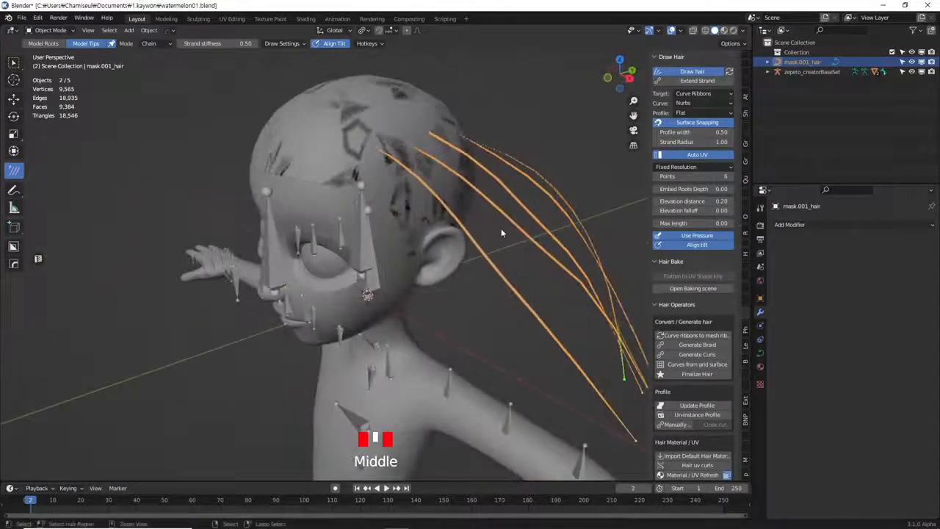
Undo all the hair strands drawn on the scalp piece
{"action": "key", "text": "ctrl+z"}
{"action": "key", "text": "ctrl+z"}
{"action": "key", "text": "ctrl+z"}
{"action": "key", "text": "ctrl+z"}
{"action": "key", "text": "ctrl+z"}
{"action": "key", "text": "ctrl+z"}
{"action": "key", "text": "Tab"}
{"action": "key", "text": "Tab"}
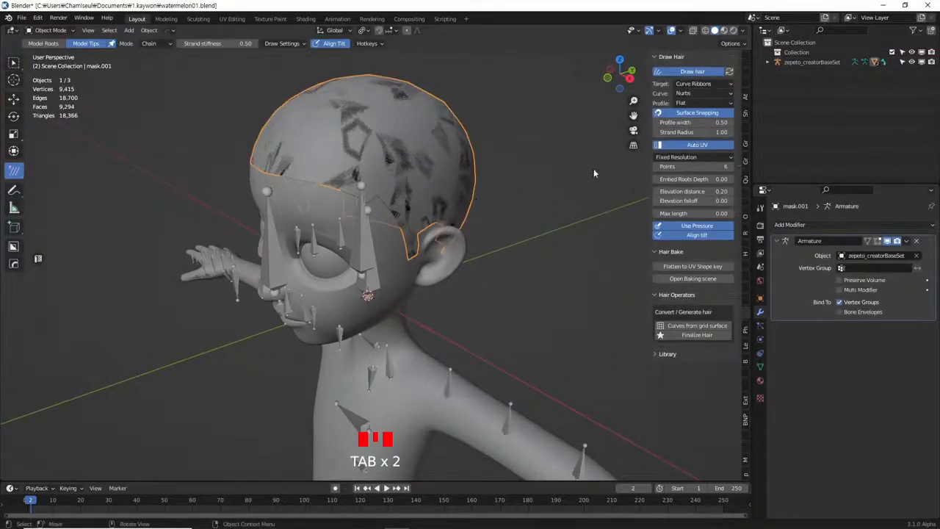
Check the scalp piece's transform values and apply its location, rotation and scale
{"action": "scroll", "coordinate": [488, 208], "scroll_direction": "up", "scroll_amount": 2}
{"action": "middle_click_drag", "start_coordinate": [488, 208], "coordinate": [512, 209]}
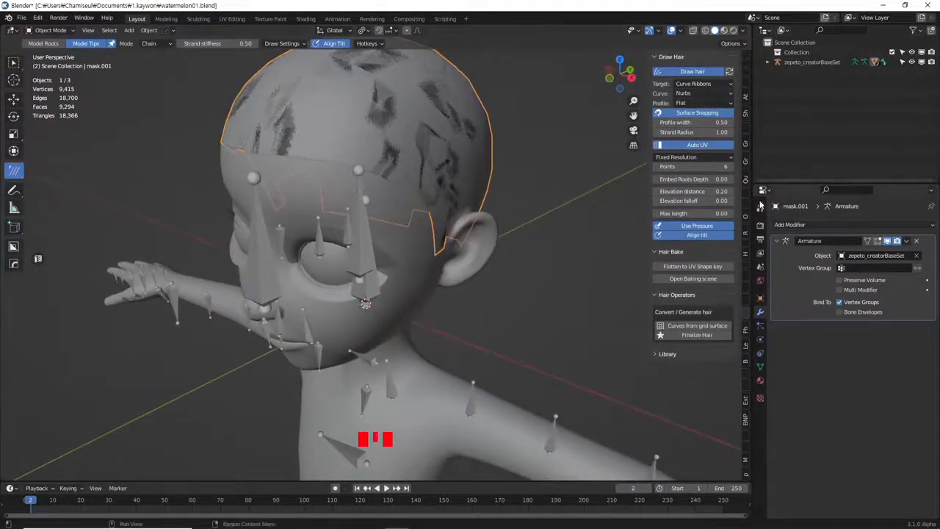
{"action": "left_click", "coordinate": [745, 54]}
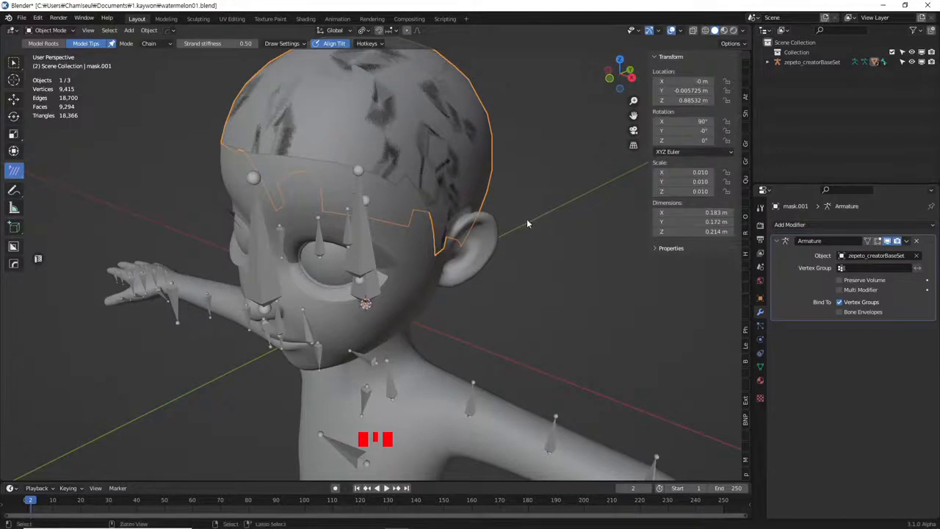
{"action": "key", "text": "ctrl+a"}
{"action": "left_click", "coordinate": [597, 223]}
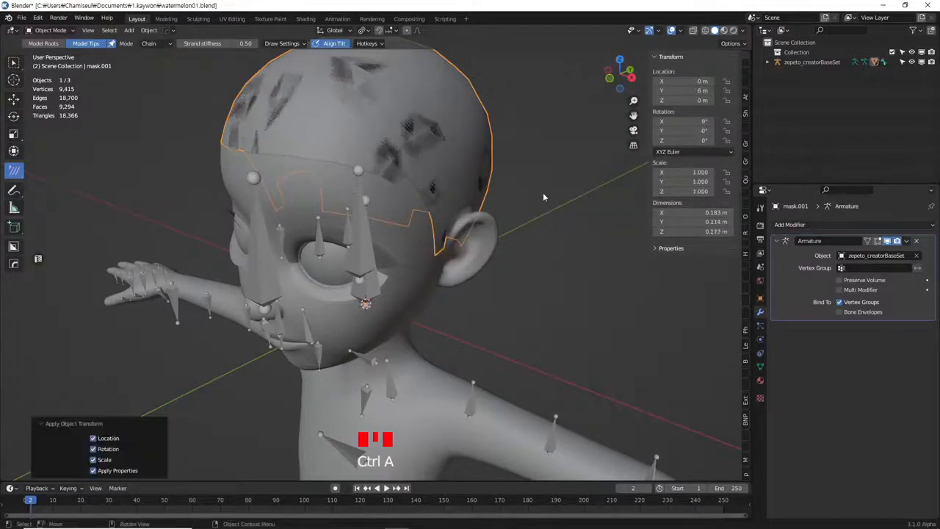
Try drawing a single hair strand with a 0.50 profile width on the transformed scalp piece, inspect it and undo it
{"action": "left_click", "coordinate": [746, 318]}
{"action": "middle_click_drag", "start_coordinate": [441, 103], "coordinate": [378, 96]}
{"action": "left_click_drag", "start_coordinate": [377, 101], "coordinate": [399, 164]}
{"action": "scroll", "coordinate": [437, 153], "scroll_direction": "down", "scroll_amount": 2}
{"action": "mouse_move", "coordinate": [437, 154]}
{"action": "middle_mouse_down"}
{"action": "mouse_move", "coordinate": [417, 175]}
{"action": "mouse_move", "coordinate": [436, 162]}
{"action": "middle_mouse_up"}
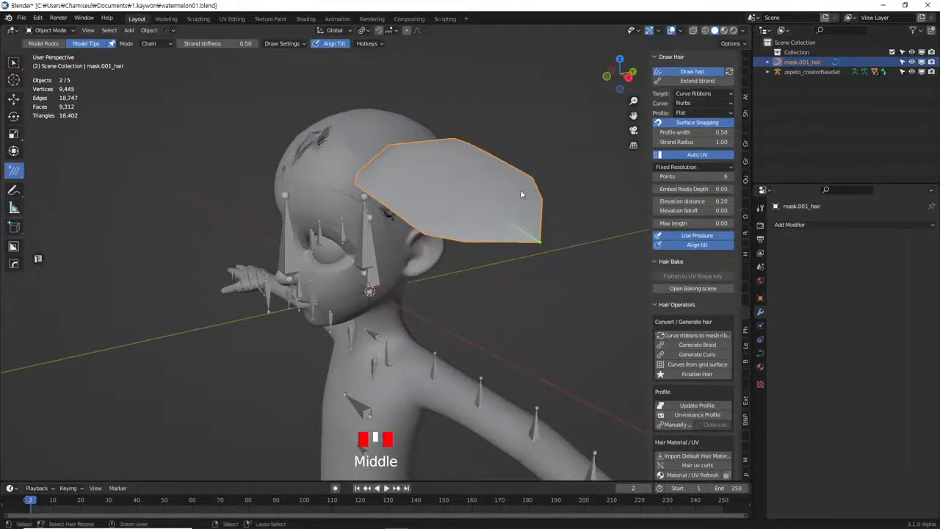
{"action": "scroll", "coordinate": [476, 191], "scroll_direction": "up", "scroll_amount": 2}
{"action": "middle_click_drag", "start_coordinate": [476, 191], "coordinate": [421, 193]}
{"action": "scroll", "coordinate": [417, 193], "scroll_direction": "down", "scroll_amount": 1}
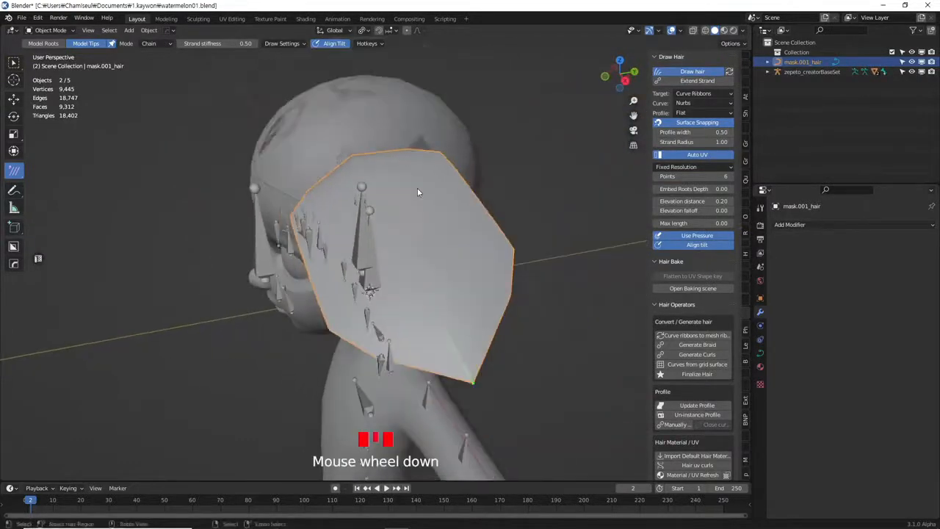
{"action": "key", "text": "ctrl+z"}
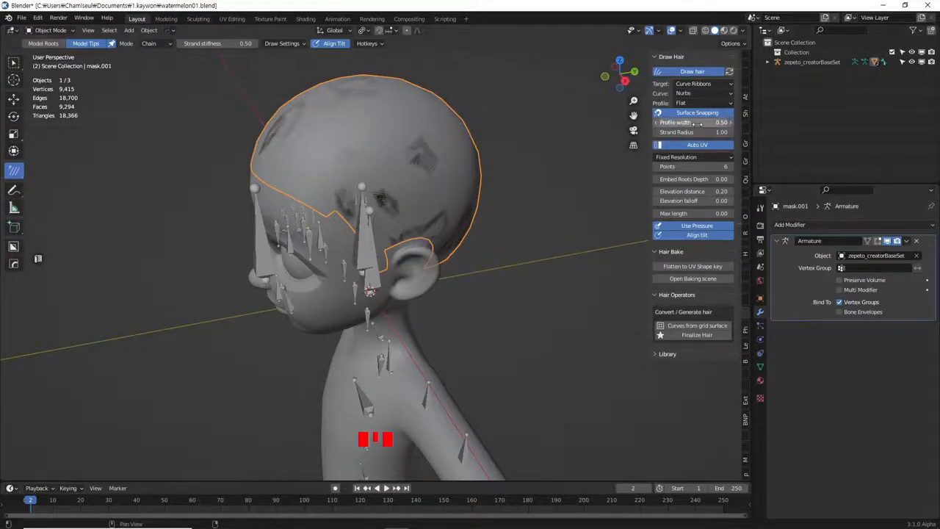
Draw one hair strand down the side of the scalp above the ear and set its profile width to 0.08
{"action": "key", "text": "d"}
{"action": "left_click_drag", "start_coordinate": [371, 153], "coordinate": [379, 248]}
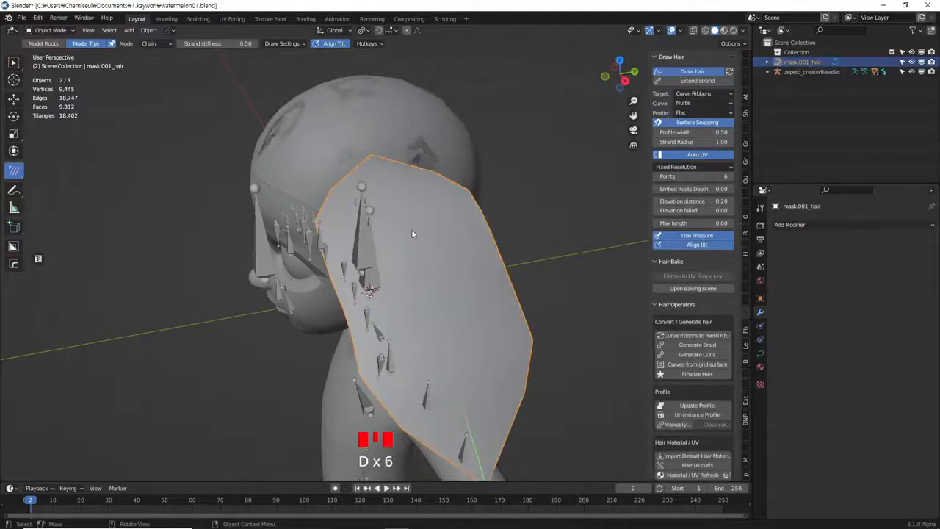
{"action": "left_click_drag", "start_coordinate": [683, 132], "coordinate": [654, 133]}
{"action": "middle_click_drag", "start_coordinate": [506, 199], "coordinate": [577, 172]}
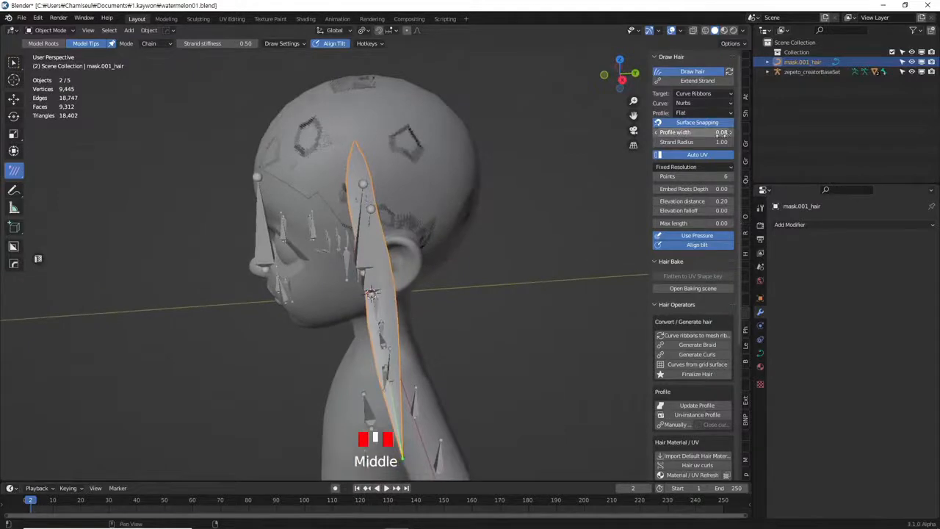
Draw a second hair strand behind the first one on the side of the scalp and inspect both against the body
{"action": "middle_click_drag", "start_coordinate": [438, 191], "coordinate": [422, 179]}
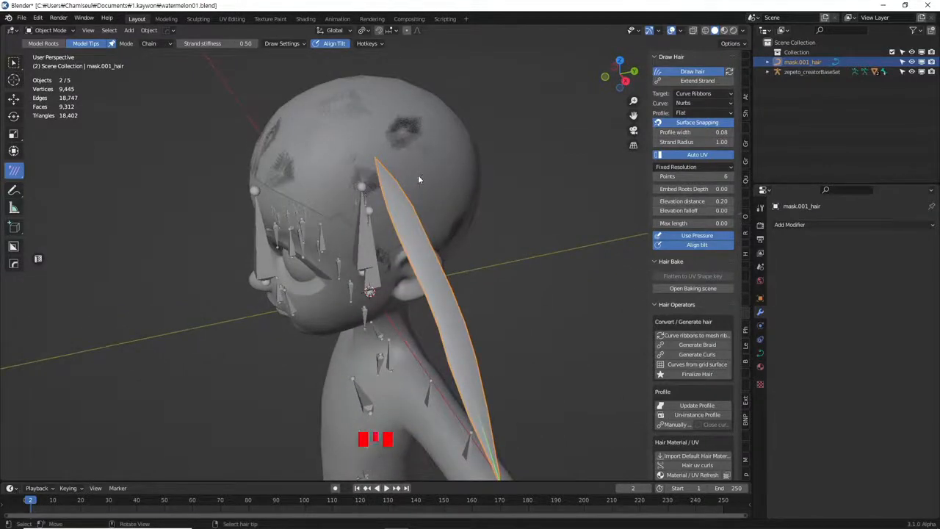
{"action": "left_click_drag", "start_coordinate": [410, 158], "coordinate": [428, 278]}
{"action": "scroll", "coordinate": [429, 272], "scroll_direction": "down", "scroll_amount": 2}
{"action": "middle_click_drag", "start_coordinate": [430, 272], "coordinate": [467, 213]}
{"action": "scroll", "coordinate": [459, 228], "scroll_direction": "down", "scroll_amount": 5}
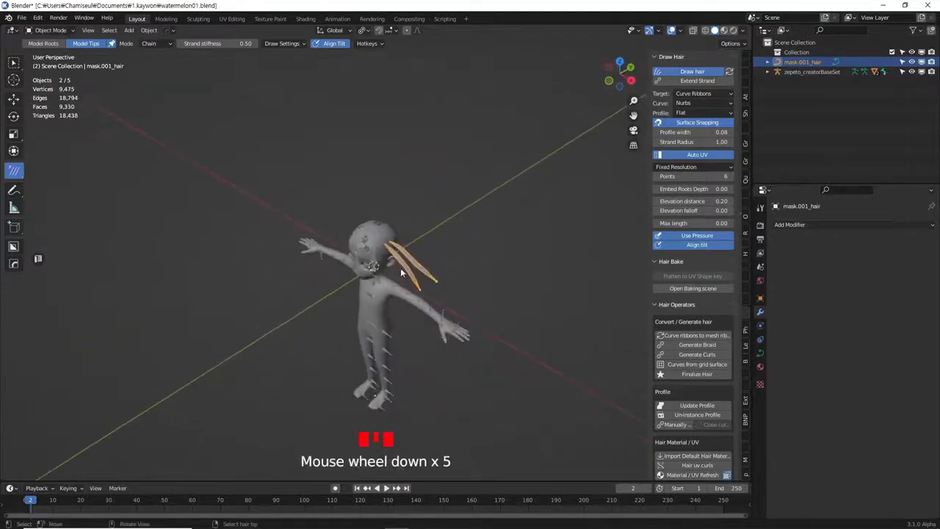
{"action": "key", "text": "Tab"}
{"action": "key", "text": "Tab"}
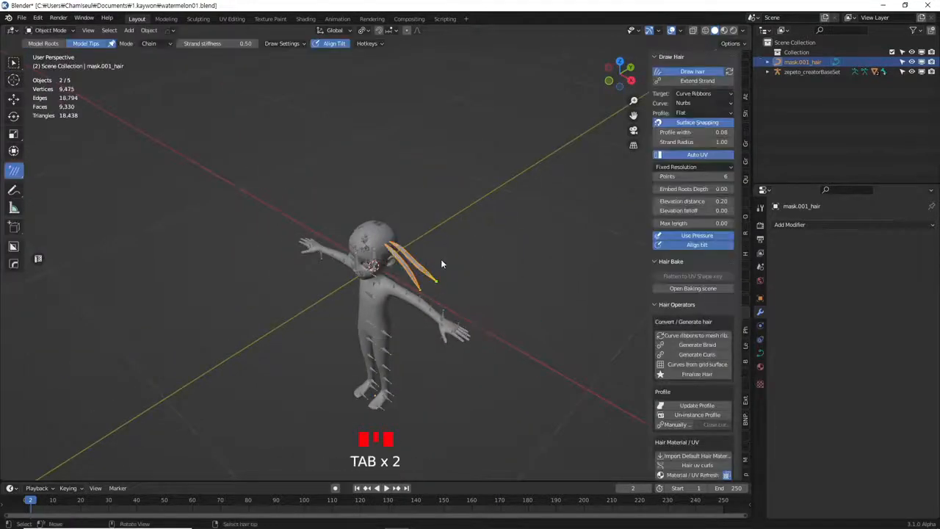
Add a UV sphere with 32 segments, 16 rings and a 1 m radius at the world origin
{"action": "key", "text": "shift+a"}
{"action": "mouse_move", "coordinate": [434, 259]}
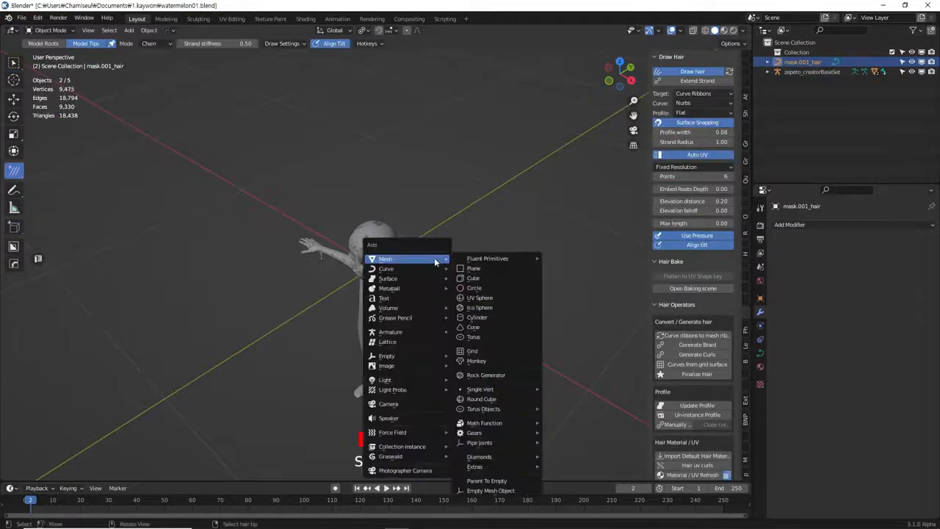
{"action": "left_click", "coordinate": [503, 298]}
{"action": "scroll", "coordinate": [478, 295], "scroll_direction": "down", "scroll_amount": 5}
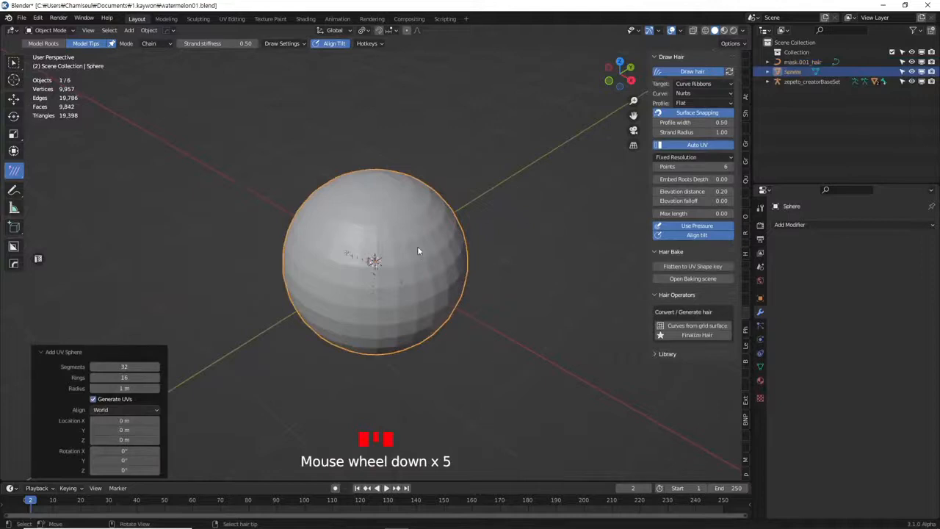
Try drawing two hair strands with a 0.50 profile width on the side of the UV sphere, inspect them and undo them
{"action": "mouse_move", "coordinate": [415, 251]}
{"action": "left_mouse_down"}
{"action": "mouse_move", "coordinate": [435, 336]}
{"action": "mouse_move", "coordinate": [449, 299]}
{"action": "mouse_move", "coordinate": [472, 349]}
{"action": "left_mouse_up"}
{"action": "key", "text": "d"}
{"action": "key", "text": "d"}
{"action": "key", "text": "d"}
{"action": "left_click", "coordinate": [690, 133]}
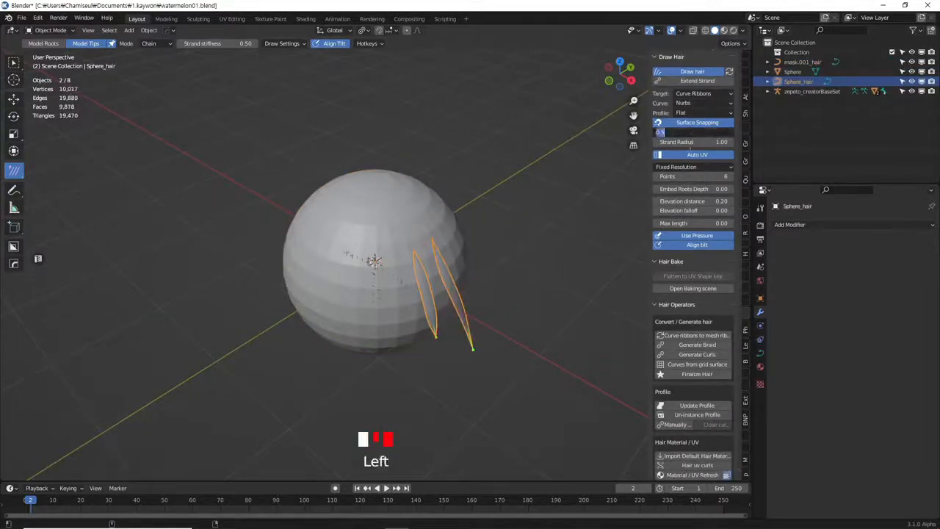
{"action": "left_click", "coordinate": [471, 284]}
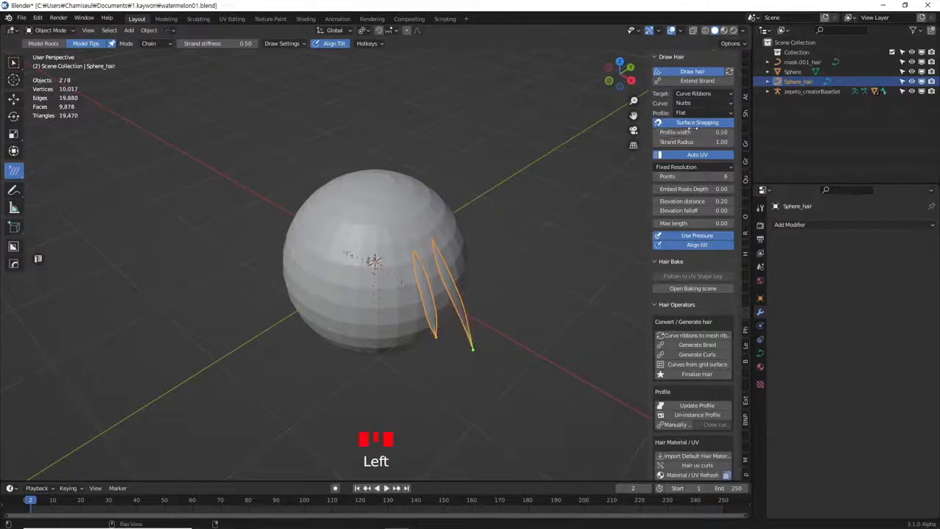
{"action": "middle_click_drag", "start_coordinate": [464, 281], "coordinate": [515, 232]}
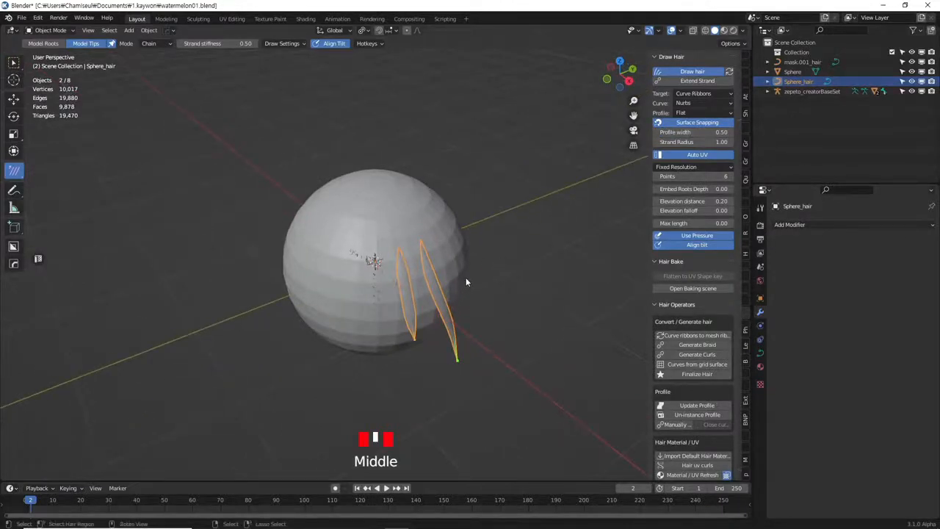
{"action": "key", "text": "ctrl+z"}
{"action": "key", "text": "ctrl+z"}
{"action": "key", "text": "Delete"}
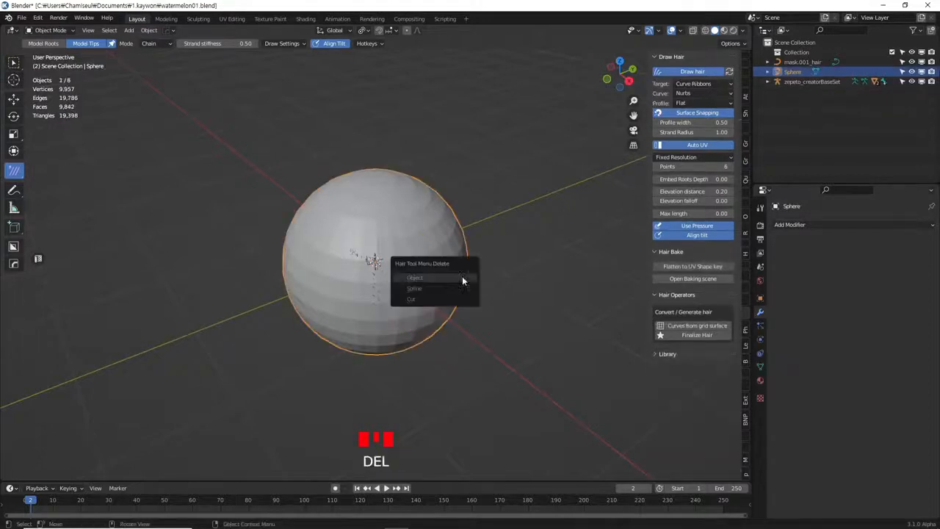
{"action": "left_click", "coordinate": [432, 243]}
{"action": "key", "text": "Delete"}
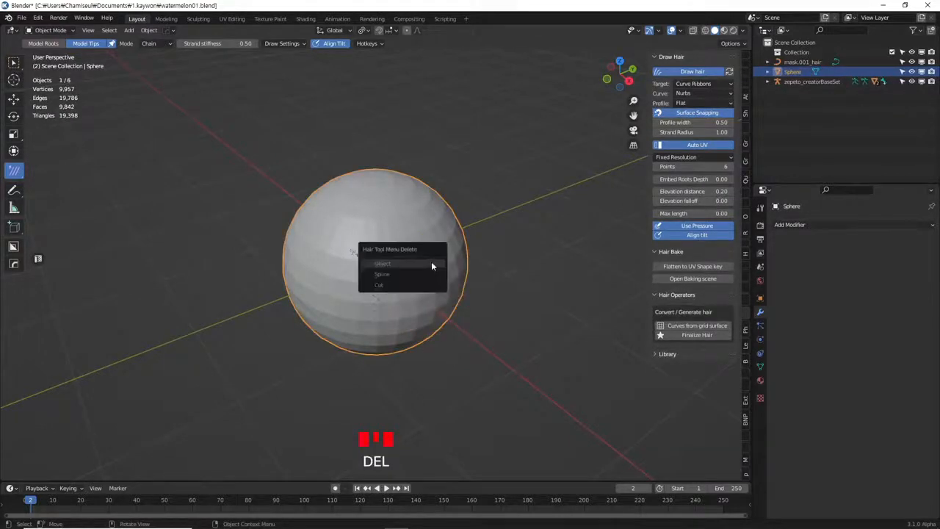
{"action": "left_click", "coordinate": [438, 267]}
{"action": "left_click", "coordinate": [465, 368]}
{"action": "left_click", "coordinate": [466, 368]}
{"action": "left_click", "coordinate": [426, 276]}
{"action": "key", "text": "Delete"}
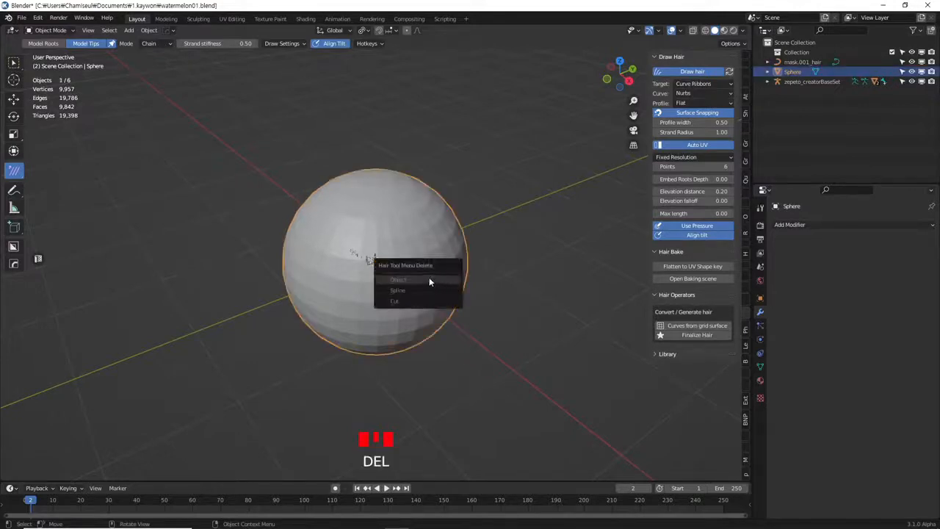
{"action": "key", "text": "Escape"}
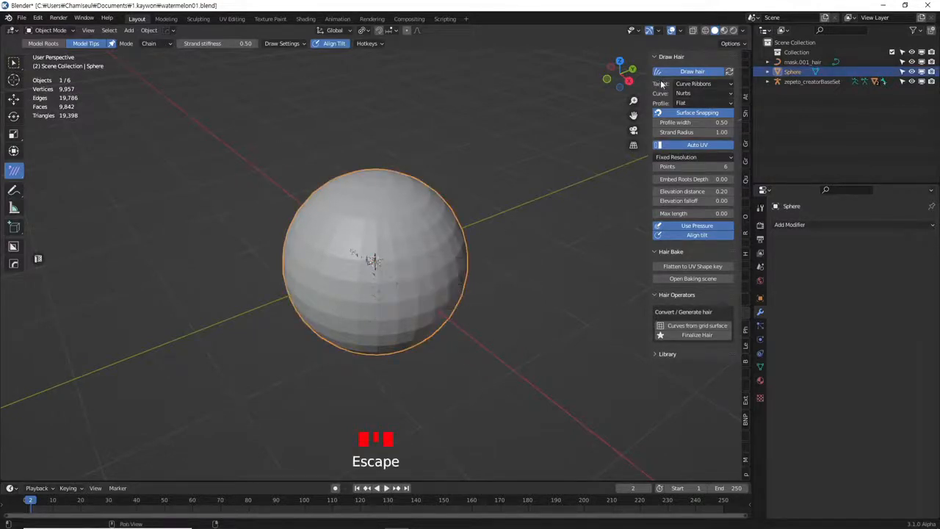
Turn off hair drawing and delete the UV sphere
{"action": "left_click", "coordinate": [663, 72]}
{"action": "left_click", "coordinate": [492, 258]}
{"action": "left_click", "coordinate": [463, 259]}
{"action": "key", "text": "Delete"}
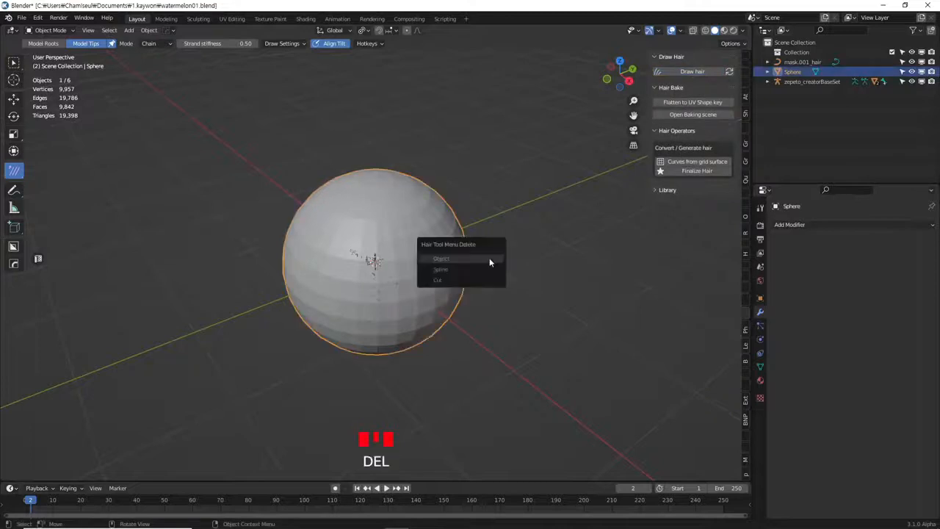
{"action": "key", "text": "Escape"}
{"action": "left_click", "coordinate": [467, 295]}
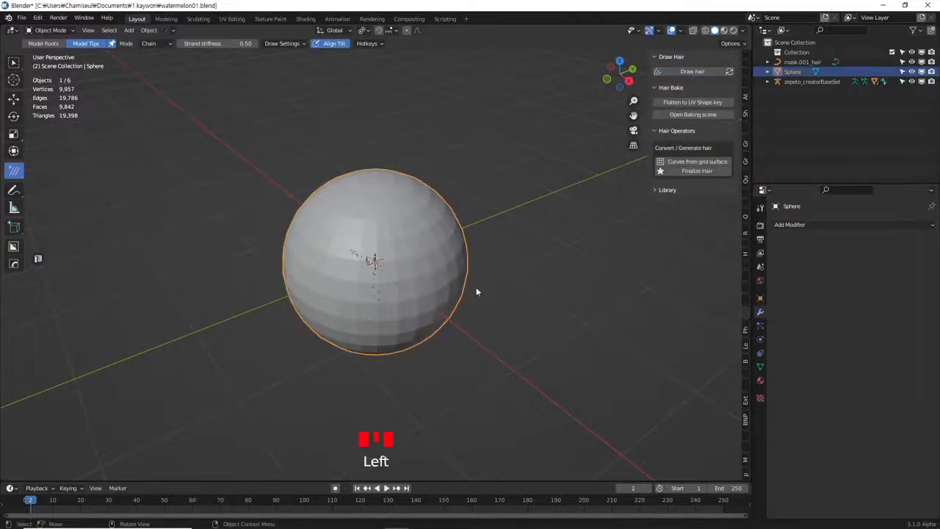
{"action": "left_click", "coordinate": [798, 72]}
{"action": "key", "text": "Delete"}
Delete the whole hair object containing the two strands beside the head
{"action": "scroll", "coordinate": [413, 241], "scroll_direction": "up", "scroll_amount": 10}
{"action": "left_click", "coordinate": [450, 314]}
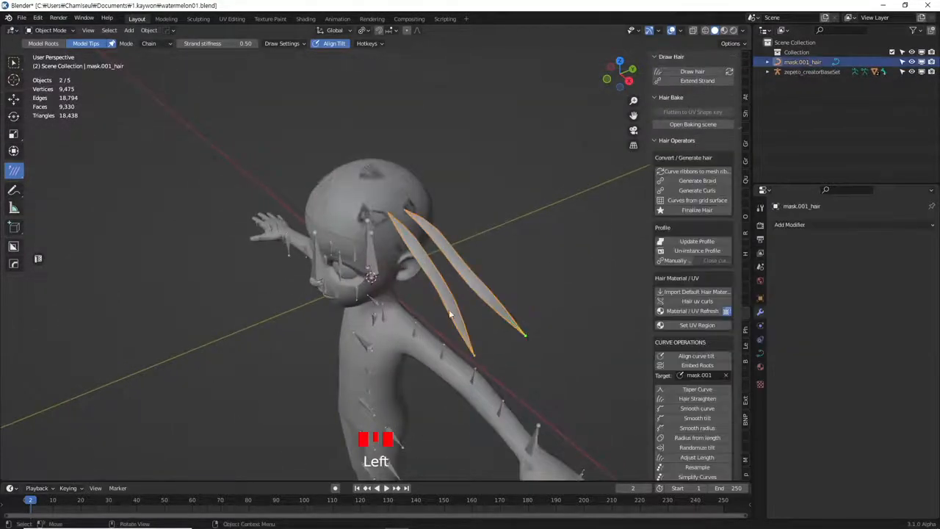
{"action": "key", "text": "Delete"}
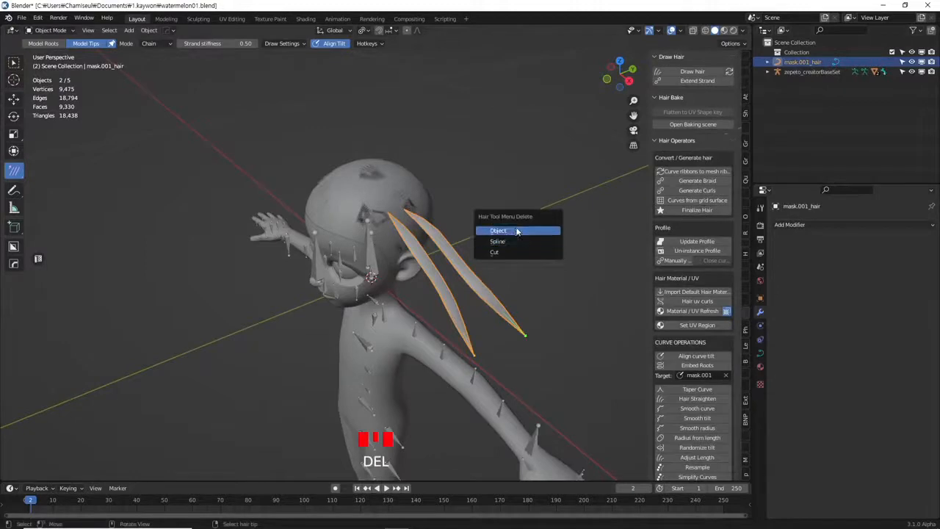
{"action": "left_click", "coordinate": [526, 242]}
{"action": "left_click", "coordinate": [445, 249]}
{"action": "key", "text": "Delete"}
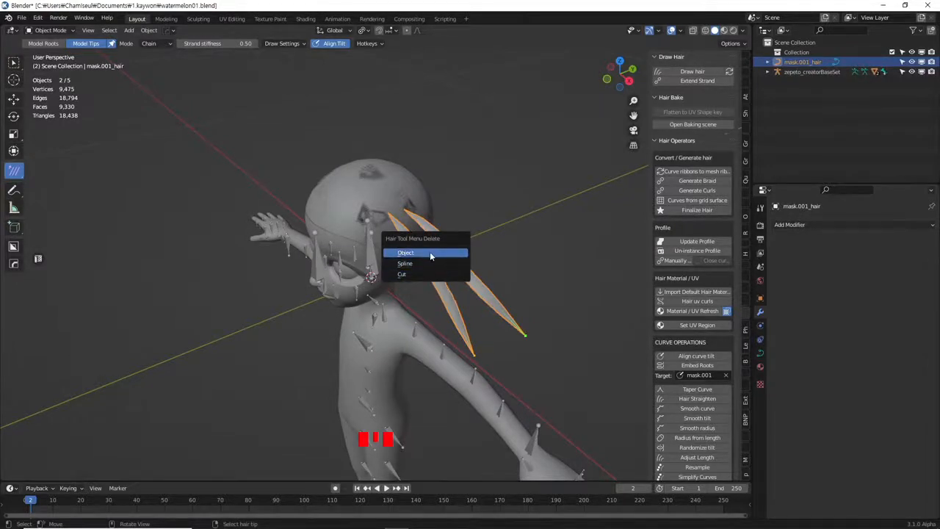
{"action": "left_click", "coordinate": [430, 253]}
Turn on hair drawing for the scalp piece, draw one strand from its side and set the profile width to 0.08
{"action": "left_click", "coordinate": [417, 218]}
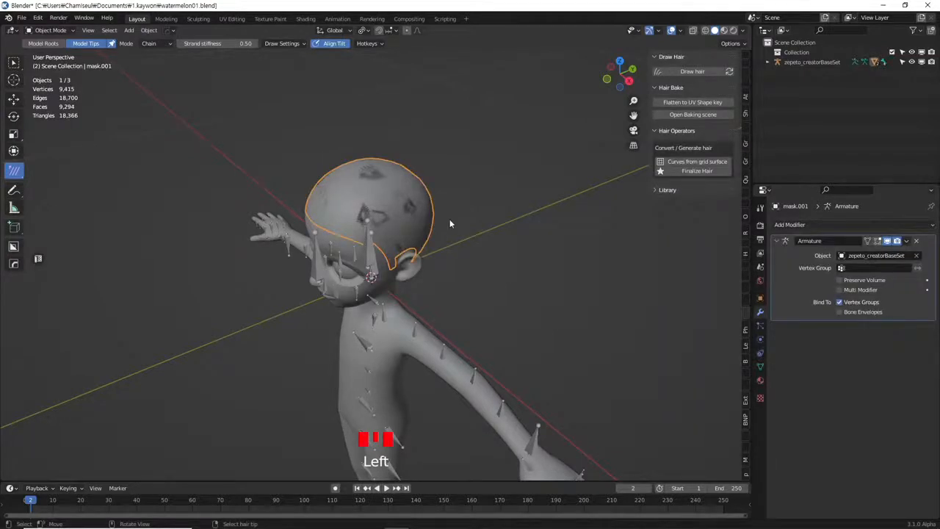
{"action": "left_click", "coordinate": [696, 72]}
{"action": "middle_click_drag", "start_coordinate": [411, 233], "coordinate": [422, 229]}
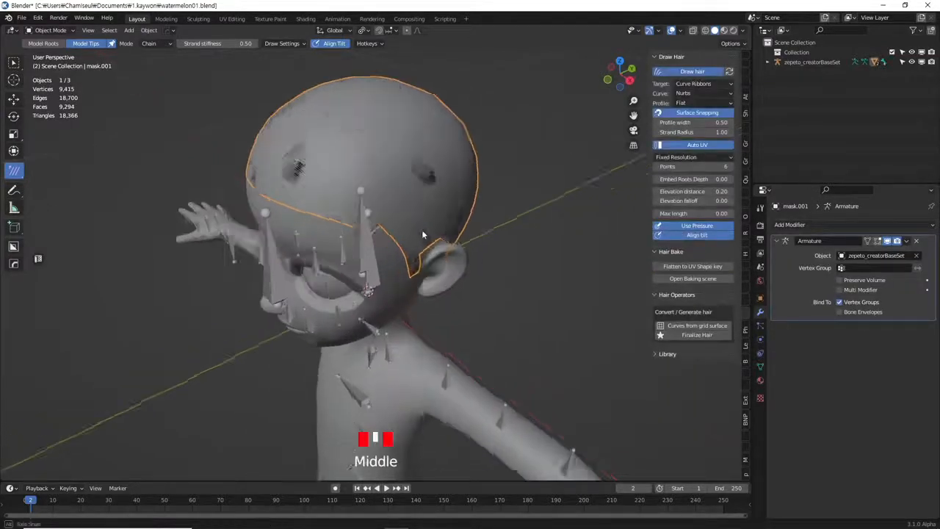
{"action": "scroll", "coordinate": [419, 209], "scroll_direction": "down", "scroll_amount": 1}
{"action": "scroll", "coordinate": [416, 193], "scroll_direction": "up", "scroll_amount": 2}
{"action": "mouse_move", "coordinate": [416, 192]}
{"action": "middle_mouse_down"}
{"action": "mouse_move", "coordinate": [404, 260]}
{"action": "mouse_move", "coordinate": [376, 172]}
{"action": "middle_mouse_up"}
{"action": "left_click_drag", "start_coordinate": [376, 172], "coordinate": [433, 358]}
{"action": "middle_click_drag", "start_coordinate": [393, 174], "coordinate": [379, 219]}
{"action": "scroll", "coordinate": [382, 220], "scroll_direction": "down", "scroll_amount": 1}
{"action": "left_click_drag", "start_coordinate": [694, 133], "coordinate": [654, 132]}
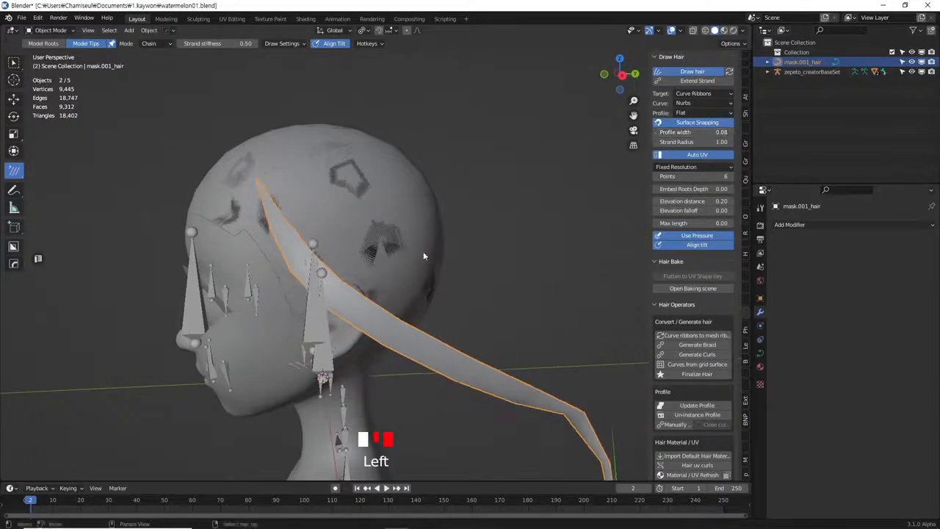
Try drawing a second hair strand in front of the ear, inspect it and undo both strands
{"action": "middle_click_drag", "start_coordinate": [423, 251], "coordinate": [317, 204]}
{"action": "left_click_drag", "start_coordinate": [299, 182], "coordinate": [312, 273]}
{"action": "key", "text": "d"}
{"action": "key", "text": "d"}
{"action": "key", "text": "d"}
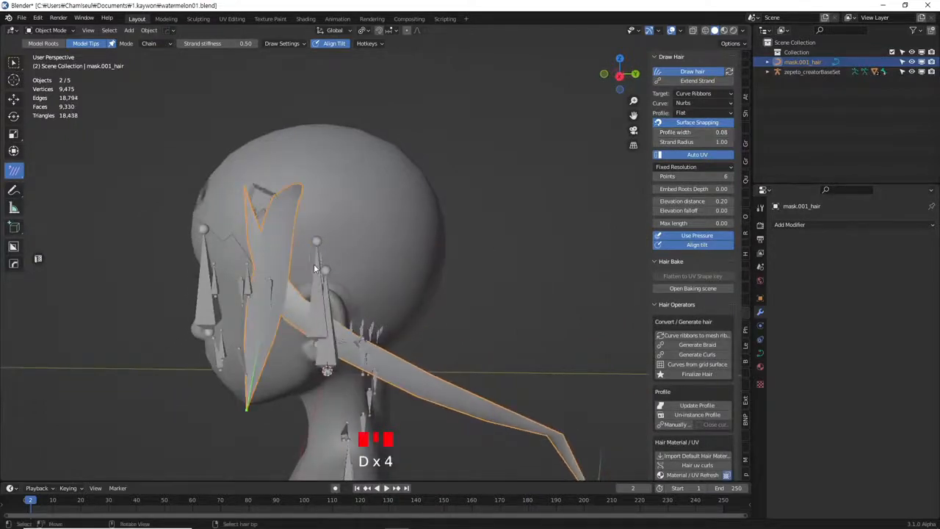
{"action": "key", "text": "d"}
{"action": "key", "text": "d"}
{"action": "middle_click_drag", "start_coordinate": [341, 304], "coordinate": [453, 261]}
{"action": "key", "text": "ctrl+z"}
{"action": "key", "text": "ctrl+z"}
{"action": "key", "text": "ctrl+z"}
{"action": "key", "text": "ctrl+z"}
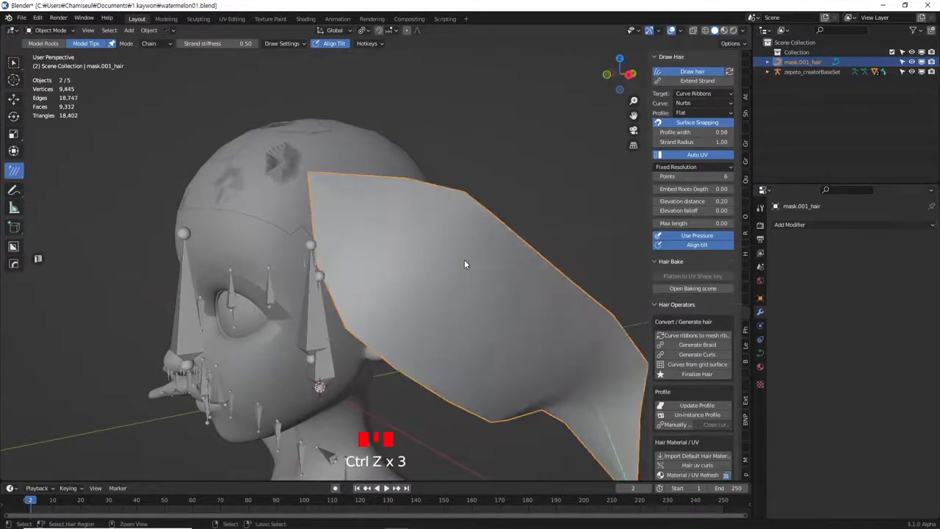
{"action": "scroll", "coordinate": [464, 264], "scroll_direction": "down", "scroll_amount": 8}
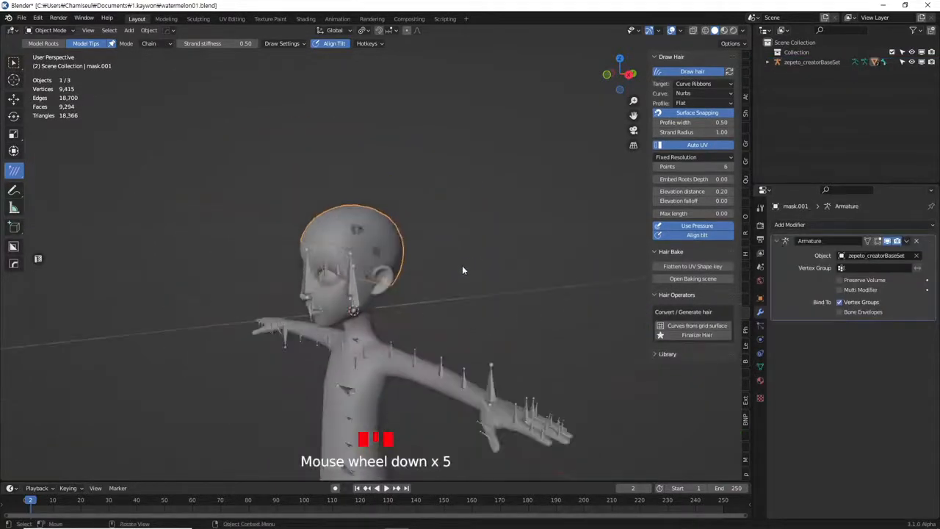
{"action": "middle_click_drag", "start_coordinate": [428, 284], "coordinate": [355, 252]}
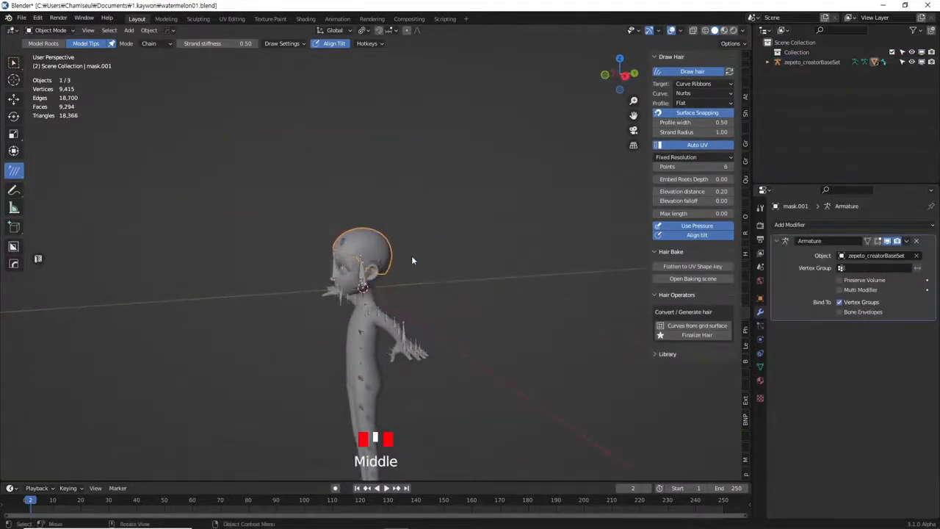
{"action": "key", "text": "s"}
{"action": "key", "text": "Escape"}
Scale the entire scalp mesh by 100 in Edit Mode
{"action": "middle_click_drag", "start_coordinate": [443, 291], "coordinate": [434, 287]}
{"action": "key", "text": "KP_3"}
{"action": "key", "text": "Tab"}
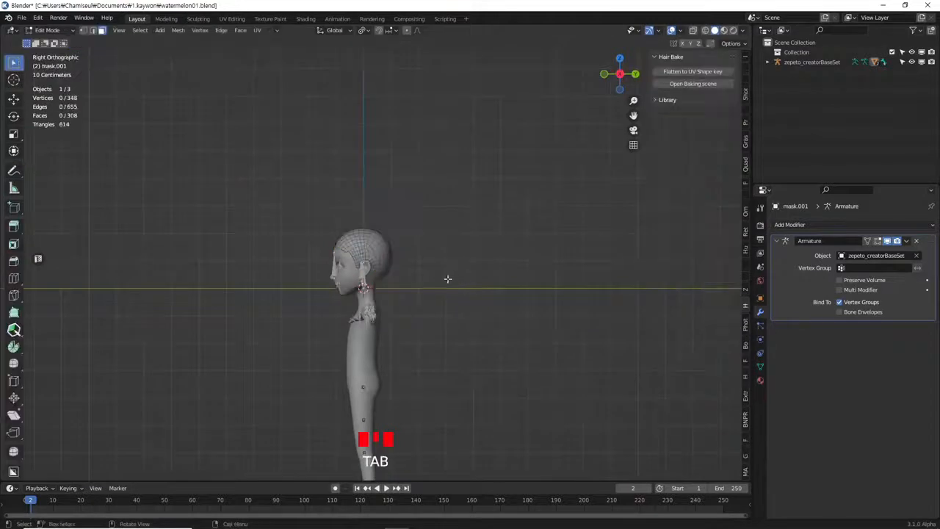
{"action": "key", "text": "s"}
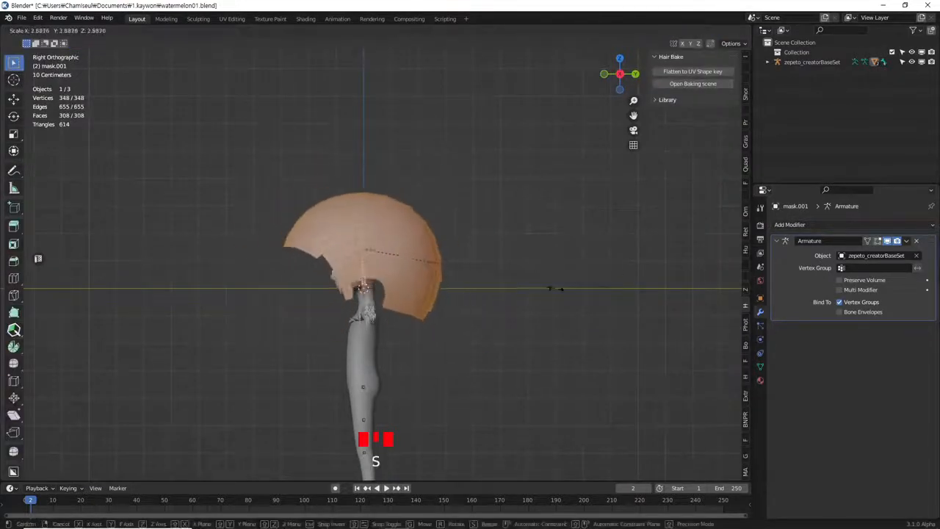
{"action": "key", "text": "Escape"}
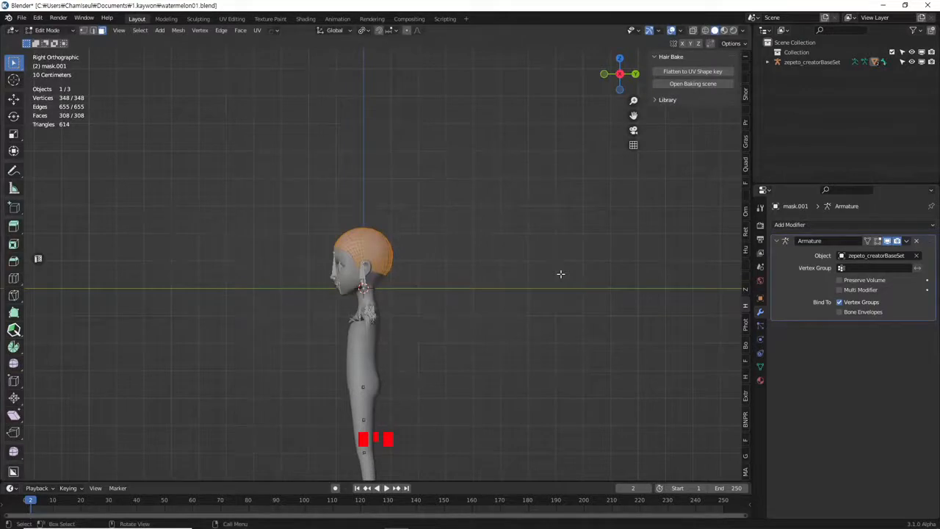
{"action": "key", "text": "KP_0"}
{"action": "key", "text": "KP_0"}
{"action": "key", "text": "KP_0"}
{"action": "middle_click_drag", "start_coordinate": [560, 273], "coordinate": [473, 287]}
{"action": "type", "text": "s100"}
{"action": "key", "text": "Return"}
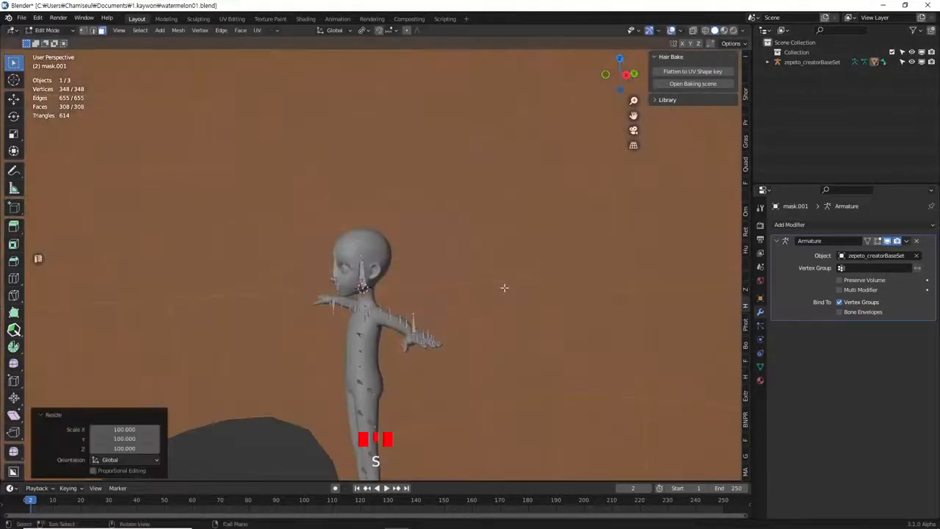
{"action": "scroll", "coordinate": [485, 293], "scroll_direction": "down", "scroll_amount": 14}
{"action": "middle_click_drag", "start_coordinate": [478, 294], "coordinate": [504, 326]}
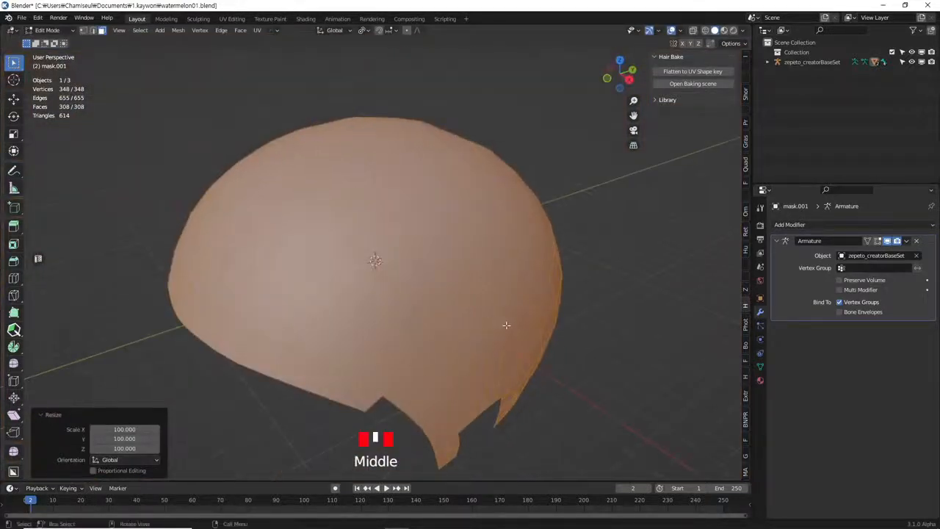
Return to Object Mode and apply all transforms to the enlarged scalp piece
{"action": "key", "text": "Tab"}
{"action": "key", "text": "ctrl+a"}
{"action": "left_click", "coordinate": [494, 316]}
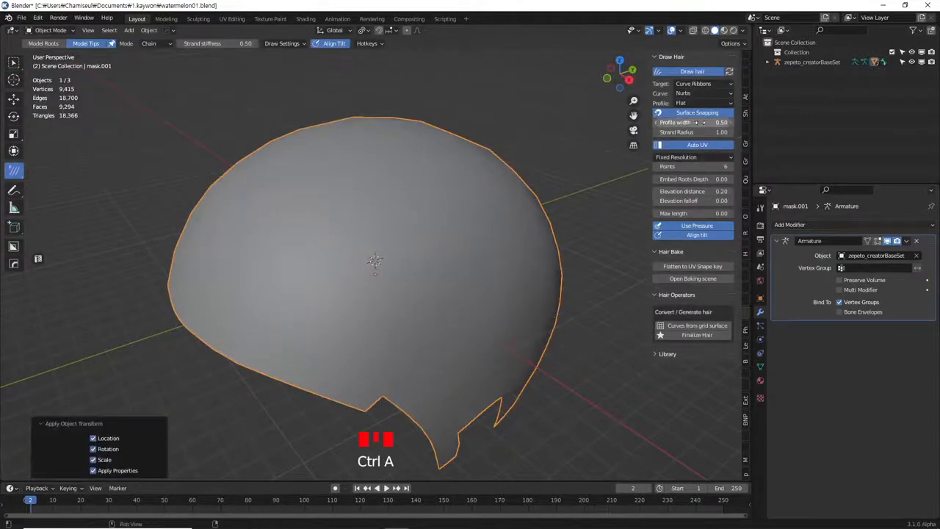
Try drawing one hair strand with a 0.50 profile width on the enlarged scalp, adjust its width and undo it
{"action": "scroll", "coordinate": [403, 291], "scroll_direction": "down", "scroll_amount": 2}
{"action": "middle_click_drag", "start_coordinate": [403, 292], "coordinate": [376, 271]}
{"action": "left_click_drag", "start_coordinate": [376, 270], "coordinate": [392, 405]}
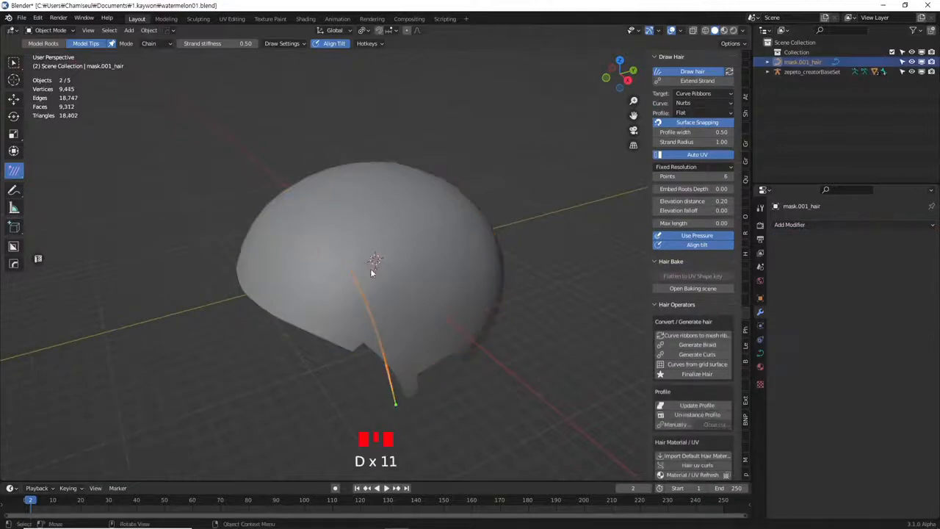
{"action": "scroll", "coordinate": [384, 338], "scroll_direction": "up", "scroll_amount": 3}
{"action": "scroll", "coordinate": [389, 334], "scroll_direction": "up", "scroll_amount": 1}
{"action": "scroll", "coordinate": [398, 328], "scroll_direction": "down", "scroll_amount": 1}
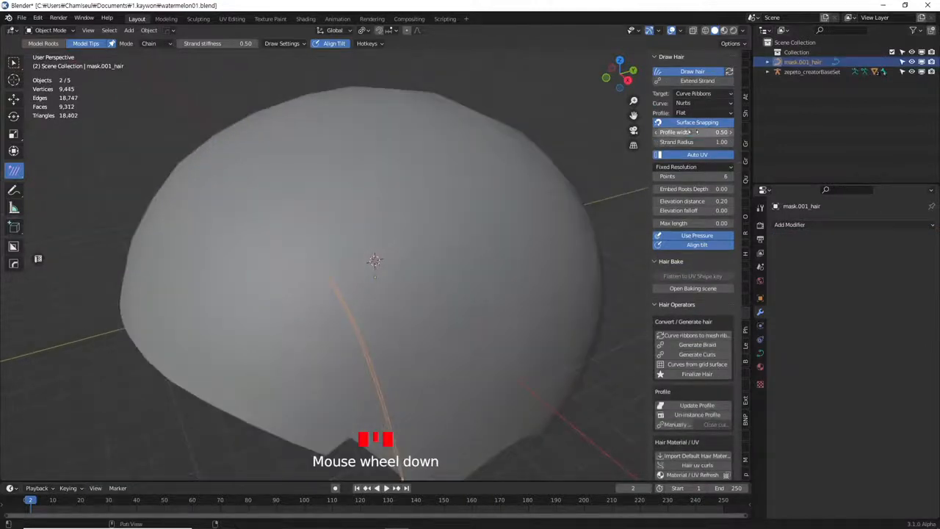
{"action": "left_click", "coordinate": [690, 132]}
{"action": "left_click_drag", "start_coordinate": [690, 132], "coordinate": [718, 132]}
{"action": "mouse_move", "coordinate": [377, 296]}
{"action": "middle_mouse_down"}
{"action": "mouse_move", "coordinate": [352, 288]}
{"action": "mouse_move", "coordinate": [408, 275]}
{"action": "mouse_move", "coordinate": [392, 292]}
{"action": "mouse_move", "coordinate": [340, 275]}
{"action": "middle_mouse_up"}
{"action": "scroll", "coordinate": [373, 289], "scroll_direction": "down", "scroll_amount": 2}
{"action": "key", "text": "ctrl+z"}
{"action": "key", "text": "ctrl+z"}
Try drawing three hair strands side by side down the enlarged scalp and undo them
{"action": "left_click_drag", "start_coordinate": [340, 275], "coordinate": [373, 419]}
{"action": "key", "text": "d"}
{"action": "left_click_drag", "start_coordinate": [426, 269], "coordinate": [455, 423]}
{"action": "left_click_drag", "start_coordinate": [458, 244], "coordinate": [499, 424]}
{"action": "middle_click_drag", "start_coordinate": [468, 343], "coordinate": [531, 314]}
{"action": "key", "text": "ctrl+z"}
{"action": "key", "text": "ctrl+z"}
{"action": "key", "text": "ctrl+z"}
{"action": "key", "text": "ctrl+z"}
{"action": "key", "text": "ctrl+z"}
Undo the applied transforms and the scaling of the scalp piece, and return to Object Mode
{"action": "mouse_move", "coordinate": [476, 297]}
{"action": "middle_mouse_down"}
{"action": "mouse_move", "coordinate": [466, 303]}
{"action": "mouse_move", "coordinate": [428, 289]}
{"action": "middle_mouse_up"}
{"action": "scroll", "coordinate": [428, 289], "scroll_direction": "up", "scroll_amount": 2}
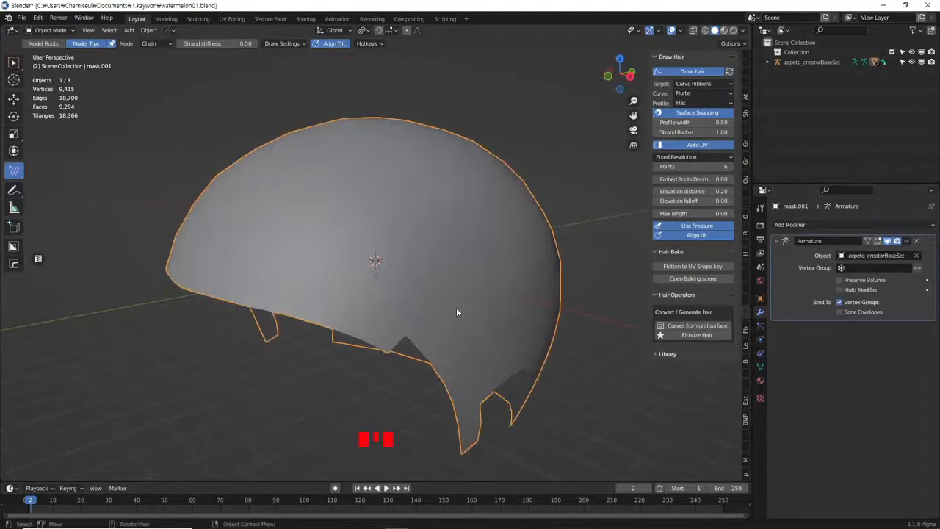
{"action": "key", "text": "ctrl+z"}
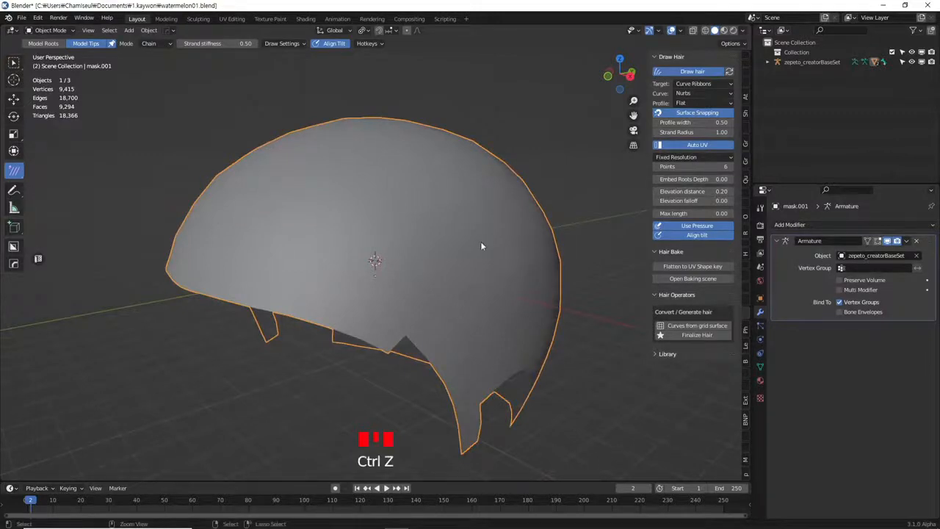
{"action": "key", "text": "ctrl+z"}
{"action": "key", "text": "ctrl+z"}
{"action": "key", "text": "ctrl+z"}
{"action": "key", "text": "ctrl+z"}
{"action": "scroll", "coordinate": [394, 290], "scroll_direction": "up", "scroll_amount": 20}
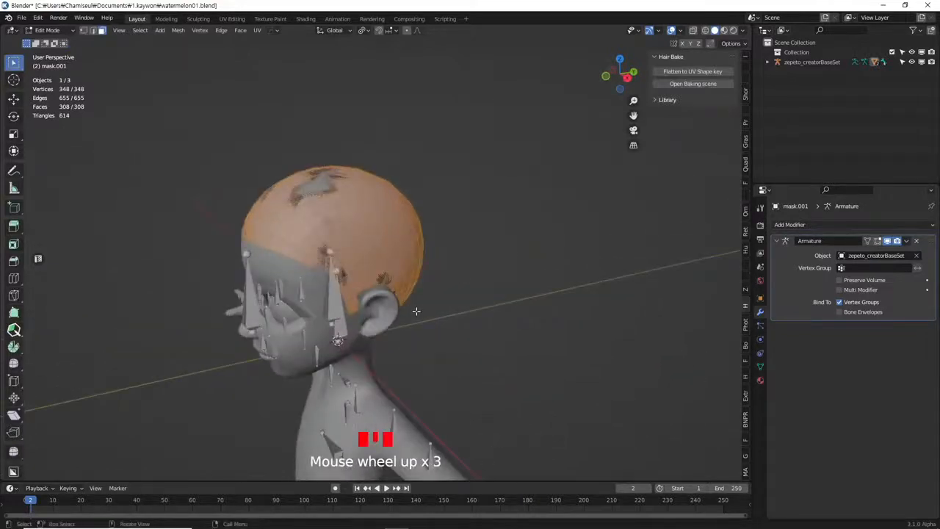
{"action": "key", "text": "Tab"}
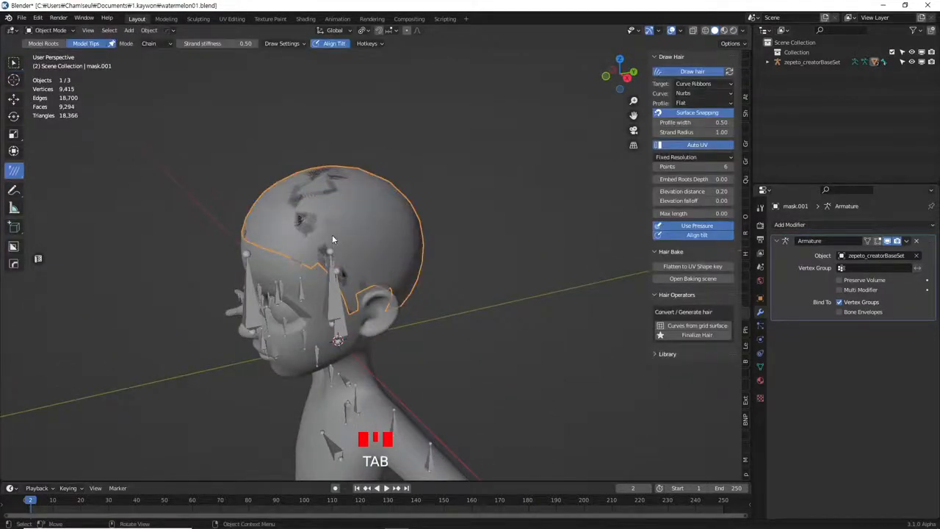
Draw one hair strand down the side of the scalp above the ear and set its profile width to 0.08
{"action": "scroll", "coordinate": [354, 261], "scroll_direction": "up", "scroll_amount": 2}
{"action": "key", "text": "d"}
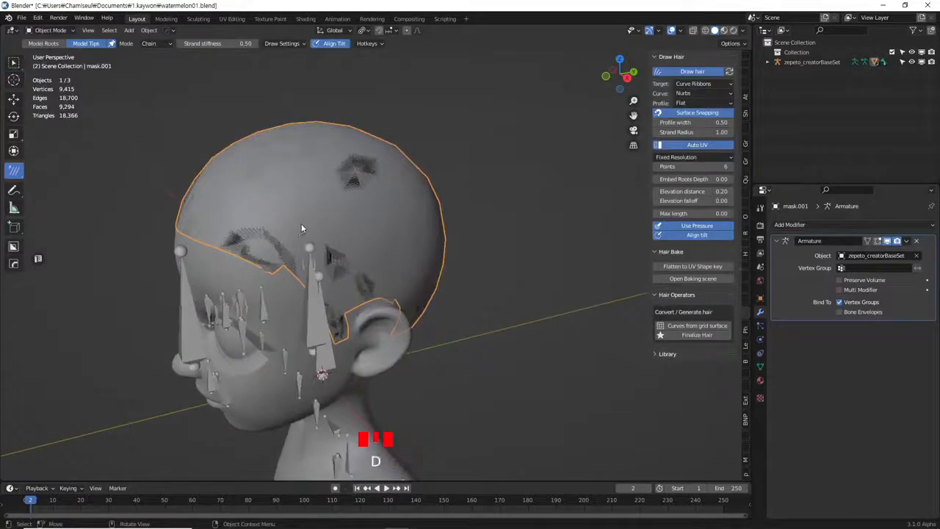
{"action": "left_click_drag", "start_coordinate": [301, 227], "coordinate": [345, 364]}
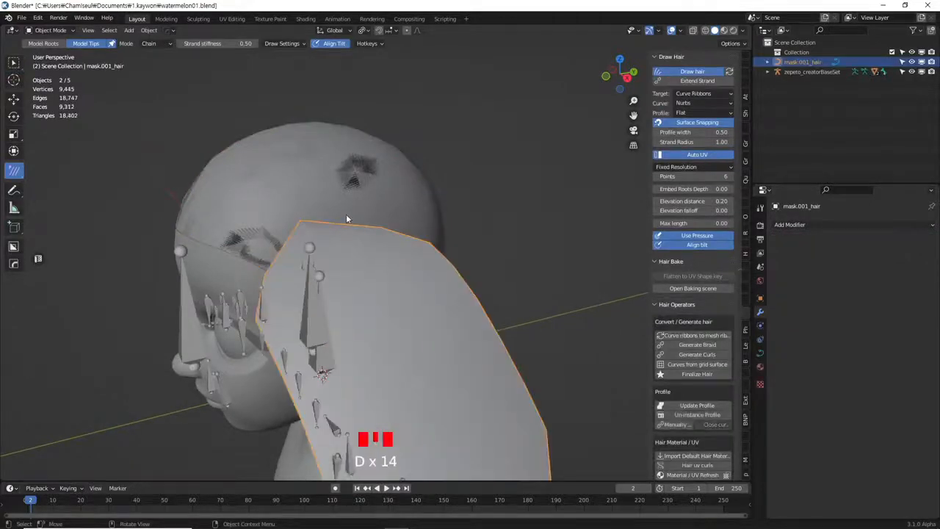
{"action": "left_click_drag", "start_coordinate": [710, 132], "coordinate": [683, 132]}
{"action": "middle_click_drag", "start_coordinate": [411, 279], "coordinate": [455, 272]}
{"action": "left_click", "coordinate": [729, 132]}
{"action": "left_click_drag", "start_coordinate": [694, 132], "coordinate": [706, 132]}
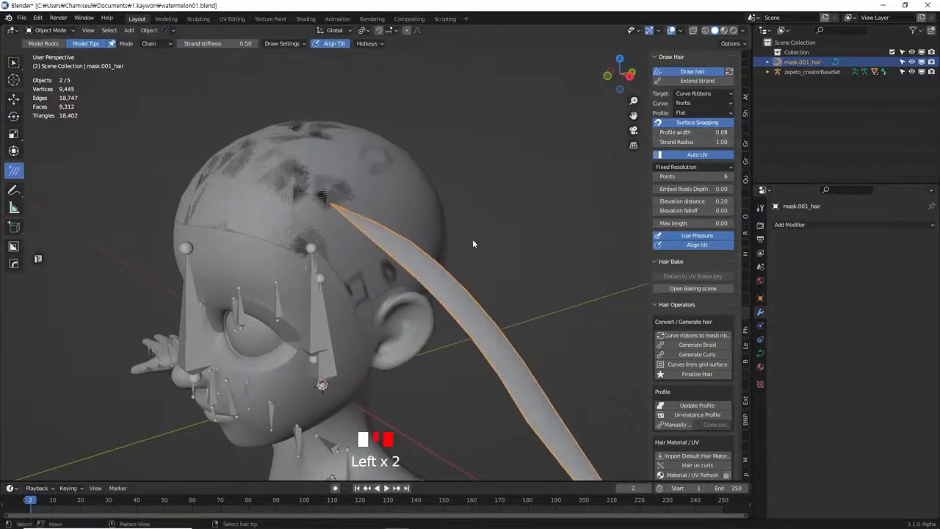
Draw a second hair strand behind the first one, running from the side of the scalp past the ear
{"action": "middle_click_drag", "start_coordinate": [478, 242], "coordinate": [359, 223]}
{"action": "left_click_drag", "start_coordinate": [388, 406], "coordinate": [390, 413]}
{"action": "mouse_move", "coordinate": [326, 264]}
{"action": "middle_mouse_down"}
{"action": "mouse_move", "coordinate": [300, 263]}
{"action": "mouse_move", "coordinate": [295, 283]}
{"action": "mouse_move", "coordinate": [252, 304]}
{"action": "mouse_move", "coordinate": [266, 238]}
{"action": "mouse_move", "coordinate": [254, 242]}
{"action": "mouse_move", "coordinate": [219, 210]}
{"action": "middle_mouse_up"}
{"action": "key", "text": "d"}
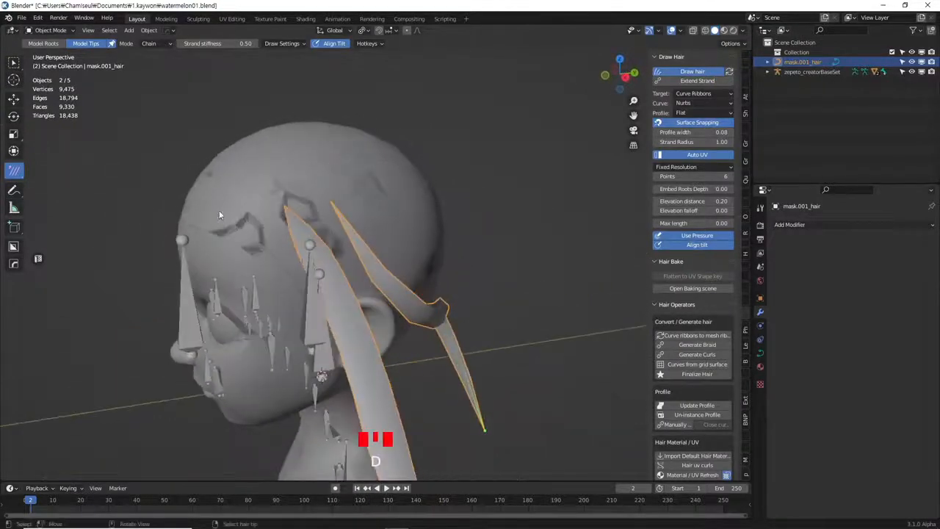
Draw three more hair strands sweeping forward from the front of the scalp over the face
{"action": "left_click_drag", "start_coordinate": [189, 344], "coordinate": [189, 345]}
{"action": "mouse_move", "coordinate": [209, 213]}
{"action": "middle_mouse_down"}
{"action": "mouse_move", "coordinate": [206, 242]}
{"action": "mouse_move", "coordinate": [296, 240]}
{"action": "mouse_move", "coordinate": [253, 232]}
{"action": "middle_mouse_up"}
{"action": "scroll", "coordinate": [206, 242], "scroll_direction": "down", "scroll_amount": 5}
{"action": "scroll", "coordinate": [253, 231], "scroll_direction": "up", "scroll_amount": 4}
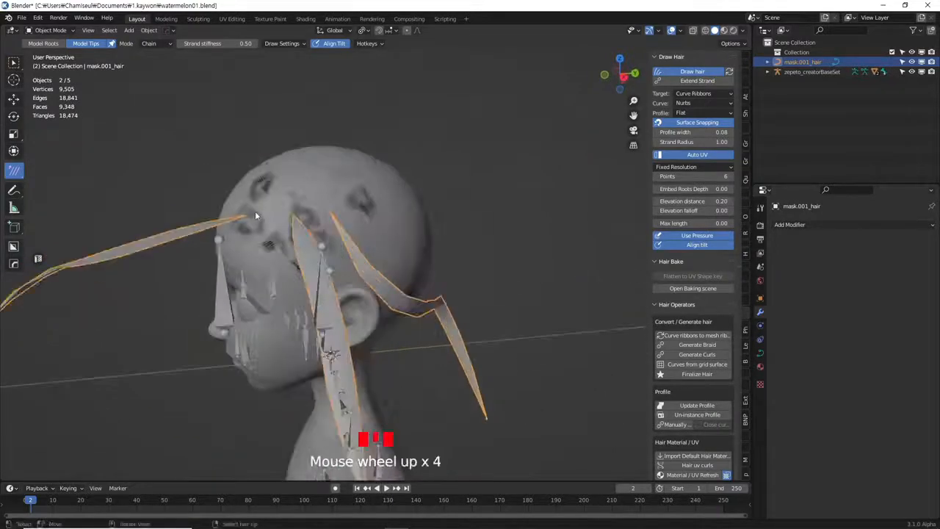
{"action": "left_click_drag", "start_coordinate": [250, 278], "coordinate": [250, 279]}
{"action": "mouse_move", "coordinate": [250, 279]}
{"action": "middle_mouse_down"}
{"action": "mouse_move", "coordinate": [270, 241]}
{"action": "mouse_move", "coordinate": [375, 231]}
{"action": "middle_mouse_up"}
{"action": "left_click_drag", "start_coordinate": [527, 317], "coordinate": [527, 318]}
{"action": "mouse_move", "coordinate": [502, 214]}
{"action": "middle_mouse_down"}
{"action": "mouse_move", "coordinate": [536, 239]}
{"action": "mouse_move", "coordinate": [508, 230]}
{"action": "mouse_move", "coordinate": [449, 237]}
{"action": "mouse_move", "coordinate": [445, 223]}
{"action": "middle_mouse_up"}
Set the strand radius to 1.60 and examine the drawn hair strands around the head
{"action": "left_click_drag", "start_coordinate": [697, 142], "coordinate": [716, 142]}
{"action": "middle_click_drag", "start_coordinate": [421, 221], "coordinate": [404, 234]}
{"action": "scroll", "coordinate": [334, 258], "scroll_direction": "down", "scroll_amount": 1}
{"action": "middle_click_drag", "start_coordinate": [335, 258], "coordinate": [390, 244], "text": "shift"}
{"action": "scroll", "coordinate": [389, 243], "scroll_direction": "up", "scroll_amount": 2}
{"action": "scroll", "coordinate": [454, 269], "scroll_direction": "down", "scroll_amount": 2}
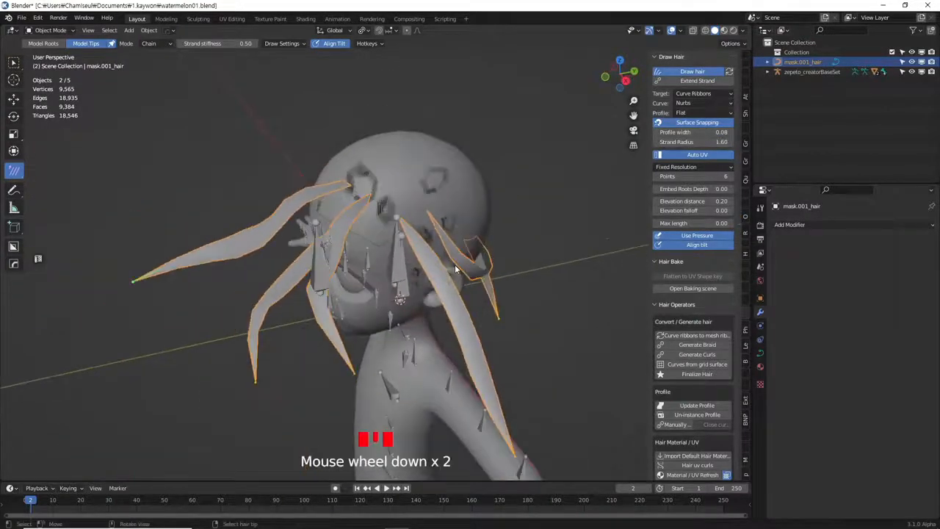
Undo all the test hair strands on the scalp, back to the bare scalp piece
{"action": "key", "text": "ctrl+z"}
{"action": "key", "text": "ctrl+z"}
{"action": "key", "text": "ctrl+z"}
{"action": "key", "text": "ctrl+z"}
{"action": "key", "text": "ctrl+z"}
{"action": "key", "text": "ctrl+z"}
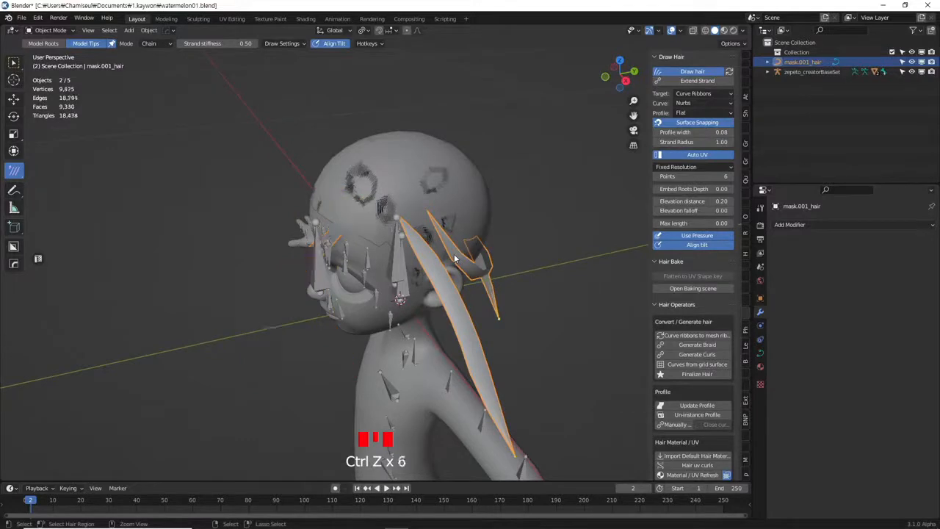
{"action": "key", "text": "ctrl+z"}
{"action": "key", "text": "ctrl+z"}
{"action": "key", "text": "ctrl+z"}
{"action": "key", "text": "ctrl+z"}
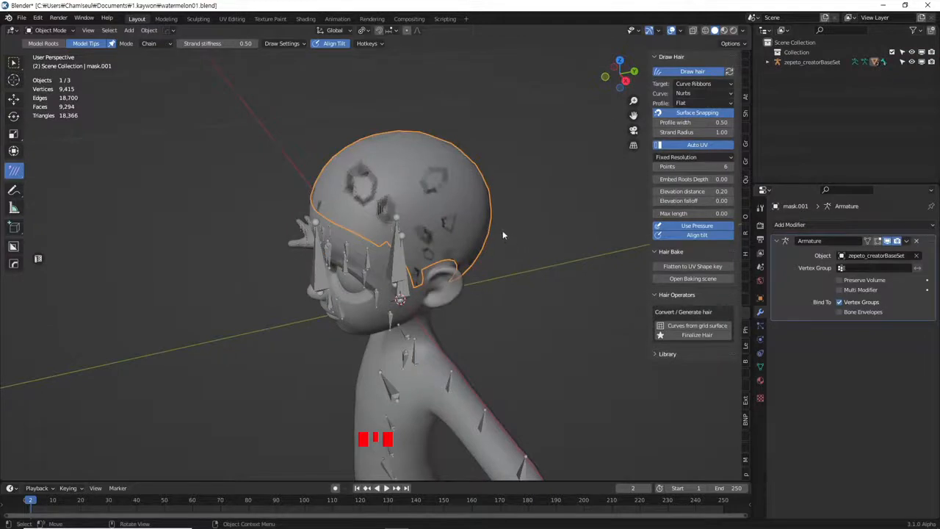
Toggle Surface Snapping for hair drawing off and back on
{"action": "scroll", "coordinate": [417, 243], "scroll_direction": "up", "scroll_amount": 2}
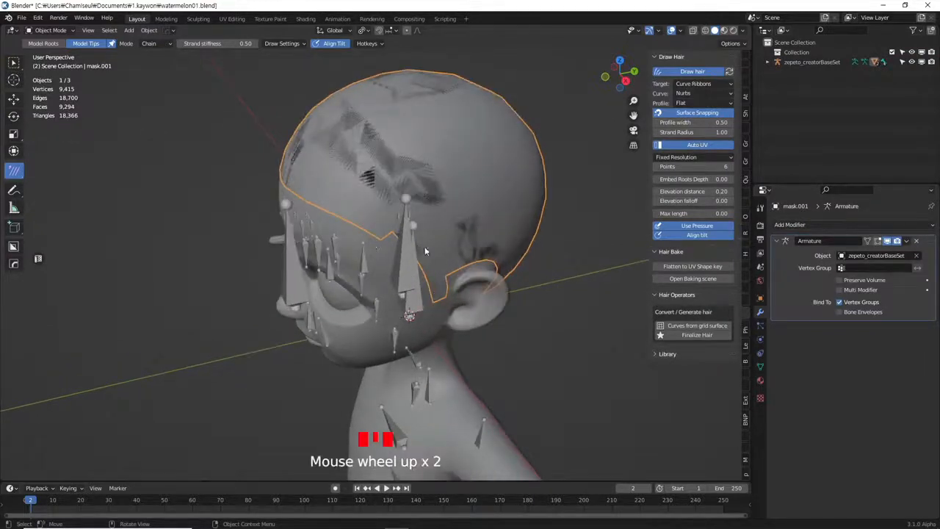
{"action": "middle_click_drag", "start_coordinate": [530, 246], "coordinate": [532, 241]}
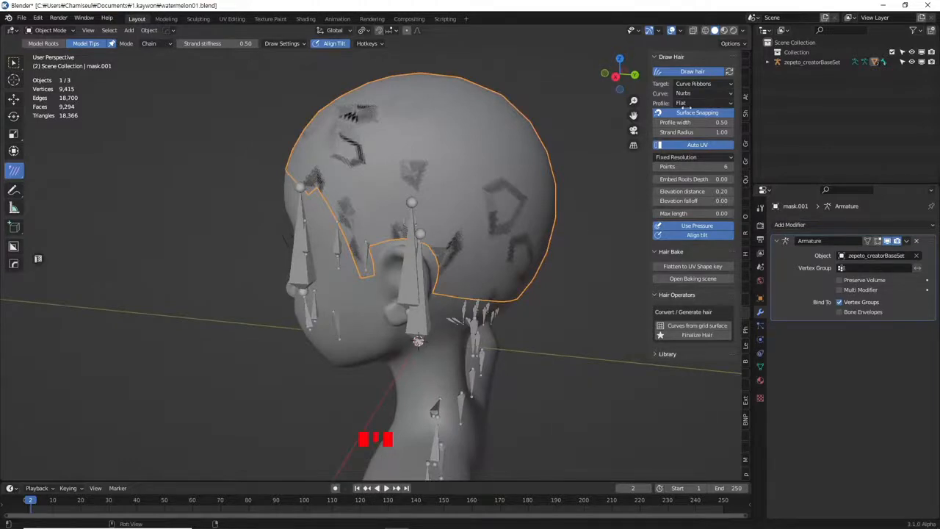
{"action": "left_click", "coordinate": [698, 114]}
{"action": "left_click", "coordinate": [698, 115]}
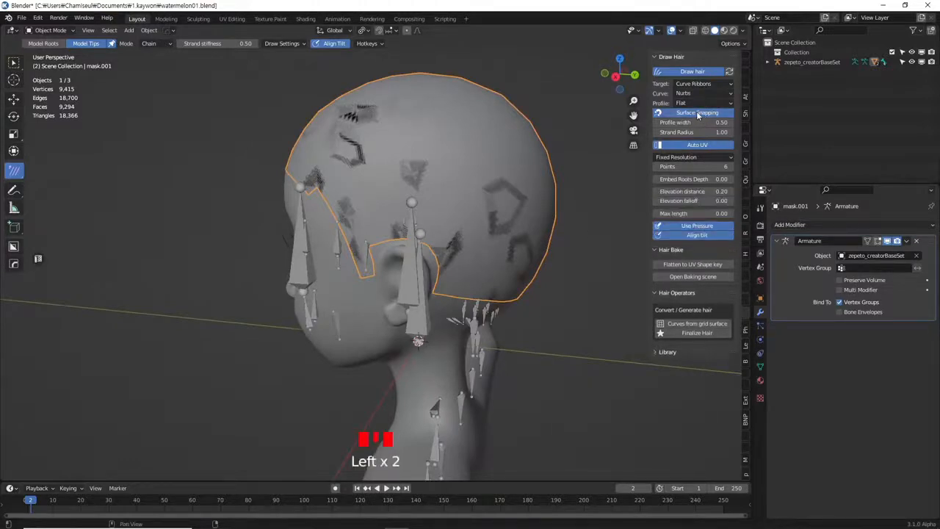
{"action": "left_click", "coordinate": [698, 115]}
{"action": "left_click", "coordinate": [698, 114]}
{"action": "left_click", "coordinate": [697, 115]}
{"action": "left_click", "coordinate": [698, 115]}
{"action": "left_click", "coordinate": [698, 114]}
{"action": "left_click", "coordinate": [698, 115]}
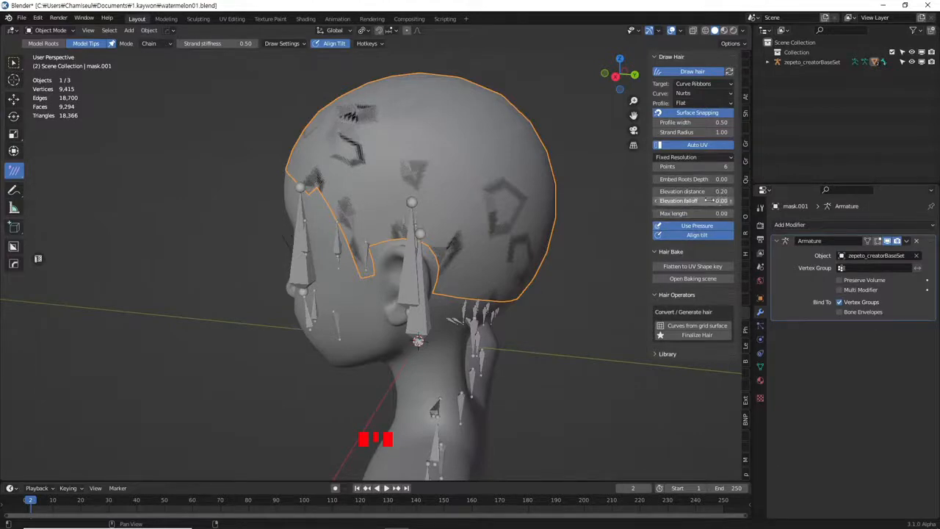
Try a hair strand down the back of the scalp with profile width 0.11 and strand radius 0.97, and undo it
{"action": "left_click_drag", "start_coordinate": [519, 183], "coordinate": [528, 211]}
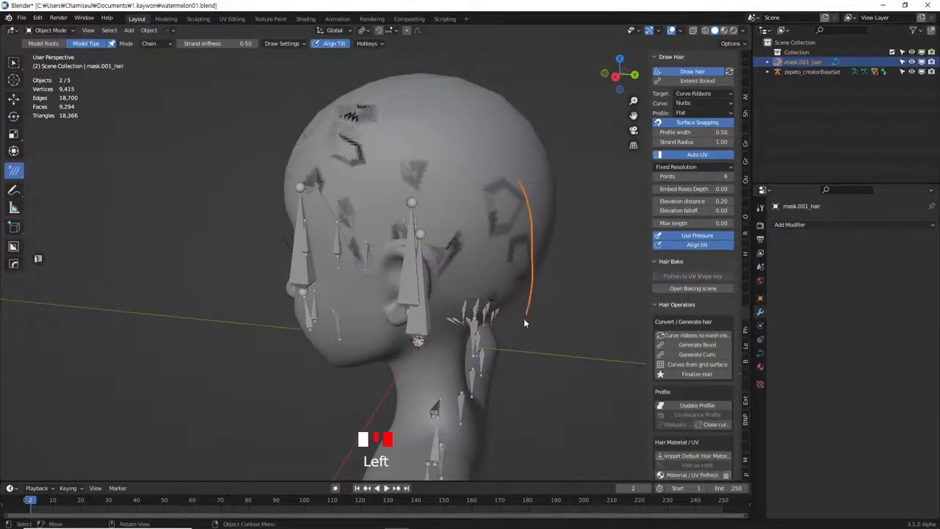
{"action": "left_click_drag", "start_coordinate": [523, 319], "coordinate": [523, 319]}
{"action": "scroll", "coordinate": [558, 226], "scroll_direction": "down", "scroll_amount": 1}
{"action": "mouse_move", "coordinate": [710, 132]}
{"action": "left_mouse_down"}
{"action": "mouse_move", "coordinate": [679, 132]}
{"action": "mouse_move", "coordinate": [699, 142]}
{"action": "left_mouse_up"}
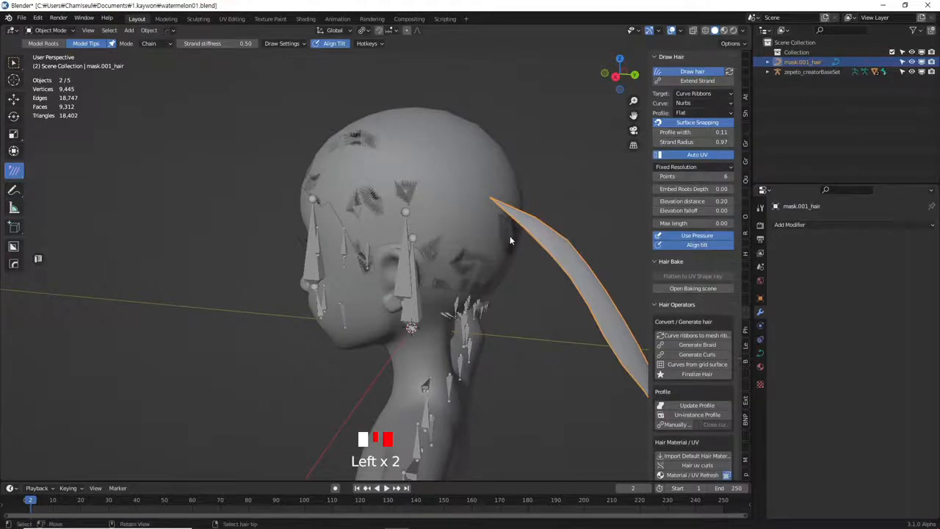
{"action": "middle_click_drag", "start_coordinate": [510, 240], "coordinate": [505, 248]}
{"action": "key", "text": "ctrl+z"}
{"action": "key", "text": "ctrl+z"}
{"action": "key", "text": "ctrl+z"}
{"action": "key", "text": "ctrl+z"}
In Edit Mode, duplicate the row of faces along the scalp's front hairline in place
{"action": "middle_click_drag", "start_coordinate": [538, 240], "coordinate": [445, 232]}
{"action": "scroll", "coordinate": [445, 232], "scroll_direction": "up", "scroll_amount": 2}
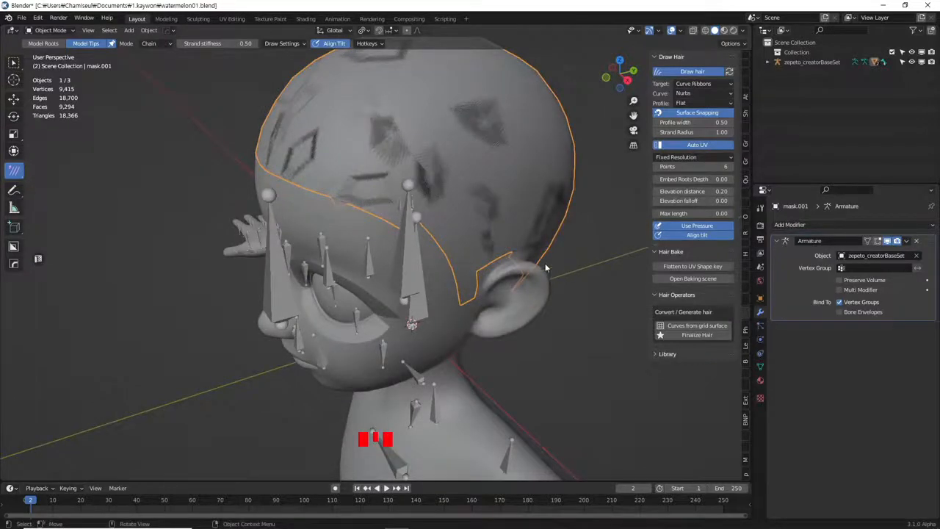
{"action": "key", "text": "Tab"}
{"action": "middle_click_drag", "start_coordinate": [447, 198], "coordinate": [452, 194]}
{"action": "scroll", "coordinate": [451, 194], "scroll_direction": "up", "scroll_amount": 1}
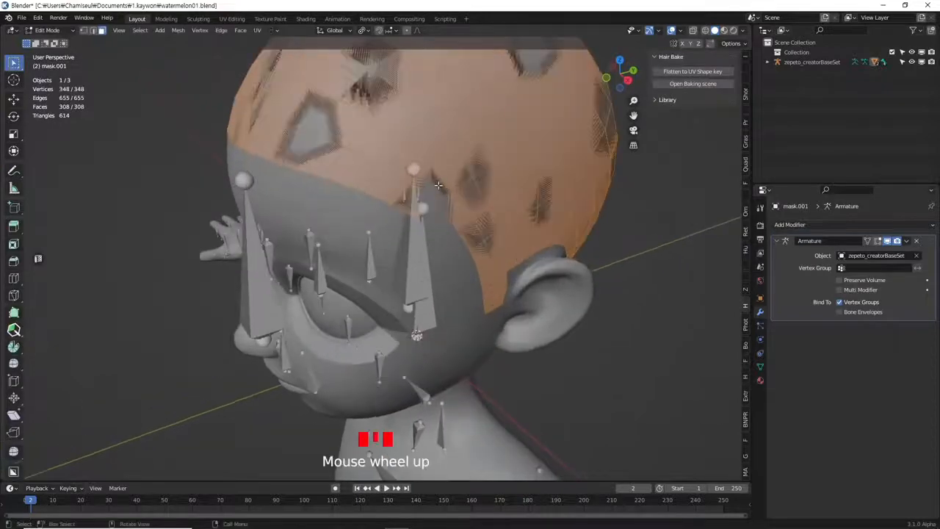
{"action": "scroll", "coordinate": [406, 234], "scroll_direction": "down", "scroll_amount": 1}
{"action": "middle_click_drag", "start_coordinate": [278, 192], "coordinate": [390, 230]}
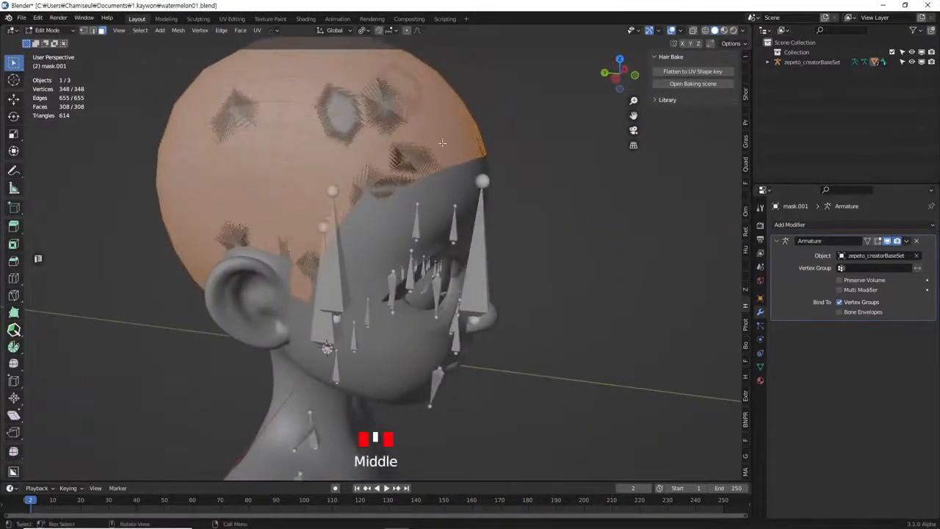
{"action": "middle_click_drag", "start_coordinate": [498, 335], "coordinate": [425, 245]}
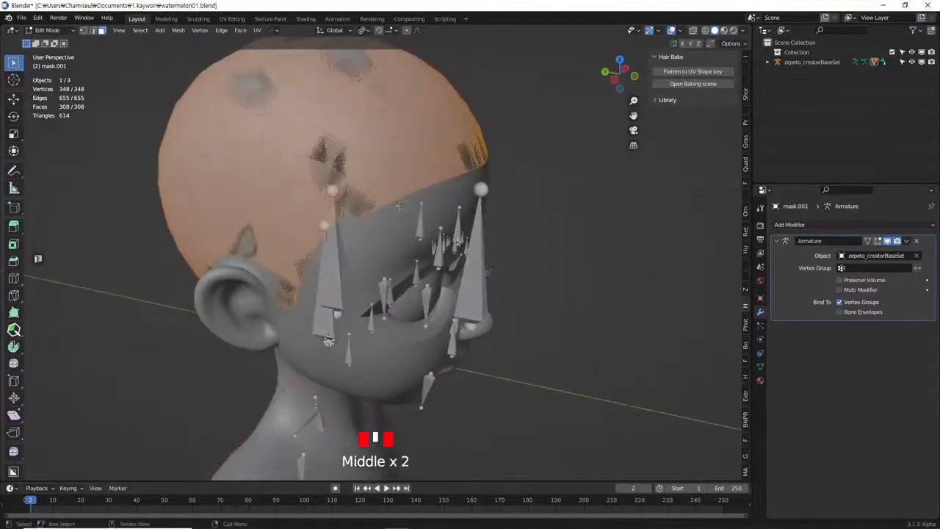
{"action": "scroll", "coordinate": [387, 200], "scroll_direction": "up", "scroll_amount": 1}
{"action": "middle_click_drag", "start_coordinate": [372, 189], "coordinate": [455, 194]}
{"action": "left_click", "coordinate": [310, 178], "text": "alt+shift"}
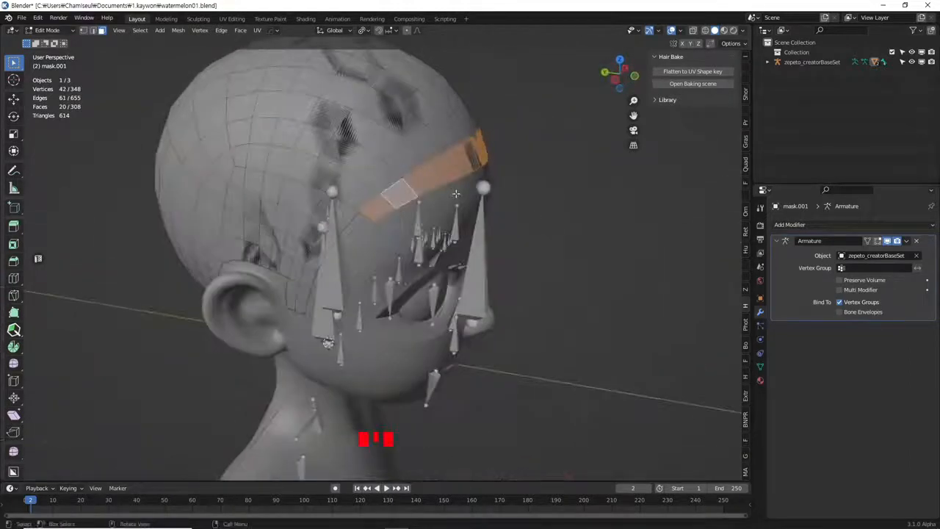
{"action": "key", "text": "shift+d"}
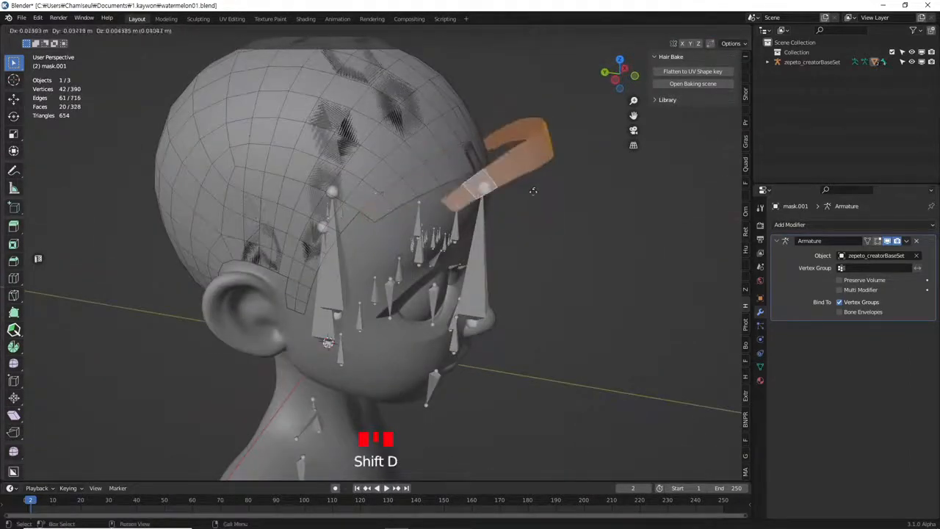
{"action": "right_click", "coordinate": [546, 216]}
{"action": "middle_click_drag", "start_coordinate": [545, 216], "coordinate": [512, 202]}
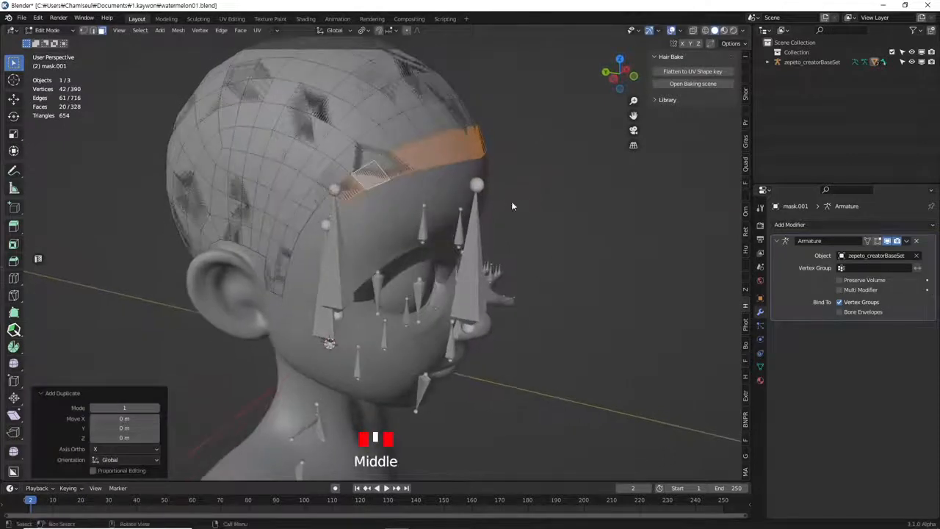
Separate the duplicated hairline strip into its own object and move it slightly down the forehead
{"action": "key", "text": "p"}
{"action": "left_click", "coordinate": [513, 204]}
{"action": "key", "text": "Tab"}
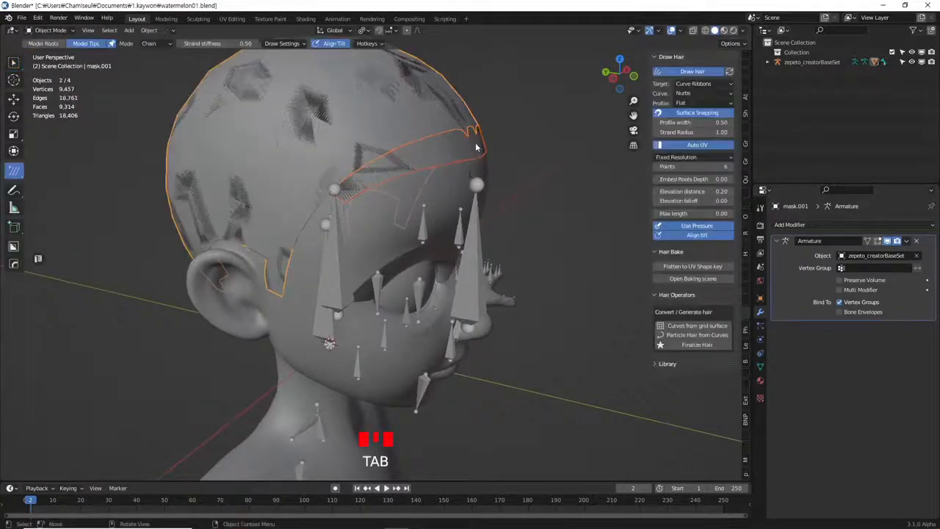
{"action": "left_click", "coordinate": [475, 147]}
{"action": "key", "text": "g"}
{"action": "left_click", "coordinate": [470, 157]}
Raise the dipped vertices of the two notches beside the centre of the strip's upper edge, in line with their neighbours
{"action": "middle_click_drag", "start_coordinate": [470, 158], "coordinate": [433, 157]}
{"action": "scroll", "coordinate": [464, 173], "scroll_direction": "up", "scroll_amount": 2}
{"action": "key", "text": "Tab"}
{"action": "key", "text": "1"}
{"action": "left_click_drag", "start_coordinate": [381, 128], "coordinate": [396, 156]}
{"action": "key", "text": "g"}
{"action": "left_click", "coordinate": [402, 123]}
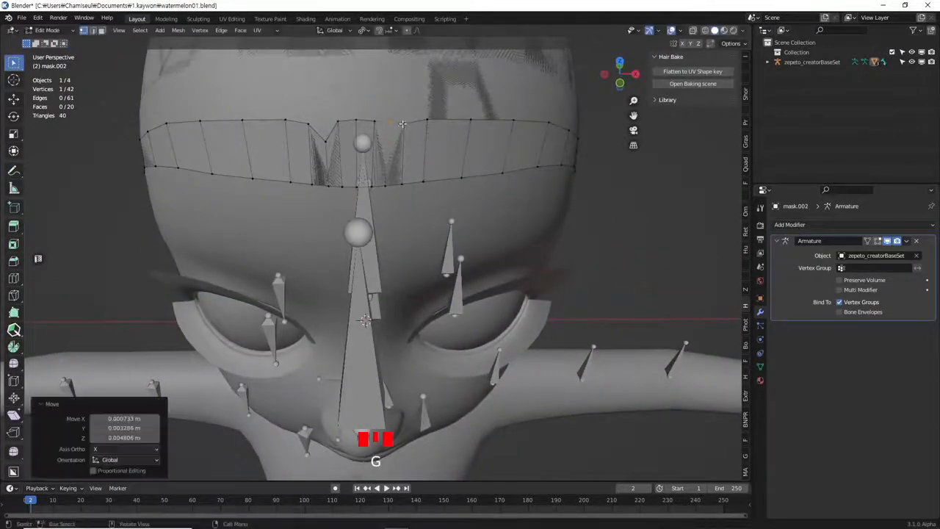
{"action": "left_click", "coordinate": [314, 125]}
{"action": "key", "text": "g"}
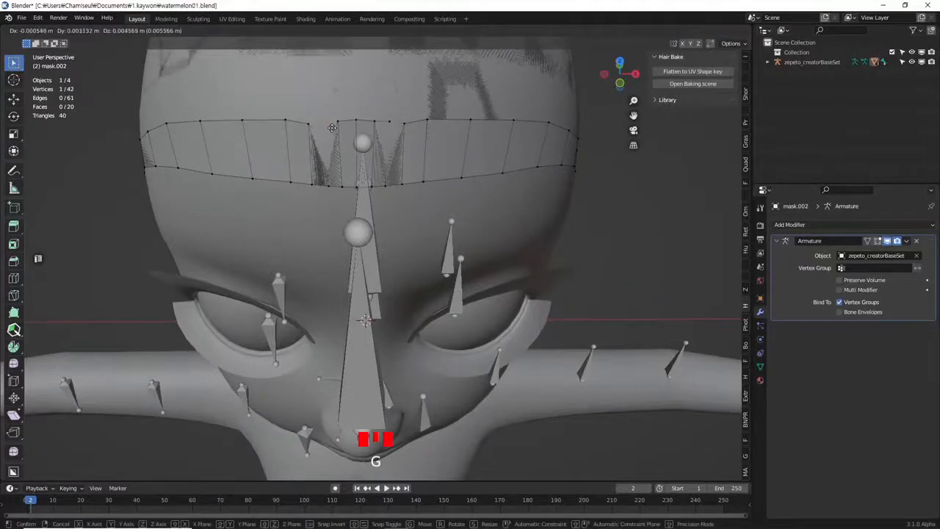
{"action": "left_click", "coordinate": [332, 128]}
Isolate the hairline strip in local view and dissolve the second vertical edge right of its centre
{"action": "middle_click_drag", "start_coordinate": [332, 128], "coordinate": [447, 231]}
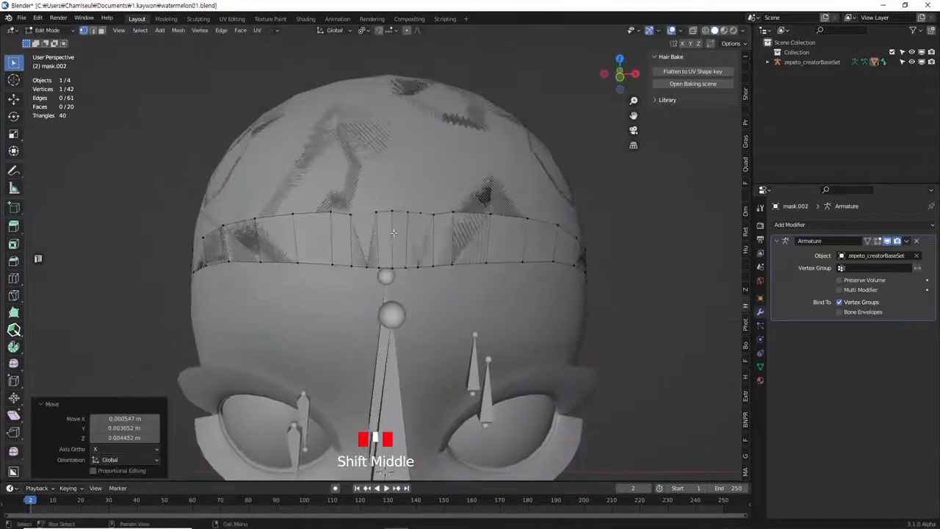
{"action": "scroll", "coordinate": [450, 233], "scroll_direction": "up", "scroll_amount": 3}
{"action": "key", "text": "slash"}
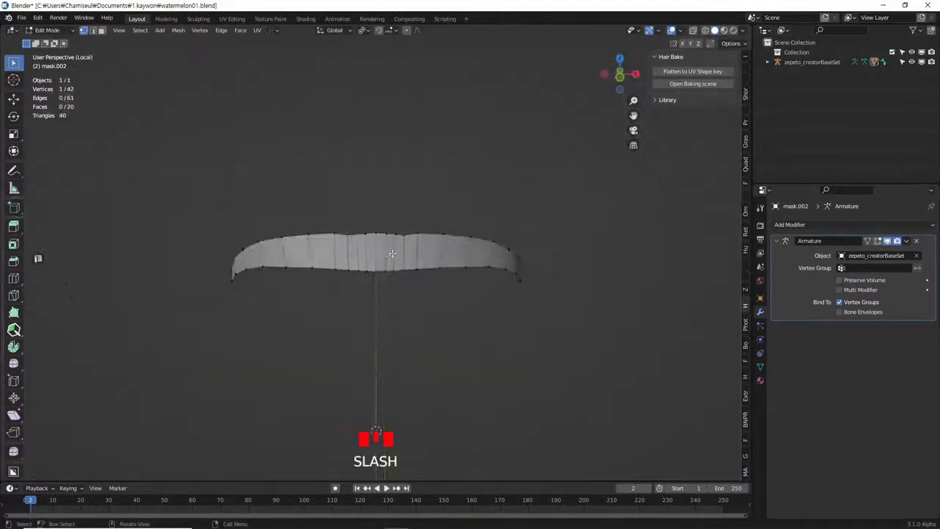
{"action": "scroll", "coordinate": [387, 254], "scroll_direction": "up", "scroll_amount": 5}
{"action": "mouse_move", "coordinate": [499, 218]}
{"action": "middle_mouse_down"}
{"action": "mouse_move", "coordinate": [497, 262]}
{"action": "mouse_move", "coordinate": [497, 227]}
{"action": "middle_mouse_up"}
{"action": "key", "text": "2"}
{"action": "left_click", "coordinate": [426, 256], "text": "alt"}
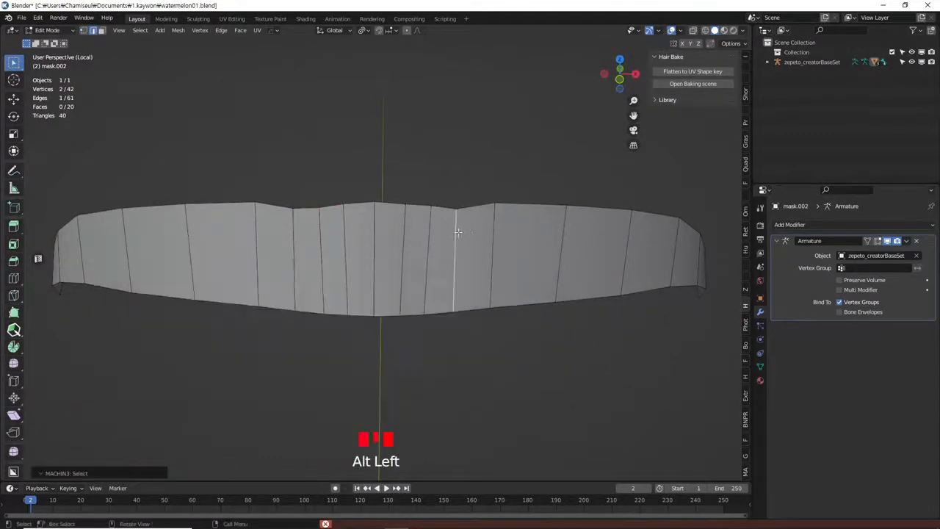
{"action": "left_click", "coordinate": [453, 251]}
{"action": "left_click", "coordinate": [425, 248]}
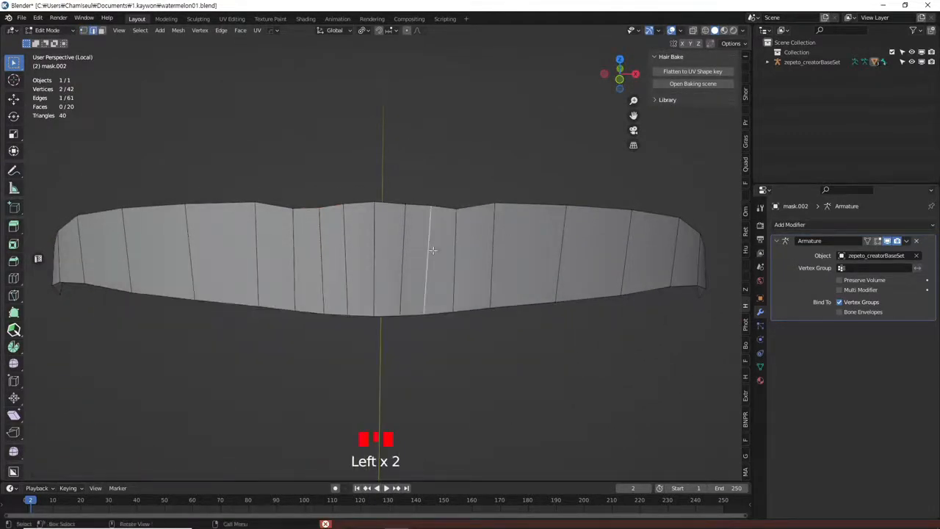
{"action": "right_click", "coordinate": [436, 251]}
{"action": "mouse_move", "coordinate": [433, 499]}
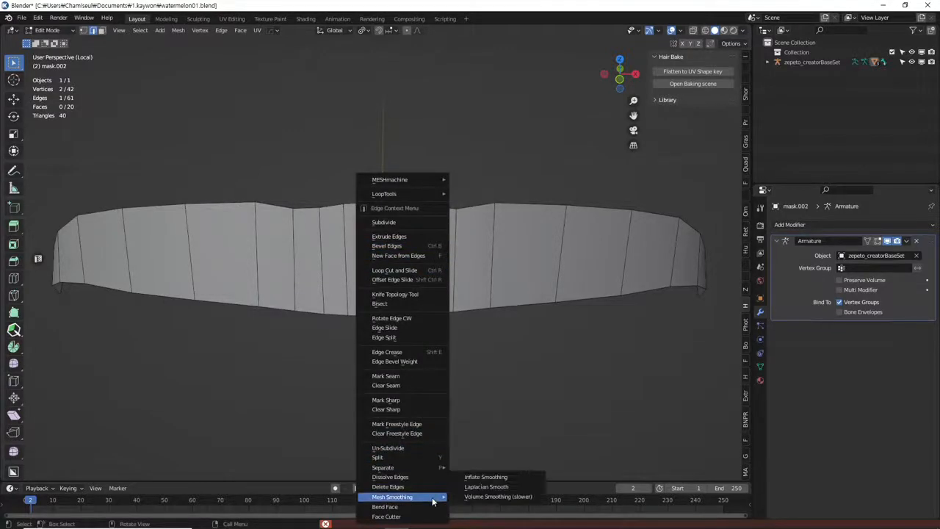
{"action": "left_click", "coordinate": [434, 477]}
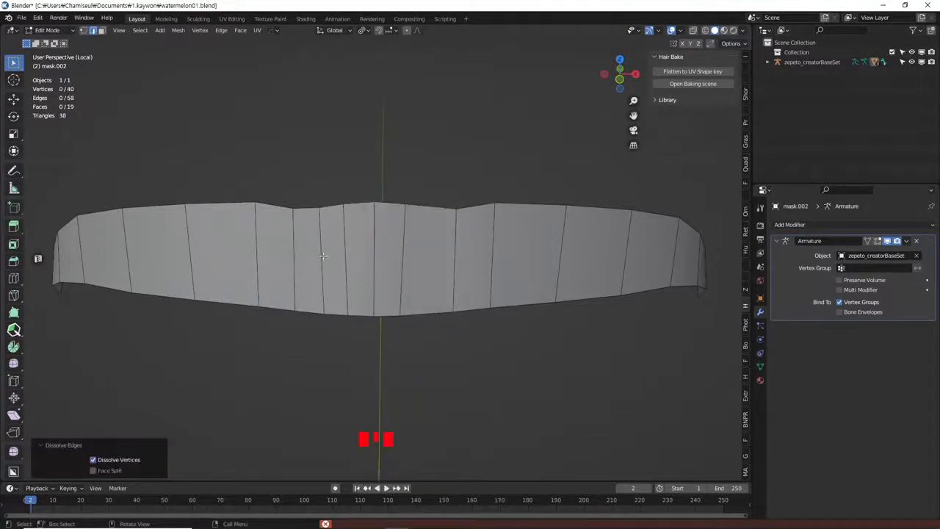
Dissolve the matching vertical edge left of the strip's centre and return to Object Mode
{"action": "left_click", "coordinate": [323, 255]}
{"action": "right_click", "coordinate": [323, 255]}
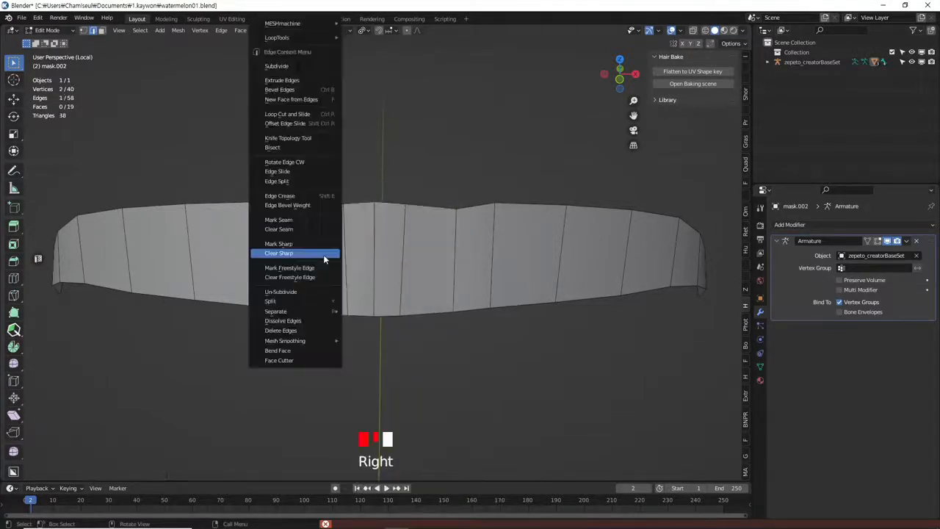
{"action": "mouse_move", "coordinate": [318, 337]}
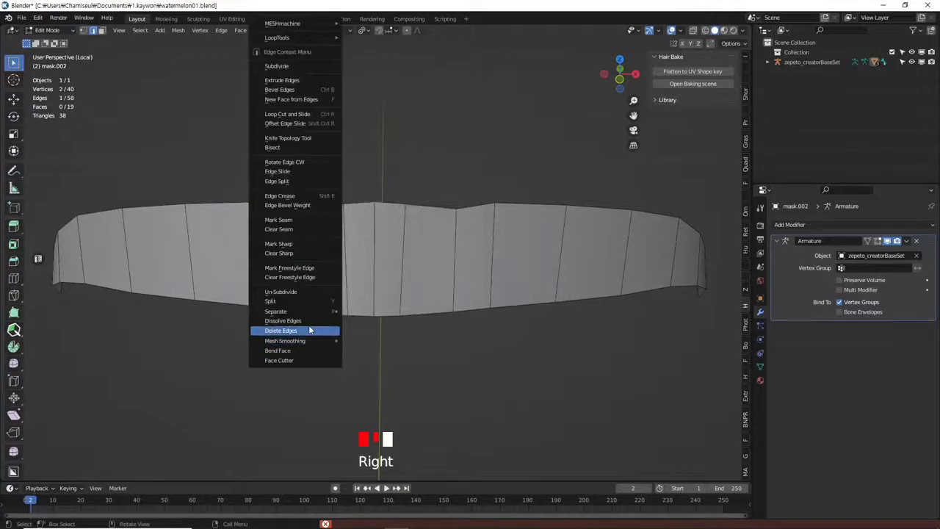
{"action": "left_click", "coordinate": [310, 330]}
{"action": "key", "text": "ctrl+z"}
{"action": "right_click", "coordinate": [330, 275]}
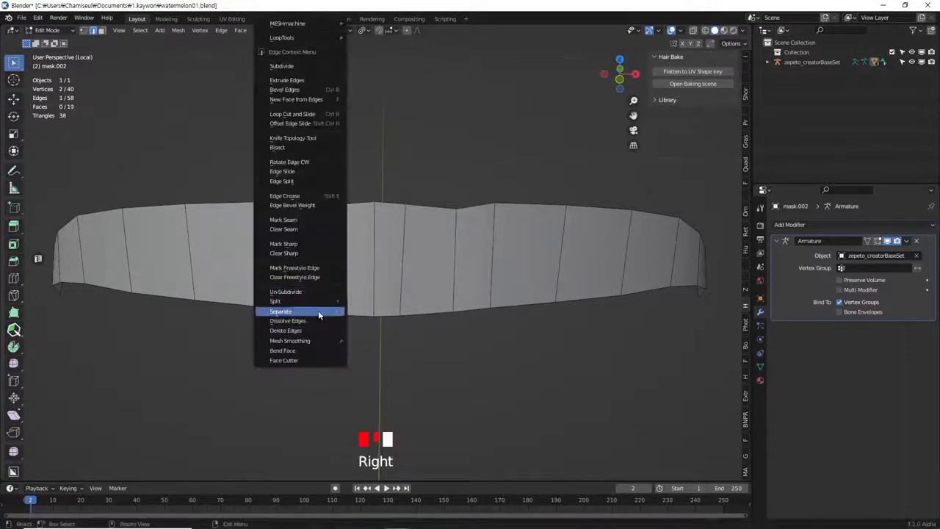
{"action": "key", "text": "Tab"}
Bring back the rest of the model and move the strip's lower edge loop down and forward off the forehead
{"action": "middle_click_drag", "start_coordinate": [418, 270], "coordinate": [444, 261]}
{"action": "scroll", "coordinate": [465, 274], "scroll_direction": "down", "scroll_amount": 2}
{"action": "scroll", "coordinate": [484, 273], "scroll_direction": "down", "scroll_amount": 2}
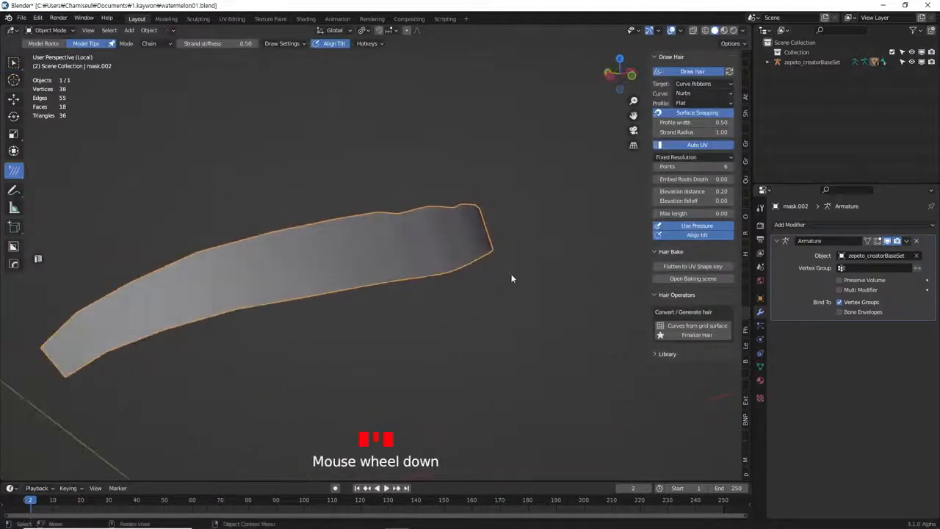
{"action": "key", "text": "Tab"}
{"action": "key", "text": "2"}
{"action": "left_click", "coordinate": [485, 301], "text": "alt"}
{"action": "middle_click_drag", "start_coordinate": [484, 301], "coordinate": [523, 288]}
{"action": "scroll", "coordinate": [512, 294], "scroll_direction": "down", "scroll_amount": 1}
{"action": "key", "text": "slash"}
{"action": "scroll", "coordinate": [518, 294], "scroll_direction": "down", "scroll_amount": 6}
{"action": "scroll", "coordinate": [380, 277], "scroll_direction": "up", "scroll_amount": 2}
{"action": "scroll", "coordinate": [438, 269], "scroll_direction": "up", "scroll_amount": 2}
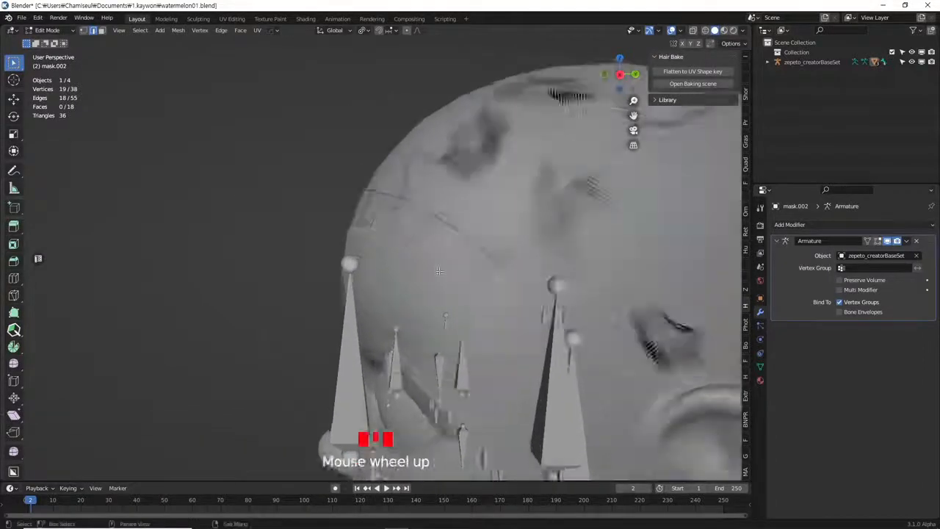
{"action": "key", "text": "g"}
{"action": "left_click", "coordinate": [438, 269]}
{"action": "scroll", "coordinate": [437, 269], "scroll_direction": "down", "scroll_amount": 3}
{"action": "middle_click_drag", "start_coordinate": [437, 269], "coordinate": [431, 270]}
{"action": "key", "text": "g"}
{"action": "left_click", "coordinate": [408, 286]}
Extrude the strip's lower edge loop downward in front of the forehead as a second row of faces
{"action": "key", "text": "e"}
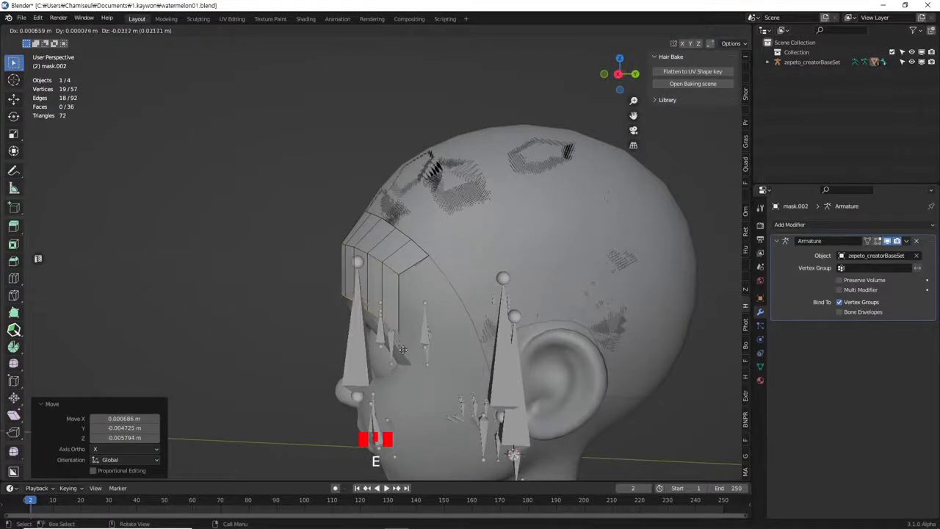
{"action": "left_click", "coordinate": [423, 316]}
{"action": "scroll", "coordinate": [423, 317], "scroll_direction": "up", "scroll_amount": 2, "text": "shift"}
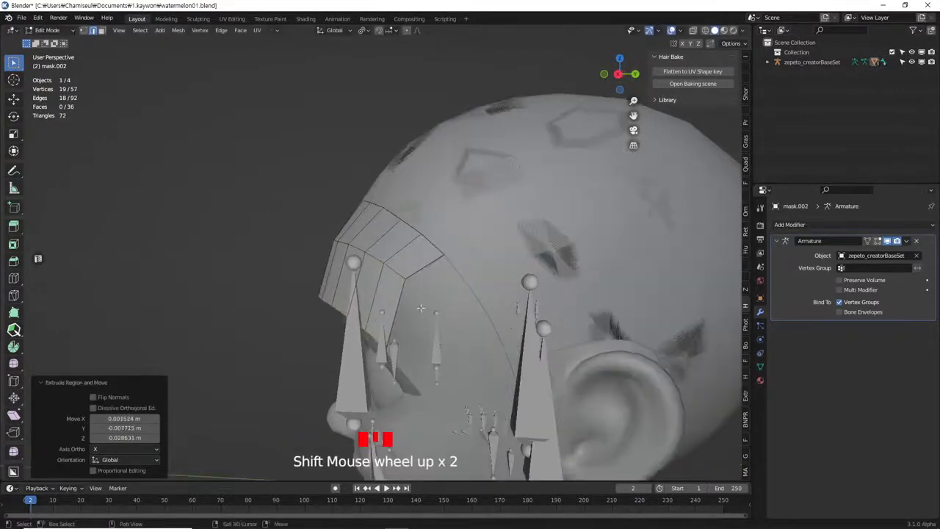
Move the strip's lower edge loop further down the forehead and rotate it about 9° in the side view
{"action": "middle_click_drag", "start_coordinate": [423, 316], "coordinate": [430, 246], "text": "shift"}
{"action": "scroll", "coordinate": [430, 246], "scroll_direction": "up", "scroll_amount": 1}
{"action": "key", "text": "g"}
{"action": "left_click", "coordinate": [430, 251]}
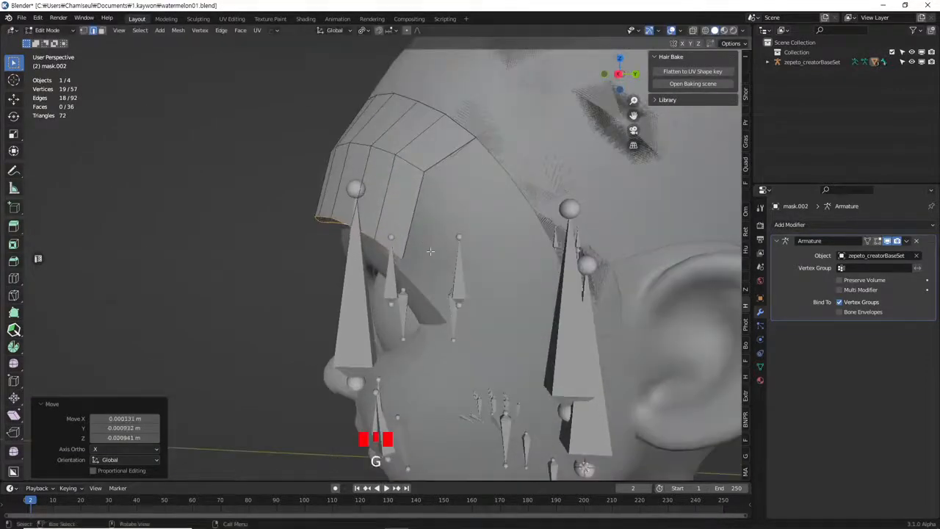
{"action": "key", "text": "r"}
{"action": "left_click", "coordinate": [434, 253]}
Extrude the strip's lower edge loop about 0.024 m downward as a third row of faces in front of the eyes
{"action": "key", "text": "e"}
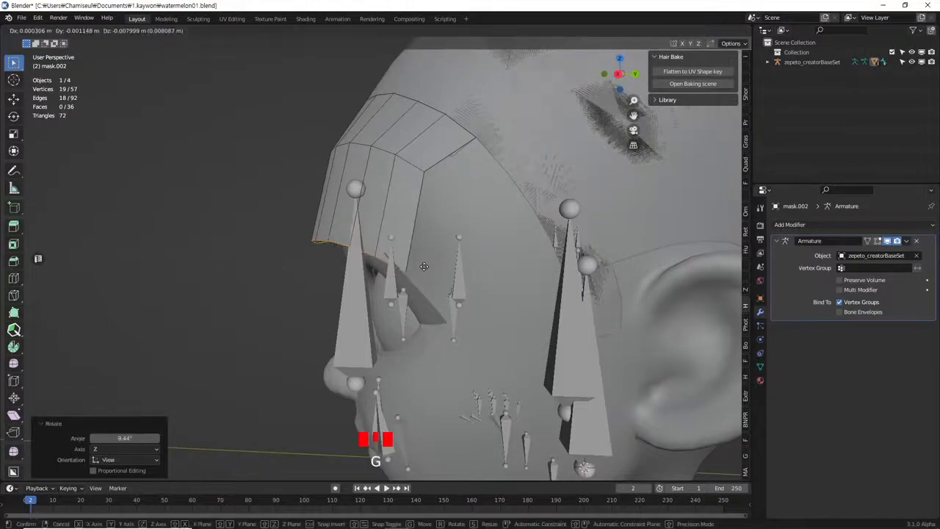
{"action": "left_click", "coordinate": [422, 256]}
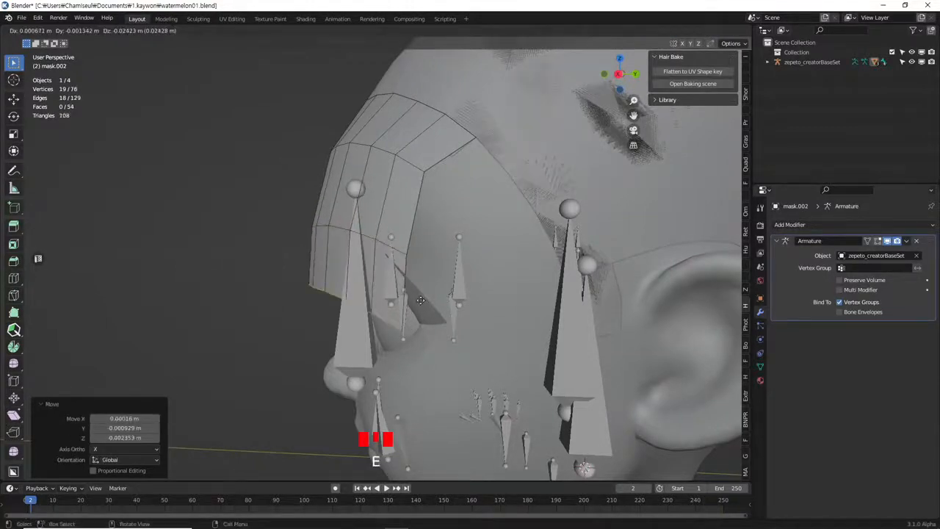
{"action": "left_click", "coordinate": [422, 302]}
{"action": "middle_click_drag", "start_coordinate": [445, 313], "coordinate": [649, 311]}
{"action": "key", "text": "Tab"}
{"action": "key", "text": "Tab"}
Reposition two individual vertices on one side of the strip, one in each of its two inner horizontal loops
{"action": "key", "text": "1"}
{"action": "left_click", "coordinate": [238, 184]}
{"action": "key", "text": "g"}
{"action": "left_click", "coordinate": [231, 188]}
{"action": "left_click", "coordinate": [254, 247]}
{"action": "key", "text": "g"}
{"action": "left_click", "coordinate": [253, 250]}
Reposition the outer vertices of the two inner horizontal loops at the strip's opposite end near the temple
{"action": "middle_click_drag", "start_coordinate": [257, 250], "coordinate": [162, 244]}
{"action": "middle_click_drag", "start_coordinate": [614, 216], "coordinate": [562, 212]}
{"action": "left_click", "coordinate": [562, 212]}
{"action": "key", "text": "g"}
{"action": "left_click", "coordinate": [575, 220]}
{"action": "left_click", "coordinate": [560, 291]}
{"action": "key", "text": "g"}
{"action": "left_click", "coordinate": [566, 294]}
{"action": "key", "text": "g"}
Shift the neighbouring vertices along the upper inner loop near the temple to smooth the strip's curve around the head
{"action": "left_click", "coordinate": [547, 205]}
{"action": "left_click", "coordinate": [539, 201]}
{"action": "key", "text": "g"}
{"action": "left_click", "coordinate": [499, 183]}
{"action": "key", "text": "g"}
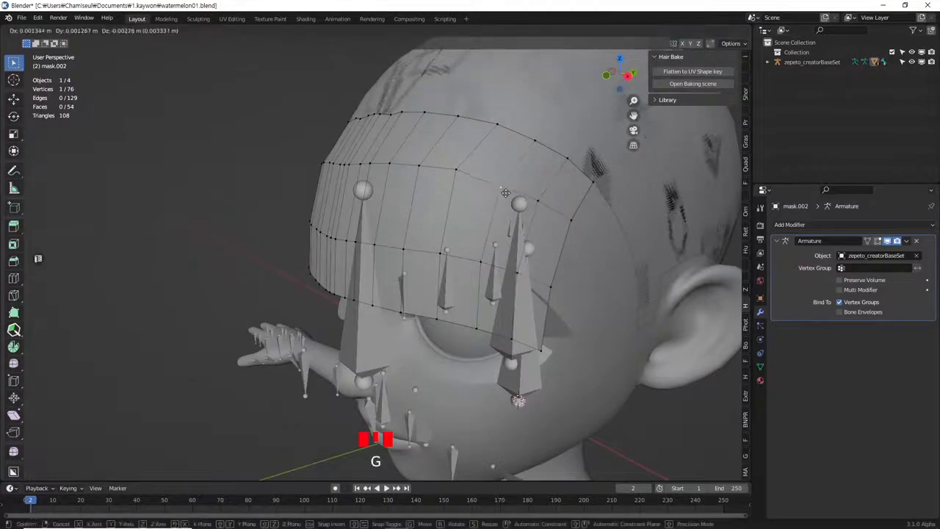
{"action": "left_click", "coordinate": [502, 187]}
Nudge the remaining vertices toward the front of the strip's two inner horizontal loops to even out its surface
{"action": "left_click", "coordinate": [451, 162]}
{"action": "key", "text": "g"}
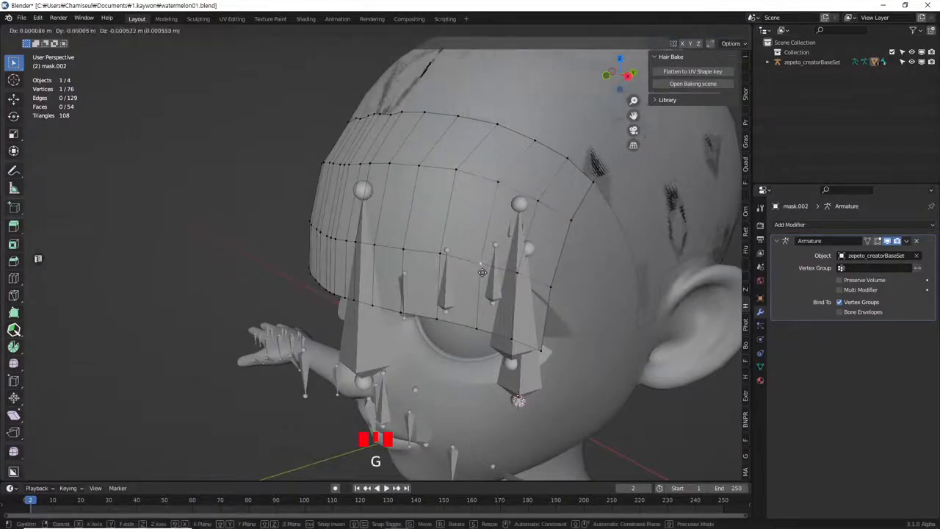
{"action": "left_click", "coordinate": [447, 157]}
{"action": "left_click", "coordinate": [459, 173]}
{"action": "key", "text": "g"}
{"action": "left_click", "coordinate": [459, 175]}
{"action": "left_click", "coordinate": [448, 253]}
{"action": "key", "text": "g"}
{"action": "left_click", "coordinate": [448, 253]}
Slide the two vertical edge loops right of the strip's centre outward with Edge Slide to even their spacing
{"action": "middle_click_drag", "start_coordinate": [448, 253], "coordinate": [456, 188]}
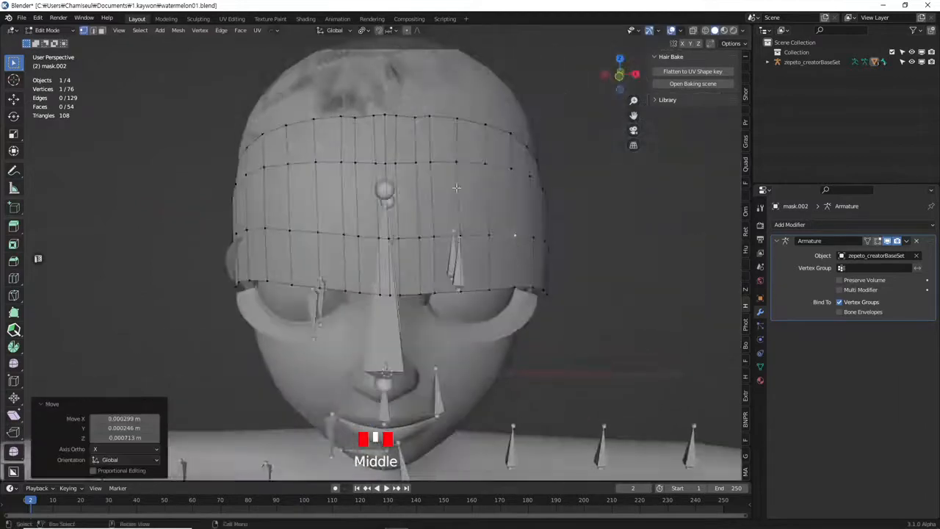
{"action": "key", "text": "2"}
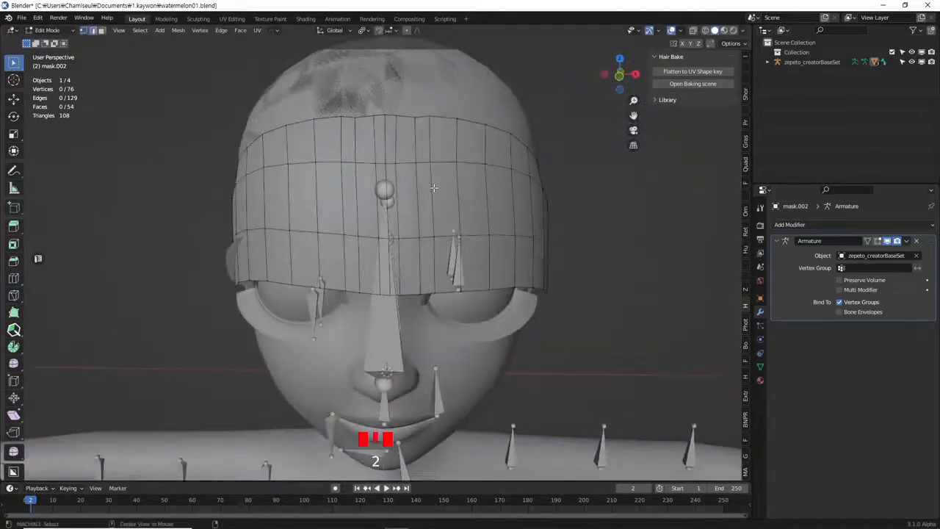
{"action": "left_click", "coordinate": [434, 188], "text": "alt"}
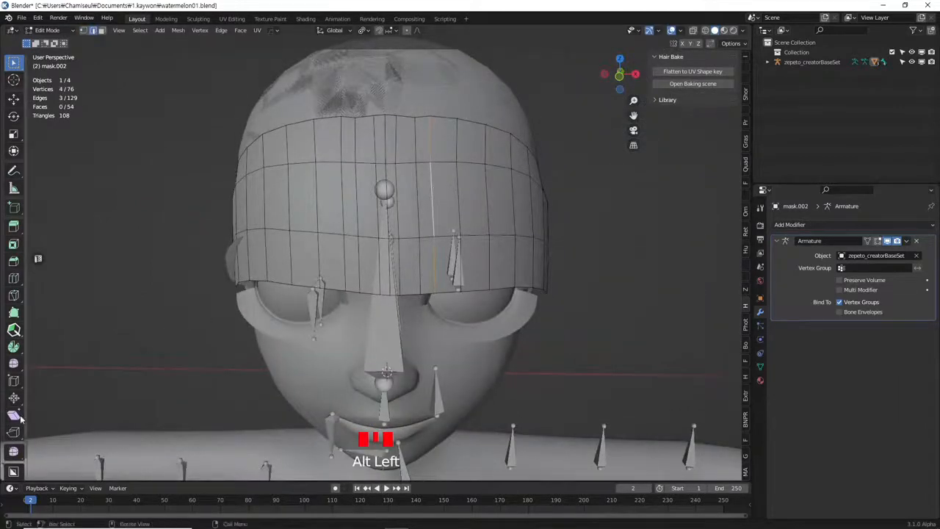
{"action": "left_click", "coordinate": [14, 381]}
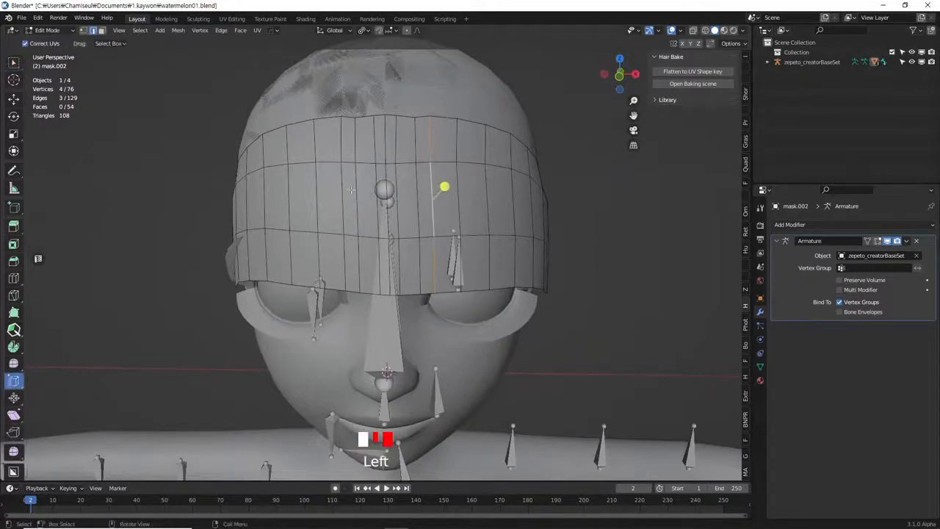
{"action": "left_click_drag", "start_coordinate": [447, 185], "coordinate": [481, 189]}
{"action": "left_click", "coordinate": [480, 184], "text": "alt"}
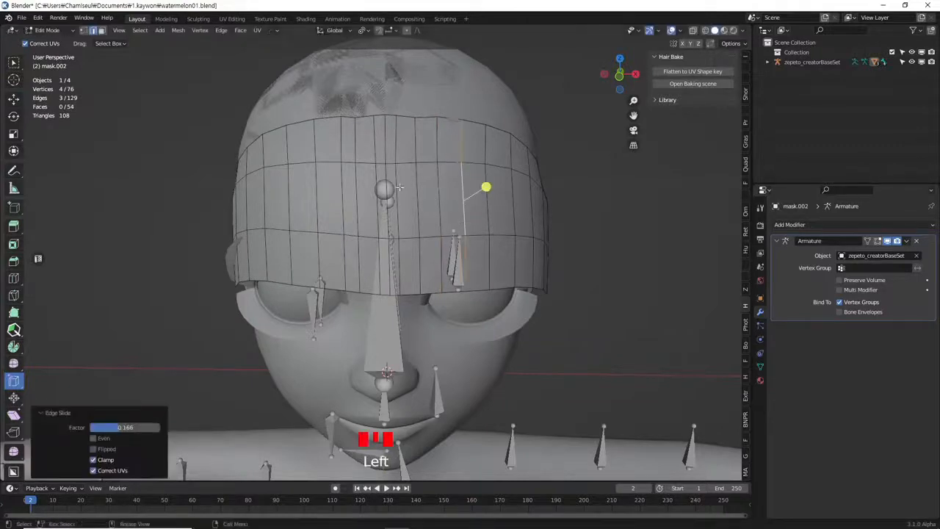
Dissolve the vertical edge loop at the strip's centre and the closely spaced one left of it
{"action": "left_click", "coordinate": [375, 170], "text": "alt"}
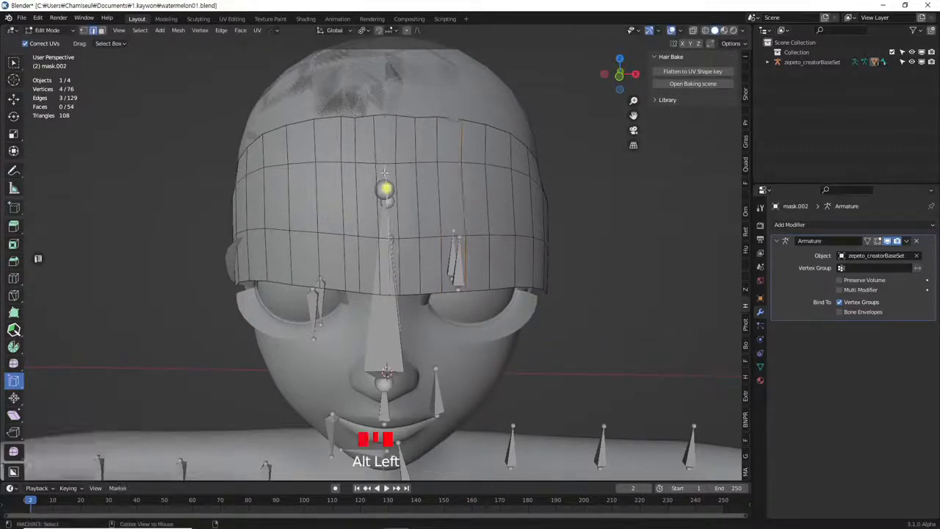
{"action": "right_click", "coordinate": [371, 340]}
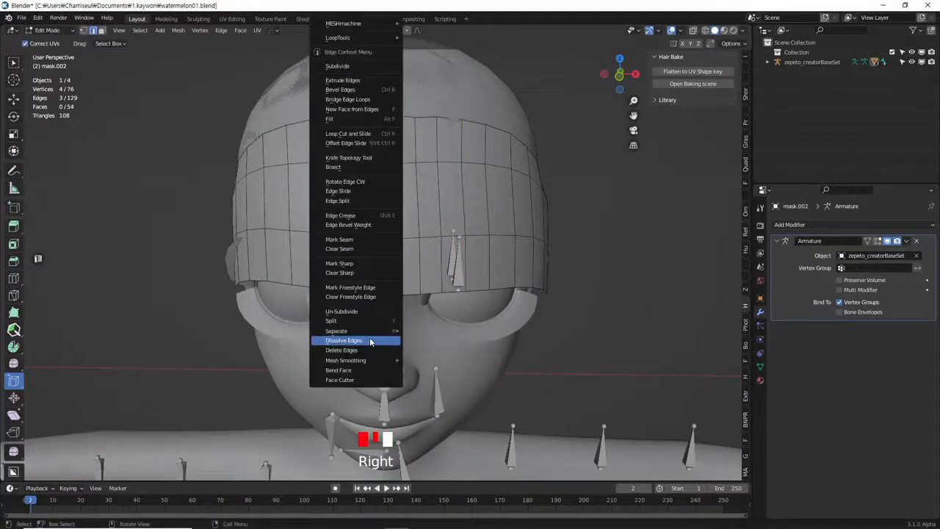
{"action": "left_click", "coordinate": [370, 340]}
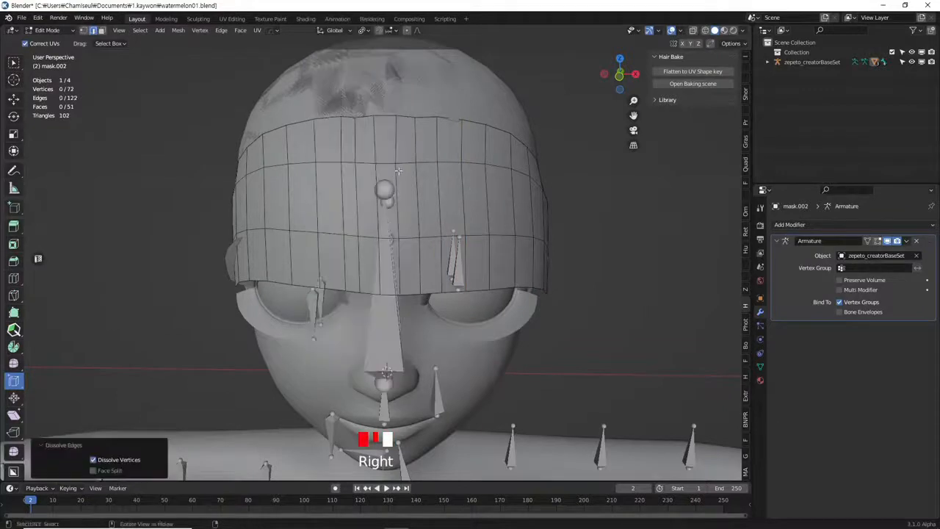
{"action": "left_click", "coordinate": [349, 183], "text": "alt"}
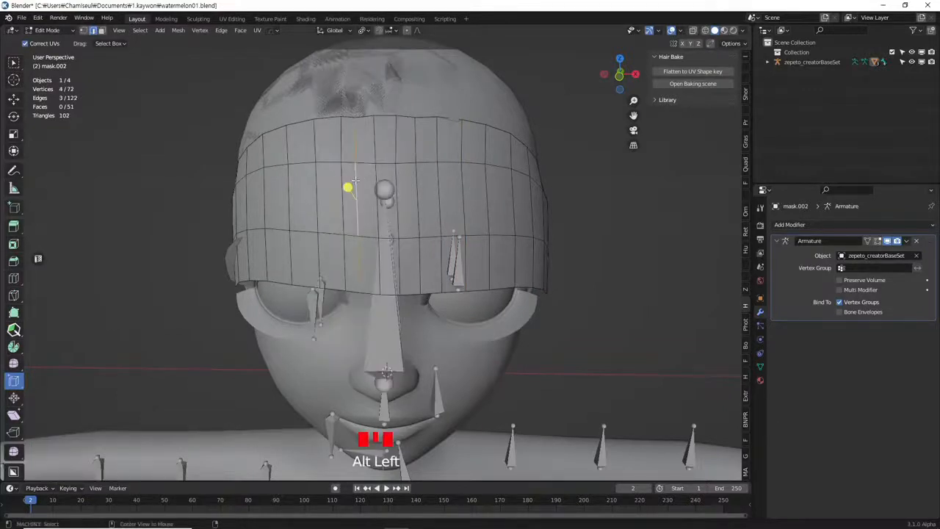
{"action": "right_click", "coordinate": [349, 182]}
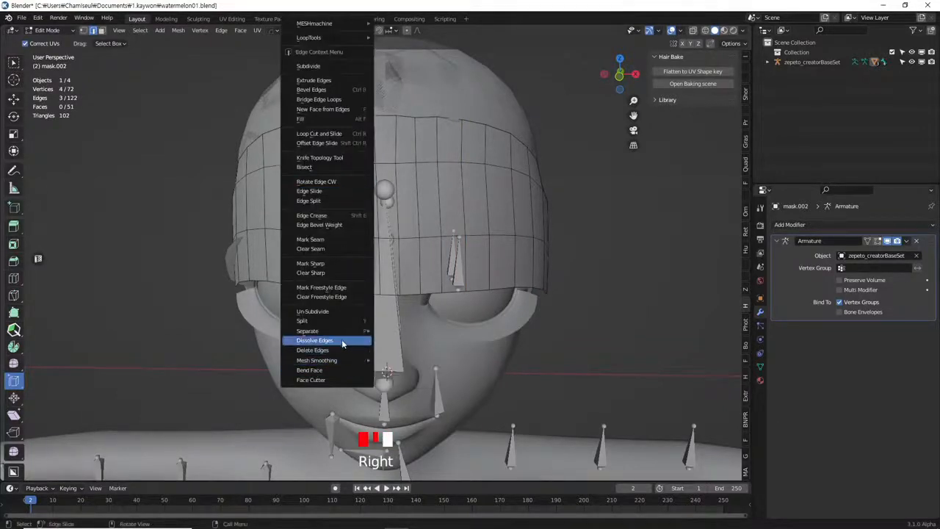
{"action": "left_click", "coordinate": [341, 341]}
Slide the two nearest vertical edge loops left of the strip's centre to even out the column widths
{"action": "left_click", "coordinate": [374, 188], "text": "alt"}
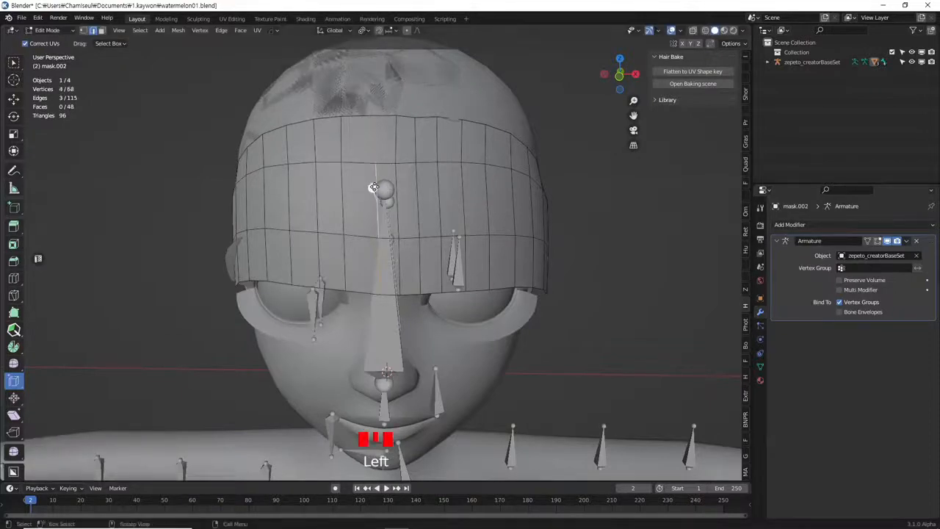
{"action": "left_click", "coordinate": [376, 188]}
{"action": "left_click", "coordinate": [342, 191], "text": "alt"}
{"action": "left_click_drag", "start_coordinate": [331, 186], "coordinate": [333, 187]}
{"action": "middle_click_drag", "start_coordinate": [431, 217], "coordinate": [505, 196]}
{"action": "key", "text": "Tab"}
{"action": "key", "text": "Tab"}
Mark the strip's upper edge loop along the hairline as sharp and return to Object Mode
{"action": "left_click", "coordinate": [513, 217], "text": "alt"}
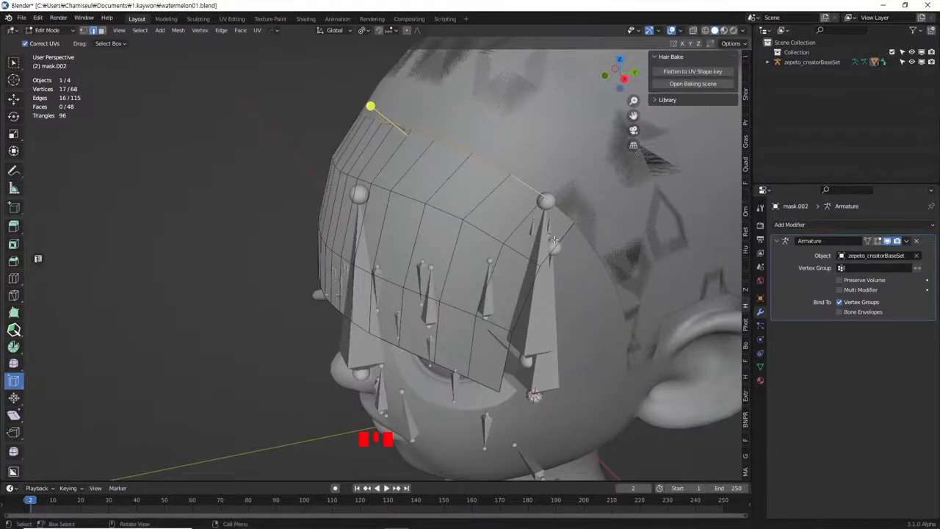
{"action": "mouse_move", "coordinate": [530, 200]}
{"action": "middle_mouse_down"}
{"action": "mouse_move", "coordinate": [514, 209]}
{"action": "mouse_move", "coordinate": [532, 205]}
{"action": "middle_mouse_up"}
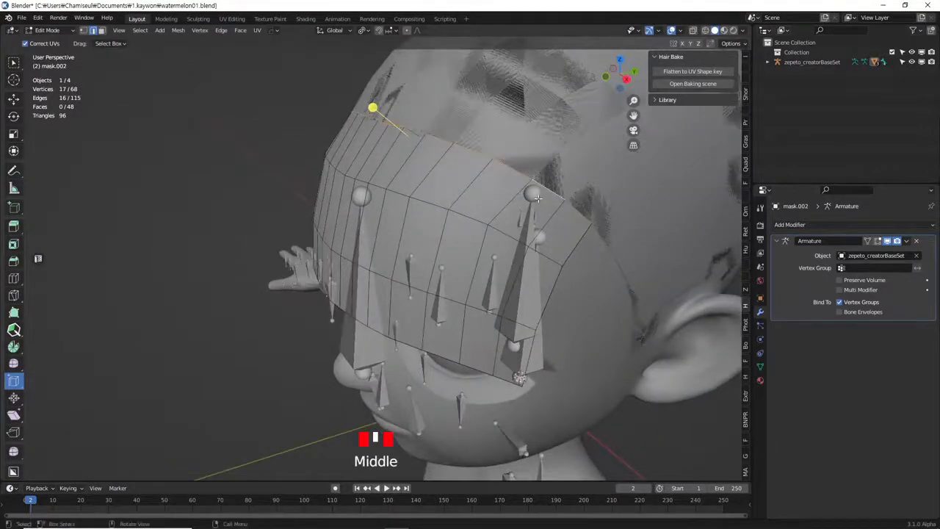
{"action": "right_click", "coordinate": [547, 186]}
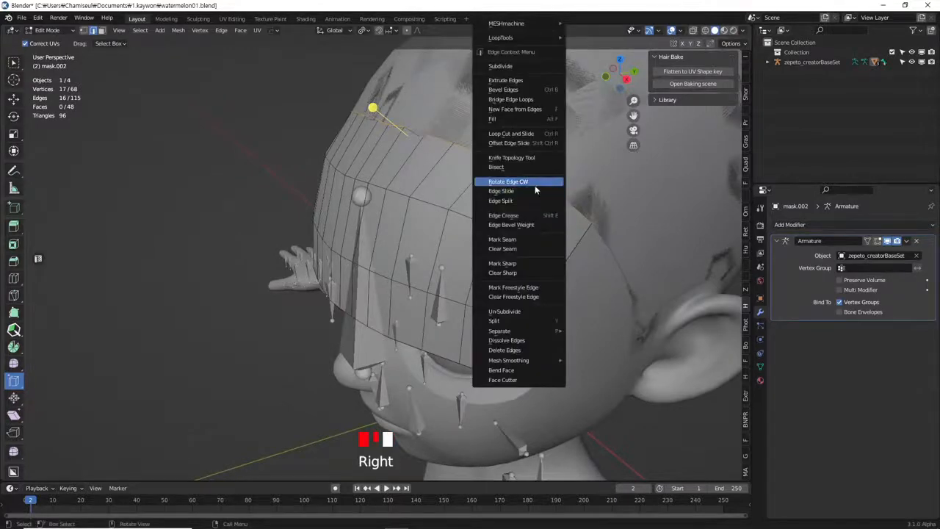
{"action": "left_click", "coordinate": [549, 265]}
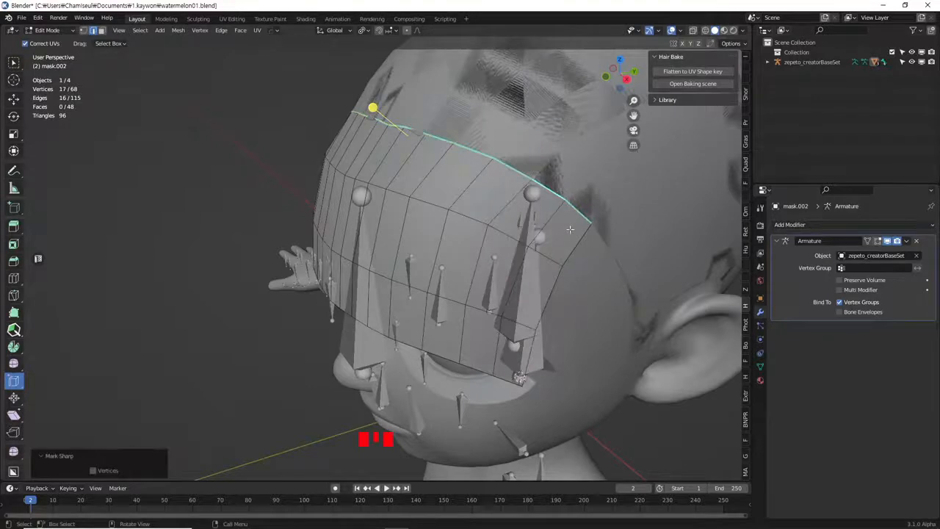
{"action": "key", "text": "Tab"}
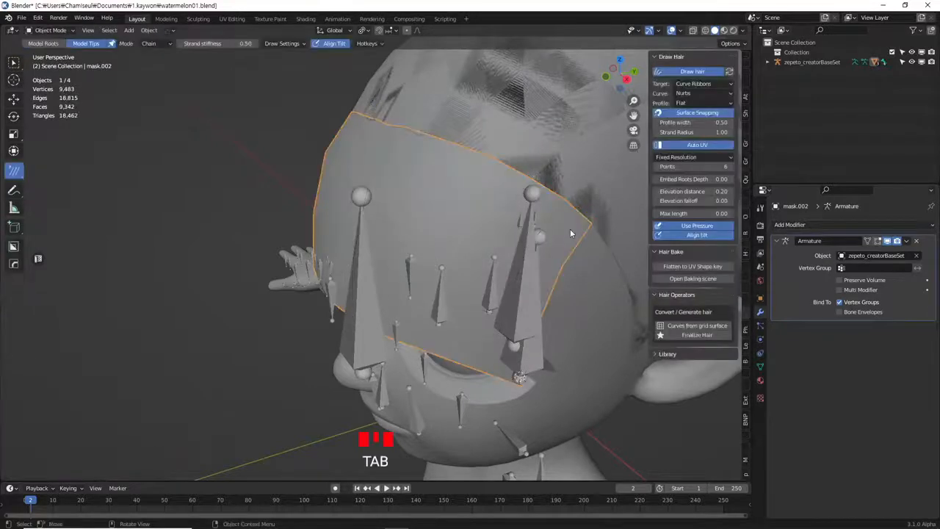
Turn off Draw Hair and try to generate hair from the strip with Curves from grid surface
{"action": "left_click", "coordinate": [703, 71]}
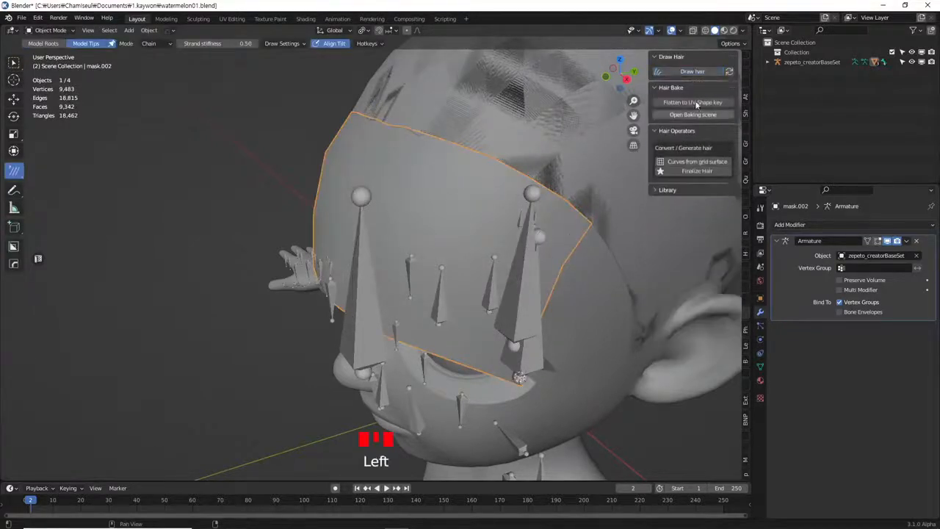
{"action": "left_click", "coordinate": [707, 162]}
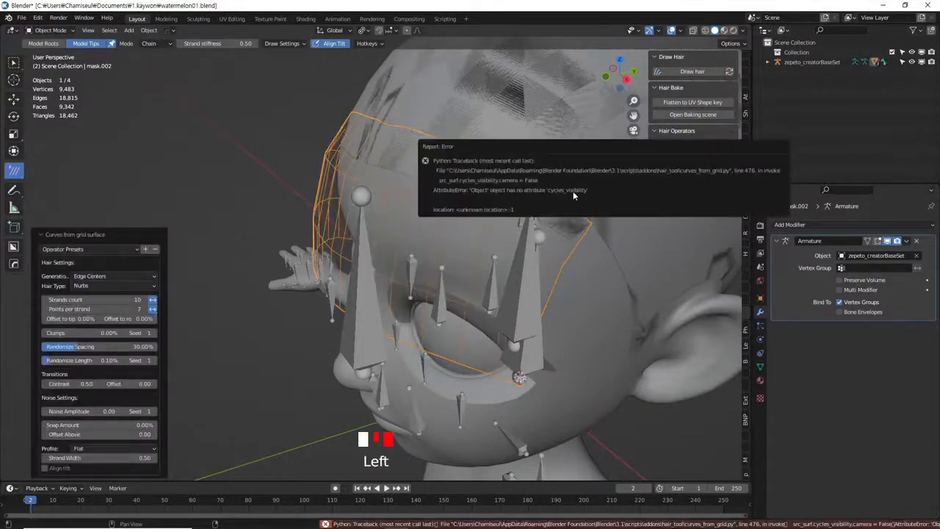
{"action": "middle_click_drag", "start_coordinate": [503, 276], "coordinate": [544, 457]}
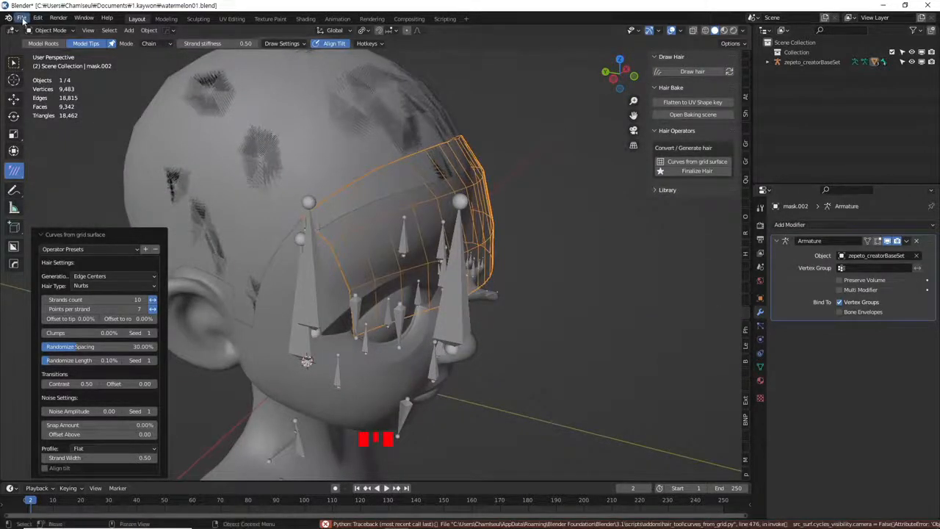
{"action": "middle_click_drag", "start_coordinate": [455, 249], "coordinate": [504, 264]}
Undo the attempt to generate hair curves from the strip, going back to the plain mesh in Object Mode
{"action": "key", "text": "Tab"}
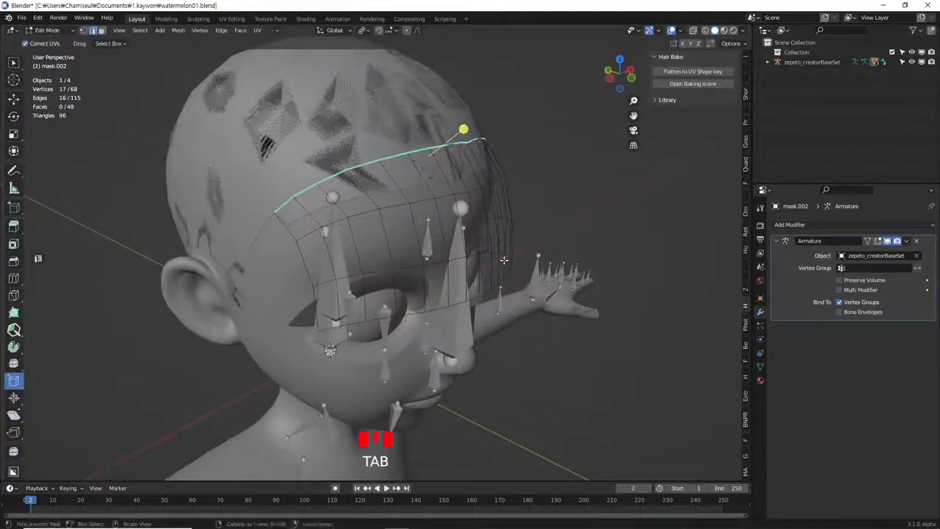
{"action": "key", "text": "ctrl+z"}
{"action": "key", "text": "ctrl+z"}
{"action": "key", "text": "ctrl+z"}
{"action": "key", "text": "ctrl+z"}
{"action": "middle_click_drag", "start_coordinate": [462, 233], "coordinate": [352, 223]}
Save a copy of the scene as watermelon01.blend in the C:\tmp folder
{"action": "left_click", "coordinate": [21, 17]}
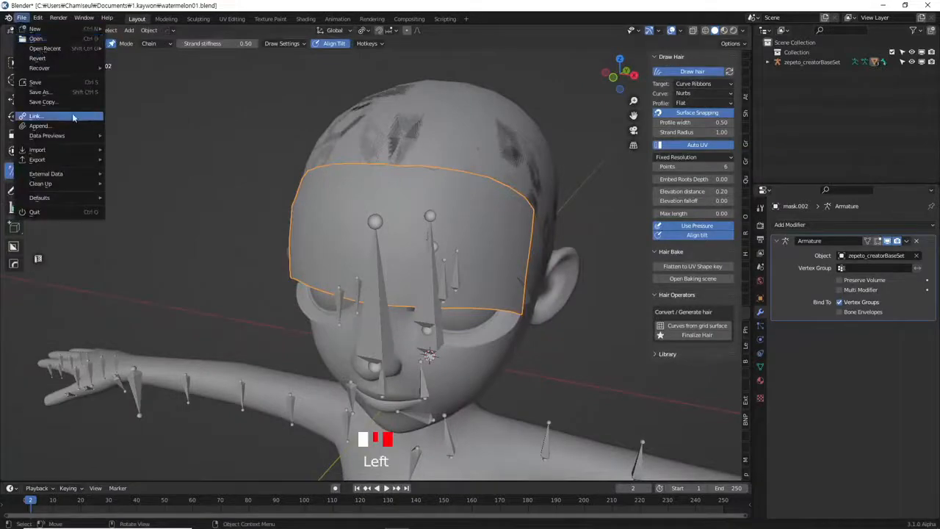
{"action": "left_click", "coordinate": [69, 93]}
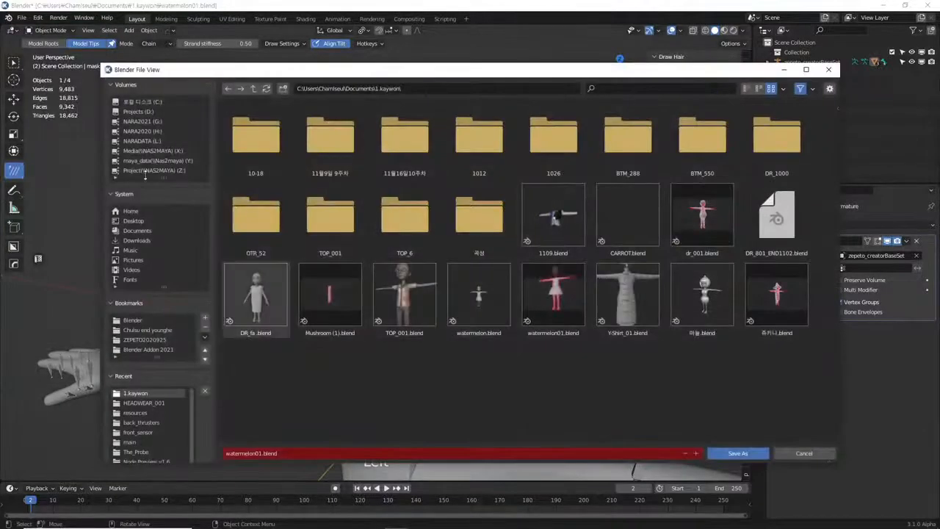
{"action": "left_click", "coordinate": [146, 102]}
{"action": "double_click", "coordinate": [553, 135]}
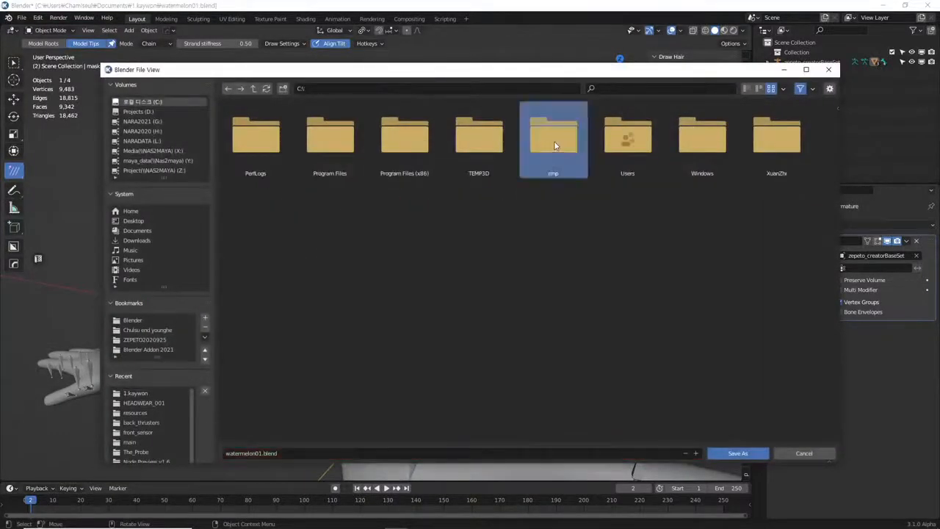
{"action": "left_click", "coordinate": [737, 454]}
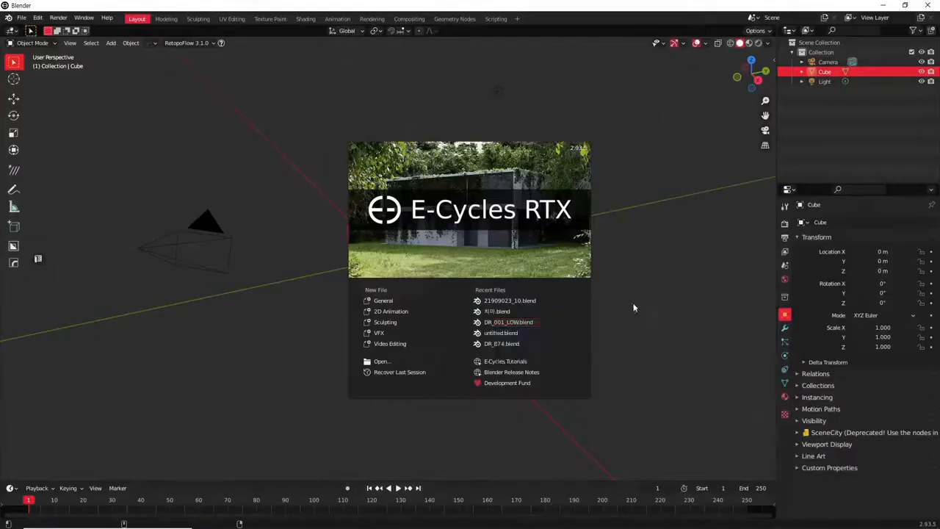
Dismiss the splash screen in Blender 2.93.5 and delete the default camera, cube and light
{"action": "left_click", "coordinate": [632, 305]}
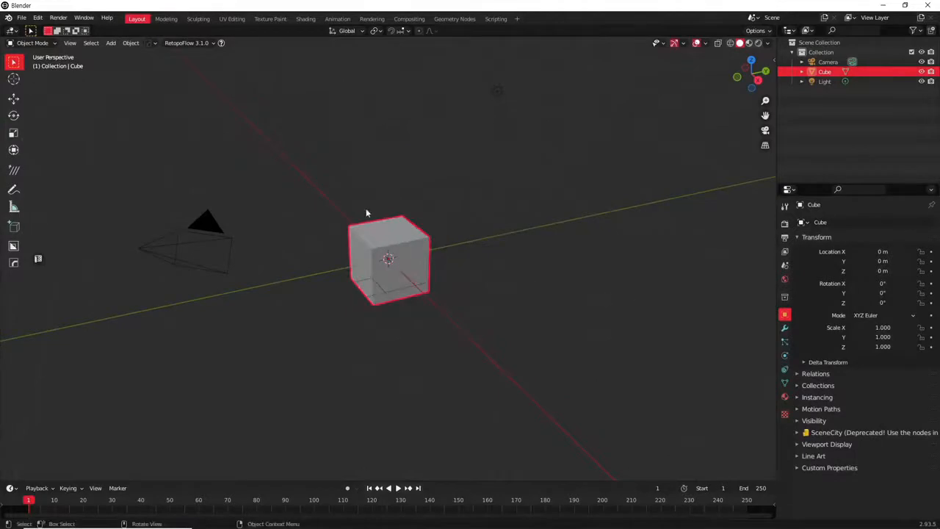
{"action": "left_click_drag", "start_coordinate": [211, 139], "coordinate": [545, 368]}
{"action": "key", "text": "Delete"}
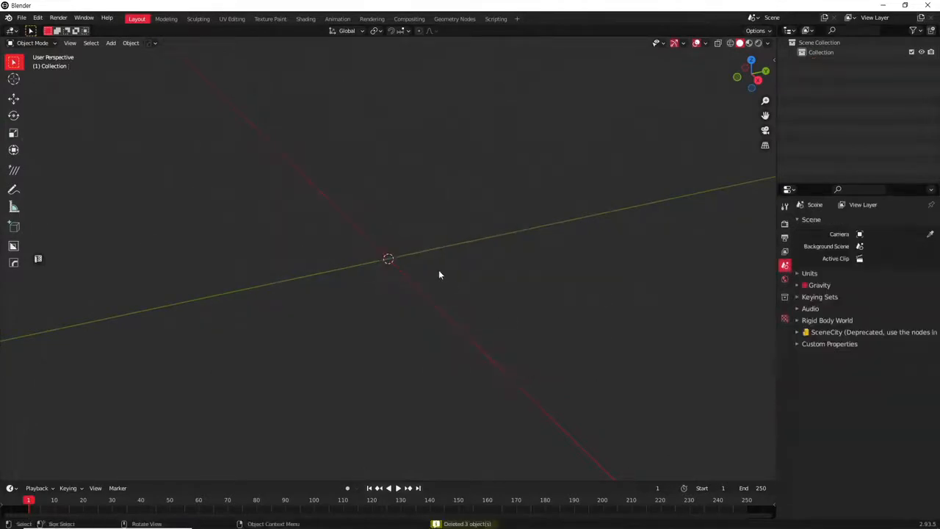
Open watermelon01.blend from the C:\tmp folder in Blender 2.93.5 without saving the untitled scene
{"action": "left_click", "coordinate": [22, 17]}
{"action": "left_click", "coordinate": [32, 210]}
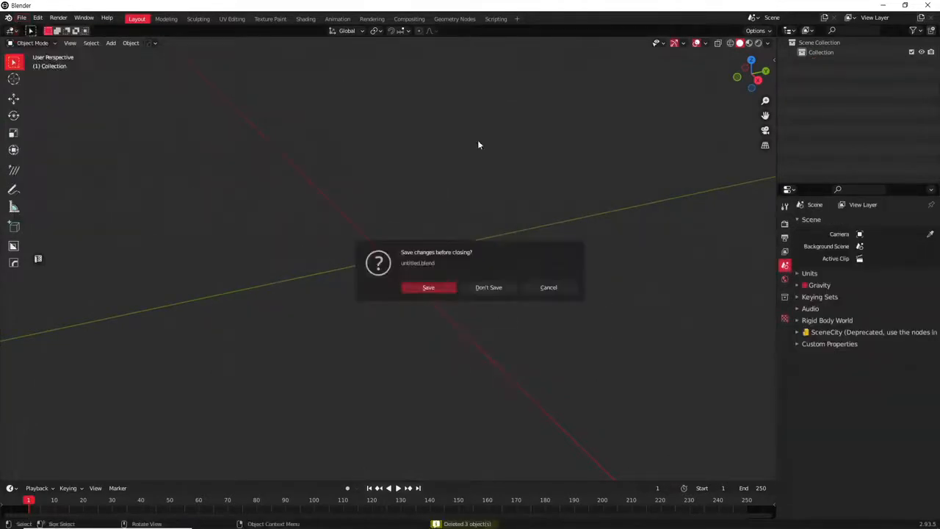
{"action": "left_click", "coordinate": [511, 289]}
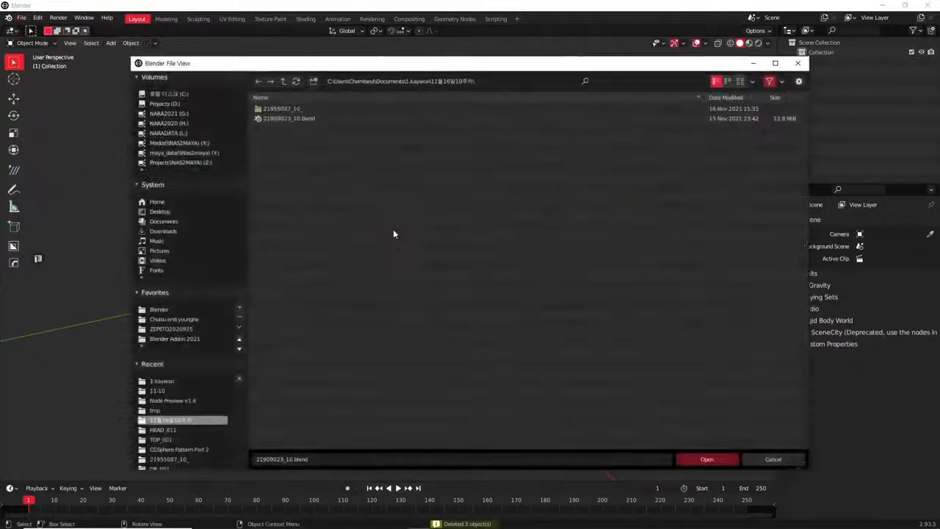
{"action": "left_click", "coordinate": [175, 95]}
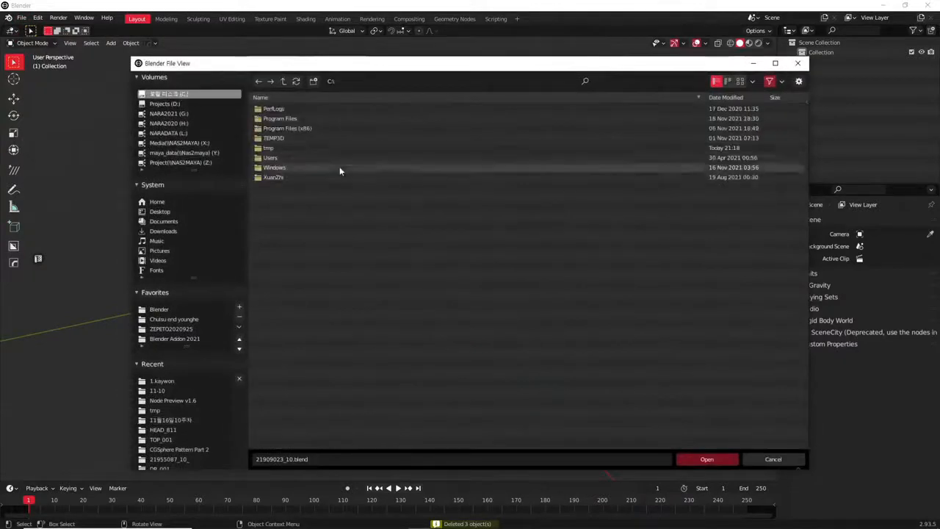
{"action": "double_click", "coordinate": [281, 148]}
{"action": "double_click", "coordinate": [280, 118]}
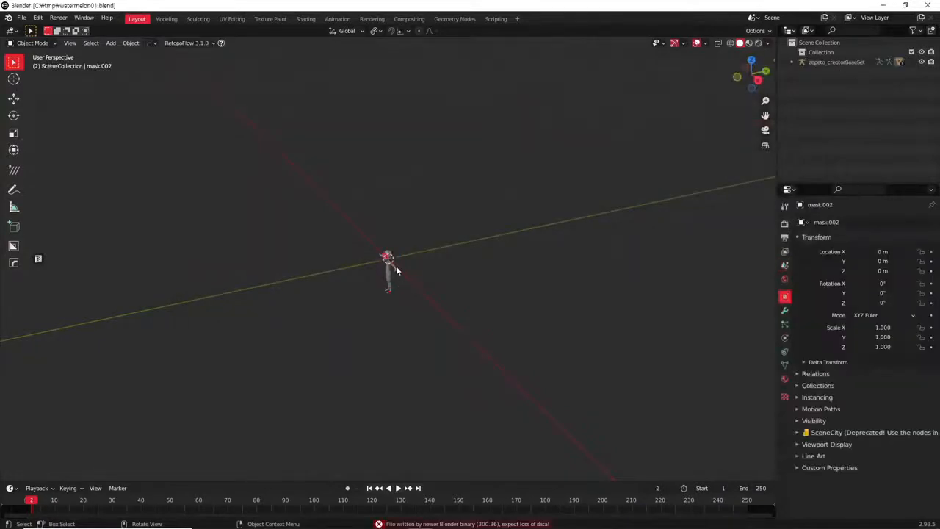
Show the Hair Tool options in the viewport sidebar, with the character's head in close view
{"action": "scroll", "coordinate": [398, 271], "scroll_direction": "up", "scroll_amount": 16}
{"action": "middle_click_drag", "start_coordinate": [399, 273], "coordinate": [459, 257]}
{"action": "scroll", "coordinate": [470, 250], "scroll_direction": "up", "scroll_amount": 1}
{"action": "middle_click_drag", "start_coordinate": [543, 195], "coordinate": [509, 269]}
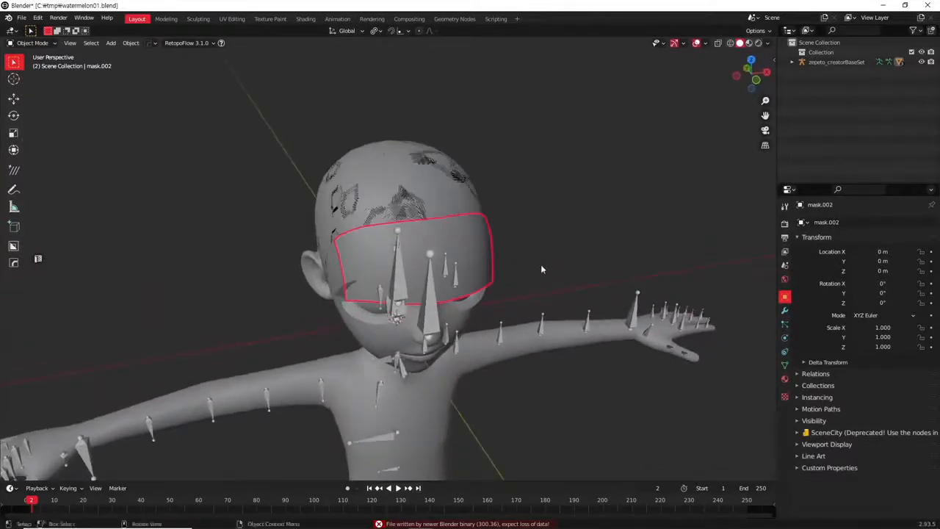
{"action": "key", "text": "n"}
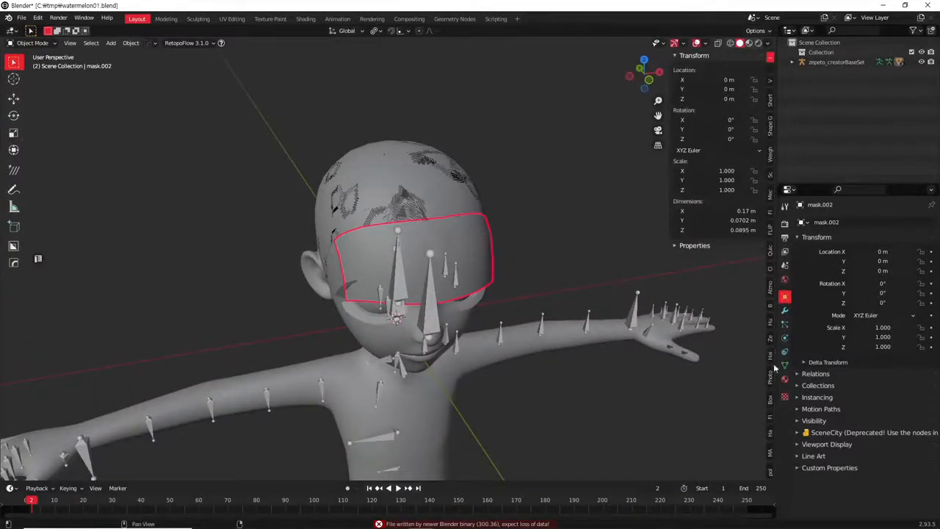
{"action": "left_click", "coordinate": [770, 356]}
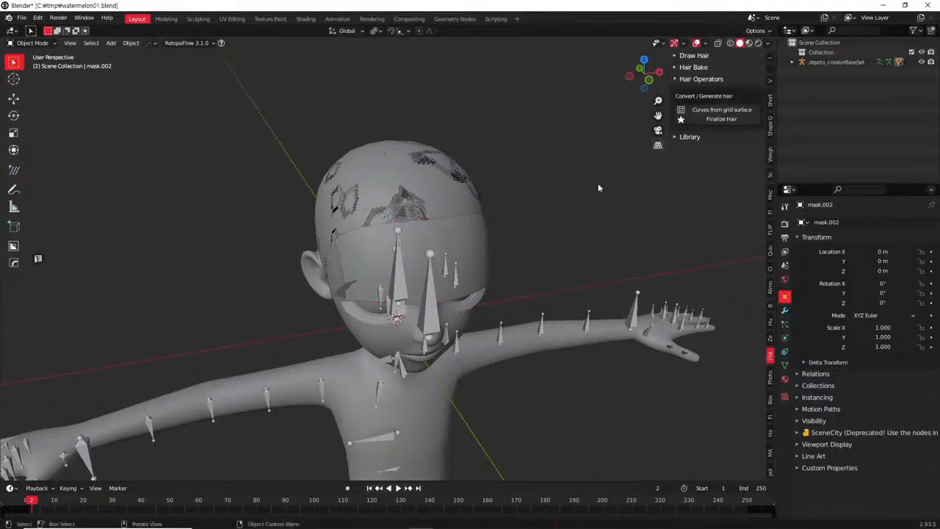
Select the front hair strip mesh, check its grid, and generate Hair Tool curves from its grid surface
{"action": "left_click", "coordinate": [472, 253]}
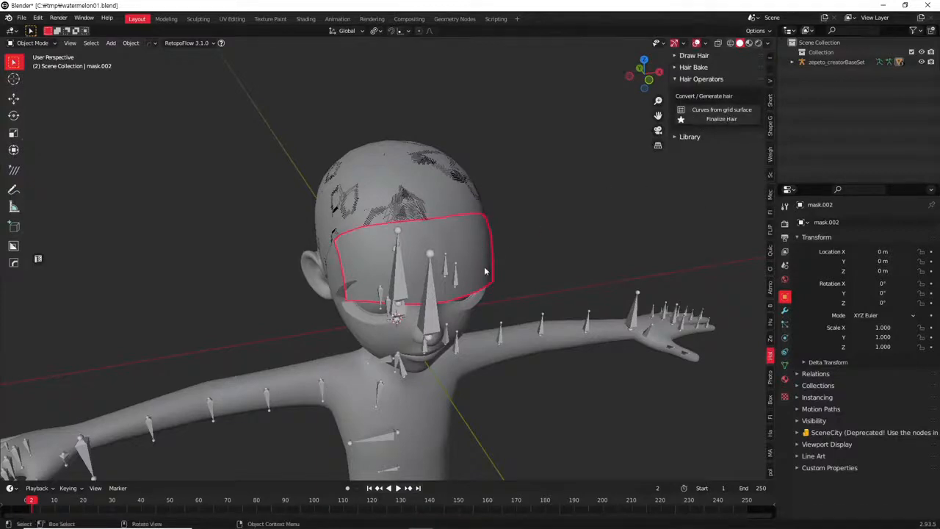
{"action": "key", "text": "Tab"}
{"action": "scroll", "coordinate": [534, 219], "scroll_direction": "up", "scroll_amount": 4}
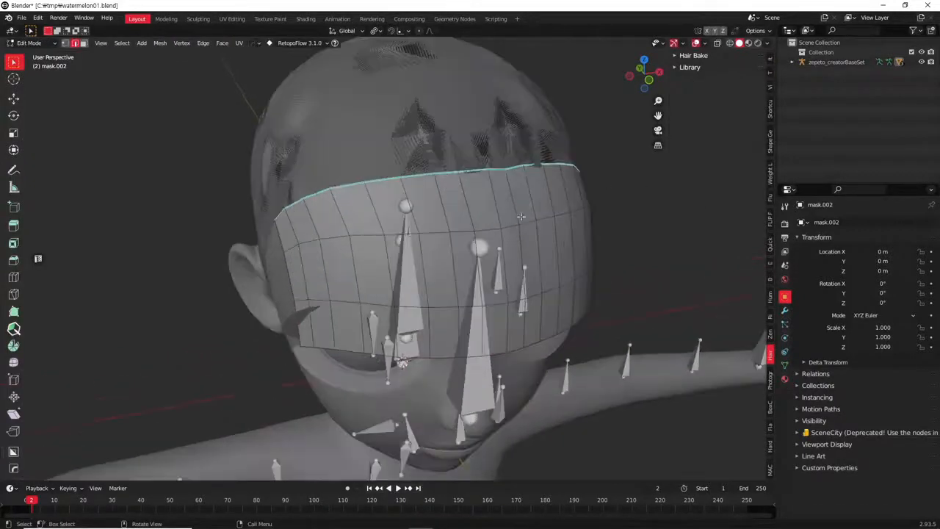
{"action": "key", "text": "Tab"}
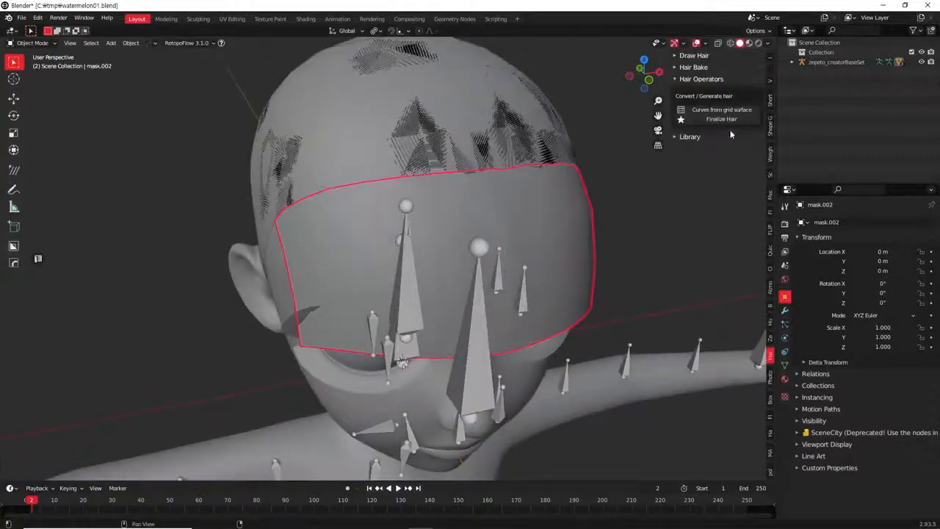
{"action": "left_click", "coordinate": [731, 114]}
{"action": "scroll", "coordinate": [547, 235], "scroll_direction": "down", "scroll_amount": 4}
{"action": "middle_click_drag", "start_coordinate": [544, 239], "coordinate": [238, 224]}
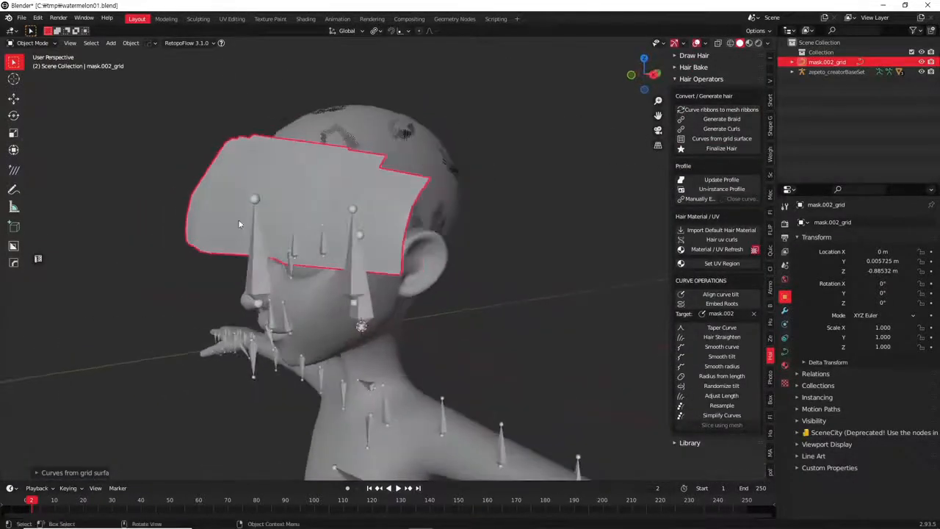
Set the strand width of the generated hair curves to 0.08
{"action": "left_click", "coordinate": [53, 473]}
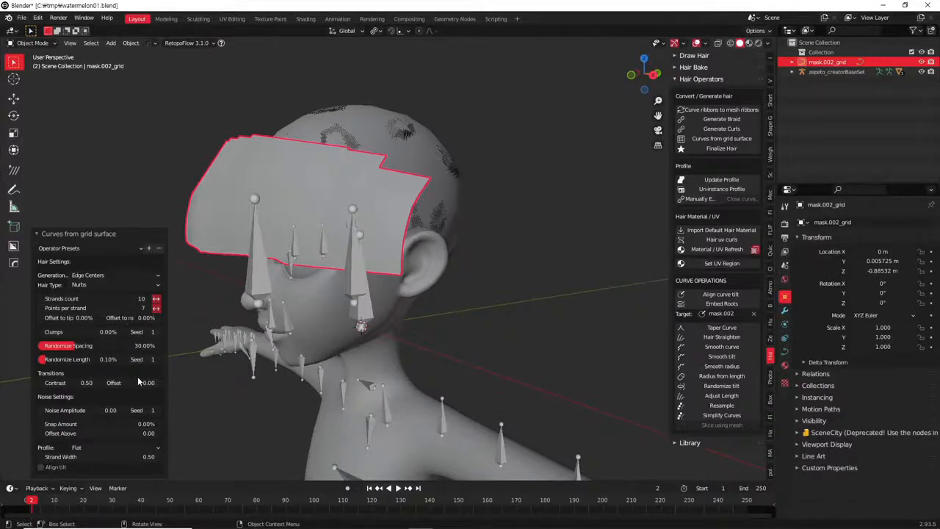
{"action": "left_click_drag", "start_coordinate": [124, 457], "coordinate": [83, 456]}
{"action": "middle_click_drag", "start_coordinate": [205, 424], "coordinate": [168, 405]}
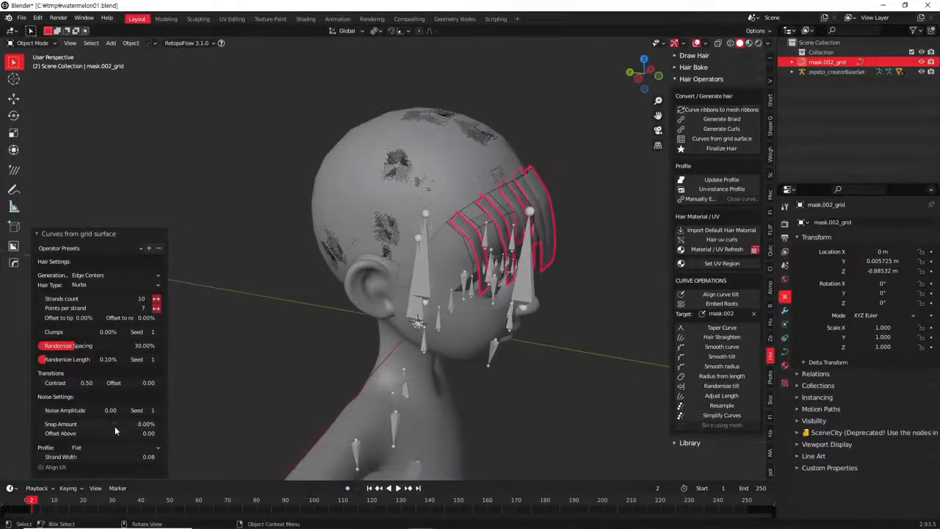
Align the tilt of the hair curves and taper them with profile width 0.08 and main radius 1.00
{"action": "left_click", "coordinate": [733, 295]}
{"action": "middle_click_drag", "start_coordinate": [558, 280], "coordinate": [525, 297]}
{"action": "scroll", "coordinate": [370, 260], "scroll_direction": "up", "scroll_amount": 3}
{"action": "left_click", "coordinate": [738, 328]}
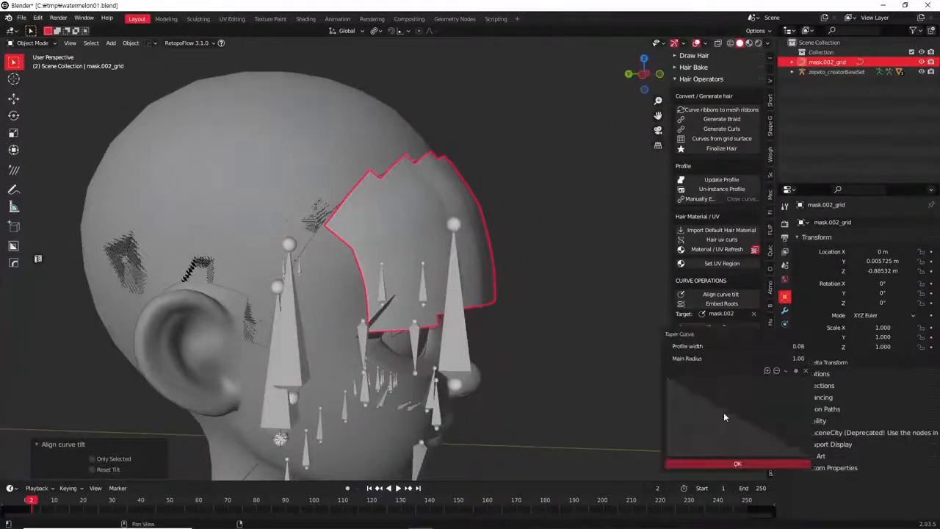
{"action": "left_click", "coordinate": [807, 463]}
{"action": "middle_click_drag", "start_coordinate": [508, 316], "coordinate": [501, 336]}
{"action": "scroll", "coordinate": [393, 326], "scroll_direction": "up", "scroll_amount": 2}
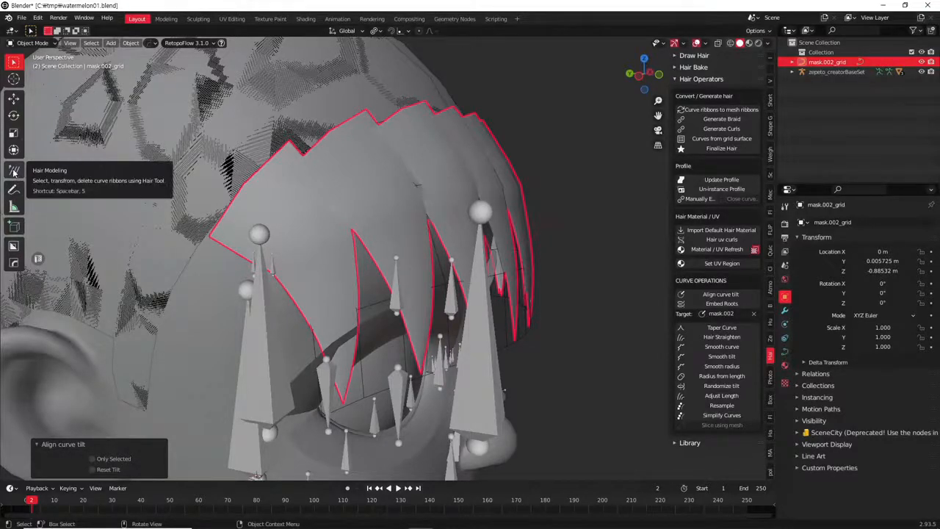
Activate the Hair Modeling tool for strand tips and try to move the tips of the fringe
{"action": "left_click", "coordinate": [12, 172]}
{"action": "middle_click_drag", "start_coordinate": [358, 342], "coordinate": [299, 320]}
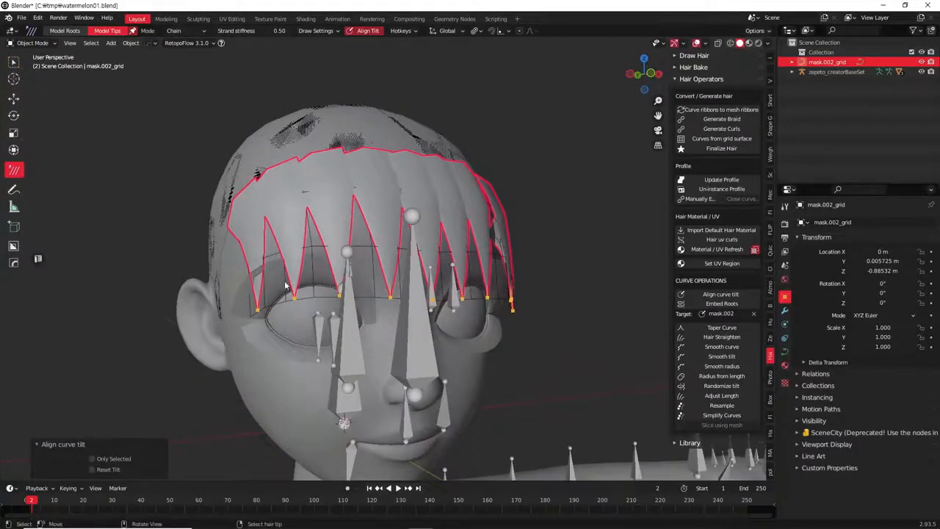
{"action": "middle_click_drag", "start_coordinate": [484, 313], "coordinate": [297, 294]}
{"action": "key", "text": "g"}
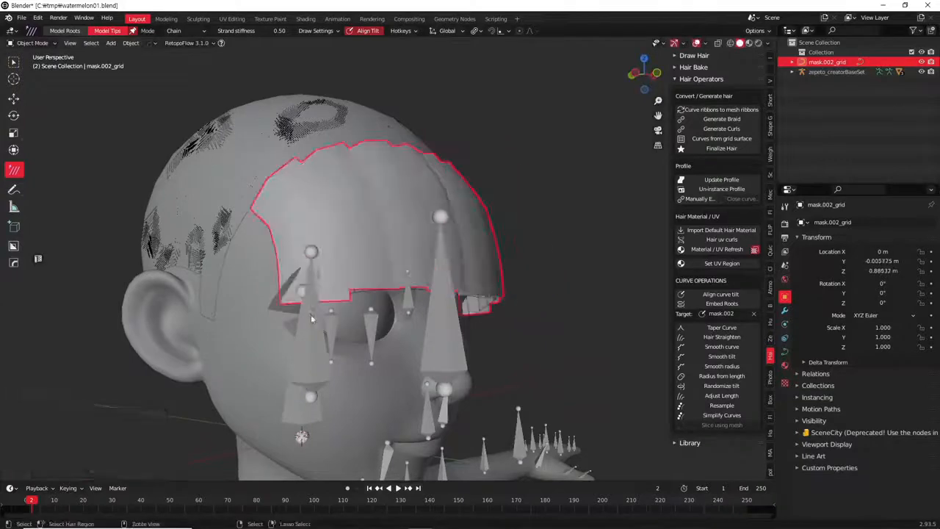
{"action": "left_click", "coordinate": [355, 301]}
{"action": "scroll", "coordinate": [356, 301], "scroll_direction": "up", "scroll_amount": 1}
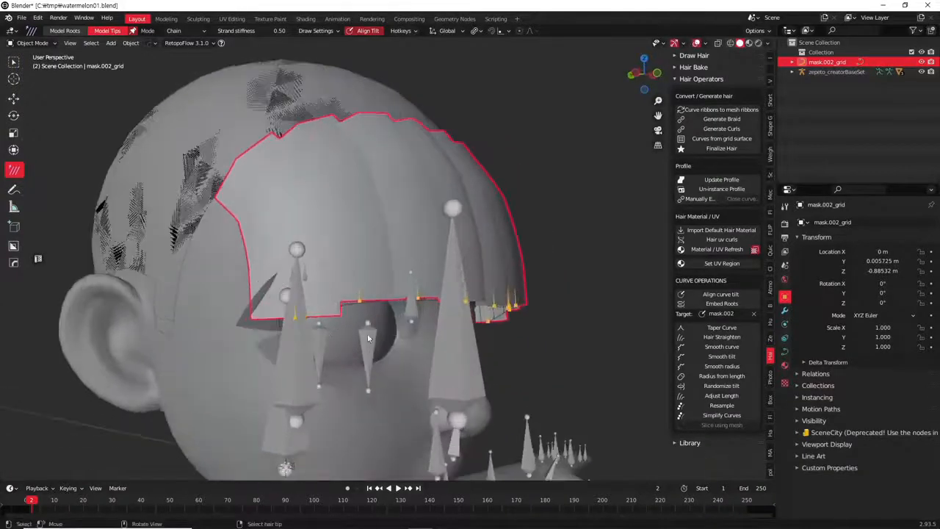
Apply Taper Curve to the fringe strands again so that they end in points
{"action": "left_click", "coordinate": [720, 327]}
{"action": "left_click", "coordinate": [734, 464]}
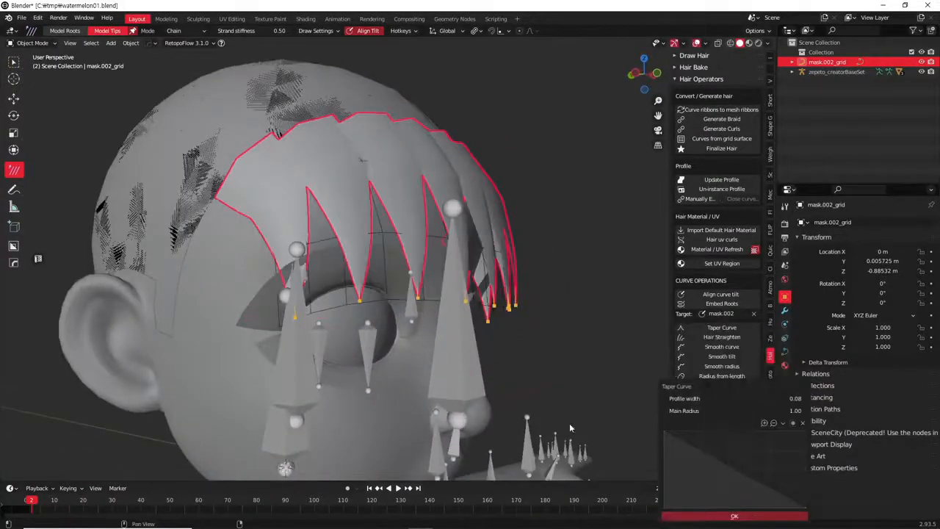
{"action": "middle_click_drag", "start_coordinate": [448, 340], "coordinate": [208, 319]}
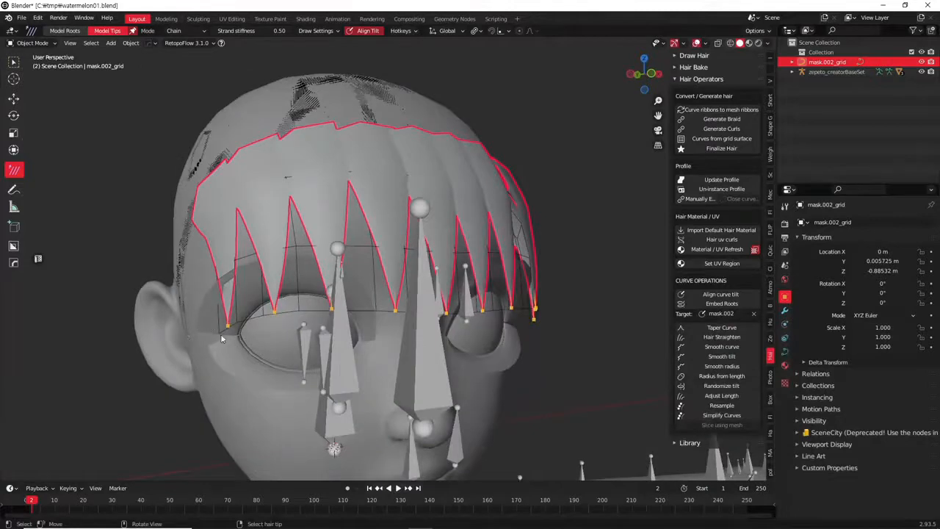
Move the tips of the two outermost fringe strands sideways toward the ear
{"action": "mouse_move", "coordinate": [242, 350]}
{"action": "left_mouse_down", "text": "ctrl"}
{"action": "mouse_move", "coordinate": [227, 311]}
{"action": "mouse_move", "coordinate": [243, 350]}
{"action": "mouse_move", "coordinate": [246, 338]}
{"action": "mouse_move", "coordinate": [209, 309]}
{"action": "mouse_move", "coordinate": [286, 331]}
{"action": "mouse_move", "coordinate": [230, 364]}
{"action": "mouse_move", "coordinate": [259, 379]}
{"action": "mouse_move", "coordinate": [245, 377]}
{"action": "left_mouse_up", "text": "ctrl"}
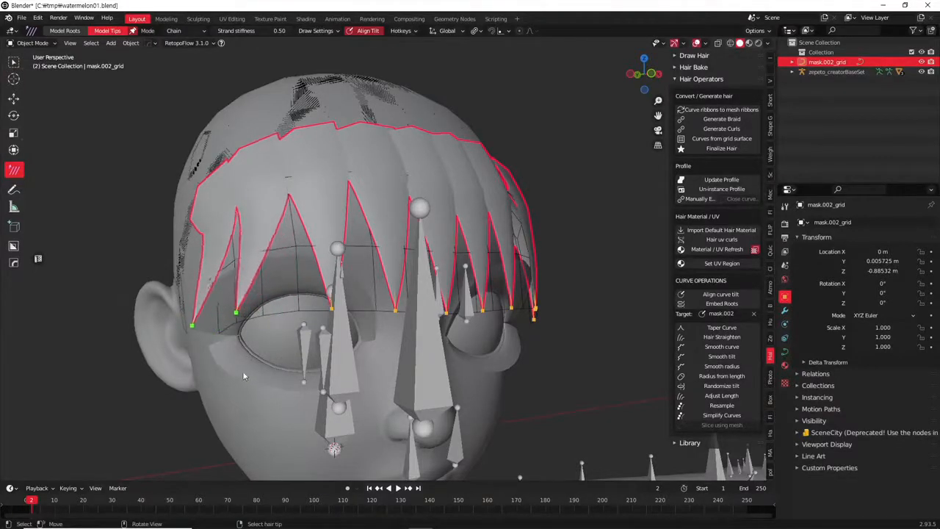
{"action": "key", "text": "Tab"}
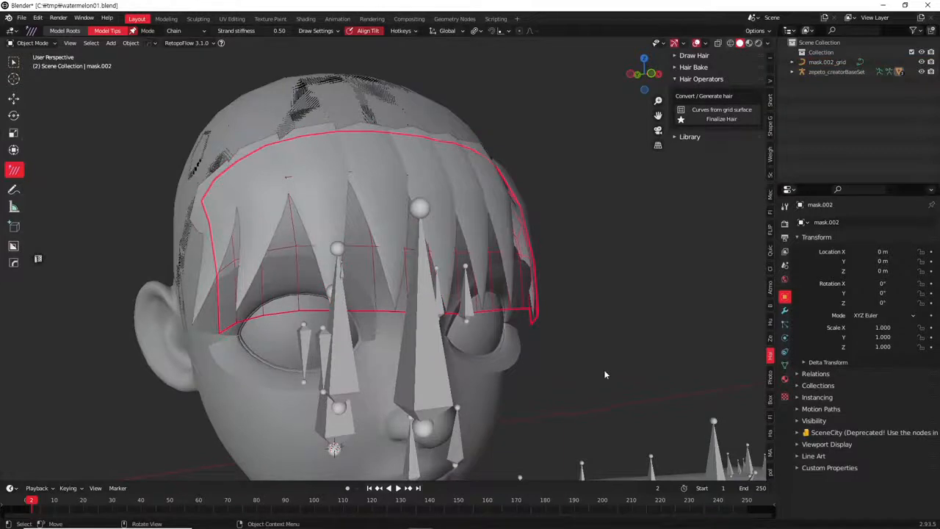
{"action": "left_click", "coordinate": [363, 342]}
{"action": "key", "text": "Tab"}
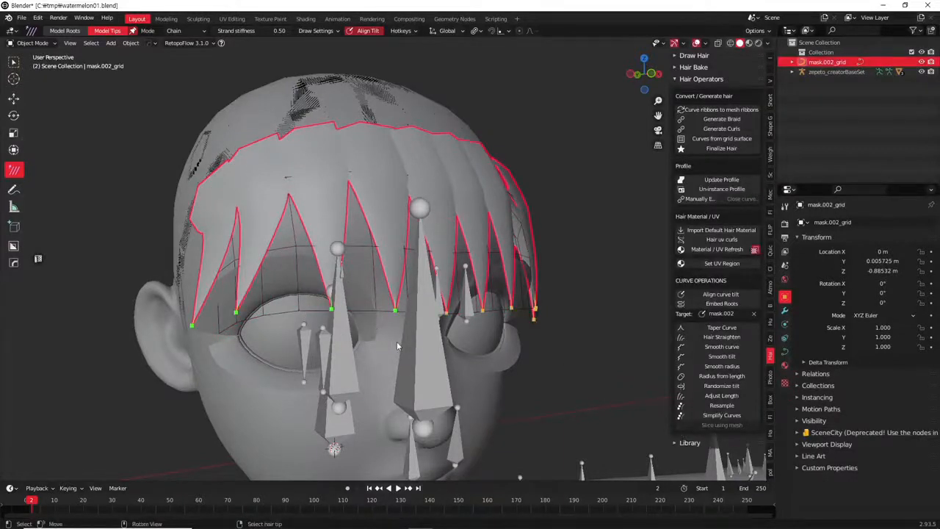
Select all strand tips, clear the selection, and pick only the third strand's tip above the eye
{"action": "key", "text": "a"}
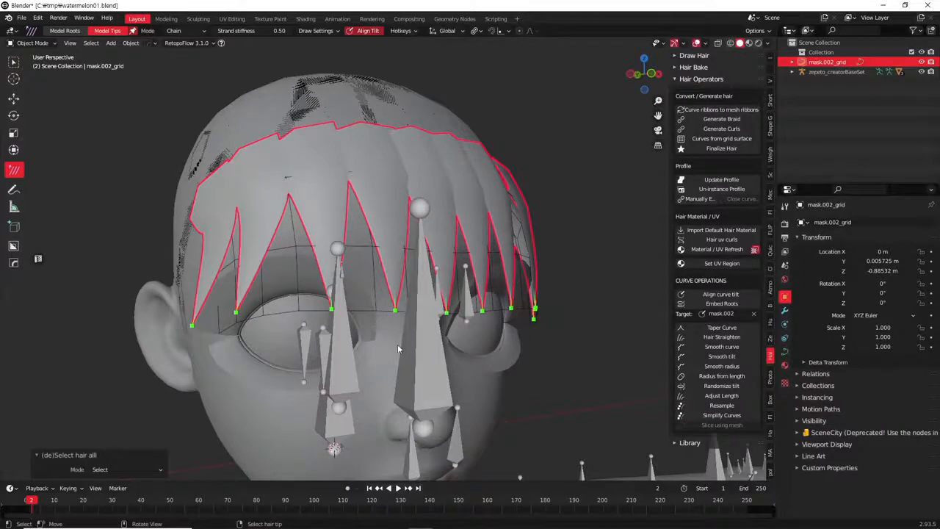
{"action": "key", "text": "a"}
{"action": "left_click", "coordinate": [351, 329]}
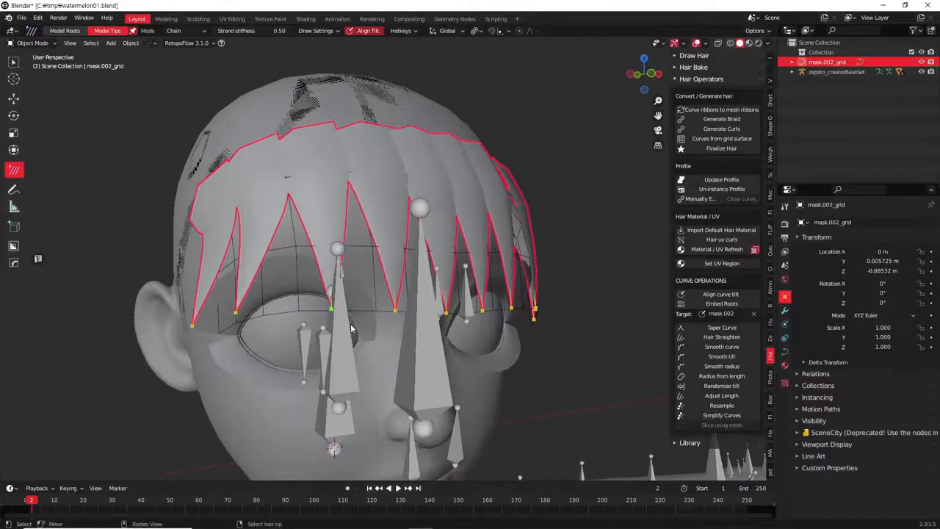
{"action": "middle_click_drag", "start_coordinate": [352, 327], "coordinate": [379, 306]}
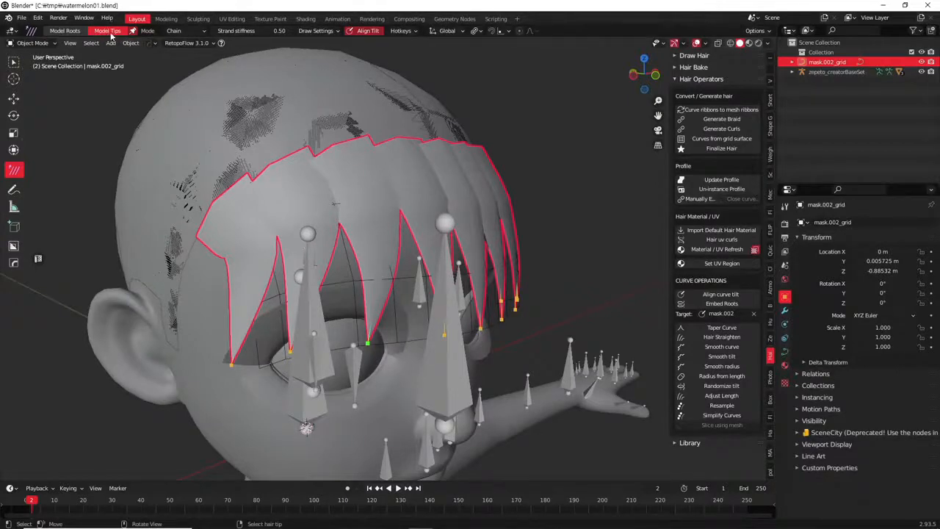
Switch hair modeling to strand roots and shift the second strand's root along the hairline, undoing the accidental move of the whole hair object
{"action": "left_click", "coordinate": [65, 31]}
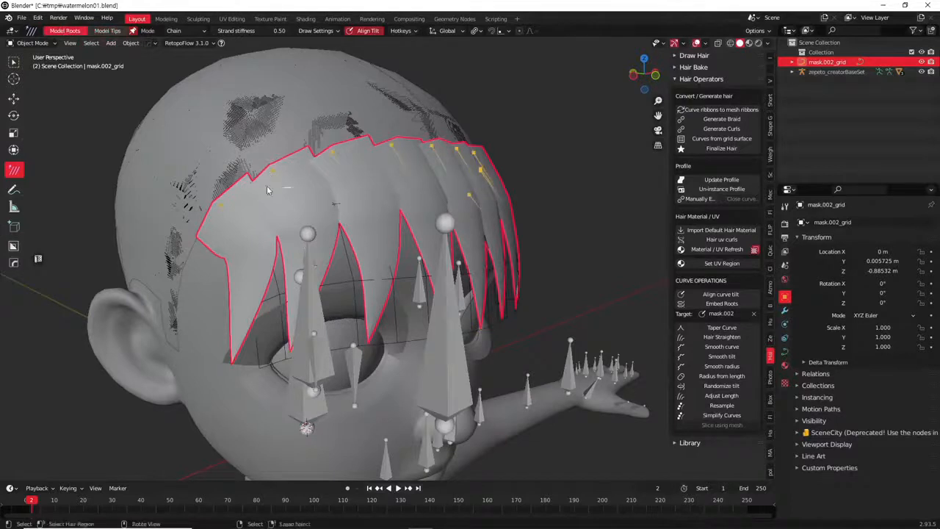
{"action": "left_click_drag", "start_coordinate": [295, 166], "coordinate": [306, 170], "text": "ctrl"}
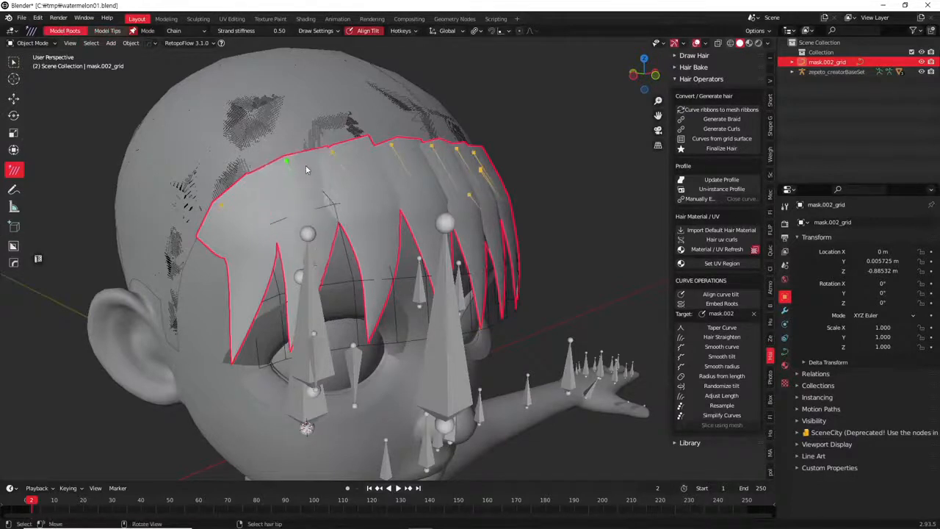
{"action": "key", "text": "ctrl+z"}
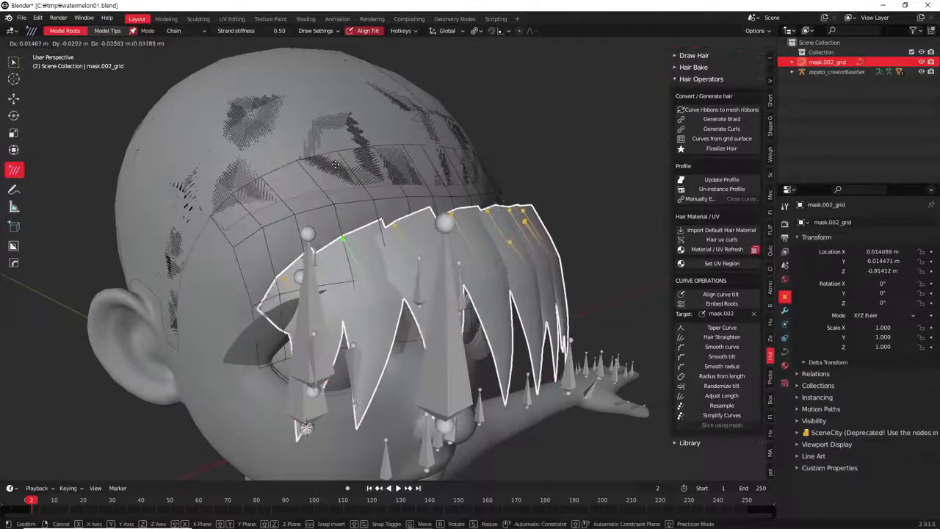
{"action": "key", "text": "ctrl+z"}
{"action": "key", "text": "ctrl+z"}
{"action": "key", "text": "ctrl+shift+z"}
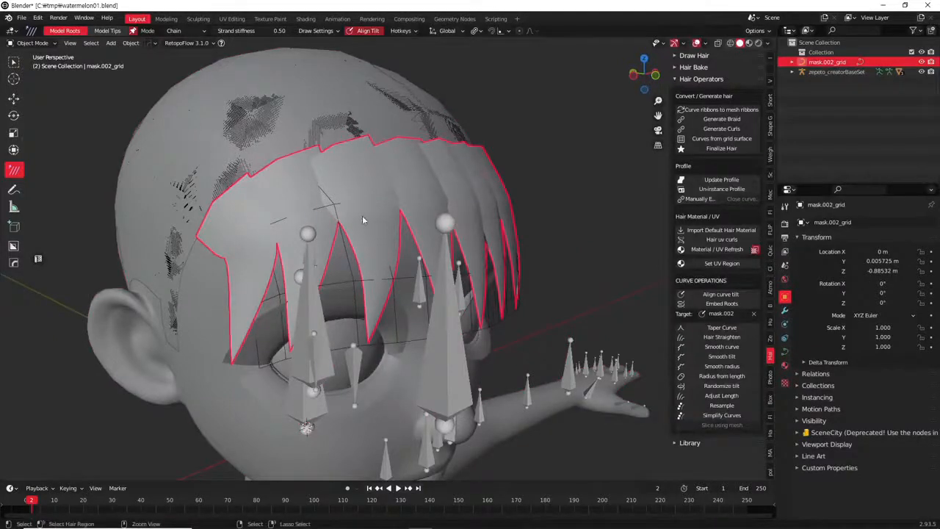
Clear the strand selection and select only the root of the outermost strand near the temple
{"action": "middle_click_drag", "start_coordinate": [449, 209], "coordinate": [307, 184]}
{"action": "left_click", "coordinate": [302, 160]}
{"action": "left_click", "coordinate": [319, 180]}
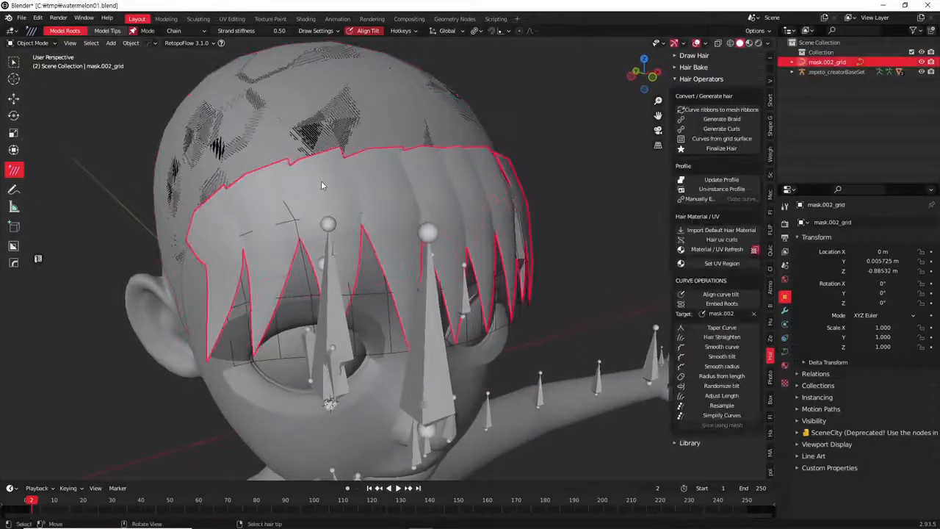
{"action": "mouse_move", "coordinate": [318, 179]}
{"action": "left_mouse_down", "text": "ctrl"}
{"action": "mouse_move", "coordinate": [308, 163]}
{"action": "mouse_move", "coordinate": [320, 191]}
{"action": "left_mouse_up", "text": "ctrl"}
{"action": "middle_click_drag", "start_coordinate": [320, 188], "coordinate": [479, 208]}
{"action": "key", "text": "a"}
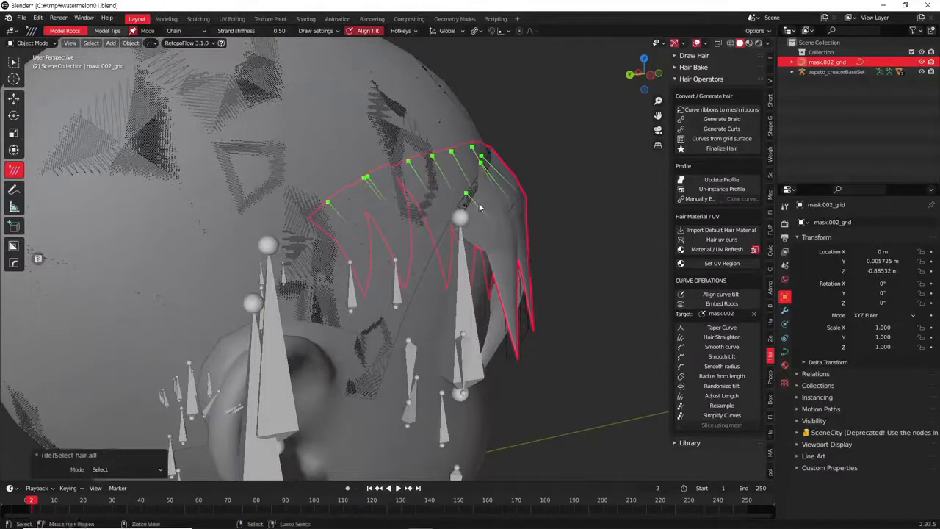
{"action": "left_click", "coordinate": [475, 195]}
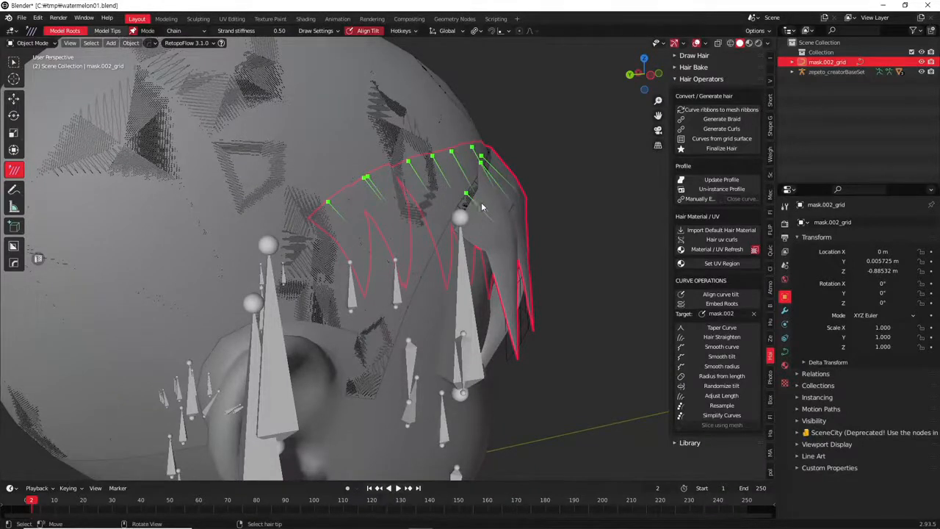
{"action": "key", "text": "alt+a"}
{"action": "left_click", "coordinate": [470, 195]}
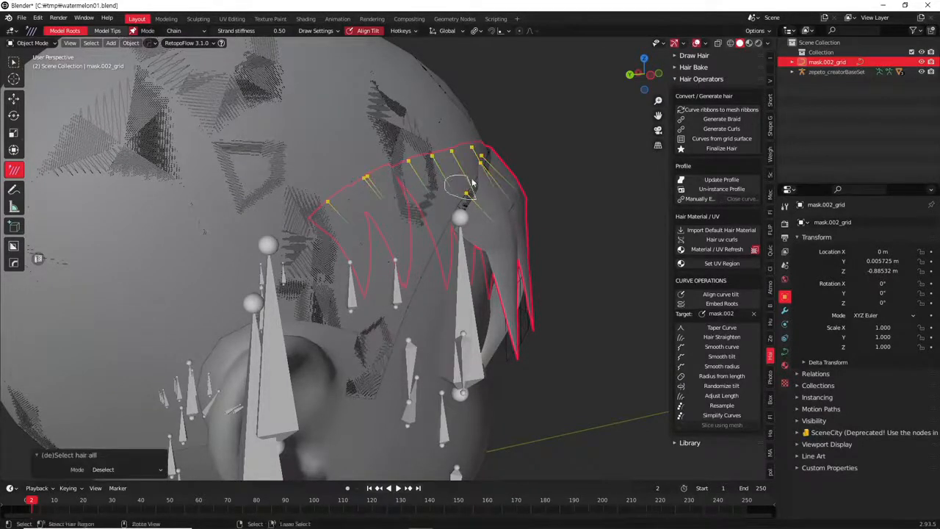
{"action": "middle_click_drag", "start_coordinate": [475, 204], "coordinate": [513, 216]}
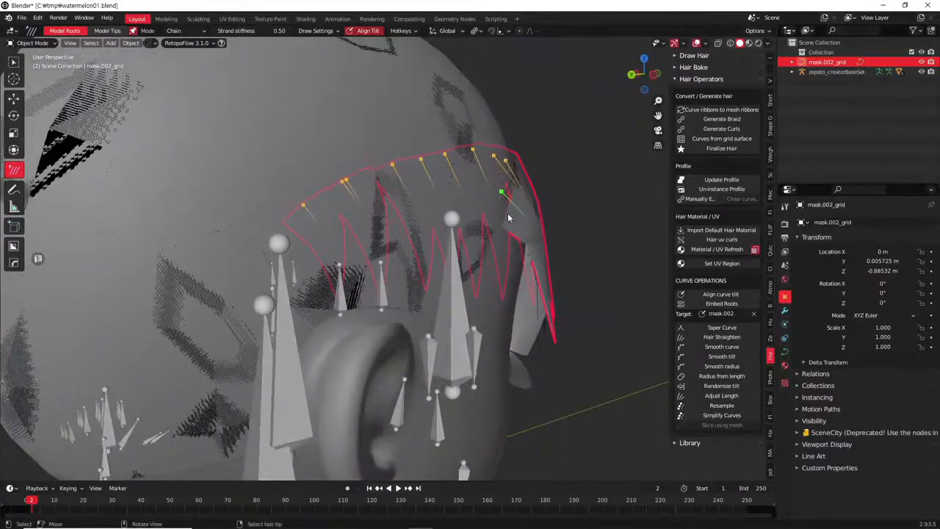
Select the second strand's root on the hairline instead of the outermost one
{"action": "middle_click_drag", "start_coordinate": [514, 218], "coordinate": [266, 249]}
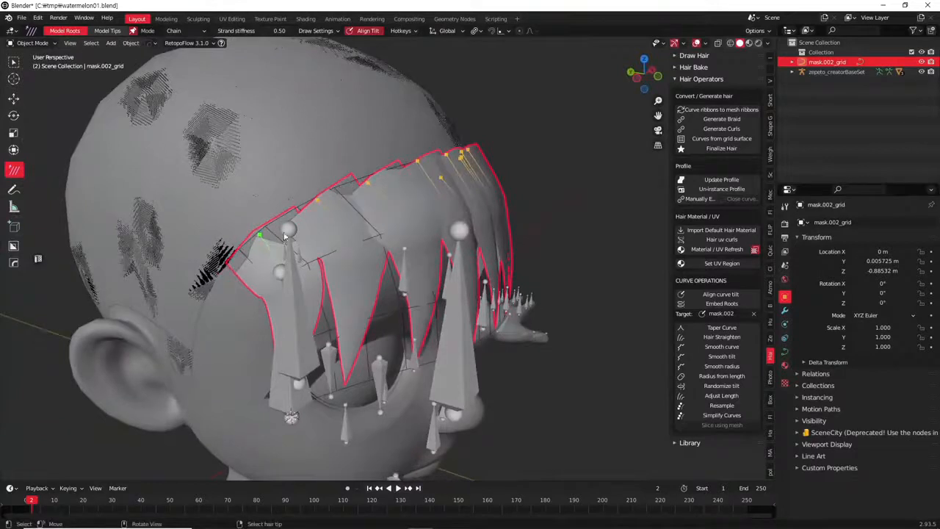
{"action": "left_click", "coordinate": [317, 200]}
{"action": "left_click_drag", "start_coordinate": [247, 227], "coordinate": [274, 249], "text": "ctrl+shift"}
{"action": "middle_click_drag", "start_coordinate": [311, 223], "coordinate": [350, 254]}
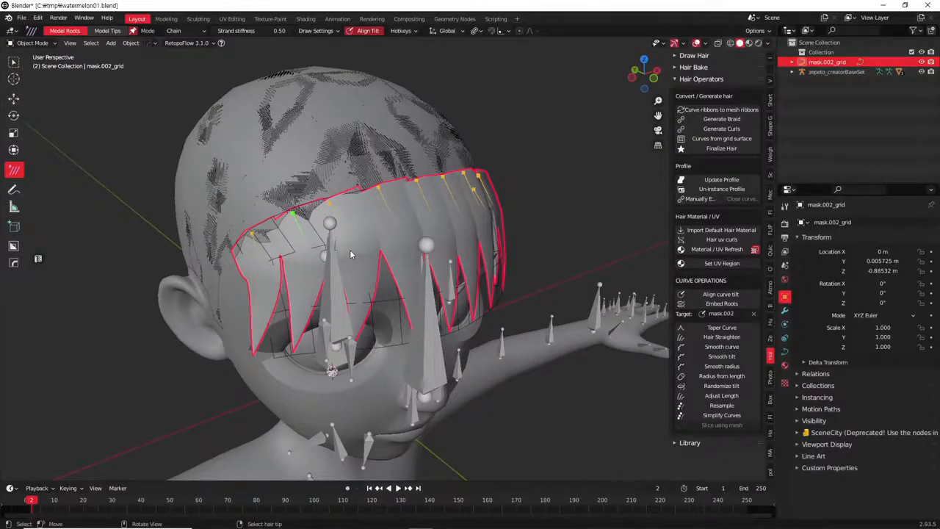
Delete the generated fringe curves object mask.002_grid
{"action": "left_click", "coordinate": [453, 306]}
{"action": "left_click", "coordinate": [440, 224]}
{"action": "left_click", "coordinate": [441, 223]}
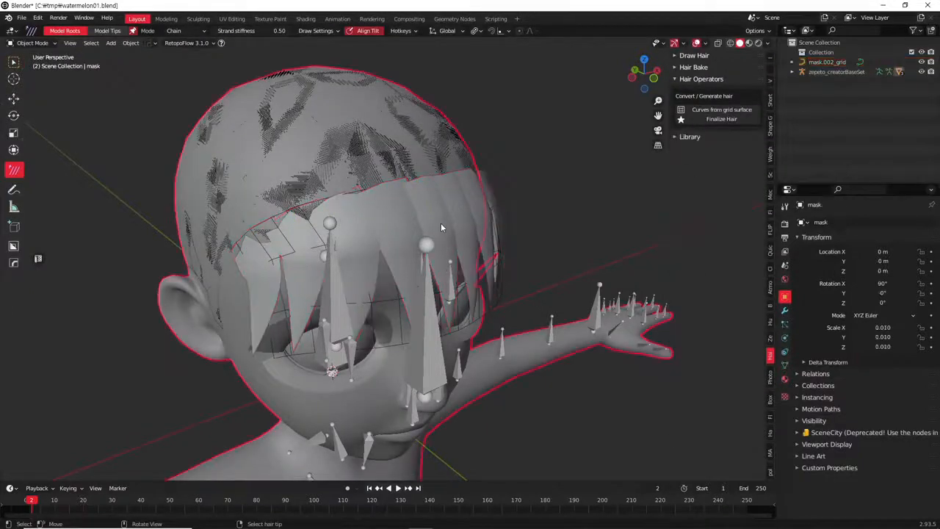
{"action": "left_click", "coordinate": [504, 235]}
{"action": "key", "text": "x"}
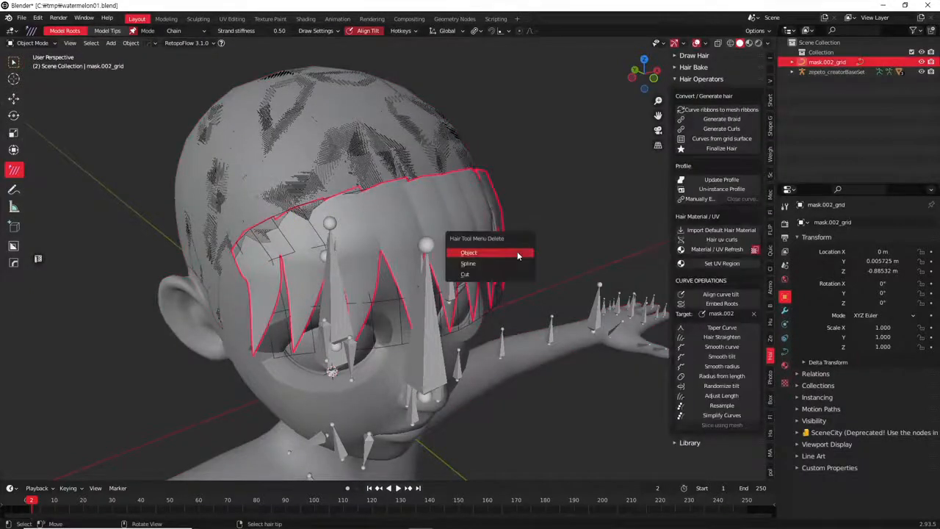
{"action": "left_click", "coordinate": [517, 251]}
Delete the front hair strip mesh mask.002 and select the scalp cap mask.001
{"action": "middle_click_drag", "start_coordinate": [479, 223], "coordinate": [511, 240]}
{"action": "left_click", "coordinate": [514, 250]}
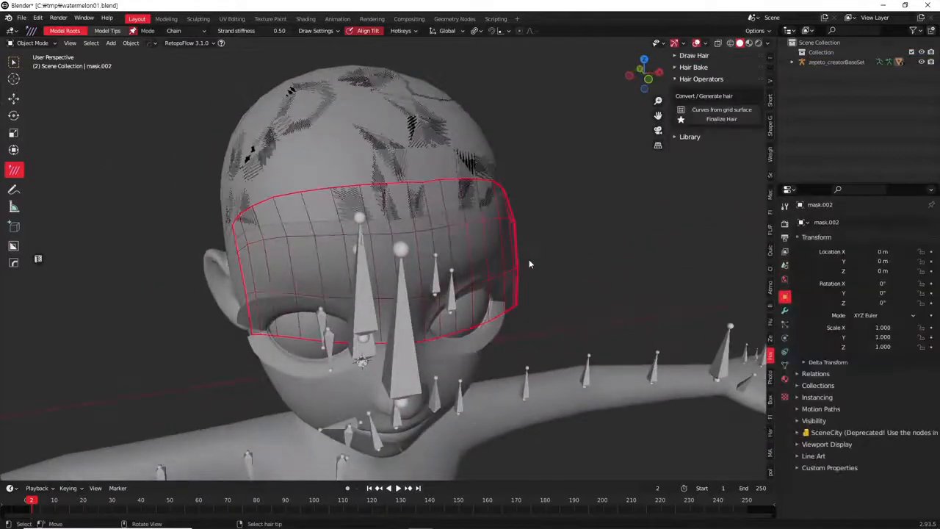
{"action": "key", "text": "x"}
{"action": "middle_click_drag", "start_coordinate": [532, 287], "coordinate": [548, 270]}
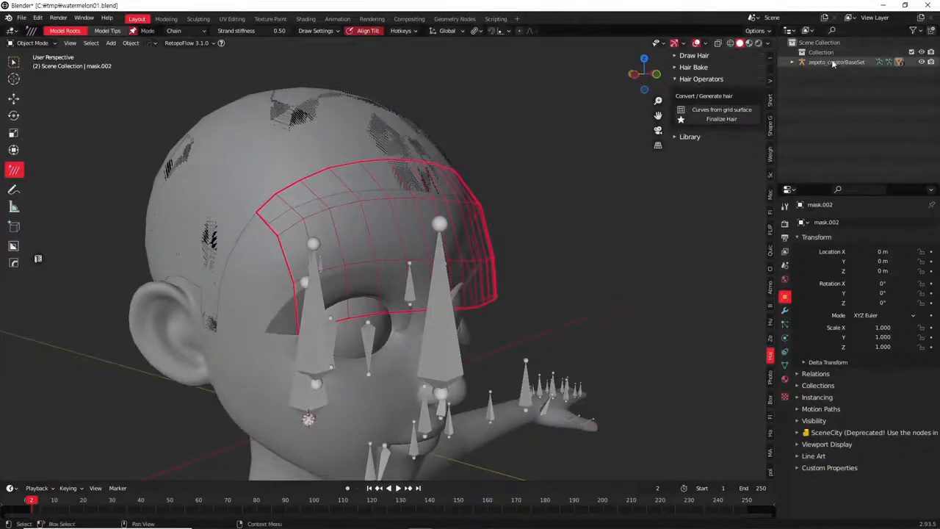
{"action": "left_click", "coordinate": [791, 64]}
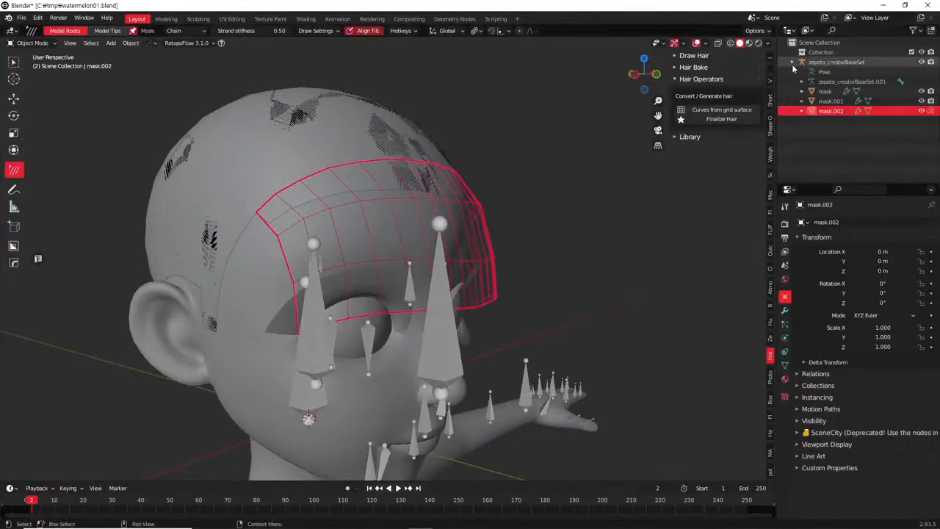
{"action": "left_click", "coordinate": [834, 119]}
{"action": "middle_click_drag", "start_coordinate": [602, 176], "coordinate": [406, 234]}
{"action": "left_click", "coordinate": [570, 246]}
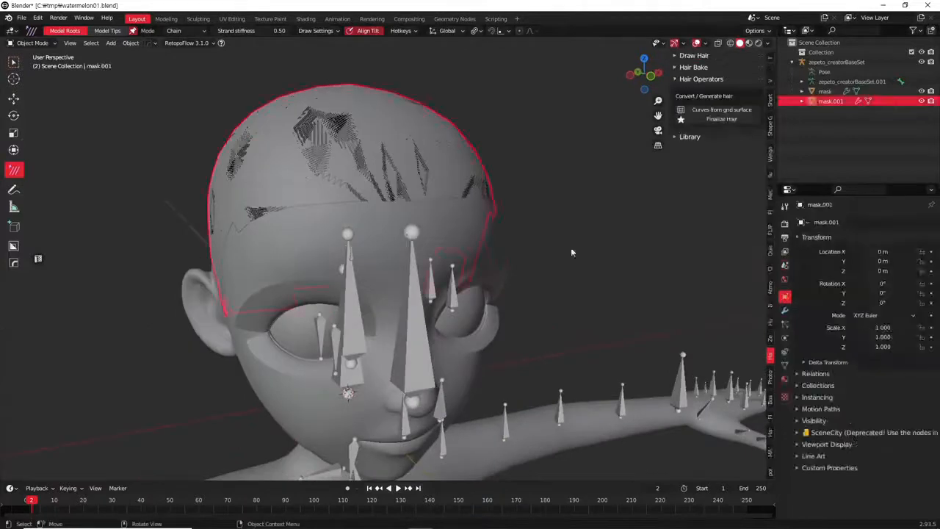
{"action": "middle_click_drag", "start_coordinate": [571, 246], "coordinate": [644, 288]}
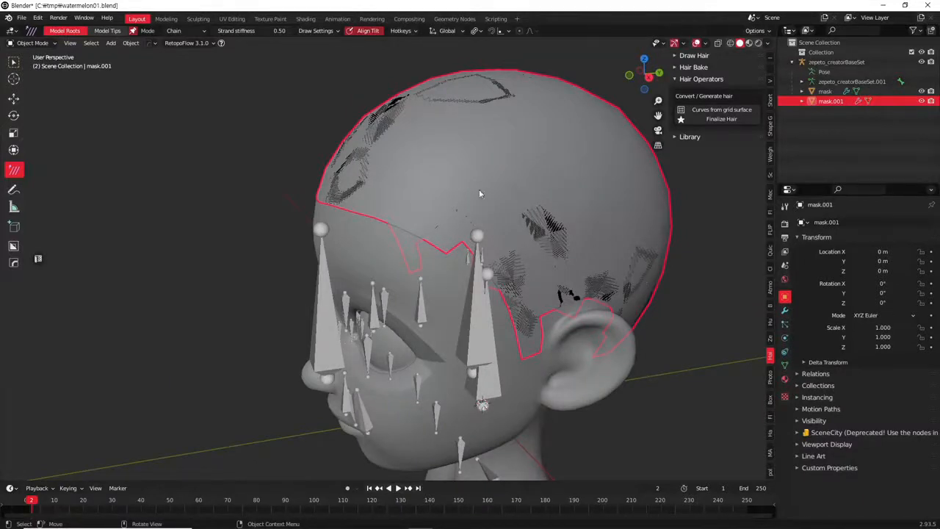
Scale all of the scalp cap's geometry to 0.967 in Edit Mode
{"action": "scroll", "coordinate": [575, 256], "scroll_direction": "down", "scroll_amount": 2}
{"action": "middle_click_drag", "start_coordinate": [575, 256], "coordinate": [531, 251]}
{"action": "scroll", "coordinate": [581, 287], "scroll_direction": "up", "scroll_amount": 5}
{"action": "scroll", "coordinate": [623, 274], "scroll_direction": "down", "scroll_amount": 2}
{"action": "key", "text": "Tab"}
{"action": "key", "text": "a"}
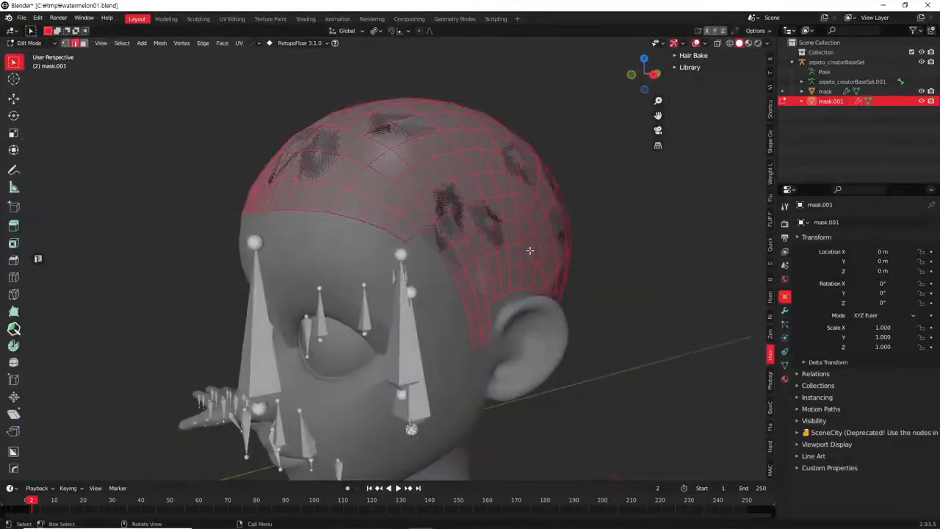
{"action": "key", "text": "s"}
{"action": "left_click", "coordinate": [661, 264]}
{"action": "middle_click_drag", "start_coordinate": [660, 264], "coordinate": [725, 17]}
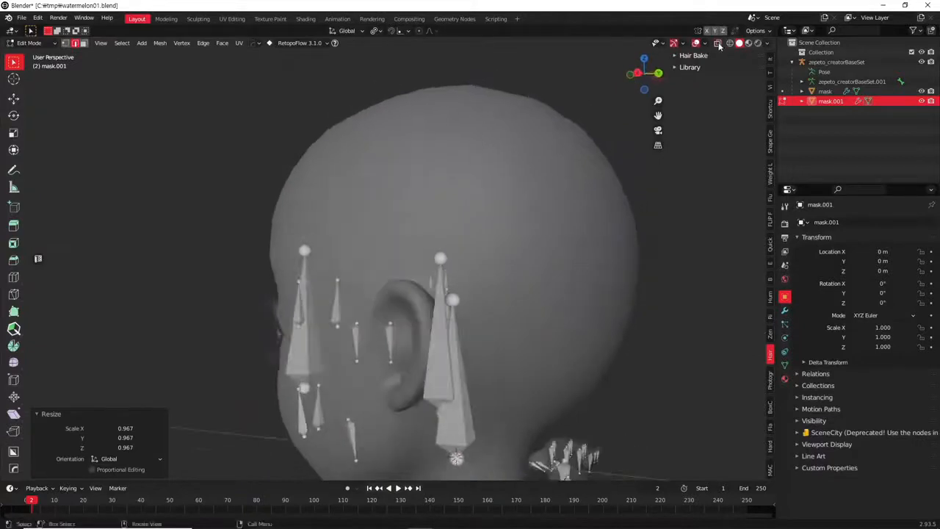
Turn on X-ray display, undo the scaling of the scalp cap and return to Object Mode
{"action": "left_click", "coordinate": [717, 43]}
{"action": "middle_click_drag", "start_coordinate": [554, 275], "coordinate": [608, 235]}
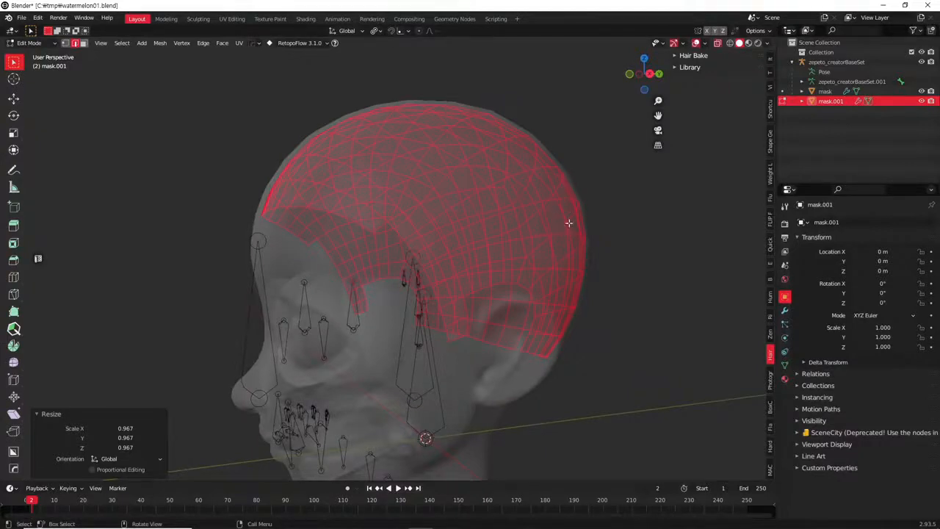
{"action": "key", "text": "ctrl+z"}
{"action": "key", "text": "Tab"}
{"action": "mouse_move", "coordinate": [583, 247]}
{"action": "middle_mouse_down"}
{"action": "mouse_move", "coordinate": [511, 279]}
{"action": "mouse_move", "coordinate": [566, 247]}
{"action": "middle_mouse_up"}
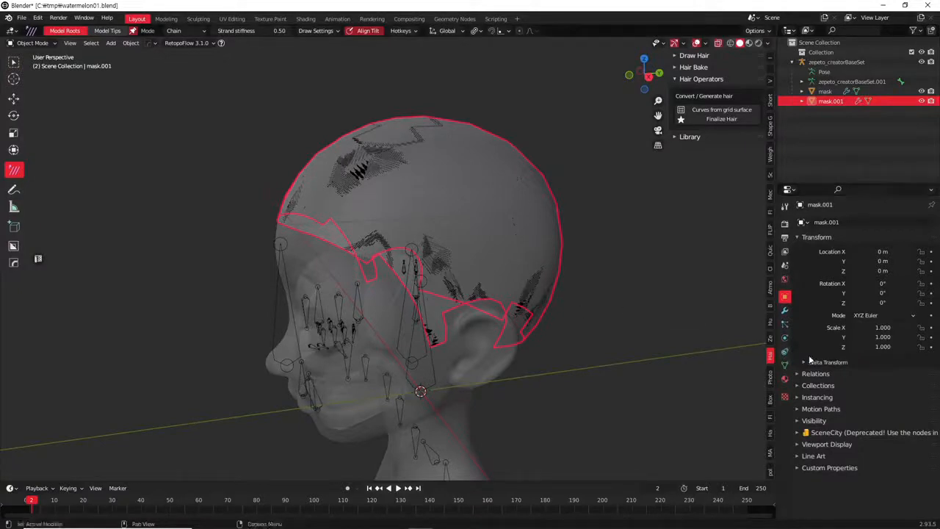
Add a Hair particle system to the scalp cap and set its number of hairs to 50
{"action": "left_click", "coordinate": [784, 324]}
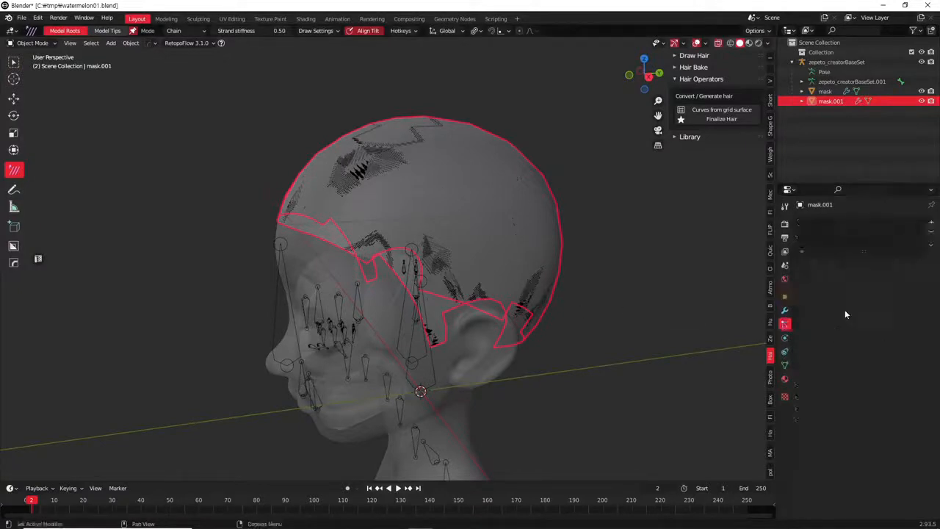
{"action": "left_click", "coordinate": [931, 223]}
{"action": "left_click", "coordinate": [898, 278]}
{"action": "middle_click_drag", "start_coordinate": [735, 292], "coordinate": [618, 292]}
{"action": "left_click", "coordinate": [900, 318]}
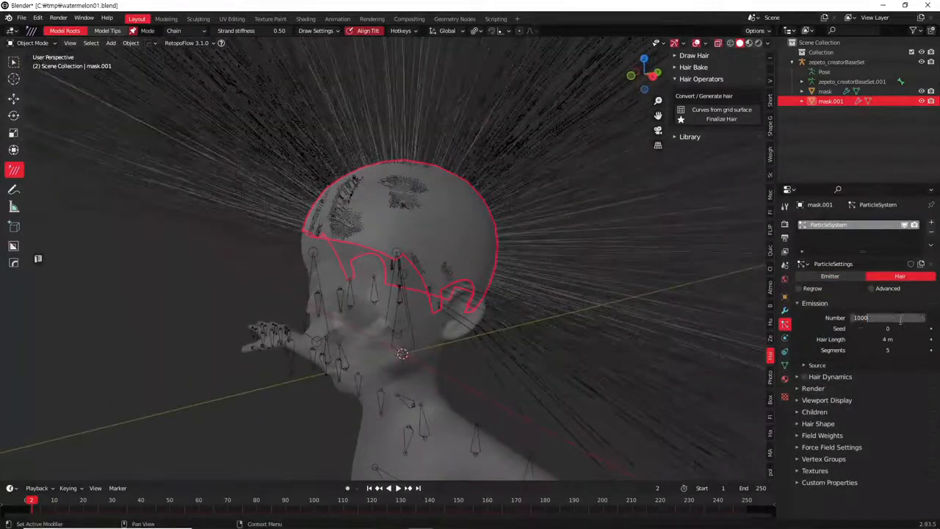
{"action": "type", "text": "50"}
{"action": "key", "text": "Return"}
Shorten the particle hair length to 0.14 m
{"action": "middle_click_drag", "start_coordinate": [497, 260], "coordinate": [563, 241]}
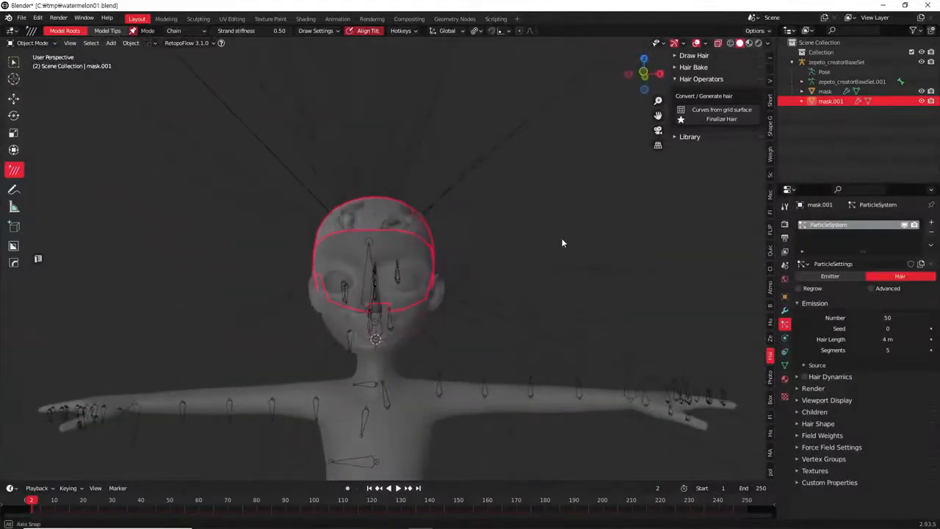
{"action": "left_click_drag", "start_coordinate": [887, 339], "coordinate": [857, 338]}
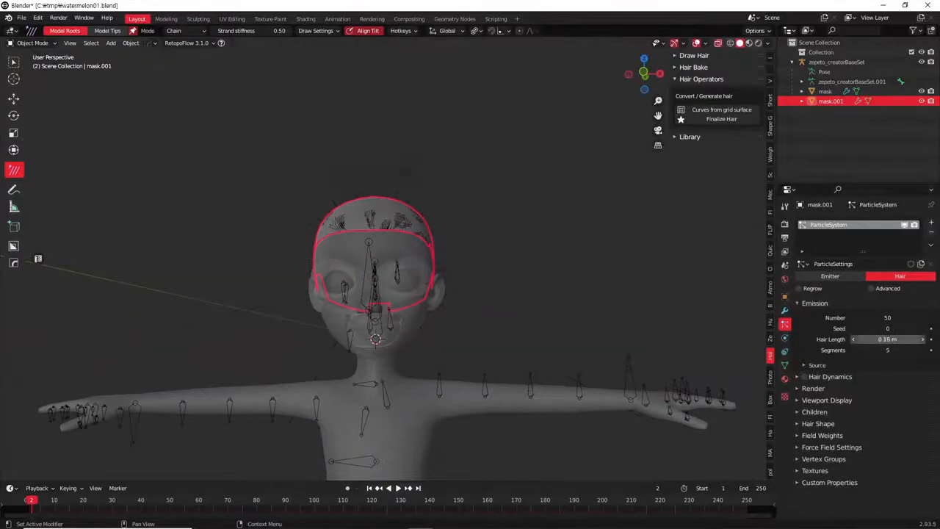
{"action": "middle_click_drag", "start_coordinate": [678, 280], "coordinate": [583, 301]}
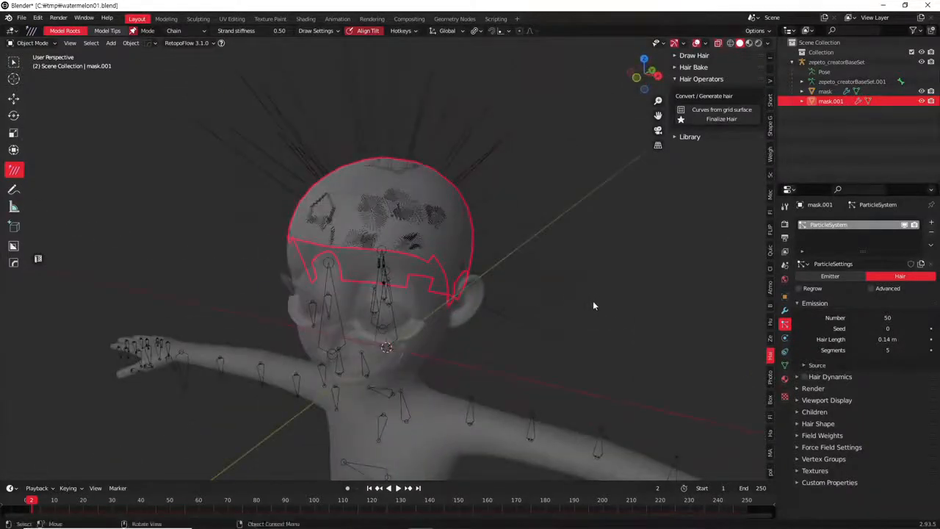
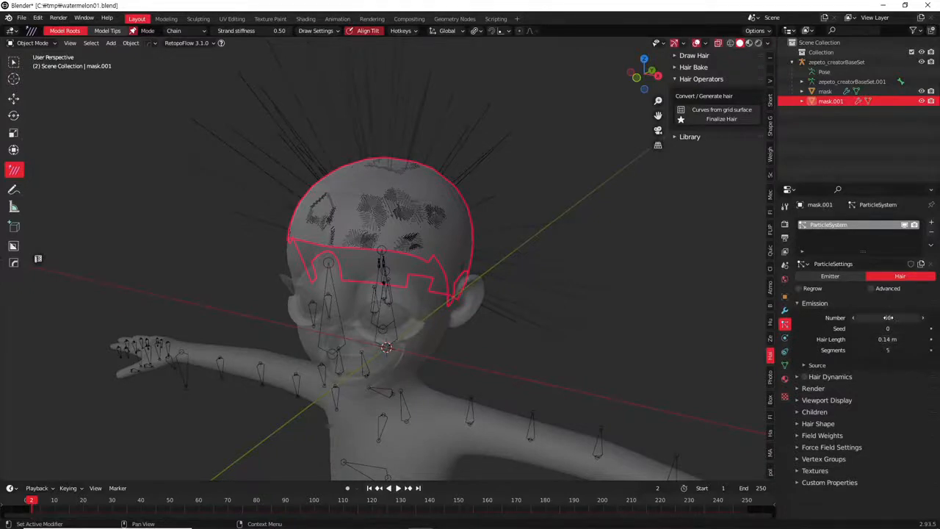
Try a hair count of 0 on the particle system and restore it to 50
{"action": "left_click", "coordinate": [888, 317]}
{"action": "type", "text": "0"}
{"action": "key", "text": "Return"}
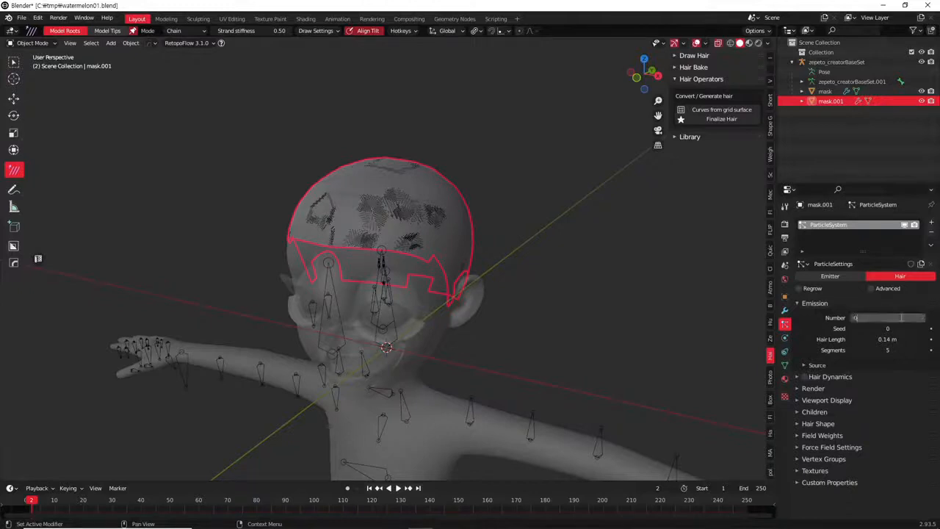
{"action": "middle_click_drag", "start_coordinate": [543, 330], "coordinate": [556, 290]}
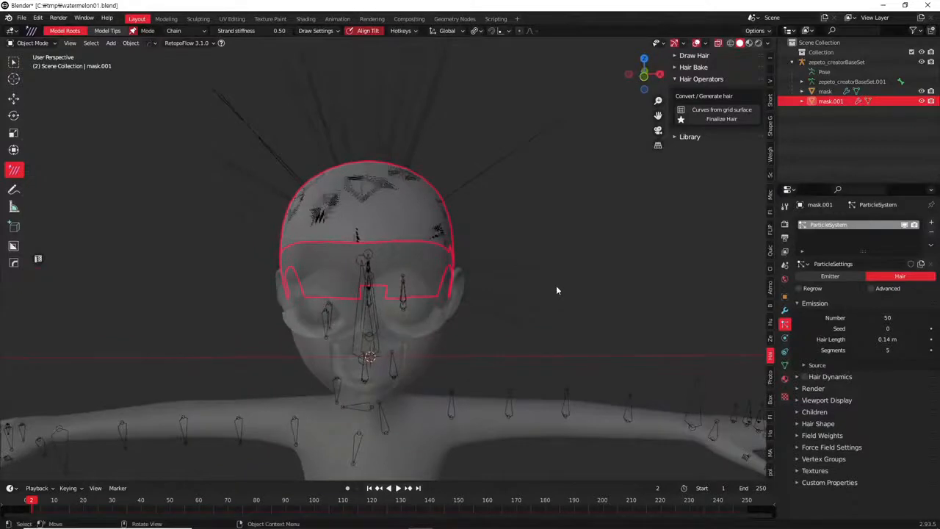
{"action": "middle_click_drag", "start_coordinate": [555, 290], "coordinate": [541, 297]}
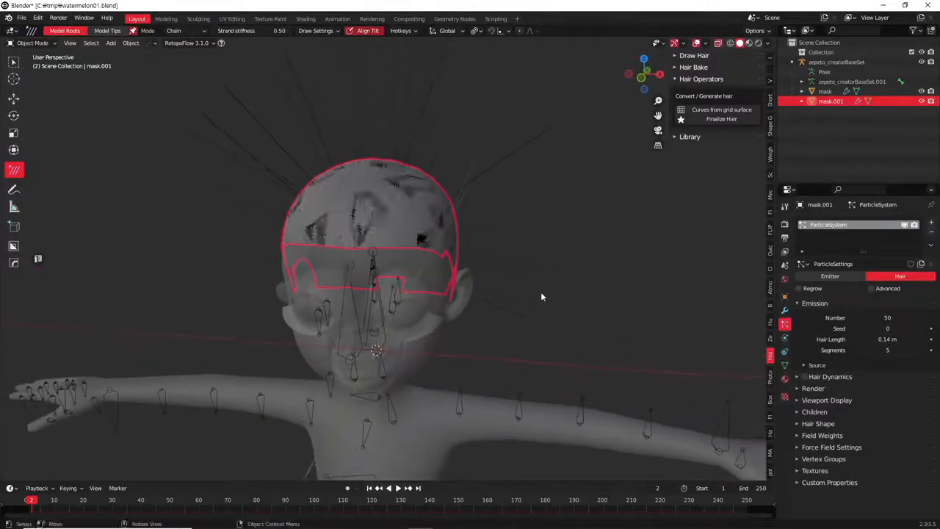
Switch the scalp cap to Particle Edit in right side view and enlarge the Comb brush radius to 121 px
{"action": "middle_click_drag", "start_coordinate": [464, 287], "coordinate": [477, 281]}
{"action": "key", "text": "ctrl+Tab"}
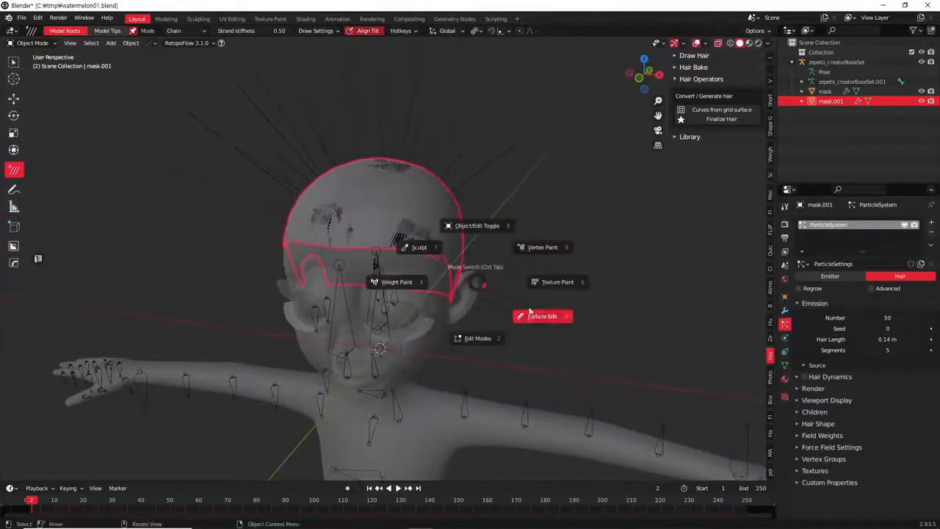
{"action": "left_click", "coordinate": [539, 316]}
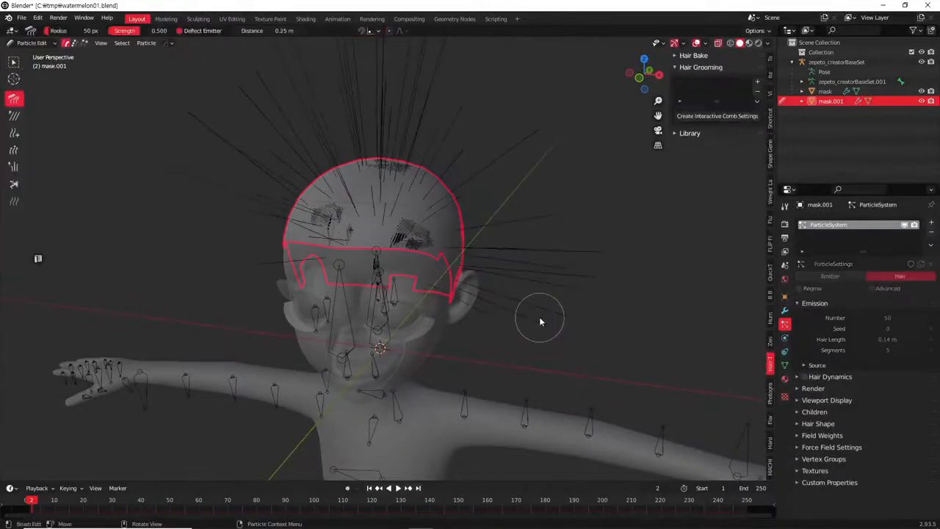
{"action": "middle_click_drag", "start_coordinate": [484, 274], "coordinate": [394, 244]}
{"action": "key", "text": "KP_1"}
{"action": "key", "text": "KP_3"}
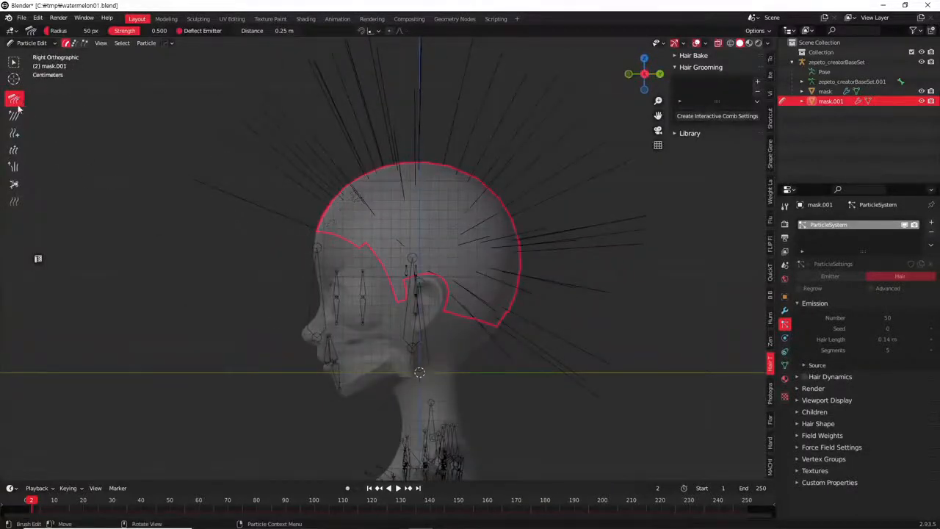
{"action": "key", "text": "f"}
{"action": "left_click", "coordinate": [373, 245]}
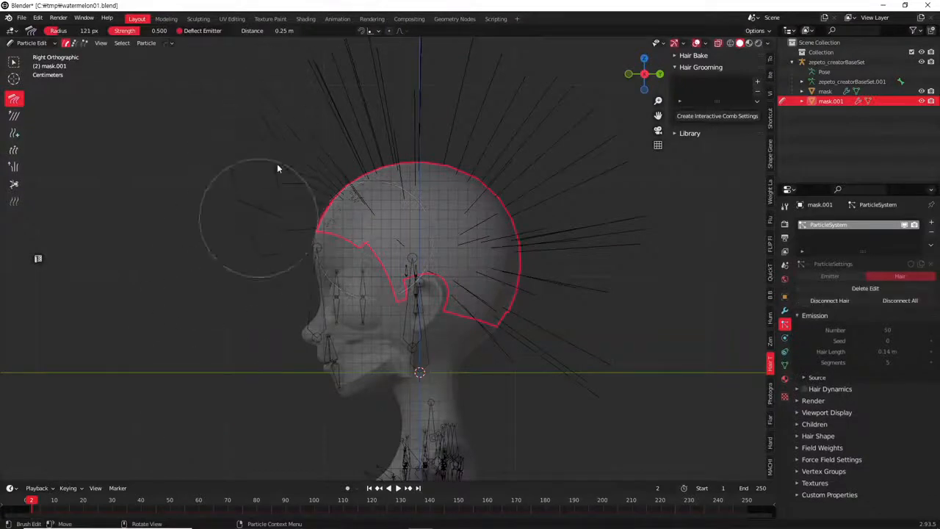
Comb the front hairs forward and down over the forehead in the side view
{"action": "left_click_drag", "start_coordinate": [237, 205], "coordinate": [269, 348]}
{"action": "mouse_move", "coordinate": [293, 241]}
{"action": "left_mouse_down"}
{"action": "mouse_move", "coordinate": [315, 271]}
{"action": "mouse_move", "coordinate": [276, 409]}
{"action": "left_mouse_up"}
{"action": "left_click_drag", "start_coordinate": [294, 128], "coordinate": [254, 221]}
{"action": "left_click_drag", "start_coordinate": [258, 187], "coordinate": [252, 391]}
{"action": "left_click_drag", "start_coordinate": [228, 259], "coordinate": [235, 382]}
{"action": "scroll", "coordinate": [309, 323], "scroll_direction": "up", "scroll_amount": 2}
{"action": "middle_click_drag", "start_coordinate": [310, 324], "coordinate": [411, 334], "text": "shift"}
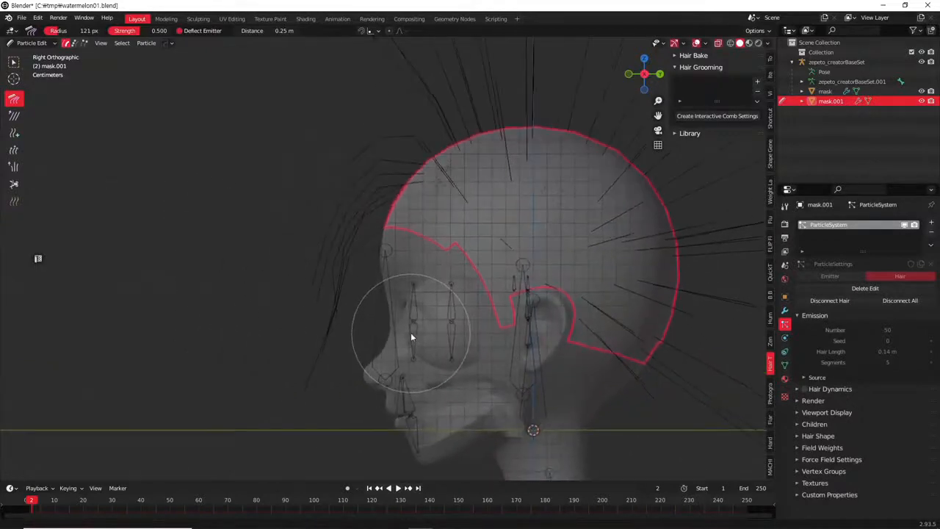
{"action": "mouse_move", "coordinate": [338, 210]}
{"action": "left_mouse_down"}
{"action": "mouse_move", "coordinate": [327, 316]}
{"action": "mouse_move", "coordinate": [343, 402]}
{"action": "left_mouse_up"}
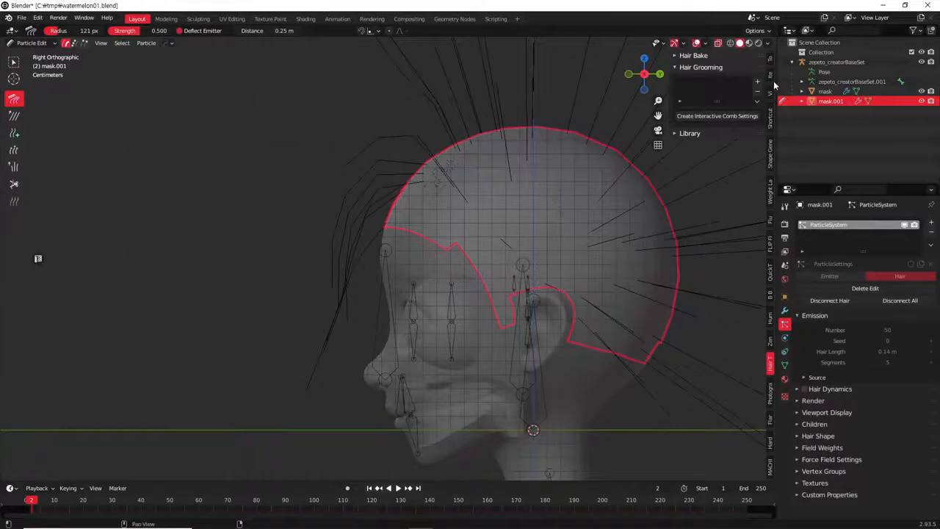
Turn off Deflect Emitter for the Comb brush and comb the front hairs in toward the face
{"action": "left_click", "coordinate": [784, 206]}
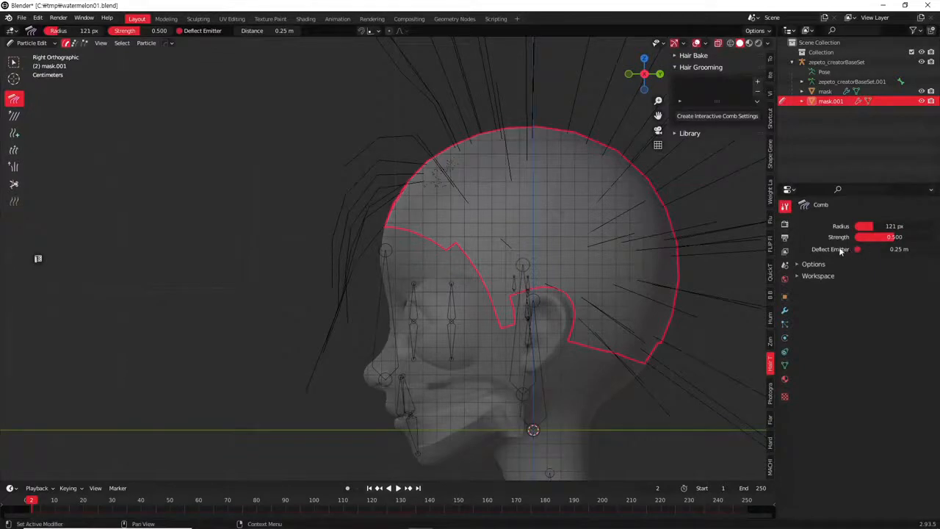
{"action": "left_click", "coordinate": [858, 249]}
{"action": "left_click_drag", "start_coordinate": [328, 391], "coordinate": [356, 377]}
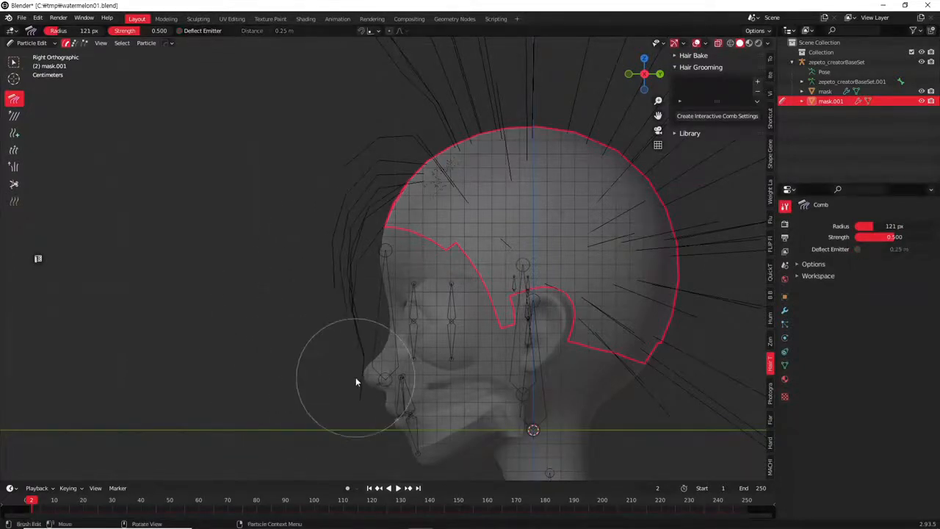
{"action": "mouse_move", "coordinate": [363, 332]}
{"action": "left_mouse_down"}
{"action": "mouse_move", "coordinate": [360, 272]}
{"action": "mouse_move", "coordinate": [380, 325]}
{"action": "mouse_move", "coordinate": [360, 275]}
{"action": "mouse_move", "coordinate": [362, 373]}
{"action": "mouse_move", "coordinate": [372, 374]}
{"action": "mouse_move", "coordinate": [408, 283]}
{"action": "mouse_move", "coordinate": [334, 338]}
{"action": "mouse_move", "coordinate": [343, 348]}
{"action": "mouse_move", "coordinate": [444, 351]}
{"action": "left_mouse_up"}
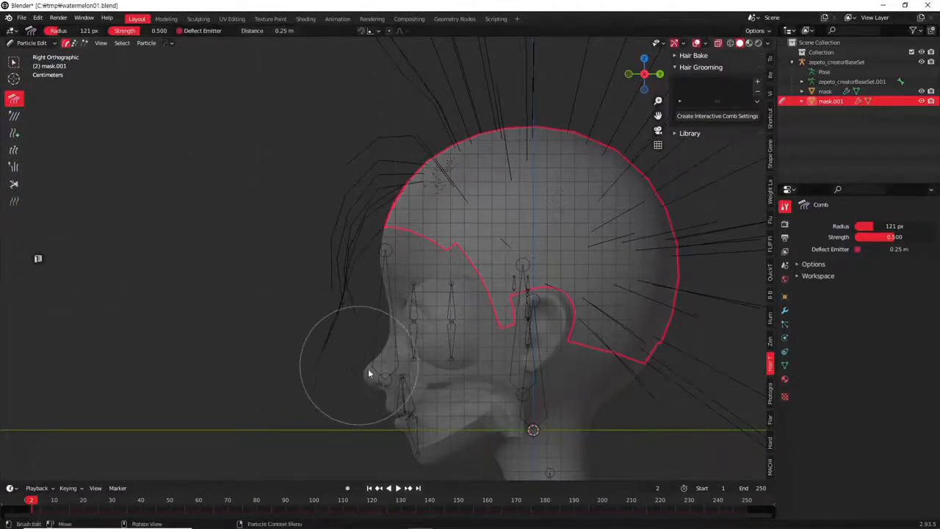
{"action": "left_click", "coordinate": [857, 250]}
{"action": "left_click_drag", "start_coordinate": [356, 403], "coordinate": [372, 287]}
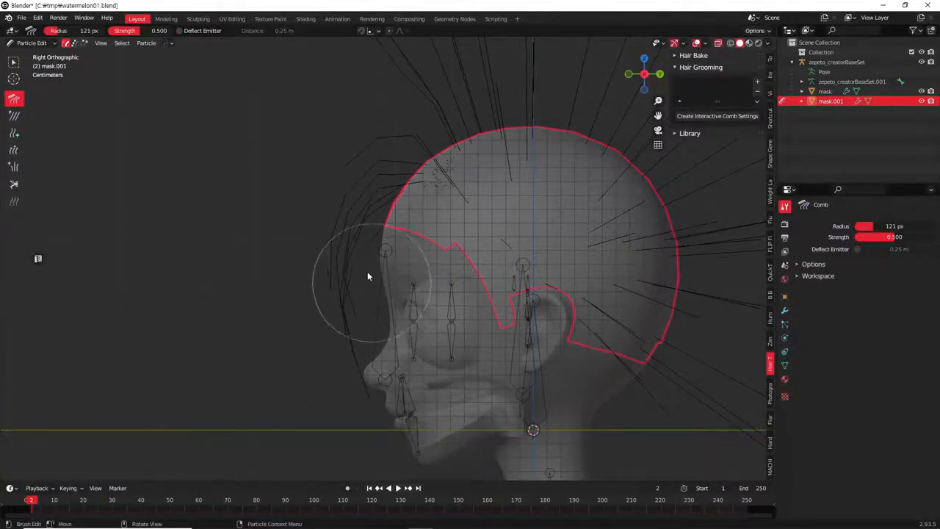
Comb the crown and rear hairs backward and down over the back of the head
{"action": "scroll", "coordinate": [461, 217], "scroll_direction": "down", "scroll_amount": 1}
{"action": "middle_click_drag", "start_coordinate": [454, 218], "coordinate": [376, 285], "text": "shift"}
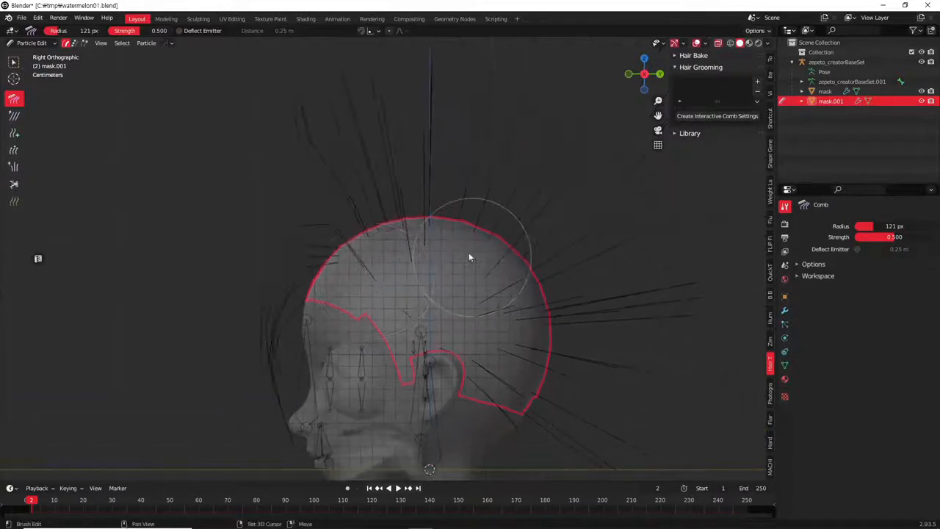
{"action": "scroll", "coordinate": [455, 252], "scroll_direction": "down", "scroll_amount": 1}
{"action": "middle_click_drag", "start_coordinate": [452, 253], "coordinate": [408, 259], "text": "shift"}
{"action": "mouse_move", "coordinate": [297, 173]}
{"action": "left_mouse_down"}
{"action": "mouse_move", "coordinate": [430, 175]}
{"action": "mouse_move", "coordinate": [565, 218]}
{"action": "left_mouse_up"}
{"action": "mouse_move", "coordinate": [344, 135]}
{"action": "left_mouse_down"}
{"action": "mouse_move", "coordinate": [558, 256]}
{"action": "mouse_move", "coordinate": [629, 436]}
{"action": "mouse_move", "coordinate": [563, 405]}
{"action": "mouse_move", "coordinate": [597, 375]}
{"action": "left_mouse_up"}
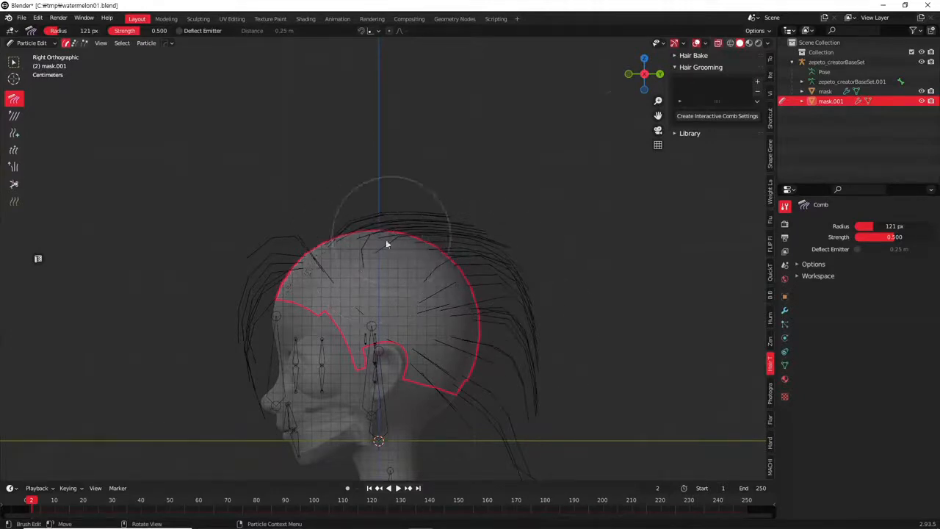
Turn Deflect Emitter back on and comb the rear hairs down toward the neck
{"action": "left_click", "coordinate": [857, 249]}
{"action": "mouse_move", "coordinate": [389, 242]}
{"action": "left_mouse_down"}
{"action": "mouse_move", "coordinate": [422, 242]}
{"action": "mouse_move", "coordinate": [430, 231]}
{"action": "mouse_move", "coordinate": [496, 323]}
{"action": "left_mouse_up"}
{"action": "middle_click_drag", "start_coordinate": [520, 344], "coordinate": [511, 268], "text": "shift"}
{"action": "left_click_drag", "start_coordinate": [528, 275], "coordinate": [481, 441]}
{"action": "mouse_move", "coordinate": [516, 410]}
{"action": "left_mouse_down"}
{"action": "mouse_move", "coordinate": [478, 476]}
{"action": "mouse_move", "coordinate": [419, 449]}
{"action": "mouse_move", "coordinate": [452, 413]}
{"action": "mouse_move", "coordinate": [452, 479]}
{"action": "left_mouse_up"}
View the head from behind and comb the hairs beside the character's left ear down toward the shoulder
{"action": "middle_click_drag", "start_coordinate": [452, 479], "coordinate": [415, 354]}
{"action": "left_click_drag", "start_coordinate": [286, 301], "coordinate": [302, 448]}
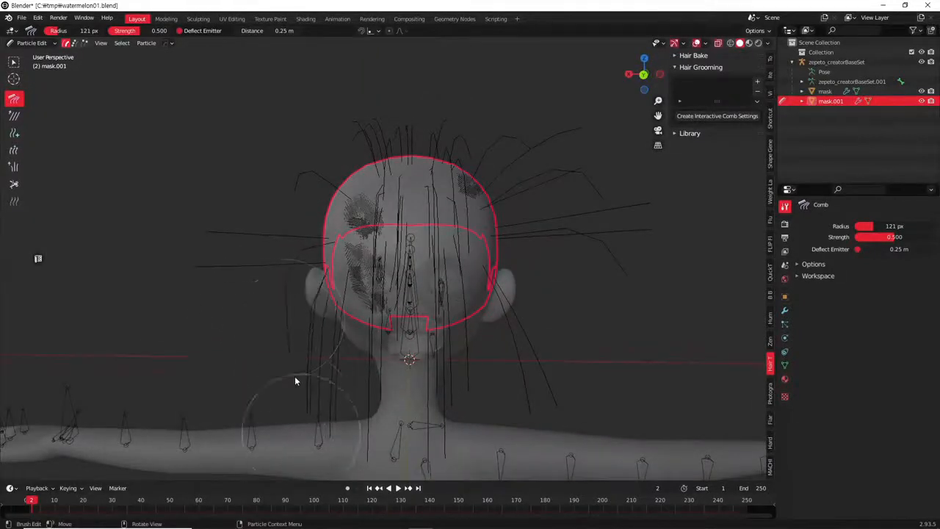
{"action": "left_click_drag", "start_coordinate": [291, 279], "coordinate": [284, 368]}
{"action": "mouse_move", "coordinate": [259, 220]}
{"action": "left_mouse_down"}
{"action": "mouse_move", "coordinate": [251, 416]}
{"action": "mouse_move", "coordinate": [285, 441]}
{"action": "left_mouse_up"}
{"action": "left_click_drag", "start_coordinate": [279, 330], "coordinate": [318, 474]}
Comb the hairs on the character's right side down and inward toward the neck
{"action": "mouse_move", "coordinate": [534, 360]}
{"action": "left_mouse_down"}
{"action": "mouse_move", "coordinate": [506, 455]}
{"action": "mouse_move", "coordinate": [464, 452]}
{"action": "mouse_move", "coordinate": [462, 417]}
{"action": "left_mouse_up"}
{"action": "middle_click_drag", "start_coordinate": [514, 330], "coordinate": [586, 195]}
{"action": "left_click_drag", "start_coordinate": [585, 196], "coordinate": [599, 461]}
{"action": "mouse_move", "coordinate": [569, 434]}
{"action": "left_mouse_down"}
{"action": "mouse_move", "coordinate": [532, 480]}
{"action": "mouse_move", "coordinate": [527, 415]}
{"action": "left_mouse_up"}
{"action": "mouse_move", "coordinate": [541, 201]}
{"action": "left_mouse_down"}
{"action": "mouse_move", "coordinate": [522, 382]}
{"action": "mouse_move", "coordinate": [491, 426]}
{"action": "left_mouse_up"}
Comb the raised hairs above the ear down closer to the scalp, undoing a stray stroke
{"action": "middle_click_drag", "start_coordinate": [328, 169], "coordinate": [287, 218]}
{"action": "scroll", "coordinate": [330, 181], "scroll_direction": "up", "scroll_amount": 3}
{"action": "middle_click_drag", "start_coordinate": [330, 180], "coordinate": [379, 186]}
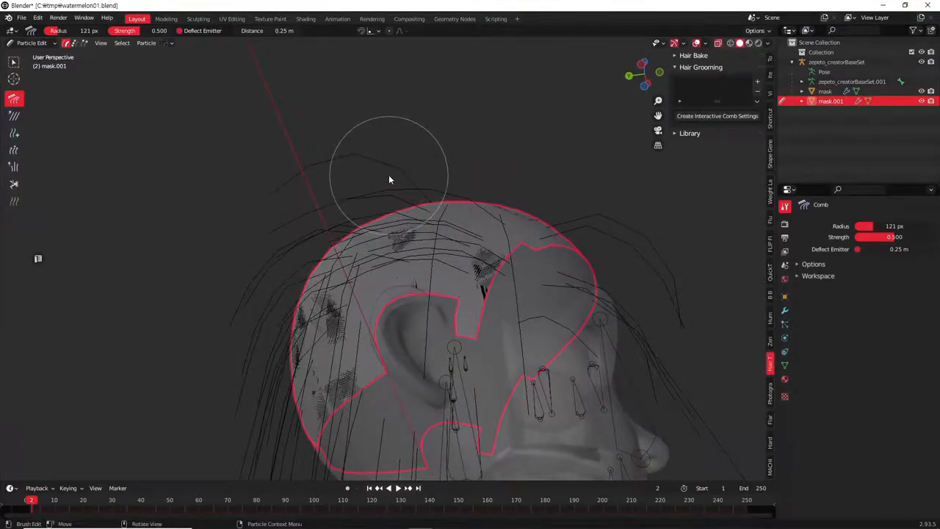
{"action": "middle_click_drag", "start_coordinate": [389, 174], "coordinate": [393, 175]}
{"action": "mouse_move", "coordinate": [384, 164]}
{"action": "left_mouse_down"}
{"action": "mouse_move", "coordinate": [355, 194]}
{"action": "mouse_move", "coordinate": [397, 227]}
{"action": "left_mouse_up"}
{"action": "key", "text": "ctrl+z"}
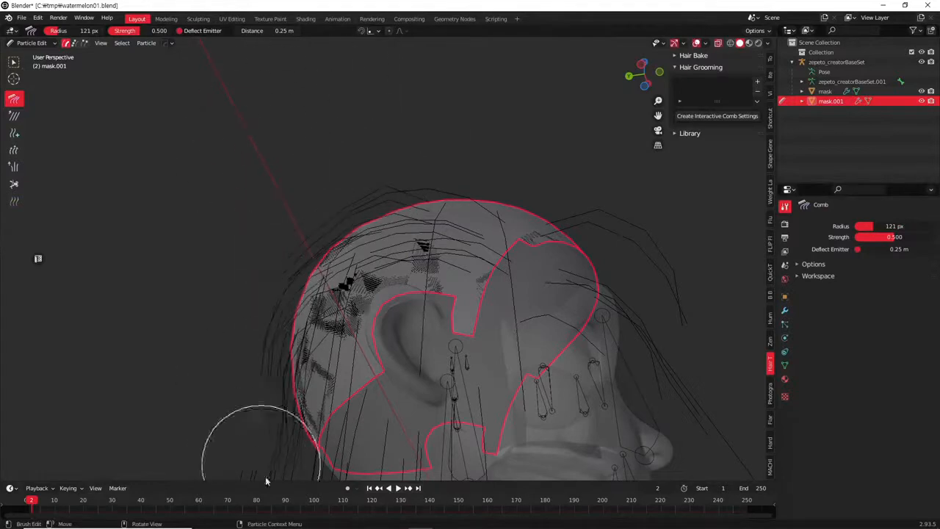
Comb the rear hairs down and in toward the neck on both sides of the head
{"action": "middle_click_drag", "start_coordinate": [341, 298], "coordinate": [481, 193], "text": "shift"}
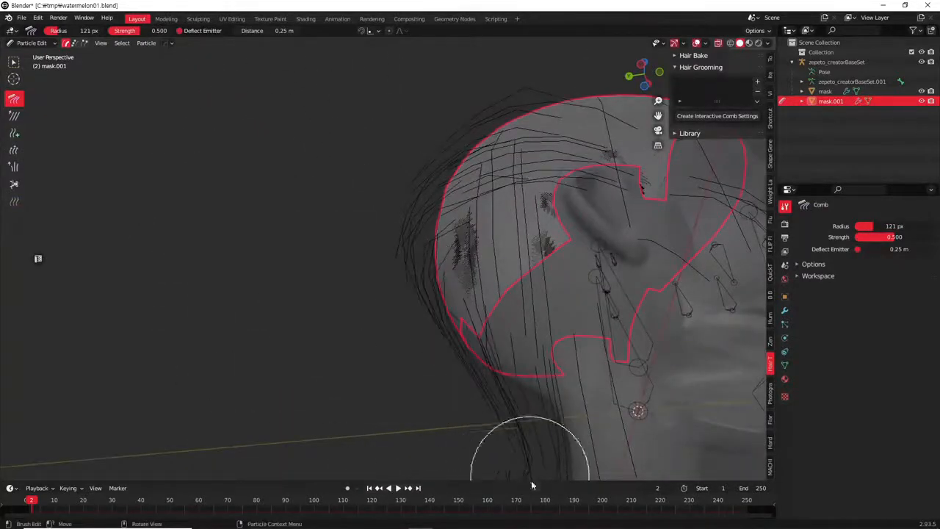
{"action": "mouse_move", "coordinate": [463, 340]}
{"action": "left_mouse_down"}
{"action": "mouse_move", "coordinate": [391, 248]}
{"action": "mouse_move", "coordinate": [466, 506]}
{"action": "mouse_move", "coordinate": [482, 401]}
{"action": "left_mouse_up"}
{"action": "mouse_move", "coordinate": [457, 285]}
{"action": "middle_mouse_down"}
{"action": "mouse_move", "coordinate": [514, 357]}
{"action": "mouse_move", "coordinate": [541, 357]}
{"action": "mouse_move", "coordinate": [527, 379]}
{"action": "mouse_move", "coordinate": [435, 332]}
{"action": "mouse_move", "coordinate": [416, 311]}
{"action": "mouse_move", "coordinate": [353, 449]}
{"action": "middle_mouse_up"}
{"action": "mouse_move", "coordinate": [259, 331]}
{"action": "left_mouse_down"}
{"action": "mouse_move", "coordinate": [264, 361]}
{"action": "mouse_move", "coordinate": [443, 346]}
{"action": "mouse_move", "coordinate": [396, 445]}
{"action": "mouse_move", "coordinate": [396, 354]}
{"action": "left_mouse_up"}
{"action": "mouse_move", "coordinate": [396, 354]}
{"action": "middle_mouse_down"}
{"action": "mouse_move", "coordinate": [387, 357]}
{"action": "mouse_move", "coordinate": [294, 199]}
{"action": "mouse_move", "coordinate": [290, 235]}
{"action": "mouse_move", "coordinate": [342, 314]}
{"action": "mouse_move", "coordinate": [293, 147]}
{"action": "mouse_move", "coordinate": [269, 210]}
{"action": "mouse_move", "coordinate": [247, 176]}
{"action": "middle_mouse_up"}
{"action": "mouse_move", "coordinate": [188, 274]}
{"action": "left_mouse_down"}
{"action": "mouse_move", "coordinate": [199, 294]}
{"action": "mouse_move", "coordinate": [245, 212]}
{"action": "mouse_move", "coordinate": [218, 228]}
{"action": "mouse_move", "coordinate": [285, 350]}
{"action": "left_mouse_up"}
{"action": "mouse_move", "coordinate": [285, 351]}
{"action": "middle_mouse_down"}
{"action": "mouse_move", "coordinate": [478, 260]}
{"action": "mouse_move", "coordinate": [543, 252]}
{"action": "mouse_move", "coordinate": [550, 169]}
{"action": "mouse_move", "coordinate": [459, 218]}
{"action": "mouse_move", "coordinate": [480, 210]}
{"action": "mouse_move", "coordinate": [470, 205]}
{"action": "middle_mouse_up"}
Switch to point selection and select the whole strand sticking out over the forehead
{"action": "right_click", "coordinate": [74, 44]}
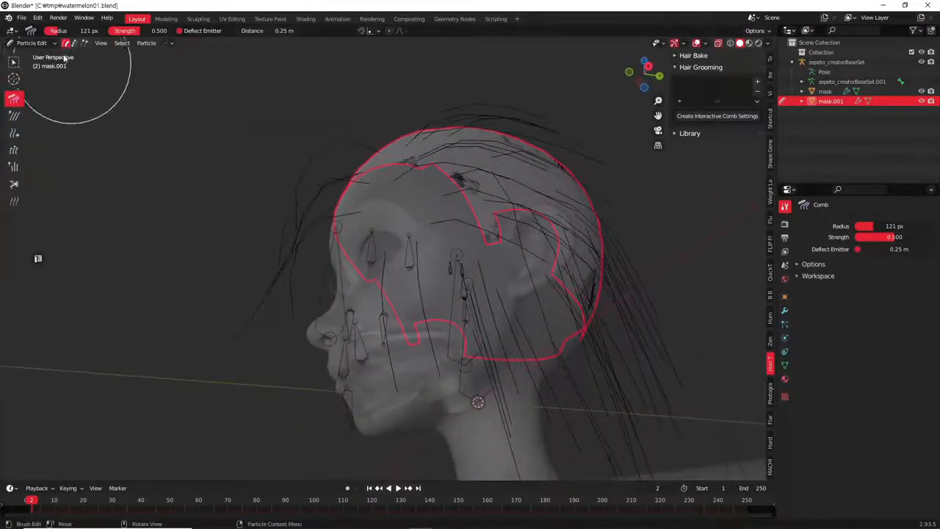
{"action": "left_click", "coordinate": [75, 43]}
{"action": "middle_click_drag", "start_coordinate": [336, 300], "coordinate": [279, 348]}
{"action": "middle_click_drag", "start_coordinate": [281, 421], "coordinate": [846, 266]}
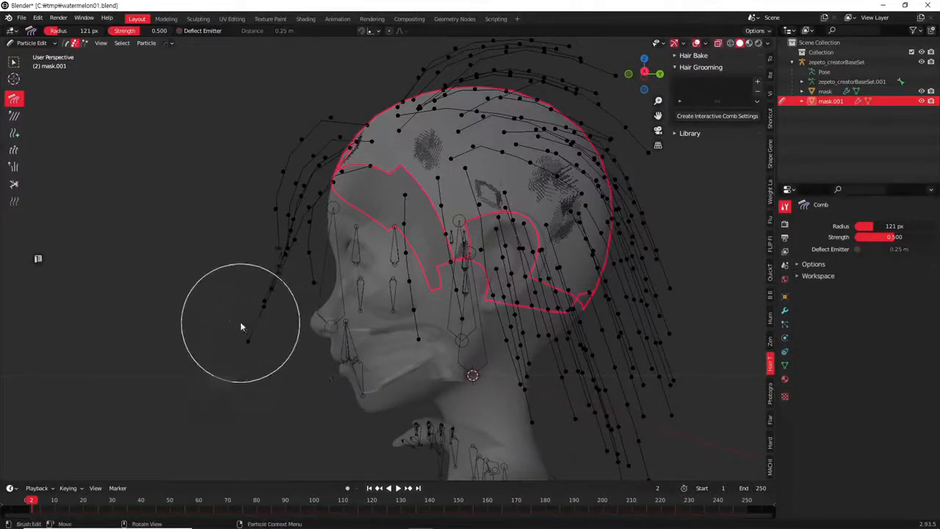
{"action": "middle_click_drag", "start_coordinate": [274, 288], "coordinate": [533, 268]}
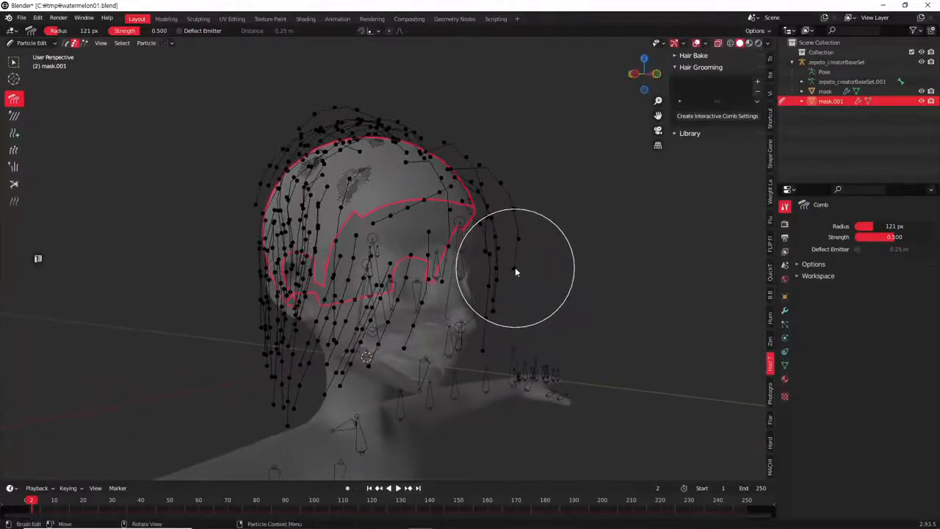
{"action": "key", "text": "l"}
{"action": "mouse_move", "coordinate": [515, 273]}
{"action": "middle_mouse_down"}
{"action": "mouse_move", "coordinate": [510, 290]}
{"action": "mouse_move", "coordinate": [431, 314]}
{"action": "mouse_move", "coordinate": [450, 302]}
{"action": "middle_mouse_up"}
{"action": "left_click", "coordinate": [770, 118]}
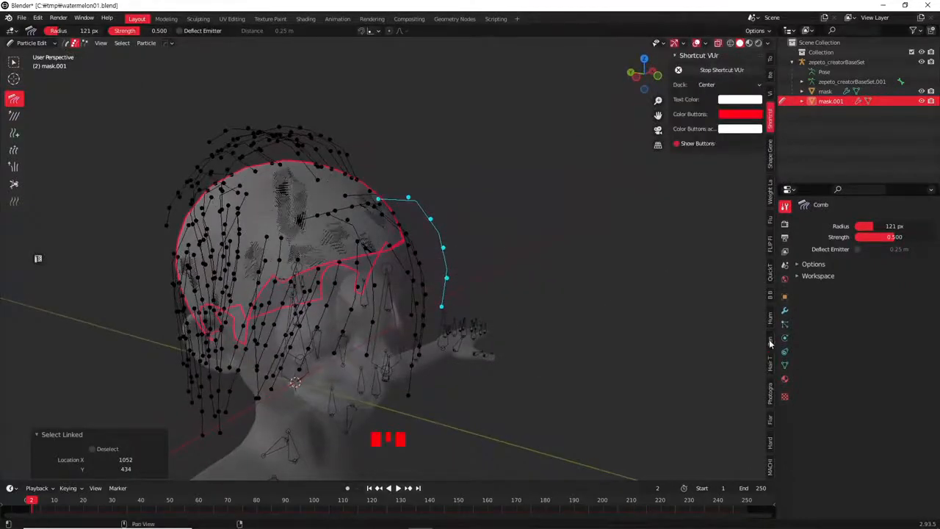
Comb the selected front strand down in front of the face and clear the selection
{"action": "mouse_move", "coordinate": [502, 275]}
{"action": "middle_mouse_down"}
{"action": "mouse_move", "coordinate": [475, 280]}
{"action": "mouse_move", "coordinate": [498, 262]}
{"action": "middle_mouse_up"}
{"action": "mouse_move", "coordinate": [435, 201]}
{"action": "left_mouse_down"}
{"action": "mouse_move", "coordinate": [451, 348]}
{"action": "mouse_move", "coordinate": [442, 367]}
{"action": "left_mouse_up"}
{"action": "mouse_move", "coordinate": [396, 214]}
{"action": "left_mouse_down"}
{"action": "mouse_move", "coordinate": [397, 204]}
{"action": "mouse_move", "coordinate": [392, 216]}
{"action": "left_mouse_up"}
{"action": "mouse_move", "coordinate": [461, 282]}
{"action": "left_mouse_down"}
{"action": "mouse_move", "coordinate": [435, 391]}
{"action": "mouse_move", "coordinate": [420, 342]}
{"action": "left_mouse_up"}
{"action": "mouse_move", "coordinate": [459, 327]}
{"action": "middle_mouse_down"}
{"action": "mouse_move", "coordinate": [299, 333]}
{"action": "mouse_move", "coordinate": [361, 316]}
{"action": "mouse_move", "coordinate": [347, 314]}
{"action": "middle_mouse_up"}
{"action": "mouse_move", "coordinate": [377, 204]}
{"action": "left_mouse_down"}
{"action": "mouse_move", "coordinate": [386, 247]}
{"action": "mouse_move", "coordinate": [386, 239]}
{"action": "left_mouse_up"}
{"action": "left_click_drag", "start_coordinate": [316, 300], "coordinate": [314, 315]}
{"action": "key", "text": "alt+a"}
Select another whole strand above the forehead and comb it down closer to the face
{"action": "mouse_move", "coordinate": [369, 283]}
{"action": "middle_mouse_down"}
{"action": "mouse_move", "coordinate": [432, 315]}
{"action": "mouse_move", "coordinate": [394, 184]}
{"action": "middle_mouse_up"}
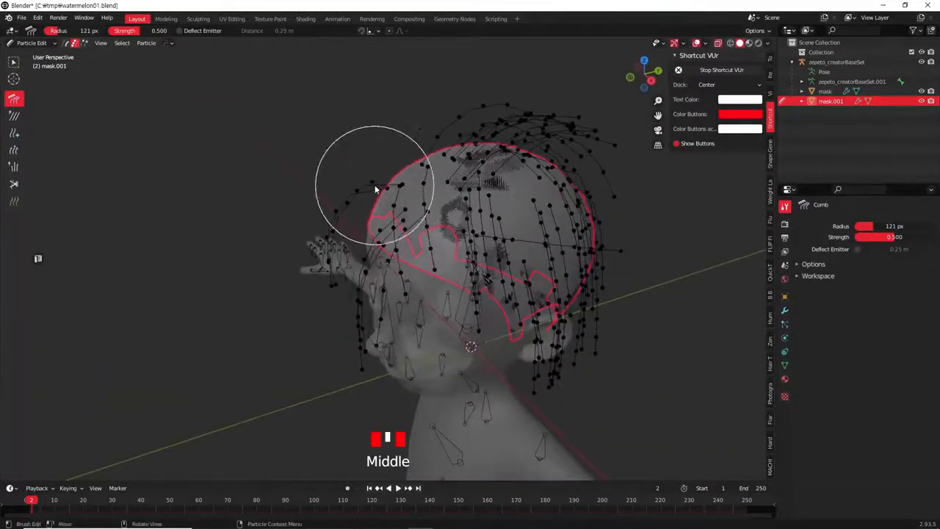
{"action": "key", "text": "l"}
{"action": "middle_click_drag", "start_coordinate": [375, 246], "coordinate": [360, 225]}
{"action": "left_click_drag", "start_coordinate": [360, 225], "coordinate": [353, 357]}
{"action": "mouse_move", "coordinate": [376, 191]}
{"action": "left_mouse_down"}
{"action": "mouse_move", "coordinate": [371, 216]}
{"action": "mouse_move", "coordinate": [401, 216]}
{"action": "mouse_move", "coordinate": [332, 309]}
{"action": "mouse_move", "coordinate": [377, 251]}
{"action": "mouse_move", "coordinate": [360, 309]}
{"action": "left_mouse_up"}
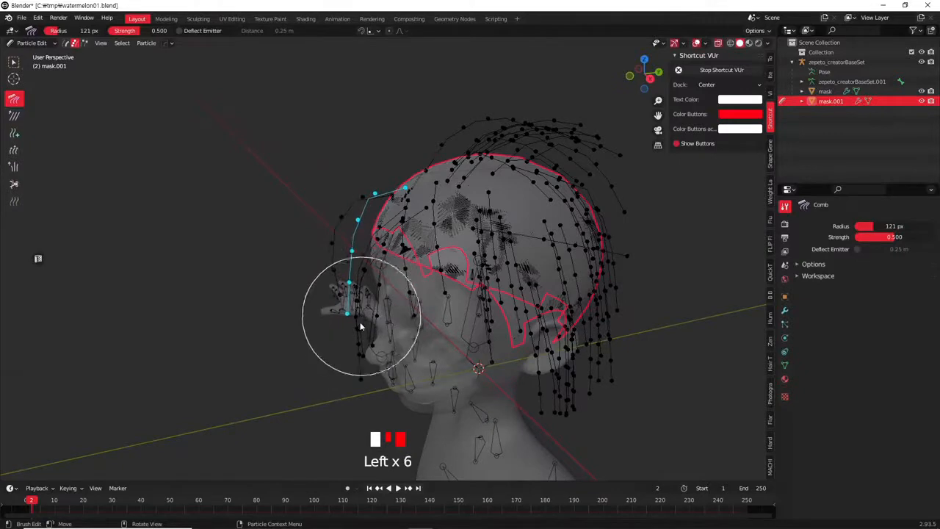
Expand the particle edit options and try to move the selected front strand with Root Positions preserved
{"action": "left_click", "coordinate": [770, 60]}
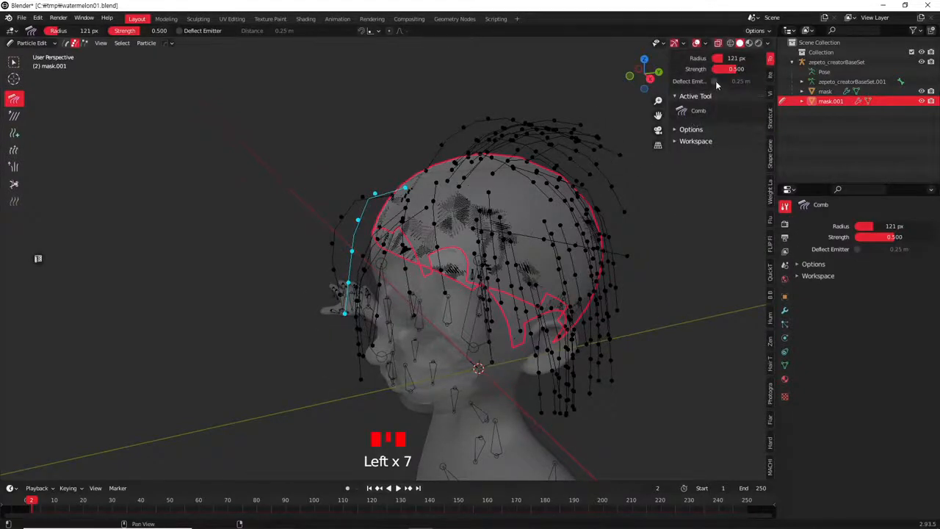
{"action": "left_click", "coordinate": [675, 130]}
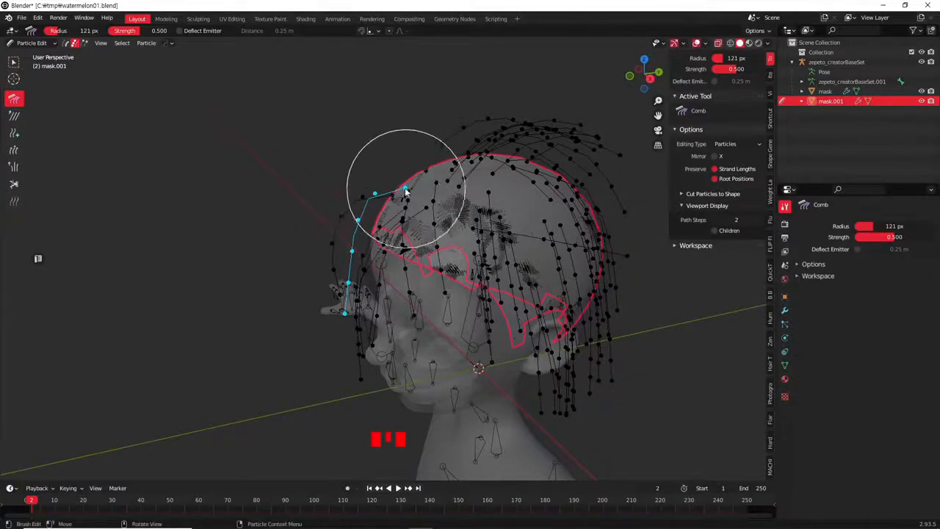
{"action": "key", "text": "g"}
{"action": "right_click", "coordinate": [386, 167]}
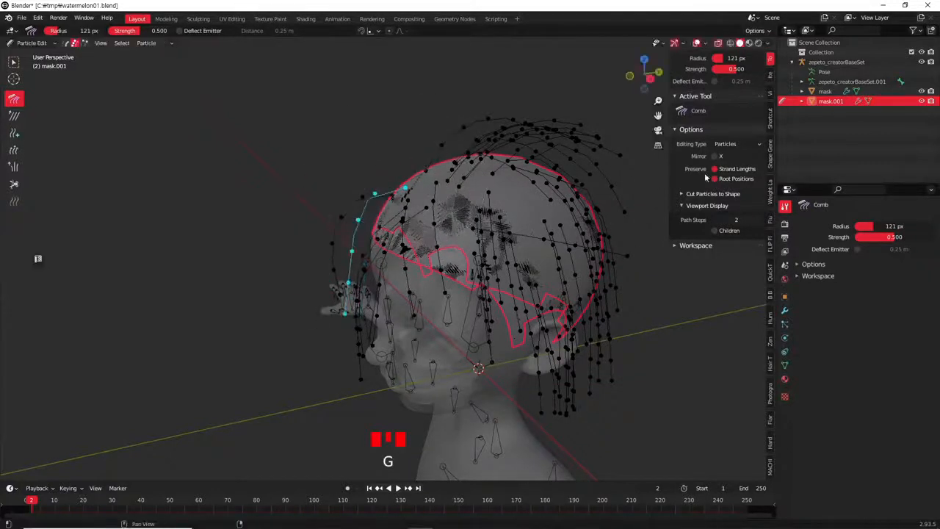
Disable Root Positions preservation, try to move the whole strand off the scalp, and enable the option again
{"action": "left_click", "coordinate": [712, 180]}
{"action": "key", "text": "g"}
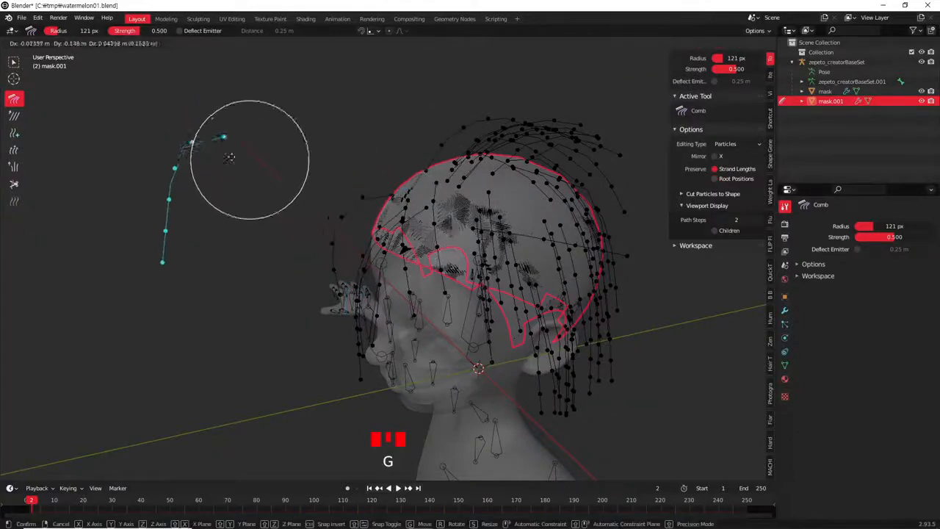
{"action": "right_click", "coordinate": [262, 90]}
{"action": "key", "text": "g"}
{"action": "right_click", "coordinate": [242, 110]}
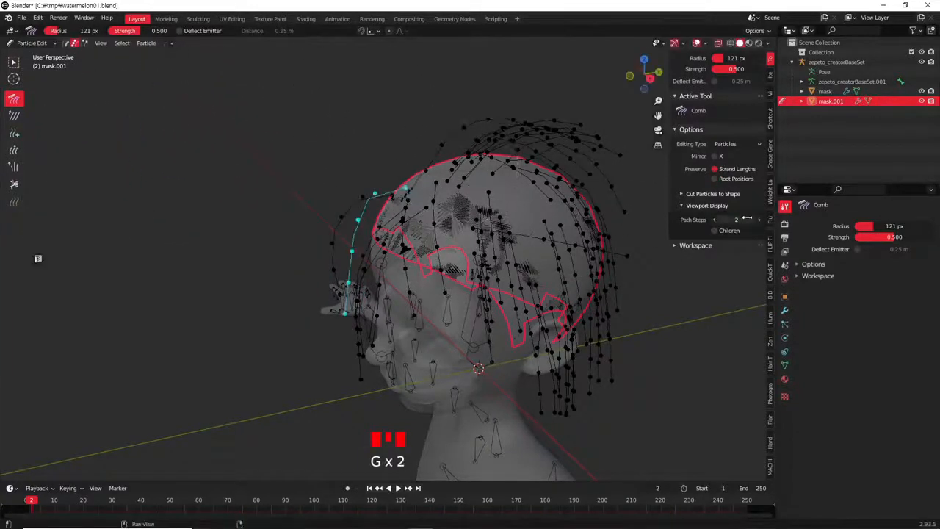
{"action": "left_click", "coordinate": [715, 179]}
Move the selected front strand while its root stays fixed to the scalp
{"action": "key", "text": "g"}
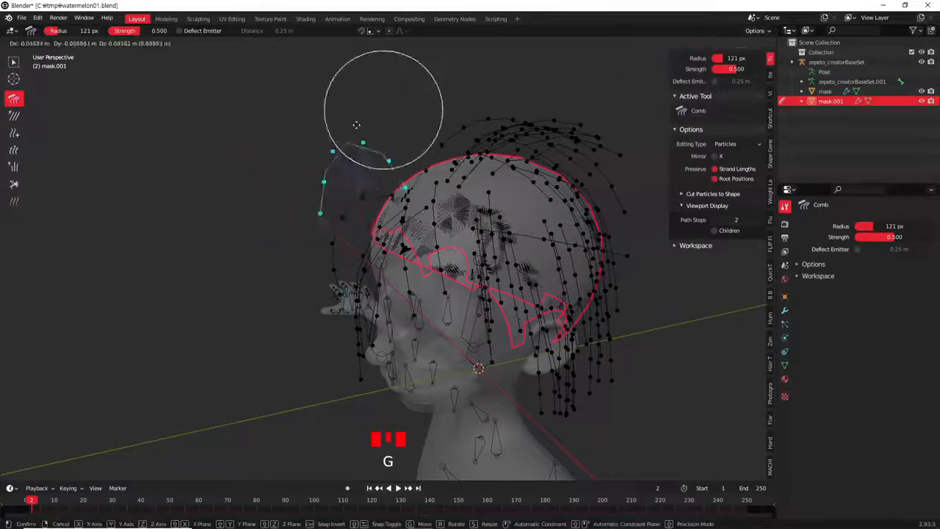
{"action": "left_click", "coordinate": [353, 383]}
{"action": "middle_click_drag", "start_coordinate": [352, 383], "coordinate": [391, 263]}
Select all the hair points across the scalp
{"action": "scroll", "coordinate": [386, 232], "scroll_direction": "up", "scroll_amount": 3}
{"action": "key", "text": "a"}
{"action": "scroll", "coordinate": [391, 262], "scroll_direction": "down", "scroll_amount": 2}
{"action": "mouse_move", "coordinate": [396, 233]}
{"action": "middle_mouse_down"}
{"action": "mouse_move", "coordinate": [409, 218]}
{"action": "mouse_move", "coordinate": [401, 207]}
{"action": "middle_mouse_up"}
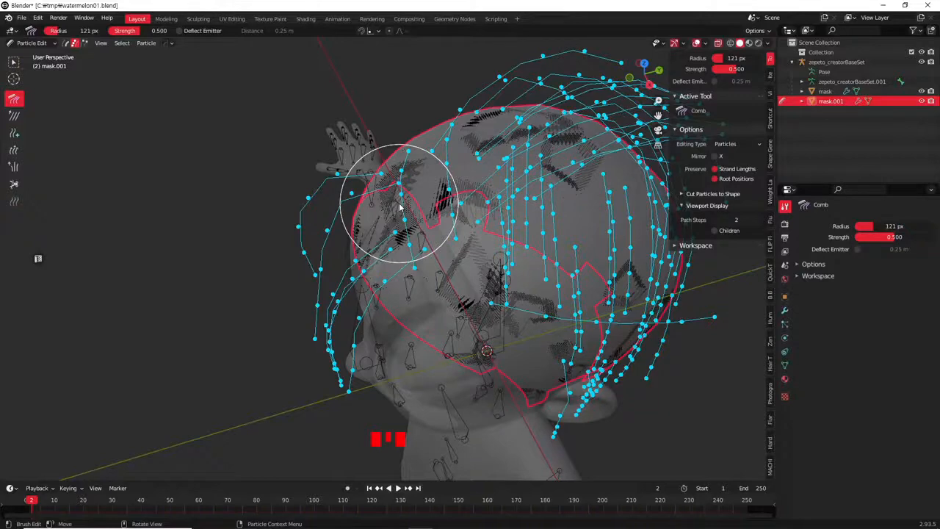
{"action": "scroll", "coordinate": [431, 277], "scroll_direction": "down", "scroll_amount": 2}
{"action": "middle_click_drag", "start_coordinate": [430, 277], "coordinate": [394, 268], "text": "shift"}
{"action": "scroll", "coordinate": [413, 247], "scroll_direction": "up", "scroll_amount": 3}
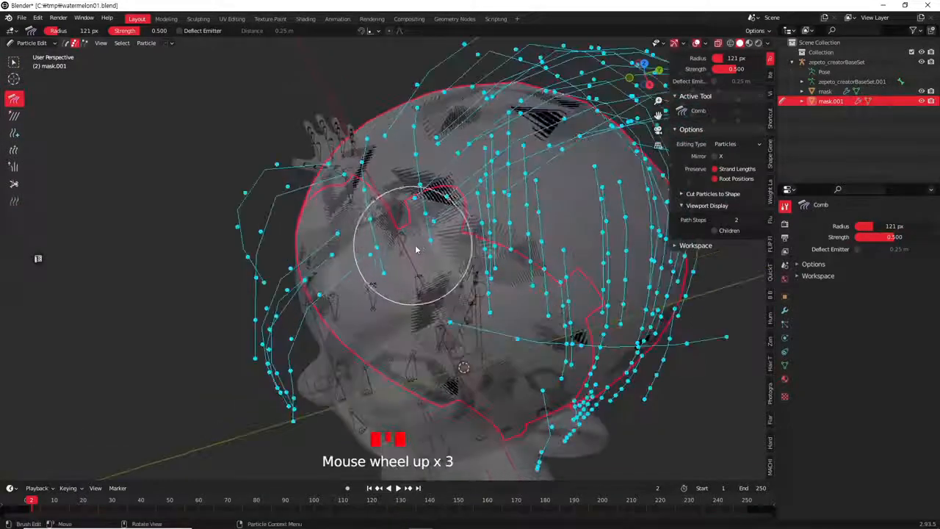
Clear the selection and select only the root points of the hairs
{"action": "key", "text": "alt+a"}
{"action": "right_click", "coordinate": [416, 229]}
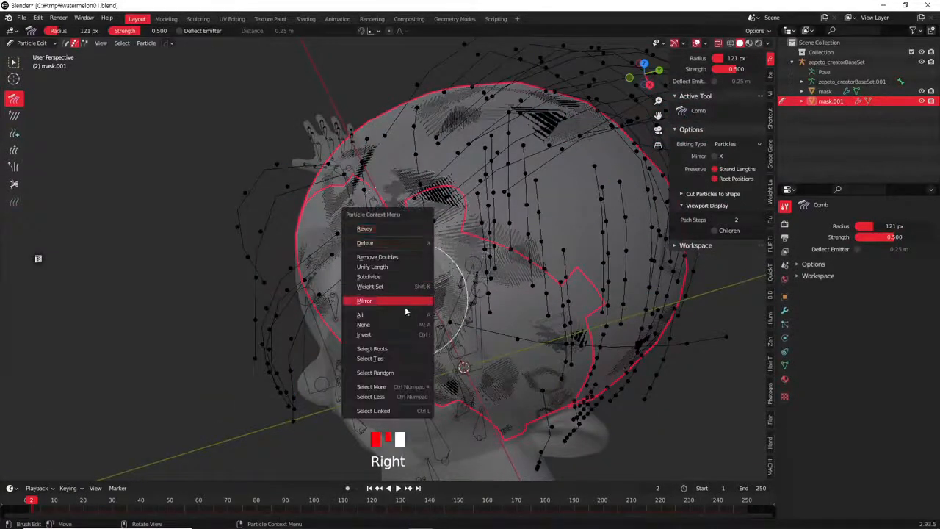
{"action": "left_click", "coordinate": [396, 352]}
{"action": "scroll", "coordinate": [430, 304], "scroll_direction": "down", "scroll_amount": 1}
{"action": "middle_click_drag", "start_coordinate": [430, 304], "coordinate": [401, 232]}
Select the tip points of all the hairs
{"action": "right_click", "coordinate": [412, 250]}
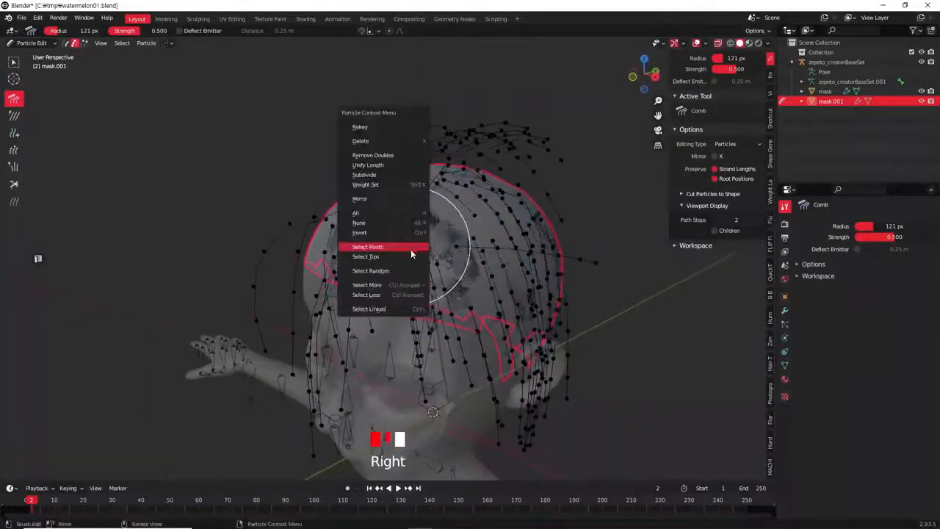
{"action": "left_click", "coordinate": [396, 259]}
{"action": "mouse_move", "coordinate": [556, 155]}
{"action": "middle_mouse_down"}
{"action": "mouse_move", "coordinate": [470, 179]}
{"action": "mouse_move", "coordinate": [447, 237]}
{"action": "mouse_move", "coordinate": [487, 227]}
{"action": "mouse_move", "coordinate": [533, 156]}
{"action": "mouse_move", "coordinate": [453, 139]}
{"action": "middle_mouse_up"}
{"action": "middle_click_drag", "start_coordinate": [574, 193], "coordinate": [470, 201], "text": "shift"}
Comb the selected hair tips downward around the head
{"action": "mouse_move", "coordinate": [490, 148]}
{"action": "left_mouse_down"}
{"action": "mouse_move", "coordinate": [514, 182]}
{"action": "mouse_move", "coordinate": [543, 258]}
{"action": "mouse_move", "coordinate": [512, 254]}
{"action": "mouse_move", "coordinate": [508, 198]}
{"action": "mouse_move", "coordinate": [515, 221]}
{"action": "mouse_move", "coordinate": [504, 227]}
{"action": "left_mouse_up"}
{"action": "mouse_move", "coordinate": [504, 227]}
{"action": "middle_mouse_down"}
{"action": "mouse_move", "coordinate": [550, 346]}
{"action": "mouse_move", "coordinate": [525, 346]}
{"action": "mouse_move", "coordinate": [506, 258]}
{"action": "middle_mouse_up"}
{"action": "left_click", "coordinate": [506, 258]}
{"action": "mouse_move", "coordinate": [506, 258]}
{"action": "left_mouse_down"}
{"action": "mouse_move", "coordinate": [457, 294]}
{"action": "mouse_move", "coordinate": [483, 315]}
{"action": "left_mouse_up"}
{"action": "middle_click_drag", "start_coordinate": [482, 315], "coordinate": [487, 325]}
{"action": "mouse_move", "coordinate": [487, 325]}
{"action": "left_mouse_down"}
{"action": "mouse_move", "coordinate": [421, 383]}
{"action": "mouse_move", "coordinate": [352, 409]}
{"action": "mouse_move", "coordinate": [382, 366]}
{"action": "left_mouse_up"}
{"action": "mouse_move", "coordinate": [416, 356]}
{"action": "middle_mouse_down"}
{"action": "mouse_move", "coordinate": [353, 287]}
{"action": "mouse_move", "coordinate": [483, 335]}
{"action": "mouse_move", "coordinate": [461, 272]}
{"action": "middle_mouse_up"}
{"action": "left_click", "coordinate": [461, 272]}
{"action": "left_click_drag", "start_coordinate": [461, 272], "coordinate": [453, 256]}
{"action": "mouse_move", "coordinate": [453, 256]}
{"action": "middle_mouse_down"}
{"action": "mouse_move", "coordinate": [360, 287]}
{"action": "mouse_move", "coordinate": [589, 260]}
{"action": "middle_mouse_up"}
From behind, comb the selected tips near the neck and beside the character's left ear
{"action": "left_click", "coordinate": [391, 321]}
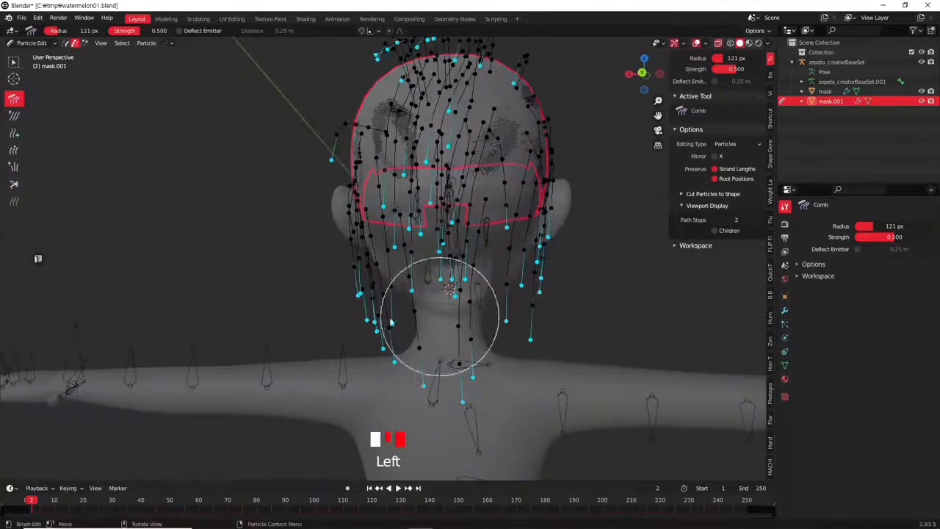
{"action": "scroll", "coordinate": [382, 320], "scroll_direction": "up", "scroll_amount": 3}
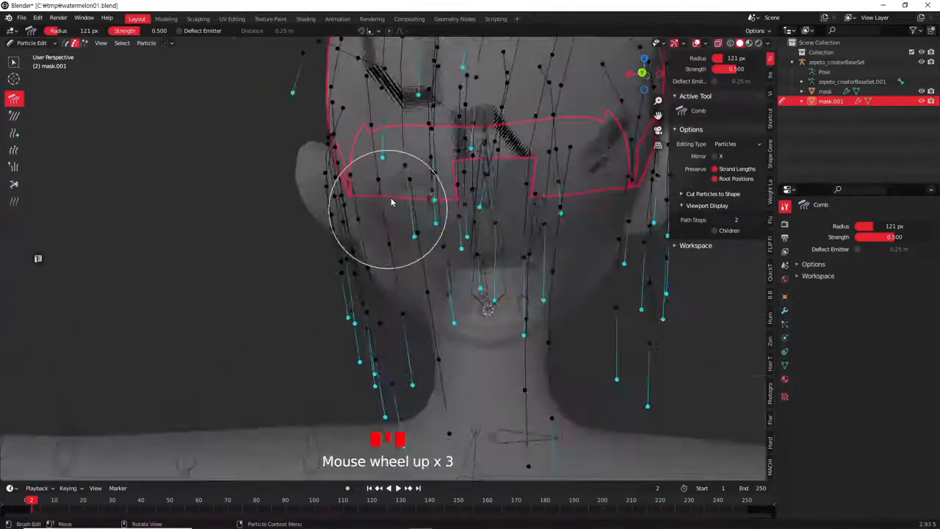
{"action": "left_click_drag", "start_coordinate": [367, 157], "coordinate": [399, 158]}
{"action": "middle_click_drag", "start_coordinate": [399, 157], "coordinate": [410, 272], "text": "shift"}
{"action": "left_click_drag", "start_coordinate": [308, 184], "coordinate": [318, 206]}
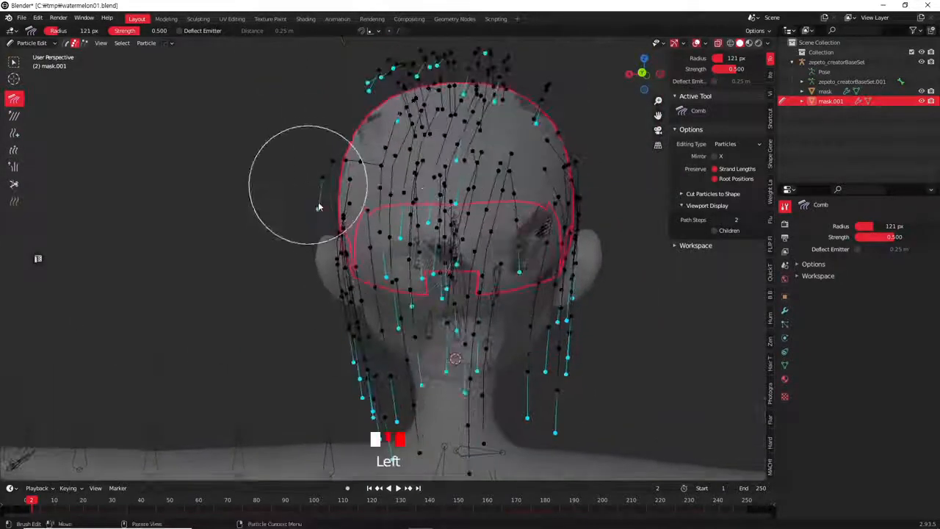
Comb the selected tips on the side of the head toward the back
{"action": "middle_click_drag", "start_coordinate": [332, 265], "coordinate": [562, 220]}
{"action": "scroll", "coordinate": [525, 238], "scroll_direction": "down", "scroll_amount": 2}
{"action": "mouse_move", "coordinate": [444, 185]}
{"action": "left_mouse_down"}
{"action": "mouse_move", "coordinate": [439, 179]}
{"action": "mouse_move", "coordinate": [440, 211]}
{"action": "mouse_move", "coordinate": [441, 172]}
{"action": "mouse_move", "coordinate": [416, 189]}
{"action": "left_mouse_up"}
{"action": "mouse_move", "coordinate": [416, 188]}
{"action": "middle_mouse_down"}
{"action": "mouse_move", "coordinate": [419, 216]}
{"action": "mouse_move", "coordinate": [451, 235]}
{"action": "middle_mouse_up"}
{"action": "mouse_move", "coordinate": [440, 199]}
{"action": "left_mouse_down"}
{"action": "mouse_move", "coordinate": [399, 165]}
{"action": "mouse_move", "coordinate": [384, 188]}
{"action": "left_mouse_up"}
{"action": "mouse_move", "coordinate": [384, 188]}
{"action": "middle_mouse_down"}
{"action": "mouse_move", "coordinate": [336, 235]}
{"action": "mouse_move", "coordinate": [370, 207]}
{"action": "mouse_move", "coordinate": [470, 199]}
{"action": "mouse_move", "coordinate": [475, 172]}
{"action": "mouse_move", "coordinate": [510, 267]}
{"action": "mouse_move", "coordinate": [470, 293]}
{"action": "mouse_move", "coordinate": [441, 234]}
{"action": "middle_mouse_up"}
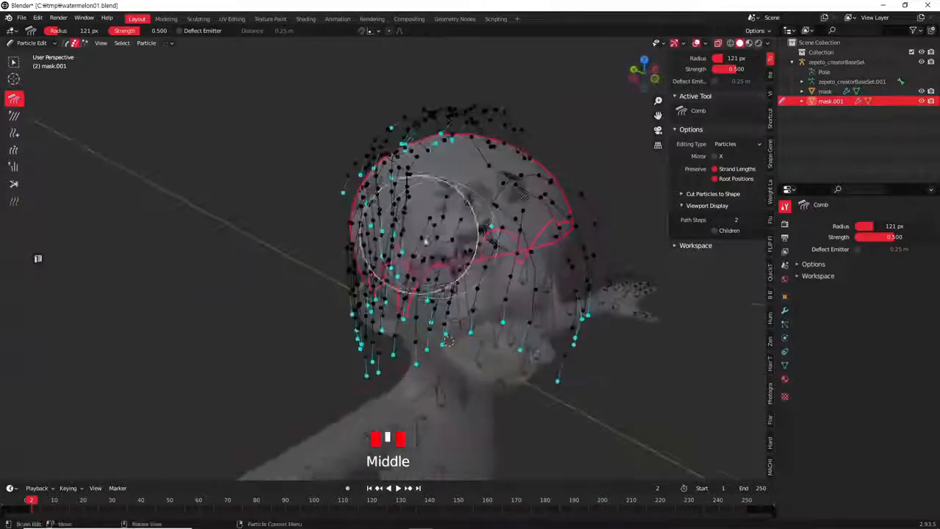
Set the comb radius to 57 px, then select all the hair points and hide them from editing
{"action": "key", "text": "f"}
{"action": "key", "text": "f"}
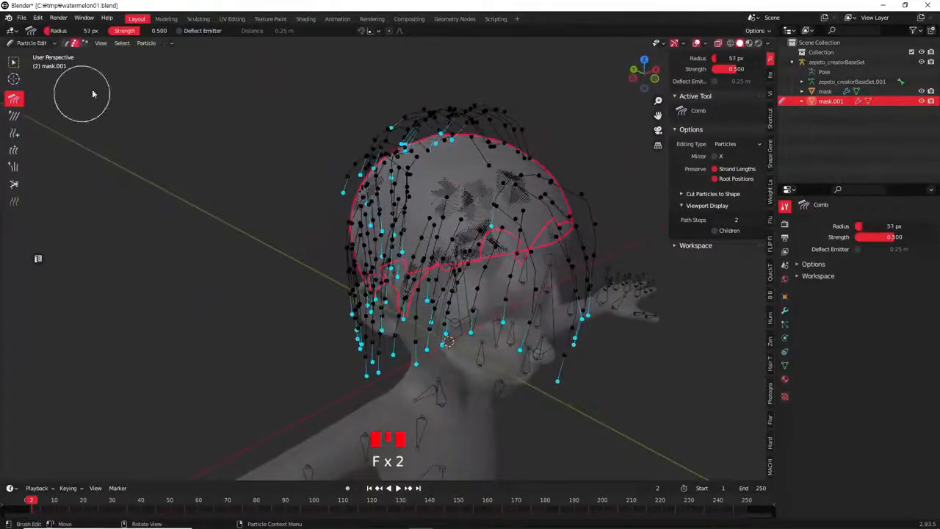
{"action": "middle_click_drag", "start_coordinate": [382, 279], "coordinate": [379, 249], "text": "shift"}
{"action": "scroll", "coordinate": [316, 246], "scroll_direction": "up", "scroll_amount": 3}
{"action": "key", "text": "a"}
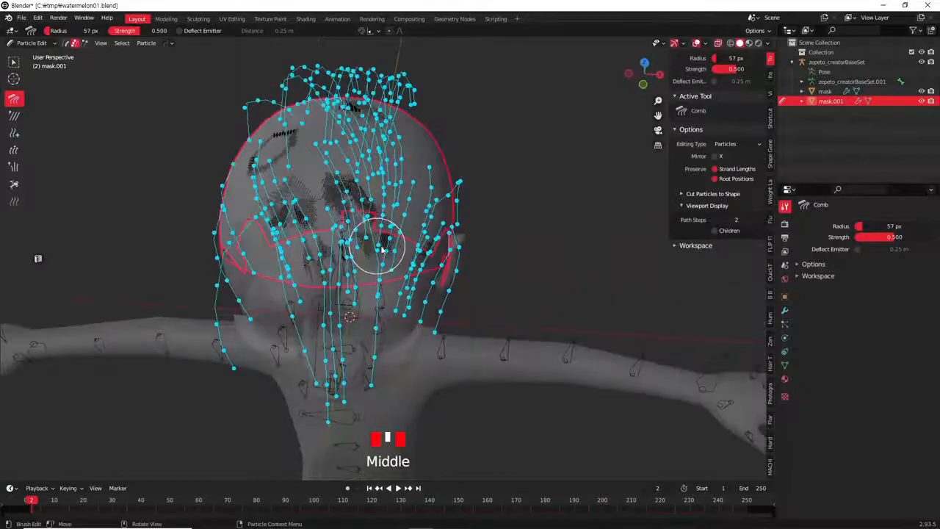
{"action": "key", "text": "h"}
{"action": "middle_click_drag", "start_coordinate": [484, 266], "coordinate": [409, 166]}
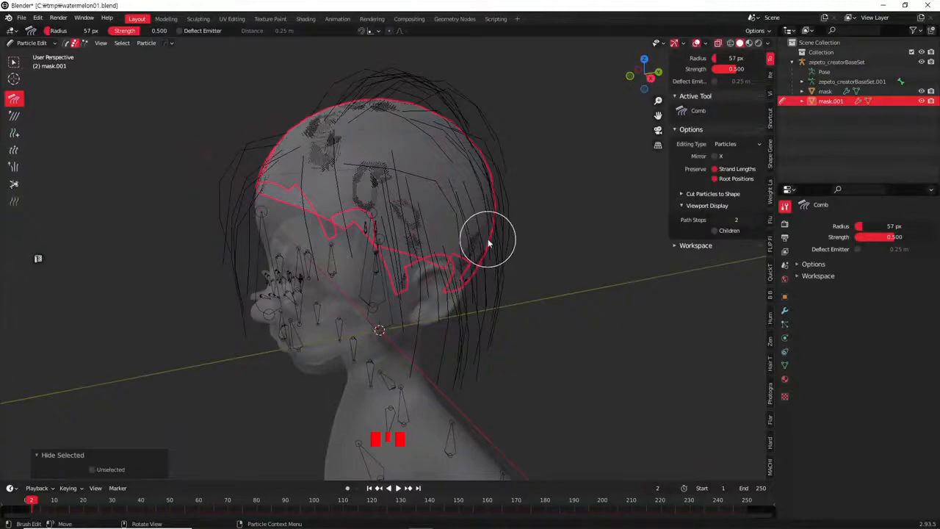
Activate the Add brush with a 31 px radius and turn off X-ray display
{"action": "left_click", "coordinate": [13, 133]}
{"action": "mouse_move", "coordinate": [316, 220]}
{"action": "middle_mouse_down"}
{"action": "mouse_move", "coordinate": [342, 203]}
{"action": "mouse_move", "coordinate": [397, 279]}
{"action": "mouse_move", "coordinate": [342, 239]}
{"action": "mouse_move", "coordinate": [338, 257]}
{"action": "mouse_move", "coordinate": [536, 154]}
{"action": "middle_mouse_up"}
{"action": "key", "text": "f"}
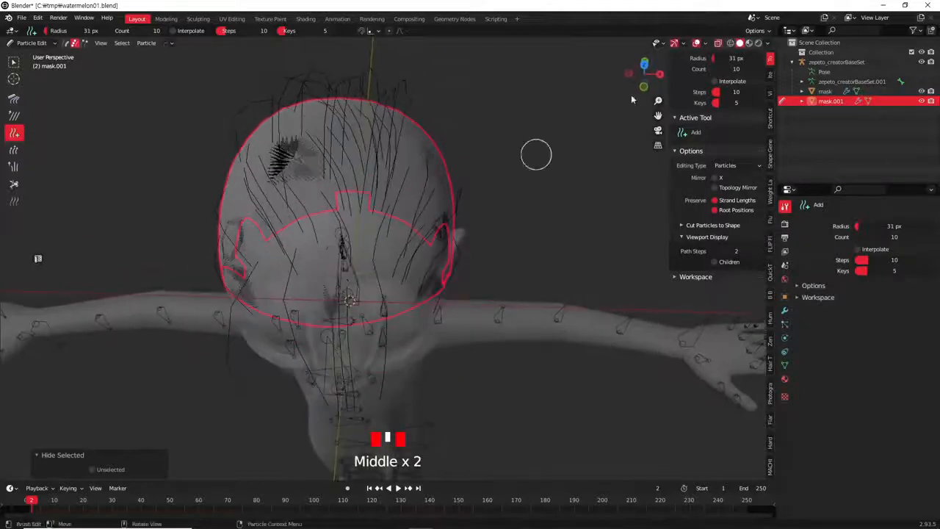
{"action": "left_click", "coordinate": [718, 42]}
Undo a test stroke of added hairs and add a single hair above the forehead with Count set to 1
{"action": "mouse_move", "coordinate": [294, 272]}
{"action": "middle_mouse_down"}
{"action": "mouse_move", "coordinate": [350, 242]}
{"action": "mouse_move", "coordinate": [315, 203]}
{"action": "middle_mouse_up"}
{"action": "left_click_drag", "start_coordinate": [315, 203], "coordinate": [323, 214]}
{"action": "key", "text": "ctrl+z"}
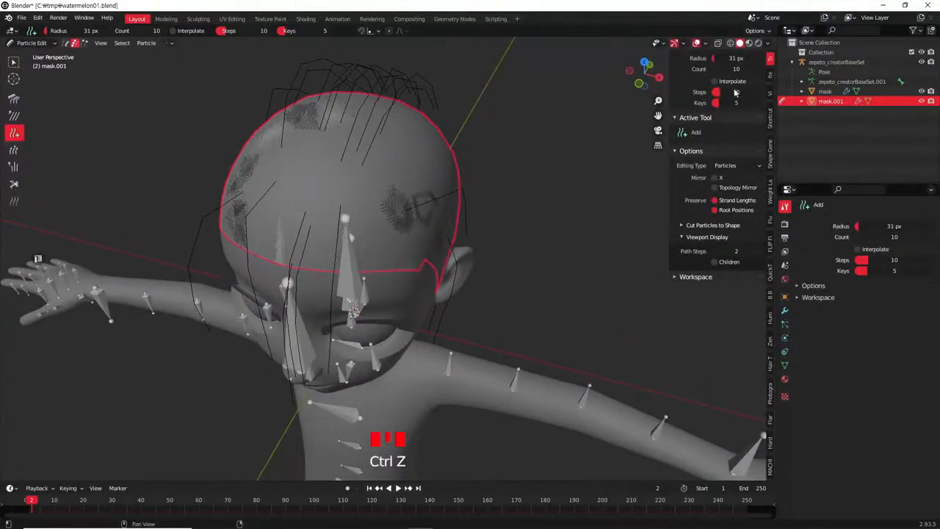
{"action": "middle_click_drag", "start_coordinate": [310, 222], "coordinate": [366, 153]}
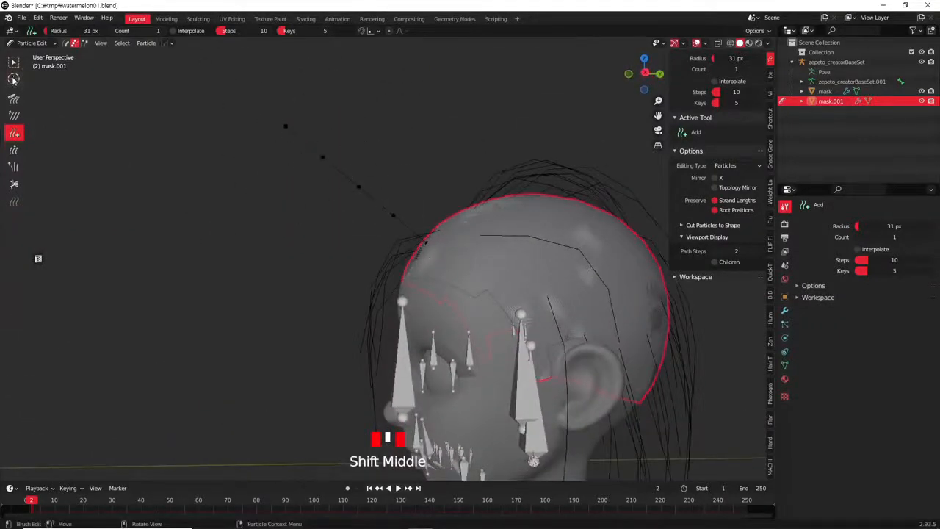
Return to the Comb brush, select the new hair's points and enlarge the brush radius to 167 px
{"action": "left_click", "coordinate": [13, 98]}
{"action": "middle_click_drag", "start_coordinate": [440, 294], "coordinate": [407, 263]}
{"action": "key", "text": "a"}
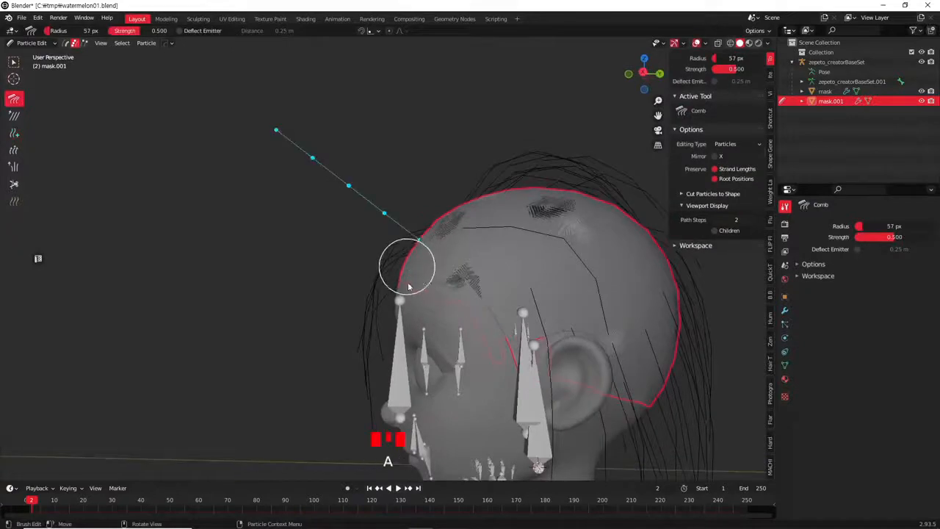
{"action": "left_click_drag", "start_coordinate": [337, 155], "coordinate": [271, 325]}
{"action": "key", "text": "f"}
{"action": "left_click", "coordinate": [411, 156]}
Comb the new hair down in front of the face to match the surrounding fringe
{"action": "mouse_move", "coordinate": [292, 160]}
{"action": "left_mouse_down"}
{"action": "mouse_move", "coordinate": [308, 210]}
{"action": "mouse_move", "coordinate": [277, 327]}
{"action": "left_mouse_up"}
{"action": "left_click_drag", "start_coordinate": [298, 271], "coordinate": [290, 386]}
{"action": "left_click_drag", "start_coordinate": [312, 315], "coordinate": [349, 399]}
{"action": "left_click_drag", "start_coordinate": [347, 294], "coordinate": [361, 407]}
{"action": "mouse_move", "coordinate": [433, 276]}
{"action": "left_mouse_down"}
{"action": "mouse_move", "coordinate": [409, 273]}
{"action": "mouse_move", "coordinate": [399, 257]}
{"action": "mouse_move", "coordinate": [398, 371]}
{"action": "left_mouse_up"}
{"action": "left_click_drag", "start_coordinate": [371, 256], "coordinate": [369, 264]}
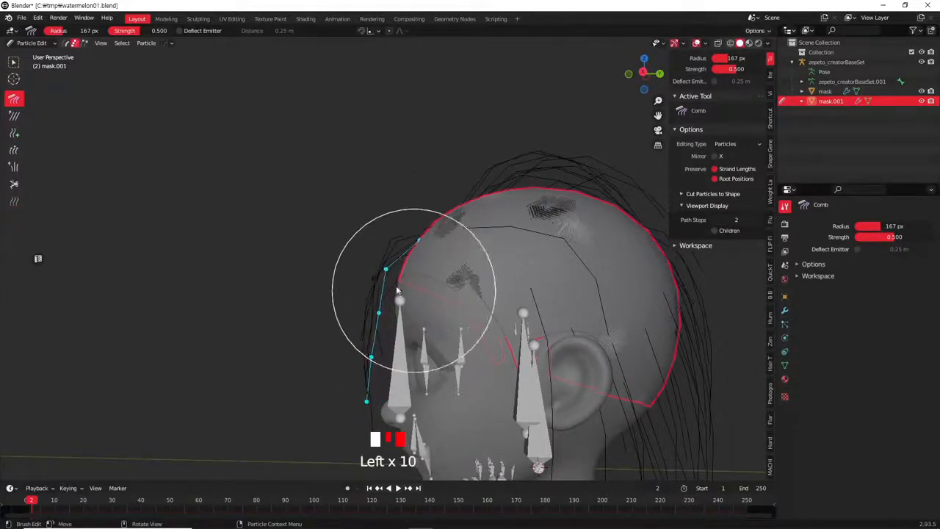
Clear the selection and select the root point of the new front hair
{"action": "key", "text": "alt+a"}
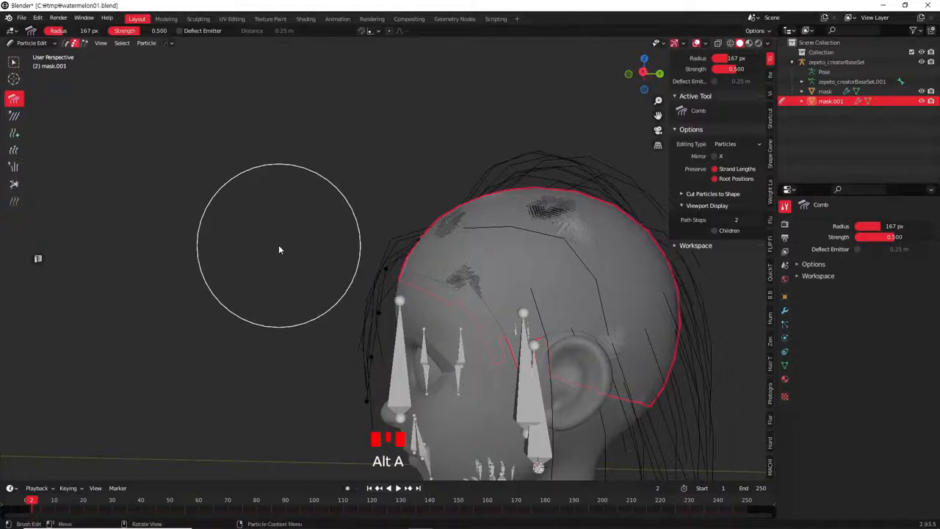
{"action": "right_click", "coordinate": [348, 225]}
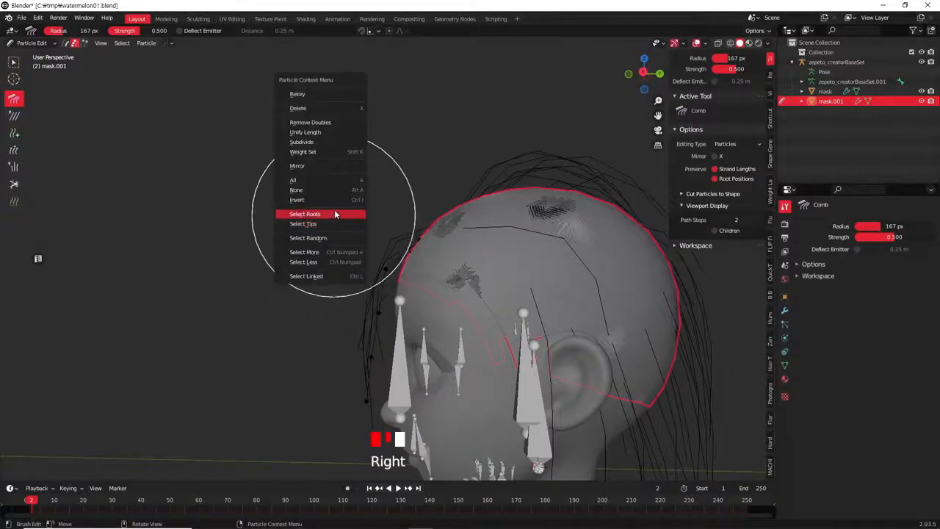
{"action": "left_click", "coordinate": [344, 213]}
{"action": "mouse_move", "coordinate": [418, 232]}
{"action": "middle_mouse_down"}
{"action": "mouse_move", "coordinate": [432, 277]}
{"action": "mouse_move", "coordinate": [451, 300]}
{"action": "middle_mouse_up"}
{"action": "scroll", "coordinate": [451, 297], "scroll_direction": "up", "scroll_amount": 3}
{"action": "middle_click_drag", "start_coordinate": [455, 258], "coordinate": [524, 263]}
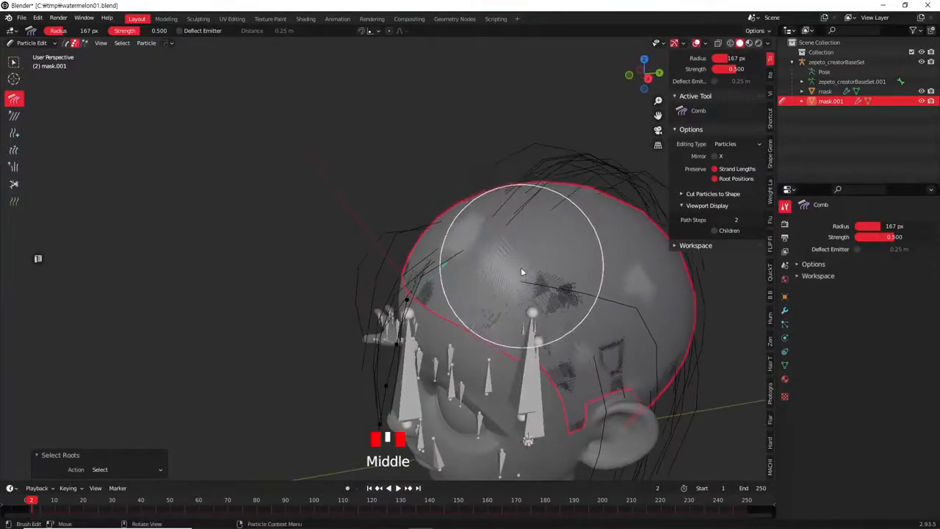
Reveal the hidden hairs, clear the selection and select the root points of all the hairs
{"action": "key", "text": "alt+h"}
{"action": "scroll", "coordinate": [519, 272], "scroll_direction": "down", "scroll_amount": 2}
{"action": "middle_click_drag", "start_coordinate": [518, 272], "coordinate": [481, 234], "text": "shift"}
{"action": "key", "text": "alt+a"}
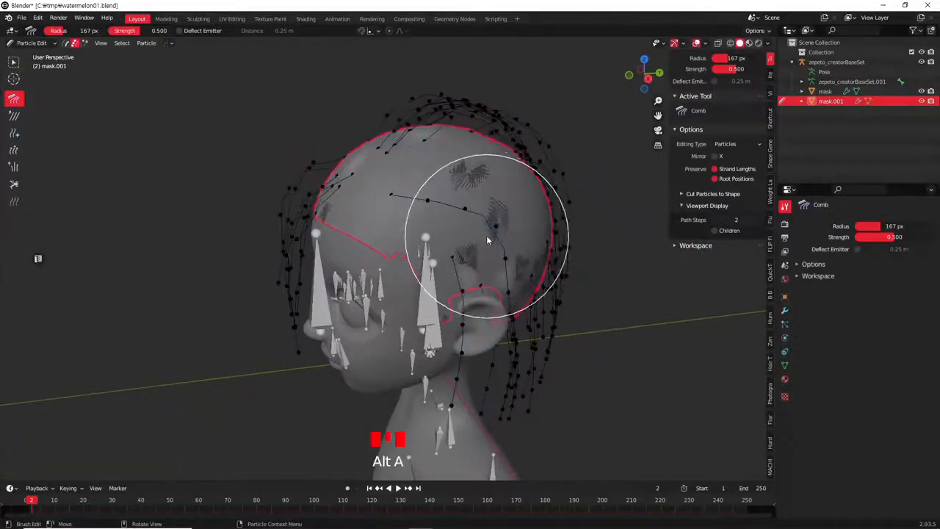
{"action": "middle_click_drag", "start_coordinate": [433, 220], "coordinate": [404, 204]}
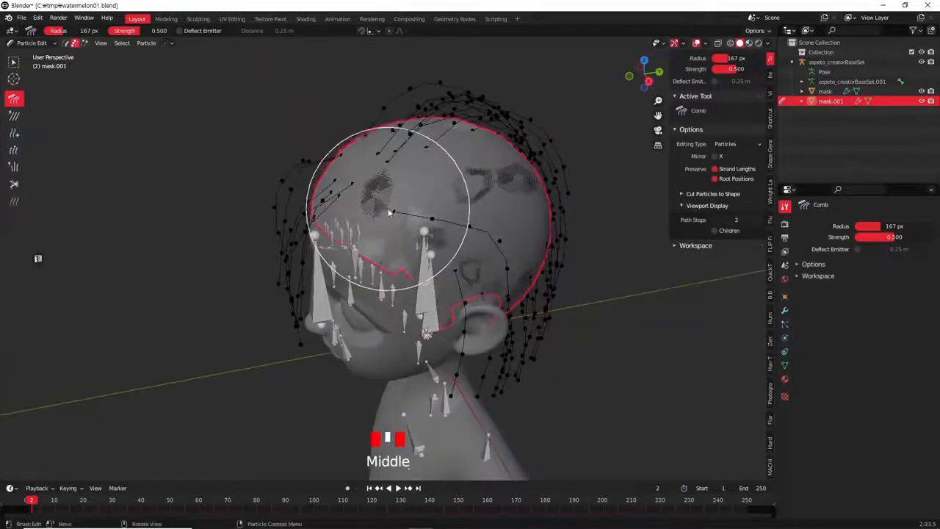
{"action": "right_click", "coordinate": [389, 213]}
{"action": "left_click", "coordinate": [389, 212]}
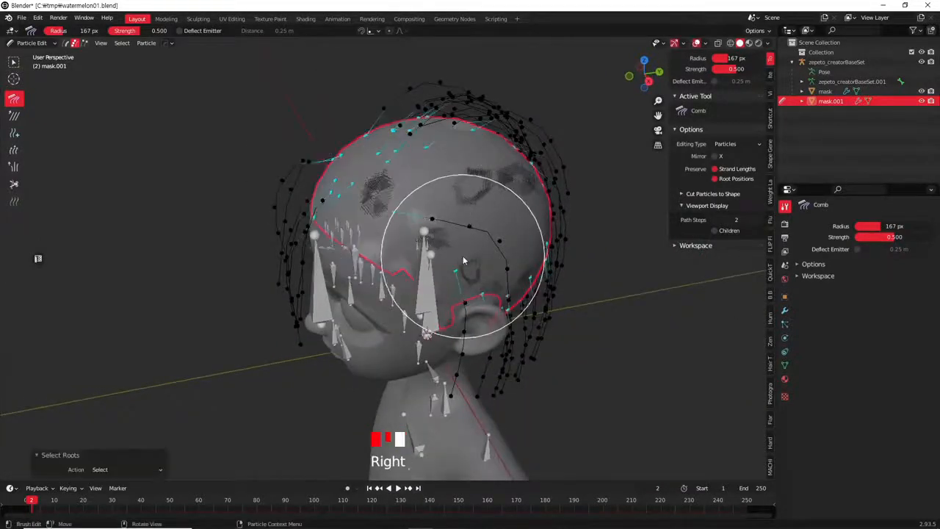
Grow the selection from the hair roots to the neighbouring points and apply Weight Set to them
{"action": "key", "text": "ctrl+KP_Add"}
{"action": "mouse_move", "coordinate": [471, 258]}
{"action": "middle_mouse_down"}
{"action": "mouse_move", "coordinate": [426, 315]}
{"action": "mouse_move", "coordinate": [414, 387]}
{"action": "mouse_move", "coordinate": [463, 192]}
{"action": "mouse_move", "coordinate": [441, 221]}
{"action": "mouse_move", "coordinate": [315, 225]}
{"action": "mouse_move", "coordinate": [430, 210]}
{"action": "mouse_move", "coordinate": [415, 268]}
{"action": "mouse_move", "coordinate": [478, 256]}
{"action": "middle_mouse_up"}
{"action": "scroll", "coordinate": [426, 251], "scroll_direction": "up", "scroll_amount": 2, "text": "shift"}
{"action": "right_click", "coordinate": [408, 217]}
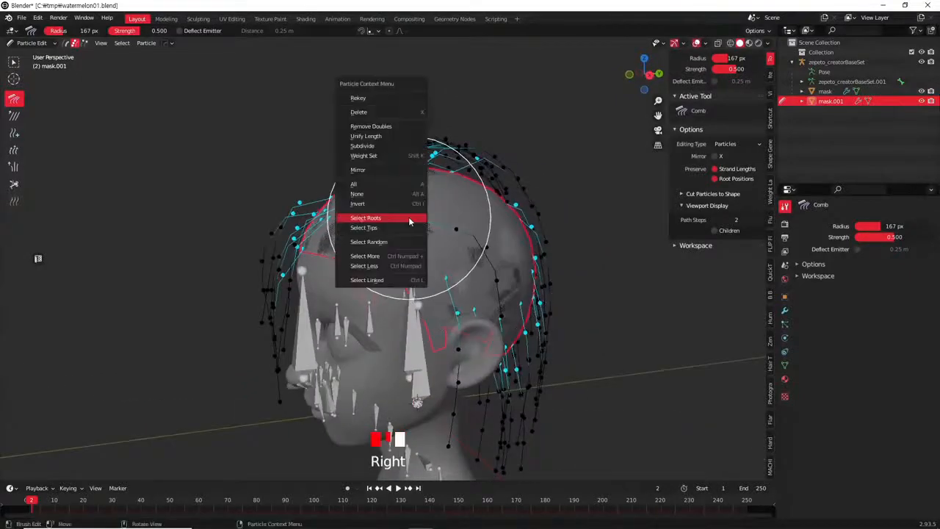
{"action": "left_click", "coordinate": [387, 153]}
{"action": "middle_click_drag", "start_coordinate": [439, 217], "coordinate": [48, 463]}
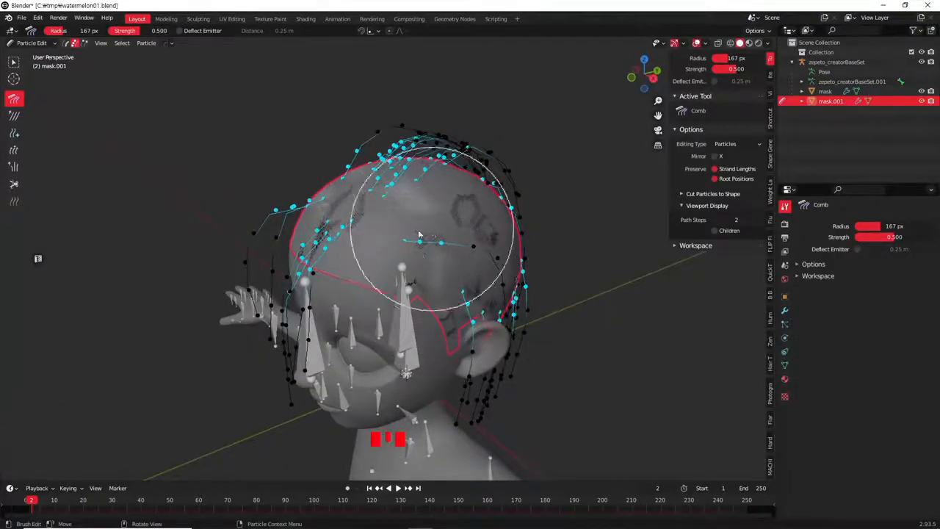
Shrink the Comb brush radius to 79 px and comb the root section of the strand above the temple
{"action": "scroll", "coordinate": [409, 213], "scroll_direction": "up", "scroll_amount": 2}
{"action": "middle_click_drag", "start_coordinate": [409, 213], "coordinate": [450, 193]}
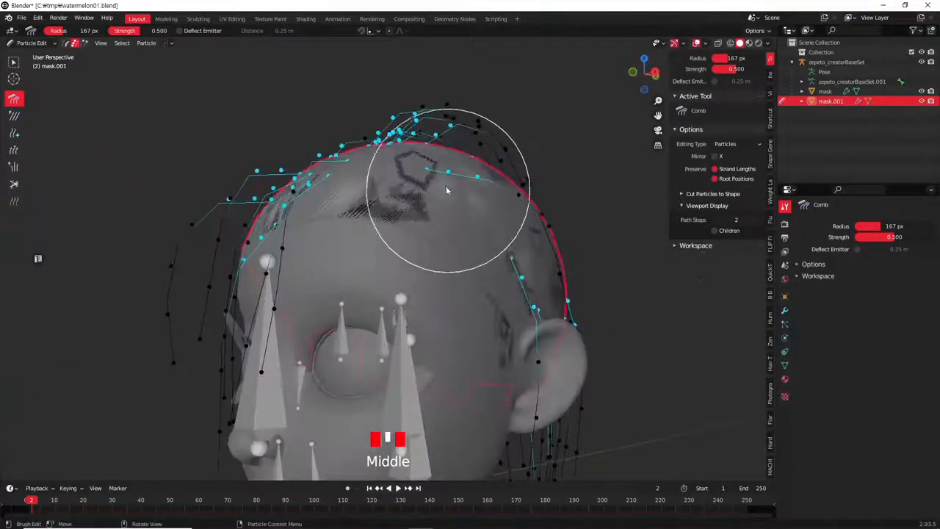
{"action": "scroll", "coordinate": [446, 194], "scroll_direction": "up", "scroll_amount": 1}
{"action": "key", "text": "f"}
{"action": "key", "text": "f"}
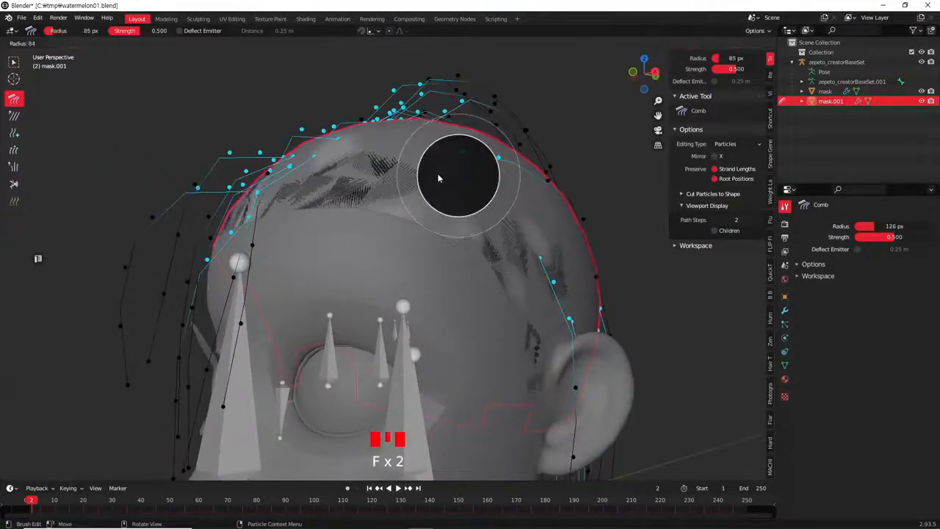
{"action": "left_click", "coordinate": [455, 163]}
{"action": "left_click_drag", "start_coordinate": [467, 137], "coordinate": [491, 150]}
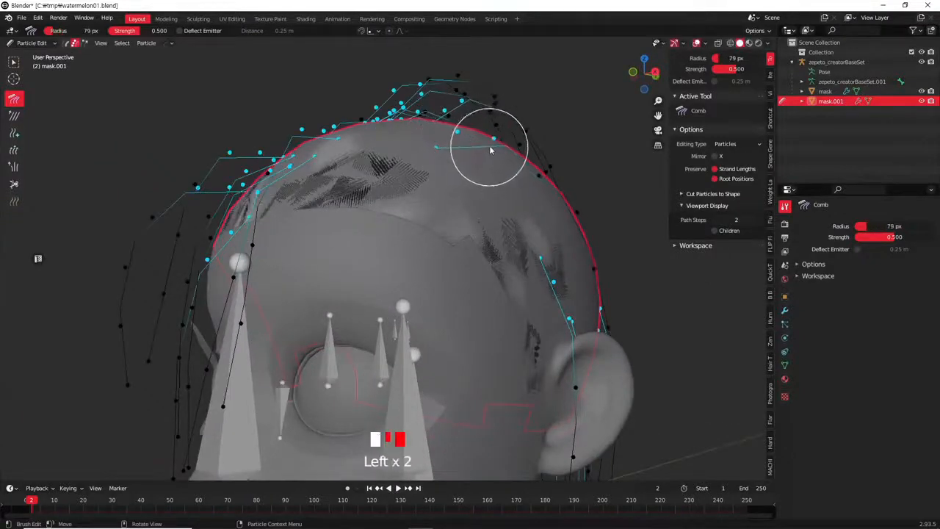
{"action": "mouse_move", "coordinate": [491, 149]}
{"action": "middle_mouse_down"}
{"action": "mouse_move", "coordinate": [514, 200]}
{"action": "mouse_move", "coordinate": [543, 201]}
{"action": "mouse_move", "coordinate": [547, 336]}
{"action": "middle_mouse_up"}
{"action": "left_click", "coordinate": [552, 293]}
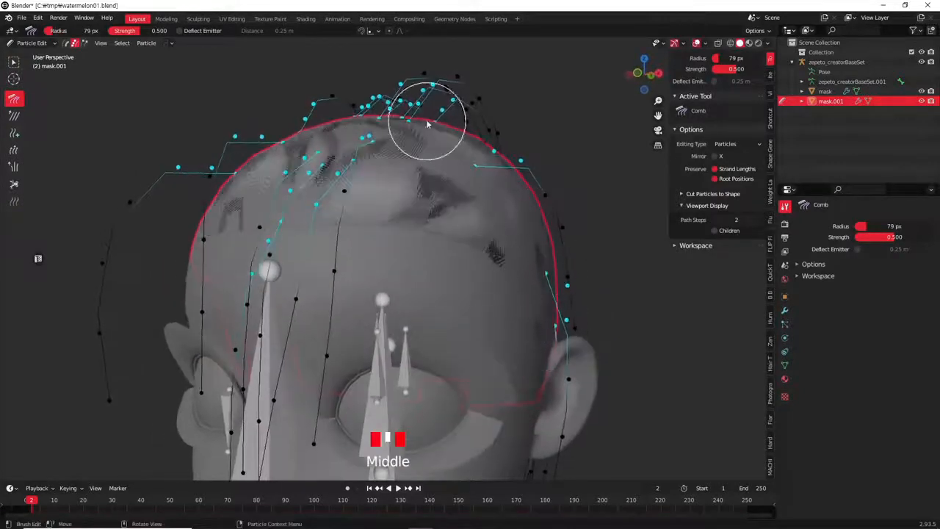
{"action": "middle_click_drag", "start_coordinate": [353, 94], "coordinate": [211, 266]}
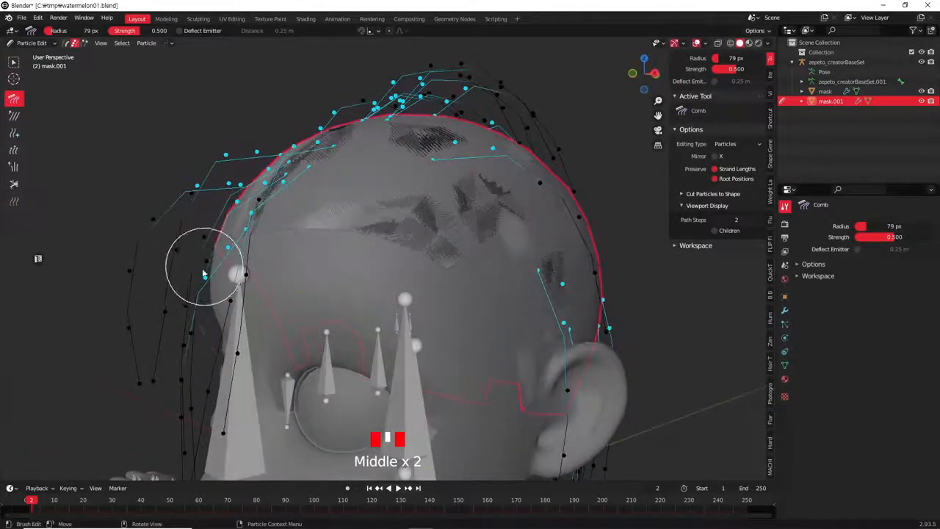
{"action": "middle_click_drag", "start_coordinate": [268, 212], "coordinate": [350, 205], "text": "shift"}
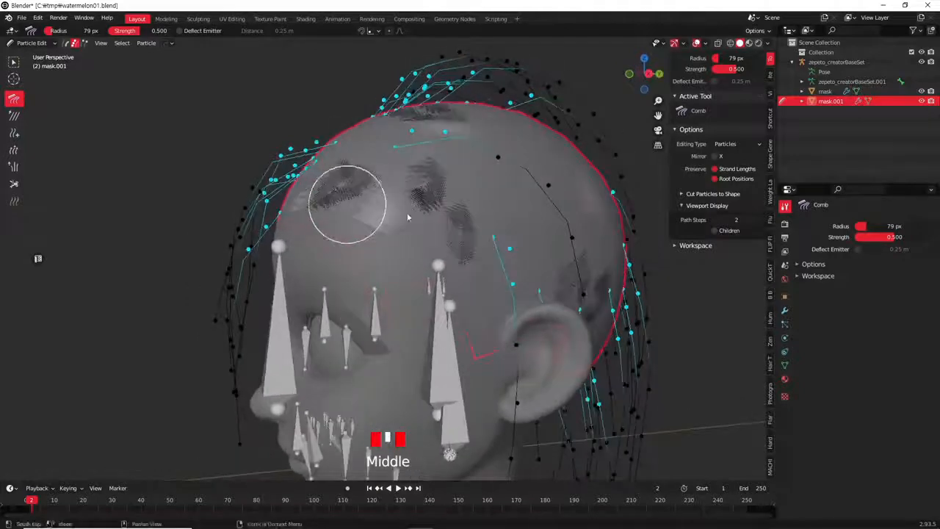
Set the hair particle system's viewport strand steps and render path steps to 6 and enable B-Spline
{"action": "left_click", "coordinate": [785, 324]}
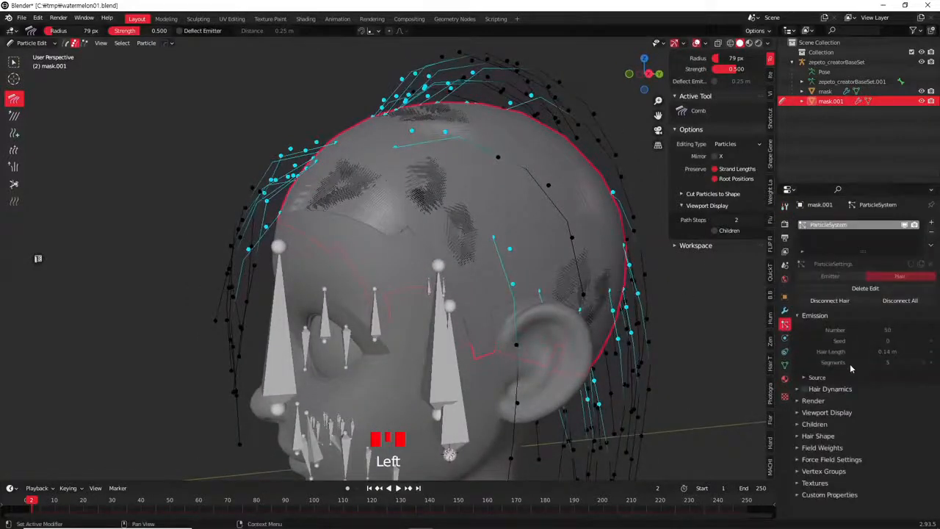
{"action": "left_click", "coordinate": [844, 413]}
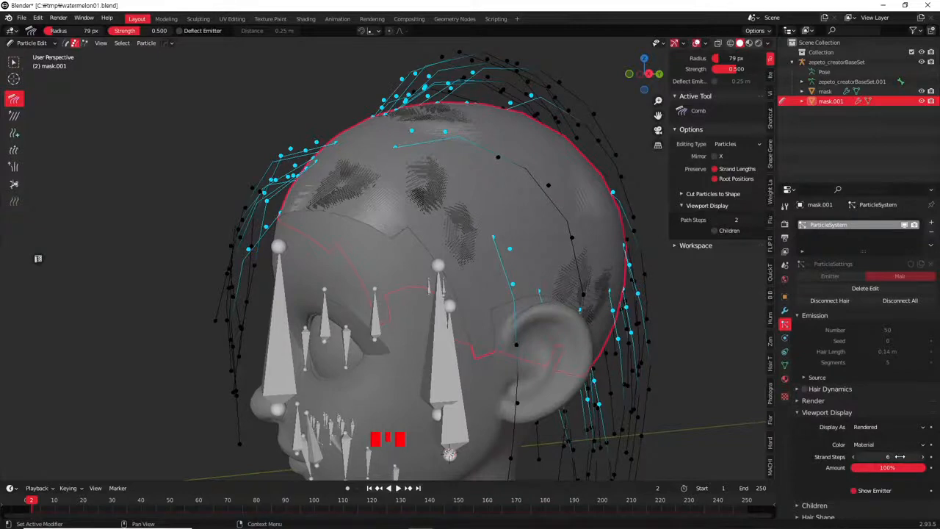
{"action": "left_click", "coordinate": [842, 401]}
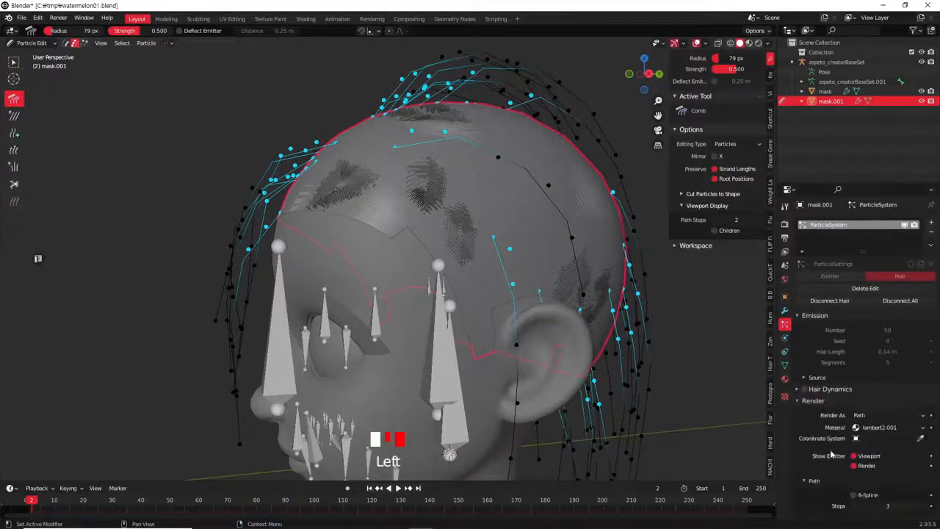
{"action": "scroll", "coordinate": [841, 455], "scroll_direction": "down", "scroll_amount": 3}
{"action": "left_click", "coordinate": [892, 446]}
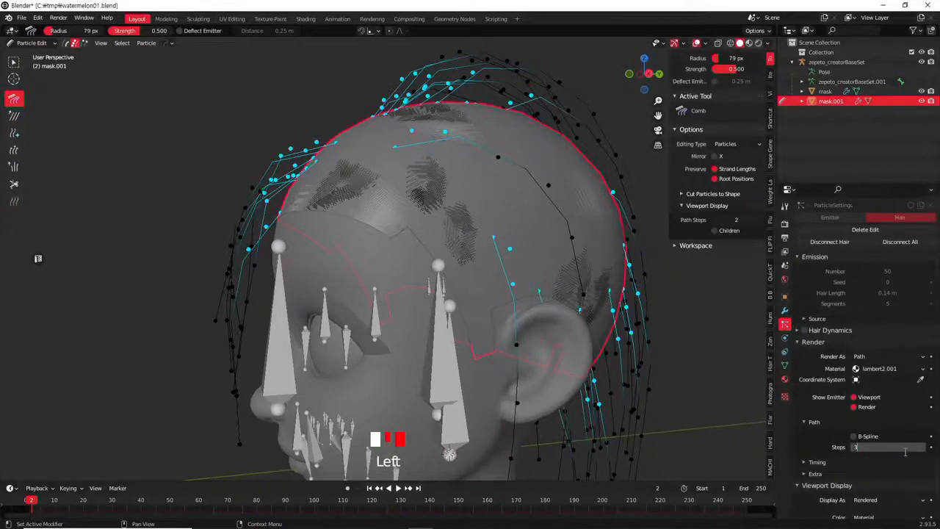
{"action": "middle_click_drag", "start_coordinate": [682, 326], "coordinate": [462, 273], "text": "shift"}
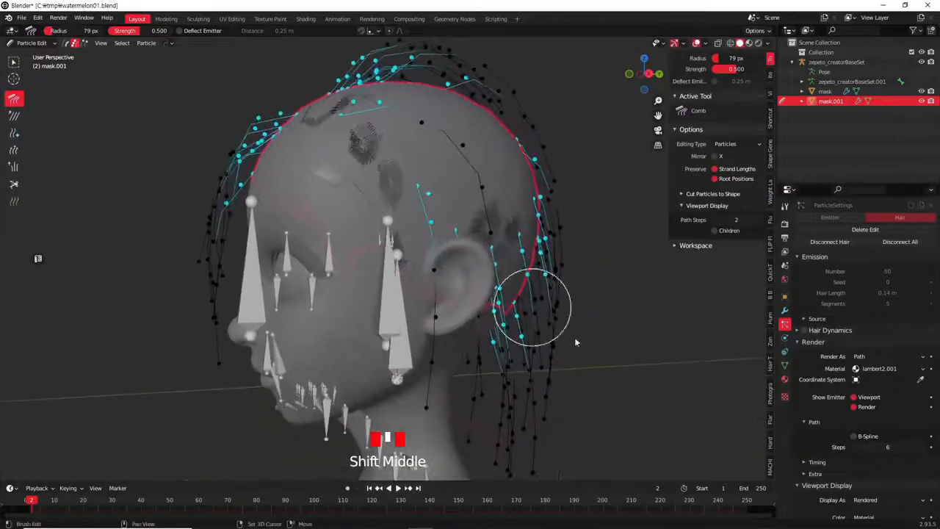
{"action": "left_click", "coordinate": [852, 436]}
Comb the selected root sections at the front of the scalp and above the ear
{"action": "middle_click_drag", "start_coordinate": [630, 273], "coordinate": [431, 181]}
{"action": "left_click_drag", "start_coordinate": [271, 168], "coordinate": [262, 137]}
{"action": "mouse_move", "coordinate": [262, 136]}
{"action": "middle_mouse_down"}
{"action": "mouse_move", "coordinate": [388, 252]}
{"action": "mouse_move", "coordinate": [408, 306]}
{"action": "mouse_move", "coordinate": [447, 273]}
{"action": "mouse_move", "coordinate": [474, 267]}
{"action": "mouse_move", "coordinate": [483, 234]}
{"action": "mouse_move", "coordinate": [463, 243]}
{"action": "mouse_move", "coordinate": [445, 318]}
{"action": "mouse_move", "coordinate": [491, 297]}
{"action": "middle_mouse_up"}
{"action": "left_click", "coordinate": [497, 232]}
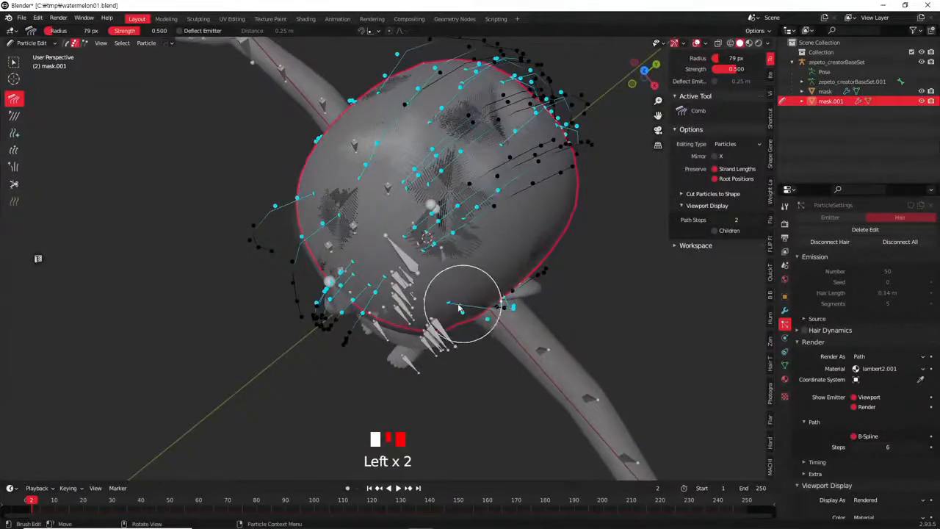
{"action": "middle_click_drag", "start_coordinate": [485, 318], "coordinate": [541, 245]}
{"action": "scroll", "coordinate": [536, 256], "scroll_direction": "down", "scroll_amount": 2}
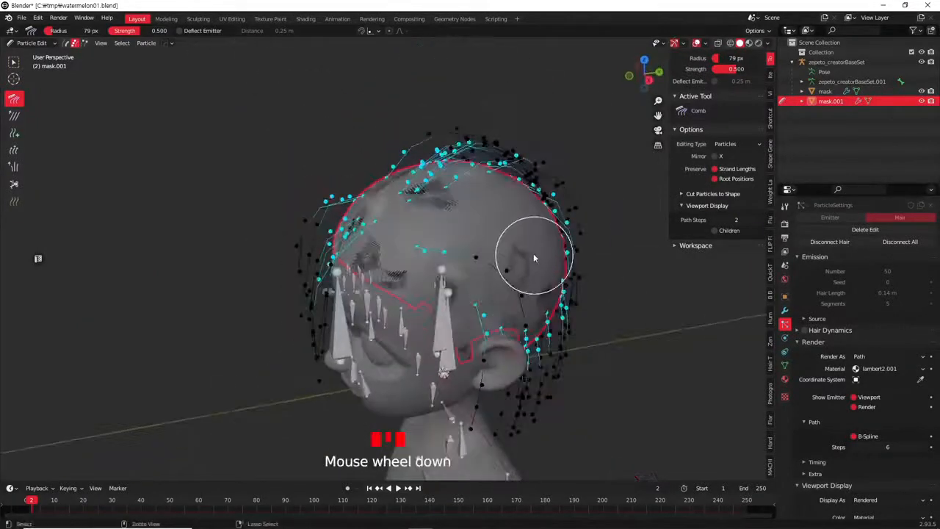
Preview the hair in Object Mode and return to Particle Edit mode
{"action": "key", "text": "ctrl+Tab"}
{"action": "key", "text": "ctrl+Tab"}
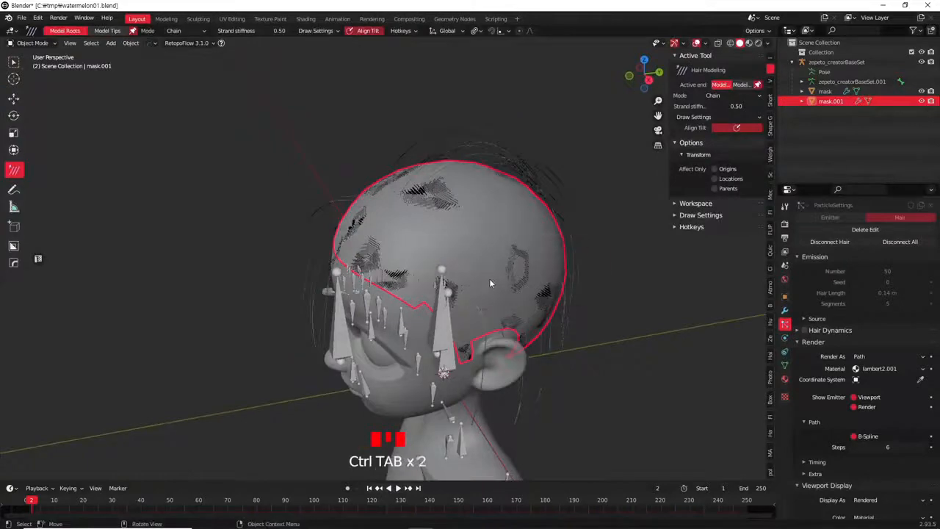
{"action": "key", "text": "ctrl+Tab"}
{"action": "left_click", "coordinate": [618, 343]}
{"action": "mouse_move", "coordinate": [604, 291]}
{"action": "middle_mouse_down"}
{"action": "mouse_move", "coordinate": [478, 289]}
{"action": "mouse_move", "coordinate": [470, 273]}
{"action": "mouse_move", "coordinate": [483, 248]}
{"action": "mouse_move", "coordinate": [456, 250]}
{"action": "middle_mouse_up"}
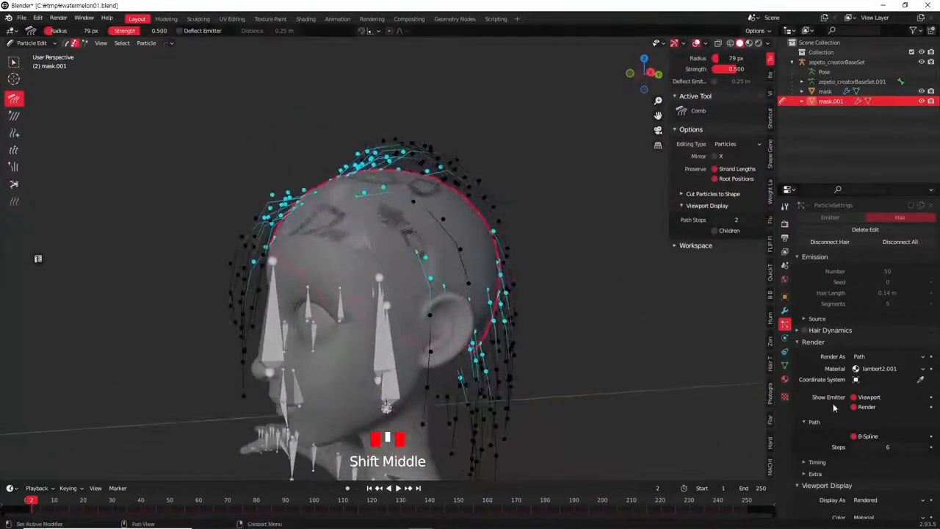
Raise the viewport strand steps to 8 and the Particle Edit path steps to 6
{"action": "scroll", "coordinate": [821, 439], "scroll_direction": "down", "scroll_amount": 5}
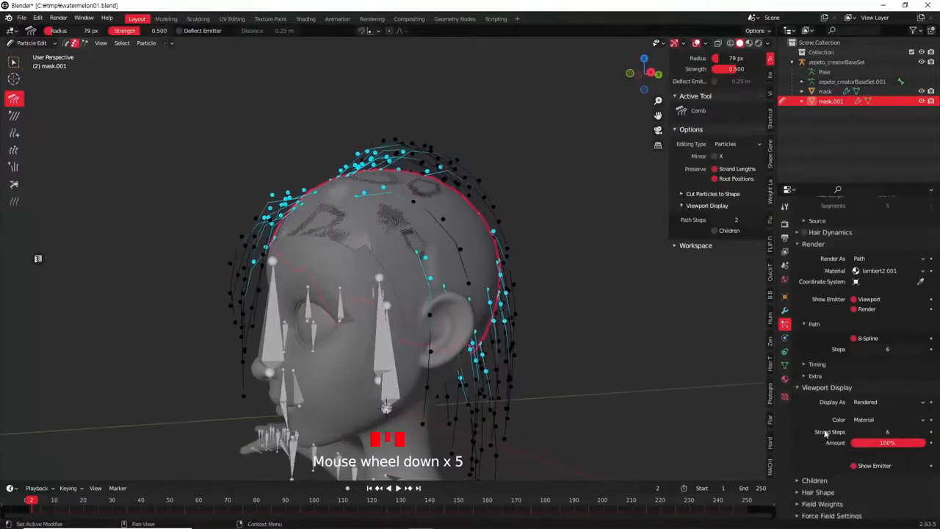
{"action": "scroll", "coordinate": [826, 433], "scroll_direction": "down", "scroll_amount": 3}
{"action": "left_click", "coordinate": [898, 394]}
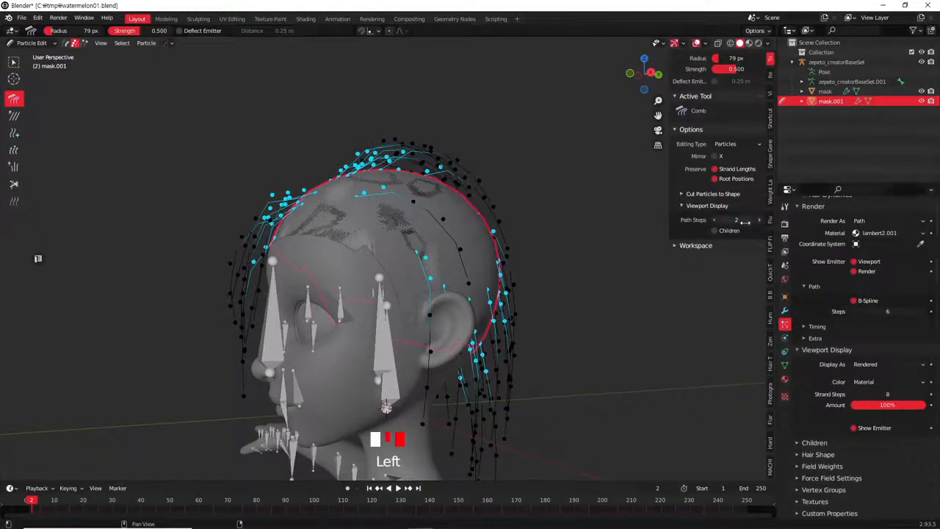
{"action": "left_click_drag", "start_coordinate": [737, 220], "coordinate": [745, 220]}
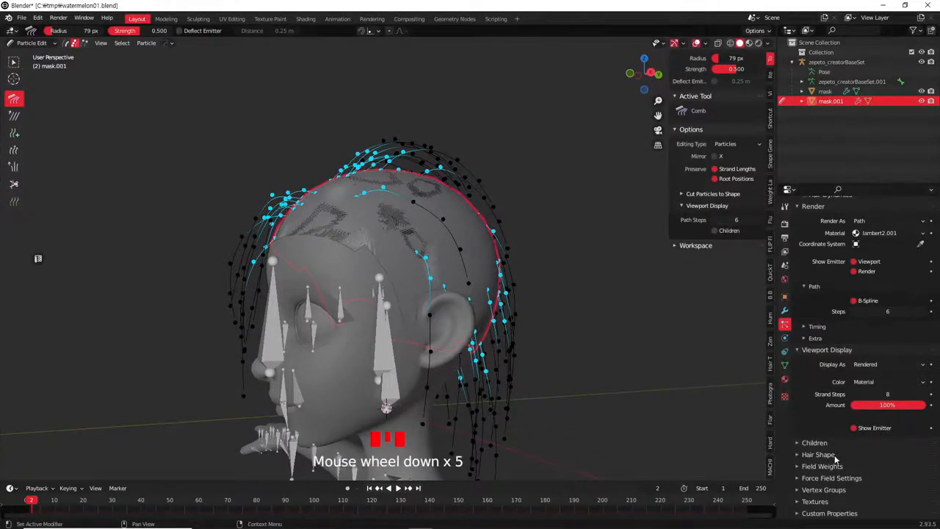
Add Simple children to the hair, display them in Particle Edit and set their radius to 0.02 m
{"action": "left_click", "coordinate": [815, 442]}
{"action": "left_click", "coordinate": [860, 458]}
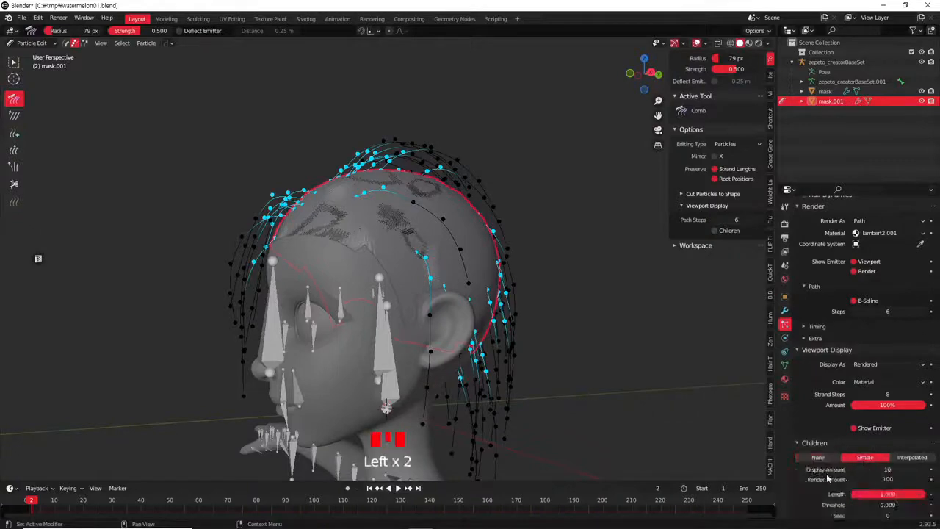
{"action": "left_click", "coordinate": [716, 231]}
{"action": "middle_click_drag", "start_coordinate": [580, 246], "coordinate": [507, 294]}
{"action": "scroll", "coordinate": [851, 464], "scroll_direction": "down", "scroll_amount": 6}
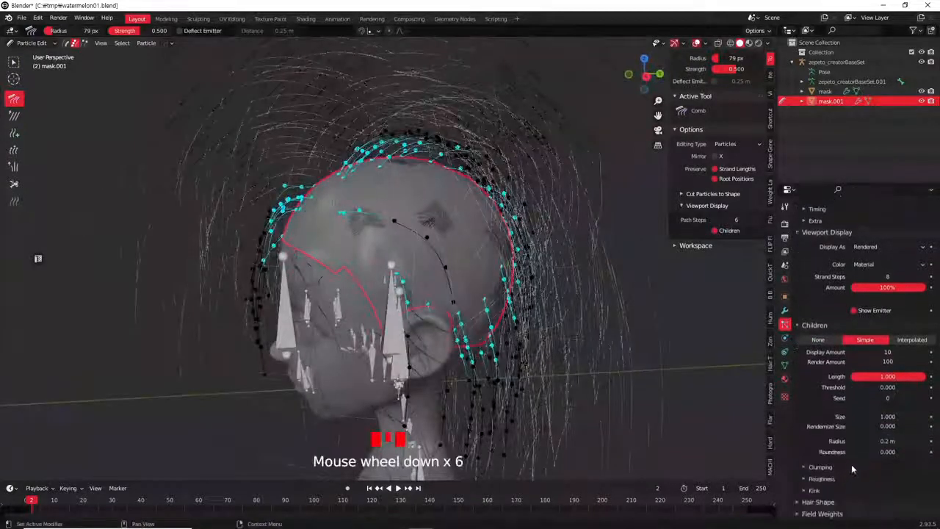
{"action": "left_click", "coordinate": [891, 441]}
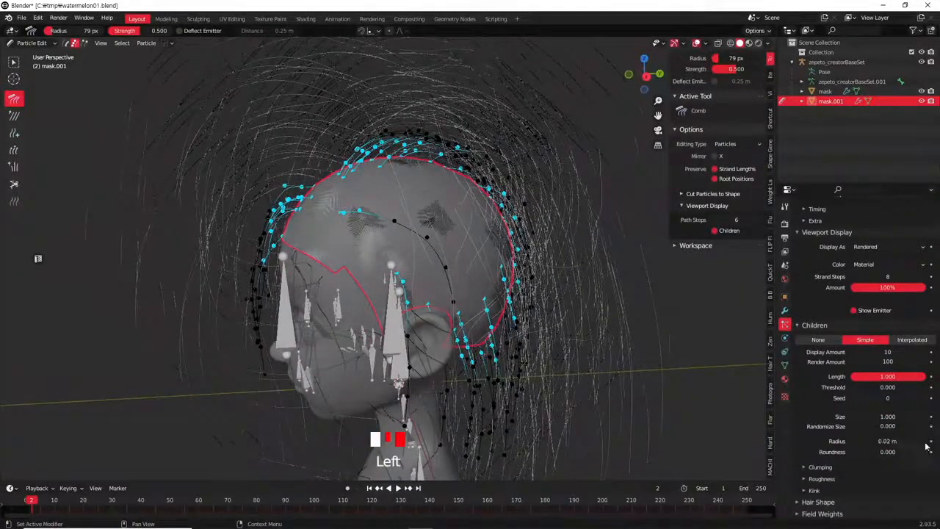
{"action": "middle_click_drag", "start_coordinate": [577, 271], "coordinate": [590, 276]}
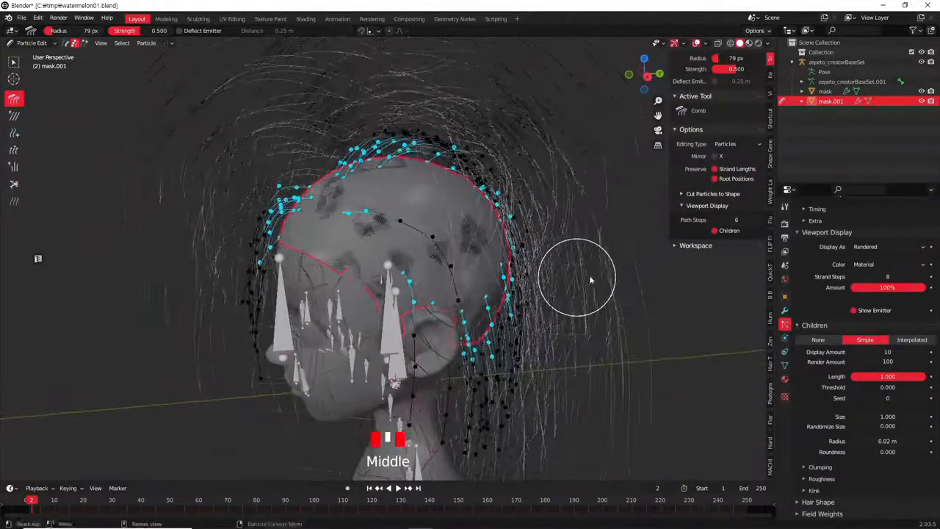
Change the hair children to Interpolated and toggle their Particle Edit display off and on to compare
{"action": "left_click", "coordinate": [715, 231]}
{"action": "left_click", "coordinate": [716, 231]}
{"action": "middle_click_drag", "start_coordinate": [484, 279], "coordinate": [580, 232]}
{"action": "left_click", "coordinate": [910, 340]}
{"action": "middle_click_drag", "start_coordinate": [667, 336], "coordinate": [563, 299]}
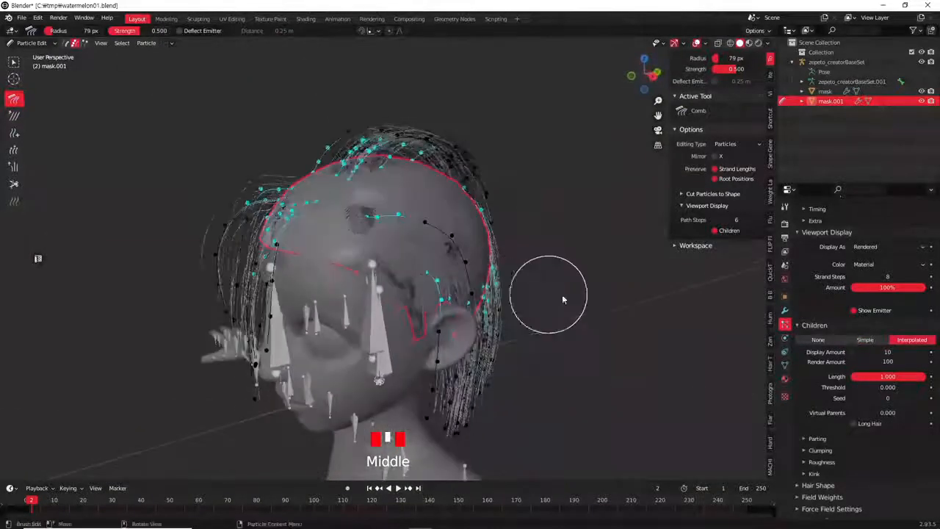
{"action": "left_click", "coordinate": [714, 230]}
{"action": "left_click", "coordinate": [714, 230]}
Comb the selected root sections of the side strand above the temple
{"action": "middle_click_drag", "start_coordinate": [599, 266], "coordinate": [542, 187]}
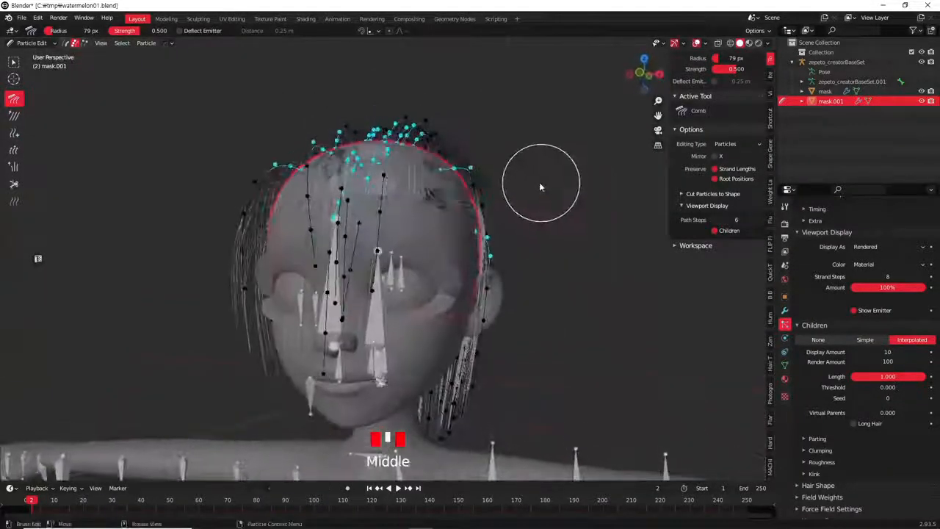
{"action": "scroll", "coordinate": [474, 193], "scroll_direction": "up", "scroll_amount": 3}
{"action": "middle_click_drag", "start_coordinate": [475, 193], "coordinate": [446, 283], "text": "shift"}
{"action": "scroll", "coordinate": [445, 278], "scroll_direction": "up", "scroll_amount": 2}
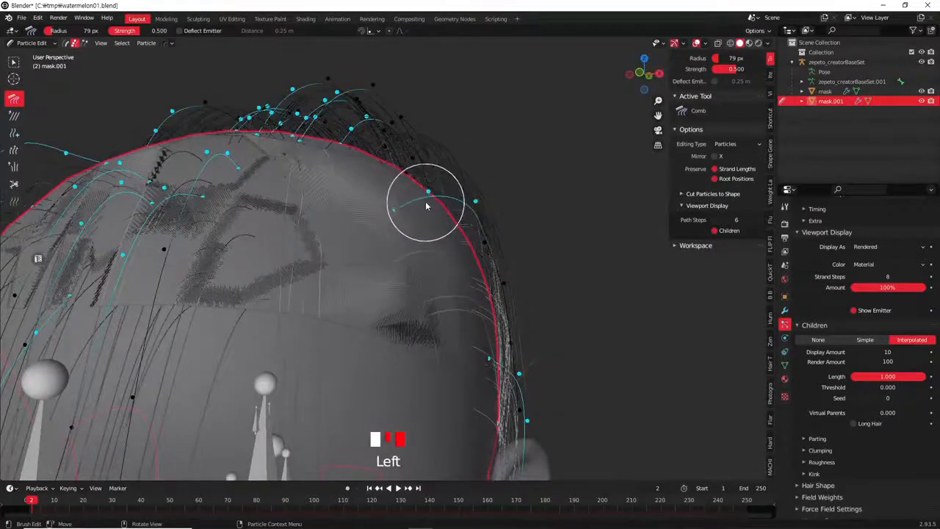
{"action": "middle_click_drag", "start_coordinate": [478, 243], "coordinate": [482, 206]}
{"action": "left_click", "coordinate": [483, 202]}
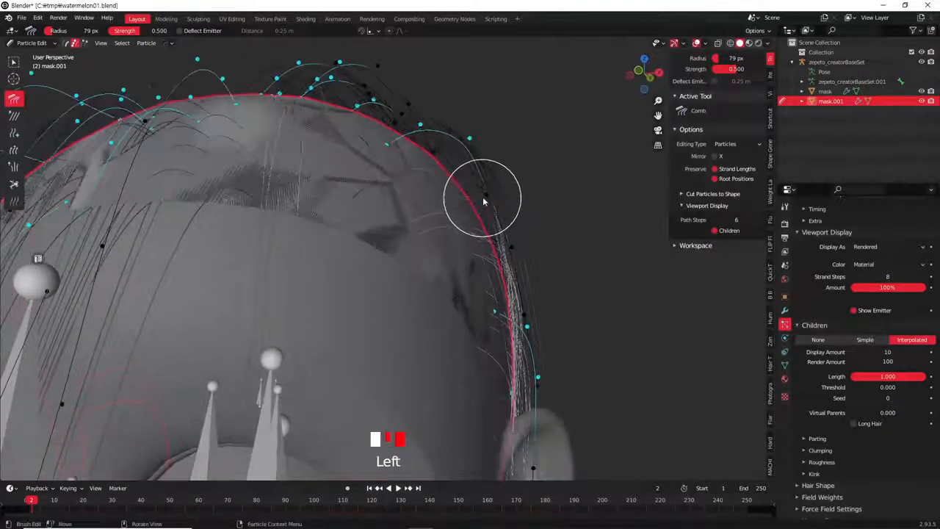
Select all hair points and comb the strands along the side of the head
{"action": "key", "text": "a"}
{"action": "mouse_move", "coordinate": [491, 207]}
{"action": "left_mouse_down"}
{"action": "mouse_move", "coordinate": [504, 211]}
{"action": "mouse_move", "coordinate": [518, 251]}
{"action": "left_mouse_up"}
{"action": "left_click_drag", "start_coordinate": [497, 204], "coordinate": [504, 195]}
{"action": "mouse_move", "coordinate": [503, 195]}
{"action": "middle_mouse_down"}
{"action": "mouse_move", "coordinate": [489, 279]}
{"action": "mouse_move", "coordinate": [365, 341]}
{"action": "middle_mouse_up"}
{"action": "scroll", "coordinate": [489, 281], "scroll_direction": "down", "scroll_amount": 1}
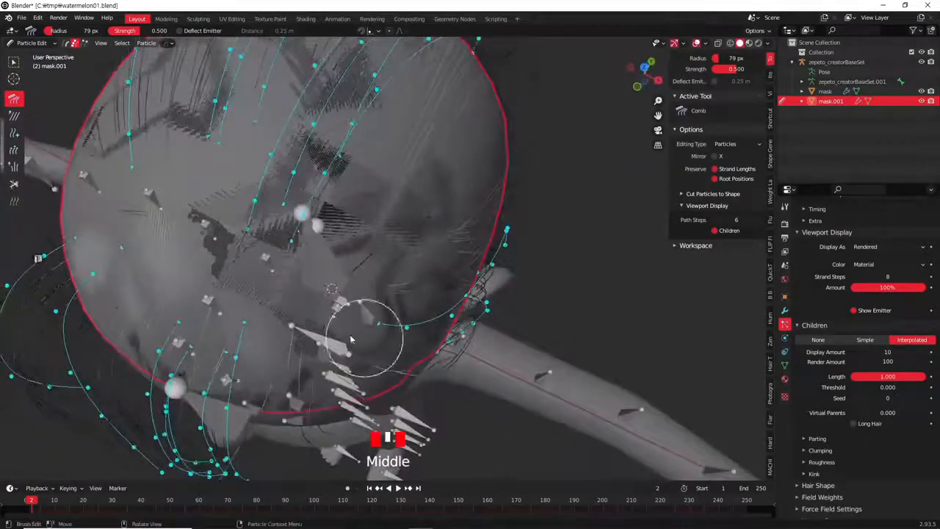
{"action": "middle_click_drag", "start_coordinate": [518, 250], "coordinate": [414, 188]}
{"action": "scroll", "coordinate": [344, 186], "scroll_direction": "down", "scroll_amount": 1}
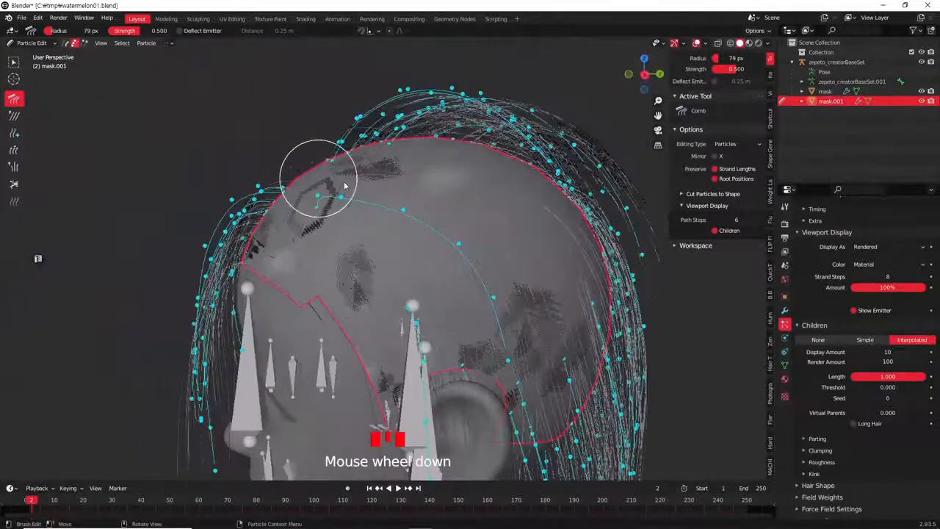
Comb the strands around the opposite ear from behind the head
{"action": "scroll", "coordinate": [544, 422], "scroll_direction": "down", "scroll_amount": 2}
{"action": "middle_click_drag", "start_coordinate": [487, 331], "coordinate": [353, 206]}
{"action": "mouse_move", "coordinate": [354, 206]}
{"action": "left_mouse_down"}
{"action": "mouse_move", "coordinate": [335, 157]}
{"action": "mouse_move", "coordinate": [338, 176]}
{"action": "left_mouse_up"}
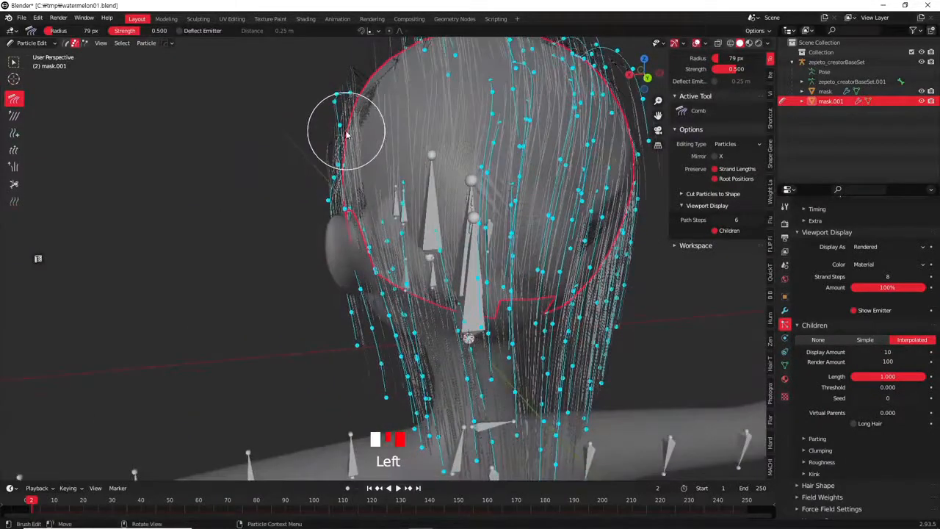
{"action": "scroll", "coordinate": [348, 147], "scroll_direction": "up", "scroll_amount": 3}
{"action": "middle_click_drag", "start_coordinate": [348, 168], "coordinate": [351, 234]}
{"action": "mouse_move", "coordinate": [350, 234]}
{"action": "left_mouse_down"}
{"action": "mouse_move", "coordinate": [325, 210]}
{"action": "mouse_move", "coordinate": [312, 132]}
{"action": "left_mouse_up"}
{"action": "middle_click_drag", "start_coordinate": [312, 132], "coordinate": [382, 292]}
{"action": "middle_click_drag", "start_coordinate": [336, 258], "coordinate": [460, 298]}
Look at the Hair Grooming add-on options and view the hair in Object Mode before returning to Particle Edit
{"action": "key", "text": "Tab"}
{"action": "key", "text": "Tab"}
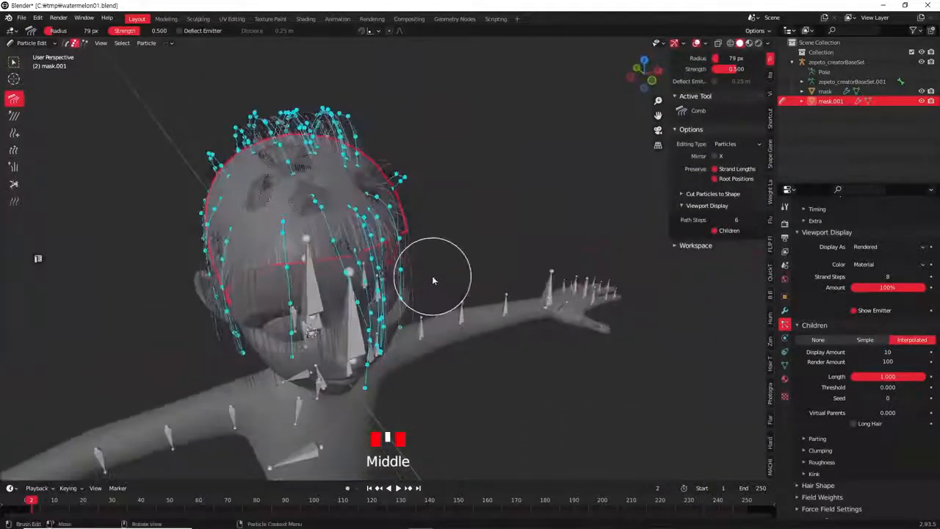
{"action": "left_click", "coordinate": [769, 364]}
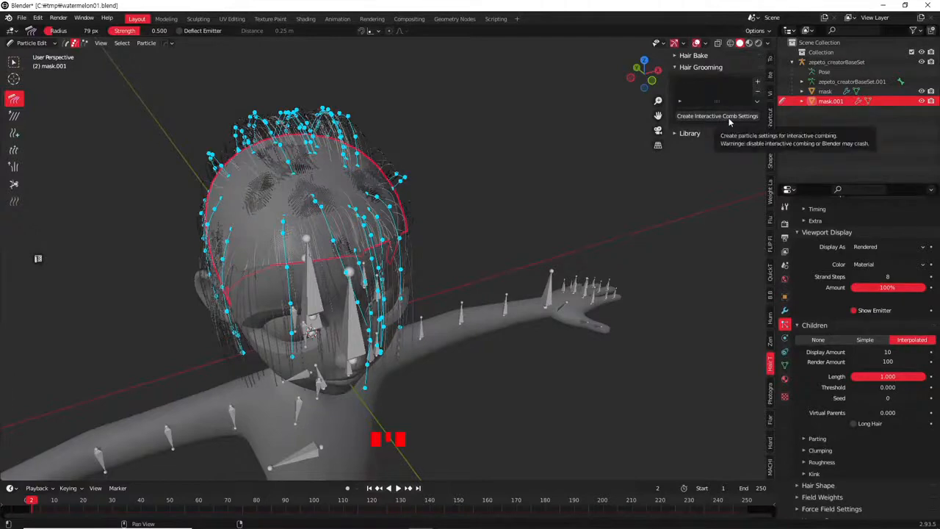
{"action": "key", "text": "Tab"}
{"action": "key", "text": "Tab"}
{"action": "key", "text": "ctrl+Tab"}
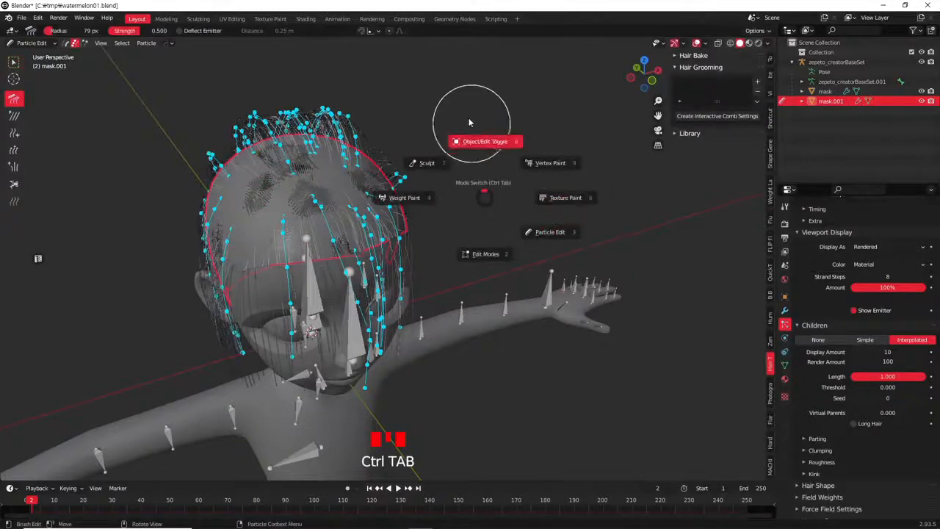
{"action": "left_click", "coordinate": [476, 142]}
{"action": "middle_click_drag", "start_coordinate": [464, 225], "coordinate": [575, 249], "text": "shift"}
{"action": "key", "text": "ctrl+Tab"}
{"action": "left_click", "coordinate": [600, 284]}
Trim the fringe above the eyes using the Cut brush with a 113 px radius
{"action": "mouse_move", "coordinate": [600, 286]}
{"action": "middle_mouse_down"}
{"action": "mouse_move", "coordinate": [546, 272]}
{"action": "mouse_move", "coordinate": [560, 307]}
{"action": "mouse_move", "coordinate": [535, 312]}
{"action": "middle_mouse_up"}
{"action": "left_click", "coordinate": [13, 183]}
{"action": "key", "text": "f"}
{"action": "left_click", "coordinate": [537, 312]}
{"action": "left_click", "coordinate": [531, 290]}
{"action": "left_click", "coordinate": [601, 314]}
{"action": "middle_click_drag", "start_coordinate": [600, 315], "coordinate": [330, 311]}
{"action": "middle_click_drag", "start_coordinate": [235, 294], "coordinate": [329, 267]}
{"action": "scroll", "coordinate": [329, 266], "scroll_direction": "up", "scroll_amount": 3}
{"action": "middle_click_drag", "start_coordinate": [376, 238], "coordinate": [104, 276], "text": "shift"}
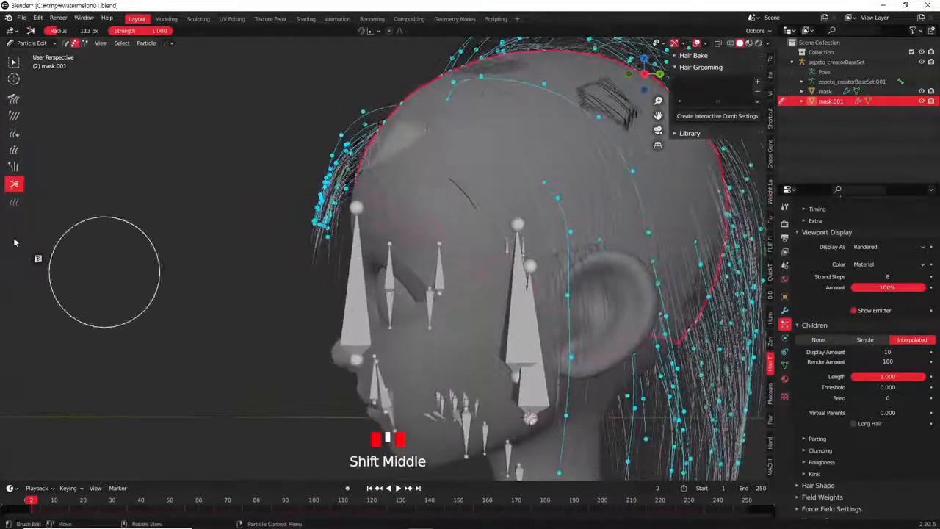
Puff the front fringe strands away from the forehead and grow them longer with the Length brush at a 111 px radius
{"action": "left_click", "coordinate": [14, 168]}
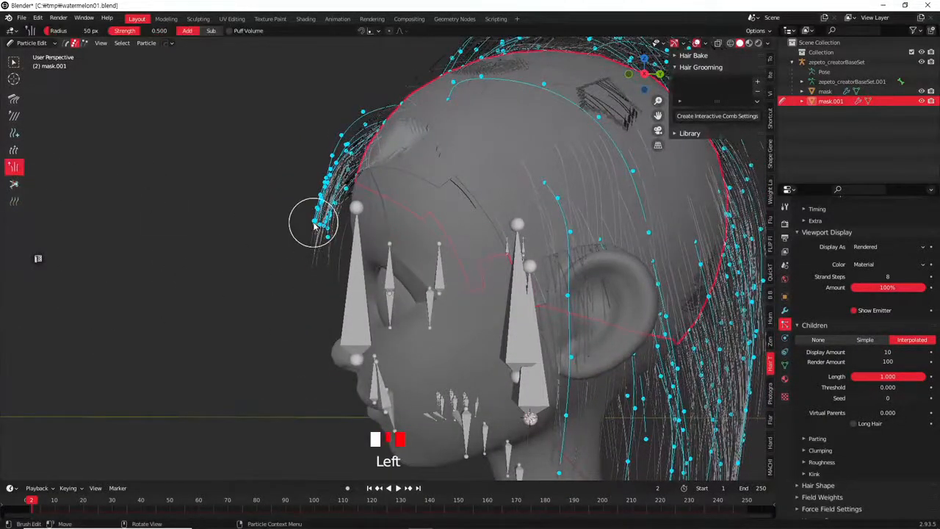
{"action": "mouse_move", "coordinate": [350, 209]}
{"action": "left_mouse_down"}
{"action": "mouse_move", "coordinate": [309, 251]}
{"action": "mouse_move", "coordinate": [305, 222]}
{"action": "left_mouse_up"}
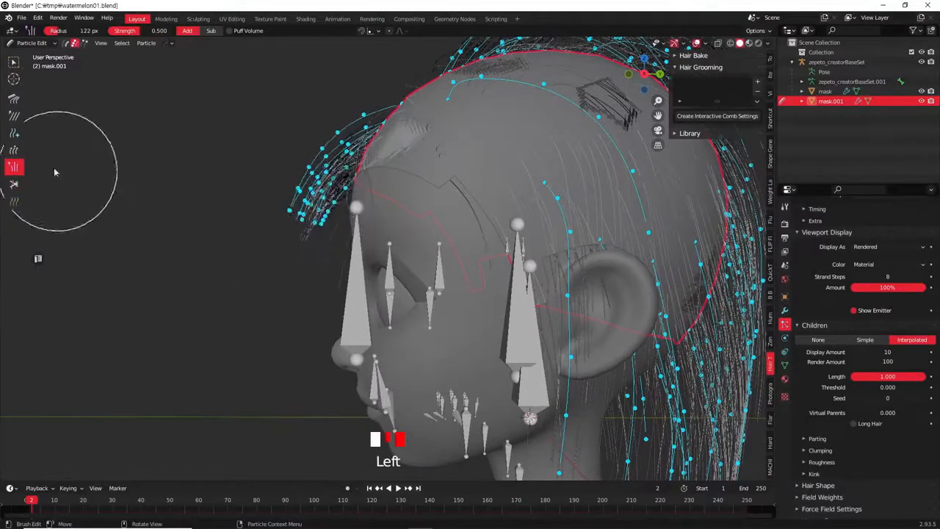
{"action": "left_click", "coordinate": [14, 149]}
{"action": "key", "text": "f"}
{"action": "left_click", "coordinate": [297, 252]}
{"action": "left_click", "coordinate": [286, 232]}
{"action": "left_click", "coordinate": [300, 264]}
{"action": "left_click", "coordinate": [299, 264]}
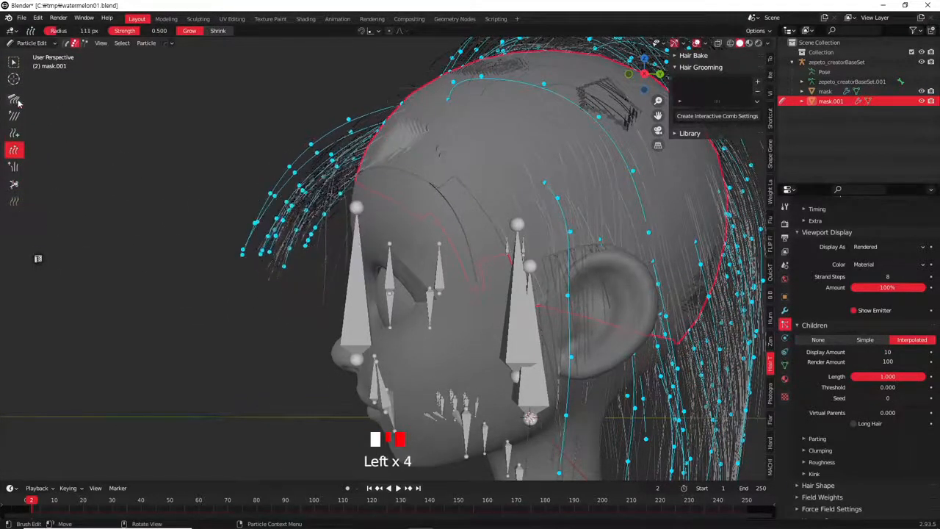
Comb the lengthened fringe down over the forehead using the Comb brush with a 164 px radius
{"action": "key", "text": "f"}
{"action": "left_click", "coordinate": [316, 225]}
{"action": "mouse_move", "coordinate": [284, 215]}
{"action": "left_mouse_down"}
{"action": "mouse_move", "coordinate": [261, 258]}
{"action": "mouse_move", "coordinate": [287, 280]}
{"action": "mouse_move", "coordinate": [294, 189]}
{"action": "mouse_move", "coordinate": [346, 213]}
{"action": "left_mouse_up"}
{"action": "scroll", "coordinate": [360, 204], "scroll_direction": "up", "scroll_amount": 4}
{"action": "middle_click_drag", "start_coordinate": [361, 204], "coordinate": [437, 331], "text": "shift"}
{"action": "mouse_move", "coordinate": [408, 269]}
{"action": "left_mouse_down"}
{"action": "mouse_move", "coordinate": [373, 242]}
{"action": "mouse_move", "coordinate": [365, 209]}
{"action": "left_mouse_up"}
{"action": "left_click_drag", "start_coordinate": [389, 253], "coordinate": [416, 280]}
{"action": "middle_click_drag", "start_coordinate": [399, 268], "coordinate": [433, 185], "text": "shift"}
{"action": "left_click_drag", "start_coordinate": [258, 270], "coordinate": [269, 389]}
{"action": "left_click_drag", "start_coordinate": [288, 126], "coordinate": [297, 238]}
Comb the fringe strands down in front of the face, working around from several angles
{"action": "middle_click_drag", "start_coordinate": [298, 241], "coordinate": [553, 321]}
{"action": "scroll", "coordinate": [552, 320], "scroll_direction": "down", "scroll_amount": 1}
{"action": "left_click_drag", "start_coordinate": [511, 236], "coordinate": [490, 282]}
{"action": "left_click_drag", "start_coordinate": [527, 304], "coordinate": [501, 376]}
{"action": "left_click_drag", "start_coordinate": [491, 332], "coordinate": [471, 378]}
{"action": "mouse_move", "coordinate": [502, 302]}
{"action": "left_mouse_down"}
{"action": "mouse_move", "coordinate": [483, 328]}
{"action": "mouse_move", "coordinate": [468, 288]}
{"action": "left_mouse_up"}
{"action": "mouse_move", "coordinate": [468, 287]}
{"action": "middle_mouse_down"}
{"action": "mouse_move", "coordinate": [451, 325]}
{"action": "mouse_move", "coordinate": [374, 294]}
{"action": "mouse_move", "coordinate": [420, 316]}
{"action": "middle_mouse_up"}
{"action": "scroll", "coordinate": [374, 294], "scroll_direction": "up", "scroll_amount": 2}
{"action": "scroll", "coordinate": [432, 274], "scroll_direction": "up", "scroll_amount": 2}
{"action": "mouse_move", "coordinate": [432, 273]}
{"action": "middle_mouse_down"}
{"action": "mouse_move", "coordinate": [388, 294]}
{"action": "mouse_move", "coordinate": [374, 269]}
{"action": "mouse_move", "coordinate": [237, 238]}
{"action": "mouse_move", "coordinate": [315, 325]}
{"action": "mouse_move", "coordinate": [311, 247]}
{"action": "middle_mouse_up"}
{"action": "mouse_move", "coordinate": [310, 248]}
{"action": "left_mouse_down"}
{"action": "mouse_move", "coordinate": [319, 252]}
{"action": "mouse_move", "coordinate": [314, 353]}
{"action": "left_mouse_up"}
{"action": "mouse_move", "coordinate": [304, 315]}
{"action": "left_mouse_down"}
{"action": "mouse_move", "coordinate": [315, 335]}
{"action": "mouse_move", "coordinate": [315, 416]}
{"action": "left_mouse_up"}
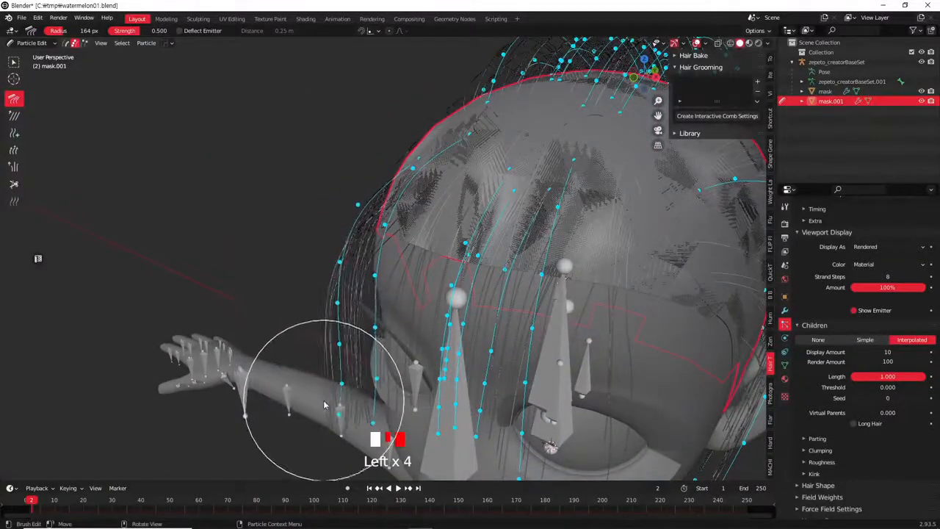
Resize the Comb brush and comb the hanging fringe strands forward, away from the forehead, from the side
{"action": "mouse_move", "coordinate": [338, 420]}
{"action": "middle_mouse_down"}
{"action": "mouse_move", "coordinate": [357, 343]}
{"action": "mouse_move", "coordinate": [503, 340]}
{"action": "mouse_move", "coordinate": [431, 286]}
{"action": "middle_mouse_up"}
{"action": "scroll", "coordinate": [487, 330], "scroll_direction": "up", "scroll_amount": 3}
{"action": "key", "text": "f"}
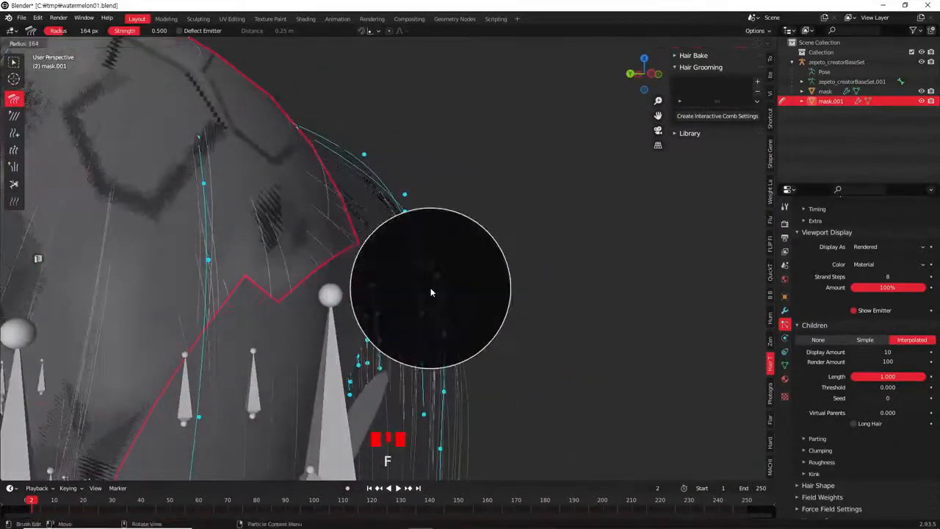
{"action": "left_click", "coordinate": [430, 287]}
{"action": "key", "text": "f"}
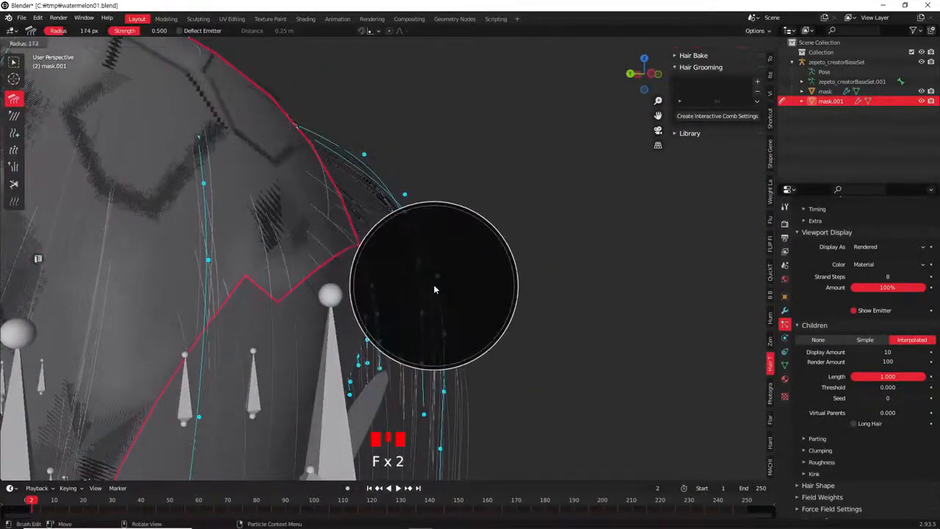
{"action": "left_click", "coordinate": [433, 285]}
{"action": "mouse_move", "coordinate": [415, 297]}
{"action": "left_mouse_down"}
{"action": "mouse_move", "coordinate": [440, 273]}
{"action": "mouse_move", "coordinate": [498, 288]}
{"action": "left_mouse_up"}
{"action": "mouse_move", "coordinate": [499, 289]}
{"action": "middle_mouse_down"}
{"action": "mouse_move", "coordinate": [333, 299]}
{"action": "mouse_move", "coordinate": [337, 354]}
{"action": "mouse_move", "coordinate": [355, 265]}
{"action": "mouse_move", "coordinate": [528, 301]}
{"action": "middle_mouse_up"}
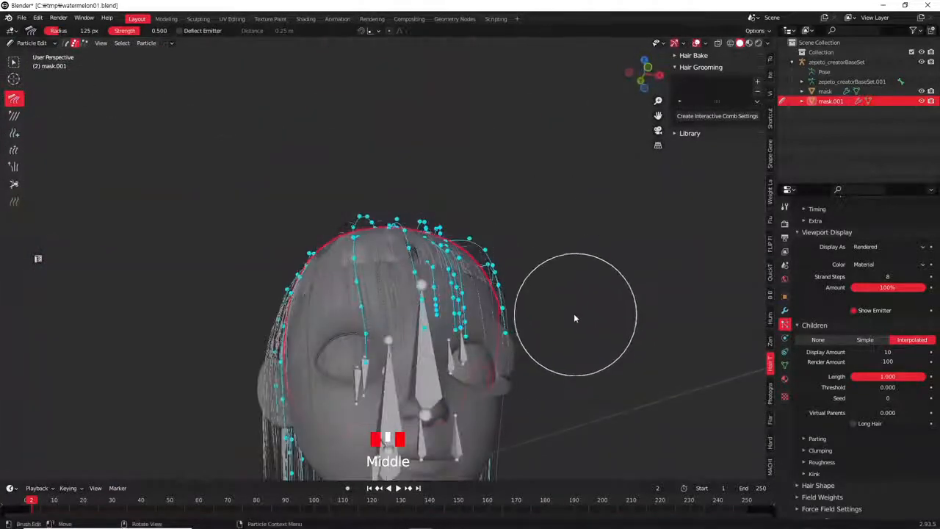
Create interactive comb settings for the scalp cap's particle system and enable Interactive Grooming
{"action": "key", "text": "ctrl+Tab"}
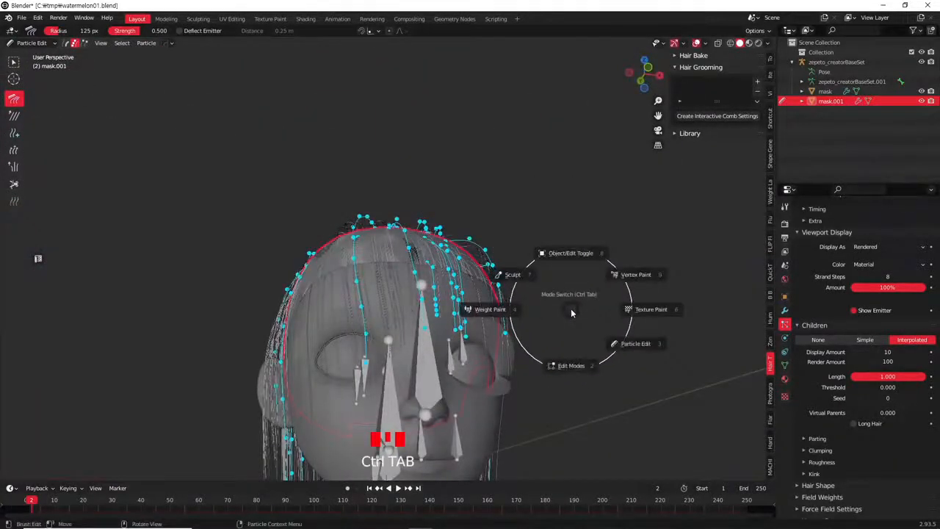
{"action": "key", "text": "Escape"}
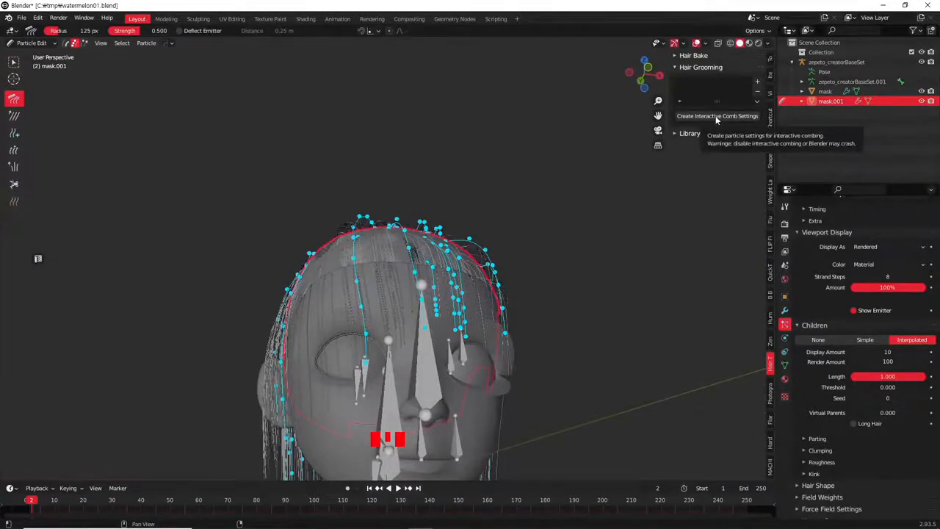
{"action": "left_click", "coordinate": [717, 116]}
{"action": "scroll", "coordinate": [500, 353], "scroll_direction": "down", "scroll_amount": 2}
{"action": "middle_click_drag", "start_coordinate": [499, 353], "coordinate": [90, 479]}
{"action": "middle_click_drag", "start_coordinate": [443, 347], "coordinate": [705, 176]}
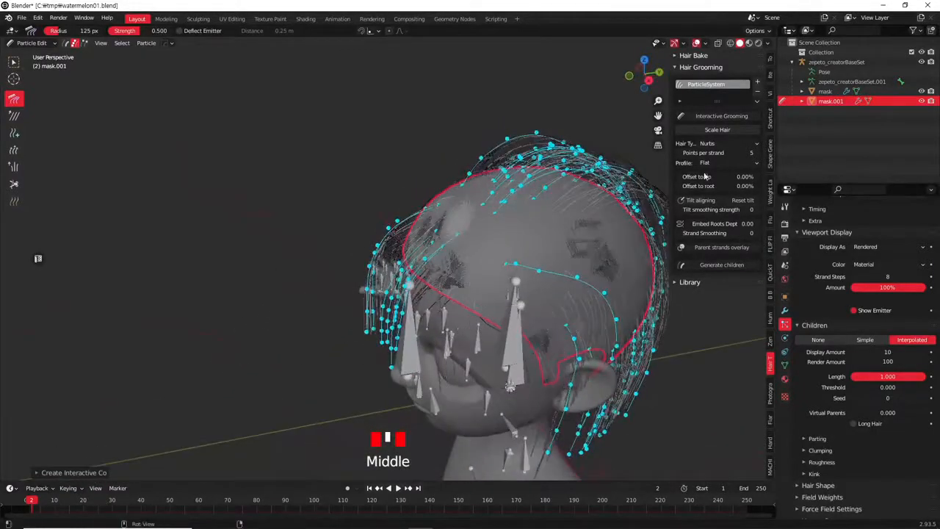
{"action": "left_click", "coordinate": [727, 120]}
{"action": "middle_click_drag", "start_coordinate": [529, 331], "coordinate": [575, 264]}
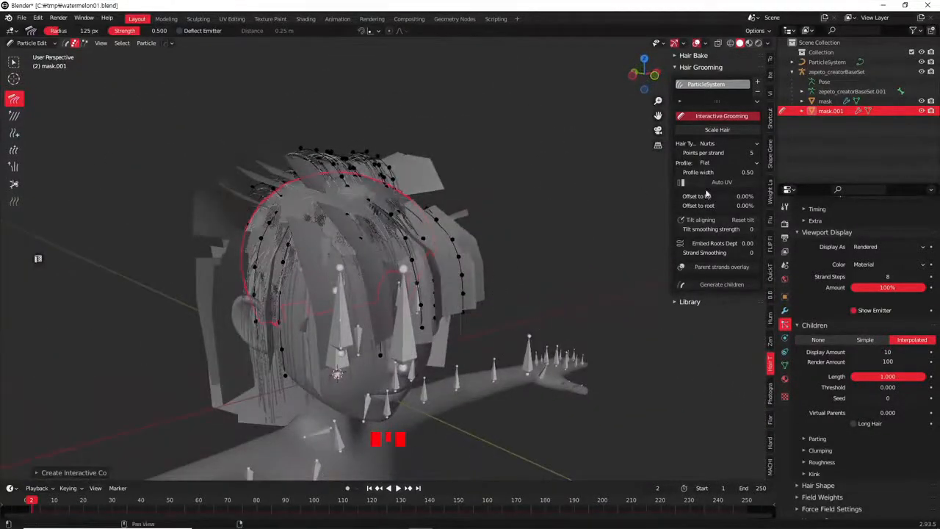
Enable tilt aligning for the hair ribbons and set their profile width to 0.23
{"action": "left_click", "coordinate": [716, 221]}
{"action": "middle_click_drag", "start_coordinate": [543, 265], "coordinate": [455, 294]}
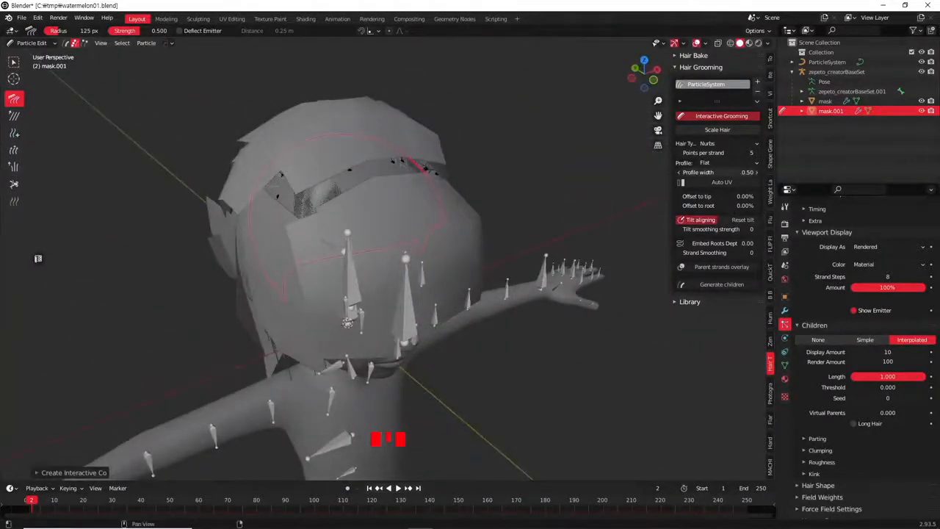
{"action": "mouse_move", "coordinate": [718, 172]}
{"action": "left_mouse_down"}
{"action": "mouse_move", "coordinate": [691, 172]}
{"action": "mouse_move", "coordinate": [703, 172]}
{"action": "left_mouse_up"}
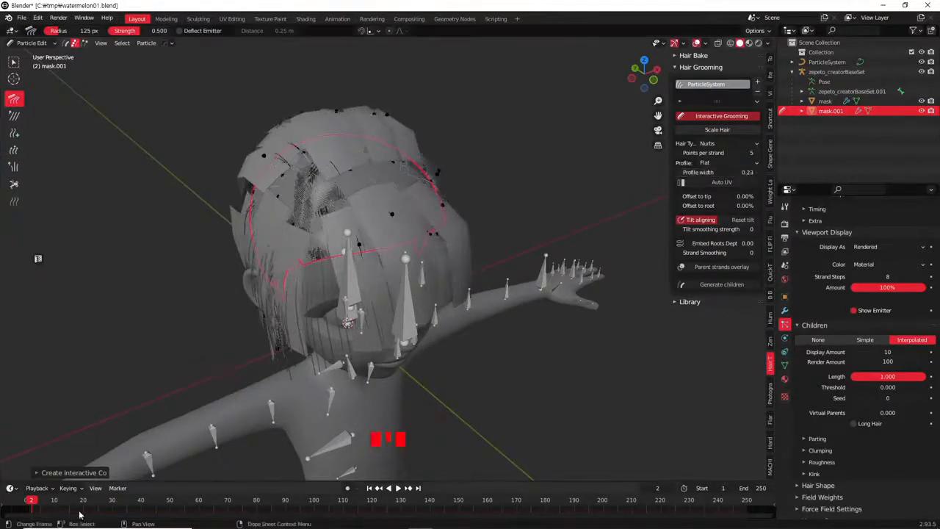
{"action": "left_click", "coordinate": [74, 474]}
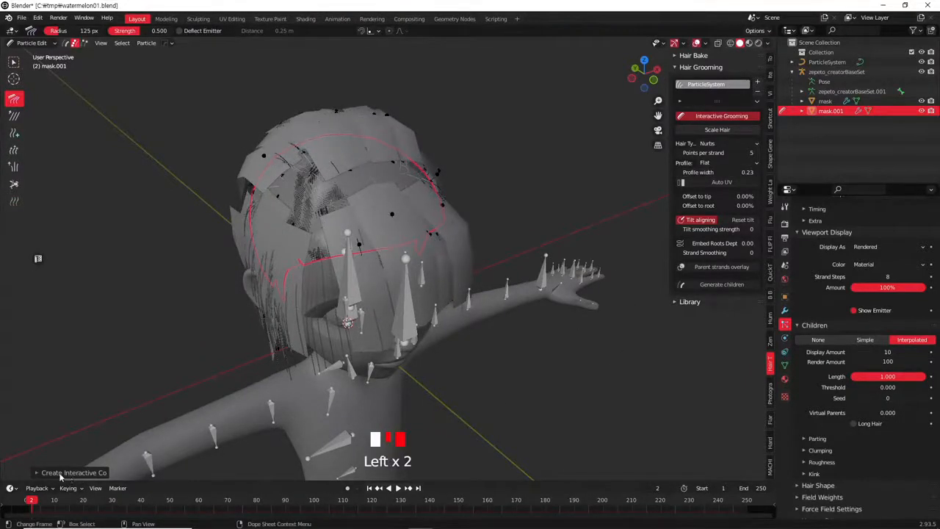
{"action": "left_click", "coordinate": [38, 476]}
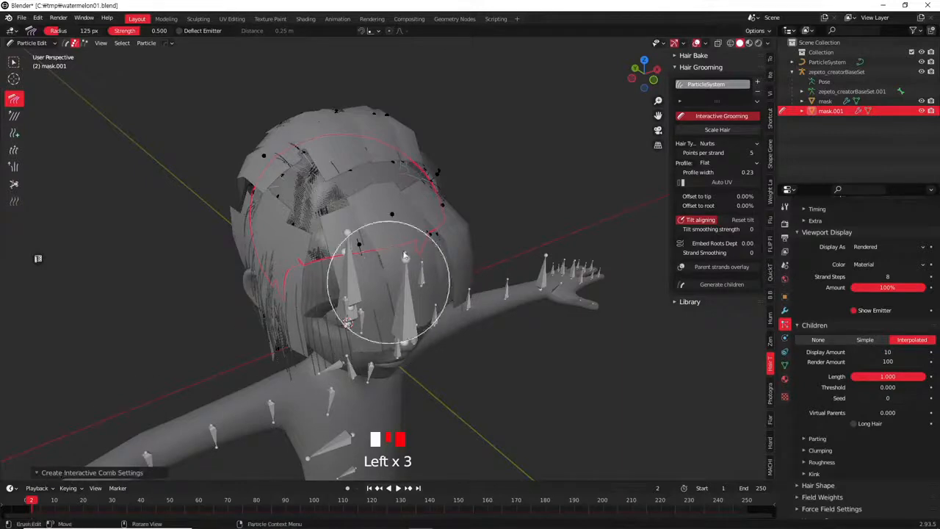
Switch the scalp cap from Particle Edit to Object Mode
{"action": "middle_click_drag", "start_coordinate": [389, 287], "coordinate": [403, 237]}
{"action": "key", "text": "Tab"}
{"action": "key", "text": "Tab"}
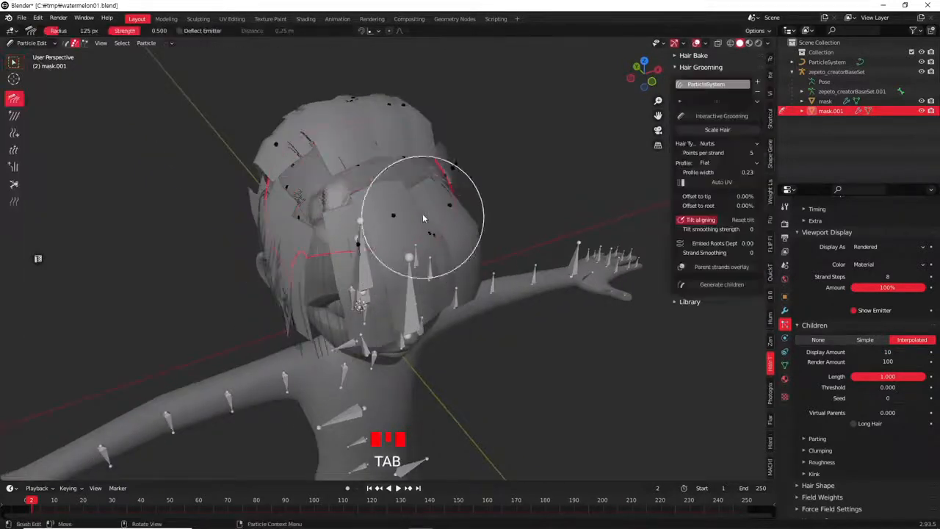
{"action": "key", "text": "ctrl+Tab"}
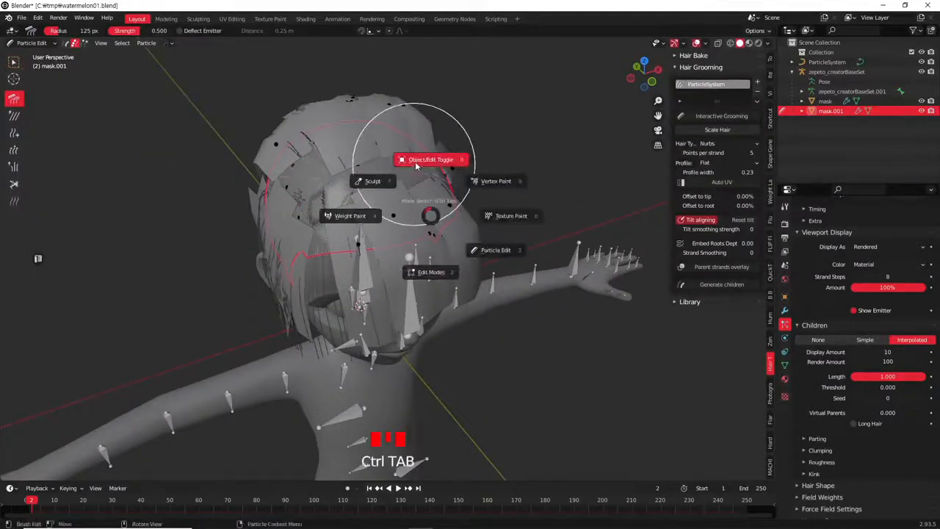
Select the ParticleSystem hair curves in Object Mode and taper them with profile width 0.23 and main radius 1.00
{"action": "left_click", "coordinate": [401, 229]}
{"action": "mouse_move", "coordinate": [401, 229]}
{"action": "middle_mouse_down"}
{"action": "mouse_move", "coordinate": [384, 236]}
{"action": "mouse_move", "coordinate": [365, 164]}
{"action": "mouse_move", "coordinate": [416, 232]}
{"action": "middle_mouse_up"}
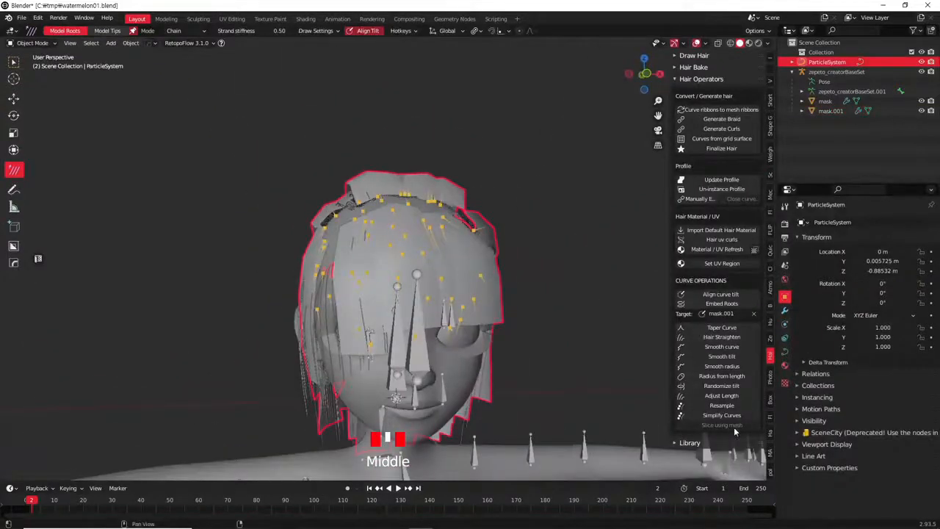
{"action": "left_click", "coordinate": [722, 328]}
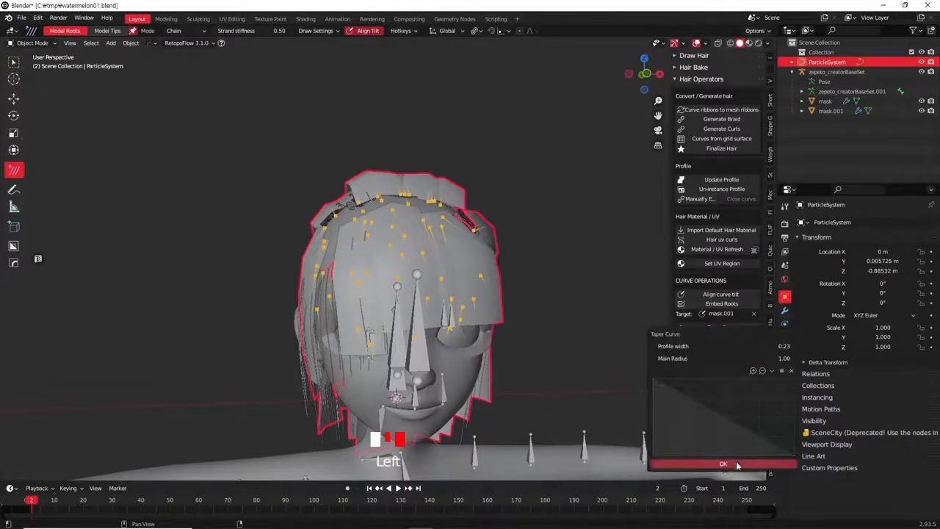
{"action": "left_click", "coordinate": [737, 464]}
Reapply Taper Curve to the hair with the tip end of the taper profile raised to the top
{"action": "middle_click_drag", "start_coordinate": [495, 326], "coordinate": [514, 345]}
{"action": "left_click", "coordinate": [725, 328]}
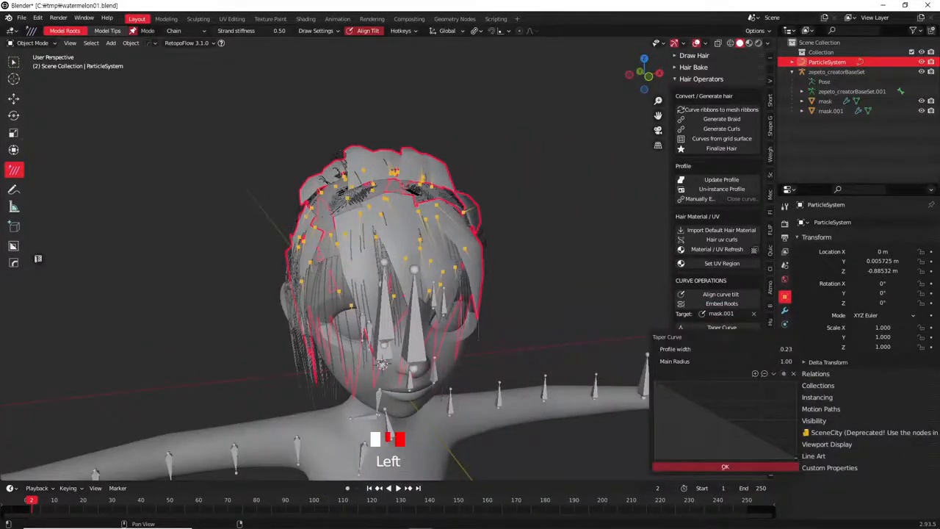
{"action": "left_click_drag", "start_coordinate": [795, 459], "coordinate": [796, 382]}
{"action": "left_click", "coordinate": [729, 481]}
Select the mask.001 scalp mesh and hide its particle system in the viewport
{"action": "middle_click_drag", "start_coordinate": [481, 329], "coordinate": [292, 215]}
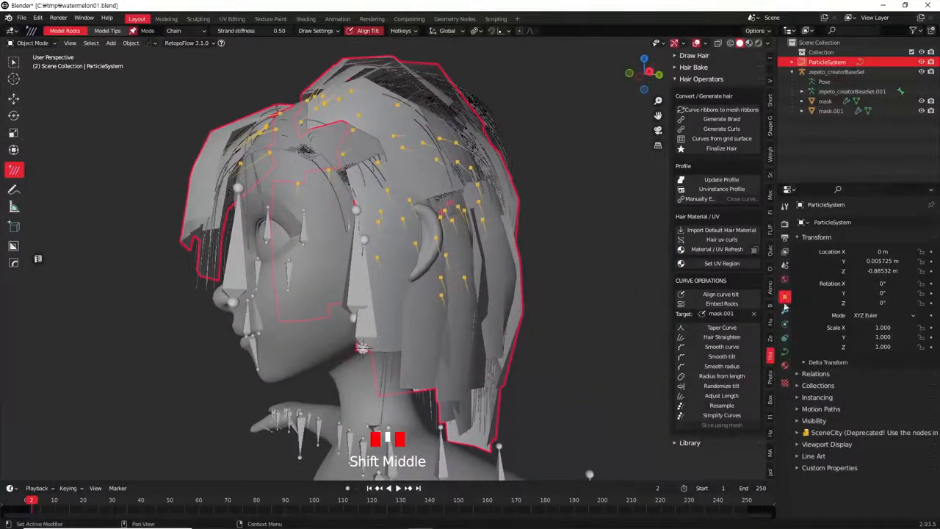
{"action": "left_click", "coordinate": [332, 156]}
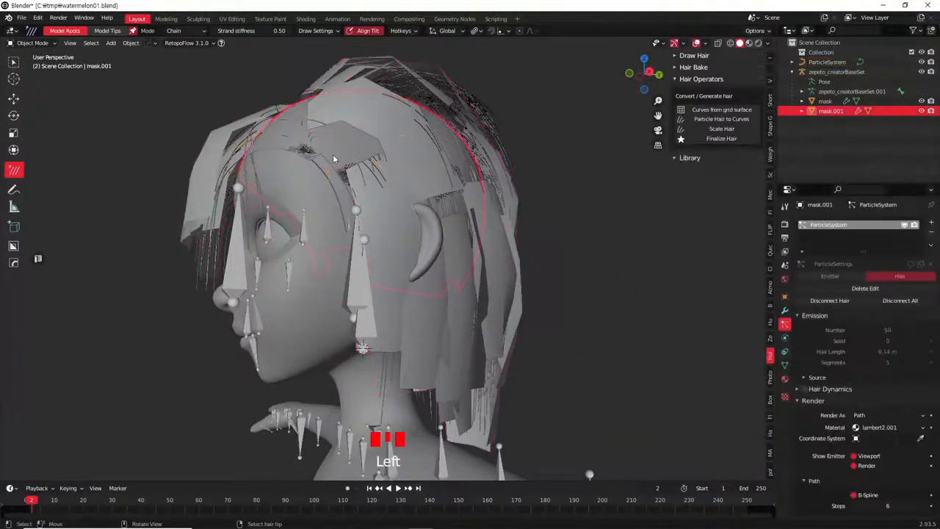
{"action": "left_click", "coordinate": [905, 226]}
{"action": "middle_click_drag", "start_coordinate": [640, 288], "coordinate": [734, 257]}
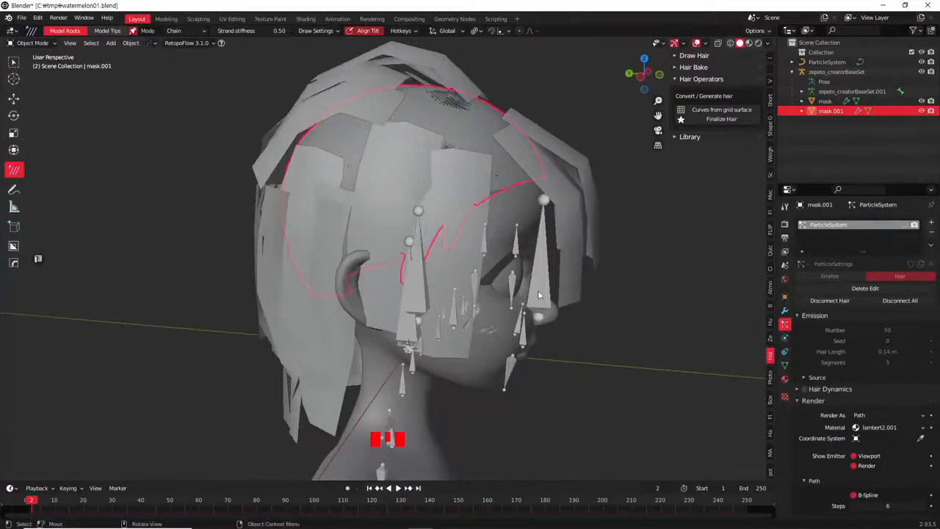
{"action": "middle_click_drag", "start_coordinate": [576, 179], "coordinate": [764, 241]}
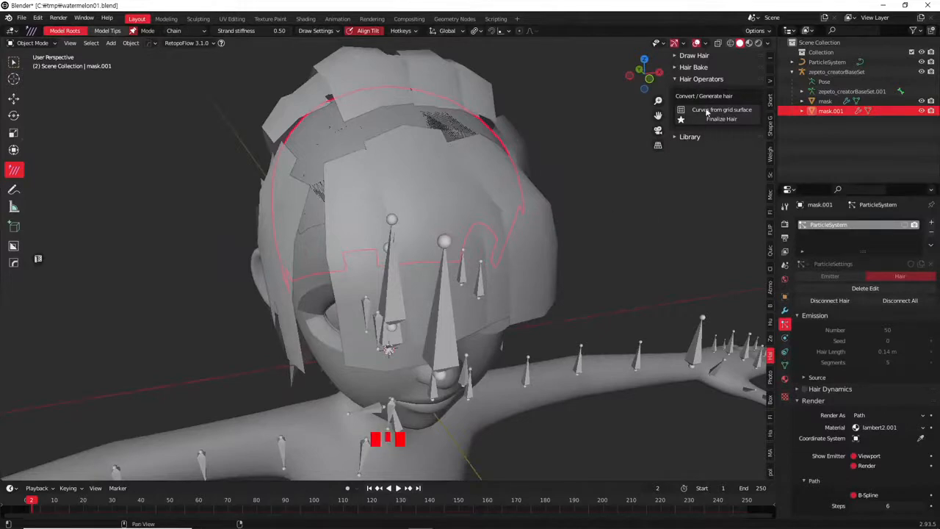
Switch mask.001 to Particle Edit mode and enable Interactive Grooming with Generate children
{"action": "key", "text": "ctrl+Tab"}
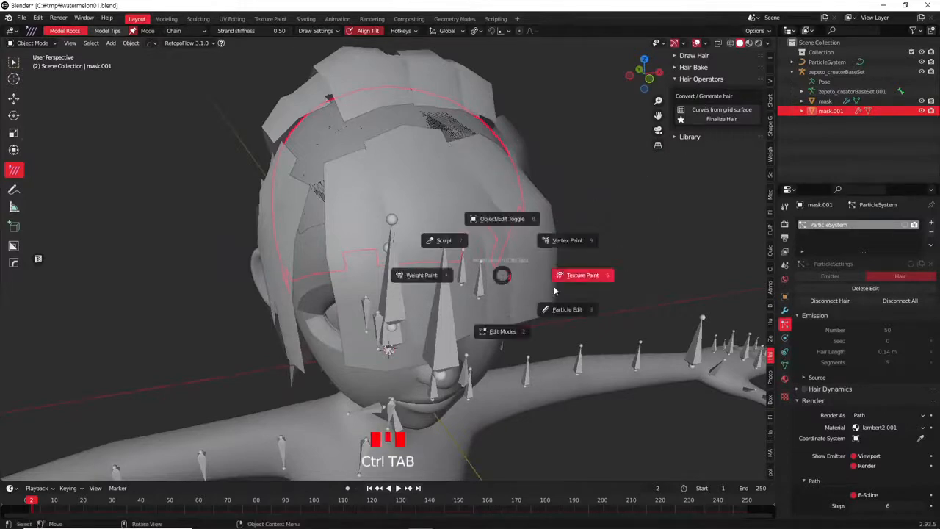
{"action": "left_click", "coordinate": [580, 314]}
{"action": "left_click", "coordinate": [716, 219]}
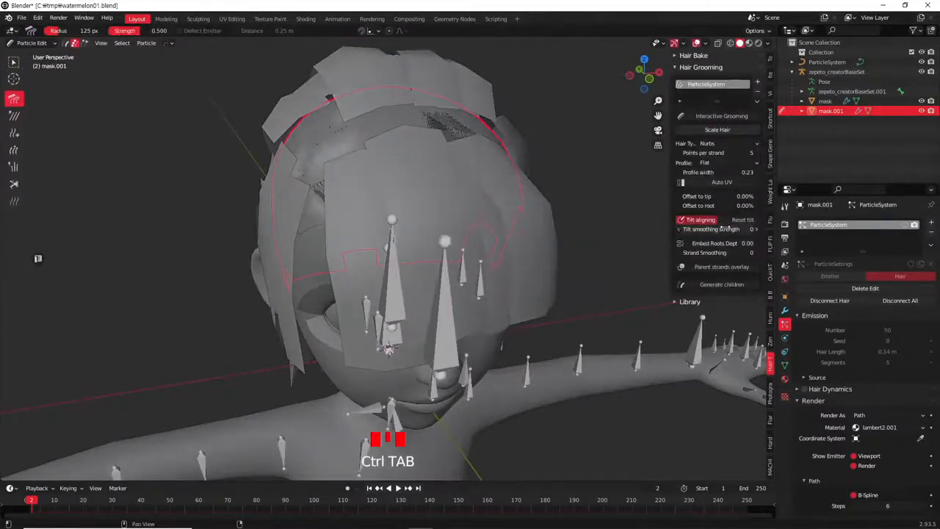
{"action": "left_click", "coordinate": [720, 117]}
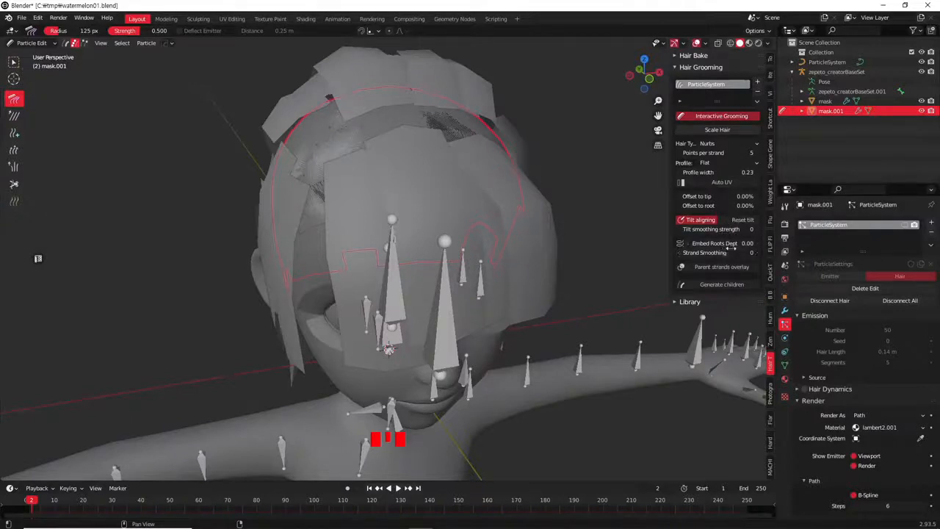
{"action": "left_click", "coordinate": [740, 286]}
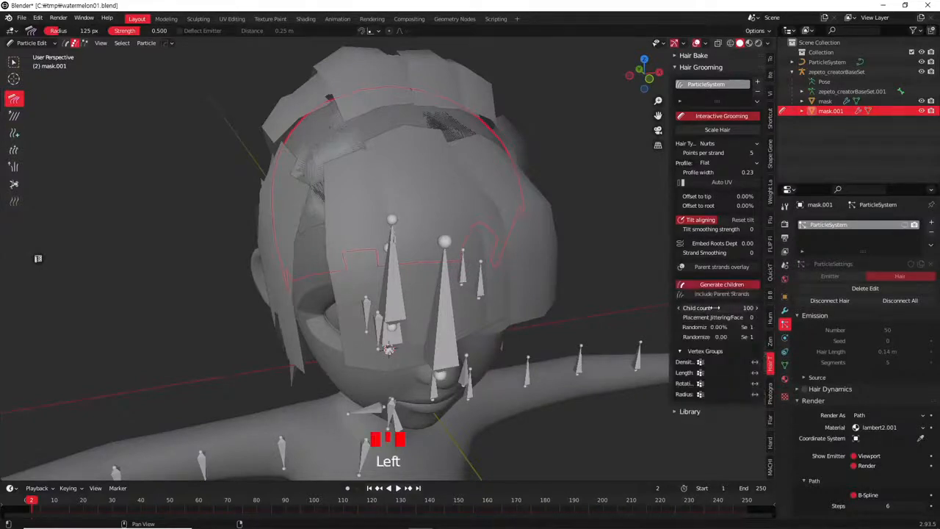
Try to change the child count, undo it, and return mask.001 to Particle Edit mode
{"action": "middle_click_drag", "start_coordinate": [400, 213], "coordinate": [375, 221]}
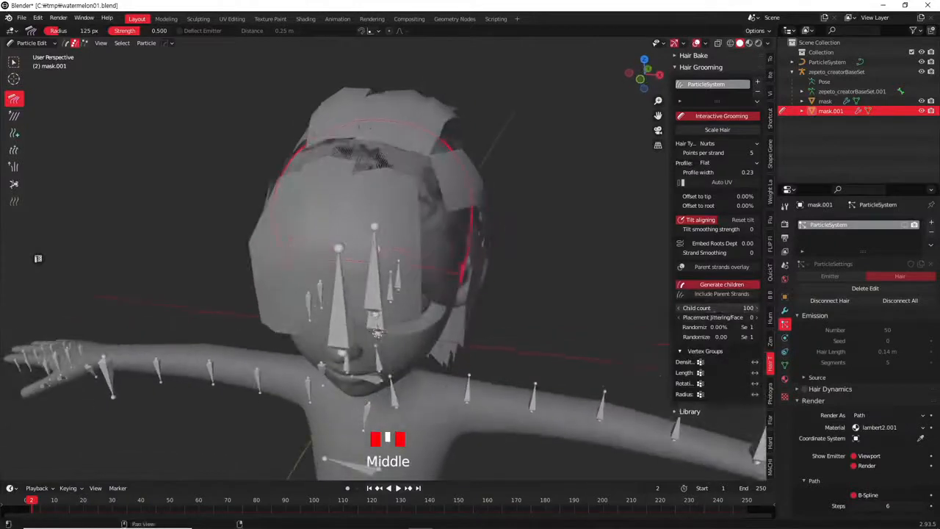
{"action": "left_click_drag", "start_coordinate": [716, 307], "coordinate": [738, 307]}
{"action": "key", "text": "ctrl+z"}
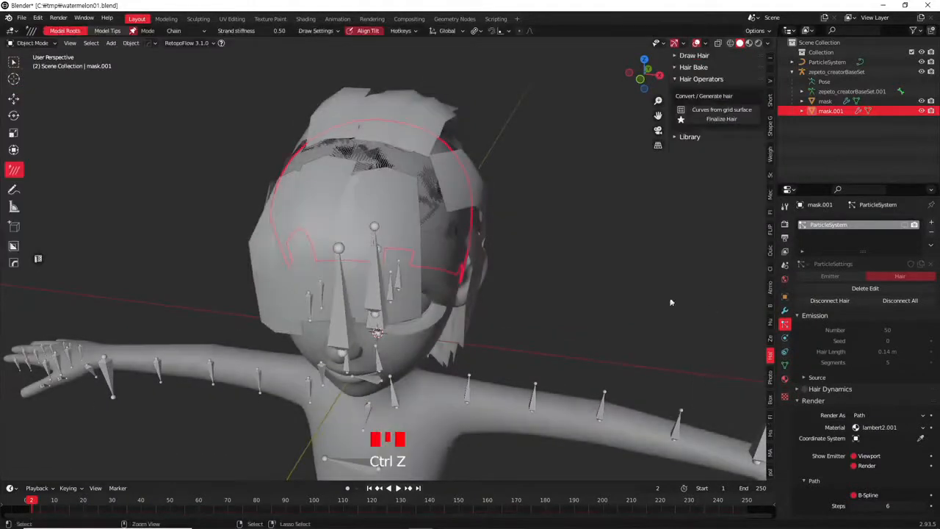
{"action": "key", "text": "ctrl+Tab"}
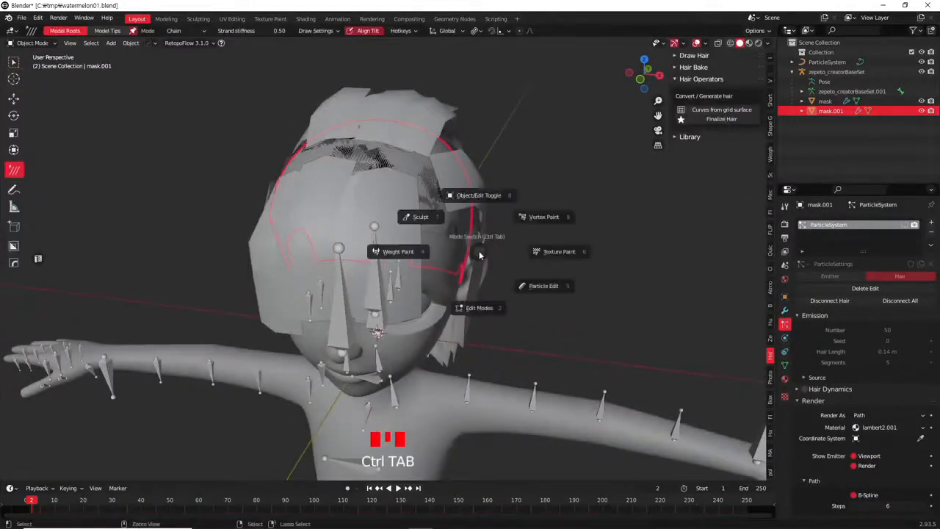
{"action": "left_click", "coordinate": [534, 287]}
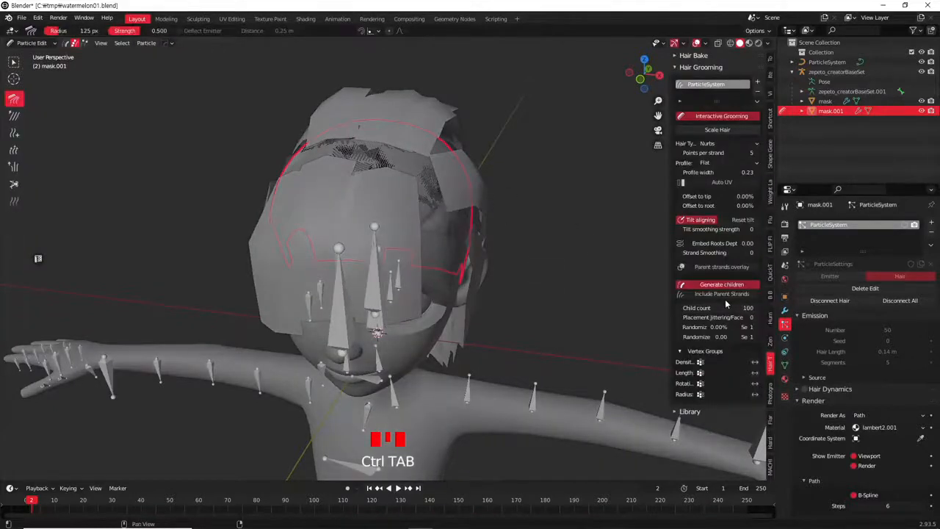
Switch Generate children and Interactive Grooming off and back on to refresh the hair
{"action": "left_click", "coordinate": [727, 311]}
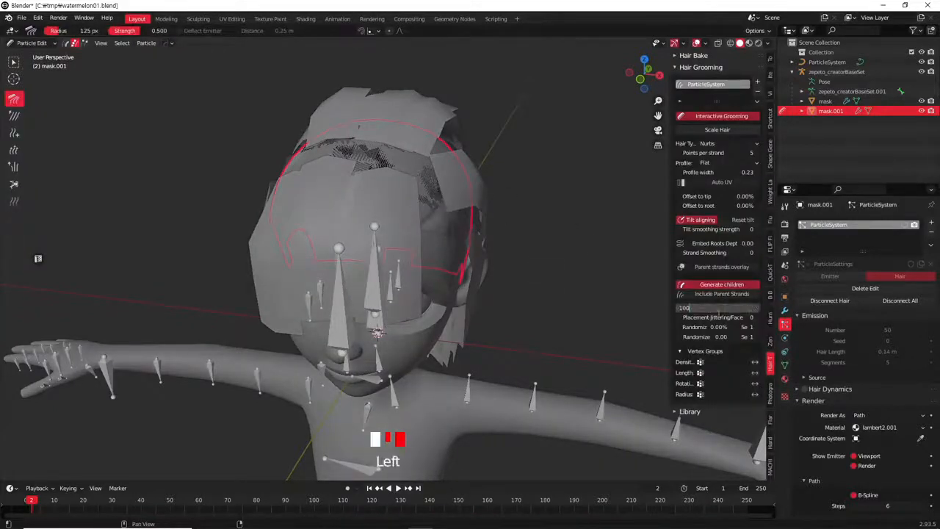
{"action": "left_click", "coordinate": [719, 285]}
{"action": "left_click", "coordinate": [719, 285]}
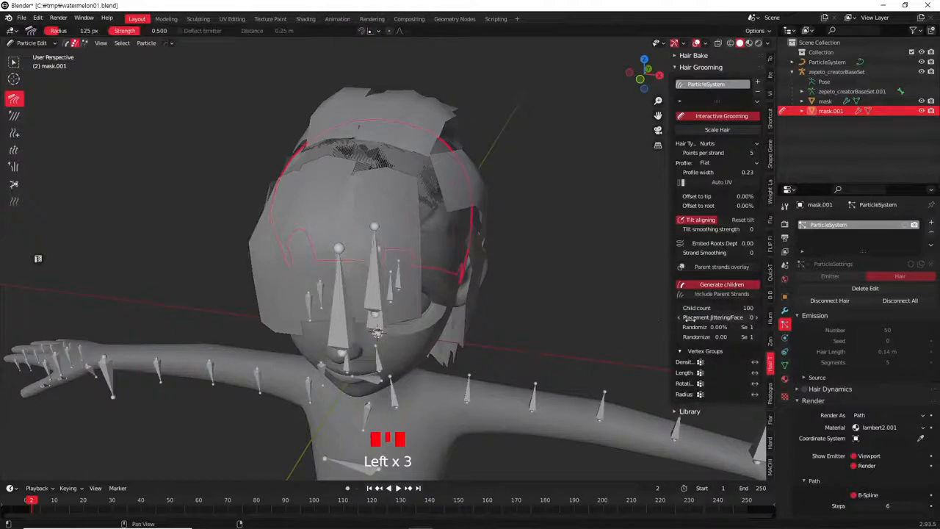
{"action": "middle_click_drag", "start_coordinate": [500, 248], "coordinate": [603, 194]}
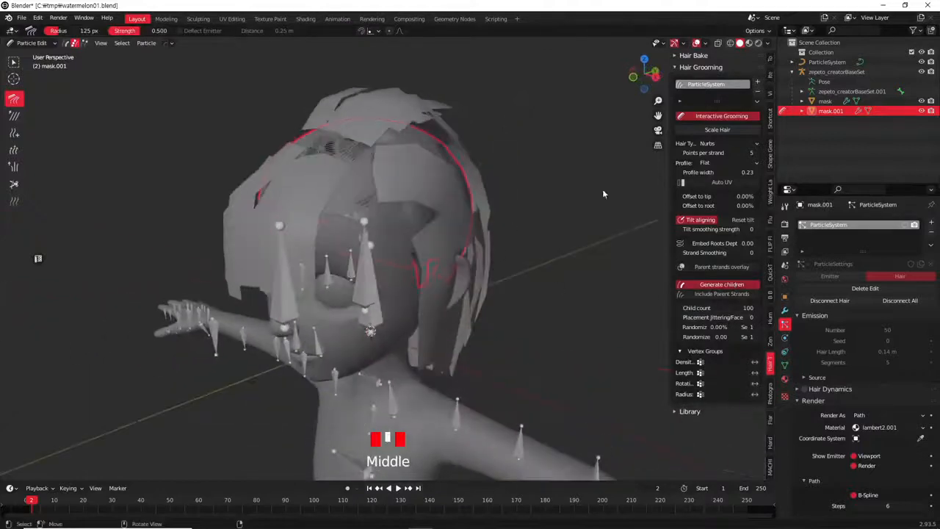
{"action": "double_click", "coordinate": [724, 118]}
{"action": "middle_click_drag", "start_coordinate": [640, 170], "coordinate": [502, 203]}
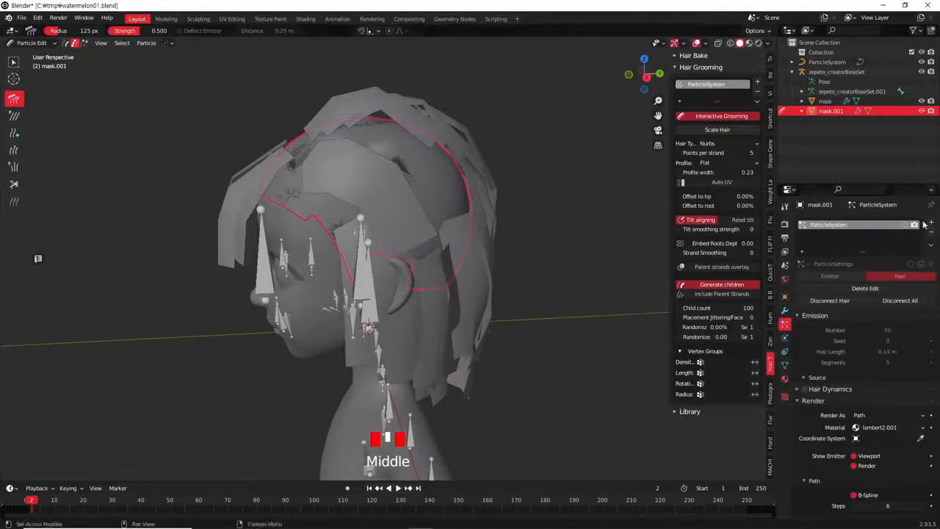
Show the particle system in the viewport and include the parent strands in the generated hair
{"action": "left_click", "coordinate": [507, 230]}
{"action": "mouse_move", "coordinate": [507, 230]}
{"action": "middle_mouse_down"}
{"action": "mouse_move", "coordinate": [529, 262]}
{"action": "mouse_move", "coordinate": [569, 240]}
{"action": "middle_mouse_up"}
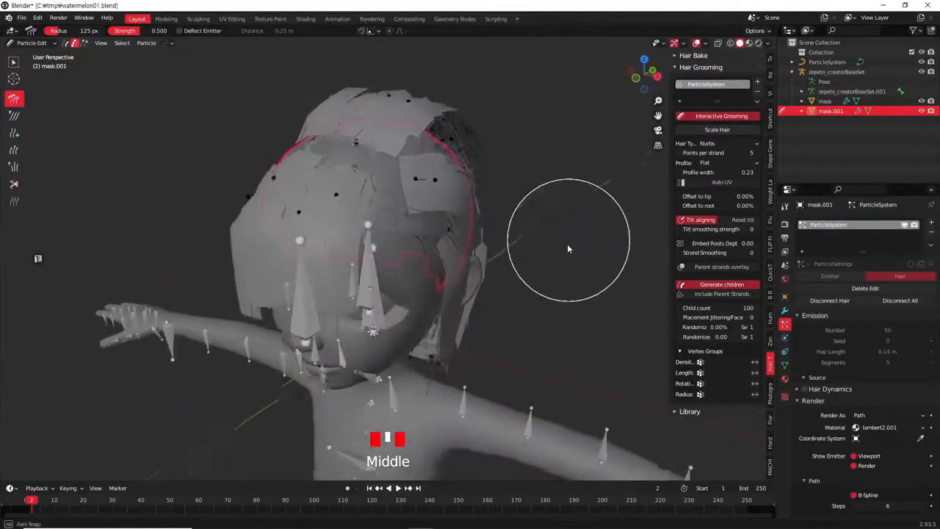
{"action": "scroll", "coordinate": [558, 233], "scroll_direction": "up", "scroll_amount": 2}
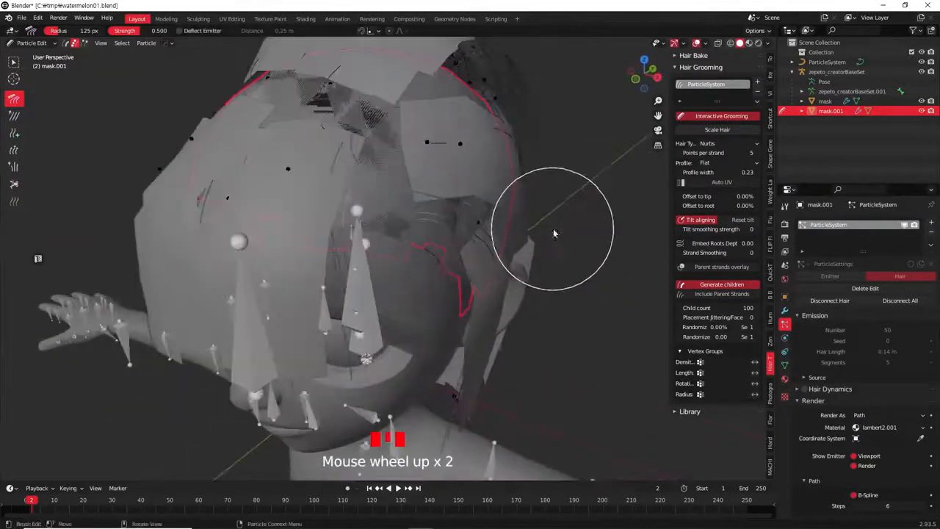
{"action": "left_click", "coordinate": [734, 296]}
{"action": "middle_click_drag", "start_coordinate": [547, 272], "coordinate": [580, 242]}
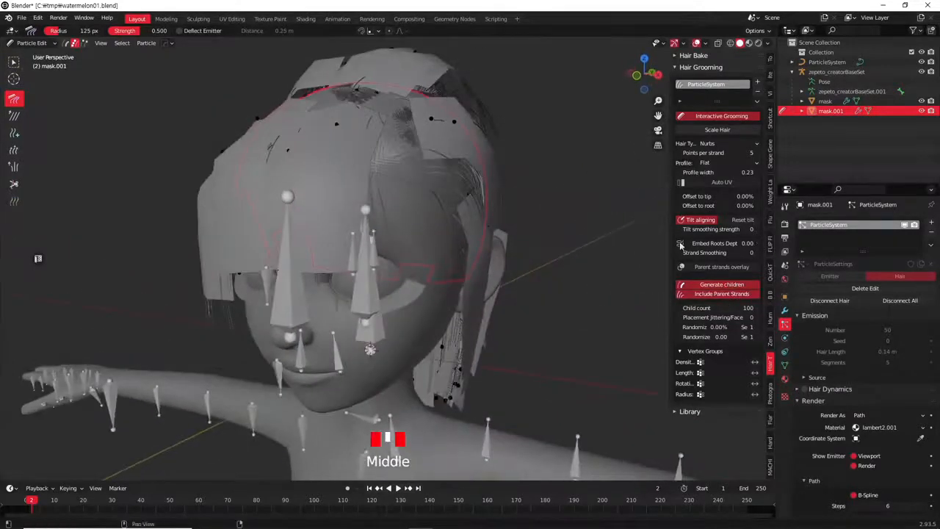
Reset the strand tilt, turn Tilt aligning back on, and restart Interactive Grooming
{"action": "double_click", "coordinate": [747, 218]}
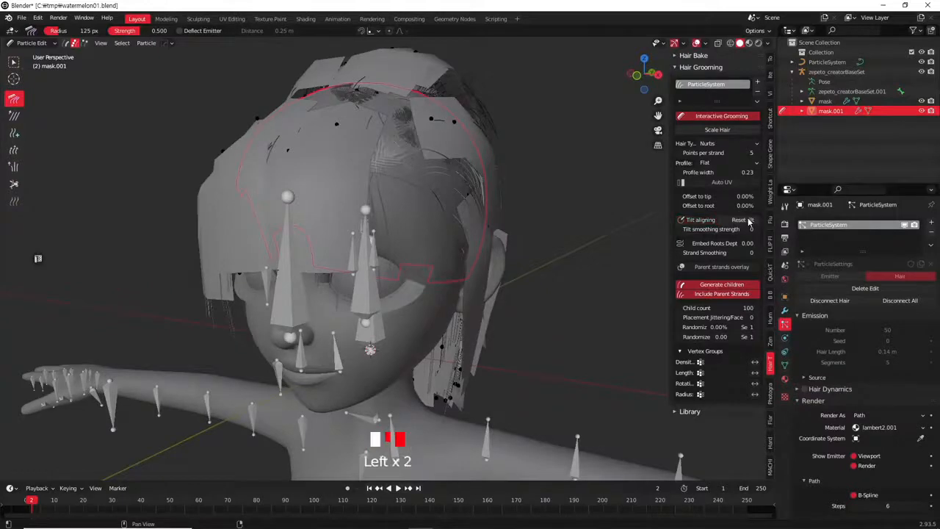
{"action": "left_click", "coordinate": [713, 222]}
{"action": "middle_click_drag", "start_coordinate": [488, 204], "coordinate": [738, 117]}
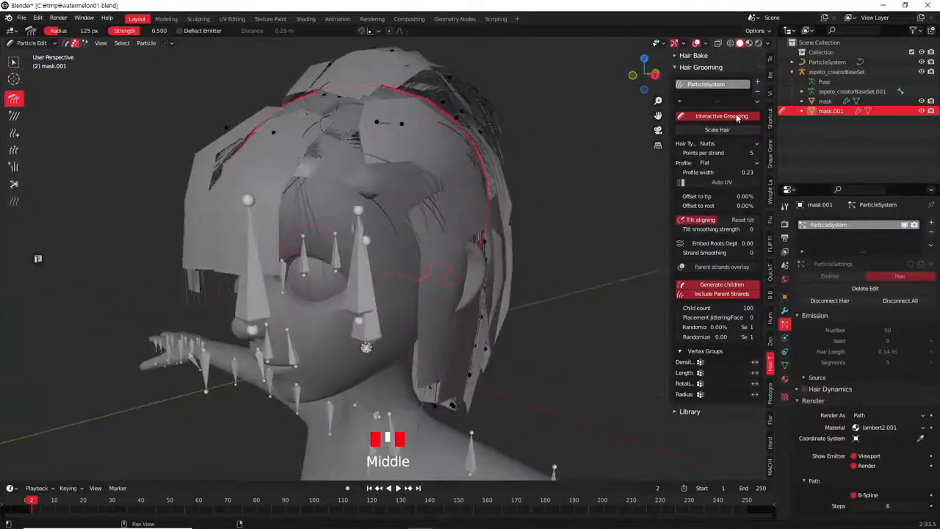
{"action": "left_click", "coordinate": [720, 121]}
{"action": "left_click", "coordinate": [738, 119]}
{"action": "middle_click_drag", "start_coordinate": [554, 178], "coordinate": [617, 183]}
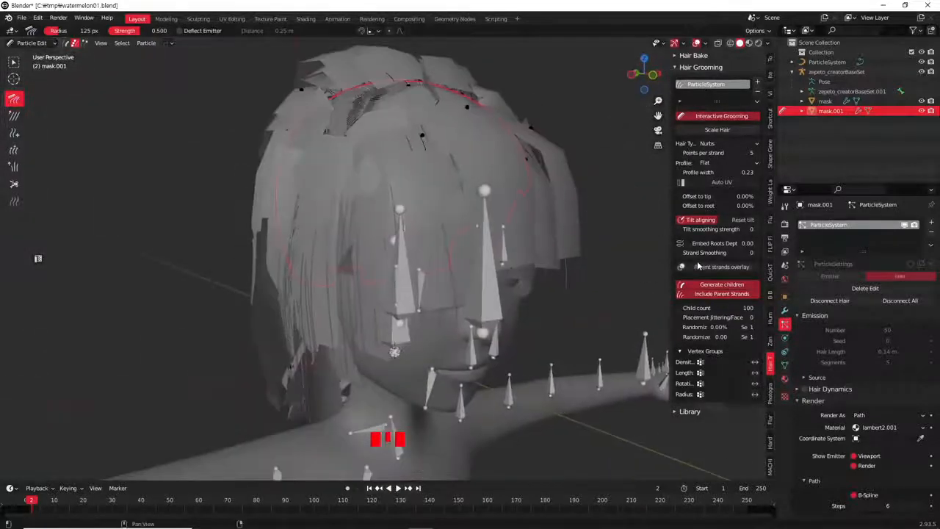
Enable Auto UV for the hair and toggle Tilt aligning off and on to compare the strand orientation
{"action": "left_click", "coordinate": [701, 223]}
{"action": "left_click", "coordinate": [703, 222]}
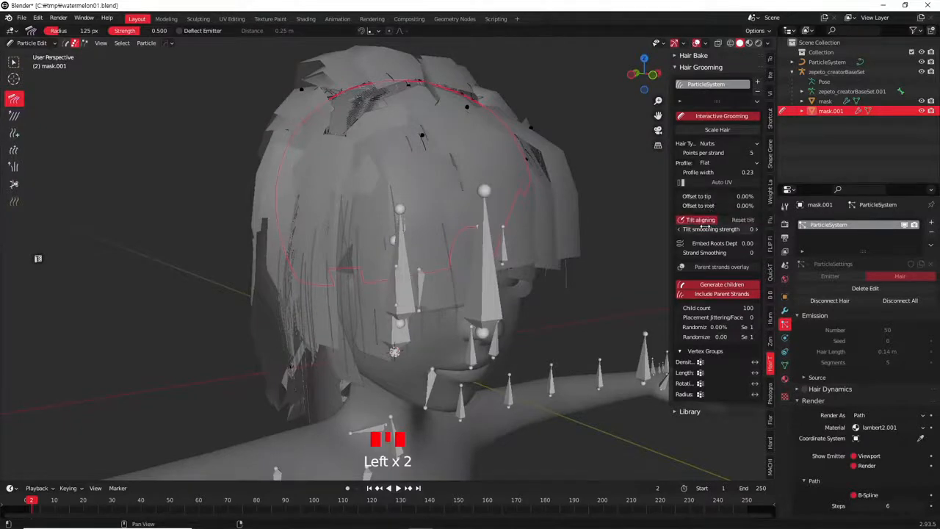
{"action": "left_click", "coordinate": [727, 183]}
{"action": "left_click", "coordinate": [702, 221]}
{"action": "left_click", "coordinate": [709, 223]}
{"action": "left_click", "coordinate": [747, 222]}
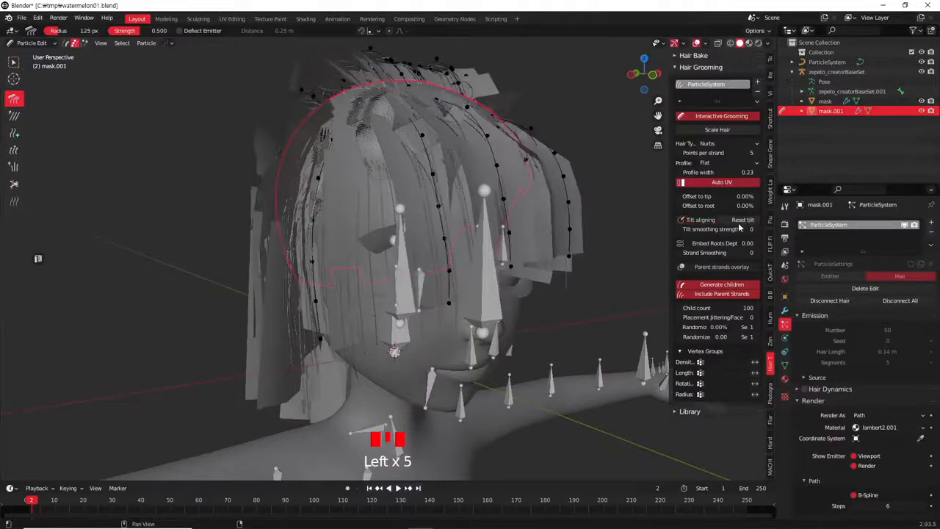
Hide the particle system in the viewport and display the hair with Rendered shading
{"action": "middle_click_drag", "start_coordinate": [646, 231], "coordinate": [436, 220]}
{"action": "middle_click_drag", "start_coordinate": [489, 315], "coordinate": [125, 318]}
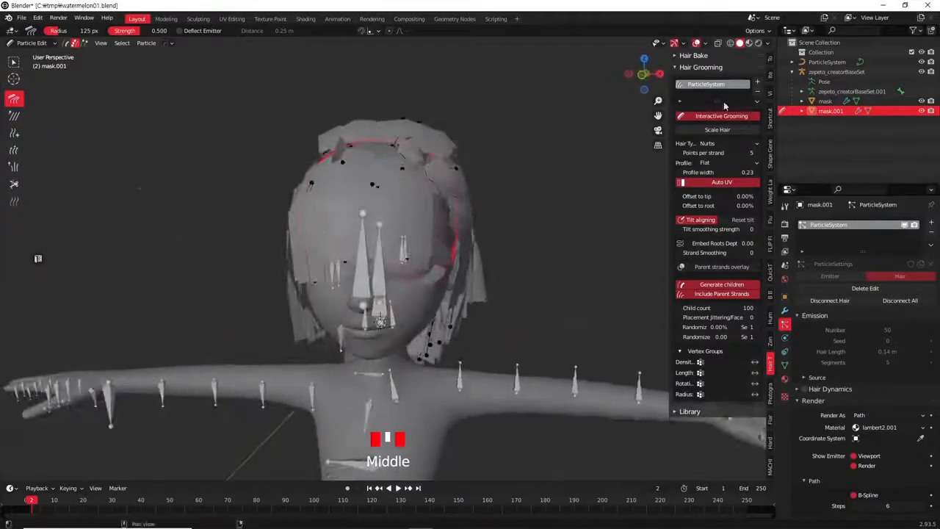
{"action": "left_click", "coordinate": [905, 225]}
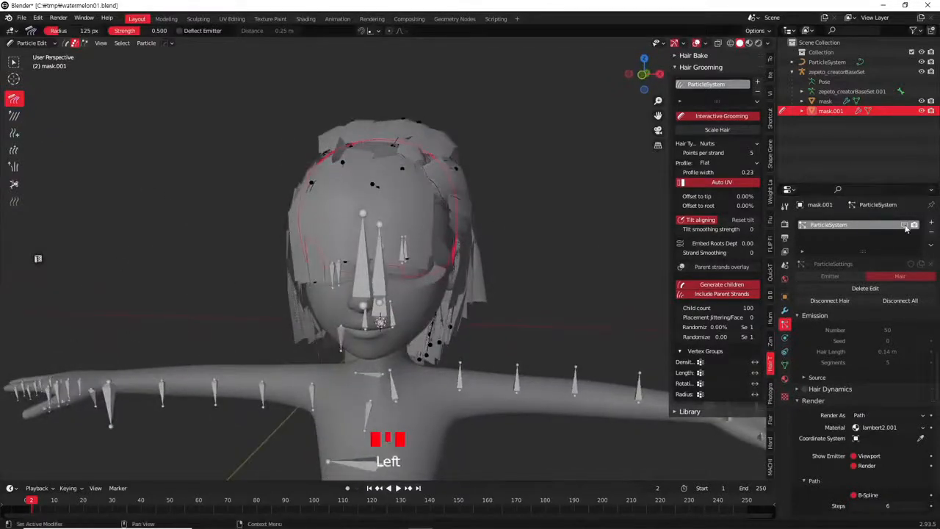
{"action": "left_click", "coordinate": [758, 43]}
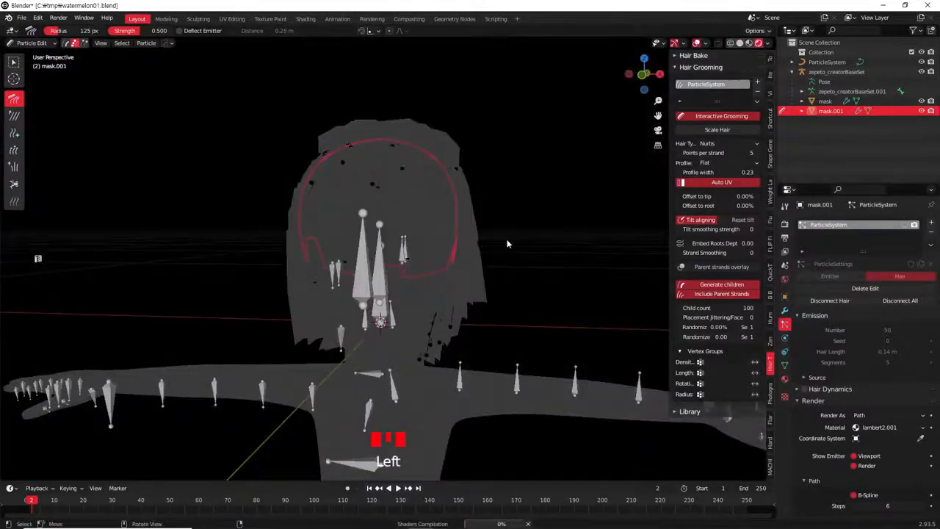
{"action": "scroll", "coordinate": [505, 238], "scroll_direction": "up", "scroll_amount": 2}
{"action": "middle_click_drag", "start_coordinate": [505, 239], "coordinate": [434, 225]}
Return to Object Mode, select the ParticleSystem hair curves, and activate Model Tips for them
{"action": "key", "text": "ctrl+Tab"}
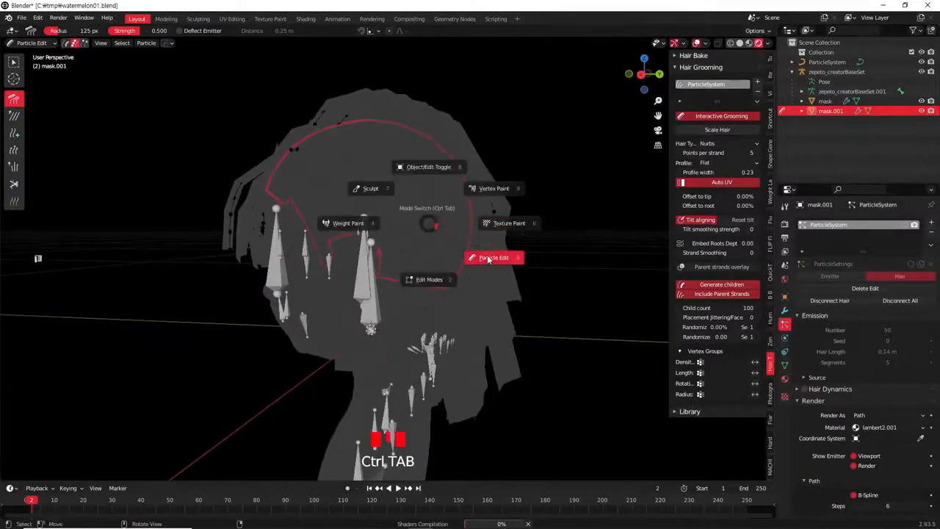
{"action": "middle_click", "coordinate": [431, 168]}
{"action": "mouse_move", "coordinate": [431, 236]}
{"action": "middle_mouse_down"}
{"action": "mouse_move", "coordinate": [443, 268]}
{"action": "mouse_move", "coordinate": [445, 241]}
{"action": "mouse_move", "coordinate": [430, 237]}
{"action": "mouse_move", "coordinate": [453, 198]}
{"action": "mouse_move", "coordinate": [578, 224]}
{"action": "mouse_move", "coordinate": [373, 225]}
{"action": "mouse_move", "coordinate": [436, 242]}
{"action": "mouse_move", "coordinate": [415, 232]}
{"action": "middle_mouse_up"}
{"action": "scroll", "coordinate": [578, 224], "scroll_direction": "down", "scroll_amount": 1}
{"action": "left_click", "coordinate": [550, 242]}
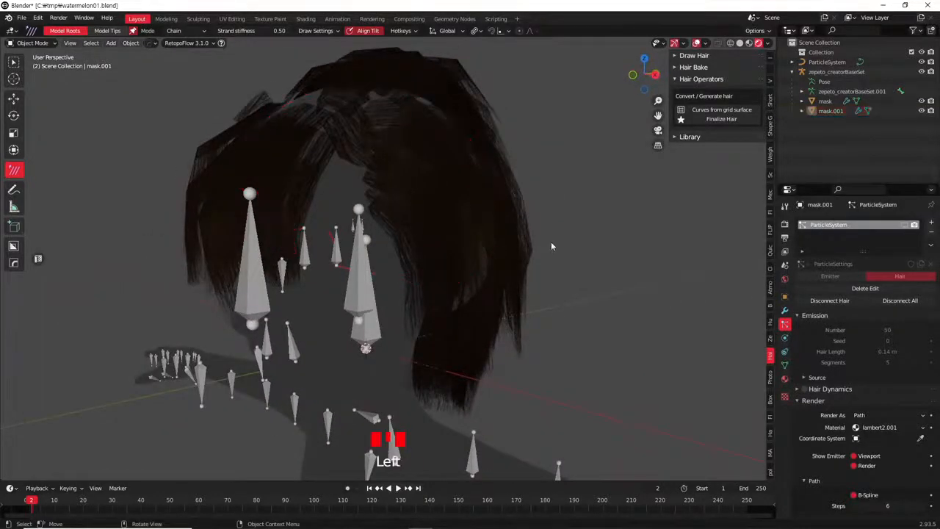
{"action": "left_click", "coordinate": [508, 223]}
{"action": "middle_click_drag", "start_coordinate": [508, 224], "coordinate": [106, 57]}
{"action": "left_click", "coordinate": [107, 31]}
Select a hair tip near the back of the crown, move it slightly and adjust that strand's tilt
{"action": "middle_click_drag", "start_coordinate": [352, 243], "coordinate": [518, 154]}
{"action": "left_click_drag", "start_coordinate": [520, 145], "coordinate": [497, 118], "text": "ctrl"}
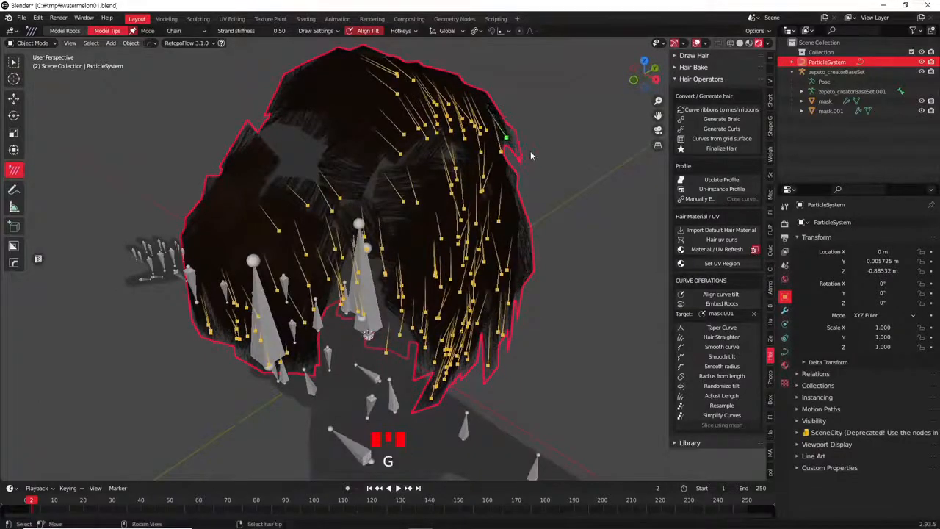
{"action": "middle_click_drag", "start_coordinate": [558, 165], "coordinate": [476, 251]}
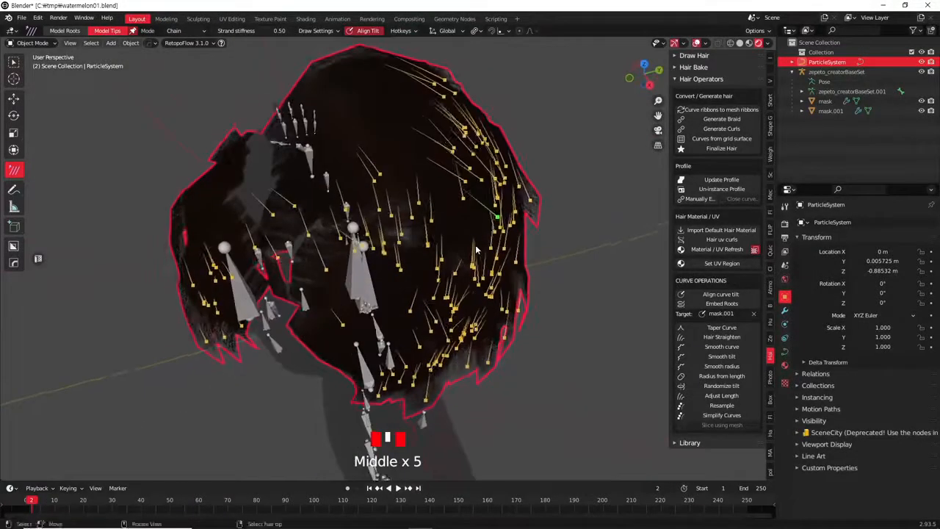
{"action": "key", "text": "ctrl+t"}
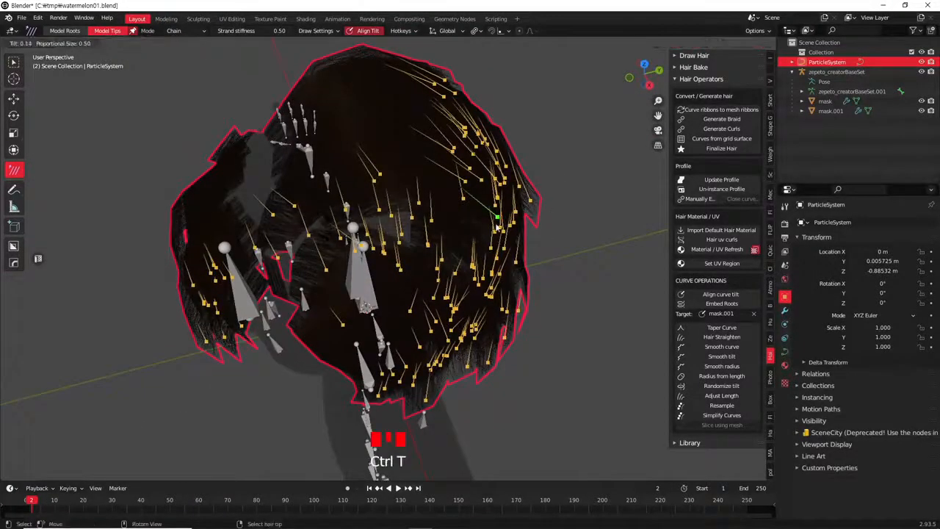
{"action": "left_click", "coordinate": [554, 263]}
{"action": "middle_click_drag", "start_coordinate": [560, 259], "coordinate": [494, 256]}
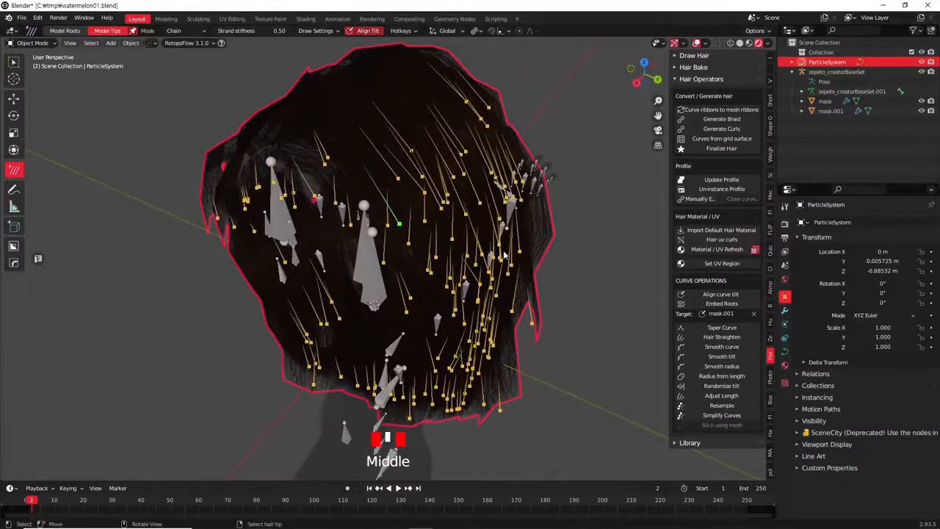
Select a single hair tip at the lower edge of the hair near the nape and adjust its tilt
{"action": "middle_click_drag", "start_coordinate": [508, 296], "coordinate": [449, 357]}
{"action": "scroll", "coordinate": [437, 376], "scroll_direction": "down", "scroll_amount": 3, "text": "shift"}
{"action": "left_click", "coordinate": [395, 383], "text": "ctrl"}
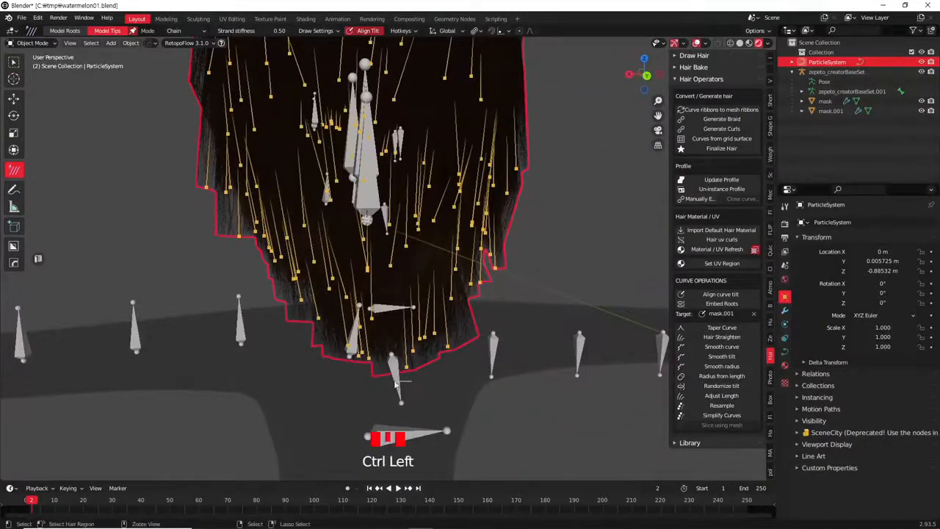
{"action": "key", "text": "alt+a"}
{"action": "left_click_drag", "start_coordinate": [445, 385], "coordinate": [395, 379]}
{"action": "key", "text": "ctrl+z"}
{"action": "left_click", "coordinate": [400, 370], "text": "ctrl"}
{"action": "left_click", "coordinate": [423, 379], "text": "ctrl"}
{"action": "middle_click_drag", "start_coordinate": [423, 378], "coordinate": [465, 323]}
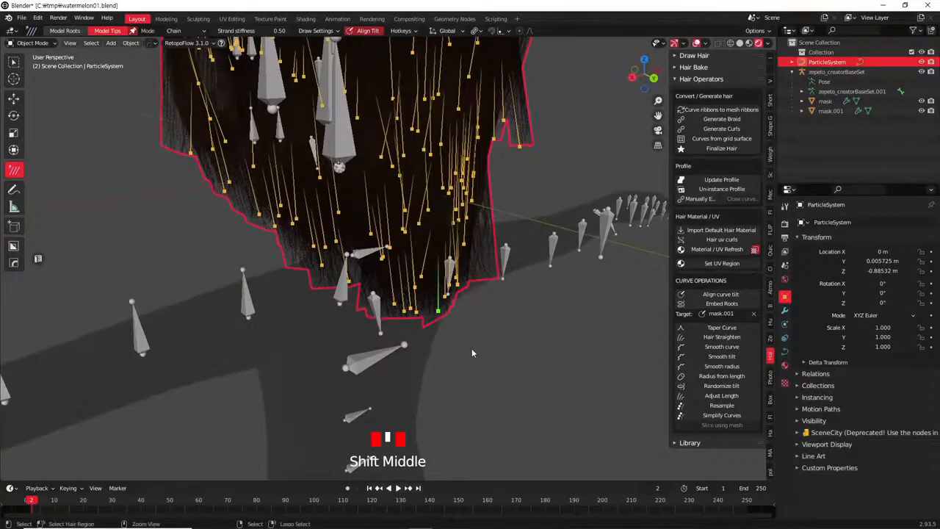
{"action": "key", "text": "ctrl+t"}
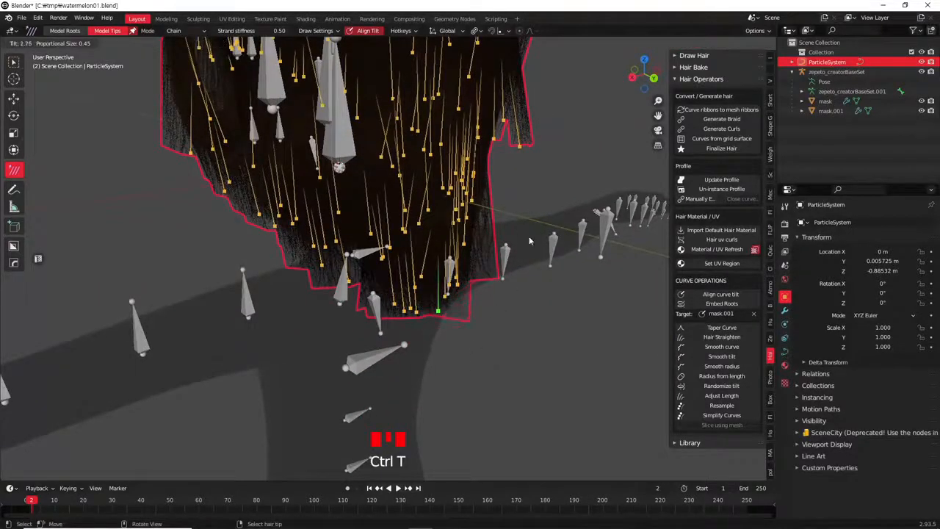
{"action": "left_click", "coordinate": [501, 295]}
Try several radius values on the selected nape strand to adjust its width
{"action": "key", "text": "alt+s"}
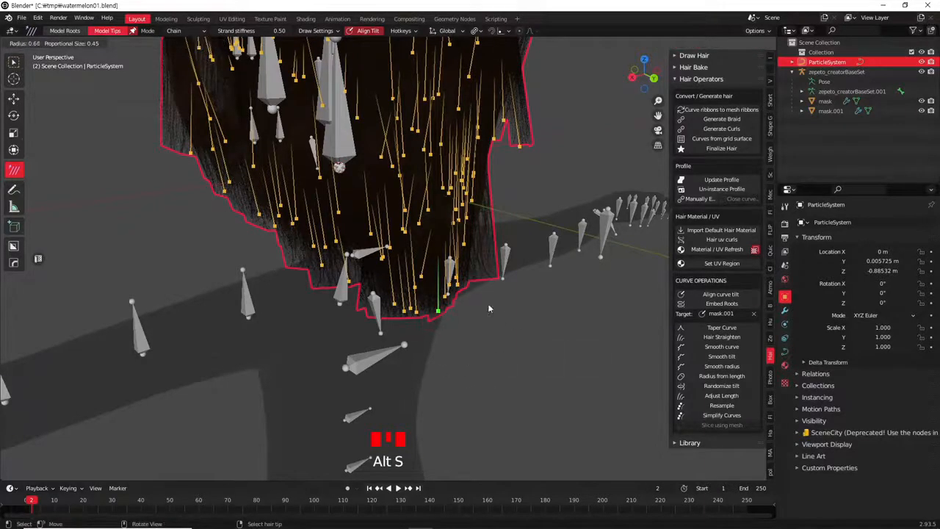
{"action": "left_click", "coordinate": [525, 353]}
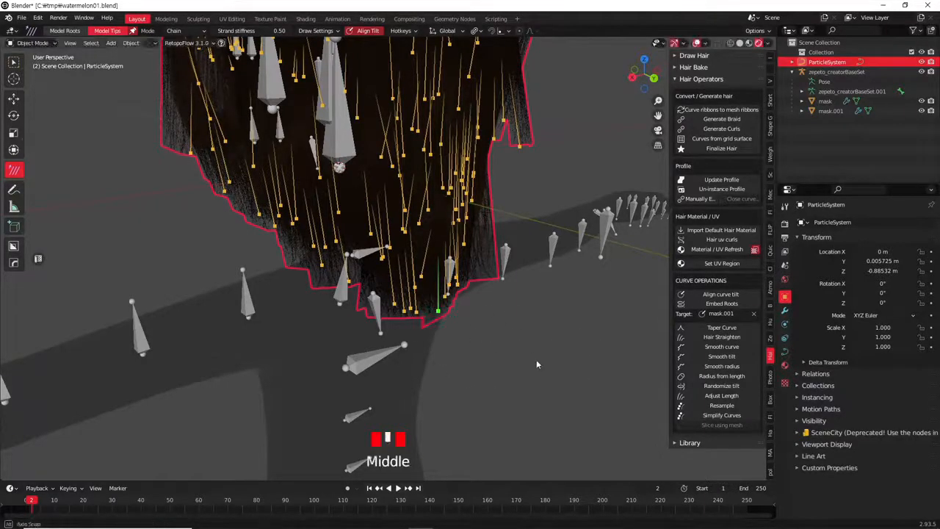
{"action": "middle_click_drag", "start_coordinate": [539, 358], "coordinate": [504, 333]}
{"action": "key", "text": "alt+s"}
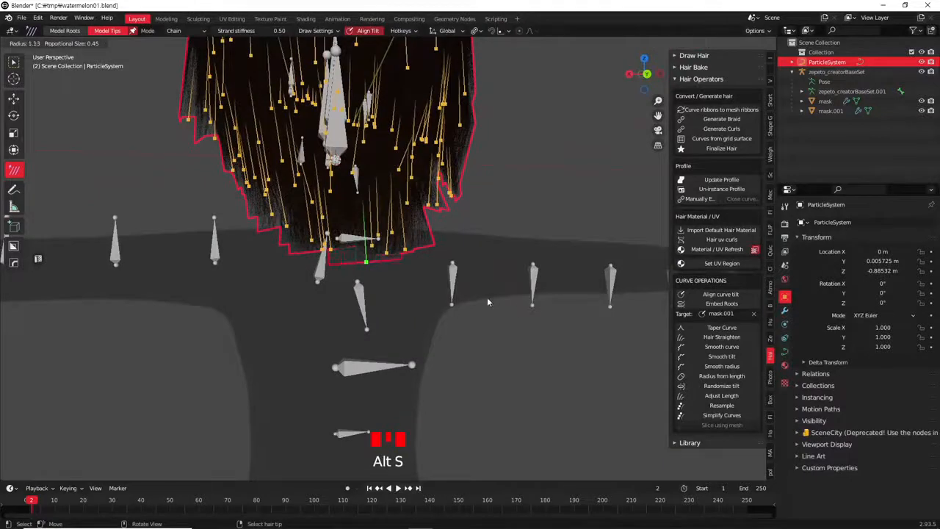
{"action": "left_click", "coordinate": [448, 289]}
{"action": "key", "text": "alt+s"}
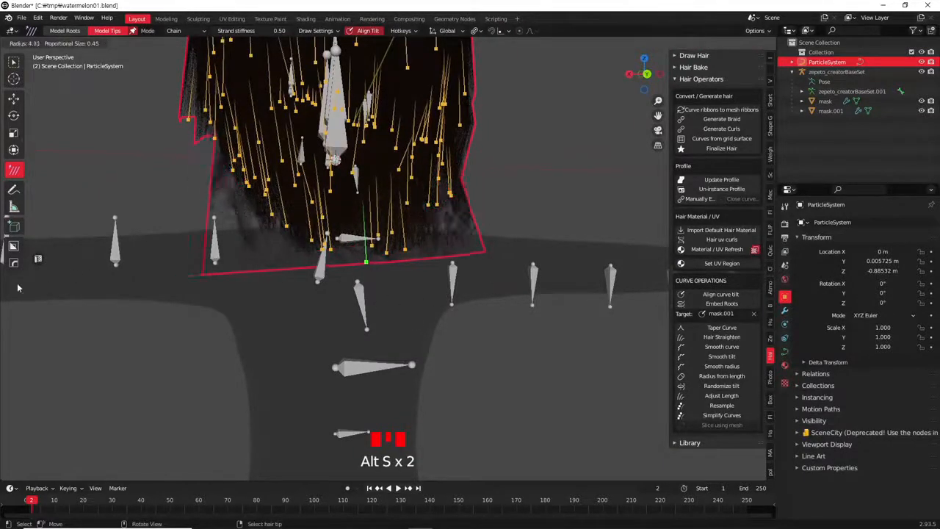
{"action": "left_click", "coordinate": [527, 250]}
{"action": "middle_click_drag", "start_coordinate": [526, 250], "coordinate": [478, 213]}
Enter Edit Mode on the hair curves and turn on Proportional Editing
{"action": "key", "text": "Tab"}
{"action": "key", "text": "Tab"}
{"action": "scroll", "coordinate": [529, 286], "scroll_direction": "up", "scroll_amount": 3}
{"action": "key", "text": "Tab"}
{"action": "scroll", "coordinate": [496, 264], "scroll_direction": "down", "scroll_amount": 2}
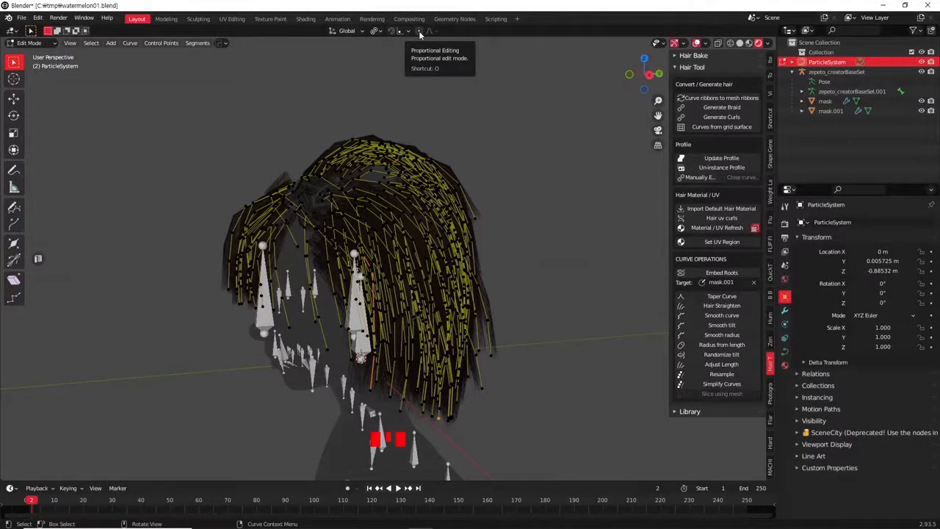
{"action": "left_click", "coordinate": [419, 32]}
Move the control points on top of the crown by about 5 mm, using smooth proportional falloff with a size of about 0.05
{"action": "middle_click_drag", "start_coordinate": [468, 252], "coordinate": [439, 188]}
{"action": "scroll", "coordinate": [459, 232], "scroll_direction": "up", "scroll_amount": 2}
{"action": "scroll", "coordinate": [439, 188], "scroll_direction": "up", "scroll_amount": 2}
{"action": "left_click", "coordinate": [352, 91]}
{"action": "middle_click_drag", "start_coordinate": [352, 91], "coordinate": [432, 200]}
{"action": "scroll", "coordinate": [432, 200], "scroll_direction": "down", "scroll_amount": 2}
{"action": "key", "text": "g"}
{"action": "scroll", "coordinate": [430, 204], "scroll_direction": "up", "scroll_amount": 20}
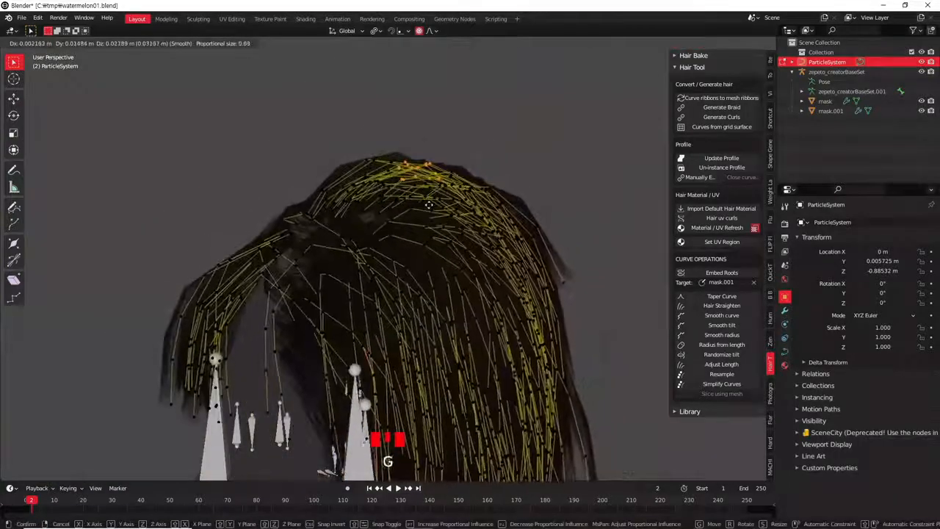
{"action": "scroll", "coordinate": [425, 205], "scroll_direction": "up", "scroll_amount": 3}
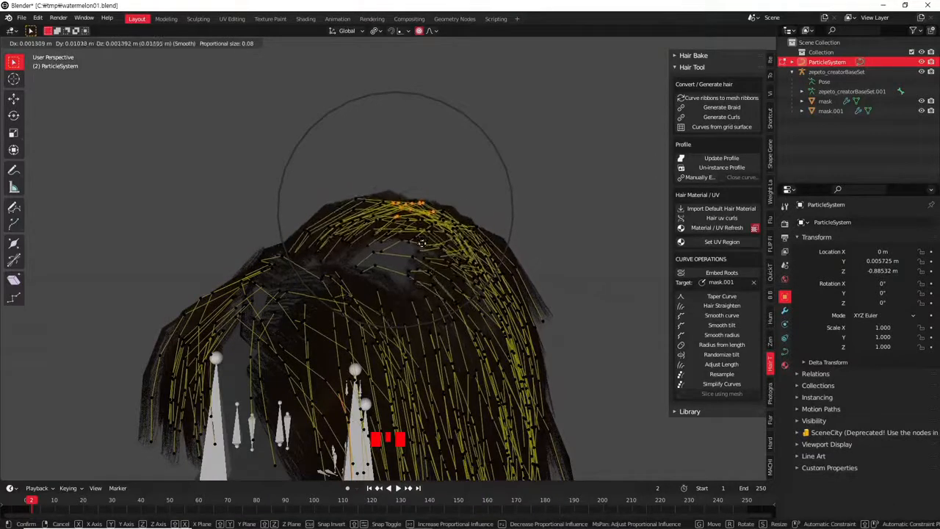
{"action": "scroll", "coordinate": [416, 243], "scroll_direction": "up", "scroll_amount": 4}
{"action": "scroll", "coordinate": [416, 246], "scroll_direction": "up", "scroll_amount": 5}
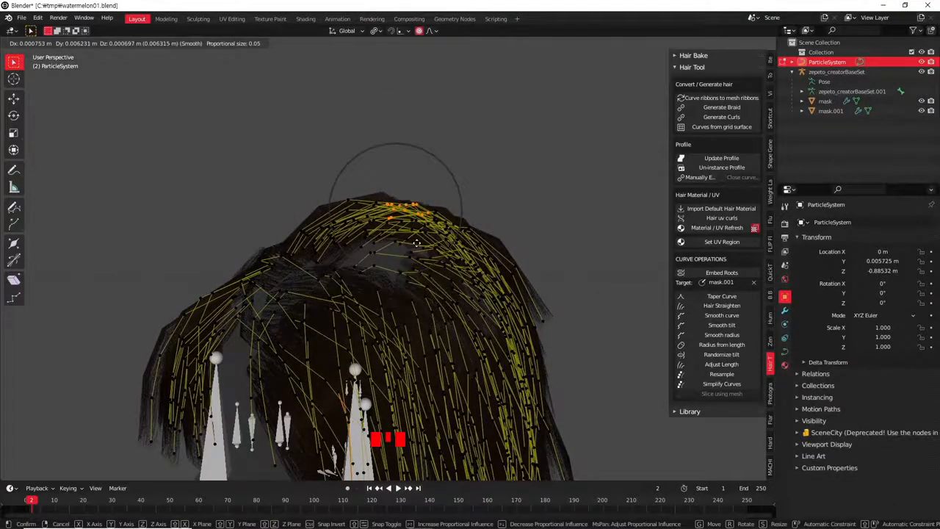
{"action": "left_click", "coordinate": [415, 244]}
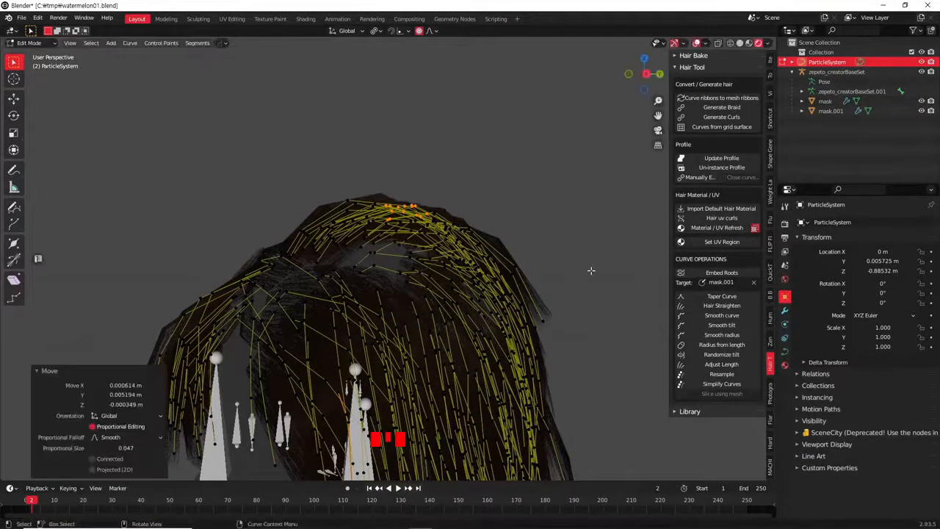
Move a cluster of control points at the upper back of the head with proportional editing and return to Object Mode
{"action": "middle_click_drag", "start_coordinate": [591, 270], "coordinate": [518, 201], "text": "shift"}
{"action": "key", "text": "alt+a"}
{"action": "left_click_drag", "start_coordinate": [506, 167], "coordinate": [441, 210]}
{"action": "key", "text": "g"}
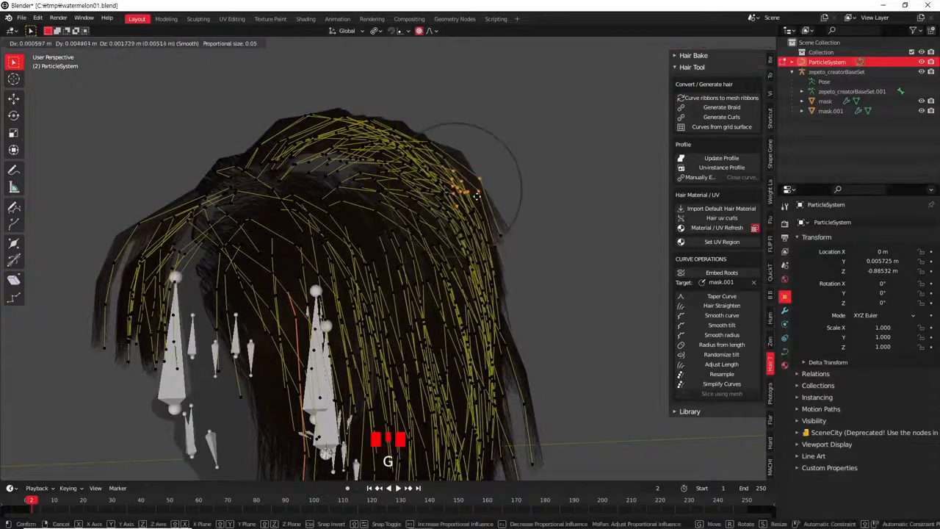
{"action": "left_click", "coordinate": [471, 220]}
{"action": "scroll", "coordinate": [471, 223], "scroll_direction": "down", "scroll_amount": 3}
{"action": "middle_click_drag", "start_coordinate": [471, 224], "coordinate": [523, 320]}
{"action": "scroll", "coordinate": [504, 262], "scroll_direction": "up", "scroll_amount": 2}
{"action": "key", "text": "Tab"}
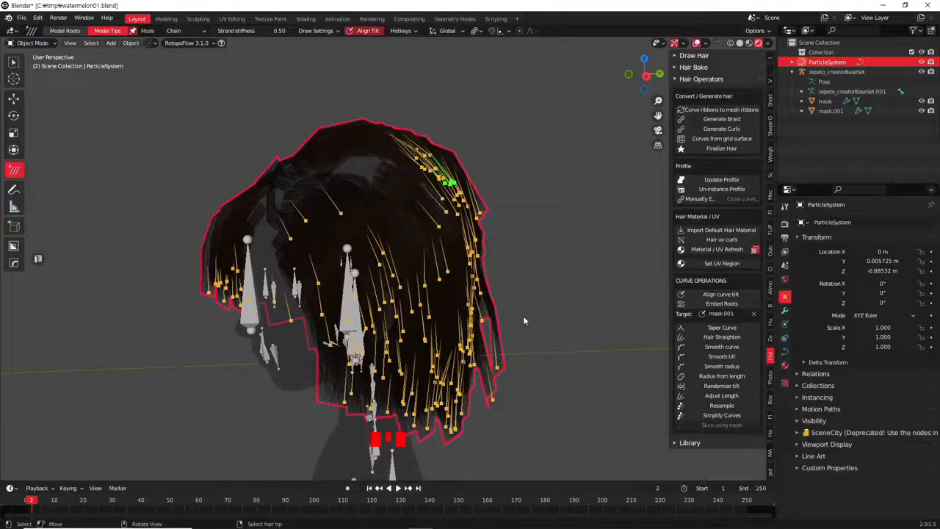
{"action": "middle_click_drag", "start_coordinate": [522, 320], "coordinate": [459, 338]}
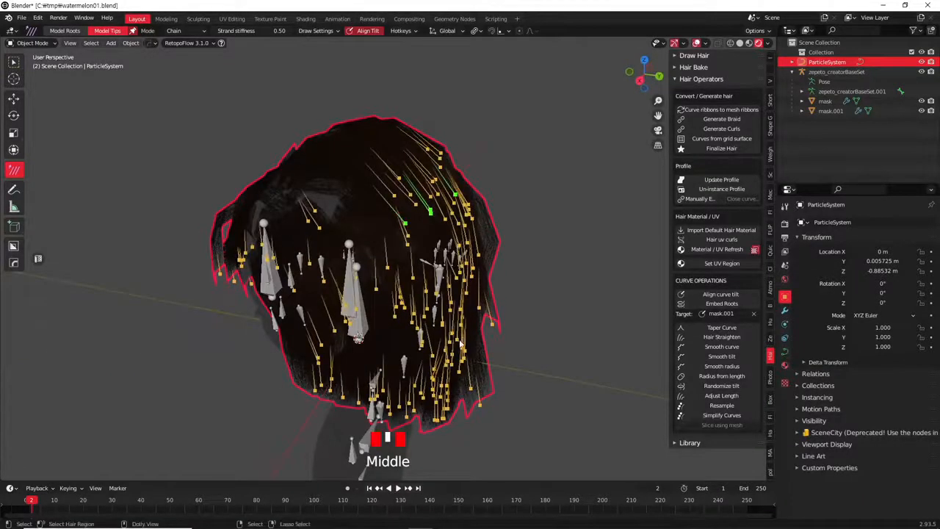
Turn off Scene Lights and Scene World for the viewport's Rendered shading
{"action": "key", "text": "ctrl+shift+h"}
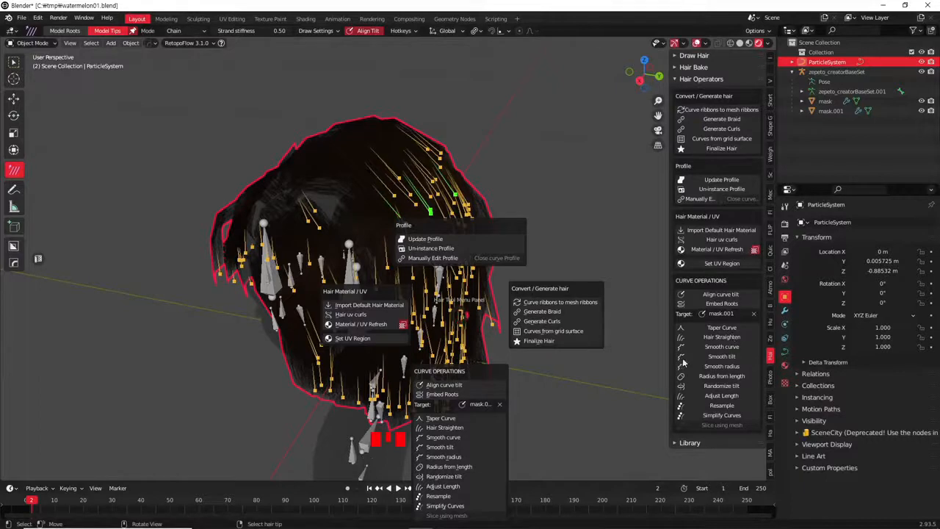
{"action": "left_click", "coordinate": [737, 253]}
{"action": "middle_click_drag", "start_coordinate": [529, 261], "coordinate": [781, 63]}
{"action": "left_click", "coordinate": [768, 44]}
{"action": "left_click", "coordinate": [732, 91]}
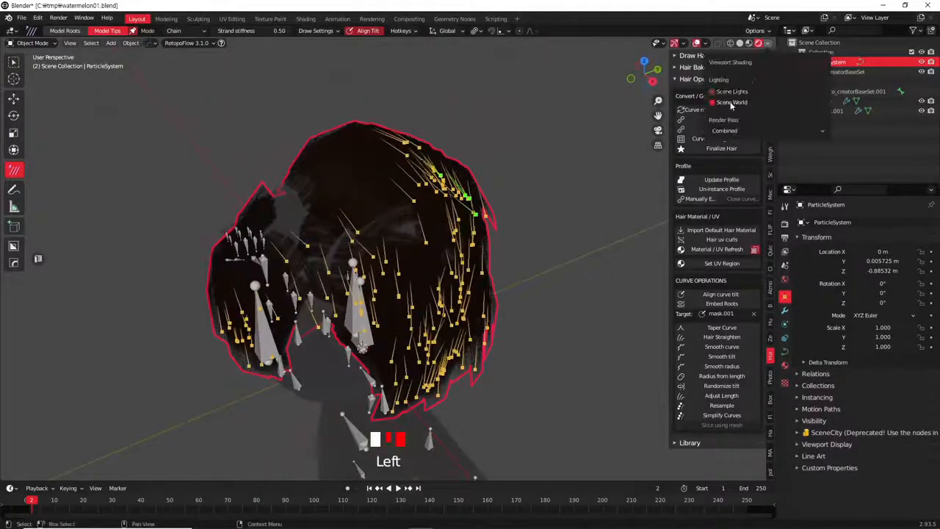
{"action": "left_click", "coordinate": [730, 102]}
Refresh the hair's material and UVs and check the strands from behind
{"action": "middle_click_drag", "start_coordinate": [535, 195], "coordinate": [345, 183]}
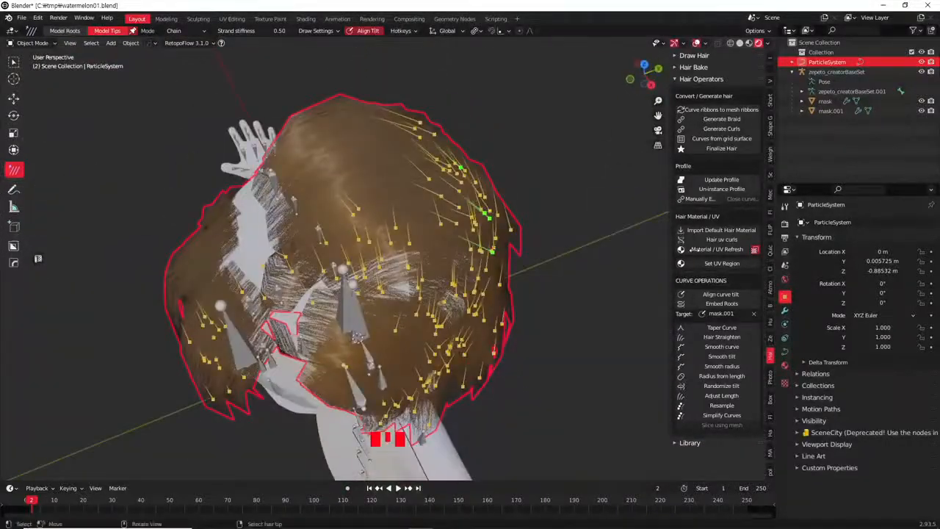
{"action": "left_click", "coordinate": [731, 261]}
{"action": "middle_click_drag", "start_coordinate": [730, 261], "coordinate": [723, 253]}
{"action": "left_click", "coordinate": [723, 252]}
{"action": "middle_click_drag", "start_coordinate": [453, 252], "coordinate": [407, 267]}
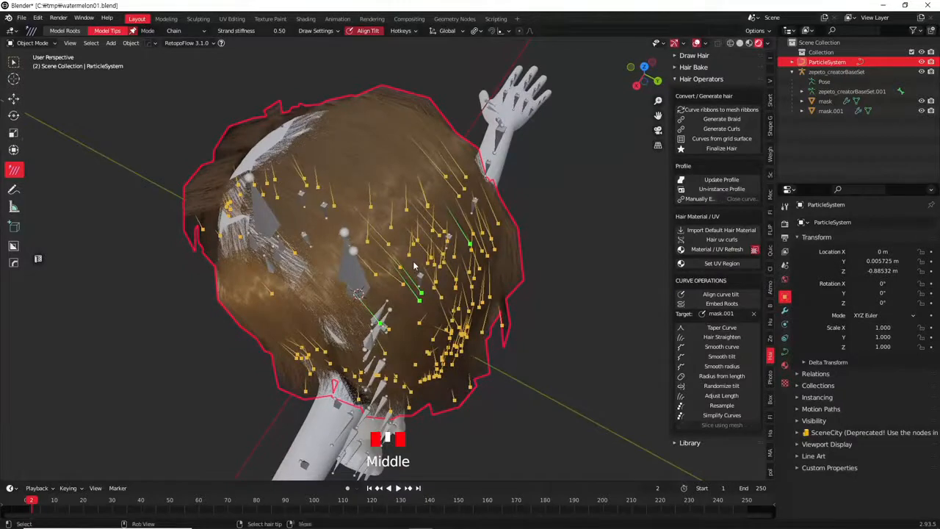
Run Hair uv curls on the hair and repeat the Material / UV Refresh several times
{"action": "left_click", "coordinate": [719, 240]}
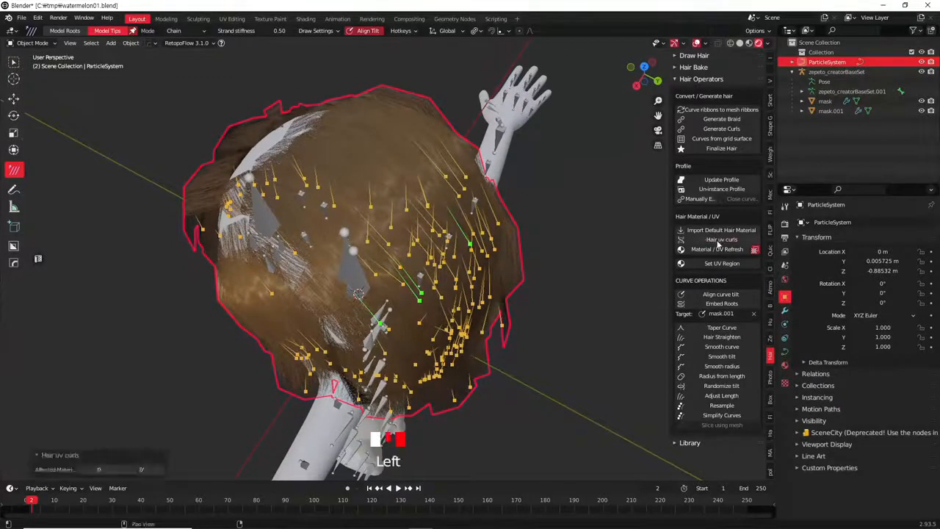
{"action": "left_click", "coordinate": [711, 249]}
{"action": "left_click", "coordinate": [722, 254]}
{"action": "left_click", "coordinate": [722, 255]}
{"action": "left_click", "coordinate": [721, 255]}
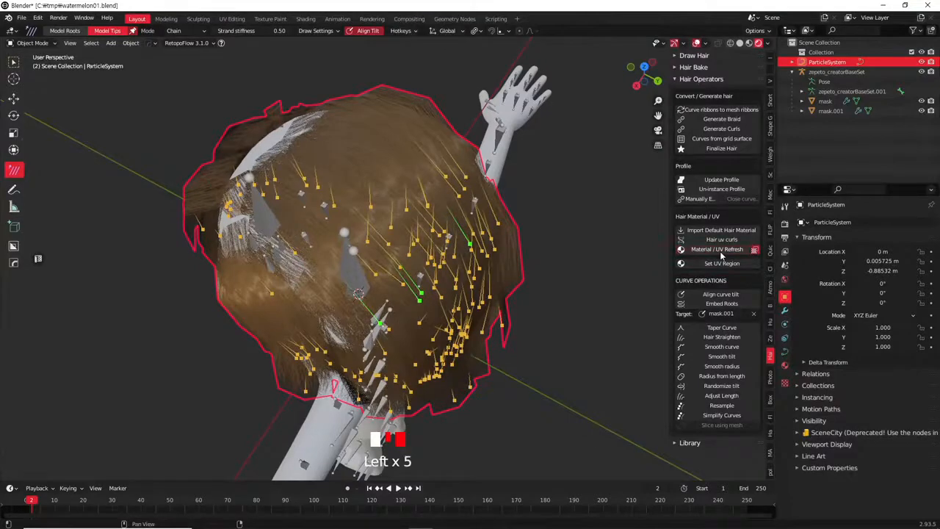
{"action": "left_click", "coordinate": [722, 264]}
{"action": "left_click", "coordinate": [722, 252]}
{"action": "middle_click_drag", "start_coordinate": [514, 262], "coordinate": [620, 244]}
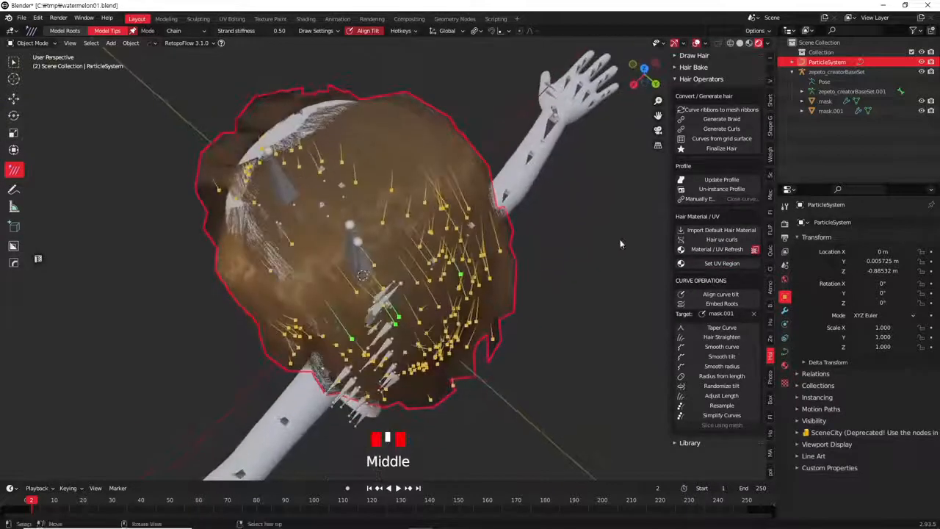
{"action": "left_click", "coordinate": [730, 251]}
{"action": "middle_click_drag", "start_coordinate": [482, 305], "coordinate": [524, 269]}
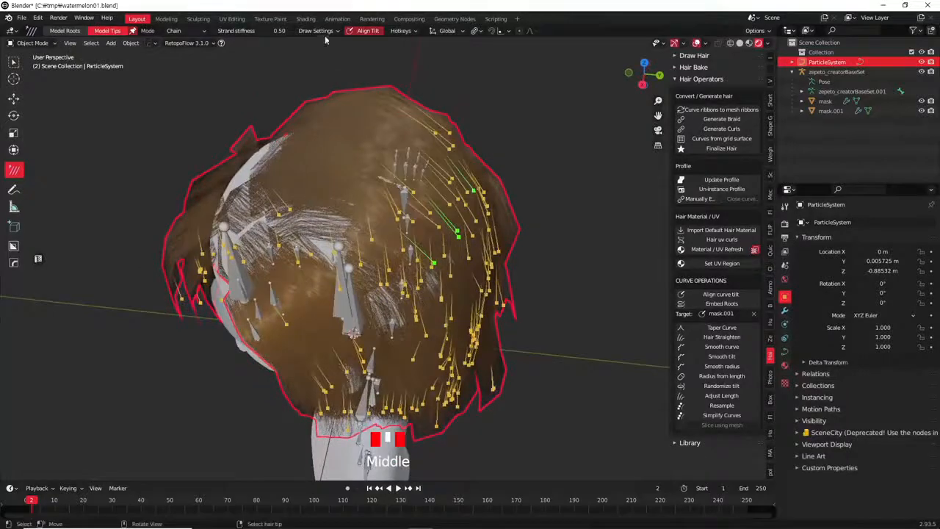
Switch to the UV Editing workspace, select all control points of the hair curves and return to Object Mode
{"action": "left_click", "coordinate": [231, 18]}
{"action": "scroll", "coordinate": [565, 298], "scroll_direction": "up", "scroll_amount": 1}
{"action": "scroll", "coordinate": [565, 298], "scroll_direction": "up", "scroll_amount": 17}
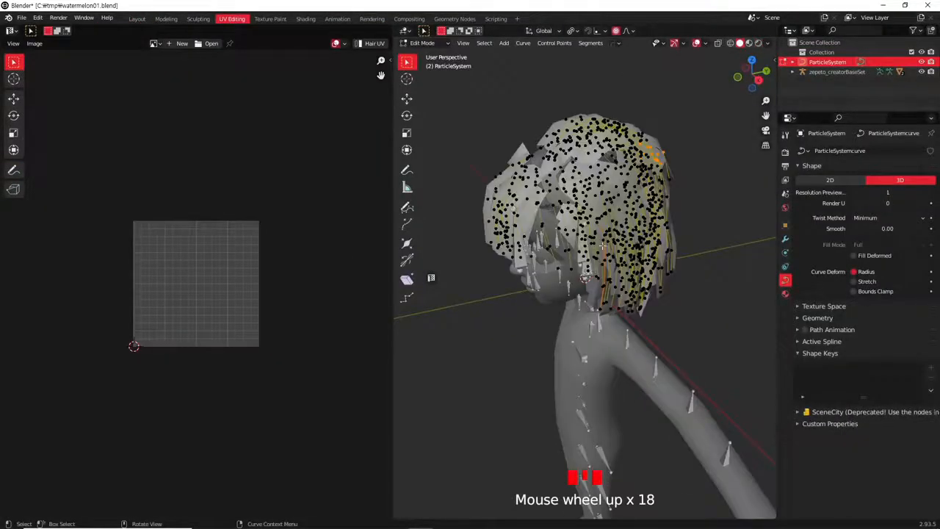
{"action": "key", "text": "a"}
{"action": "key", "text": "Tab"}
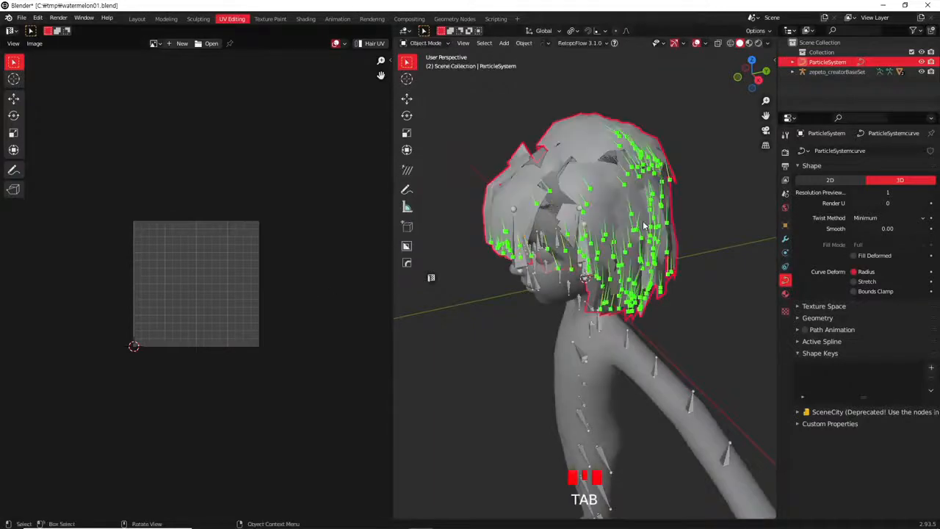
{"action": "middle_click_drag", "start_coordinate": [606, 219], "coordinate": [599, 222]}
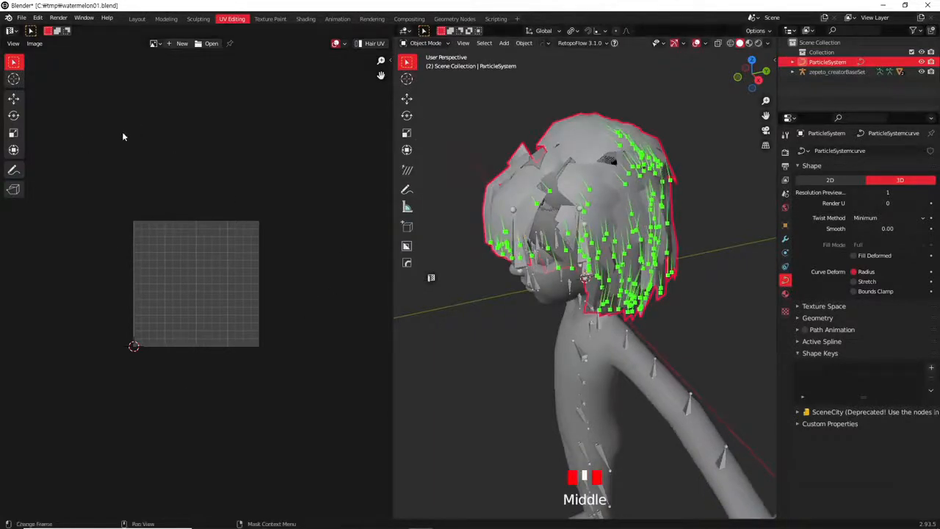
Show the hair's HairMatAniso material settings and load HairStrip3.png in the UV editor with the whole texture in view
{"action": "left_click", "coordinate": [785, 294]}
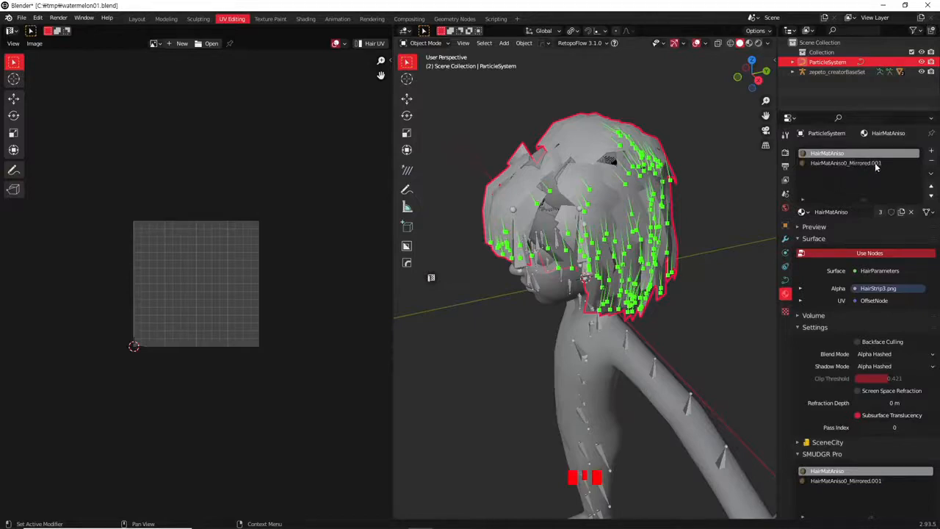
{"action": "middle_click_drag", "start_coordinate": [690, 268], "coordinate": [697, 183]}
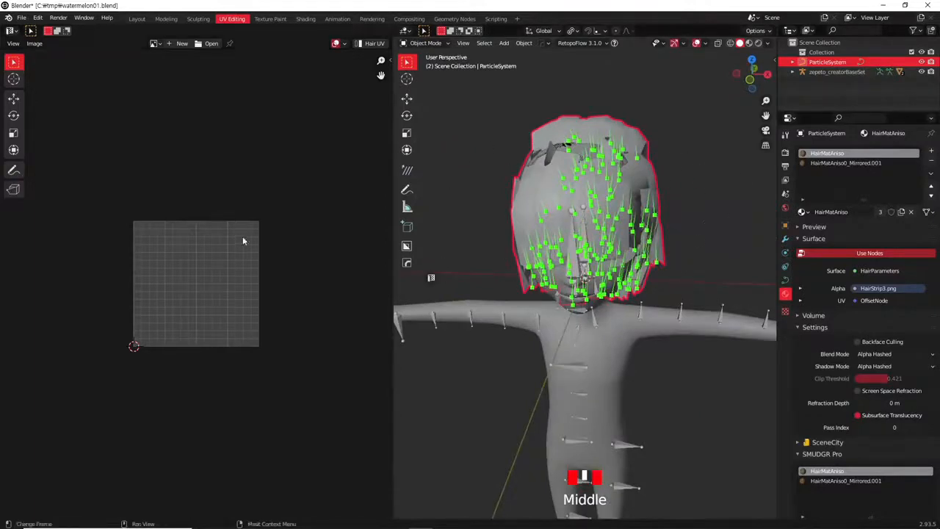
{"action": "left_click", "coordinate": [155, 44]}
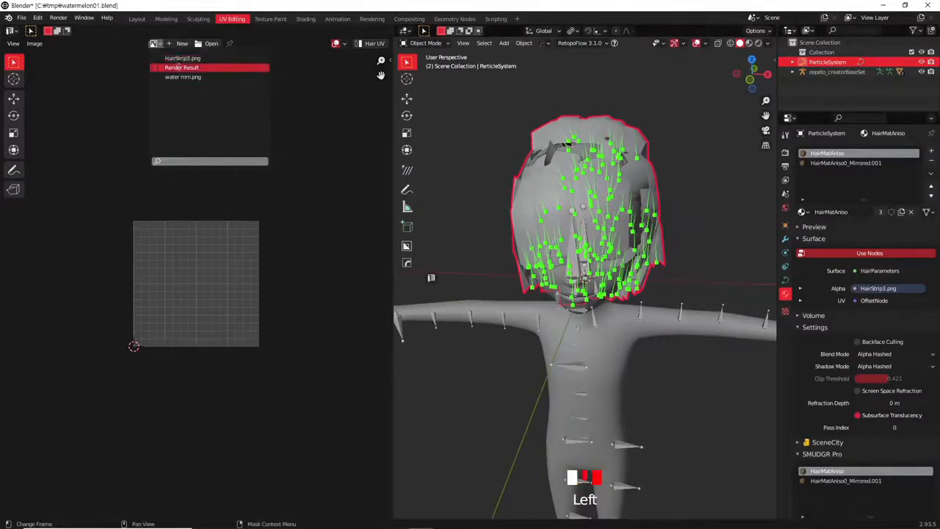
{"action": "left_click", "coordinate": [204, 59]}
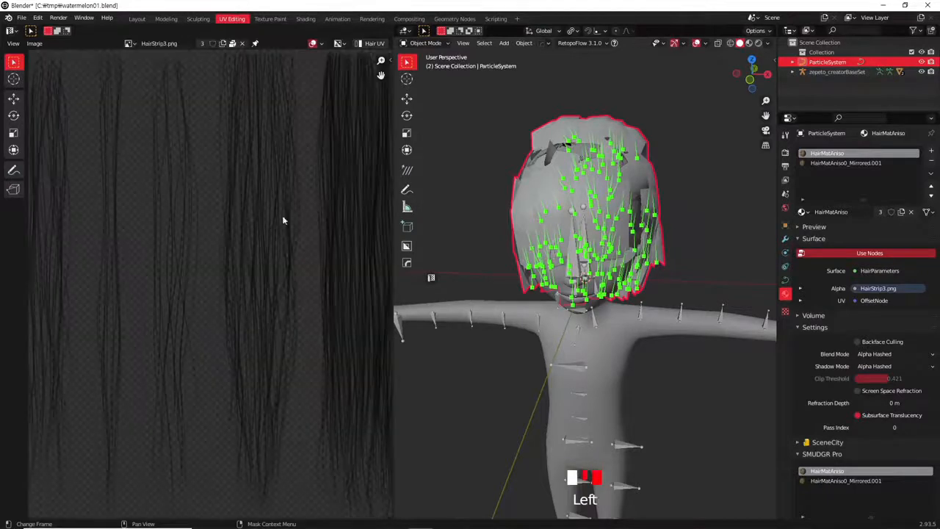
{"action": "scroll", "coordinate": [282, 215], "scroll_direction": "down", "scroll_amount": 5}
{"action": "scroll", "coordinate": [230, 251], "scroll_direction": "up", "scroll_amount": 2}
{"action": "scroll", "coordinate": [266, 260], "scroll_direction": "up", "scroll_amount": 1}
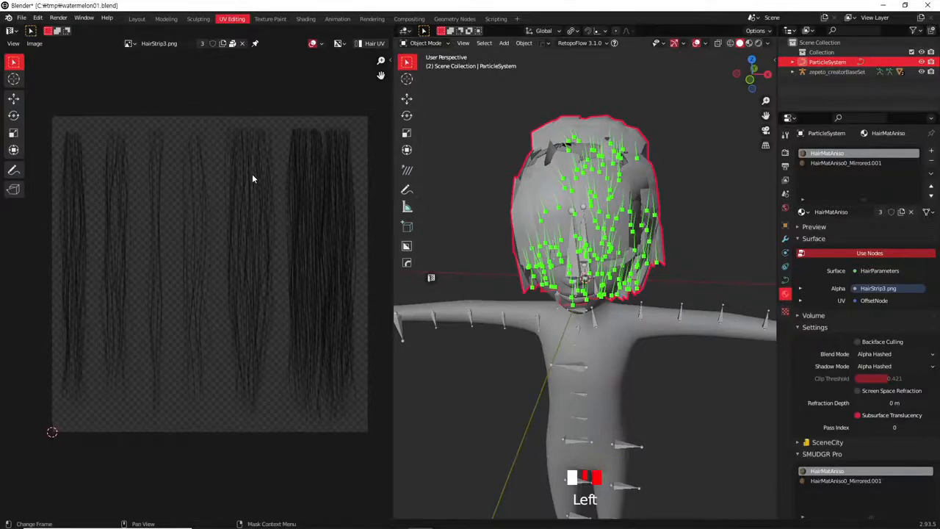
Show the hair add-on's operators beside the 3D view and expand its Hair Bake options
{"action": "middle_click_drag", "start_coordinate": [688, 227], "coordinate": [661, 229]}
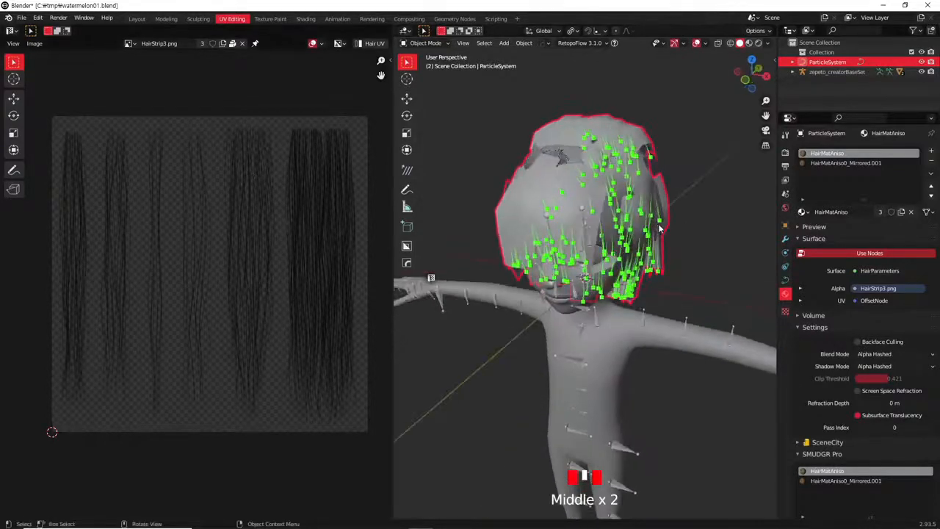
{"action": "key", "text": "n"}
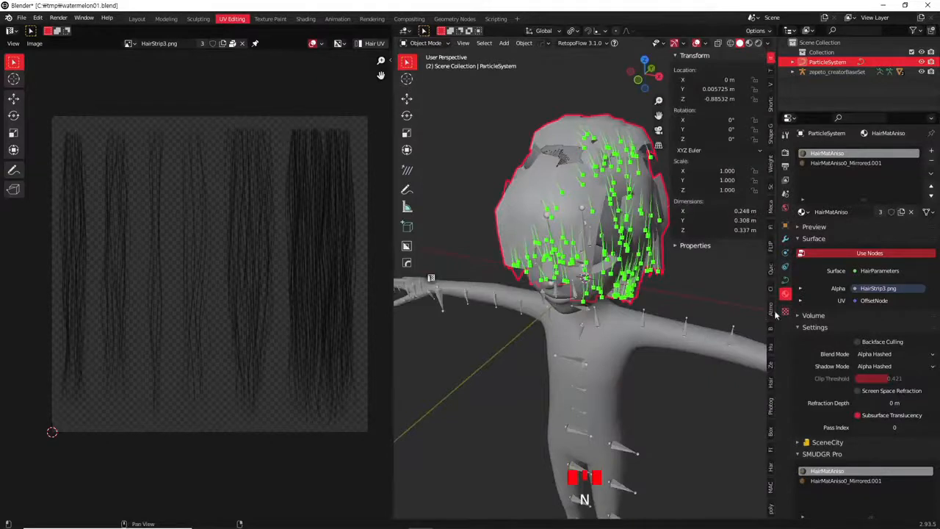
{"action": "left_click", "coordinate": [771, 386]}
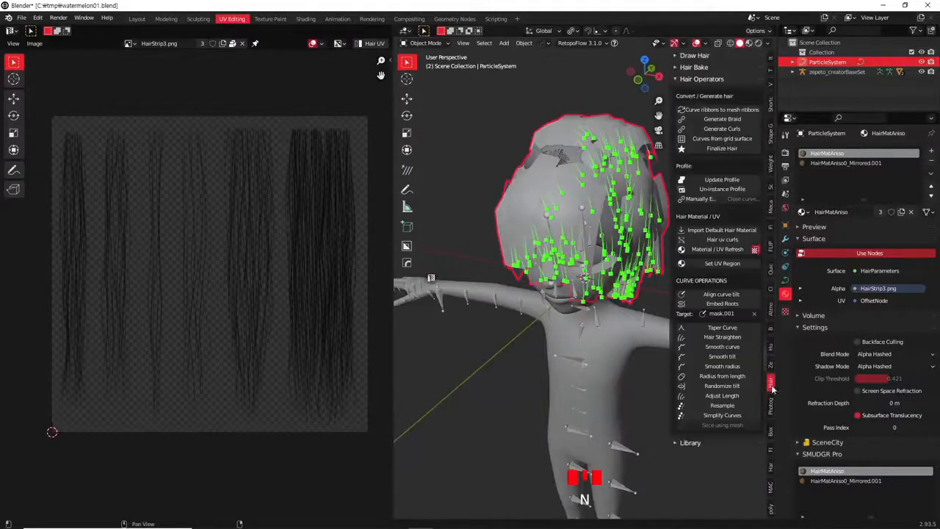
{"action": "left_click", "coordinate": [696, 68]}
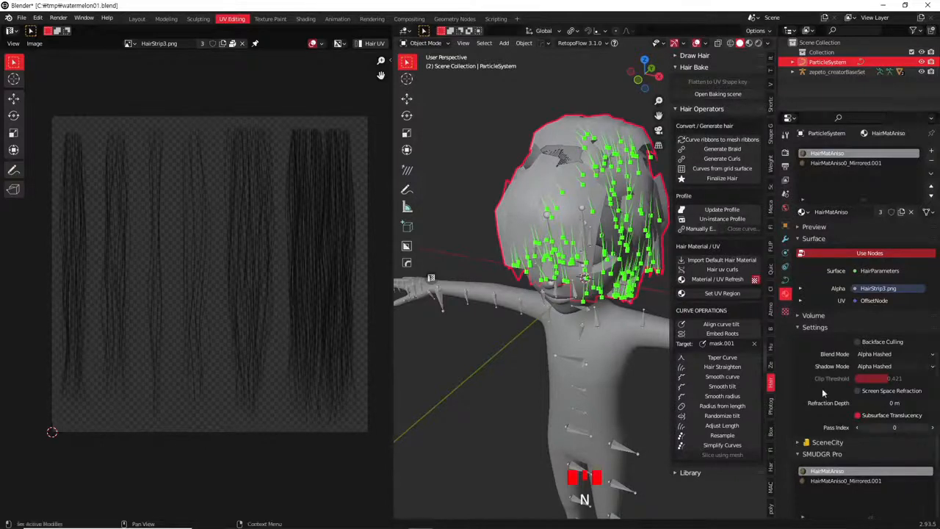
{"action": "scroll", "coordinate": [636, 238], "scroll_direction": "down", "scroll_amount": 2}
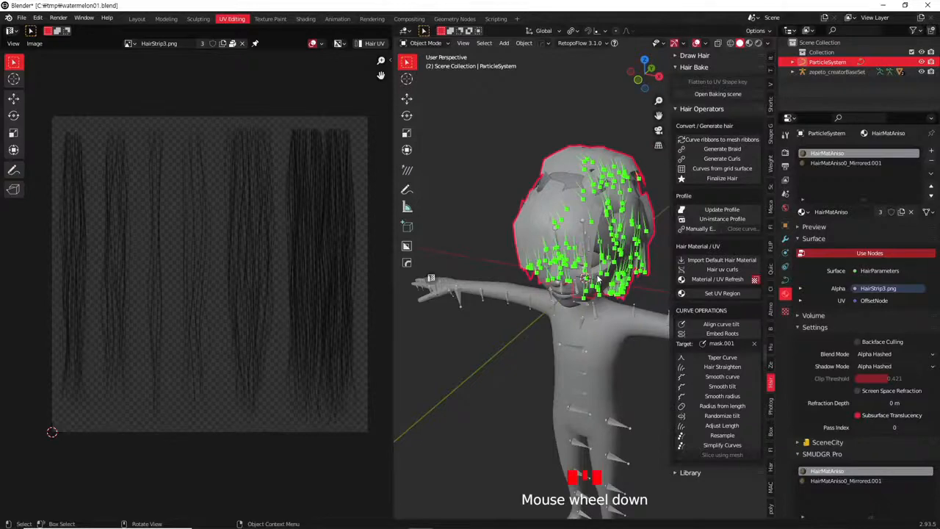
{"action": "middle_click_drag", "start_coordinate": [598, 279], "coordinate": [496, 262]}
{"action": "scroll", "coordinate": [594, 287], "scroll_direction": "up", "scroll_amount": 2}
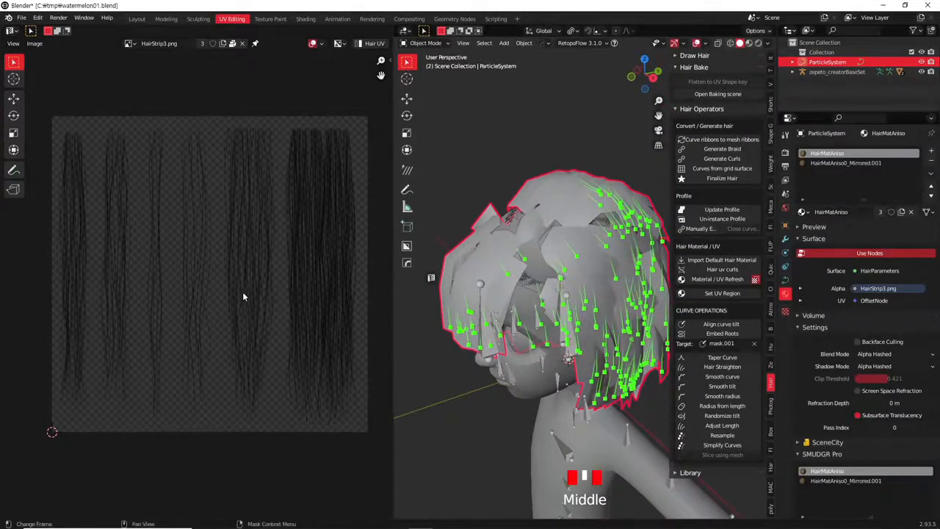
{"action": "middle_click_drag", "start_coordinate": [244, 296], "coordinate": [211, 295]}
{"action": "middle_click_drag", "start_coordinate": [550, 278], "coordinate": [558, 261]}
{"action": "scroll", "coordinate": [545, 274], "scroll_direction": "up", "scroll_amount": 2}
{"action": "key", "text": "Tab"}
{"action": "key", "text": "Tab"}
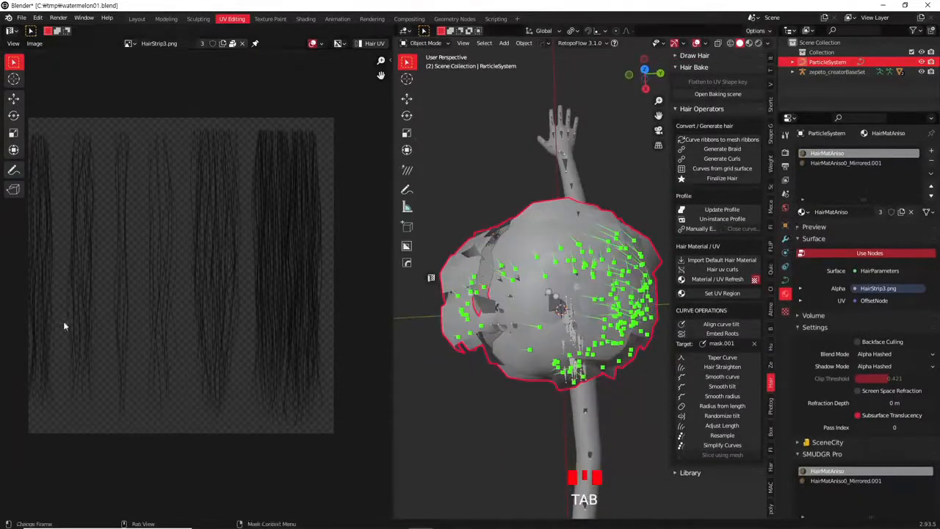
{"action": "middle_click_drag", "start_coordinate": [191, 292], "coordinate": [217, 294]}
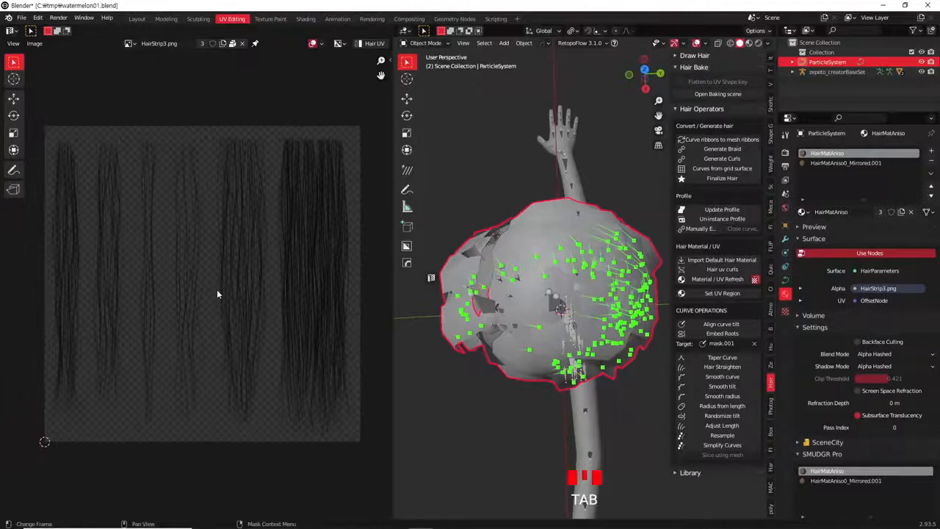
Switch the 3D view to rendered shading and check the textured hair close up from the side
{"action": "left_click", "coordinate": [759, 43]}
{"action": "middle_click_drag", "start_coordinate": [605, 299], "coordinate": [593, 284]}
{"action": "scroll", "coordinate": [597, 281], "scroll_direction": "up", "scroll_amount": 2}
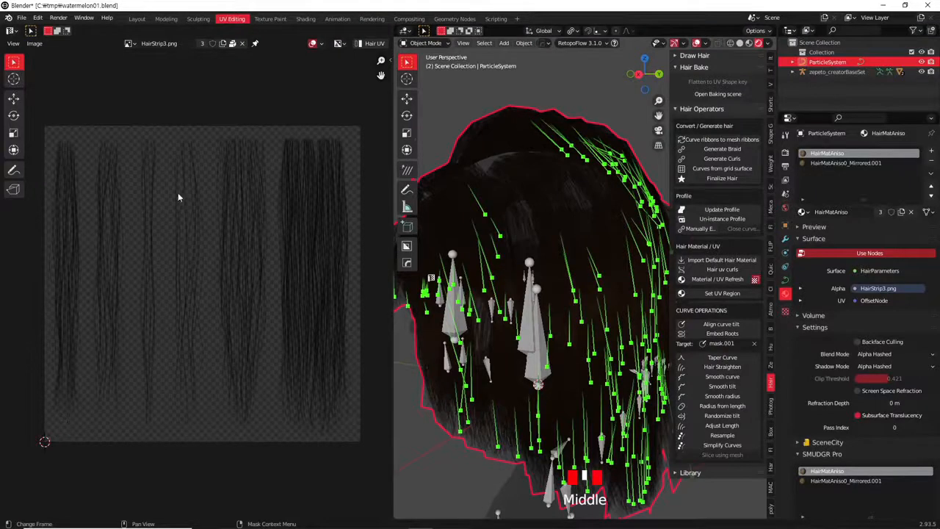
{"action": "middle_click_drag", "start_coordinate": [528, 220], "coordinate": [581, 210]}
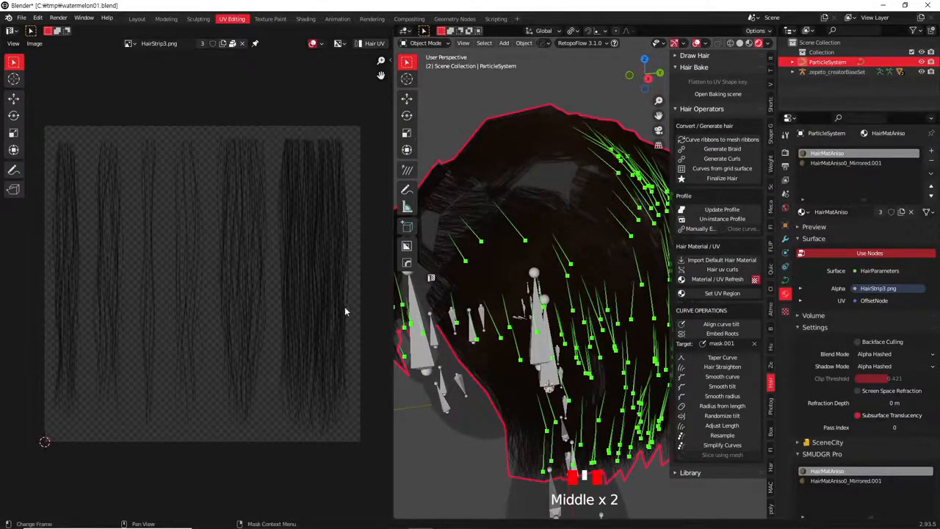
Show the Hair Tool UV options in the UV editor and widen that editor to fit the whole strand texture
{"action": "key", "text": "n"}
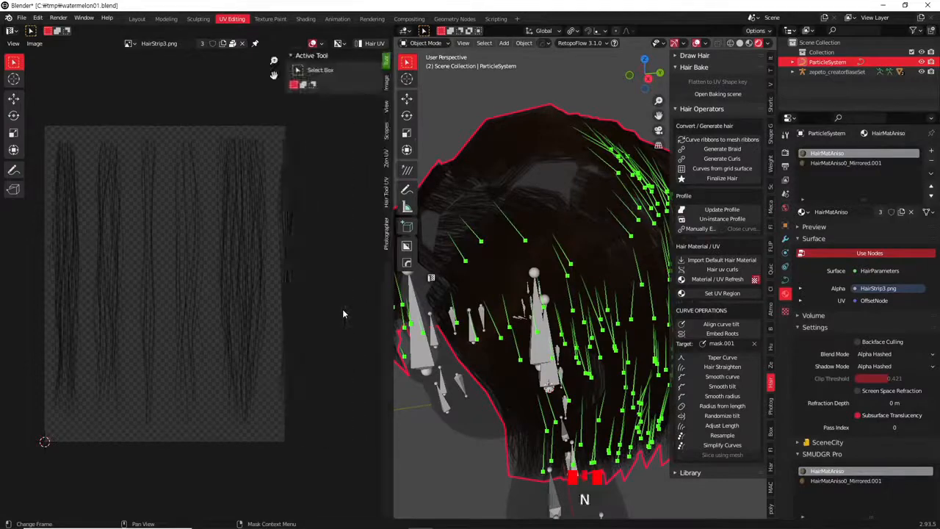
{"action": "left_click", "coordinate": [386, 193]}
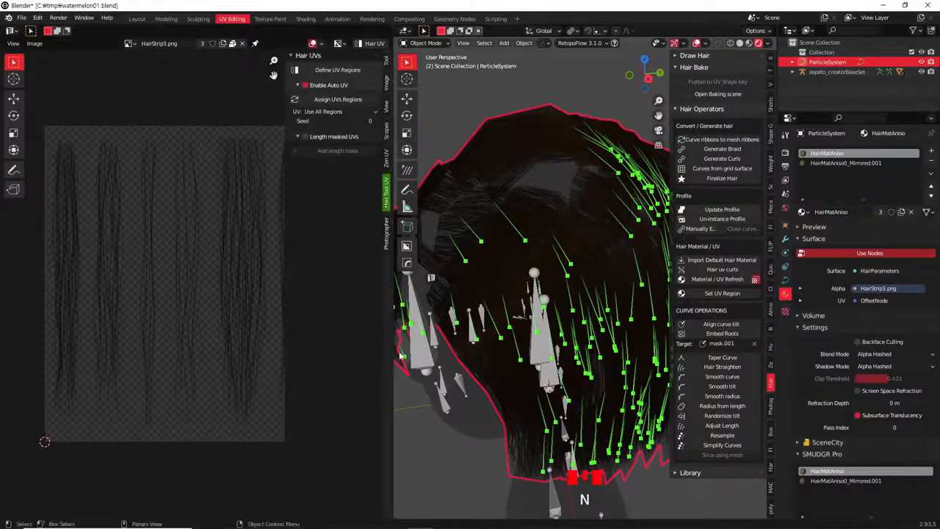
{"action": "left_click_drag", "start_coordinate": [393, 356], "coordinate": [514, 355]}
{"action": "scroll", "coordinate": [325, 319], "scroll_direction": "down", "scroll_amount": 3}
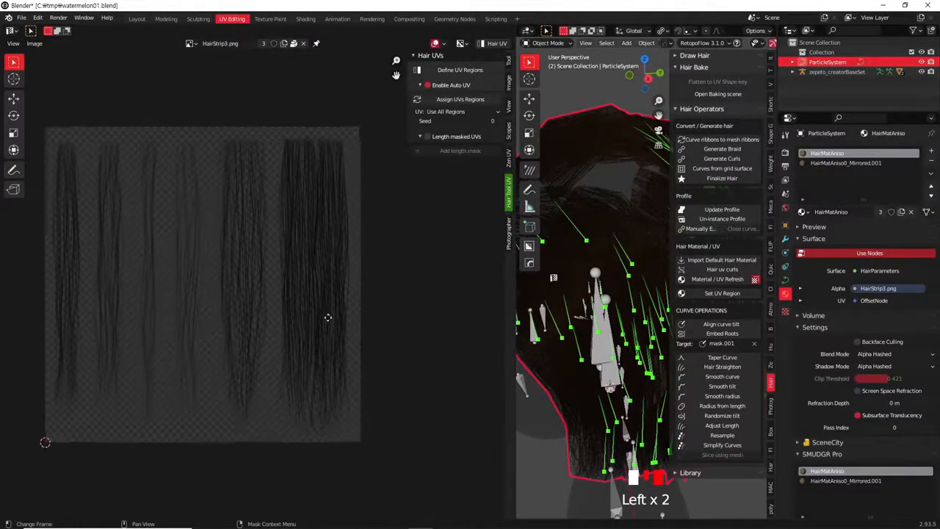
Start defining UV regions and box the wide strand group beside region 0 and the thin strand next to it
{"action": "left_click", "coordinate": [461, 70]}
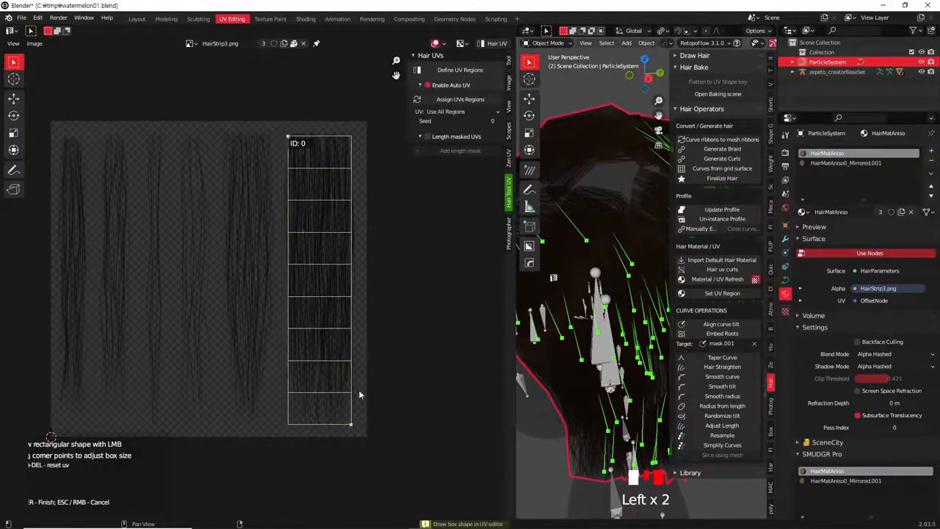
{"action": "scroll", "coordinate": [540, 266], "scroll_direction": "down", "scroll_amount": 1}
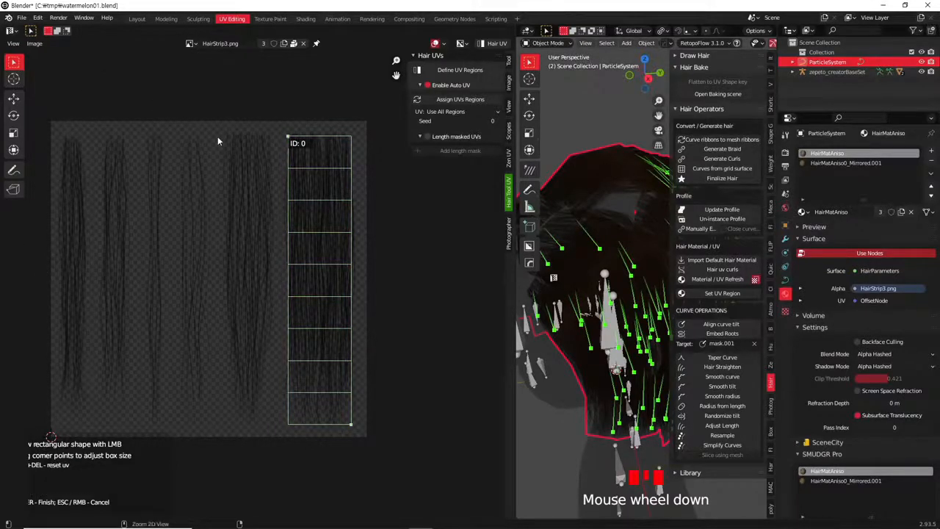
{"action": "mouse_move", "coordinate": [216, 133]}
{"action": "left_mouse_down"}
{"action": "mouse_move", "coordinate": [287, 304]}
{"action": "mouse_move", "coordinate": [273, 431]}
{"action": "mouse_move", "coordinate": [279, 423]}
{"action": "left_mouse_up"}
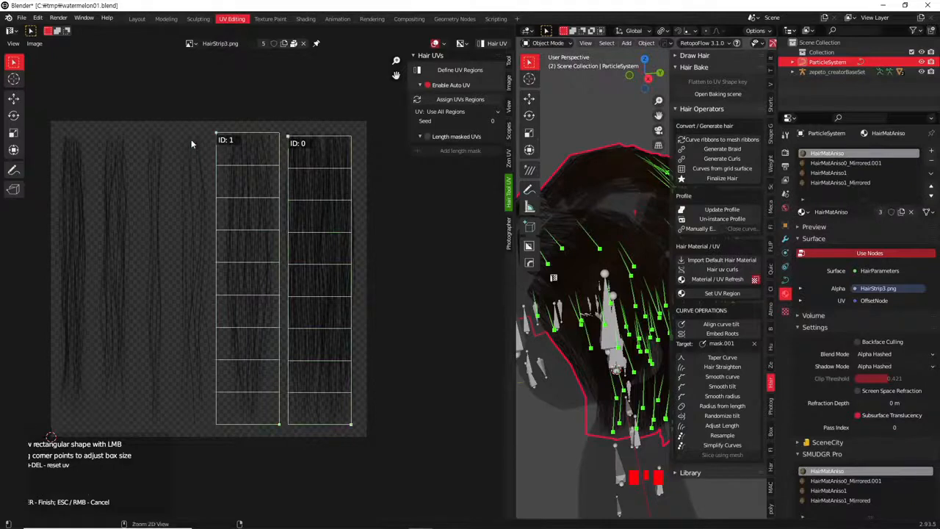
{"action": "mouse_move", "coordinate": [173, 130]}
{"action": "left_mouse_down"}
{"action": "mouse_move", "coordinate": [211, 153]}
{"action": "mouse_move", "coordinate": [198, 362]}
{"action": "mouse_move", "coordinate": [211, 426]}
{"action": "left_mouse_up"}
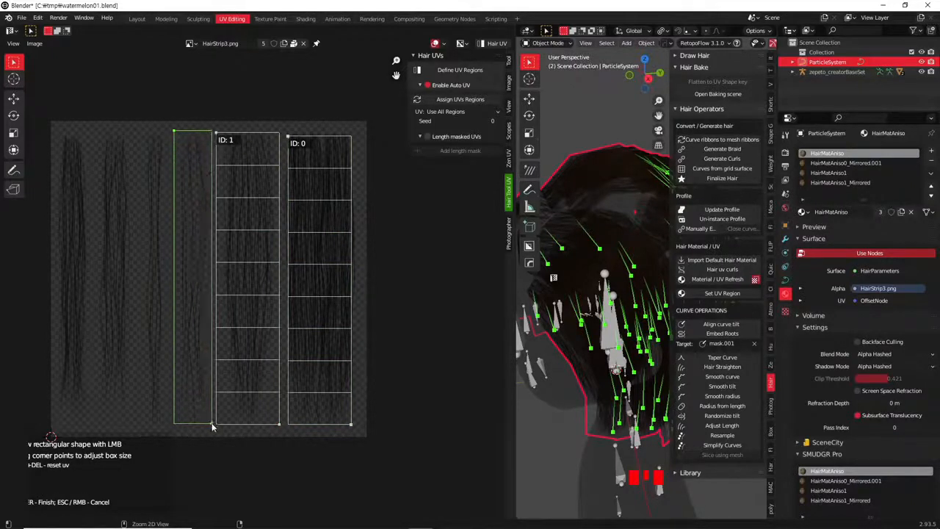
Review the hair's material slots and box the medium strand near the texture's left side as another UV region
{"action": "scroll", "coordinate": [851, 188], "scroll_direction": "down", "scroll_amount": 2}
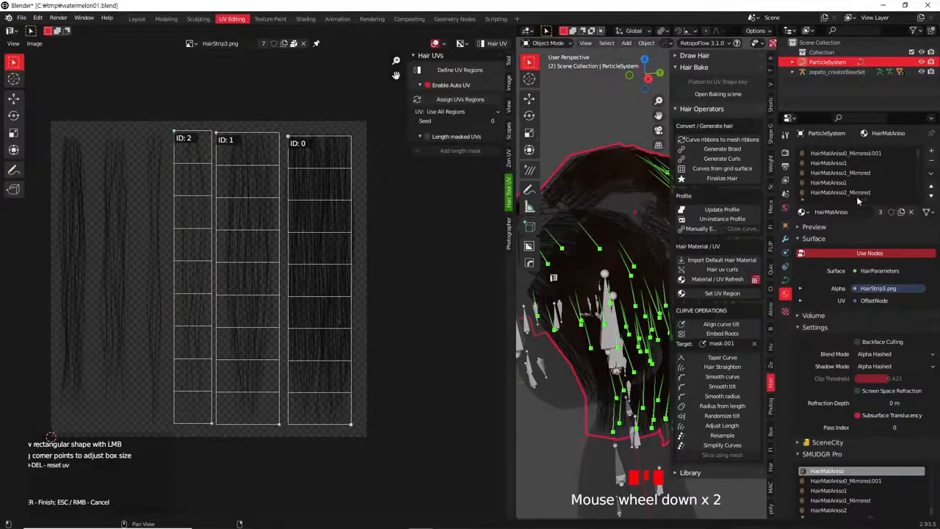
{"action": "scroll", "coordinate": [309, 284], "scroll_direction": "up", "scroll_amount": 1}
{"action": "scroll", "coordinate": [202, 262], "scroll_direction": "down", "scroll_amount": 1}
{"action": "middle_click_drag", "start_coordinate": [293, 268], "coordinate": [335, 275]}
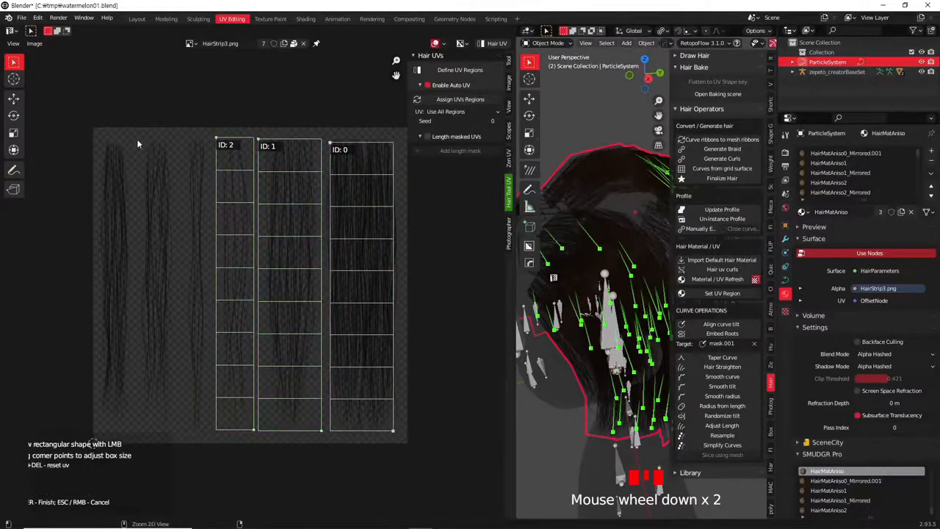
{"action": "left_click_drag", "start_coordinate": [140, 138], "coordinate": [175, 427]}
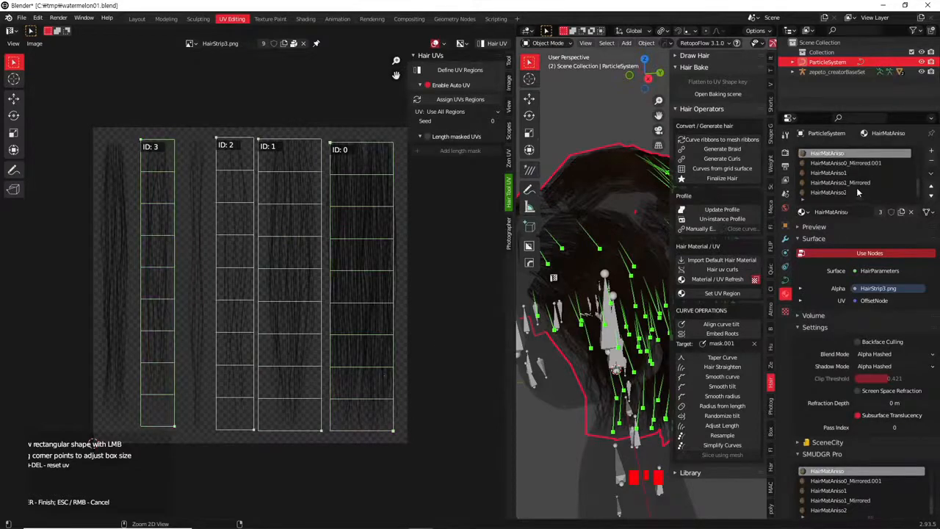
{"action": "scroll", "coordinate": [360, 223], "scroll_direction": "down", "scroll_amount": 1}
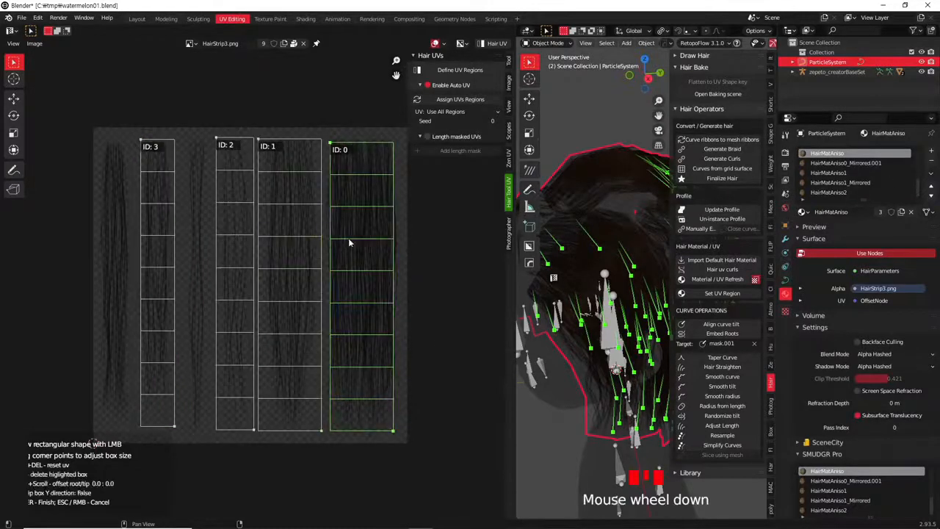
Try a root offset of 1.0 on UV region 0 and return it to 0.0
{"action": "scroll", "coordinate": [355, 260], "scroll_direction": "down", "scroll_amount": 3, "text": "shift"}
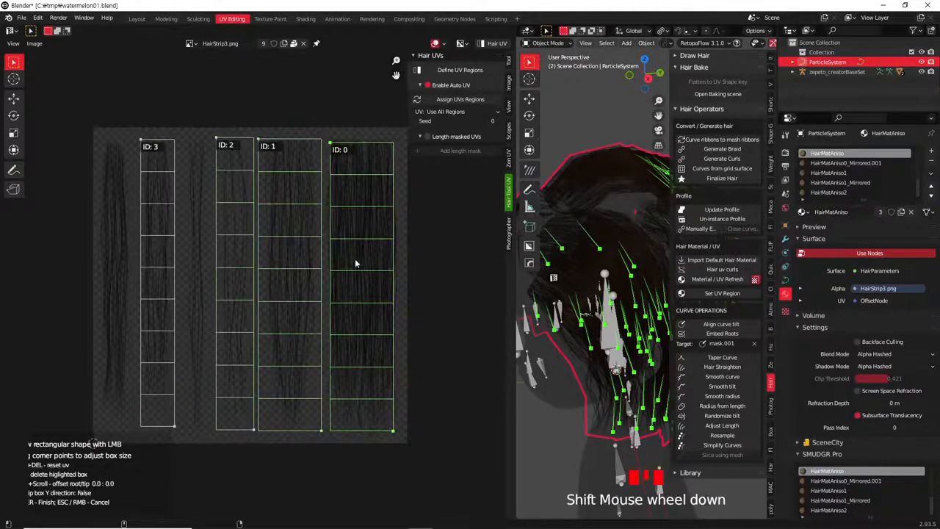
{"action": "scroll", "coordinate": [364, 243], "scroll_direction": "up", "scroll_amount": 5, "text": "ctrl"}
{"action": "scroll", "coordinate": [364, 240], "scroll_direction": "down", "scroll_amount": 6, "text": "alt"}
{"action": "scroll", "coordinate": [364, 235], "scroll_direction": "up", "scroll_amount": 4, "text": "shift"}
{"action": "scroll", "coordinate": [366, 236], "scroll_direction": "down", "scroll_amount": 1, "text": "shift"}
{"action": "scroll", "coordinate": [371, 240], "scroll_direction": "up", "scroll_amount": 4}
{"action": "scroll", "coordinate": [338, 257], "scroll_direction": "down", "scroll_amount": 5}
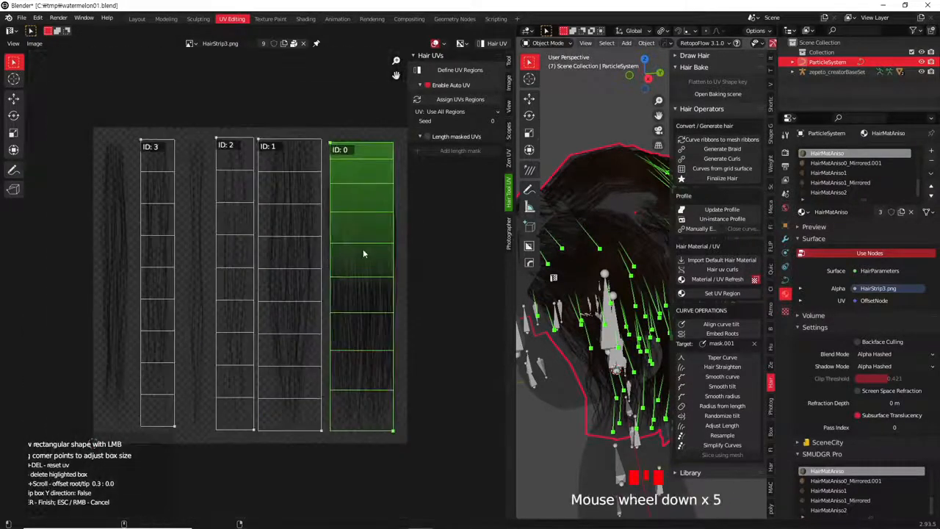
{"action": "scroll", "coordinate": [363, 253], "scroll_direction": "up", "scroll_amount": 4, "text": "shift"}
{"action": "scroll", "coordinate": [363, 254], "scroll_direction": "up", "scroll_amount": 6, "text": "shift"}
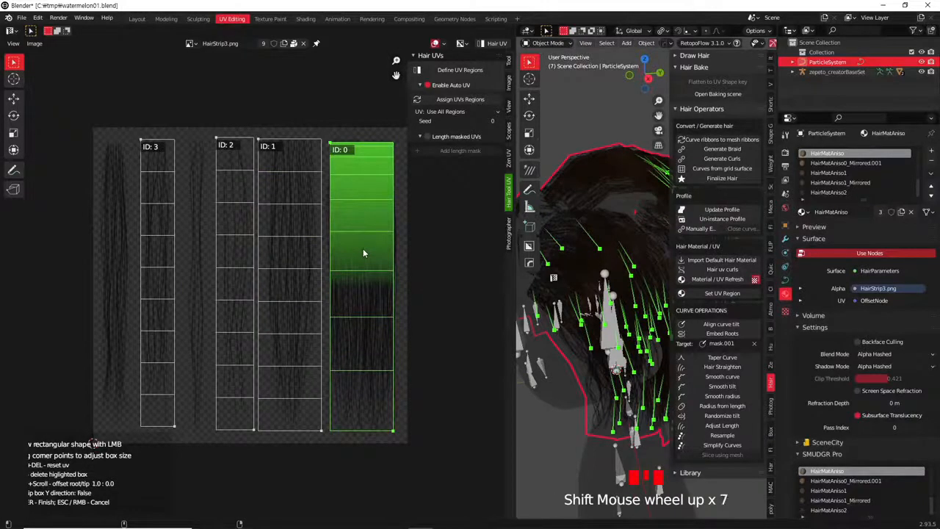
{"action": "scroll", "coordinate": [363, 253], "scroll_direction": "up", "scroll_amount": 4, "text": "shift"}
{"action": "scroll", "coordinate": [362, 253], "scroll_direction": "down", "scroll_amount": 20, "text": "shift"}
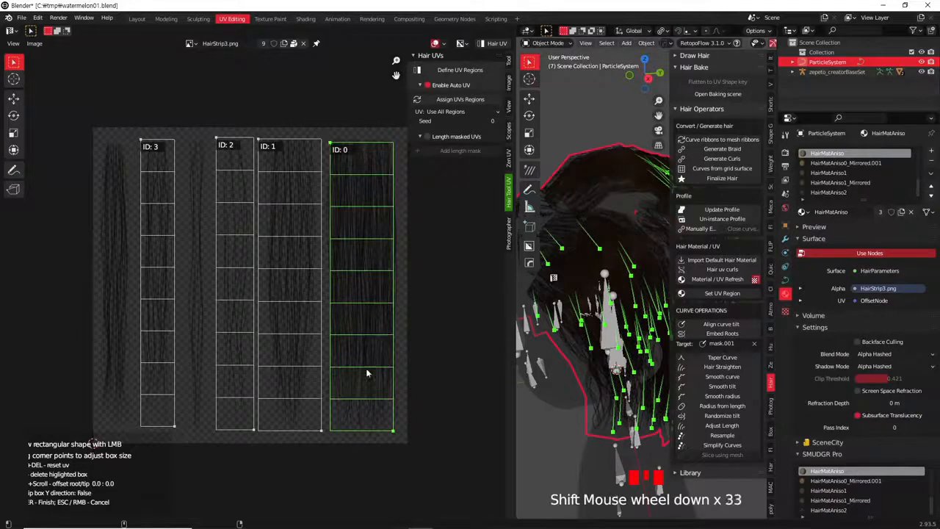
Raise both the tip offset and the root offset of UV region 0 to 1.0
{"action": "scroll", "coordinate": [367, 382], "scroll_direction": "up", "scroll_amount": 2, "text": "shift"}
{"action": "scroll", "coordinate": [366, 382], "scroll_direction": "down", "scroll_amount": 2, "text": "shift"}
{"action": "scroll", "coordinate": [367, 383], "scroll_direction": "up", "scroll_amount": 5, "text": "shift"}
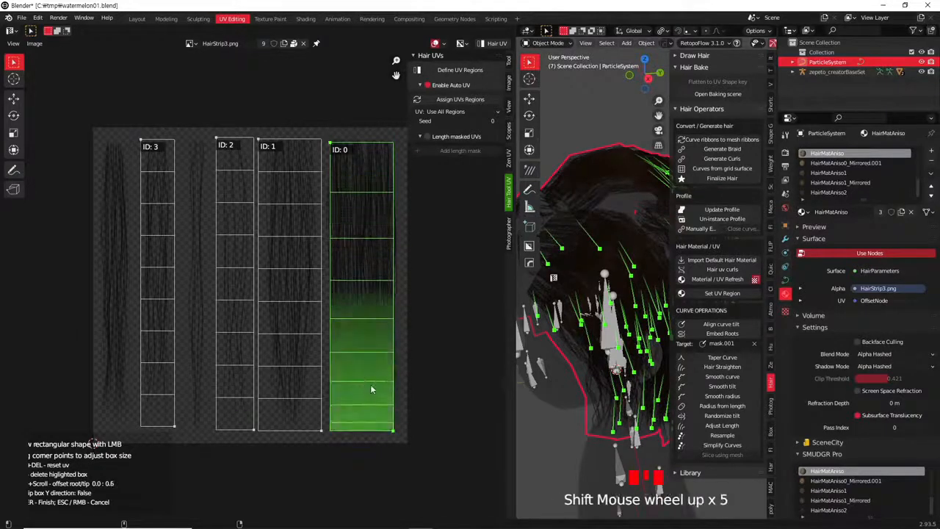
{"action": "scroll", "coordinate": [363, 389], "scroll_direction": "up", "scroll_amount": 10, "text": "shift"}
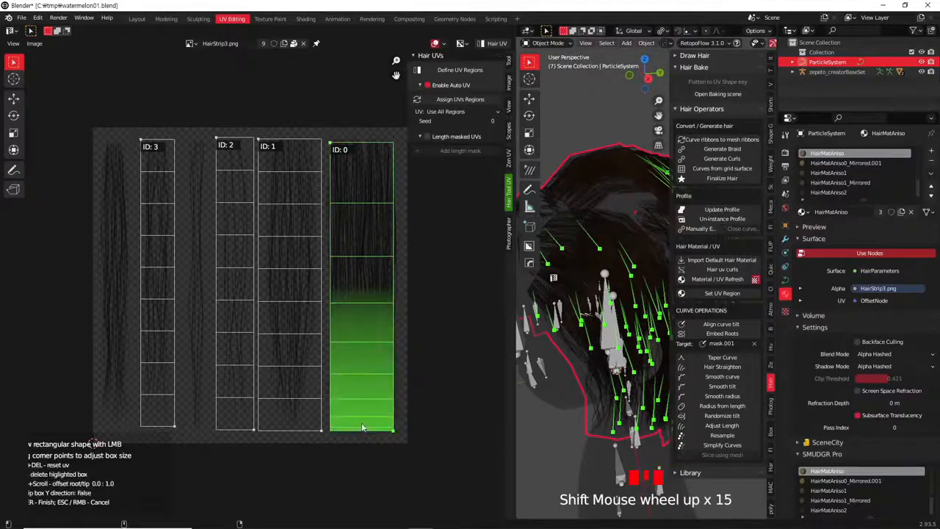
{"action": "scroll", "coordinate": [358, 237], "scroll_direction": "up", "scroll_amount": 19, "text": "shift"}
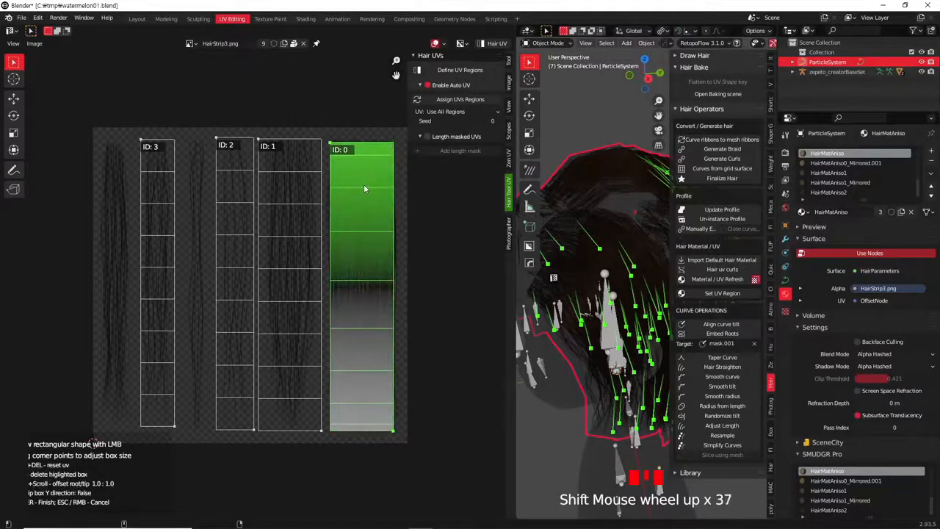
Lower UV region 0's root offset to 0.3 and reduce its tip offset to a slight amount
{"action": "scroll", "coordinate": [373, 244], "scroll_direction": "down", "scroll_amount": 4, "text": "shift"}
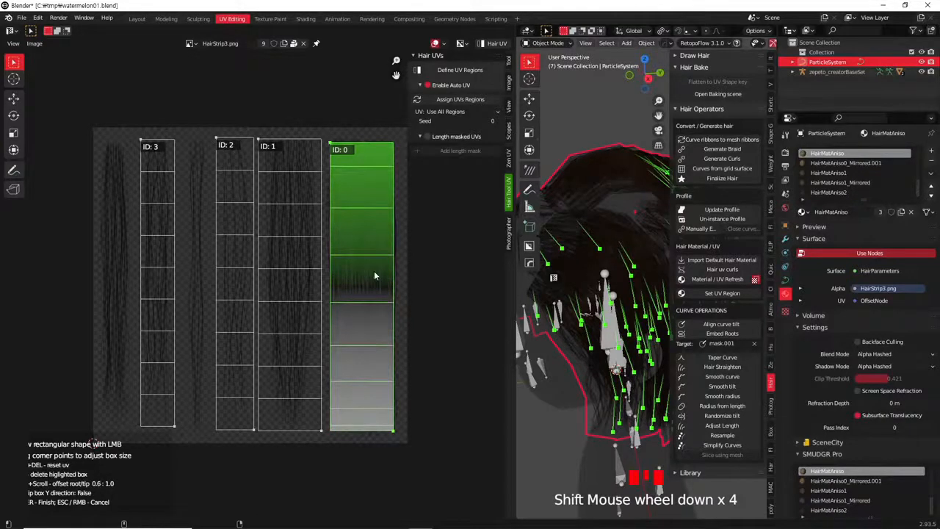
{"action": "scroll", "coordinate": [369, 372], "scroll_direction": "down", "scroll_amount": 7, "text": "shift"}
{"action": "scroll", "coordinate": [367, 391], "scroll_direction": "down", "scroll_amount": 3, "text": "shift"}
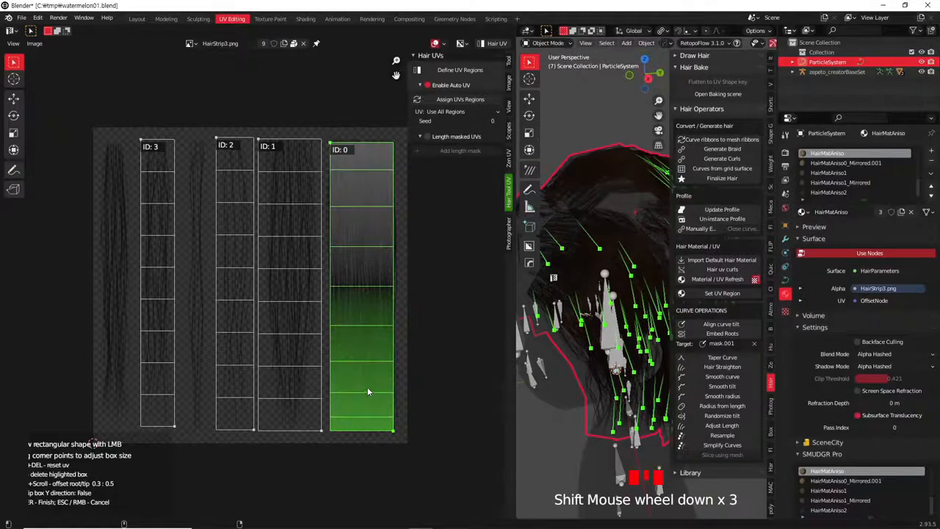
{"action": "scroll", "coordinate": [367, 387], "scroll_direction": "down", "scroll_amount": 2, "text": "shift"}
{"action": "scroll", "coordinate": [377, 323], "scroll_direction": "up", "scroll_amount": 3, "text": "shift"}
{"action": "scroll", "coordinate": [376, 331], "scroll_direction": "down", "scroll_amount": 6, "text": "shift"}
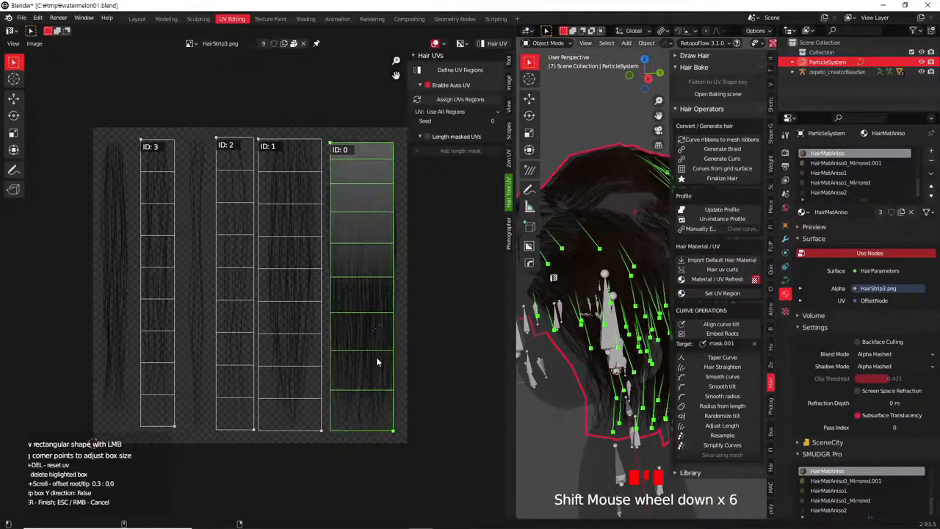
{"action": "scroll", "coordinate": [373, 323], "scroll_direction": "up", "scroll_amount": 1, "text": "shift"}
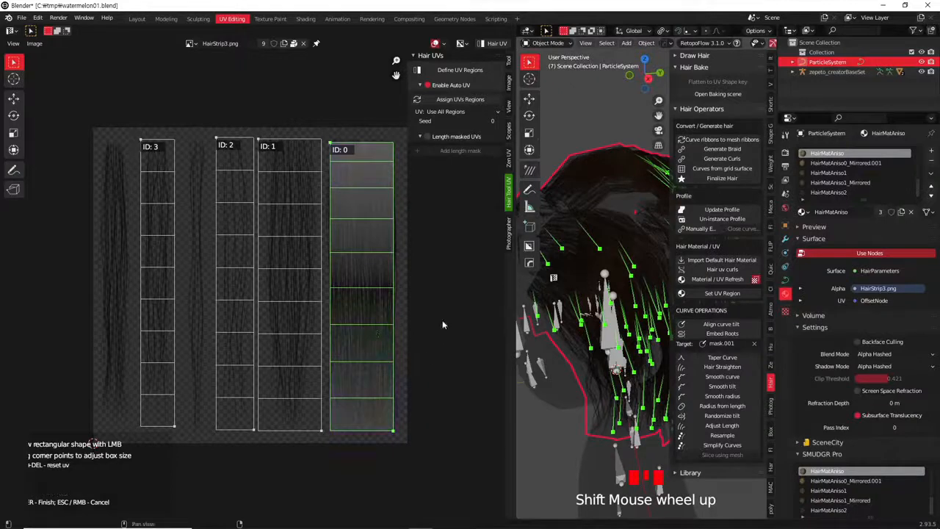
Enlarge the 3D viewport, refresh the hair's material and UVs, and open the UV region assignment options for the strands
{"action": "middle_click_drag", "start_coordinate": [434, 327], "coordinate": [363, 318]}
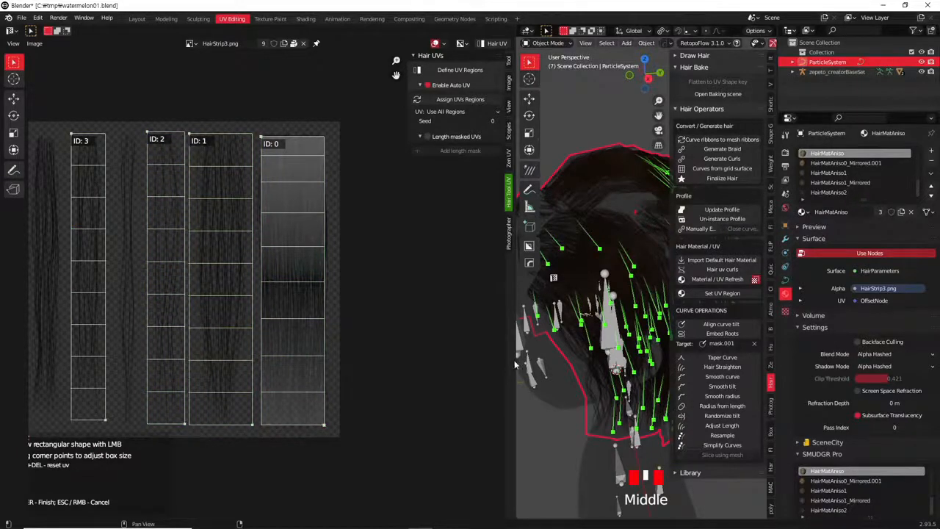
{"action": "middle_click_drag", "start_coordinate": [592, 357], "coordinate": [517, 389]}
{"action": "left_click_drag", "start_coordinate": [517, 390], "coordinate": [273, 389]}
{"action": "middle_click_drag", "start_coordinate": [485, 309], "coordinate": [590, 225]}
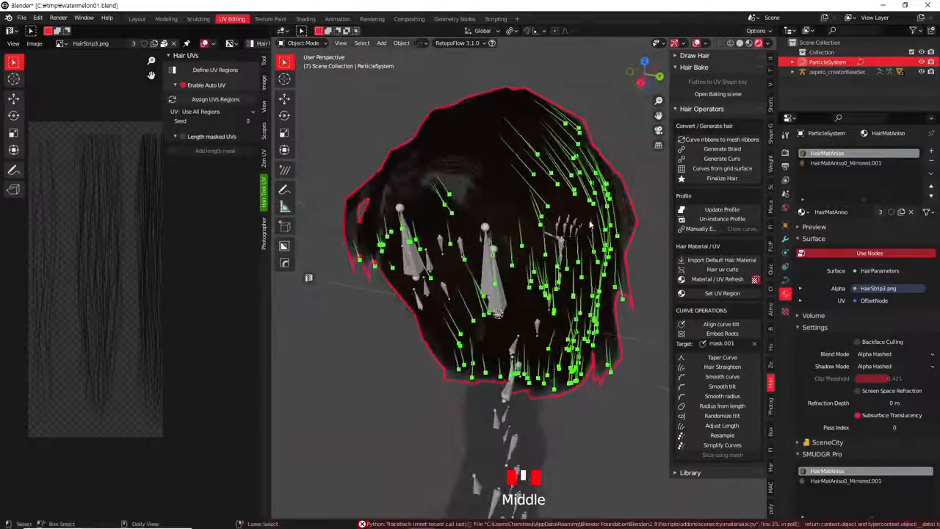
{"action": "key", "text": "ctrl+shift+h"}
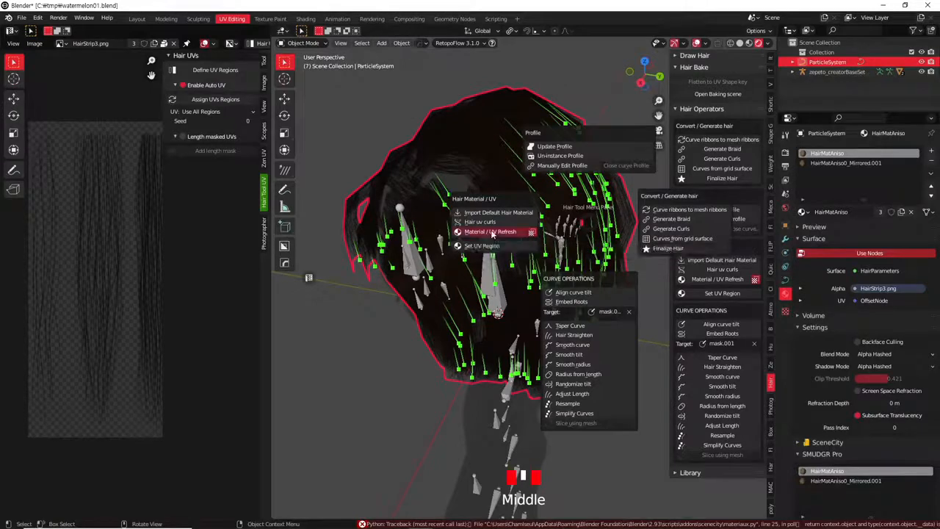
{"action": "left_click", "coordinate": [491, 232]}
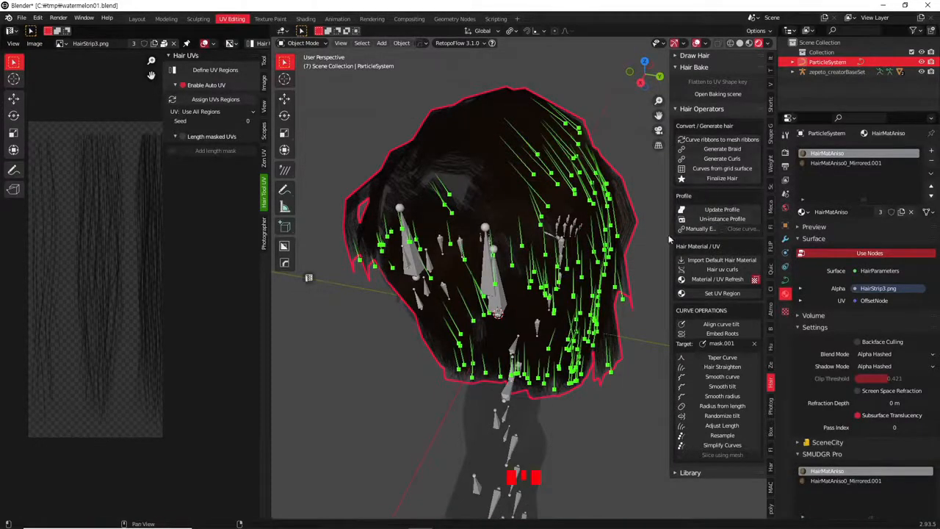
{"action": "left_click", "coordinate": [722, 294]}
{"action": "left_click", "coordinate": [309, 514]}
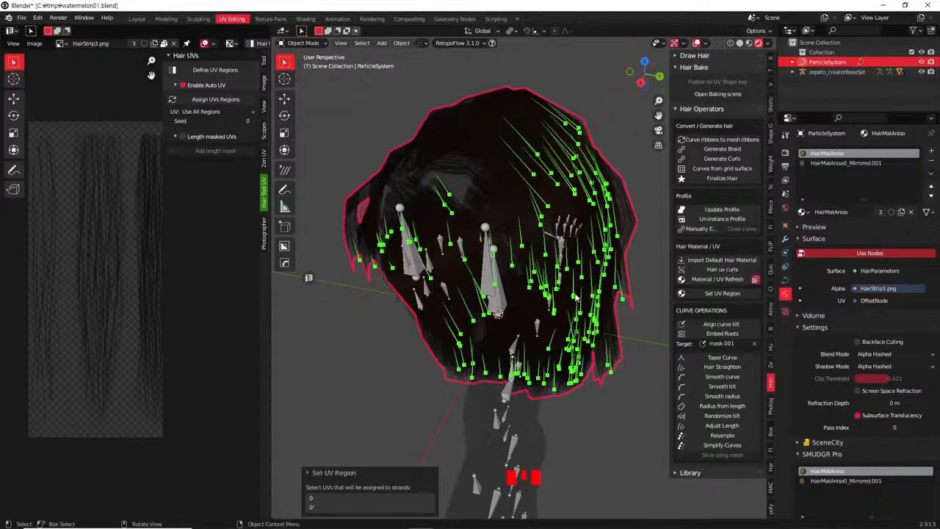
Define UV regions 1, 2 and 3 by boxing three strand clumps beside region 0 on the HairStrip3.png texture
{"action": "left_click_drag", "start_coordinate": [271, 288], "coordinate": [496, 287]}
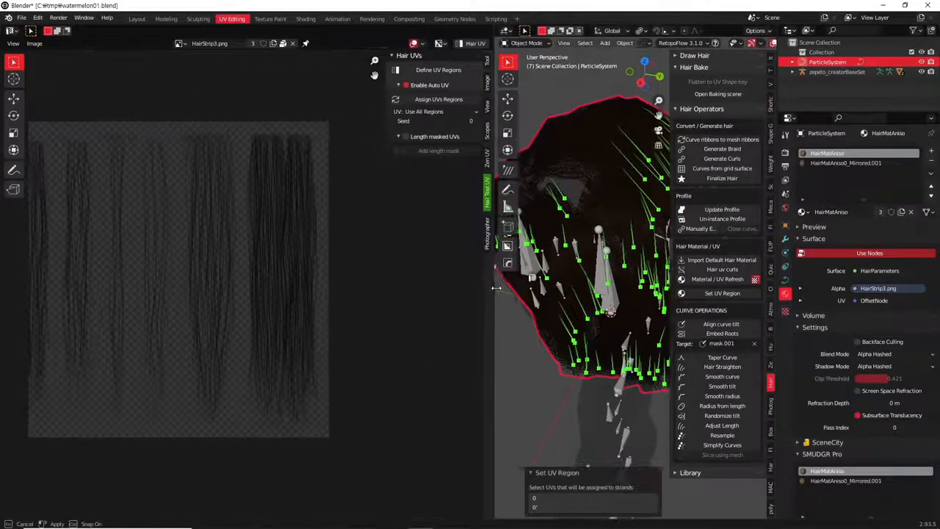
{"action": "left_click", "coordinate": [439, 70]}
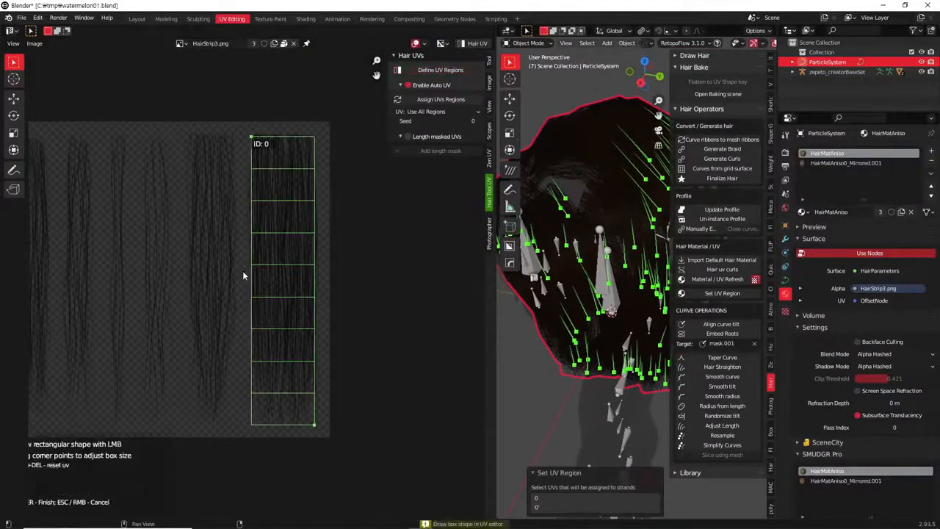
{"action": "middle_click_drag", "start_coordinate": [205, 301], "coordinate": [256, 295]}
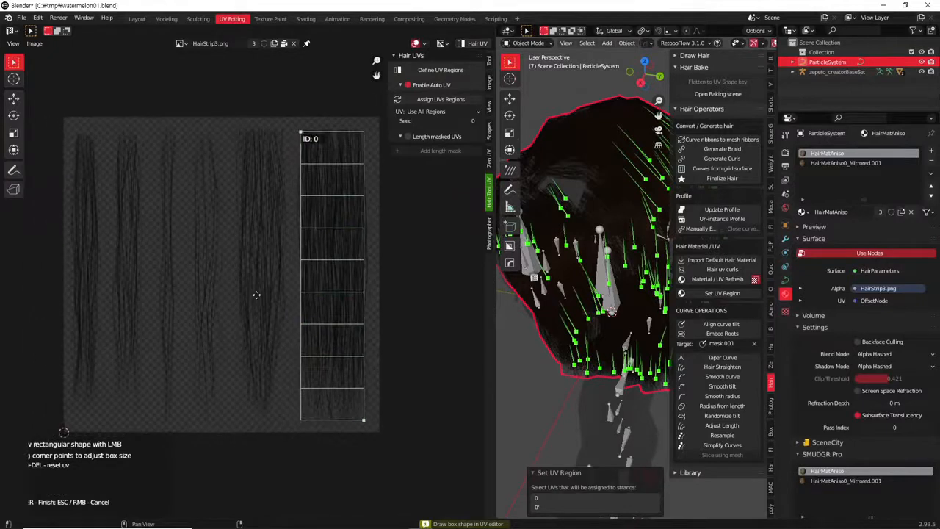
{"action": "left_click_drag", "start_coordinate": [228, 130], "coordinate": [292, 422]}
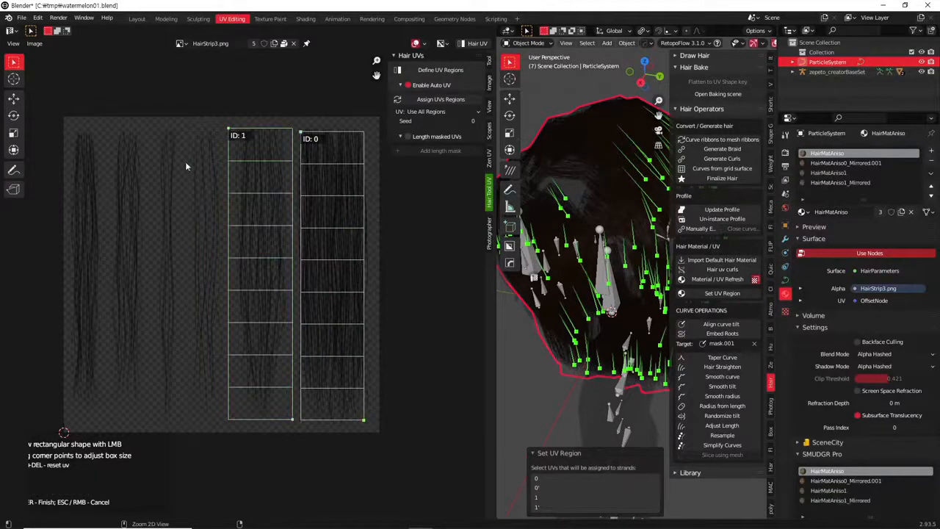
{"action": "left_click_drag", "start_coordinate": [184, 128], "coordinate": [223, 421]}
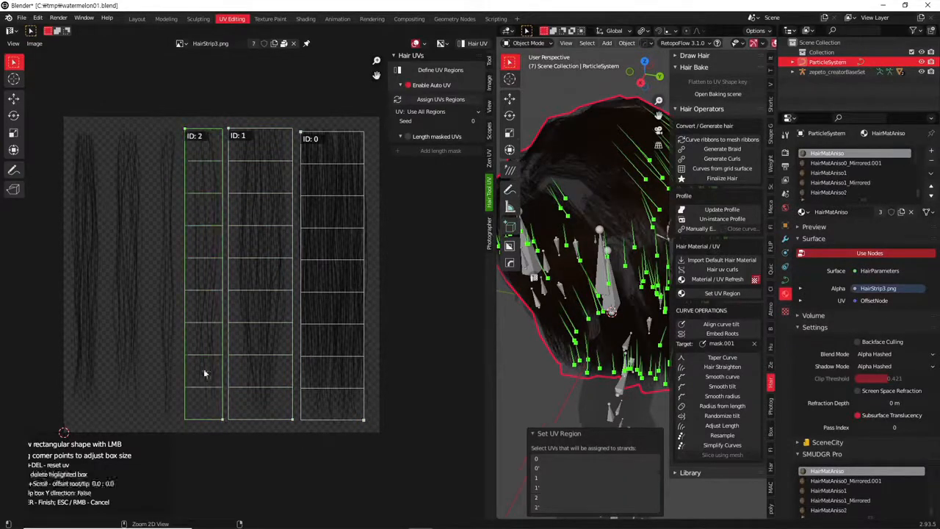
{"action": "left_click_drag", "start_coordinate": [134, 236], "coordinate": [146, 417]}
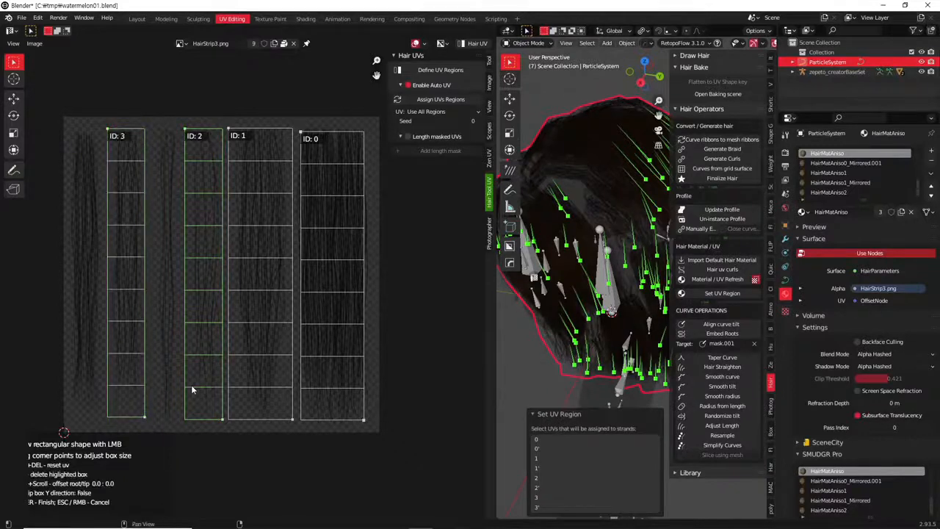
{"action": "key", "text": "Return"}
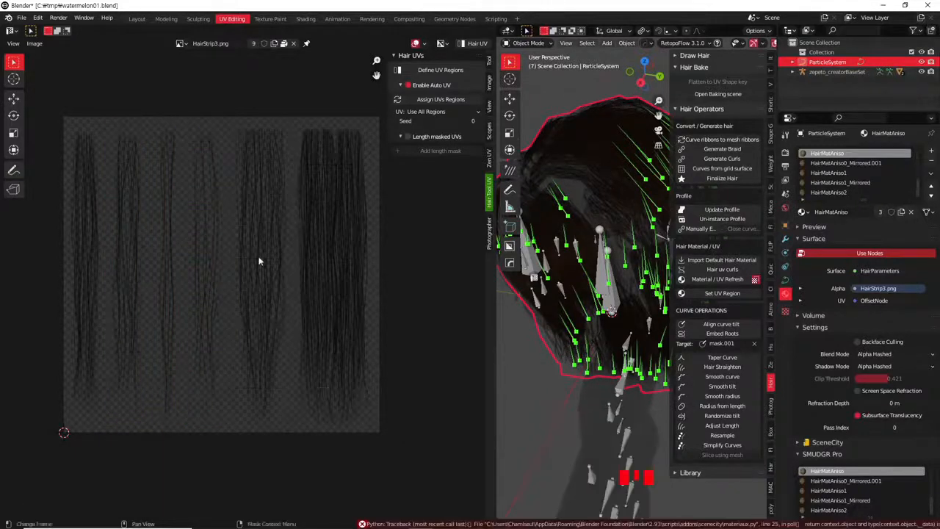
Leave UV region editing and switch to the Layout workspace to view the hair from the side
{"action": "left_click", "coordinate": [433, 77]}
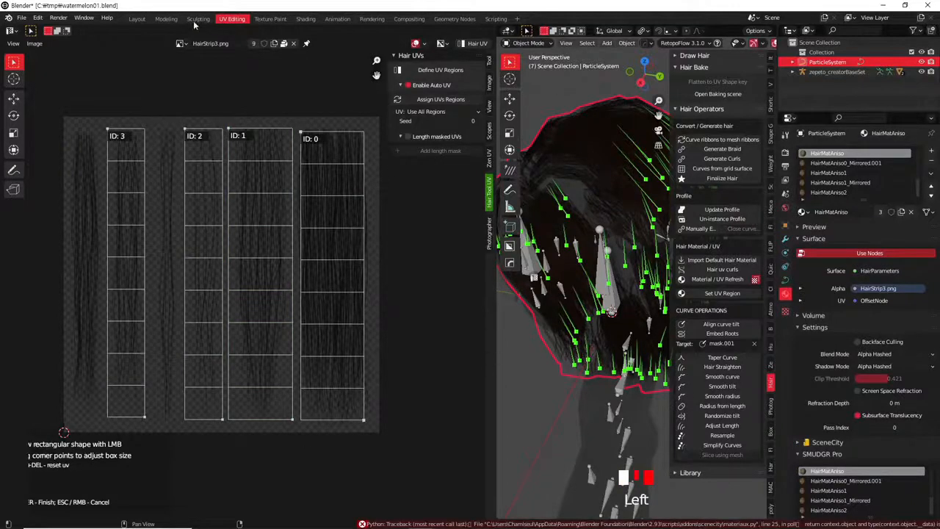
{"action": "key", "text": "Escape"}
{"action": "left_click", "coordinate": [137, 19]}
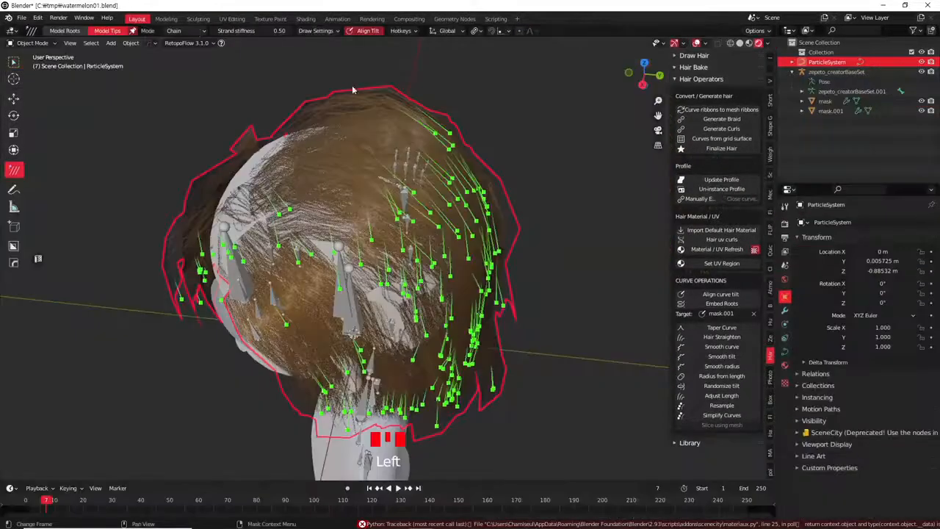
{"action": "middle_click_drag", "start_coordinate": [381, 273], "coordinate": [401, 288]}
{"action": "scroll", "coordinate": [407, 294], "scroll_direction": "down", "scroll_amount": 2}
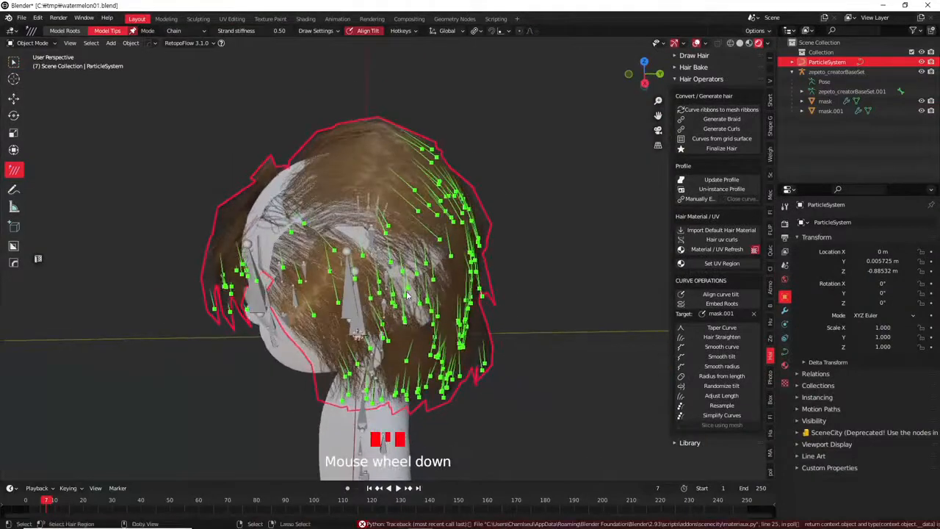
Set the hair strands to use UV regions 0, 1, 2 and 3 together with all their mirrored variants
{"action": "left_click", "coordinate": [723, 264]}
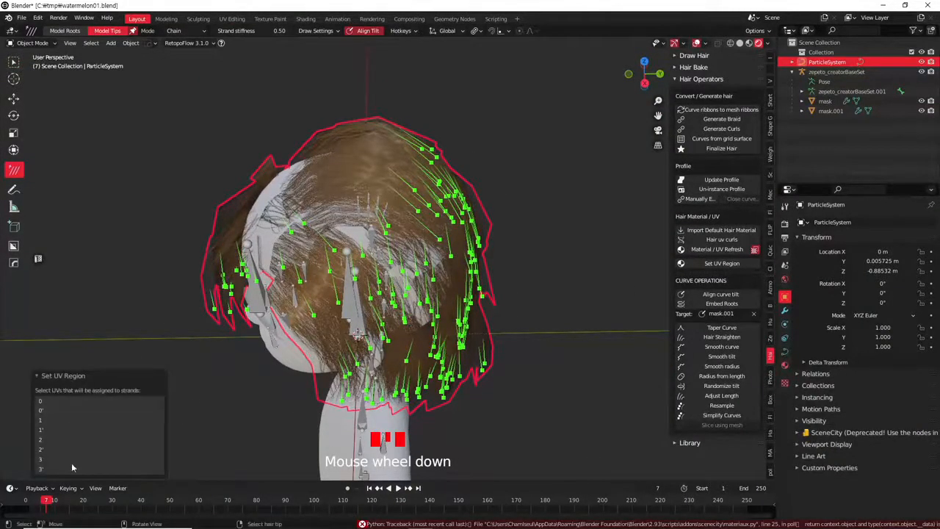
{"action": "double_click", "coordinate": [89, 400]}
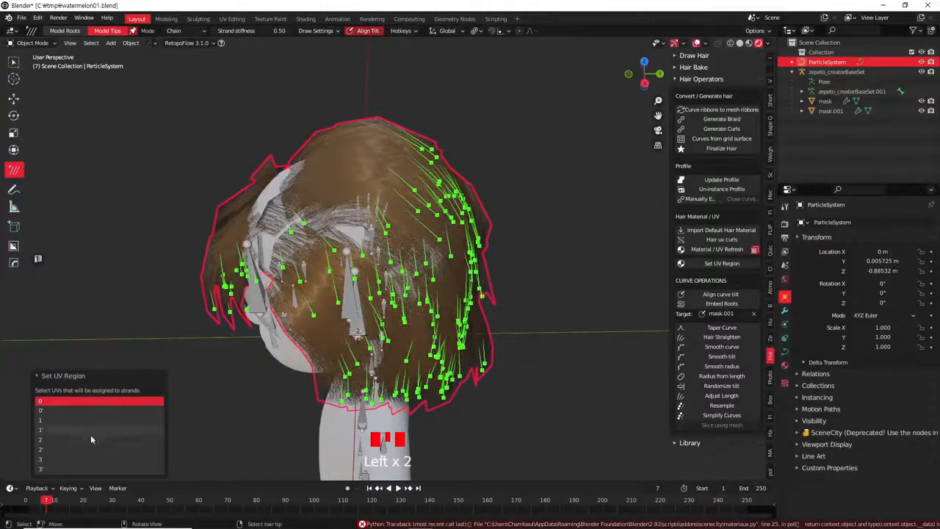
{"action": "left_click", "coordinate": [81, 470], "text": "shift"}
{"action": "left_click", "coordinate": [71, 410], "text": "shift"}
{"action": "left_click", "coordinate": [69, 421], "text": "shift"}
{"action": "left_click", "coordinate": [69, 430], "text": "shift"}
{"action": "left_click", "coordinate": [68, 429], "text": "shift"}
{"action": "left_click", "coordinate": [65, 419], "text": "shift"}
{"action": "left_click", "coordinate": [64, 431], "text": "shift"}
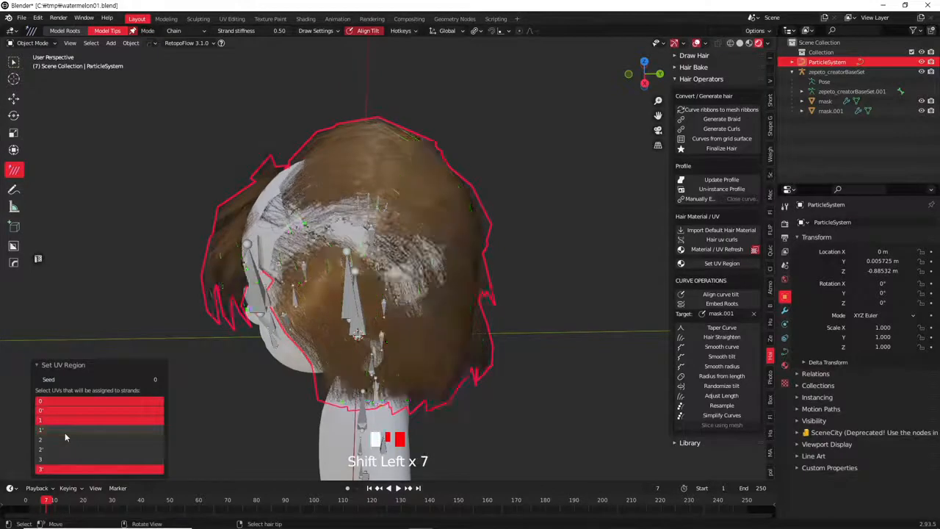
{"action": "left_click", "coordinate": [64, 440], "text": "shift"}
{"action": "left_click", "coordinate": [65, 430], "text": "shift"}
{"action": "left_click", "coordinate": [64, 448], "text": "shift"}
{"action": "left_click", "coordinate": [65, 459], "text": "shift"}
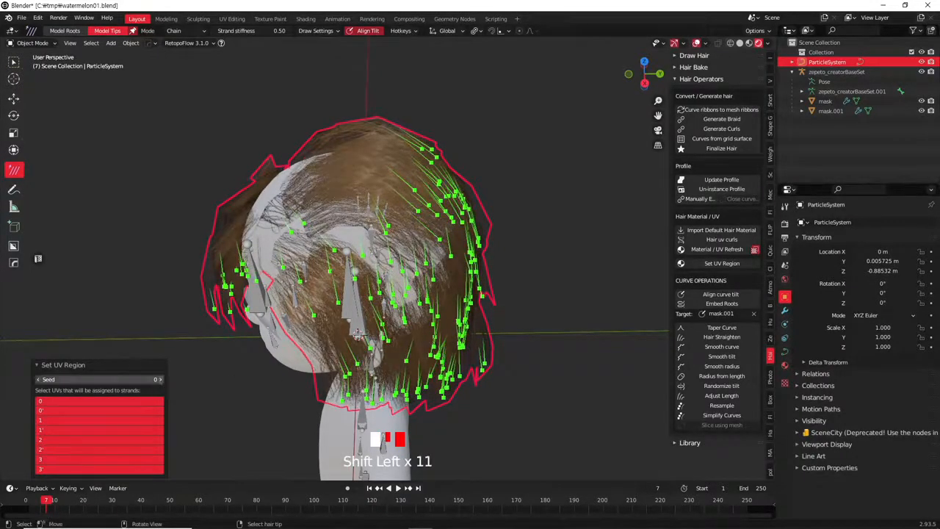
Try different seeds up to 12 for distributing the UV regions across the strands and return the seed to 4
{"action": "left_click", "coordinate": [160, 379]}
{"action": "left_click", "coordinate": [160, 379]}
{"action": "left_click", "coordinate": [160, 378]}
{"action": "left_click", "coordinate": [160, 378]}
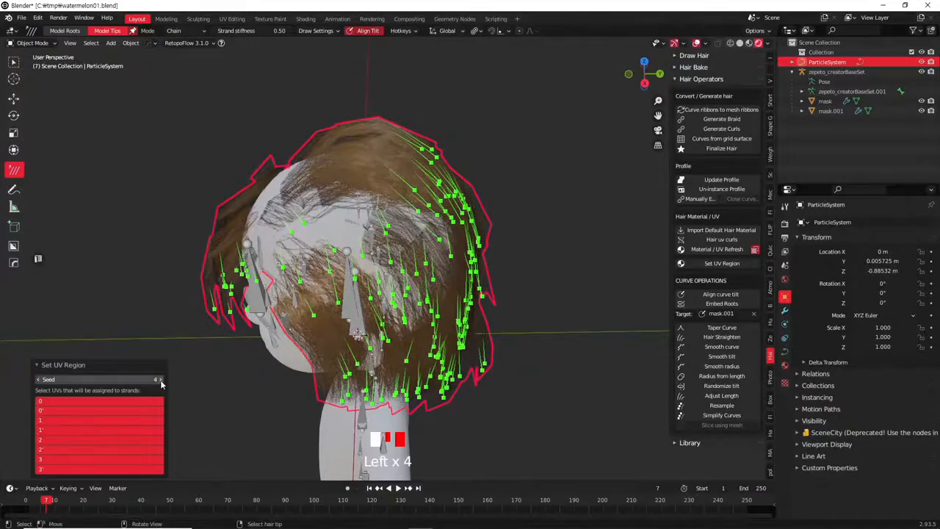
{"action": "left_click", "coordinate": [160, 379]}
{"action": "left_click", "coordinate": [160, 379]}
{"action": "left_click", "coordinate": [160, 379]}
{"action": "left_click", "coordinate": [160, 379]}
{"action": "left_click", "coordinate": [160, 379]}
{"action": "left_click", "coordinate": [160, 379]}
{"action": "left_click", "coordinate": [160, 379]}
{"action": "left_click", "coordinate": [160, 379]}
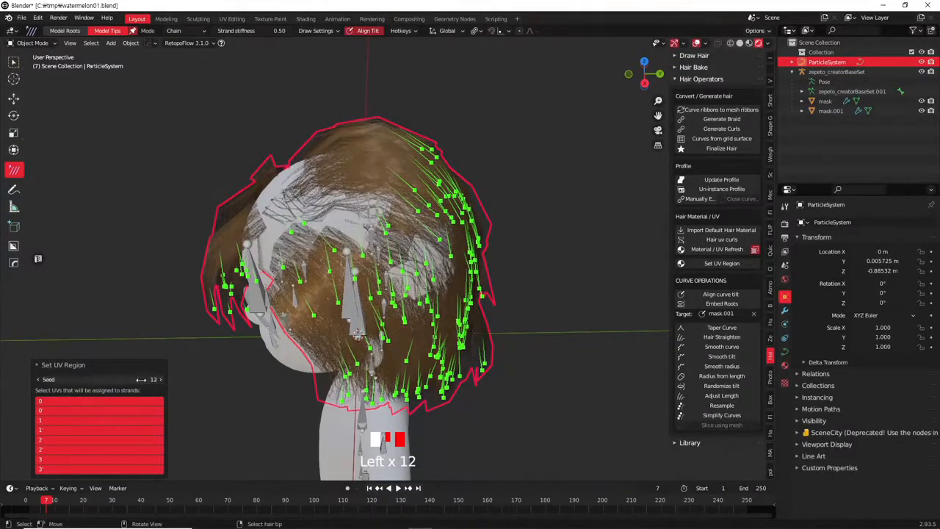
{"action": "left_click", "coordinate": [160, 378]}
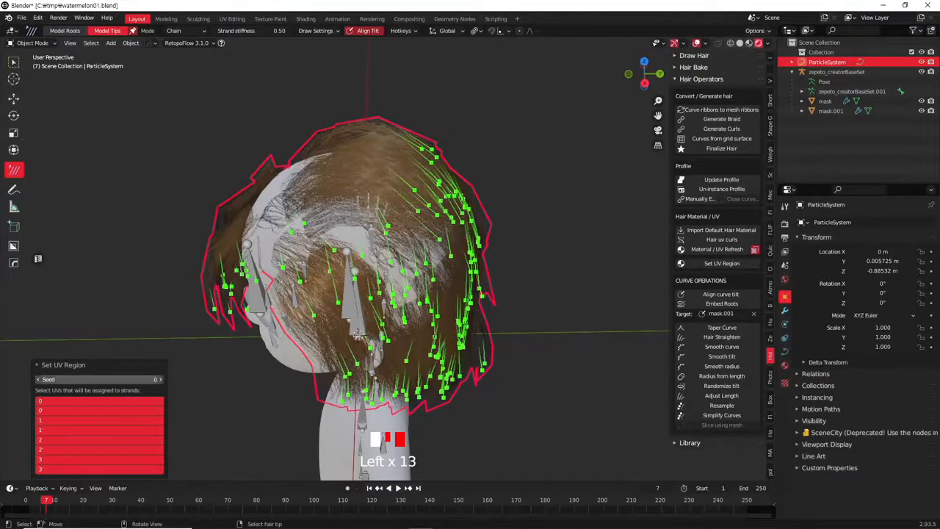
{"action": "left_click_drag", "start_coordinate": [160, 379], "coordinate": [103, 379]}
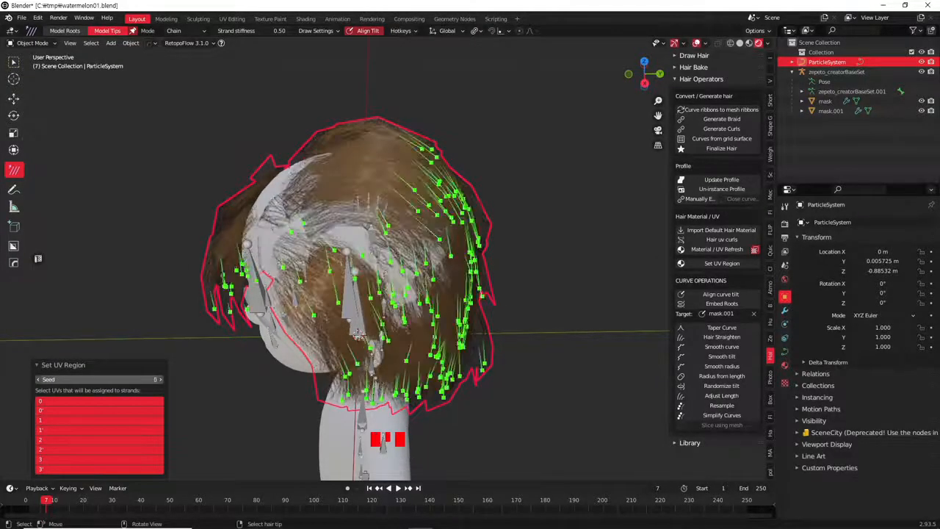
Restrict the strand UV assignment to the unmirrored regions 0, 1, 2 and 3
{"action": "left_click", "coordinate": [100, 400]}
{"action": "left_click", "coordinate": [74, 419], "text": "shift"}
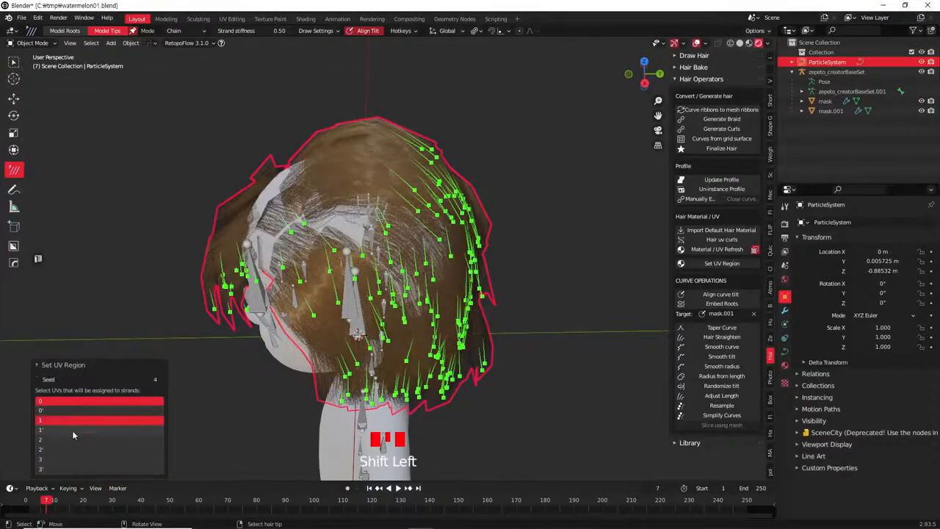
{"action": "left_click", "coordinate": [69, 440], "text": "shift"}
{"action": "left_click", "coordinate": [78, 459], "text": "shift"}
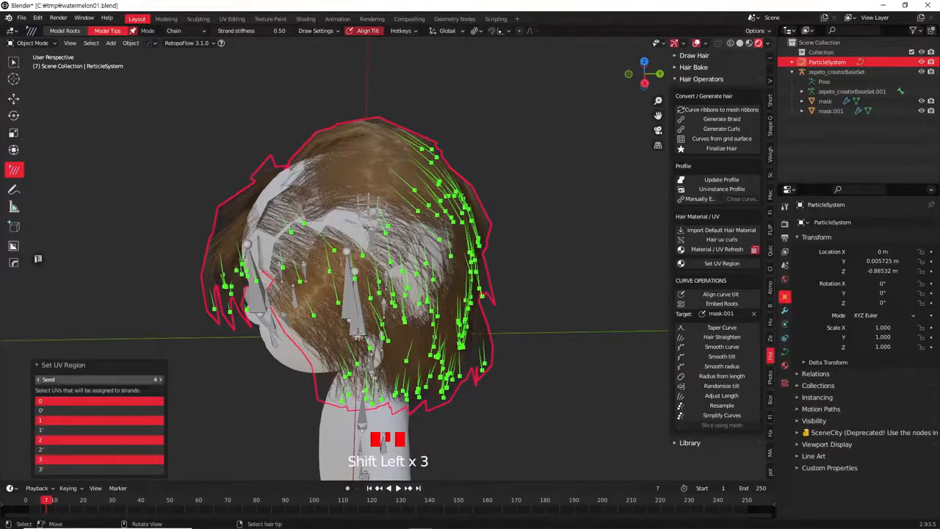
Try seeds 1 and 2 for the strand UV distribution and set the seed to 3
{"action": "left_click", "coordinate": [38, 380]}
{"action": "left_click", "coordinate": [39, 380]}
{"action": "left_click", "coordinate": [39, 379]}
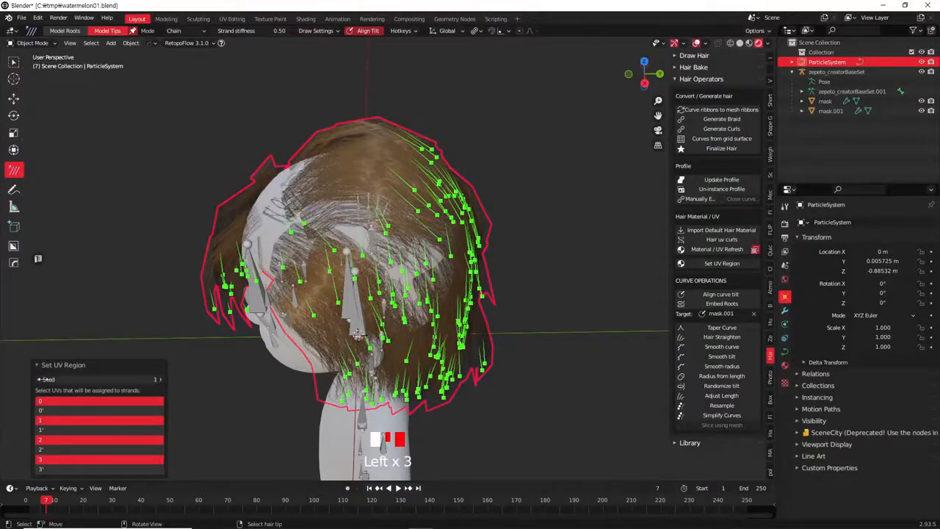
{"action": "middle_click_drag", "start_coordinate": [360, 310], "coordinate": [440, 306]}
{"action": "scroll", "coordinate": [440, 307], "scroll_direction": "up", "scroll_amount": 2}
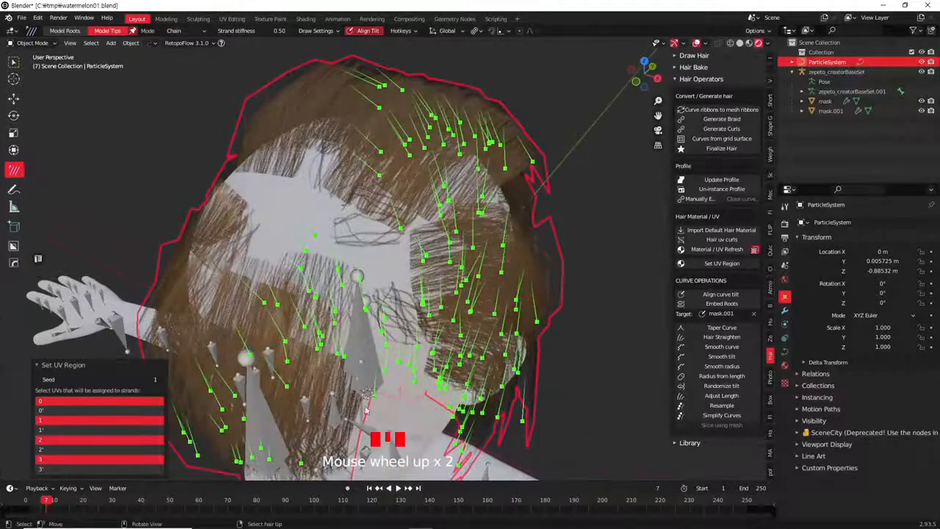
{"action": "left_click", "coordinate": [158, 380]}
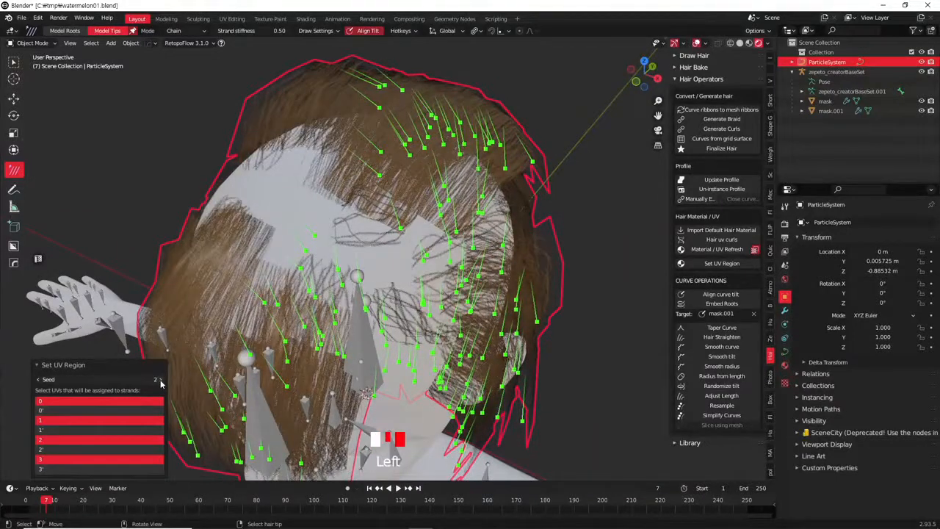
{"action": "middle_click_drag", "start_coordinate": [492, 314], "coordinate": [240, 149]}
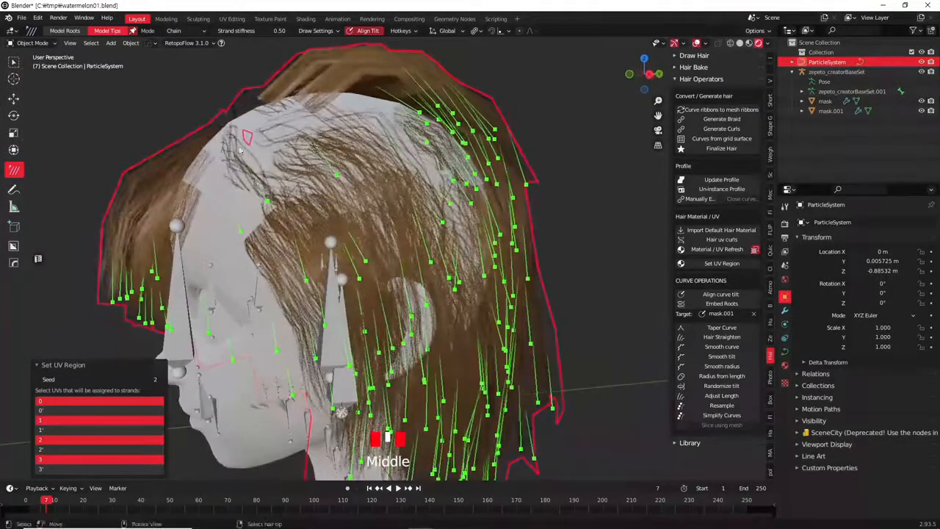
{"action": "left_click", "coordinate": [159, 379]}
{"action": "middle_click_drag", "start_coordinate": [338, 176], "coordinate": [292, 224]}
{"action": "scroll", "coordinate": [305, 228], "scroll_direction": "down", "scroll_amount": 2}
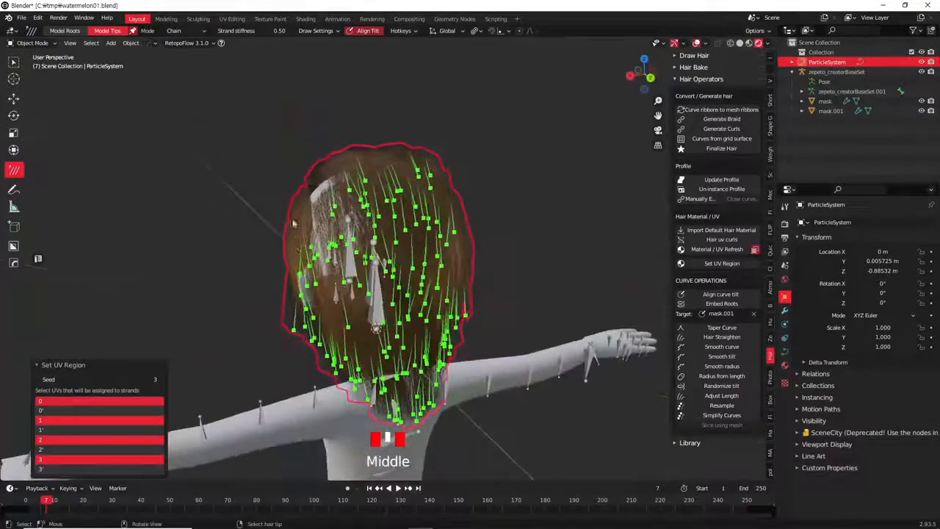
{"action": "mouse_move", "coordinate": [430, 268]}
{"action": "middle_mouse_down"}
{"action": "mouse_move", "coordinate": [388, 273]}
{"action": "mouse_move", "coordinate": [434, 254]}
{"action": "middle_mouse_up"}
Select the hair object and convert its curve ribbons to mesh ribbons
{"action": "left_click", "coordinate": [544, 222]}
{"action": "middle_click_drag", "start_coordinate": [543, 223], "coordinate": [446, 252]}
{"action": "scroll", "coordinate": [446, 252], "scroll_direction": "up", "scroll_amount": 2}
{"action": "key", "text": "Tab"}
{"action": "key", "text": "Tab"}
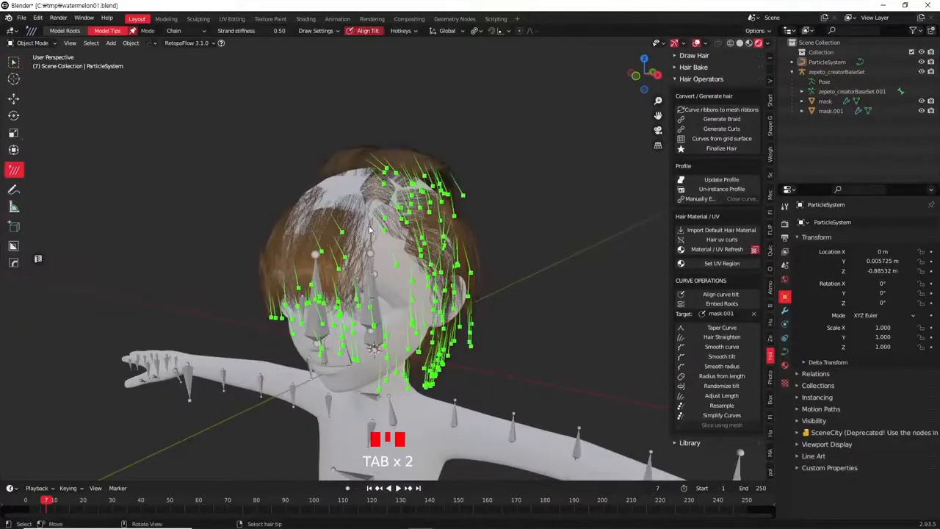
{"action": "left_click", "coordinate": [349, 234]}
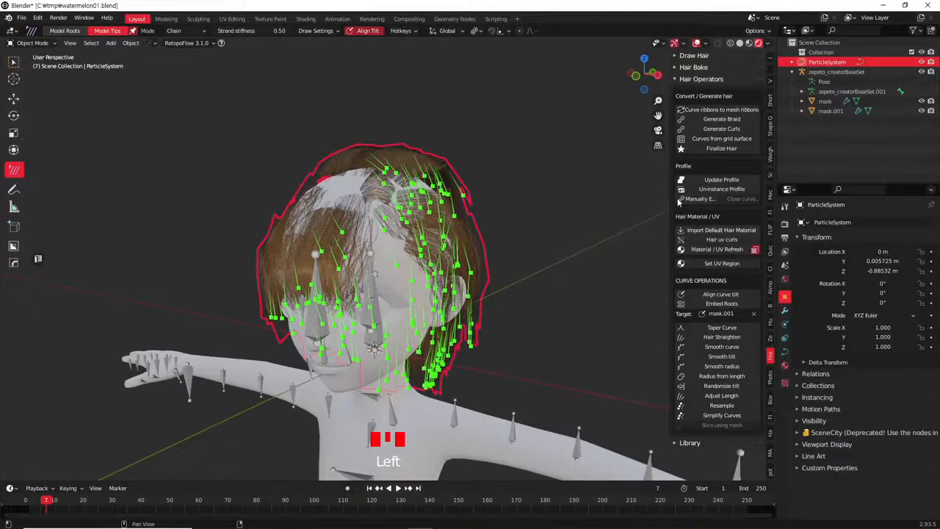
{"action": "left_click", "coordinate": [738, 114]}
Examine the individual hair cards of the converted mesh in edit mode by selecting faces around the head
{"action": "middle_click_drag", "start_coordinate": [496, 255], "coordinate": [390, 208]}
{"action": "key", "text": "Tab"}
{"action": "scroll", "coordinate": [428, 292], "scroll_direction": "up", "scroll_amount": 3}
{"action": "left_click", "coordinate": [457, 228]}
{"action": "key", "text": "Tab"}
{"action": "key", "text": "Tab"}
{"action": "key", "text": "3"}
{"action": "left_click", "coordinate": [497, 170]}
{"action": "left_click", "coordinate": [390, 207]}
{"action": "left_click", "coordinate": [400, 139]}
{"action": "middle_click_drag", "start_coordinate": [400, 139], "coordinate": [508, 189]}
{"action": "left_click", "coordinate": [424, 229]}
{"action": "left_click", "coordinate": [511, 221]}
{"action": "middle_click_drag", "start_coordinate": [501, 283], "coordinate": [530, 305]}
{"action": "left_click", "coordinate": [468, 277]}
{"action": "scroll", "coordinate": [468, 277], "scroll_direction": "down", "scroll_amount": 2}
{"action": "key", "text": "Tab"}
{"action": "scroll", "coordinate": [530, 305], "scroll_direction": "down", "scroll_amount": 1}
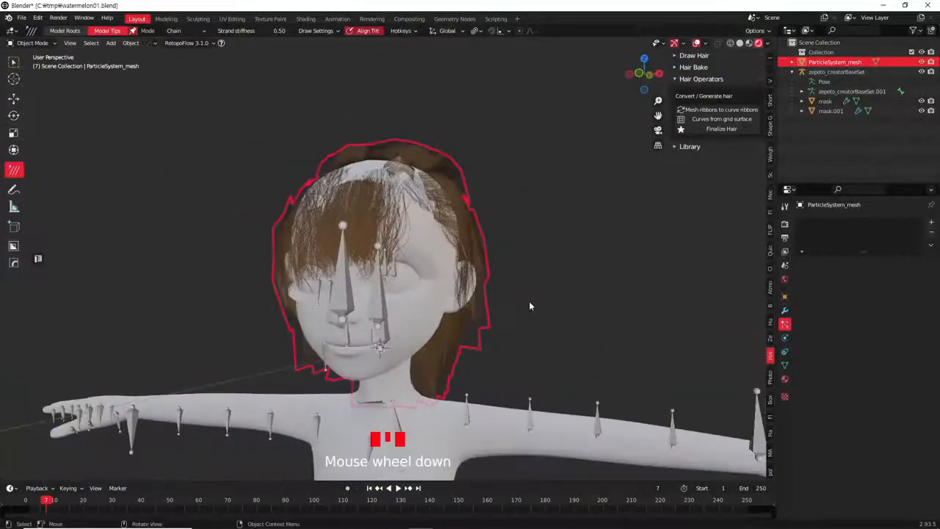
Convert the hair's mesh ribbons back to curve ribbons
{"action": "key", "text": "Tab"}
{"action": "key", "text": "Tab"}
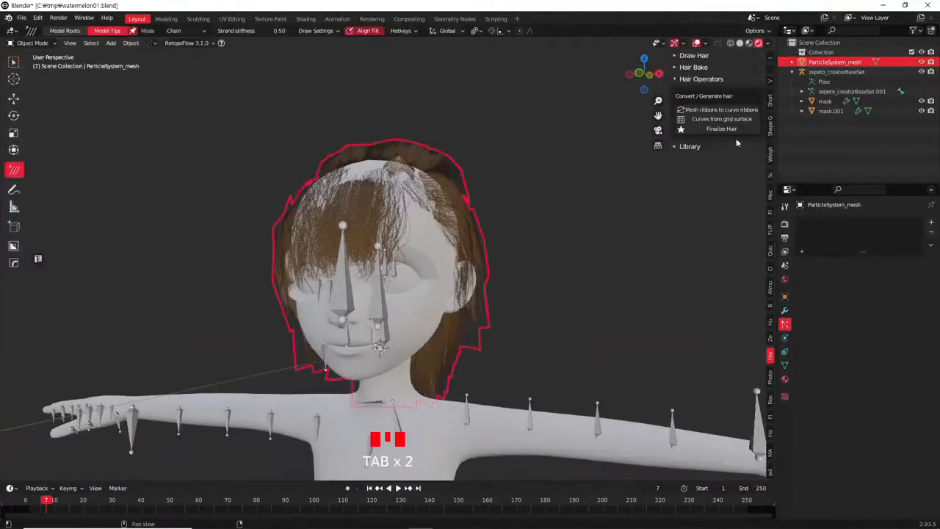
{"action": "left_click", "coordinate": [712, 110]}
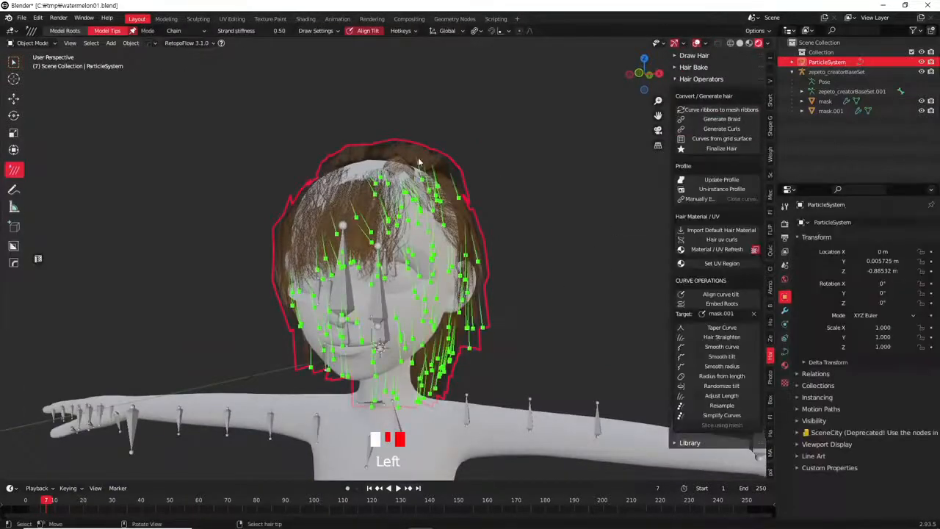
Deselect all hair strands, select a single strand beside the ear and generate a braid from it
{"action": "middle_click_drag", "start_coordinate": [277, 272], "coordinate": [444, 288]}
{"action": "scroll", "coordinate": [501, 266], "scroll_direction": "up", "scroll_amount": 1}
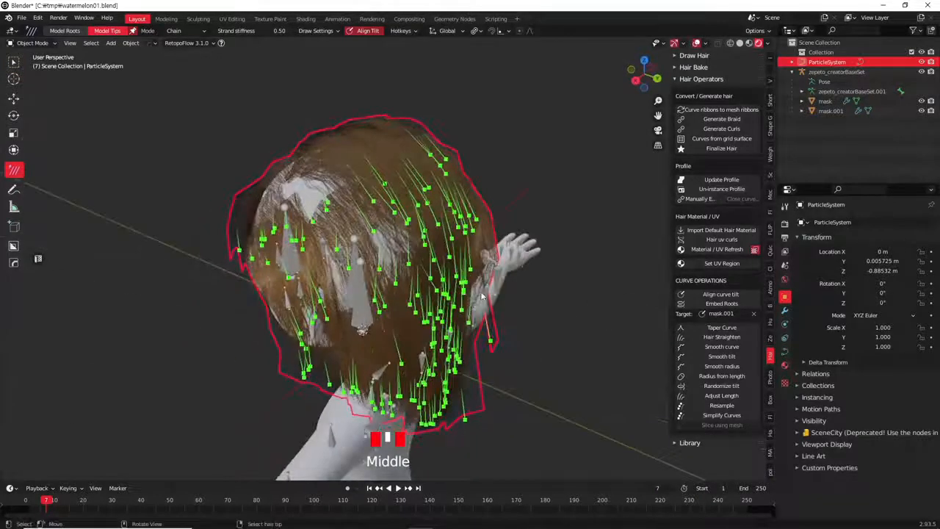
{"action": "middle_click_drag", "start_coordinate": [525, 297], "coordinate": [498, 293]}
{"action": "key", "text": "alt+a"}
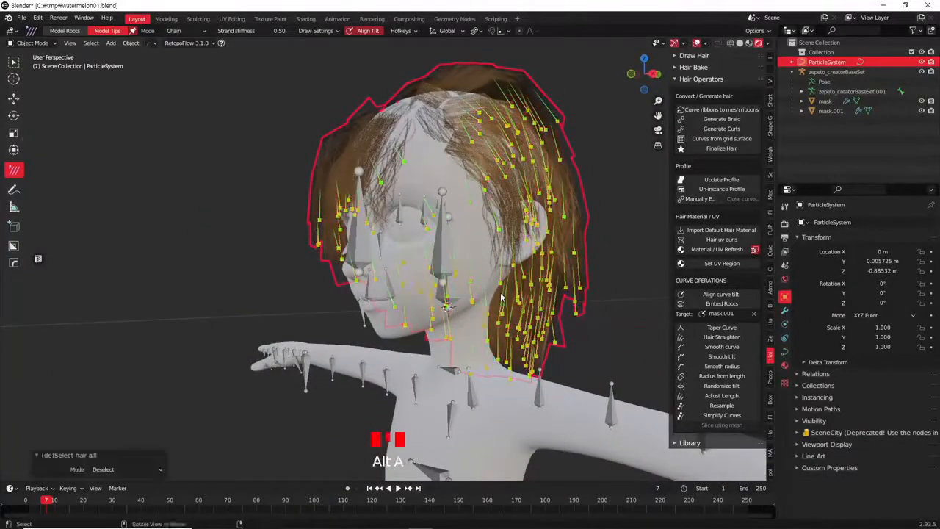
{"action": "left_click", "coordinate": [497, 282], "text": "ctrl"}
{"action": "middle_click_drag", "start_coordinate": [527, 293], "coordinate": [749, 112]}
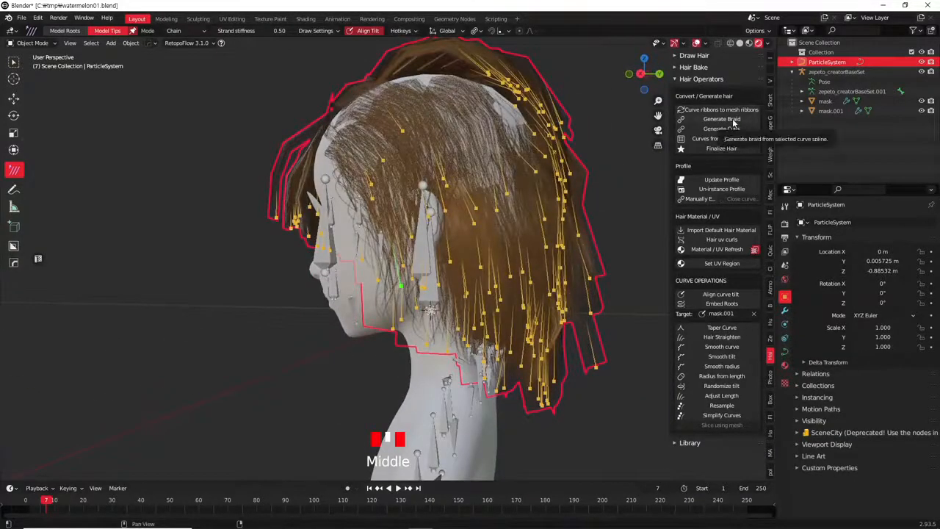
{"action": "left_click", "coordinate": [727, 119]}
Move the tip of the braid's deformer curve beside the cheek
{"action": "scroll", "coordinate": [536, 256], "scroll_direction": "up", "scroll_amount": 4}
{"action": "middle_click_drag", "start_coordinate": [537, 256], "coordinate": [484, 255], "text": "shift"}
{"action": "middle_click_drag", "start_coordinate": [484, 256], "coordinate": [435, 251]}
{"action": "middle_click_drag", "start_coordinate": [434, 251], "coordinate": [577, 208], "text": "shift"}
{"action": "scroll", "coordinate": [416, 267], "scroll_direction": "down", "scroll_amount": 1}
{"action": "middle_click_drag", "start_coordinate": [483, 308], "coordinate": [506, 315]}
{"action": "key", "text": "g"}
{"action": "middle_click_drag", "start_coordinate": [562, 299], "coordinate": [434, 286], "text": "shift"}
{"action": "key", "text": "g"}
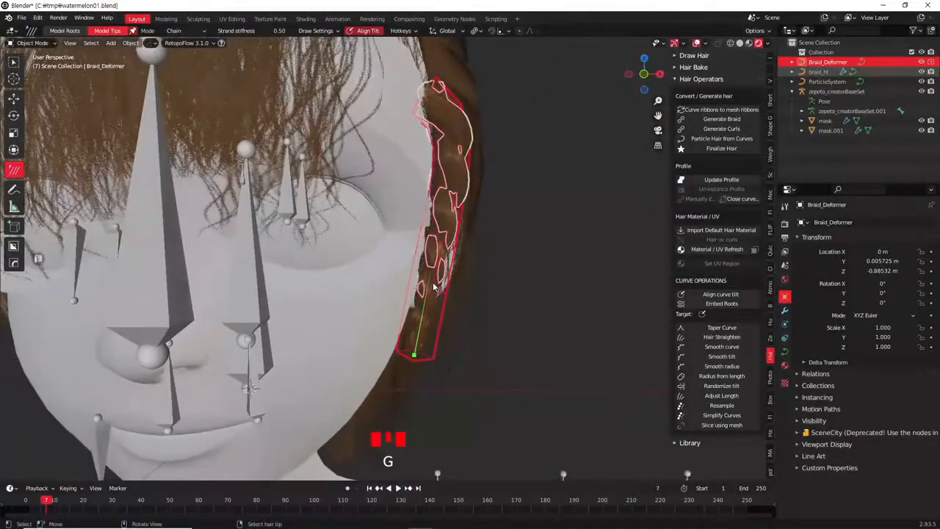
{"action": "left_click", "coordinate": [439, 284]}
In edit mode, move the braid deformer's middle control points outward from the face with proportional editing
{"action": "key", "text": "Tab"}
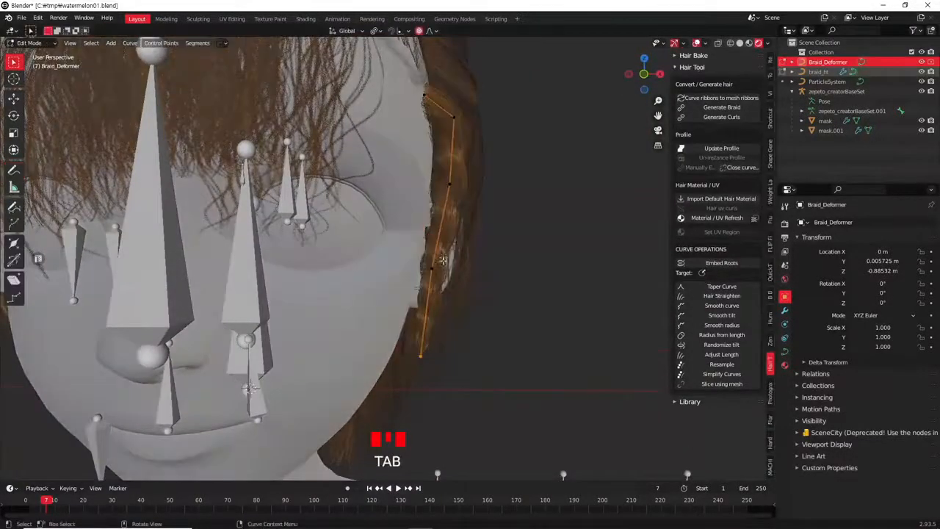
{"action": "key", "text": "g"}
{"action": "left_click", "coordinate": [469, 279]}
{"action": "key", "text": "g"}
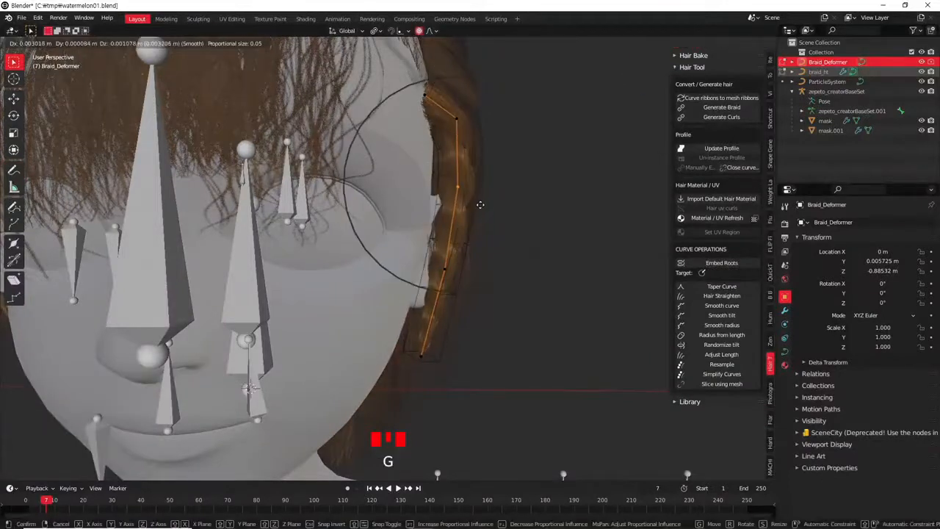
{"action": "left_click", "coordinate": [479, 207]}
{"action": "key", "text": "g"}
{"action": "left_click", "coordinate": [473, 208]}
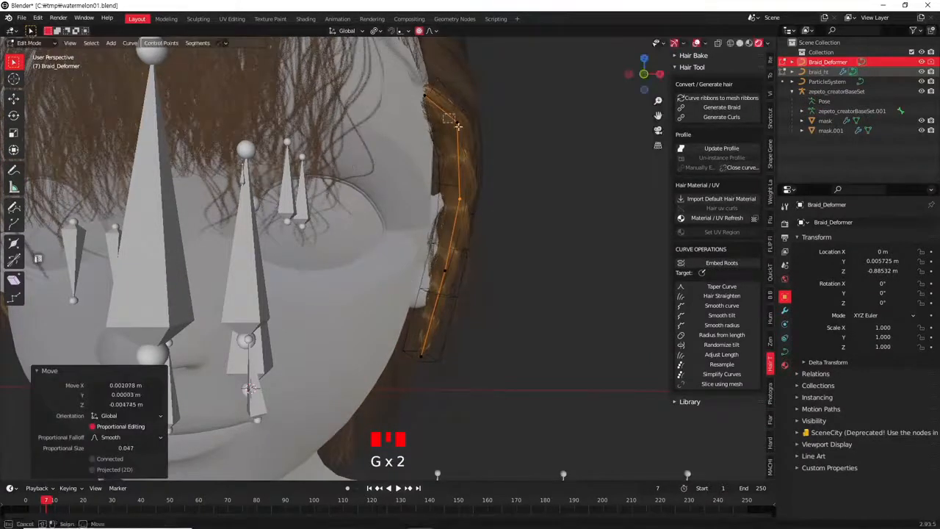
Adjust the upper control point of the braid deformer from the front and side, and return to object mode
{"action": "left_click", "coordinate": [458, 120]}
{"action": "key", "text": "g"}
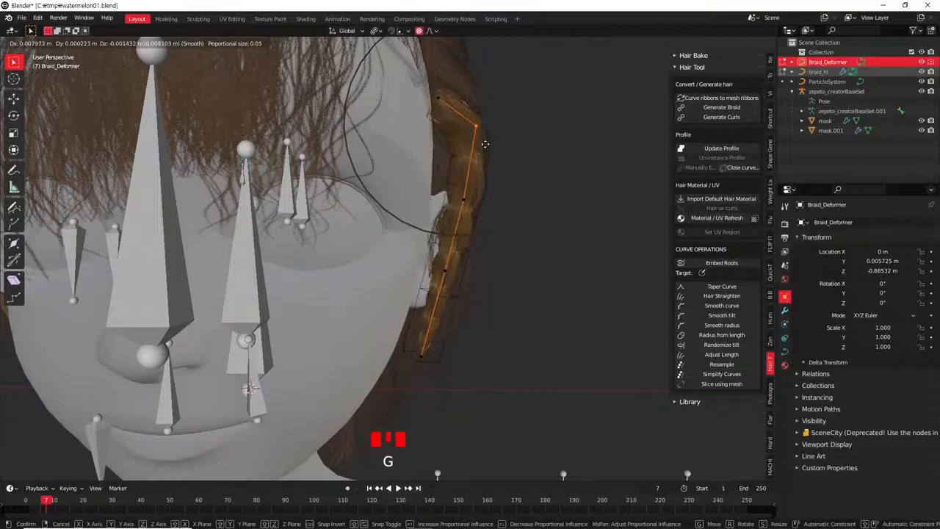
{"action": "left_click", "coordinate": [472, 144]}
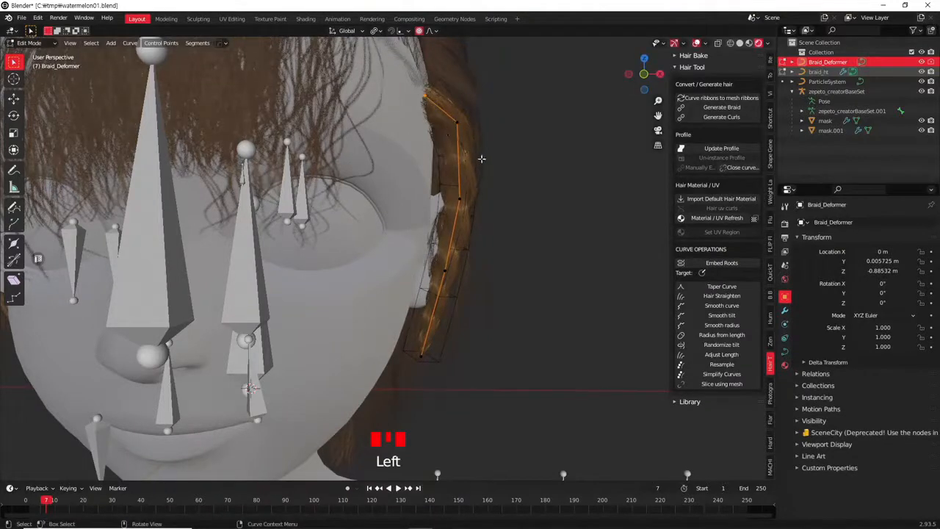
{"action": "middle_click_drag", "start_coordinate": [495, 152], "coordinate": [438, 189]}
{"action": "key", "text": "g"}
{"action": "left_click", "coordinate": [554, 179]}
{"action": "key", "text": "Tab"}
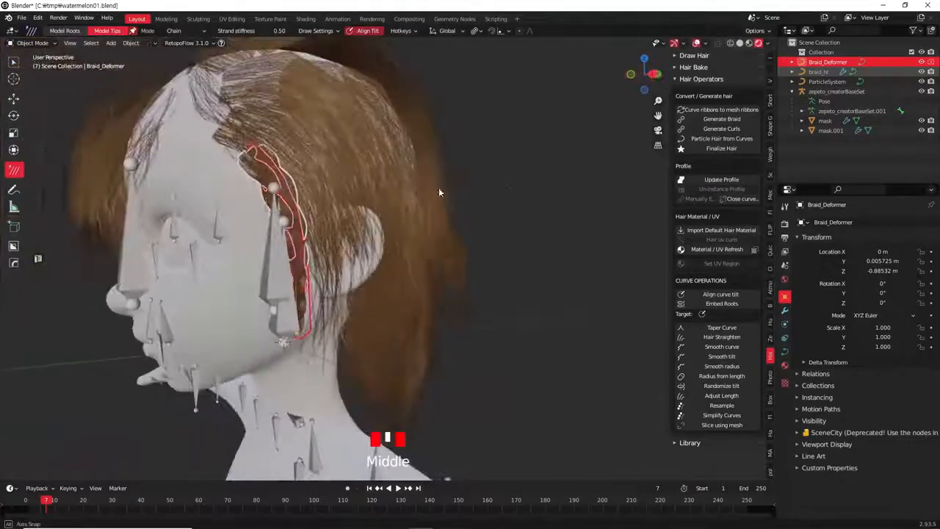
Examine the braid in front of the ear with its deformer deselected, and select the main hair object
{"action": "left_click", "coordinate": [522, 190]}
{"action": "mouse_move", "coordinate": [522, 190]}
{"action": "middle_mouse_down"}
{"action": "mouse_move", "coordinate": [440, 218]}
{"action": "mouse_move", "coordinate": [469, 189]}
{"action": "mouse_move", "coordinate": [514, 195]}
{"action": "middle_mouse_up"}
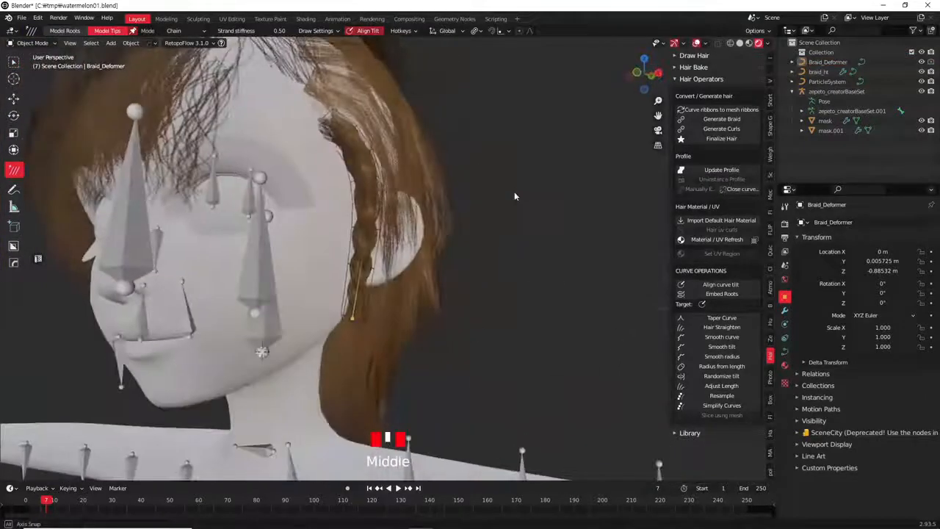
{"action": "middle_click_drag", "start_coordinate": [423, 322], "coordinate": [398, 332]}
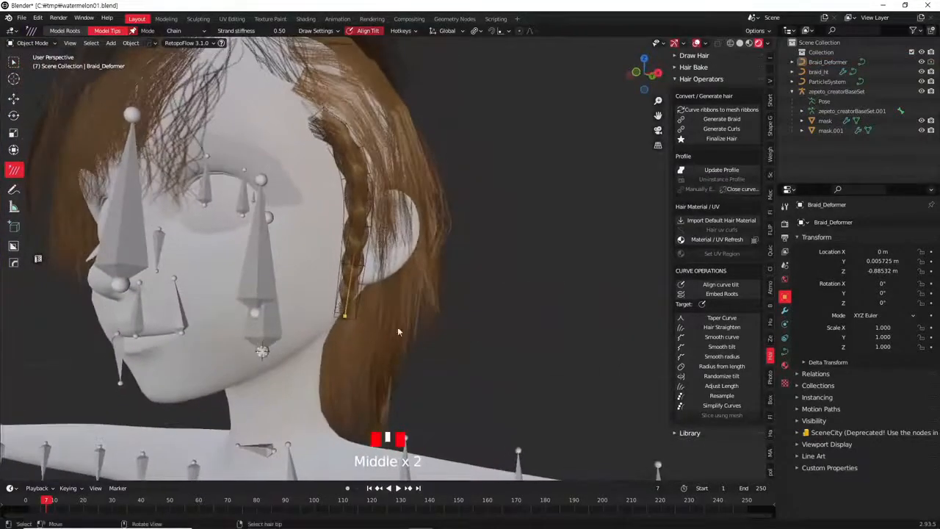
{"action": "double_click", "coordinate": [348, 317]}
{"action": "middle_click_drag", "start_coordinate": [348, 316], "coordinate": [517, 279]}
{"action": "key", "text": "Tab"}
{"action": "key", "text": "Tab"}
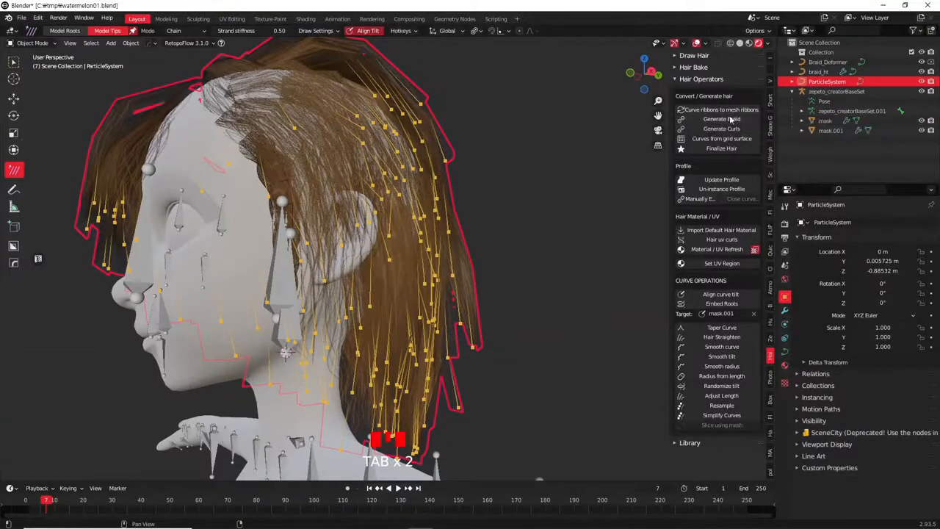
Update the hair profile with a strand protrusion of 0.39 and a strand uplift of 0.33
{"action": "scroll", "coordinate": [505, 213], "scroll_direction": "down", "scroll_amount": 2}
{"action": "middle_click_drag", "start_coordinate": [505, 213], "coordinate": [471, 245]}
{"action": "scroll", "coordinate": [468, 277], "scroll_direction": "down", "scroll_amount": 1}
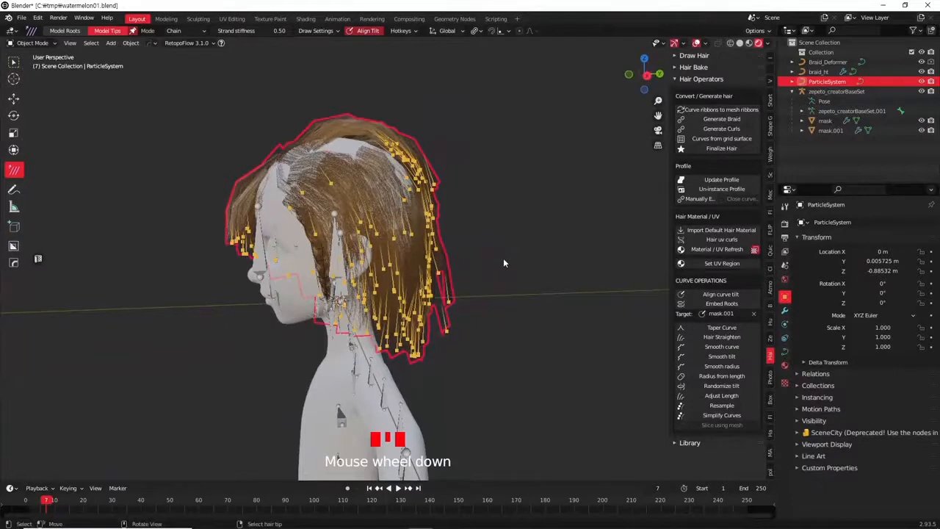
{"action": "left_click", "coordinate": [721, 179]}
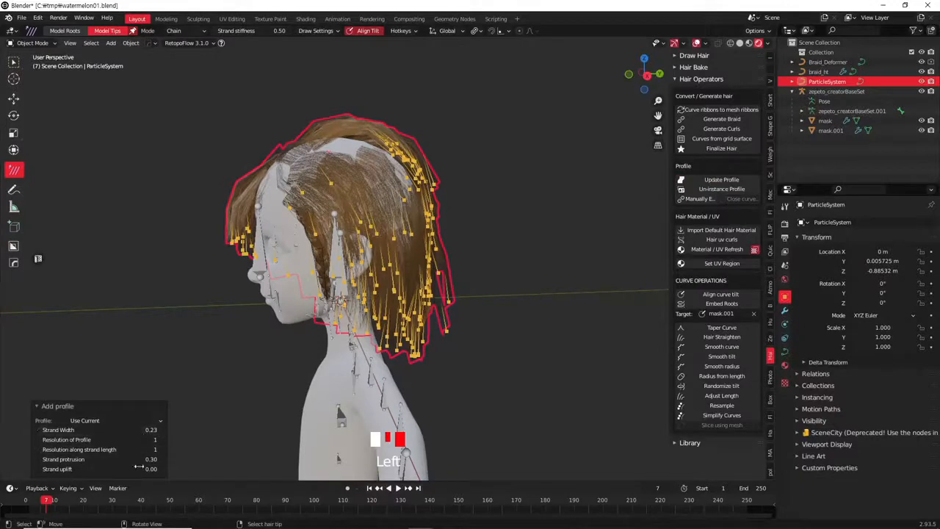
{"action": "left_click_drag", "start_coordinate": [131, 460], "coordinate": [155, 469]}
{"action": "middle_click_drag", "start_coordinate": [441, 330], "coordinate": [293, 345]}
{"action": "left_click_drag", "start_coordinate": [147, 459], "coordinate": [122, 459]}
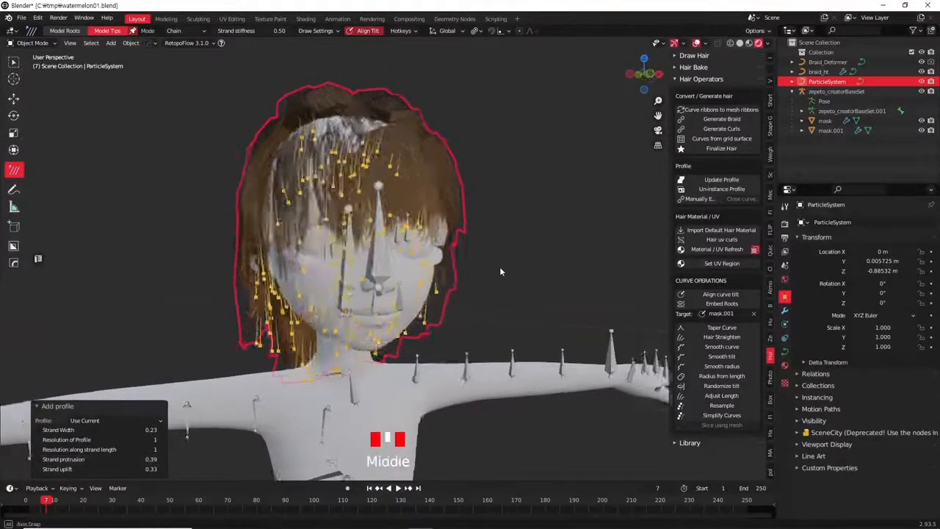
{"action": "middle_click_drag", "start_coordinate": [499, 267], "coordinate": [477, 279]}
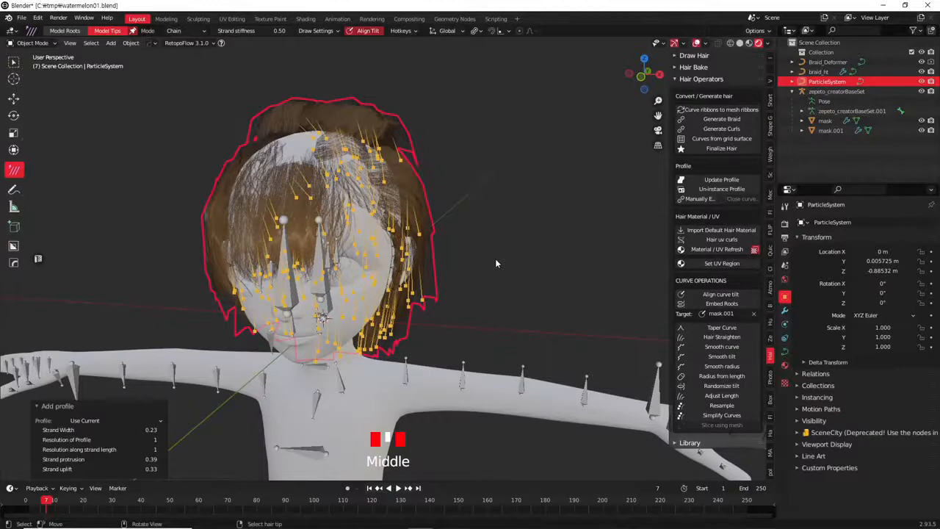
{"action": "middle_click_drag", "start_coordinate": [495, 259], "coordinate": [562, 259]}
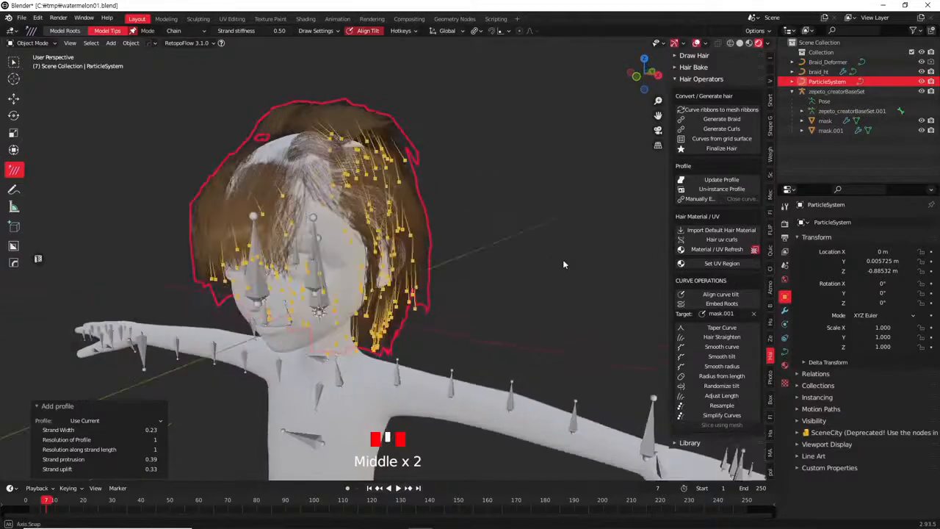
Hide the main card hair object so only the head and braid remain in view
{"action": "key", "text": "Tab"}
{"action": "key", "text": "Tab"}
{"action": "left_click", "coordinate": [440, 208]}
{"action": "left_click", "coordinate": [439, 210]}
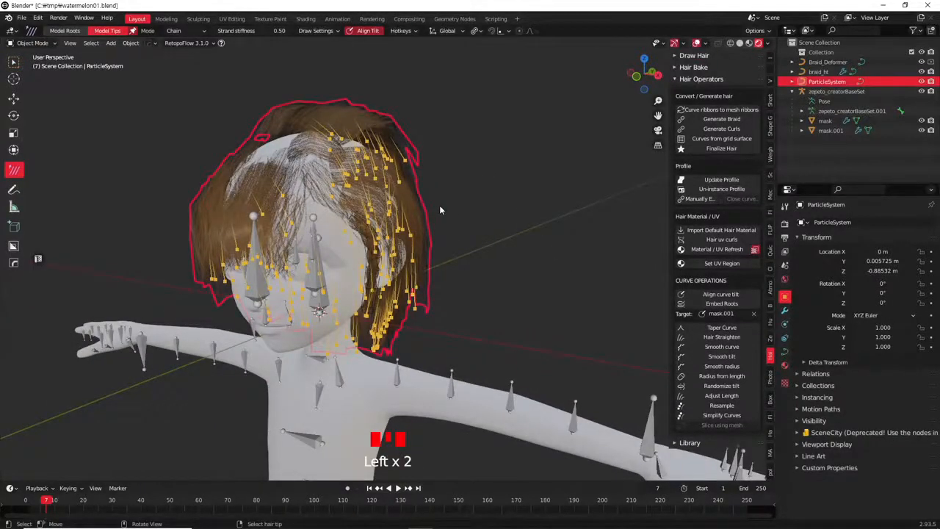
{"action": "key", "text": "h"}
{"action": "middle_click_drag", "start_coordinate": [439, 208], "coordinate": [479, 224]}
{"action": "scroll", "coordinate": [369, 211], "scroll_direction": "up", "scroll_amount": 3}
Select the scalp mesh mask.001 and enable the viewport display of its hair particle system
{"action": "left_click", "coordinate": [480, 224]}
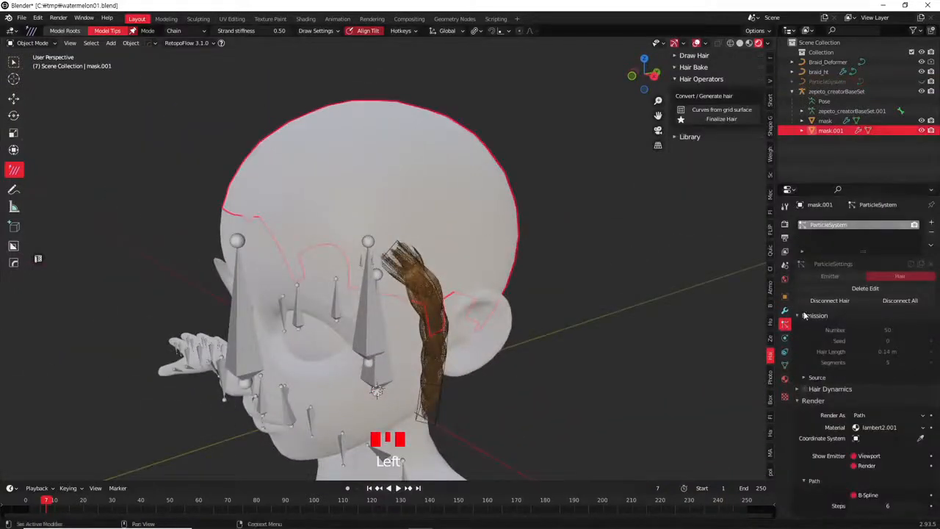
{"action": "left_click", "coordinate": [903, 225]}
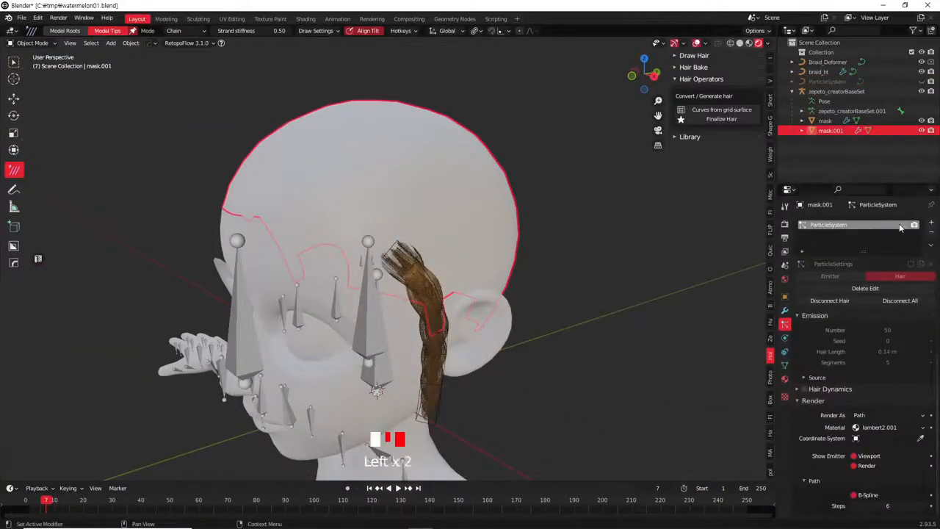
{"action": "left_click", "coordinate": [908, 228]}
{"action": "left_click", "coordinate": [908, 228]}
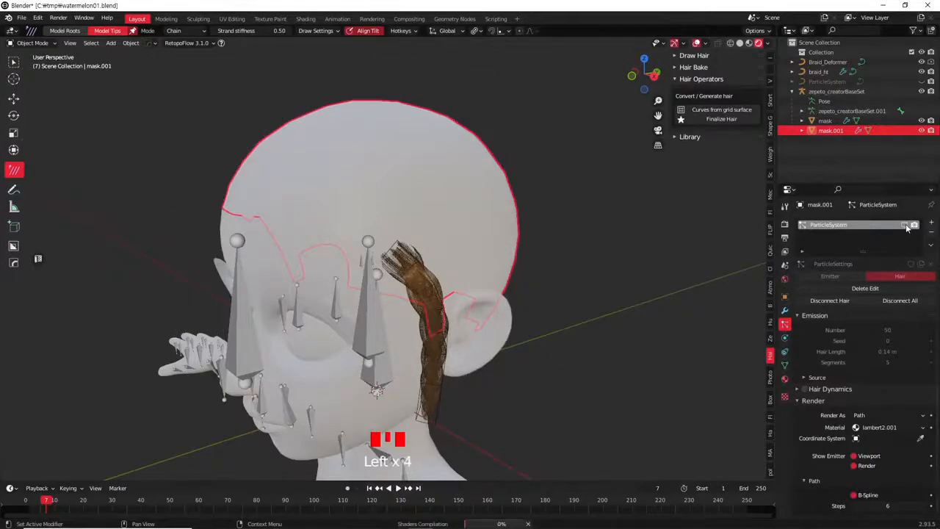
{"action": "left_click", "coordinate": [908, 228]}
Set the scalp particle system's children to None so only the parent guide hairs are shown
{"action": "middle_click_drag", "start_coordinate": [734, 239], "coordinate": [617, 225]}
{"action": "scroll", "coordinate": [851, 439], "scroll_direction": "down", "scroll_amount": 2}
{"action": "scroll", "coordinate": [851, 439], "scroll_direction": "down", "scroll_amount": 8}
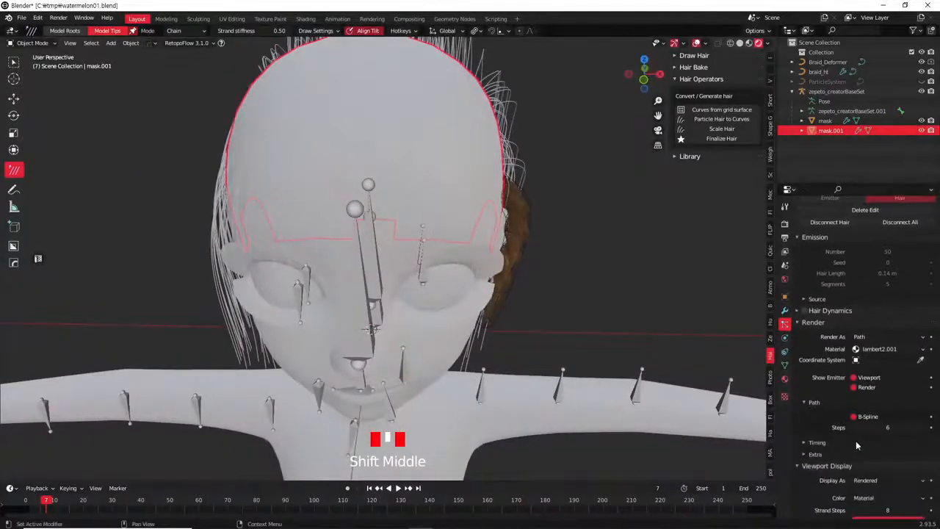
{"action": "scroll", "coordinate": [826, 405], "scroll_direction": "down", "scroll_amount": 1}
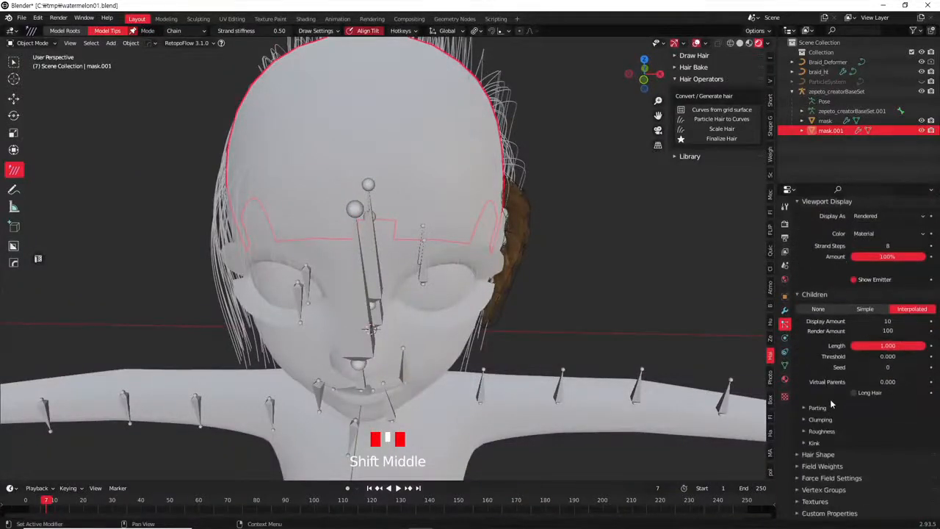
{"action": "middle_click_drag", "start_coordinate": [572, 192], "coordinate": [661, 184]}
{"action": "left_click", "coordinate": [836, 307]}
{"action": "middle_click_drag", "start_coordinate": [743, 328], "coordinate": [495, 76]}
{"action": "middle_click_drag", "start_coordinate": [580, 300], "coordinate": [543, 246]}
{"action": "left_click", "coordinate": [542, 247]}
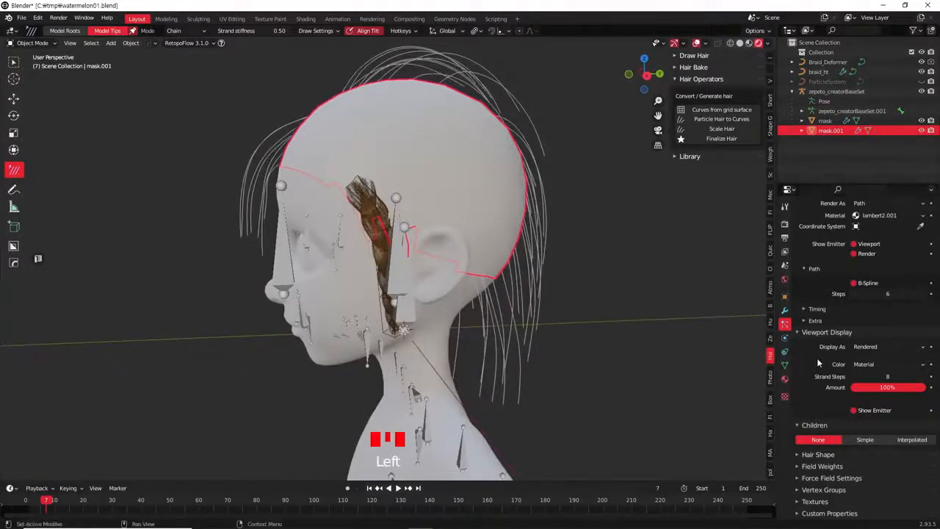
Convert the scalp's particle system modifier to a mesh and select the resulting strand object
{"action": "left_click", "coordinate": [785, 311]}
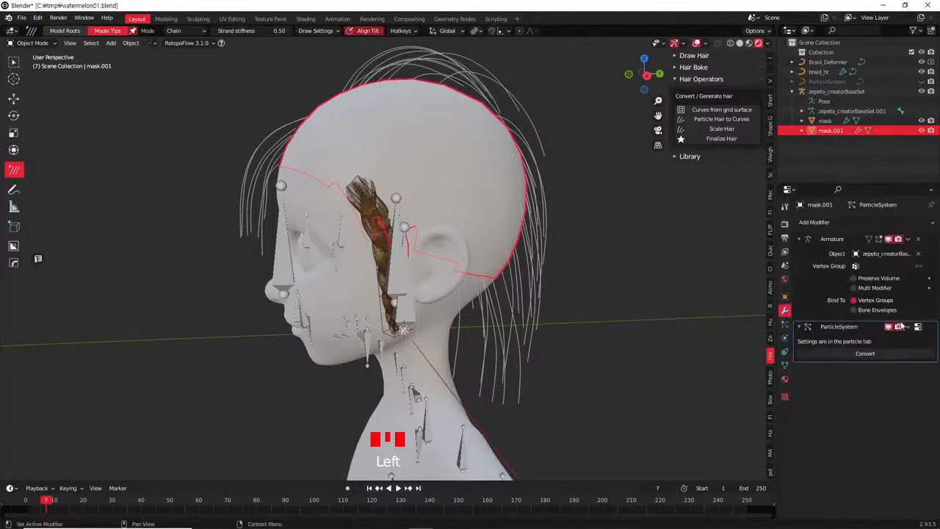
{"action": "double_click", "coordinate": [870, 355]}
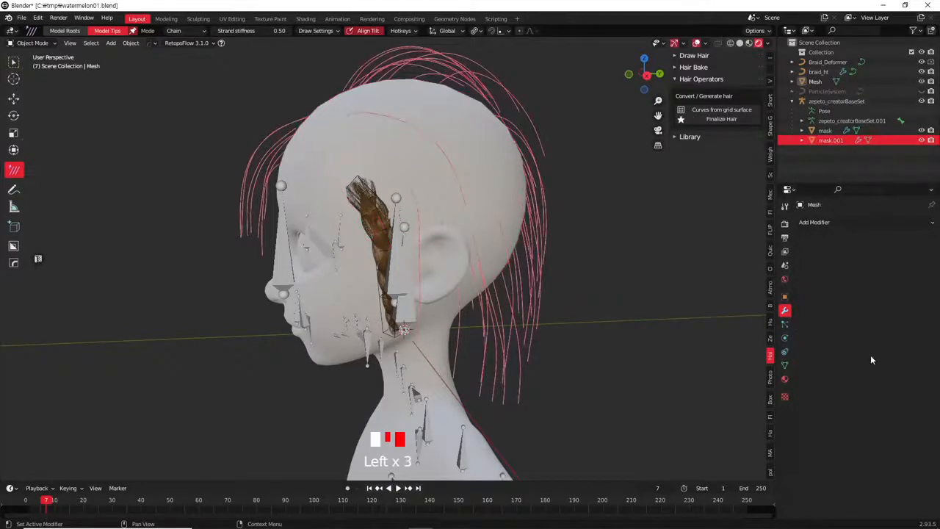
{"action": "left_click", "coordinate": [541, 188]}
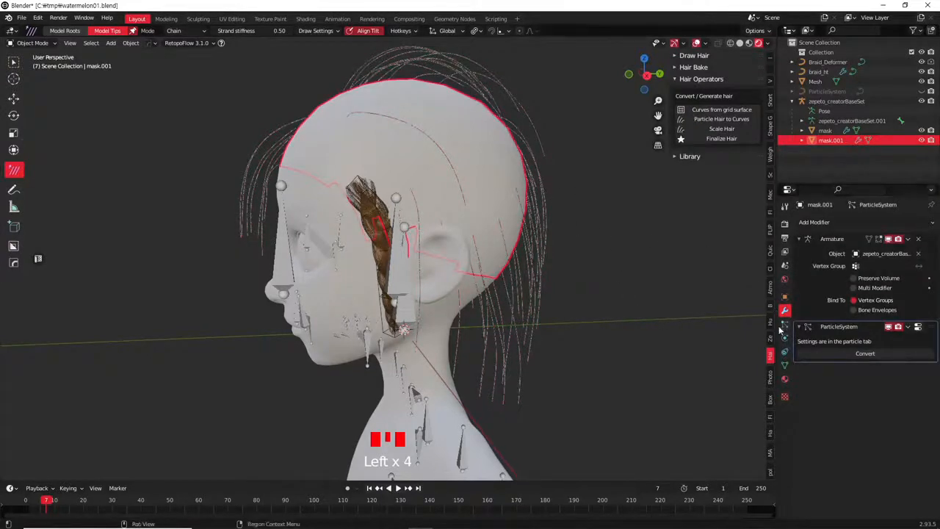
{"action": "left_click", "coordinate": [633, 272]}
{"action": "left_click", "coordinate": [481, 168]}
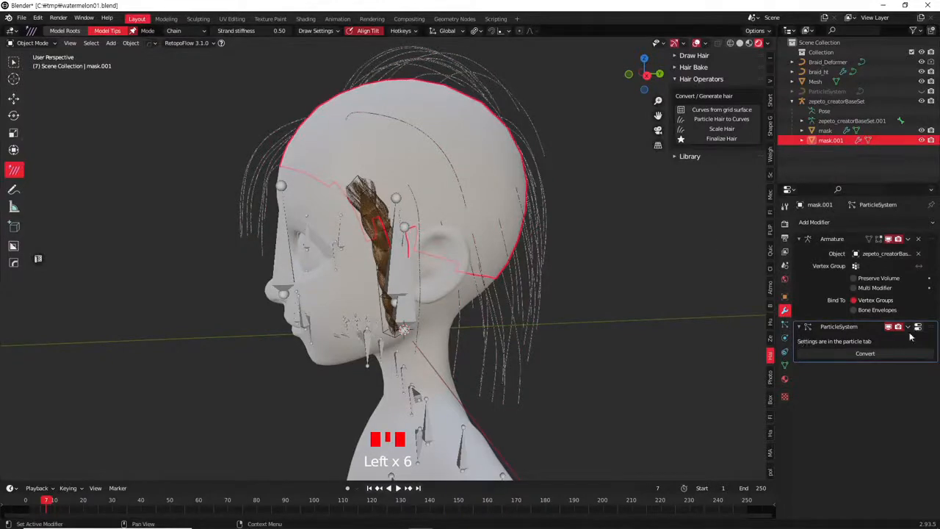
{"action": "left_click", "coordinate": [561, 312]}
{"action": "left_click", "coordinate": [546, 274]}
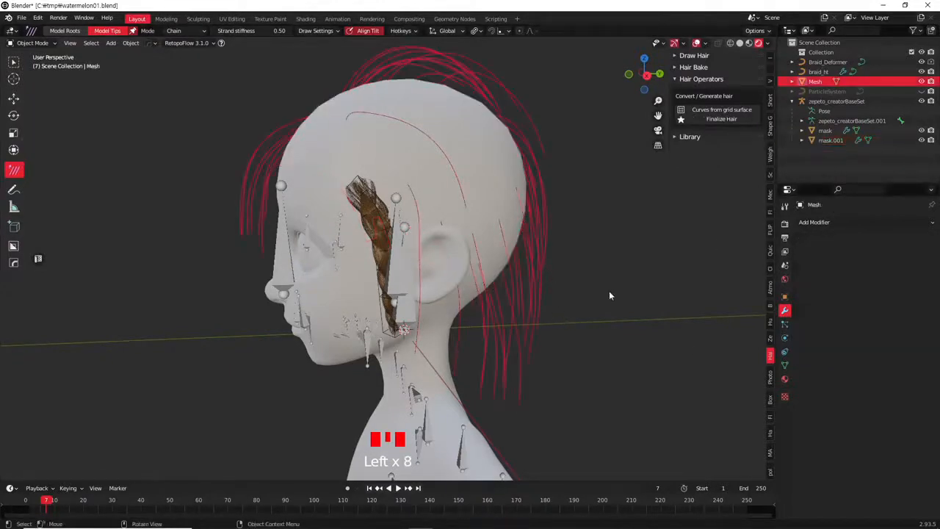
Examine the converted strand mesh in edit mode with all its vertices selected, comparing it with object mode
{"action": "key", "text": "Tab"}
{"action": "key", "text": "Tab"}
{"action": "middle_click_drag", "start_coordinate": [574, 275], "coordinate": [550, 329]}
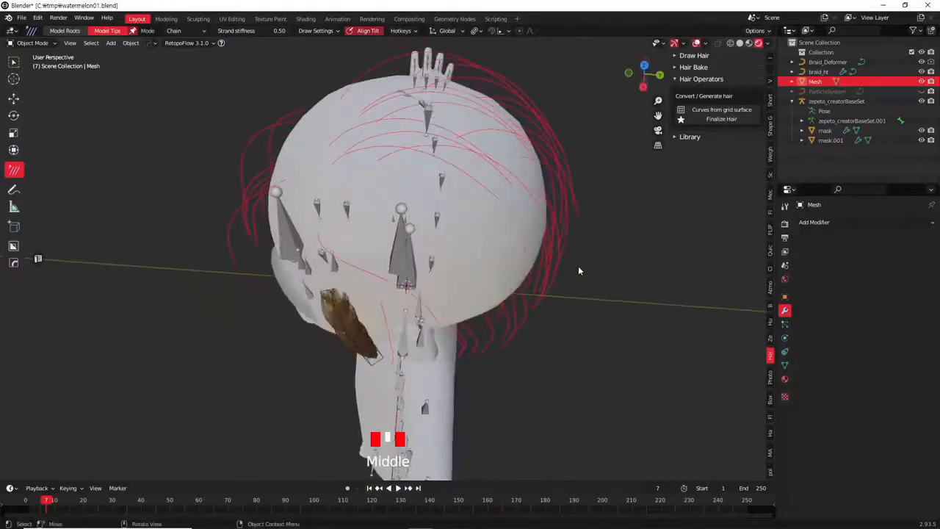
{"action": "key", "text": "Tab"}
{"action": "middle_click_drag", "start_coordinate": [533, 239], "coordinate": [547, 189]}
{"action": "key", "text": "a"}
{"action": "key", "text": "1"}
{"action": "middle_click_drag", "start_coordinate": [541, 171], "coordinate": [520, 173]}
{"action": "middle_click_drag", "start_coordinate": [520, 173], "coordinate": [490, 244], "text": "shift"}
{"action": "scroll", "coordinate": [494, 244], "scroll_direction": "up", "scroll_amount": 2}
{"action": "scroll", "coordinate": [490, 244], "scroll_direction": "up", "scroll_amount": 5}
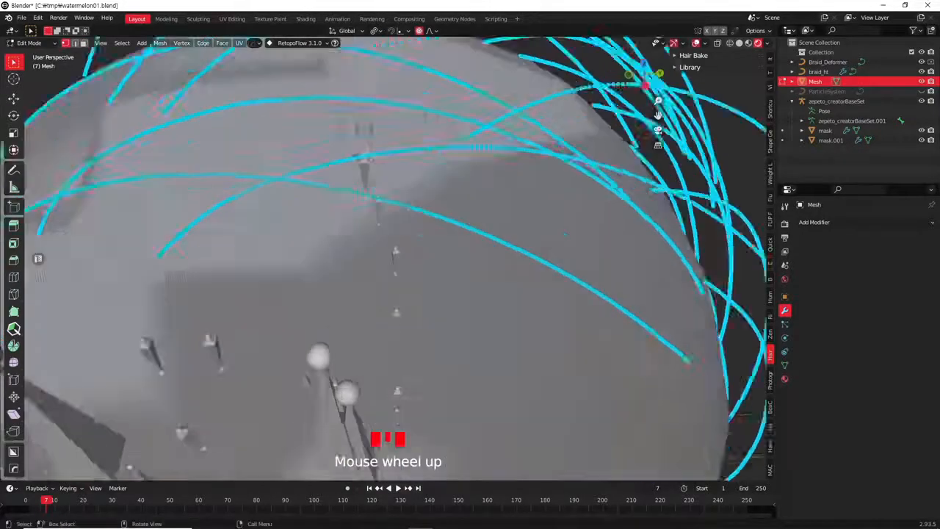
{"action": "scroll", "coordinate": [509, 194], "scroll_direction": "down", "scroll_amount": 3}
{"action": "middle_click_drag", "start_coordinate": [509, 195], "coordinate": [479, 271]}
{"action": "key", "text": "Tab"}
{"action": "key", "text": "Tab"}
{"action": "scroll", "coordinate": [542, 215], "scroll_direction": "down", "scroll_amount": 3}
{"action": "scroll", "coordinate": [485, 256], "scroll_direction": "up", "scroll_amount": 2}
{"action": "scroll", "coordinate": [459, 285], "scroll_direction": "up", "scroll_amount": 1}
{"action": "scroll", "coordinate": [497, 258], "scroll_direction": "up", "scroll_amount": 1}
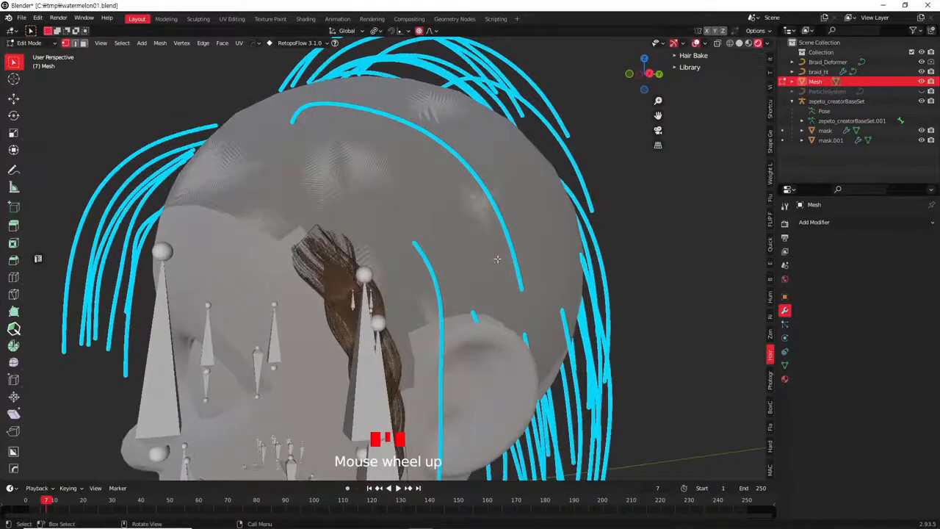
{"action": "key", "text": "Tab"}
{"action": "scroll", "coordinate": [494, 271], "scroll_direction": "down", "scroll_amount": 1}
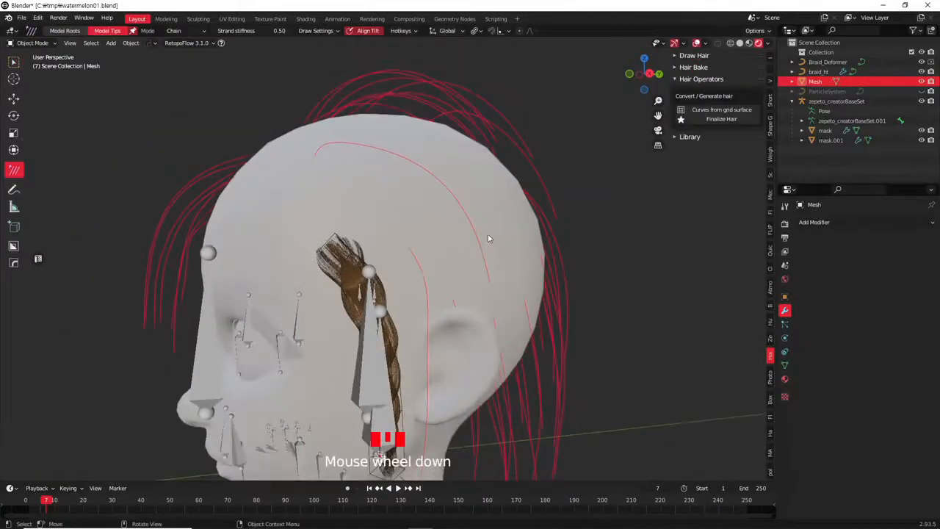
{"action": "left_click", "coordinate": [568, 296]}
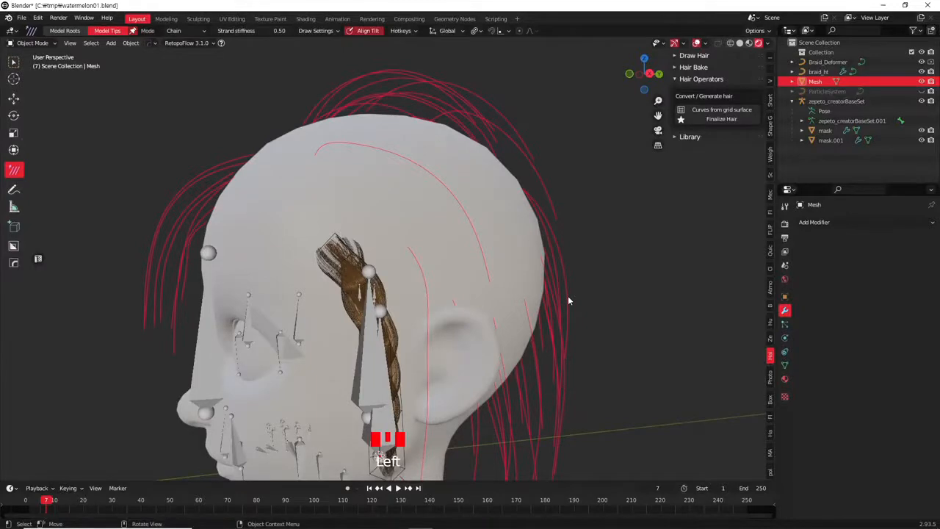
Convert the particle strand object Mesh to a curve
{"action": "key", "text": "Tab"}
{"action": "middle_click_drag", "start_coordinate": [568, 301], "coordinate": [514, 239]}
{"action": "scroll", "coordinate": [455, 297], "scroll_direction": "up", "scroll_amount": 3}
{"action": "scroll", "coordinate": [463, 273], "scroll_direction": "down", "scroll_amount": 4}
{"action": "key", "text": "Tab"}
{"action": "right_click", "coordinate": [535, 362]}
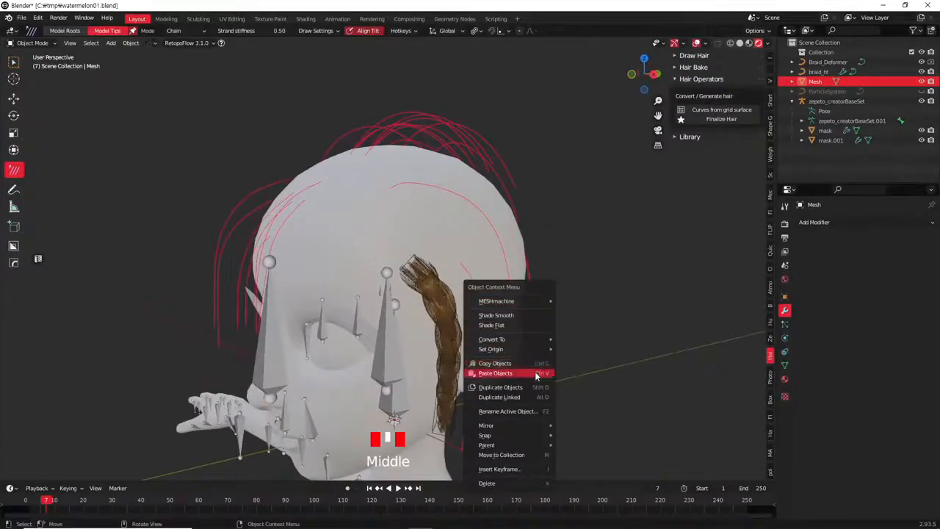
{"action": "mouse_move", "coordinate": [537, 350]}
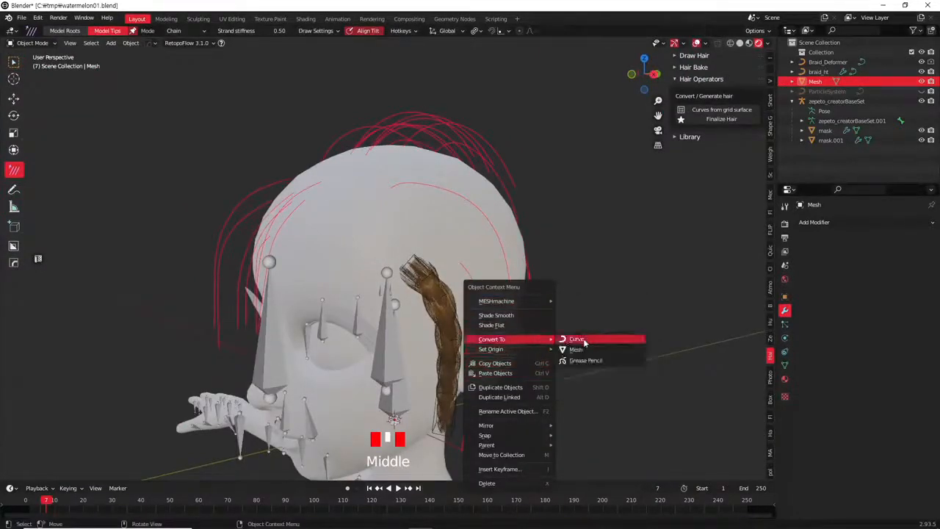
{"action": "left_click", "coordinate": [579, 339]}
Examine the converted curve strands around the head in edit mode, checking the density of their control points near the hairline
{"action": "middle_click_drag", "start_coordinate": [555, 259], "coordinate": [555, 236]}
{"action": "key", "text": "Tab"}
{"action": "key", "text": "Tab"}
{"action": "scroll", "coordinate": [552, 226], "scroll_direction": "up", "scroll_amount": 3}
{"action": "key", "text": "Tab"}
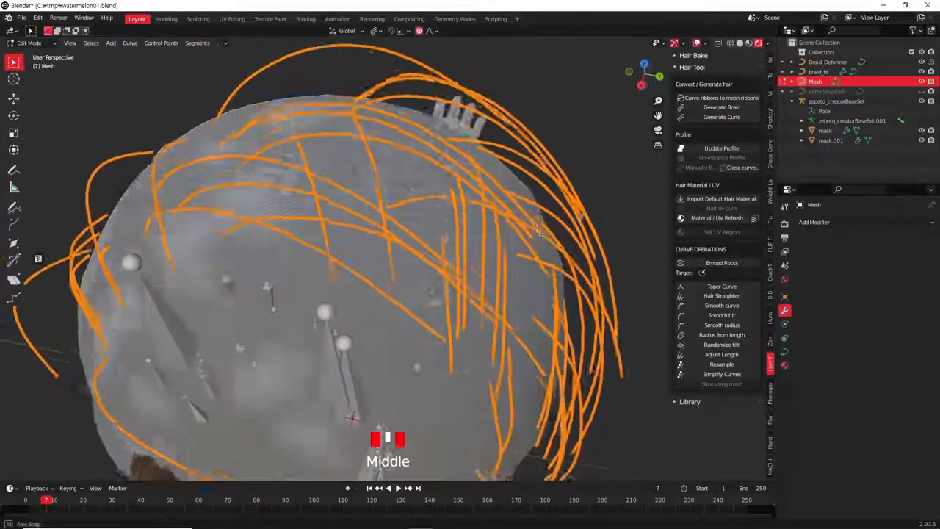
{"action": "scroll", "coordinate": [555, 236], "scroll_direction": "down", "scroll_amount": 2}
{"action": "key", "text": "Tab"}
{"action": "key", "text": "Tab"}
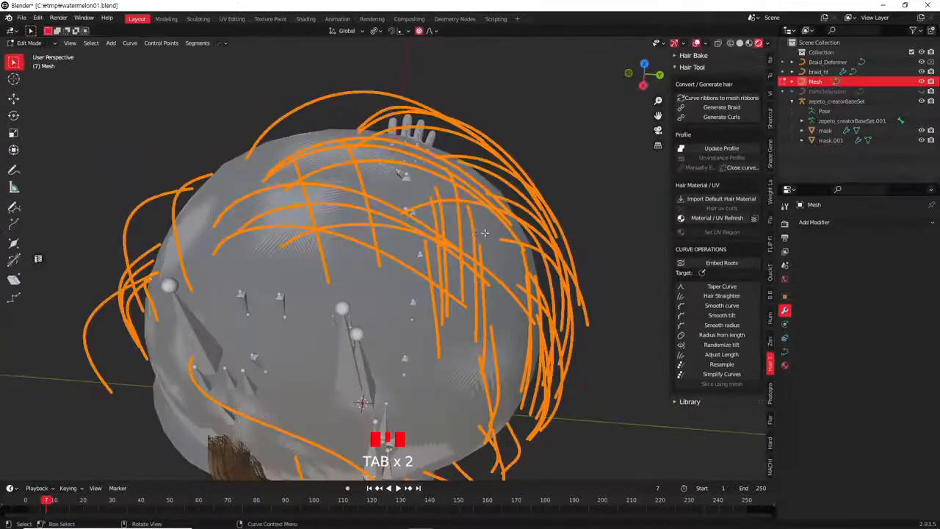
{"action": "middle_click_drag", "start_coordinate": [522, 279], "coordinate": [238, 154]}
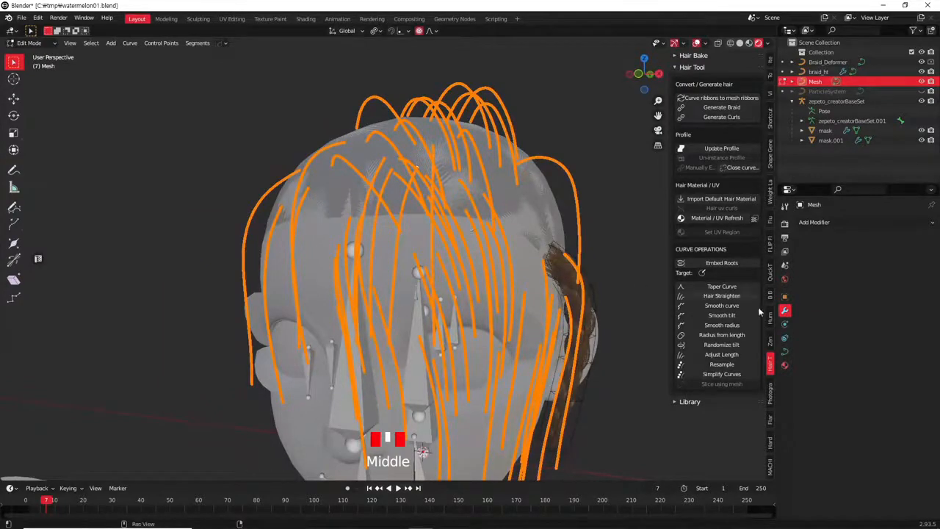
{"action": "middle_click_drag", "start_coordinate": [382, 191], "coordinate": [354, 123]}
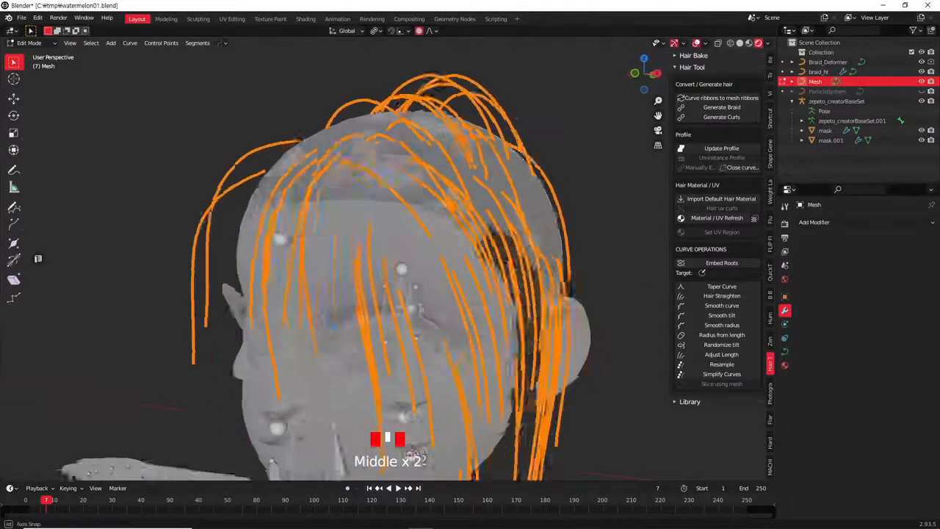
{"action": "scroll", "coordinate": [354, 123], "scroll_direction": "up", "scroll_amount": 2}
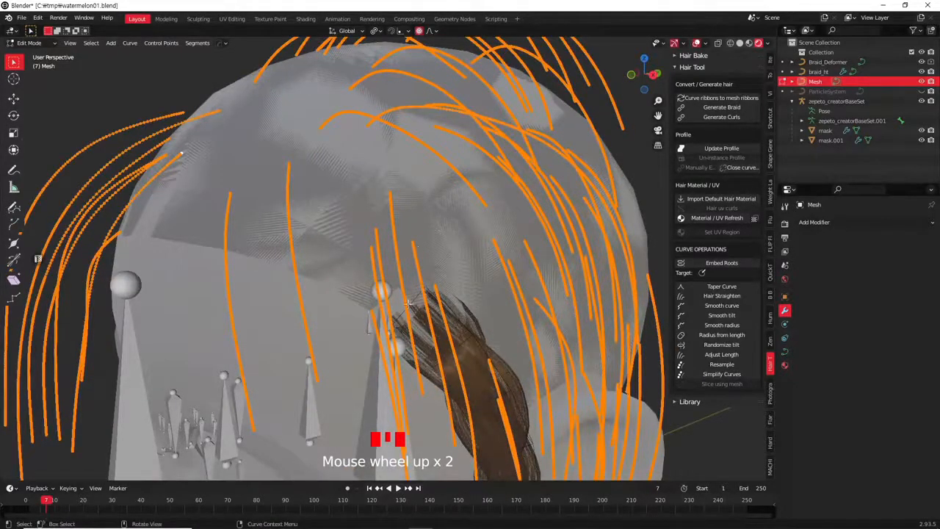
{"action": "middle_click_drag", "start_coordinate": [186, 94], "coordinate": [308, 206], "text": "shift"}
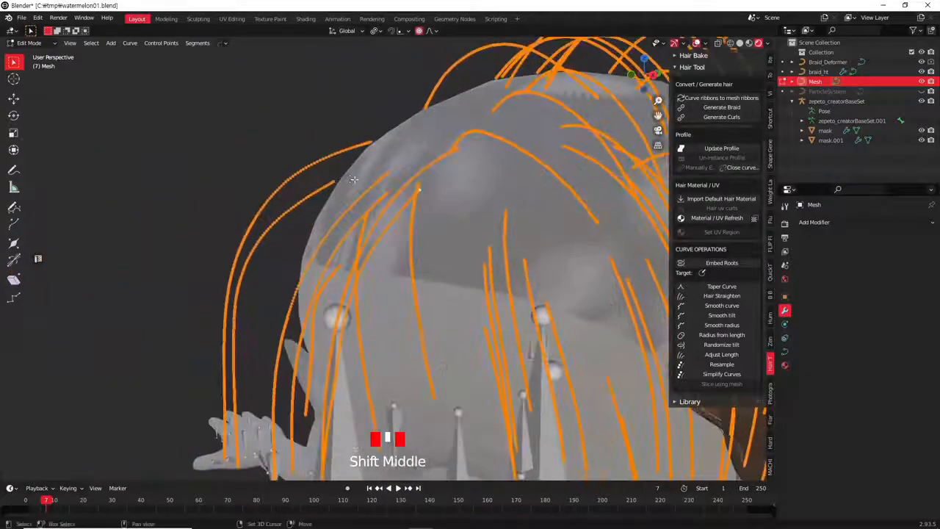
{"action": "scroll", "coordinate": [309, 206], "scroll_direction": "up", "scroll_amount": 1}
{"action": "middle_click_drag", "start_coordinate": [349, 235], "coordinate": [310, 167], "text": "shift"}
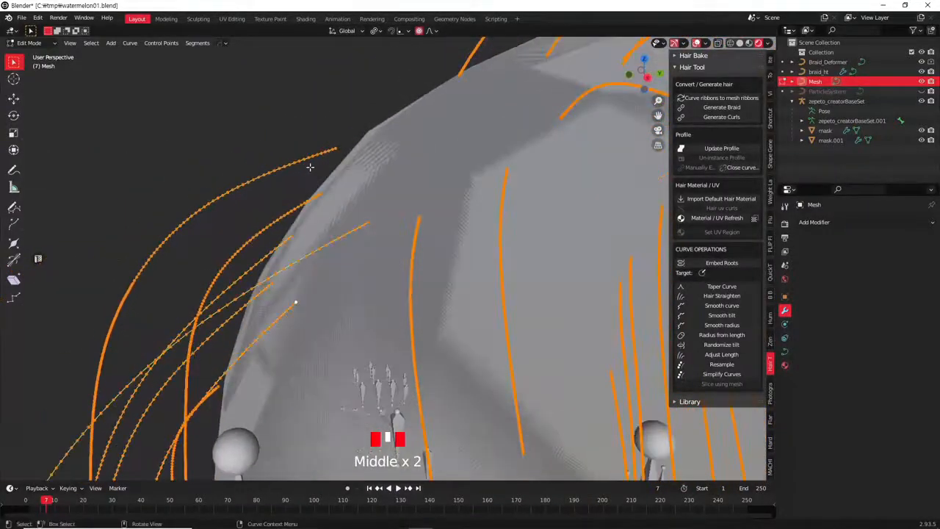
Select one control point on a front hairline strand and grow the selection along that strand
{"action": "left_click", "coordinate": [369, 225]}
{"action": "left_click", "coordinate": [361, 230]}
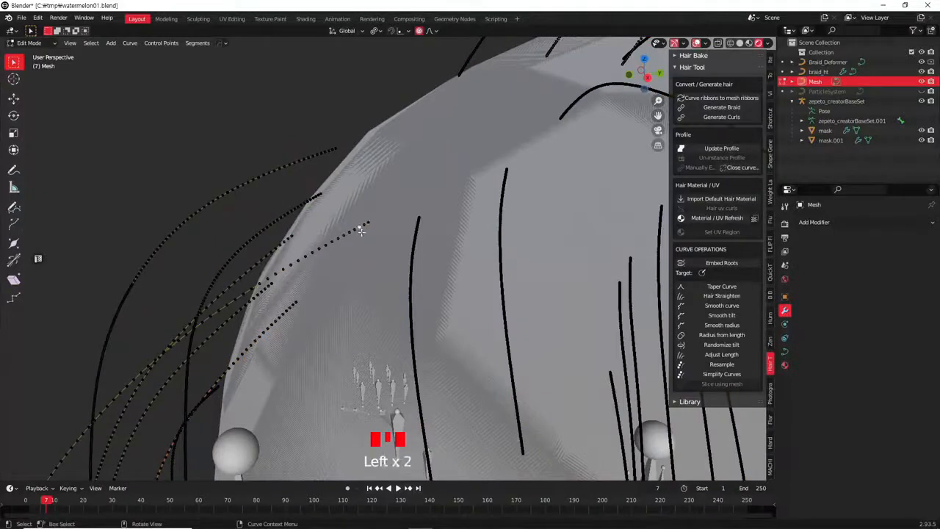
{"action": "left_click", "coordinate": [291, 265]}
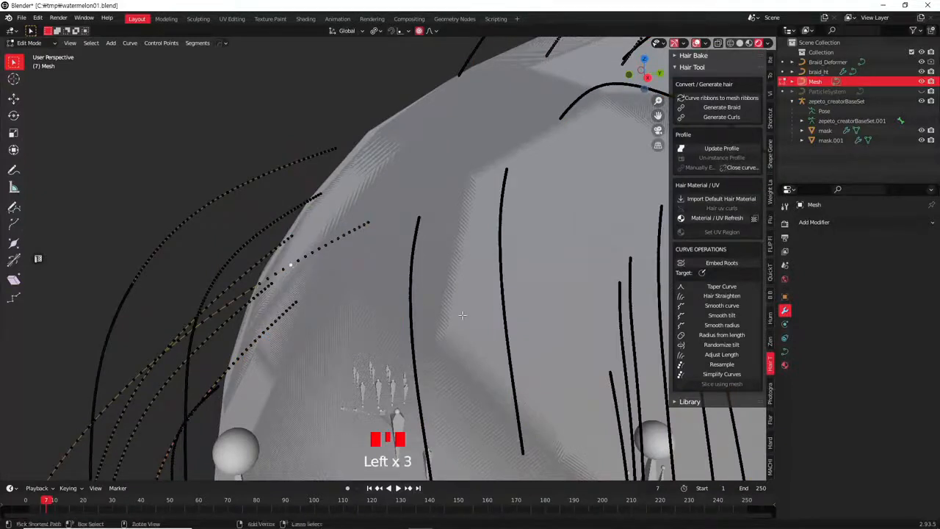
{"action": "key", "text": "ctrl+KP_Add"}
{"action": "key", "text": "ctrl+KP_Add"}
{"action": "key", "text": "ctrl+KP_Add"}
{"action": "key", "text": "ctrl+KP_Add"}
{"action": "key", "text": "ctrl+KP_Add"}
{"action": "key", "text": "ctrl+KP_Add"}
{"action": "key", "text": "ctrl+KP_Add"}
{"action": "key", "text": "ctrl+KP_Add"}
{"action": "key", "text": "ctrl+KP_Add"}
{"action": "key", "text": "ctrl+KP_Add"}
{"action": "key", "text": "ctrl+KP_Add"}
{"action": "key", "text": "ctrl+KP_Add"}
{"action": "key", "text": "ctrl+KP_Add"}
{"action": "key", "text": "ctrl+KP_Add"}
{"action": "key", "text": "ctrl+KP_Add"}
{"action": "key", "text": "ctrl+KP_Add"}
{"action": "key", "text": "ctrl+KP_Add"}
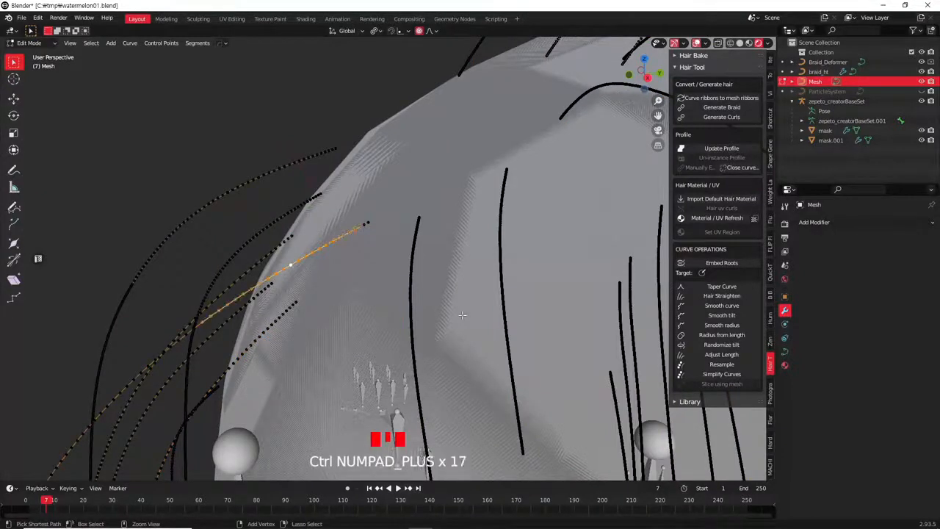
{"action": "key", "text": "ctrl+KP_Add"}
{"action": "scroll", "coordinate": [443, 259], "scroll_direction": "down", "scroll_amount": 5}
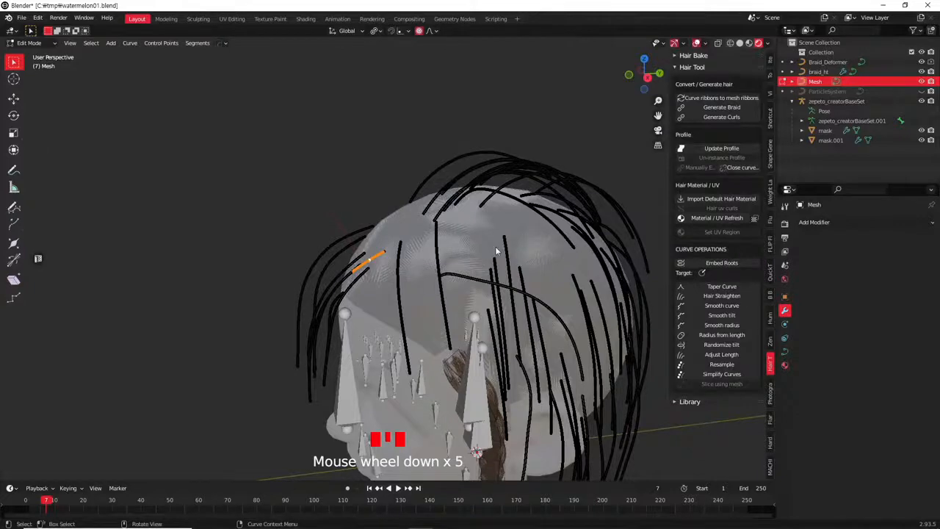
Examine the strand curve in object mode and display its curve data properties
{"action": "key", "text": "Tab"}
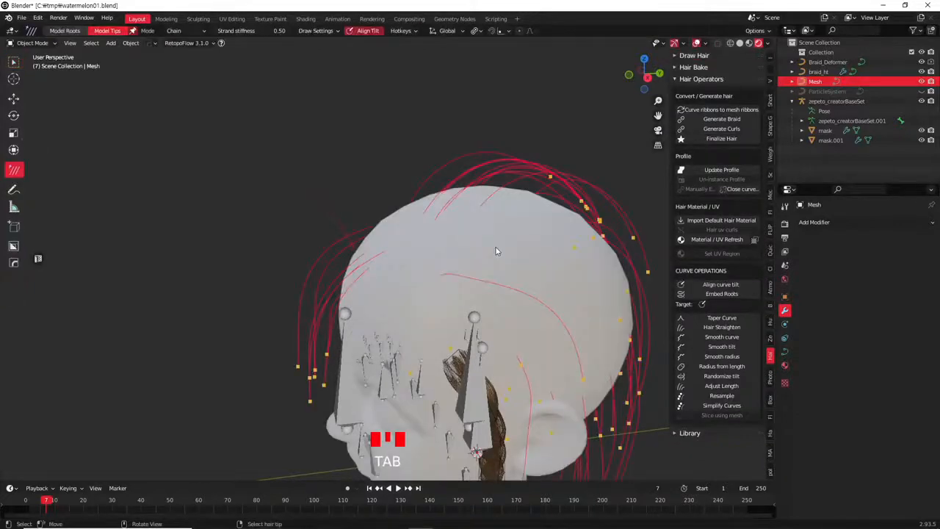
{"action": "middle_click_drag", "start_coordinate": [563, 216], "coordinate": [608, 219]}
{"action": "key", "text": "Tab"}
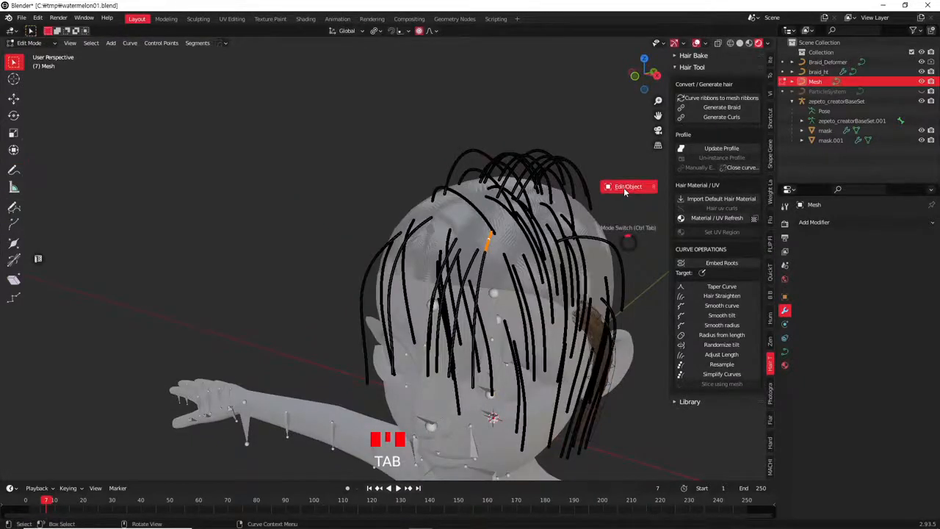
{"action": "key", "text": "ctrl+Tab"}
{"action": "left_click", "coordinate": [614, 245]}
{"action": "left_click", "coordinate": [621, 251]}
{"action": "middle_click_drag", "start_coordinate": [619, 246], "coordinate": [519, 226], "text": "shift"}
{"action": "key", "text": "x"}
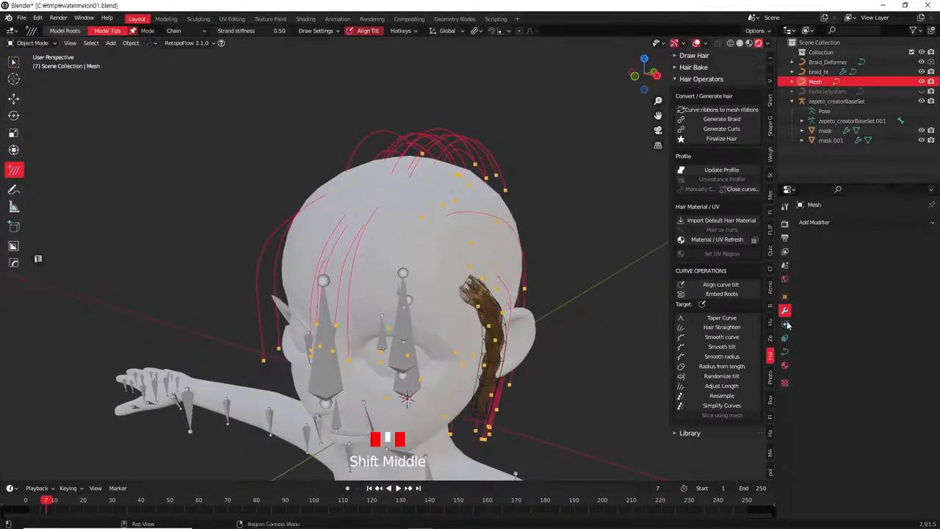
{"action": "left_click", "coordinate": [785, 352]}
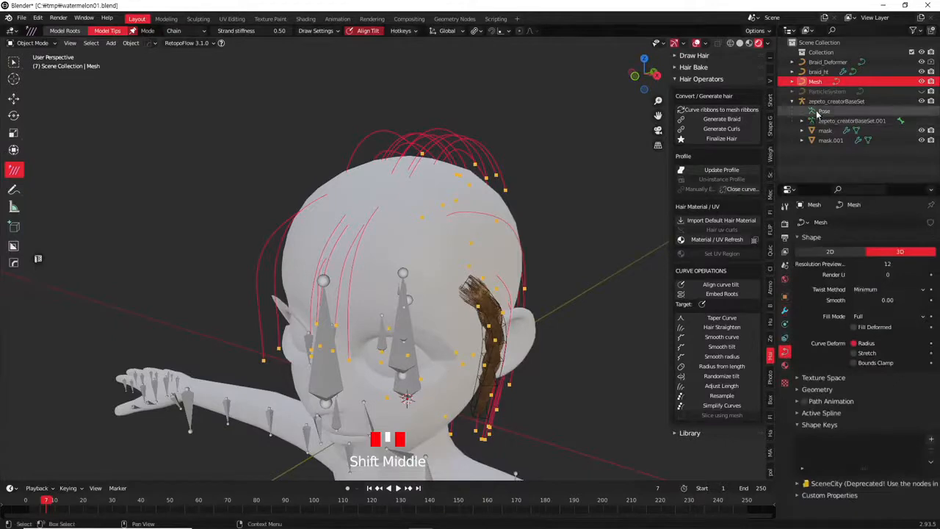
Unhide the ParticleSystem hair card object and compare it with the strand curves in edit mode
{"action": "middle_click_drag", "start_coordinate": [555, 237], "coordinate": [495, 193]}
{"action": "key", "text": "alt+h"}
{"action": "key", "text": "Tab"}
{"action": "key", "text": "Tab"}
{"action": "key", "text": "Tab"}
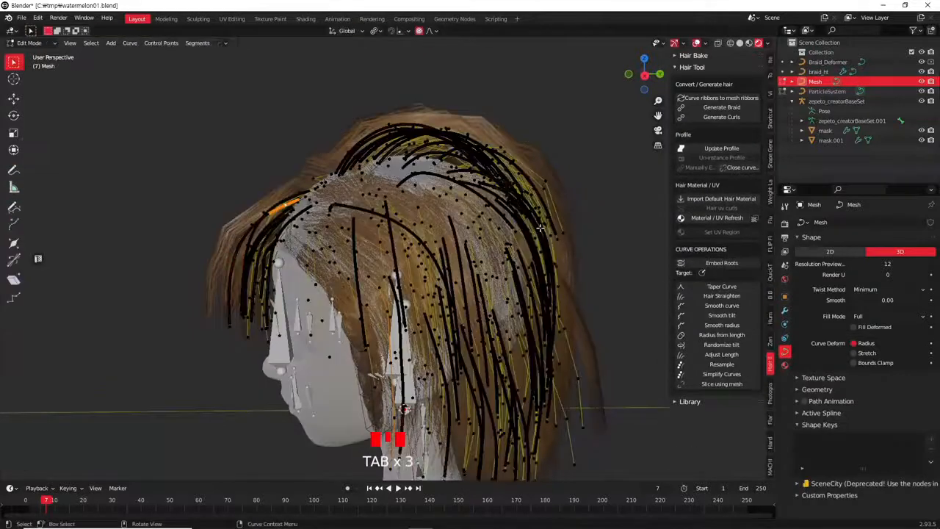
{"action": "middle_click_drag", "start_coordinate": [581, 258], "coordinate": [557, 279]}
{"action": "key", "text": "Tab"}
Select the ParticleSystem hair cards and convert their curve ribbons to mesh ribbons
{"action": "left_click", "coordinate": [583, 205]}
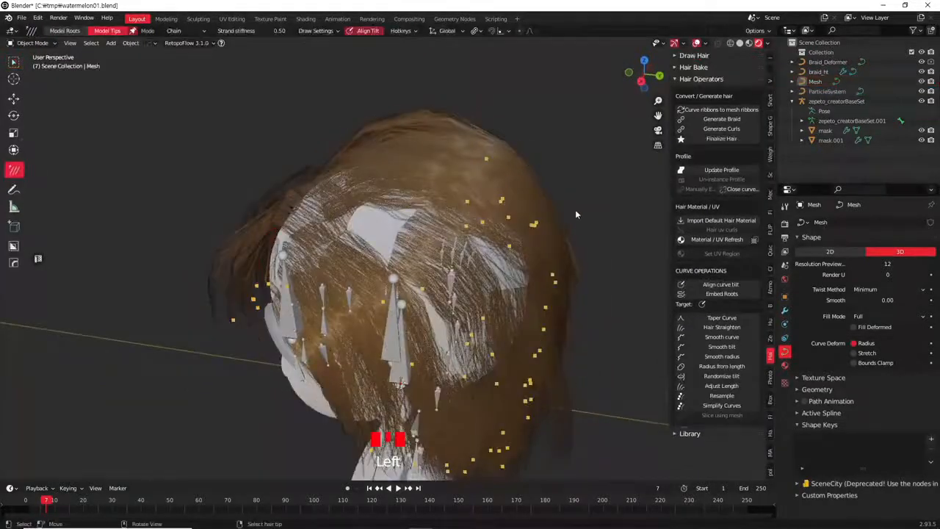
{"action": "left_click", "coordinate": [580, 336]}
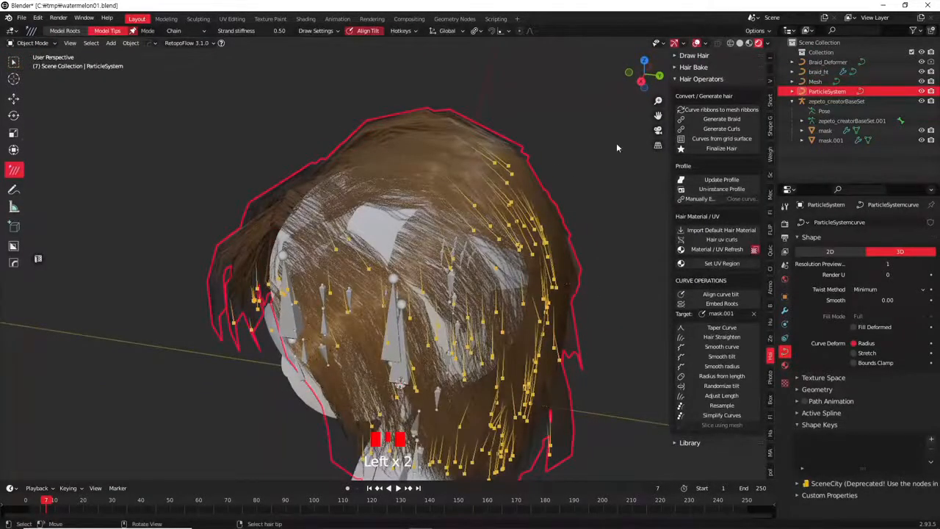
{"action": "left_click", "coordinate": [717, 110]}
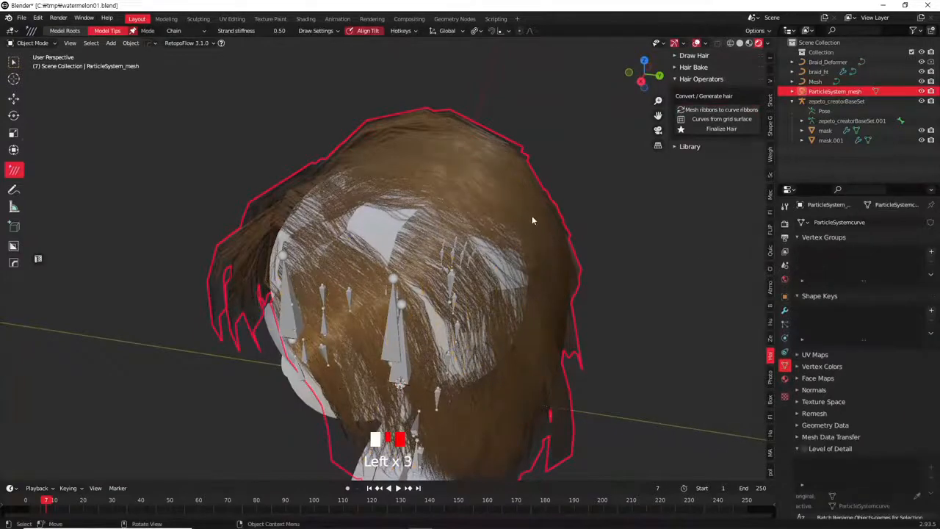
{"action": "key", "text": "Tab"}
{"action": "middle_click_drag", "start_coordinate": [535, 240], "coordinate": [459, 250]}
{"action": "key", "text": "Tab"}
Isolate ParticleSystem_mesh in local view and enter edit mode with edge selection
{"action": "key", "text": "slash"}
{"action": "key", "text": "Tab"}
{"action": "scroll", "coordinate": [443, 201], "scroll_direction": "up", "scroll_amount": 5}
{"action": "key", "text": "2"}
{"action": "middle_click_drag", "start_coordinate": [449, 299], "coordinate": [363, 186]}
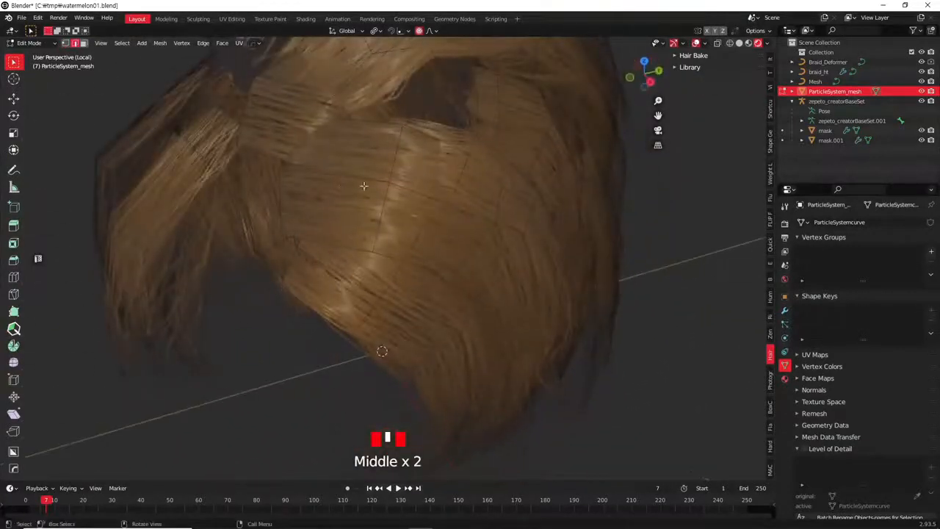
Try to select several edge loops on the hair cards at the side of the mesh
{"action": "left_click", "coordinate": [415, 207], "text": "alt"}
{"action": "middle_click_drag", "start_coordinate": [506, 241], "coordinate": [428, 262]}
{"action": "left_click", "coordinate": [446, 217], "text": "alt+shift"}
{"action": "scroll", "coordinate": [468, 151], "scroll_direction": "down", "scroll_amount": 1, "text": "shift"}
{"action": "middle_click_drag", "start_coordinate": [439, 199], "coordinate": [415, 208]}
{"action": "left_click", "coordinate": [405, 176], "text": "alt+shift"}
Select three lengthwise edge loops on separate hair cards toward the back of the hair mesh
{"action": "scroll", "coordinate": [484, 260], "scroll_direction": "down", "scroll_amount": 2}
{"action": "middle_click_drag", "start_coordinate": [485, 260], "coordinate": [436, 130]}
{"action": "middle_click_drag", "start_coordinate": [467, 288], "coordinate": [439, 239]}
{"action": "scroll", "coordinate": [478, 319], "scroll_direction": "up", "scroll_amount": 3}
{"action": "middle_click_drag", "start_coordinate": [478, 319], "coordinate": [455, 342]}
{"action": "left_click", "coordinate": [495, 308], "text": "alt"}
{"action": "left_click", "coordinate": [478, 296], "text": "alt"}
{"action": "left_click", "coordinate": [426, 246], "text": "alt"}
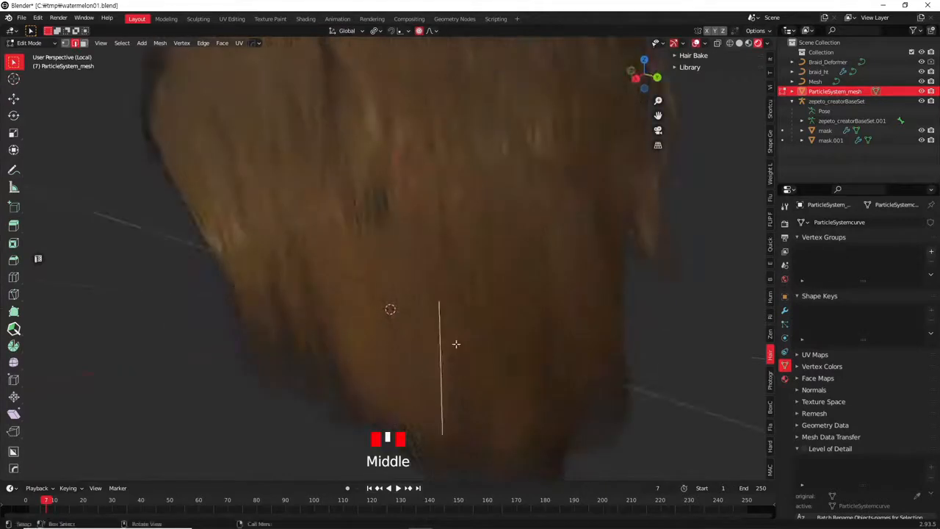
{"action": "scroll", "coordinate": [413, 213], "scroll_direction": "down", "scroll_amount": 2}
{"action": "middle_click_drag", "start_coordinate": [413, 212], "coordinate": [443, 243]}
{"action": "left_click", "coordinate": [446, 240], "text": "alt+shift"}
{"action": "middle_click_drag", "start_coordinate": [485, 339], "coordinate": [457, 300]}
{"action": "left_click", "coordinate": [452, 189], "text": "alt+shift"}
{"action": "middle_click_drag", "start_coordinate": [480, 246], "coordinate": [455, 252]}
{"action": "key", "text": "ctrl+z"}
{"action": "left_click", "coordinate": [445, 304], "text": "alt+shift"}
{"action": "mouse_move", "coordinate": [444, 304]}
{"action": "middle_mouse_down"}
{"action": "mouse_move", "coordinate": [418, 290]}
{"action": "mouse_move", "coordinate": [382, 298]}
{"action": "mouse_move", "coordinate": [384, 263]}
{"action": "mouse_move", "coordinate": [457, 294]}
{"action": "middle_mouse_up"}
{"action": "middle_click_drag", "start_coordinate": [543, 262], "coordinate": [586, 315]}
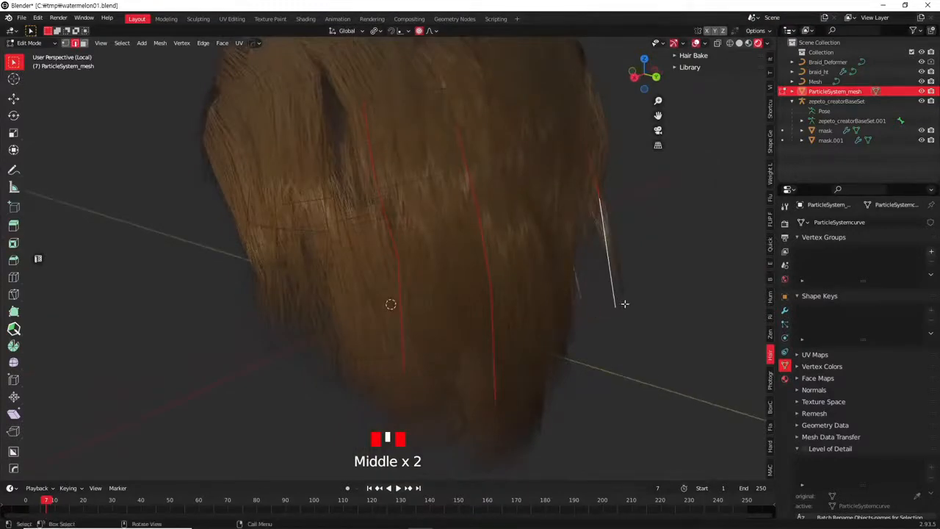
Duplicate the selected edge loops in place, separate them into a new object and select that object in object mode
{"action": "key", "text": "shift+d"}
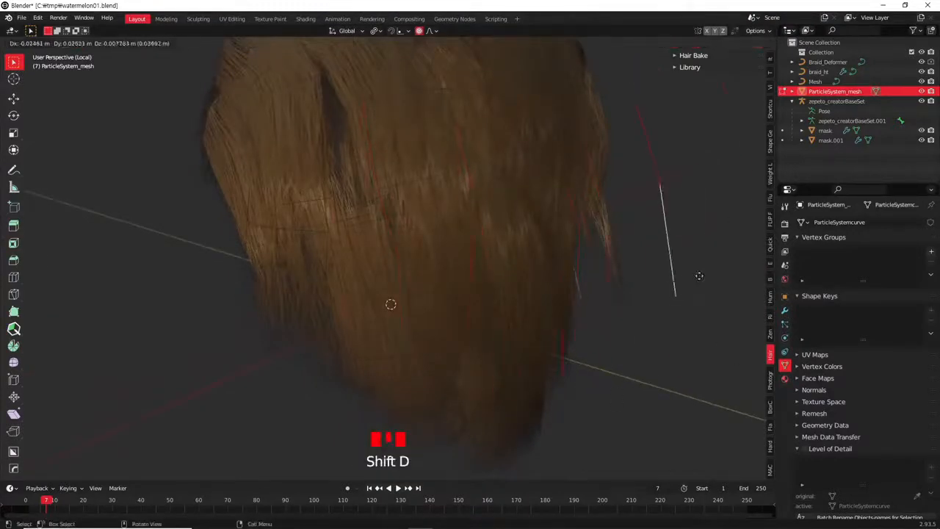
{"action": "right_click", "coordinate": [633, 279]}
{"action": "right_click", "coordinate": [651, 280]}
{"action": "key", "text": "Escape"}
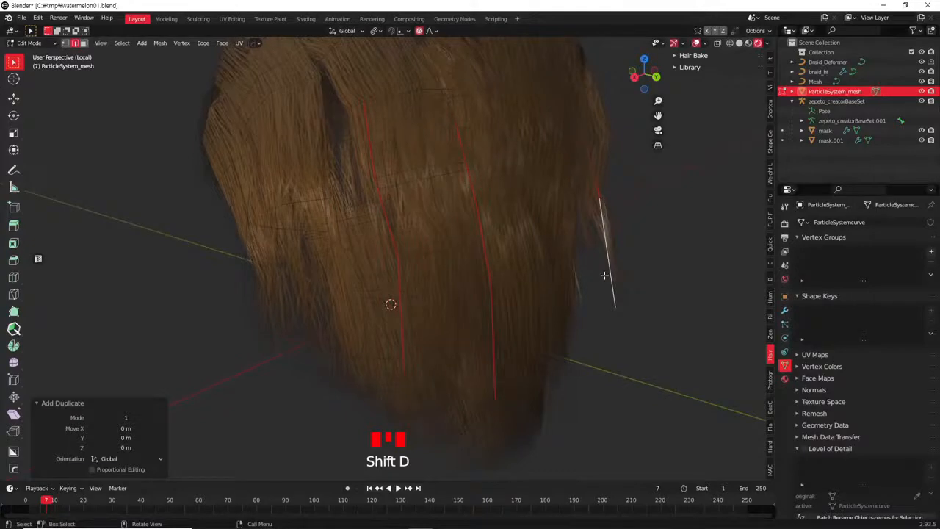
{"action": "key", "text": "p"}
{"action": "left_click", "coordinate": [604, 277]}
{"action": "key", "text": "Tab"}
{"action": "key", "text": "Left"}
{"action": "key", "text": "Left"}
Try to move the separated edge strands away from the hair mesh
{"action": "middle_click_drag", "start_coordinate": [494, 297], "coordinate": [559, 308]}
{"action": "key", "text": "g"}
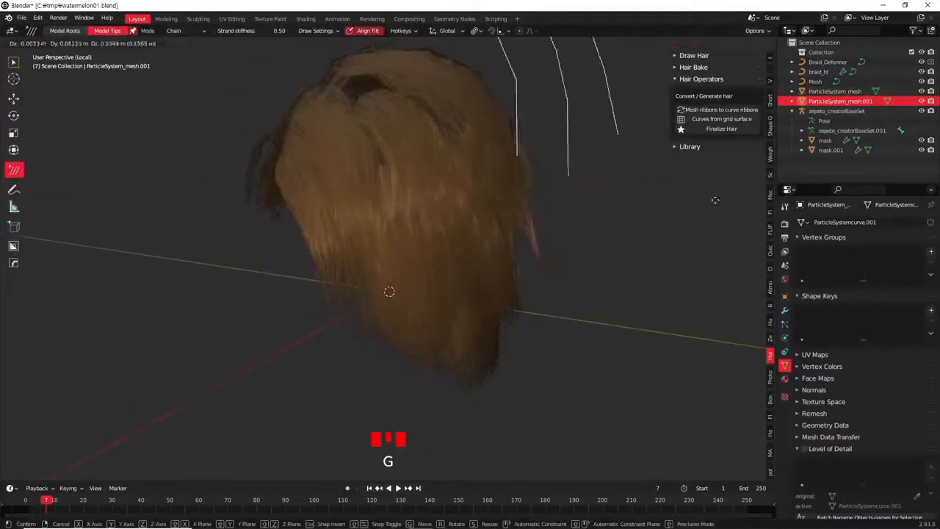
{"action": "middle_click_drag", "start_coordinate": [610, 287], "coordinate": [570, 279]}
{"action": "key", "text": "g"}
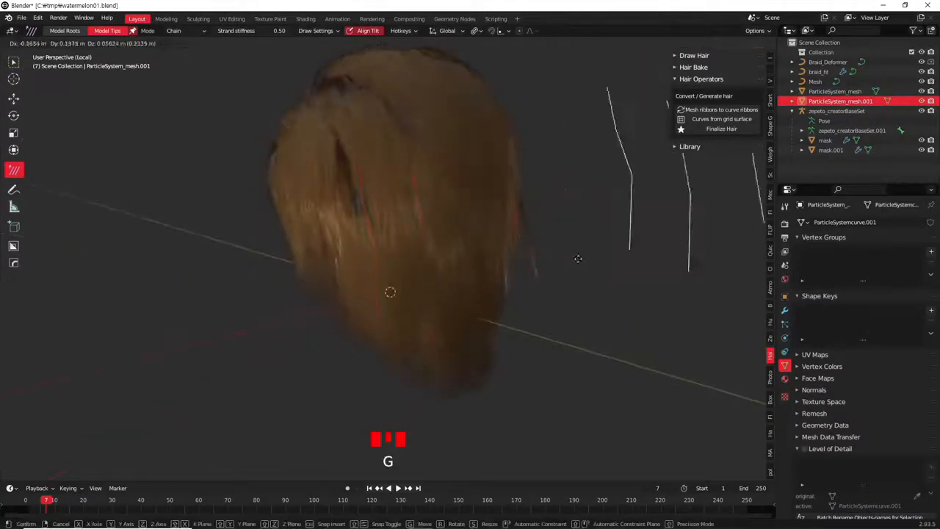
{"action": "middle_click_drag", "start_coordinate": [585, 246], "coordinate": [550, 322], "text": "shift"}
Add a Skin modifier to the separated edge strands and isolate the object in local view
{"action": "left_click", "coordinate": [784, 311]}
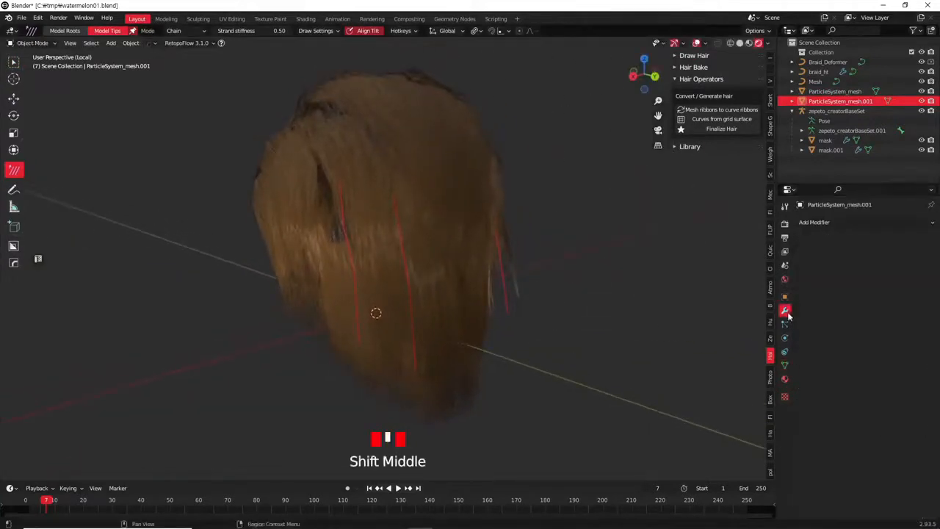
{"action": "left_click", "coordinate": [834, 221]}
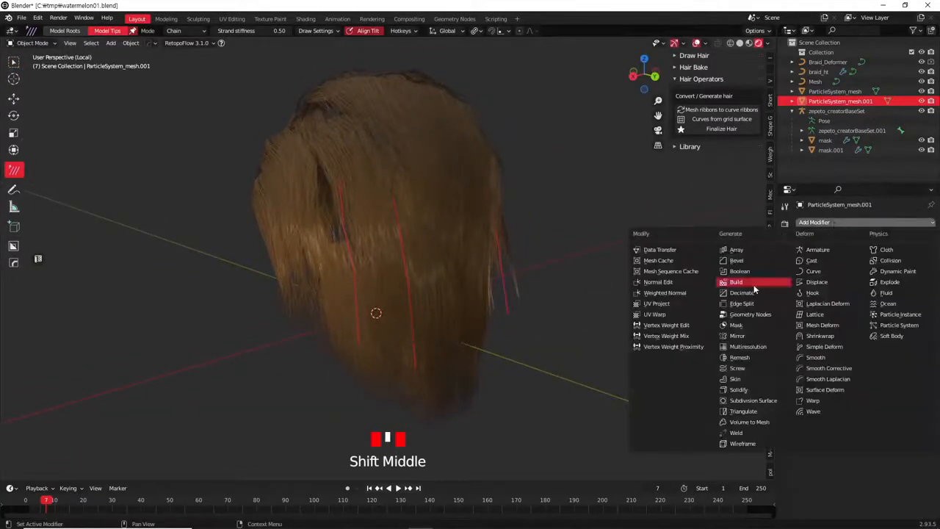
{"action": "left_click", "coordinate": [741, 378]}
{"action": "middle_click_drag", "start_coordinate": [516, 304], "coordinate": [541, 272]}
{"action": "key", "text": "slash"}
{"action": "key", "text": "slash"}
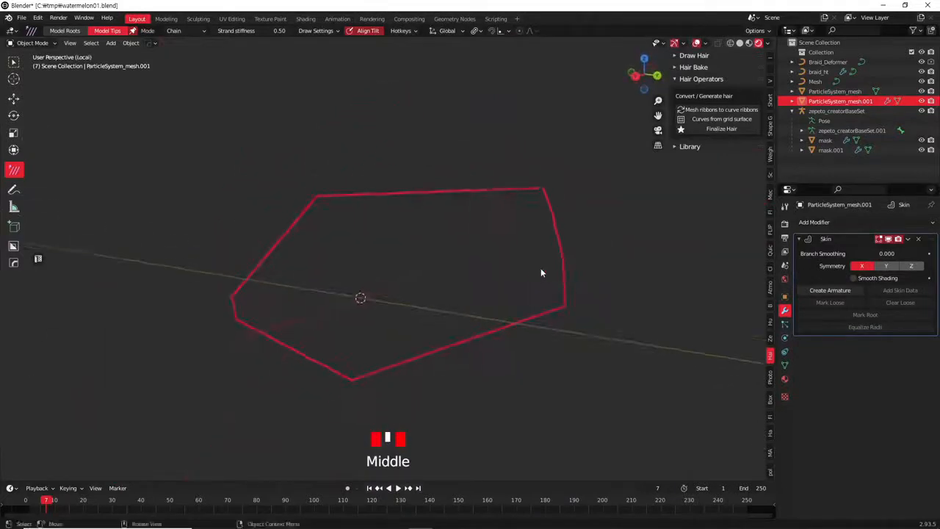
Enable smooth shading on the Skin modifier and try adjusting its branch smoothing
{"action": "left_click", "coordinate": [878, 277]}
{"action": "middle_click_drag", "start_coordinate": [718, 278], "coordinate": [582, 295]}
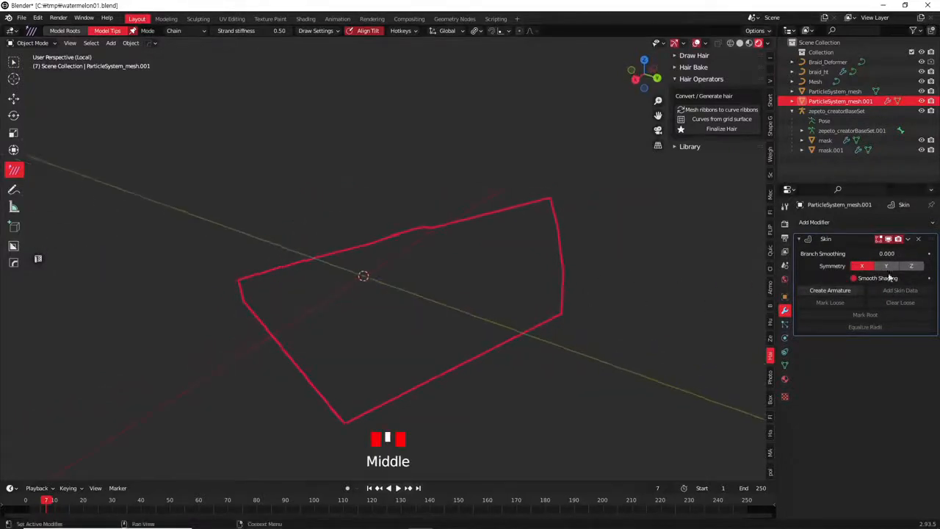
{"action": "left_click_drag", "start_coordinate": [887, 254], "coordinate": [841, 266]}
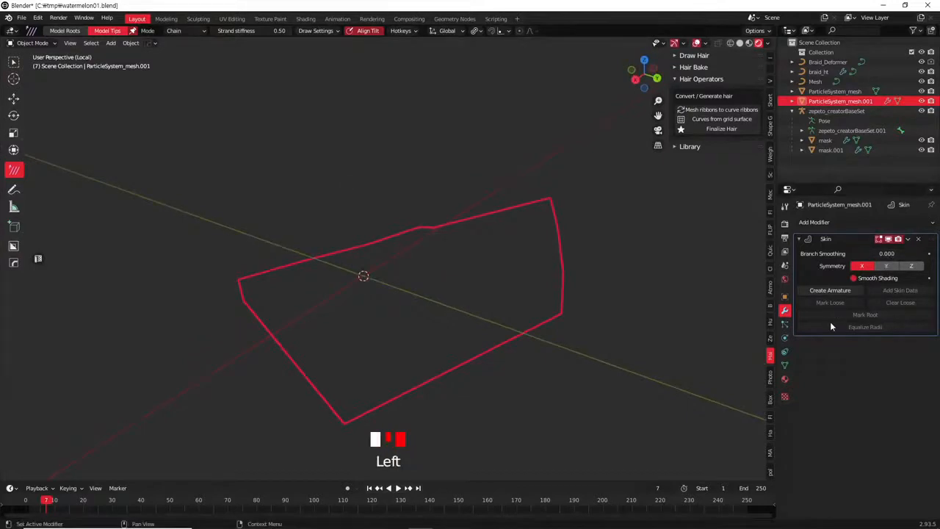
Examine the skinned strands up close in edit mode, comparing them with object mode
{"action": "middle_click_drag", "start_coordinate": [610, 327], "coordinate": [580, 286]}
{"action": "key", "text": "Tab"}
{"action": "scroll", "coordinate": [399, 294], "scroll_direction": "up", "scroll_amount": 4}
{"action": "middle_click_drag", "start_coordinate": [398, 293], "coordinate": [419, 302]}
{"action": "key", "text": "Tab"}
{"action": "key", "text": "Tab"}
{"action": "scroll", "coordinate": [447, 314], "scroll_direction": "down", "scroll_amount": 3}
{"action": "key", "text": "Tab"}
{"action": "mouse_move", "coordinate": [448, 303]}
{"action": "middle_mouse_down"}
{"action": "mouse_move", "coordinate": [449, 368]}
{"action": "mouse_move", "coordinate": [458, 300]}
{"action": "middle_mouse_up"}
Switch the viewport to solid shading and turn off the Skin modifier's smooth shading
{"action": "left_click", "coordinate": [739, 42]}
{"action": "mouse_move", "coordinate": [558, 249]}
{"action": "middle_mouse_down"}
{"action": "mouse_move", "coordinate": [522, 353]}
{"action": "mouse_move", "coordinate": [551, 230]}
{"action": "middle_mouse_up"}
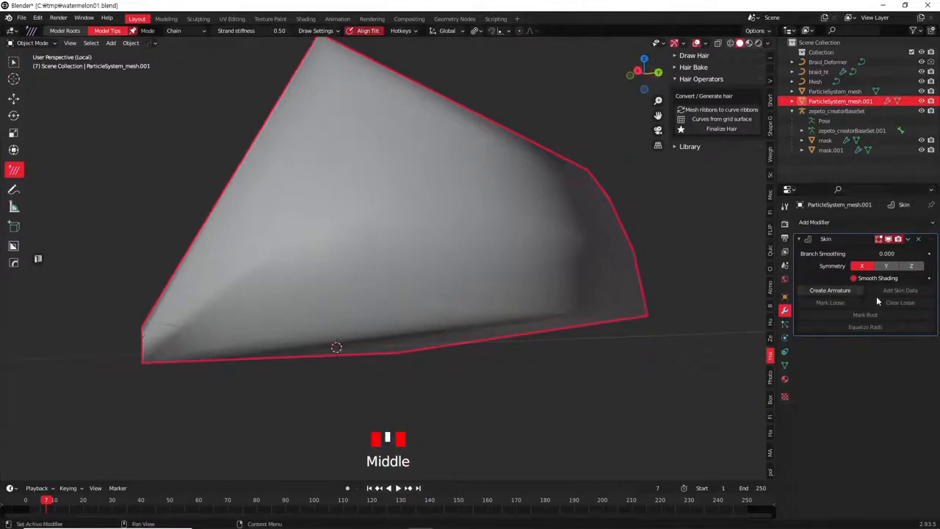
{"action": "left_click", "coordinate": [855, 278]}
{"action": "mouse_move", "coordinate": [591, 273]}
{"action": "middle_mouse_down"}
{"action": "mouse_move", "coordinate": [549, 213]}
{"action": "mouse_move", "coordinate": [581, 272]}
{"action": "mouse_move", "coordinate": [579, 315]}
{"action": "mouse_move", "coordinate": [594, 311]}
{"action": "mouse_move", "coordinate": [595, 325]}
{"action": "middle_mouse_up"}
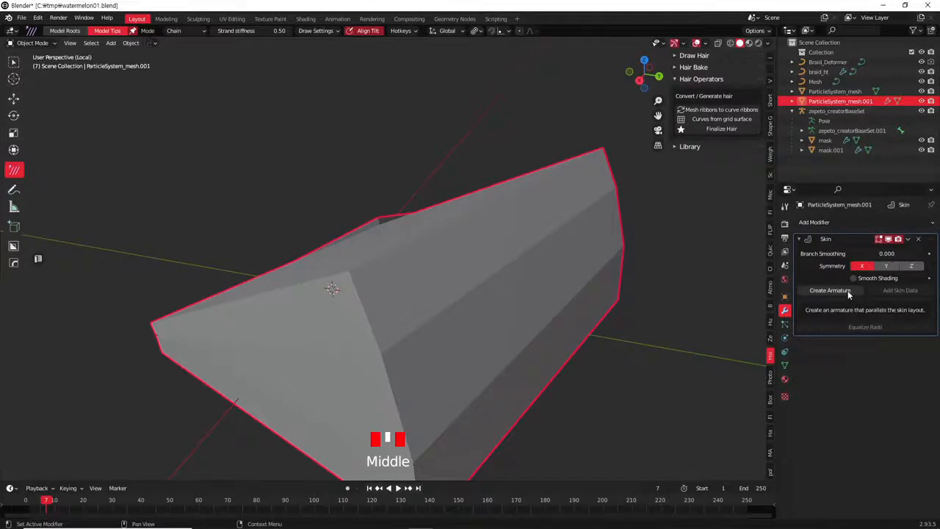
Mark the top end vertices of the three strands as skin roots, selecting them in edit mode with wireframe shading
{"action": "key", "text": "Tab"}
{"action": "key", "text": "Tab"}
{"action": "middle_click_drag", "start_coordinate": [550, 289], "coordinate": [332, 188]}
{"action": "left_click_drag", "start_coordinate": [326, 193], "coordinate": [397, 225]}
{"action": "left_click", "coordinate": [386, 230], "text": "shift"}
{"action": "left_click", "coordinate": [451, 204], "text": "shift"}
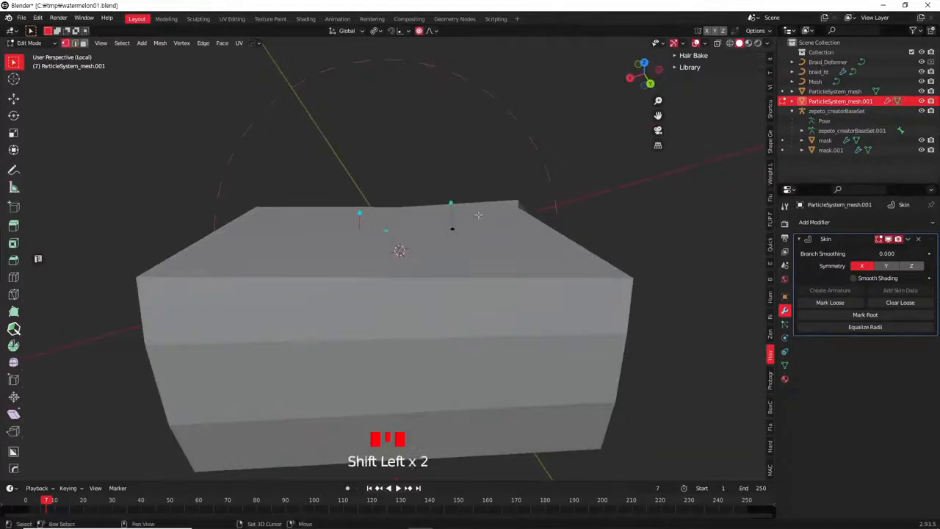
{"action": "scroll", "coordinate": [445, 293], "scroll_direction": "down", "scroll_amount": 1}
{"action": "scroll", "coordinate": [445, 293], "scroll_direction": "up", "scroll_amount": 4}
{"action": "middle_click_drag", "start_coordinate": [445, 293], "coordinate": [546, 243]}
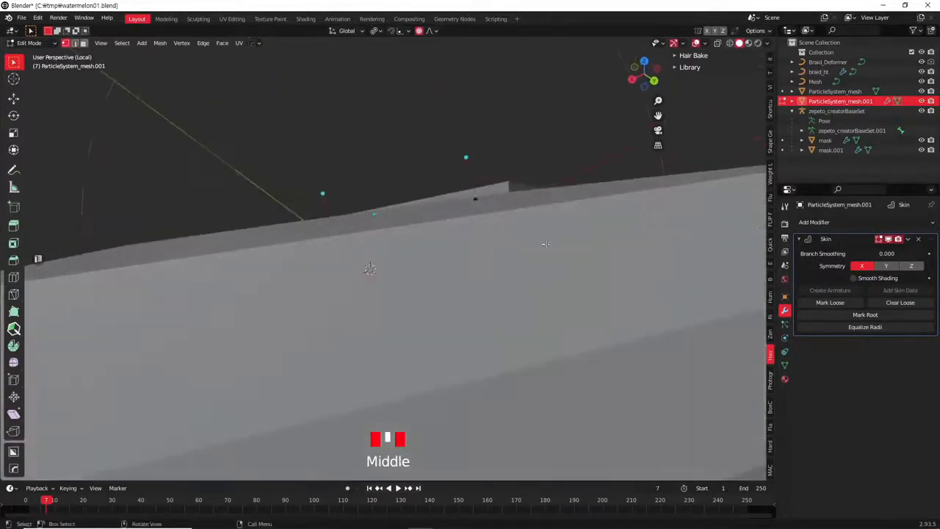
{"action": "left_click", "coordinate": [727, 43]}
{"action": "mouse_move", "coordinate": [489, 268]}
{"action": "middle_mouse_down"}
{"action": "mouse_move", "coordinate": [506, 252]}
{"action": "mouse_move", "coordinate": [381, 248]}
{"action": "middle_mouse_up"}
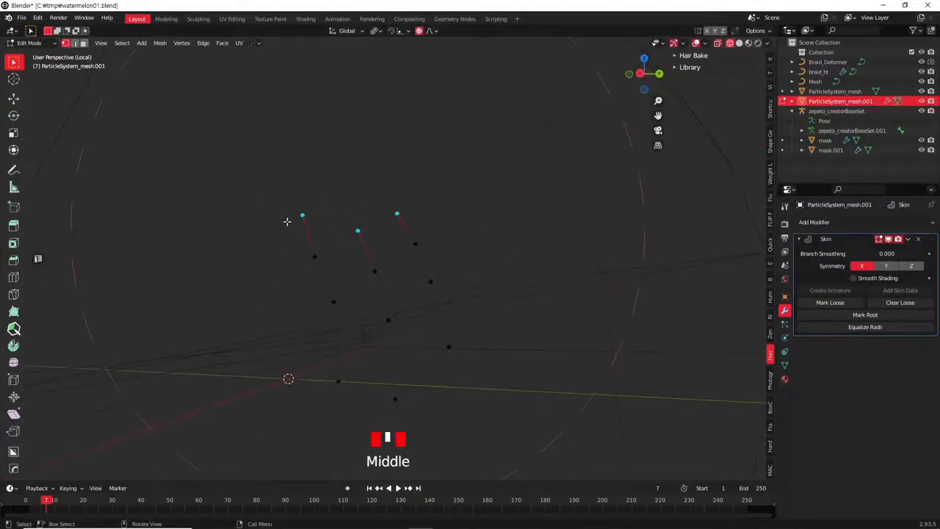
{"action": "left_click_drag", "start_coordinate": [292, 208], "coordinate": [378, 245]}
{"action": "left_click_drag", "start_coordinate": [365, 195], "coordinate": [403, 216], "text": "shift"}
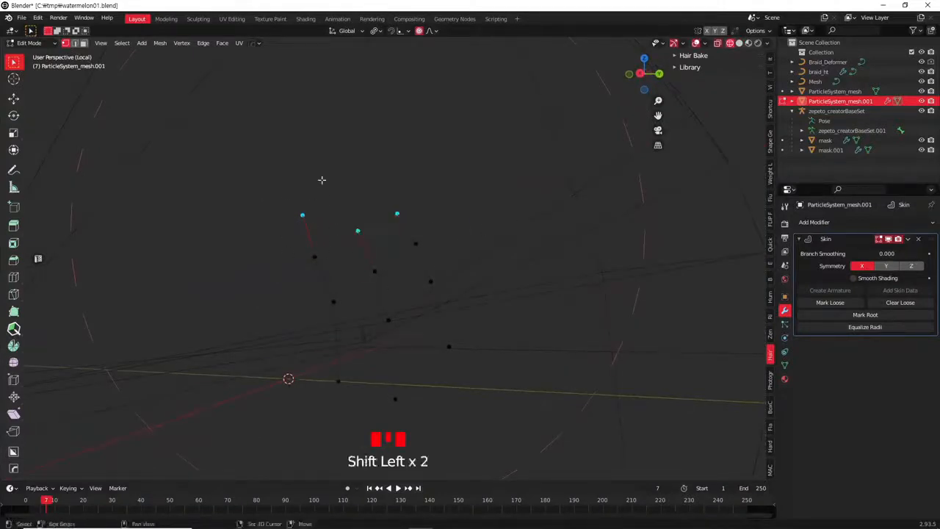
{"action": "left_click", "coordinate": [878, 317]}
Return to object mode with solid shading and create an armature from the Skin modifier
{"action": "scroll", "coordinate": [506, 330], "scroll_direction": "down", "scroll_amount": 3}
{"action": "middle_click_drag", "start_coordinate": [506, 330], "coordinate": [459, 208]}
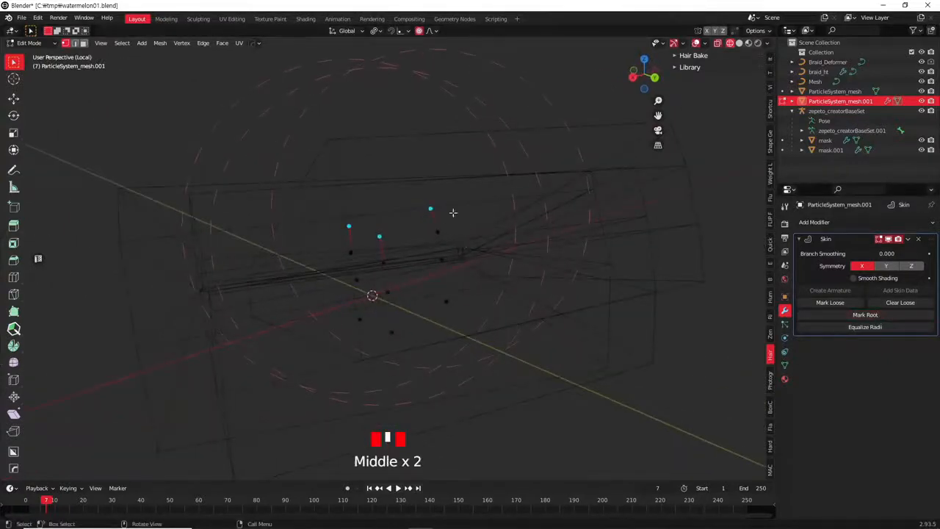
{"action": "middle_click_drag", "start_coordinate": [654, 326], "coordinate": [630, 187]}
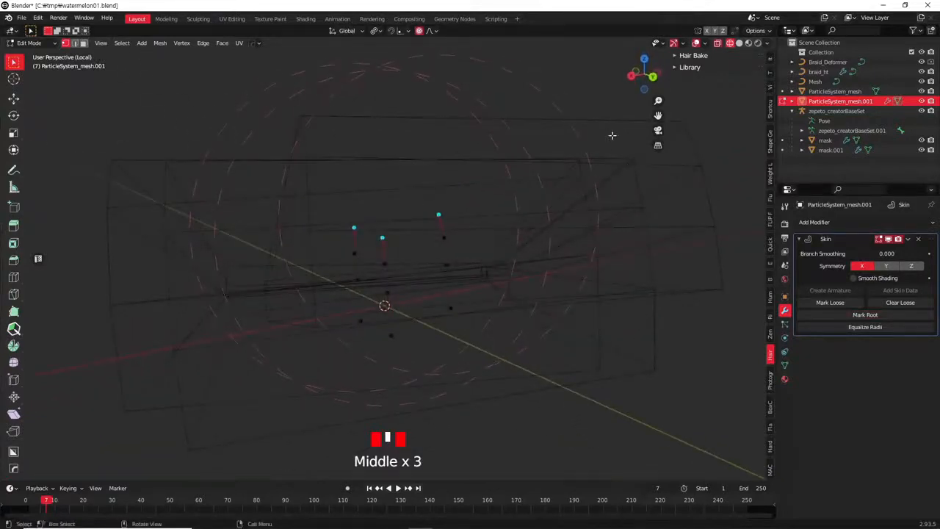
{"action": "middle_click_drag", "start_coordinate": [576, 212], "coordinate": [602, 363]}
{"action": "key", "text": "Tab"}
{"action": "middle_click_drag", "start_coordinate": [508, 288], "coordinate": [601, 298]}
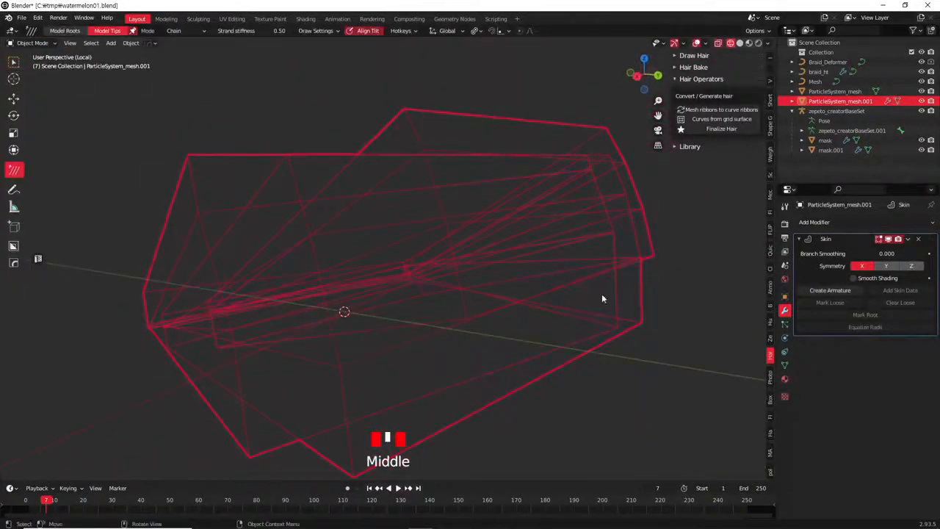
{"action": "left_click", "coordinate": [739, 44]}
{"action": "middle_click_drag", "start_coordinate": [207, 279], "coordinate": [598, 304]}
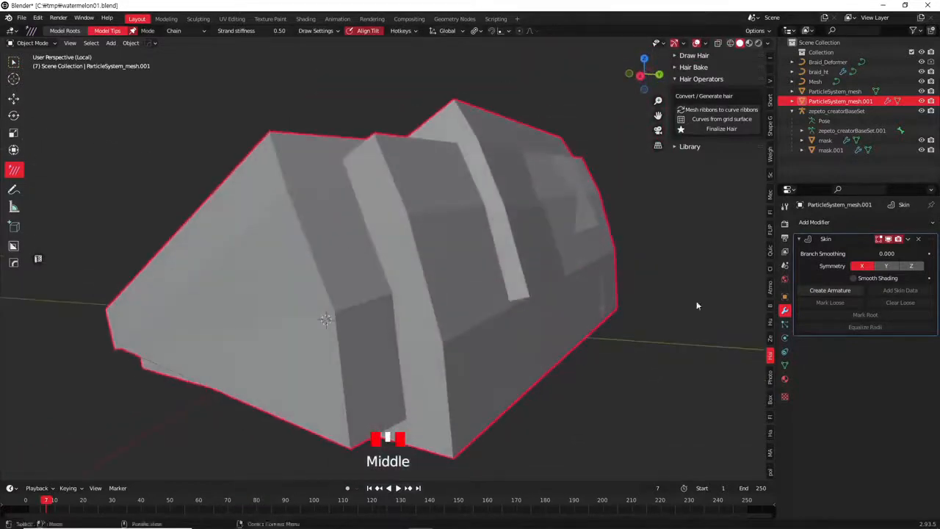
{"action": "left_click", "coordinate": [836, 292]}
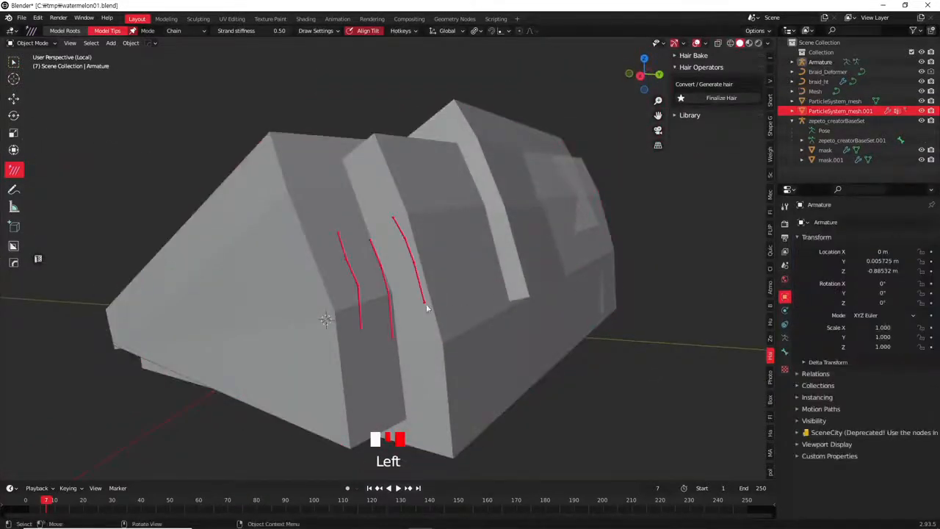
Delete the skinned mesh ParticleSystem_mesh.001 while keeping the generated armature
{"action": "scroll", "coordinate": [411, 290], "scroll_direction": "up", "scroll_amount": 3}
{"action": "middle_click_drag", "start_coordinate": [398, 273], "coordinate": [436, 252]}
{"action": "scroll", "coordinate": [413, 294], "scroll_direction": "down", "scroll_amount": 2}
{"action": "scroll", "coordinate": [345, 282], "scroll_direction": "up", "scroll_amount": 2}
{"action": "scroll", "coordinate": [345, 278], "scroll_direction": "up", "scroll_amount": 3}
{"action": "middle_click_drag", "start_coordinate": [328, 312], "coordinate": [471, 287]}
{"action": "left_click", "coordinate": [472, 298]}
{"action": "key", "text": "x"}
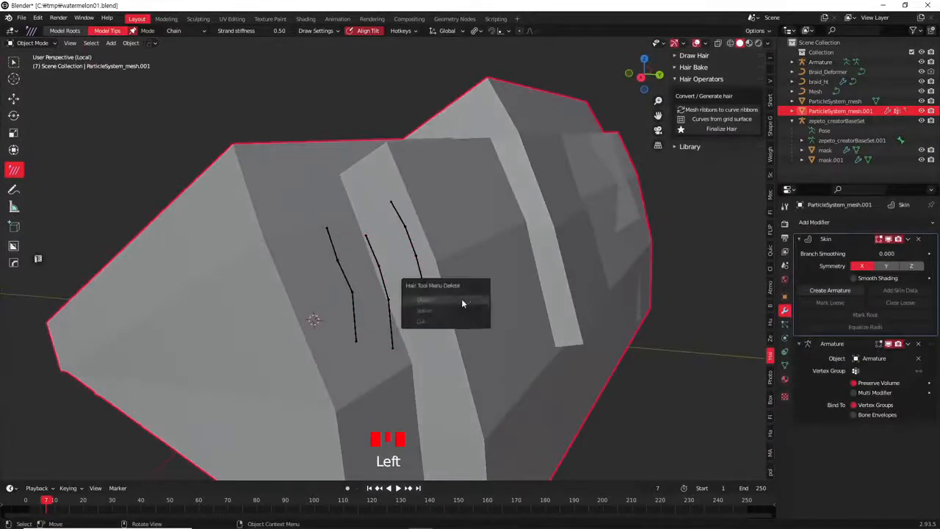
{"action": "left_click", "coordinate": [696, 390]}
{"action": "left_click", "coordinate": [828, 113]}
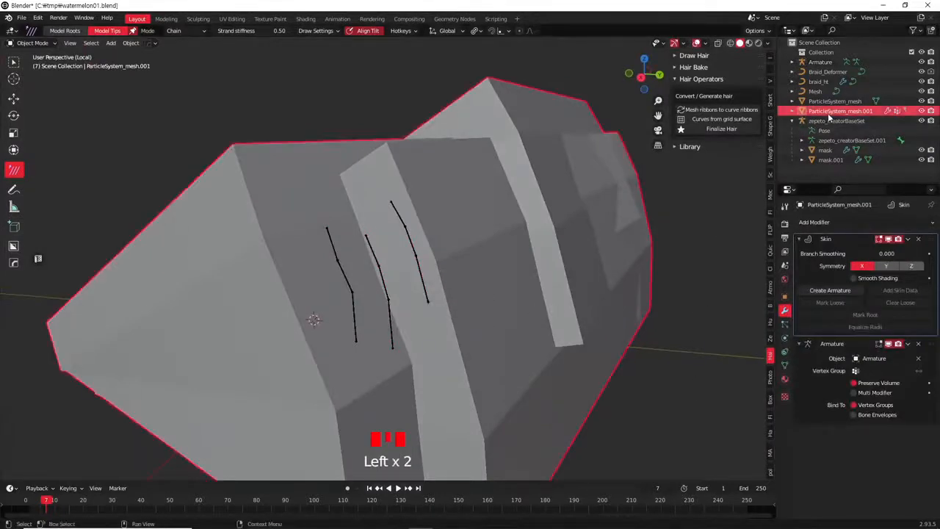
{"action": "key", "text": "Delete"}
{"action": "scroll", "coordinate": [373, 286], "scroll_direction": "up", "scroll_amount": 5}
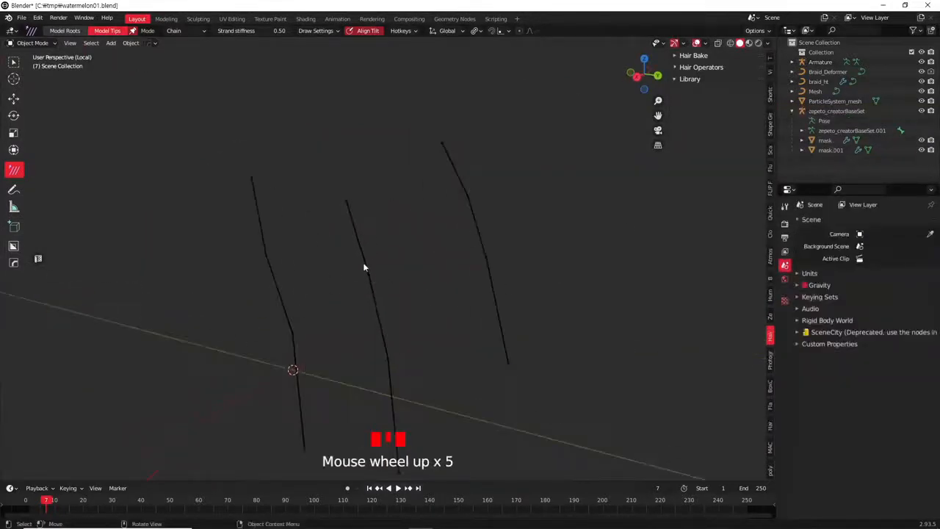
Set the new armature's viewport display to Octahedral bones
{"action": "left_click", "coordinate": [363, 267]}
{"action": "left_click", "coordinate": [785, 337]}
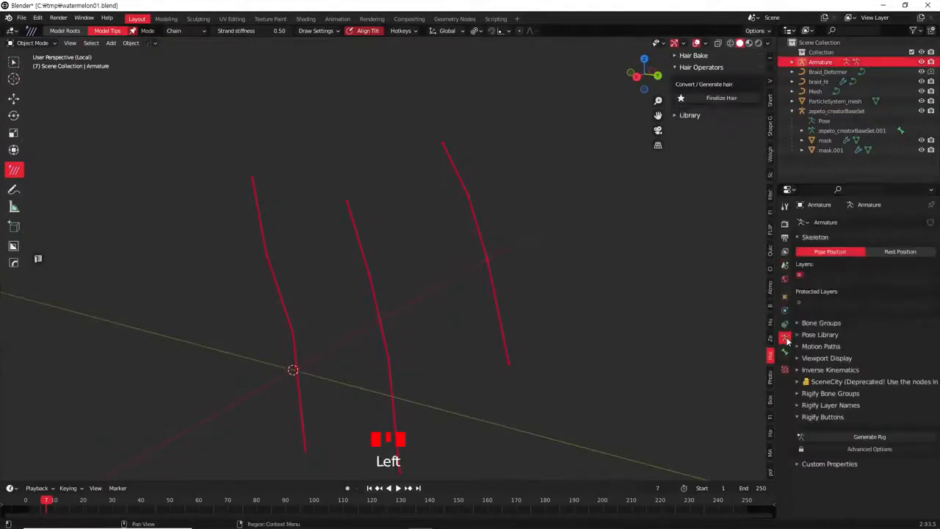
{"action": "left_click", "coordinate": [844, 360]}
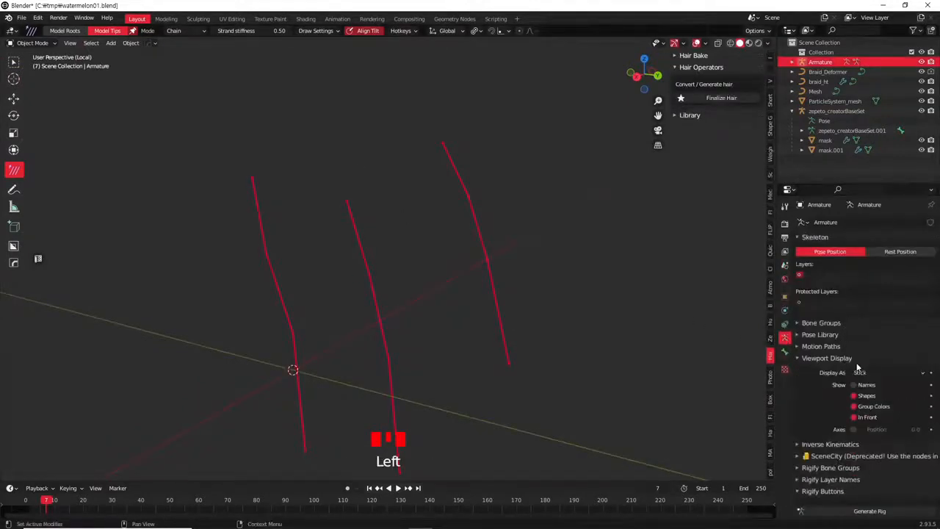
{"action": "left_click", "coordinate": [879, 371]}
{"action": "left_click", "coordinate": [881, 393]}
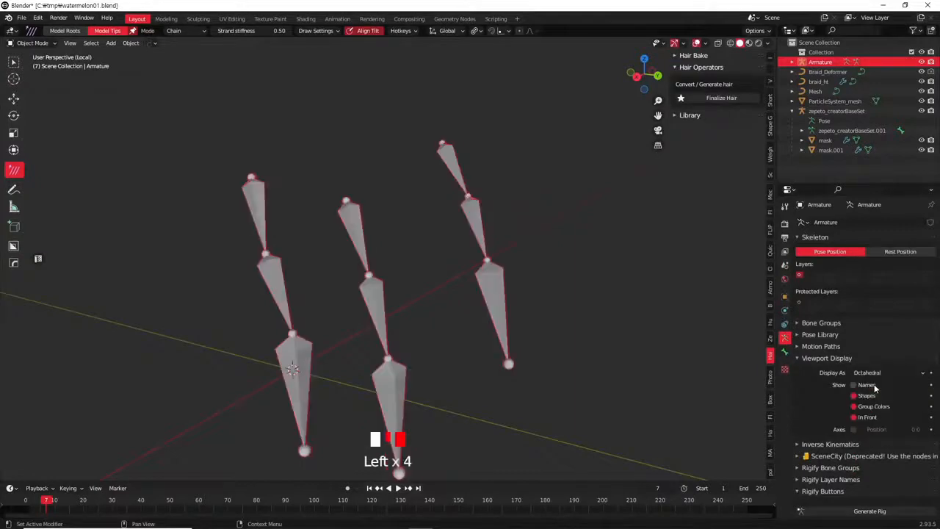
Exit local view and examine how the octahedral bone chains sit against the character's hair
{"action": "mouse_move", "coordinate": [495, 304]}
{"action": "middle_mouse_down"}
{"action": "mouse_move", "coordinate": [399, 262]}
{"action": "mouse_move", "coordinate": [401, 324]}
{"action": "mouse_move", "coordinate": [464, 321]}
{"action": "mouse_move", "coordinate": [495, 255]}
{"action": "mouse_move", "coordinate": [517, 316]}
{"action": "mouse_move", "coordinate": [541, 274]}
{"action": "mouse_move", "coordinate": [491, 308]}
{"action": "middle_mouse_up"}
{"action": "scroll", "coordinate": [468, 299], "scroll_direction": "down", "scroll_amount": 2}
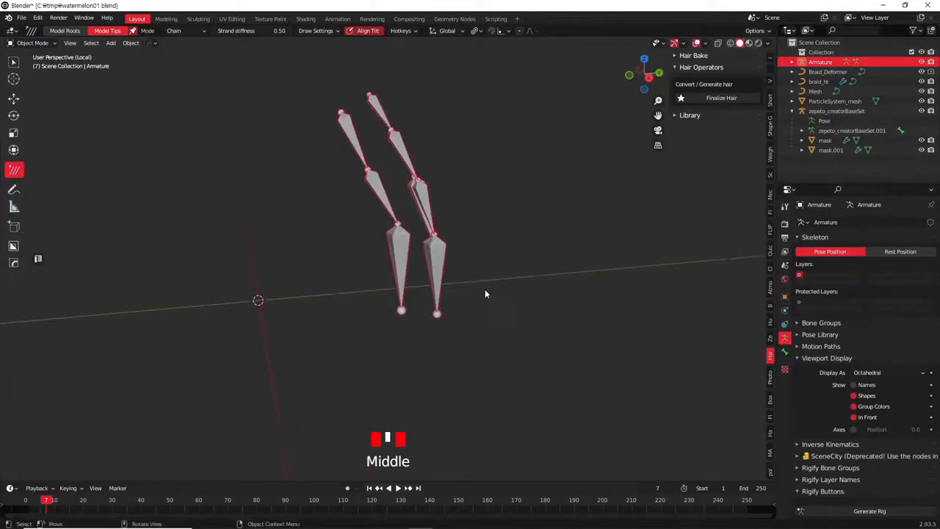
{"action": "middle_click_drag", "start_coordinate": [483, 286], "coordinate": [631, 302]}
{"action": "key", "text": "slash"}
{"action": "scroll", "coordinate": [537, 248], "scroll_direction": "up", "scroll_amount": 3}
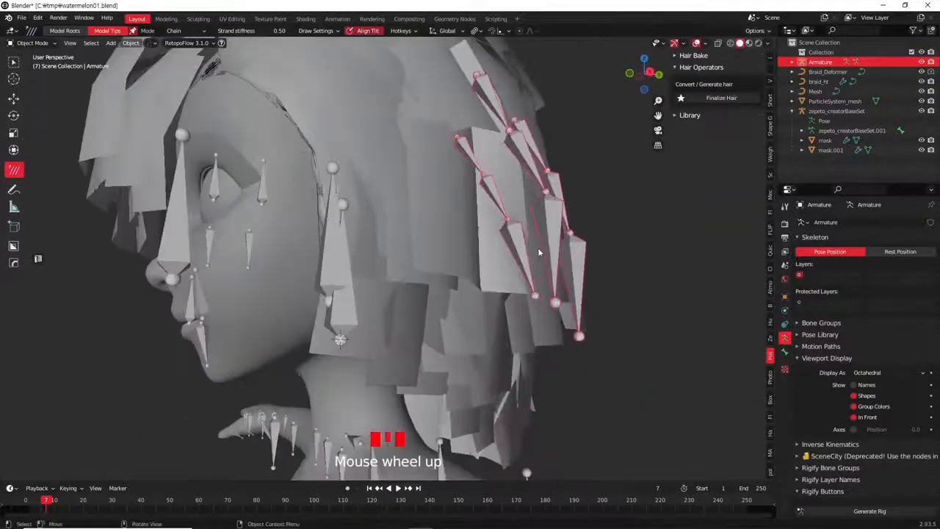
{"action": "middle_click_drag", "start_coordinate": [538, 247], "coordinate": [549, 260]}
{"action": "scroll", "coordinate": [548, 260], "scroll_direction": "up", "scroll_amount": 2}
{"action": "scroll", "coordinate": [585, 271], "scroll_direction": "down", "scroll_amount": 1}
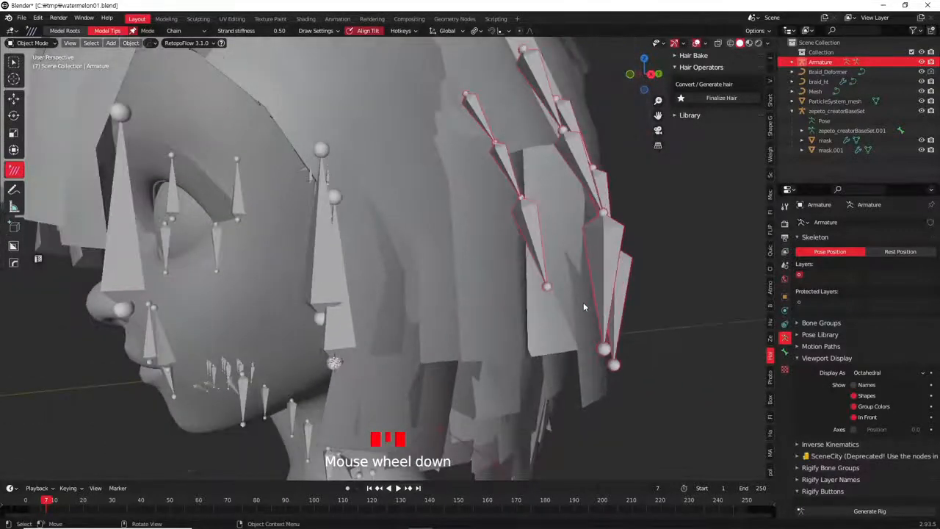
Select the lowest bone of the rearmost hair chain in armature edit mode and open its name for editing
{"action": "left_click", "coordinate": [614, 232]}
{"action": "left_click", "coordinate": [614, 233]}
{"action": "left_click", "coordinate": [610, 230], "text": "shift"}
{"action": "left_click", "coordinate": [611, 232], "text": "shift"}
{"action": "middle_click_drag", "start_coordinate": [631, 251], "coordinate": [626, 290]}
{"action": "key", "text": "Tab"}
{"action": "left_click", "coordinate": [627, 288]}
{"action": "left_click", "coordinate": [627, 289]}
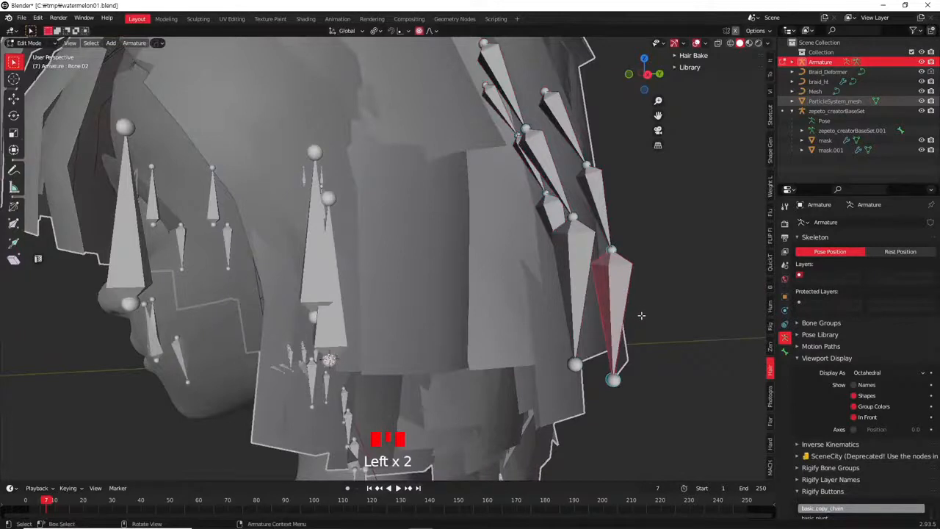
{"action": "left_click", "coordinate": [784, 351]}
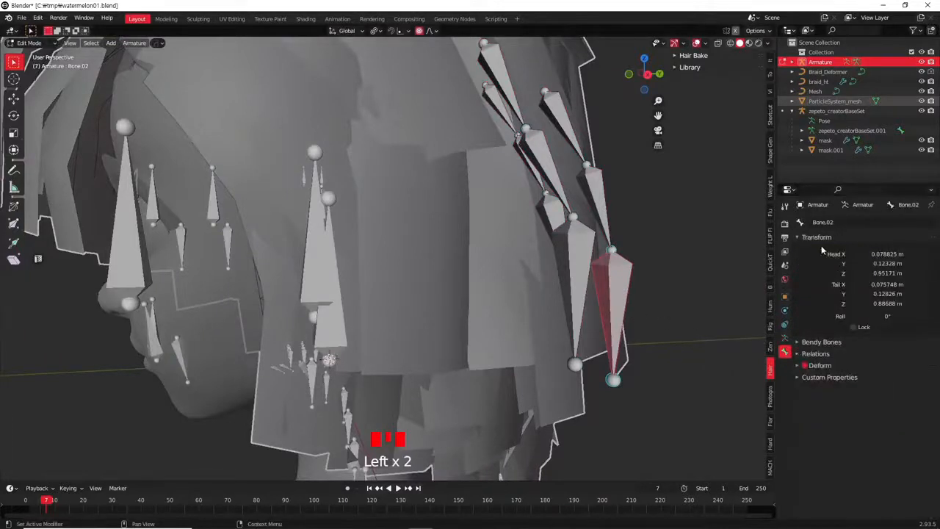
{"action": "left_click", "coordinate": [863, 225]}
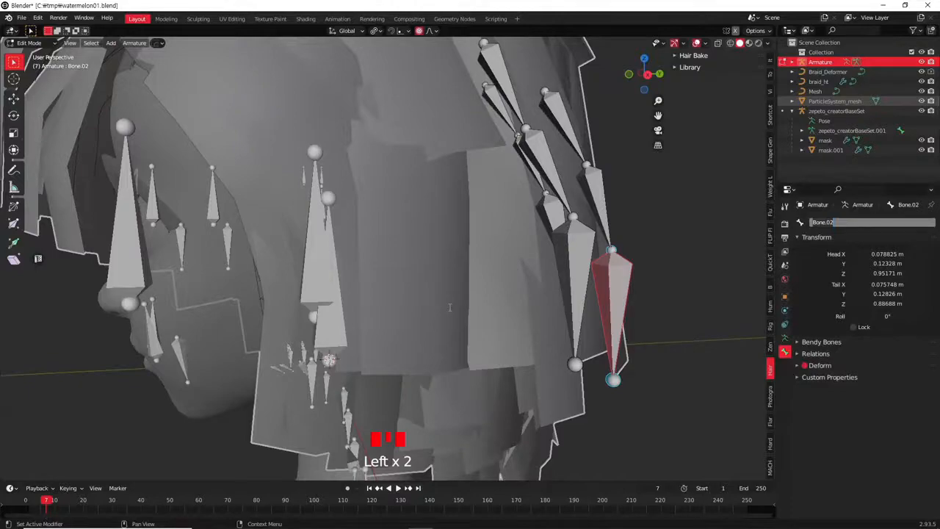
Leave armature editing and open the Braid_Deformer curve in edit mode to inspect its control points
{"action": "middle_click_drag", "start_coordinate": [440, 309], "coordinate": [552, 268]}
{"action": "scroll", "coordinate": [568, 258], "scroll_direction": "down", "scroll_amount": 2}
{"action": "scroll", "coordinate": [435, 251], "scroll_direction": "up", "scroll_amount": 3}
{"action": "left_click", "coordinate": [413, 204]}
{"action": "middle_click_drag", "start_coordinate": [413, 204], "coordinate": [496, 240]}
{"action": "key", "text": "Tab"}
{"action": "left_click", "coordinate": [499, 229]}
{"action": "key", "text": "Tab"}
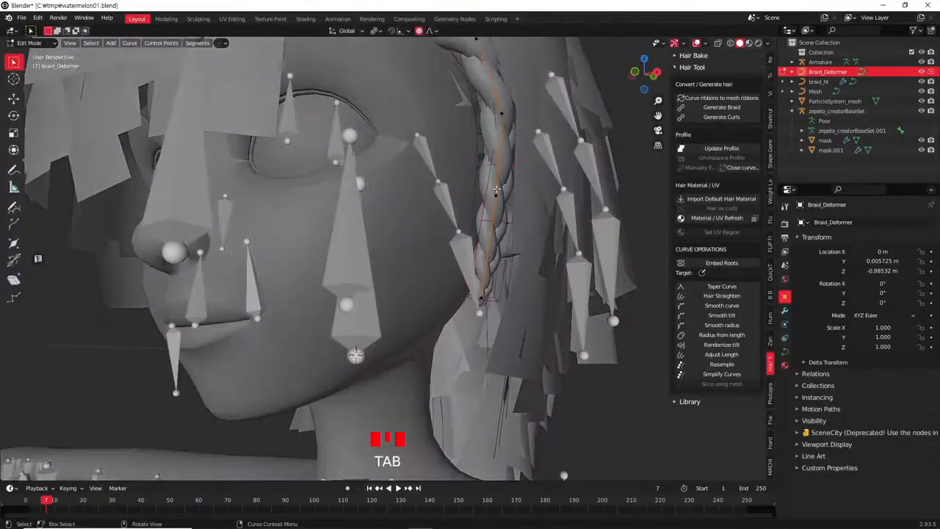
{"action": "middle_click_drag", "start_coordinate": [504, 126], "coordinate": [490, 202], "text": "shift"}
{"action": "scroll", "coordinate": [491, 203], "scroll_direction": "up", "scroll_amount": 3}
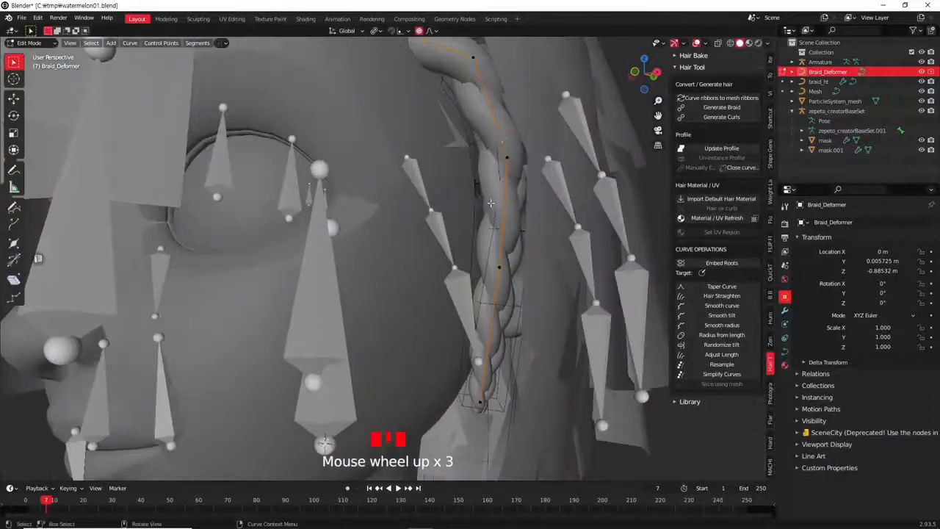
{"action": "left_click", "coordinate": [500, 138]}
{"action": "scroll", "coordinate": [509, 184], "scroll_direction": "down", "scroll_amount": 2}
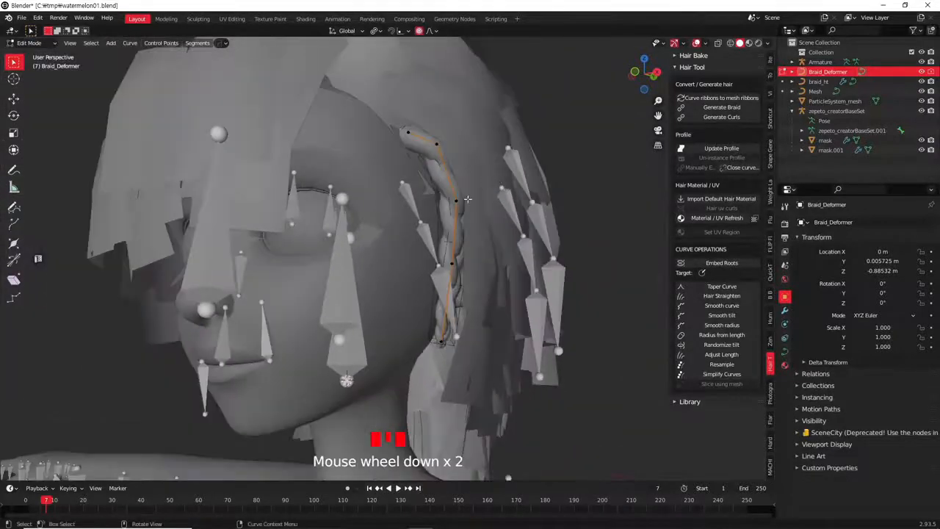
{"action": "right_click", "coordinate": [492, 228]}
{"action": "key", "text": "Escape"}
Isolate the braid's deformer curve in local view, inspect it in object mode, and restore the full scene
{"action": "key", "text": "KP_Divide"}
{"action": "middle_click_drag", "start_coordinate": [465, 257], "coordinate": [430, 269]}
{"action": "key", "text": "Tab"}
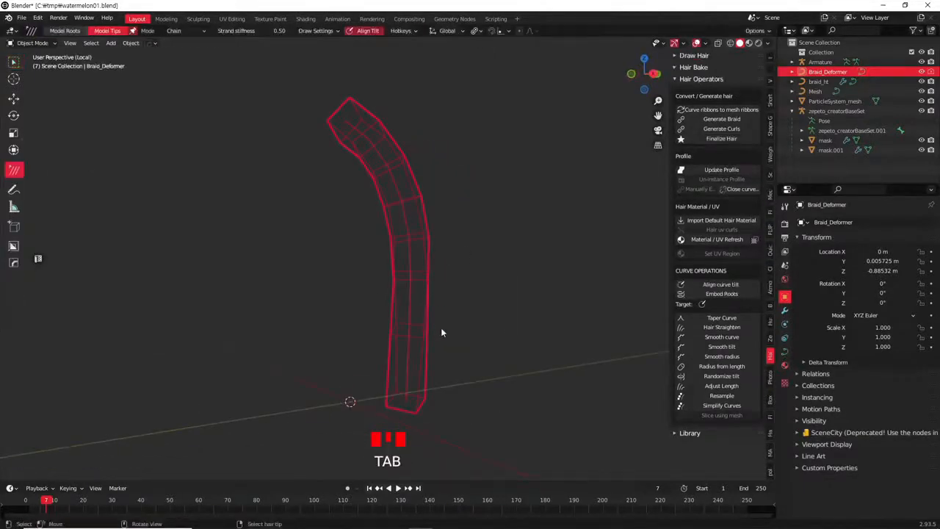
{"action": "key", "text": "Tab"}
{"action": "key", "text": "KP_Divide"}
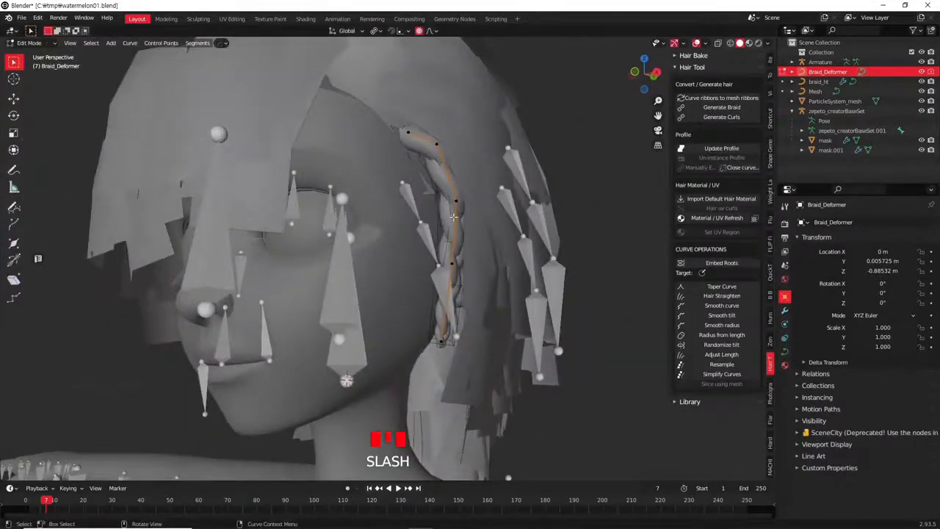
{"action": "key", "text": "Tab"}
{"action": "key", "text": "Tab"}
Examine the braid around the head and check the modifiers of Braid_Deformer and braid_ht in object mode
{"action": "scroll", "coordinate": [476, 256], "scroll_direction": "down", "scroll_amount": 2}
{"action": "middle_click_drag", "start_coordinate": [476, 256], "coordinate": [457, 184]}
{"action": "scroll", "coordinate": [457, 183], "scroll_direction": "down", "scroll_amount": 2}
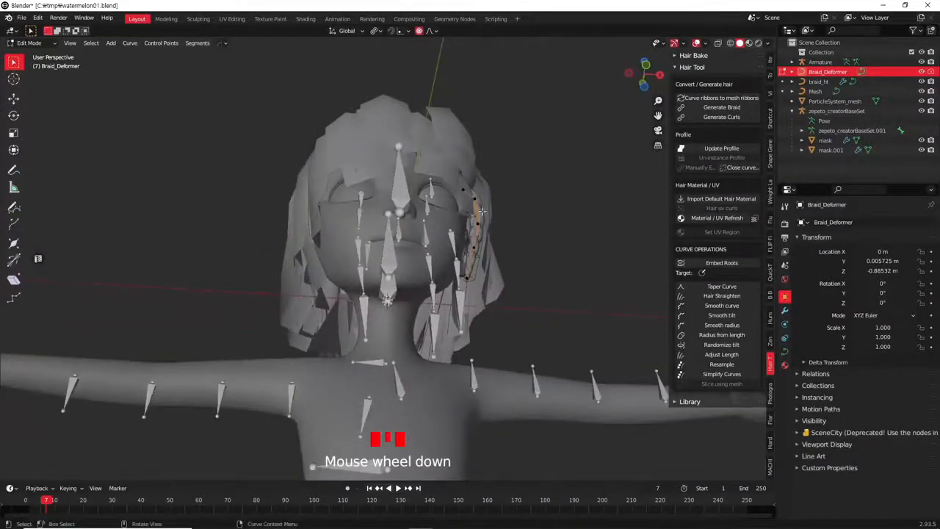
{"action": "scroll", "coordinate": [482, 210], "scroll_direction": "down", "scroll_amount": 1}
{"action": "scroll", "coordinate": [477, 212], "scroll_direction": "up", "scroll_amount": 4}
{"action": "middle_click_drag", "start_coordinate": [470, 213], "coordinate": [424, 211]}
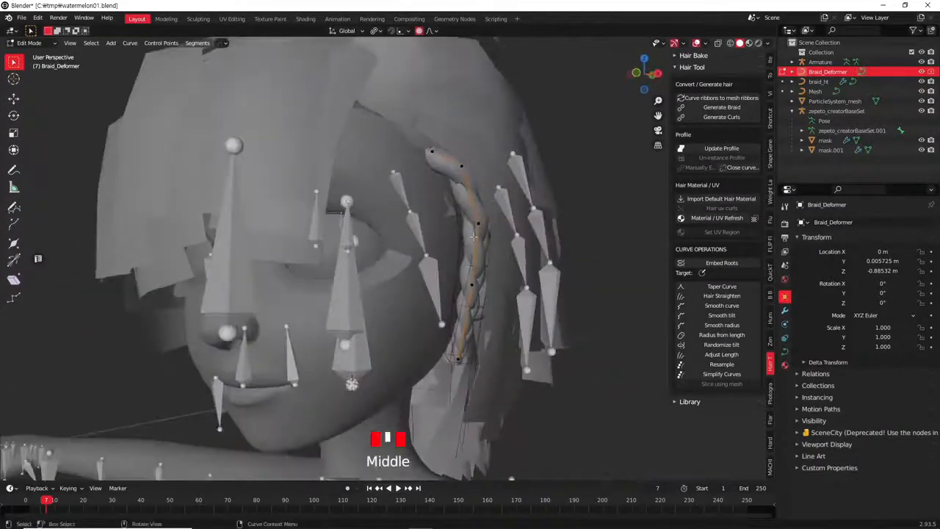
{"action": "key", "text": "Tab"}
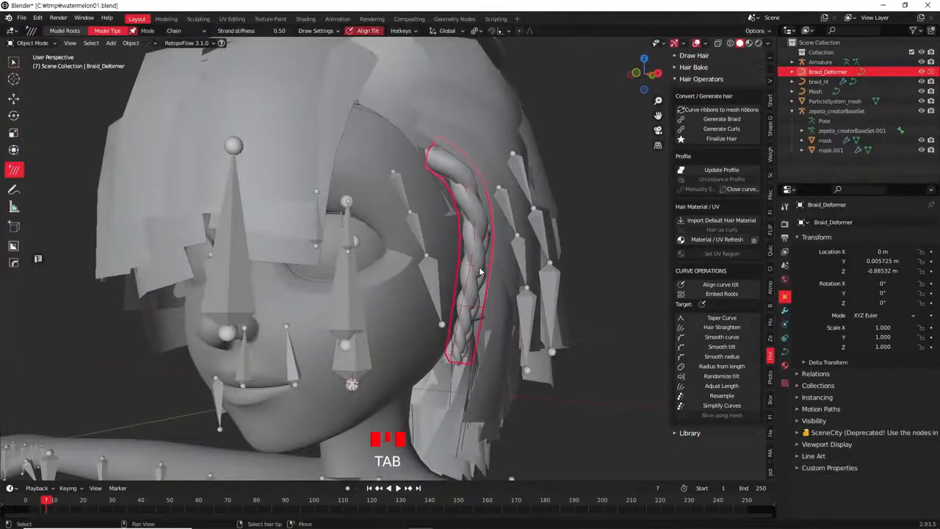
{"action": "left_click", "coordinate": [785, 309]}
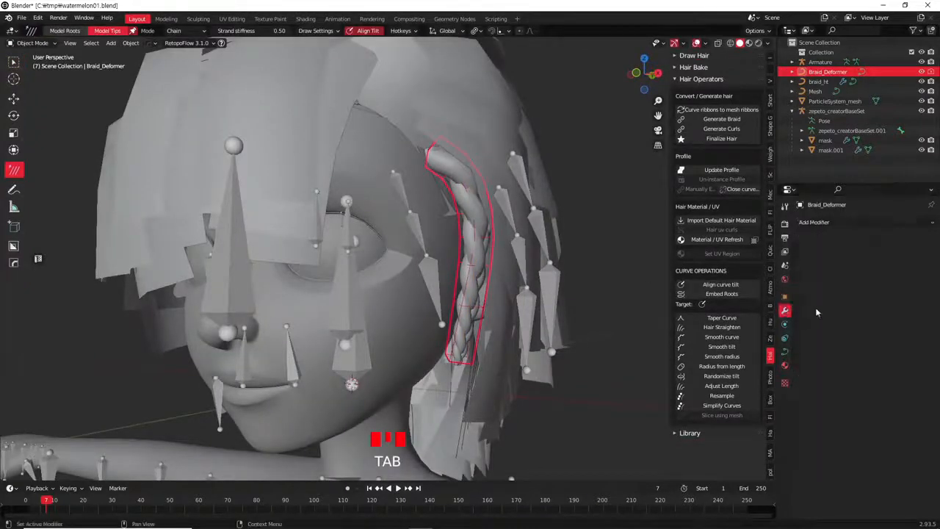
{"action": "triple_click", "coordinate": [499, 254]}
{"action": "left_click", "coordinate": [471, 241]}
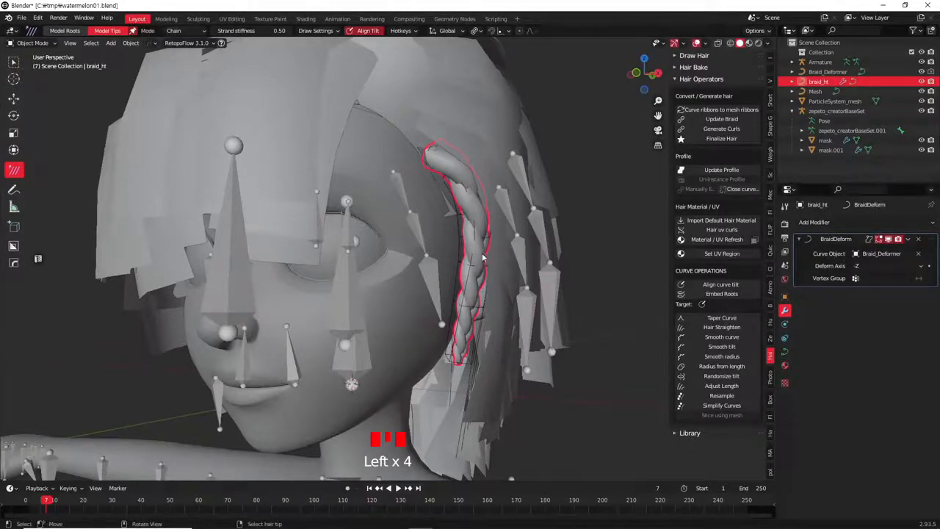
{"action": "key", "text": "Tab"}
{"action": "scroll", "coordinate": [495, 258], "scroll_direction": "up", "scroll_amount": 2}
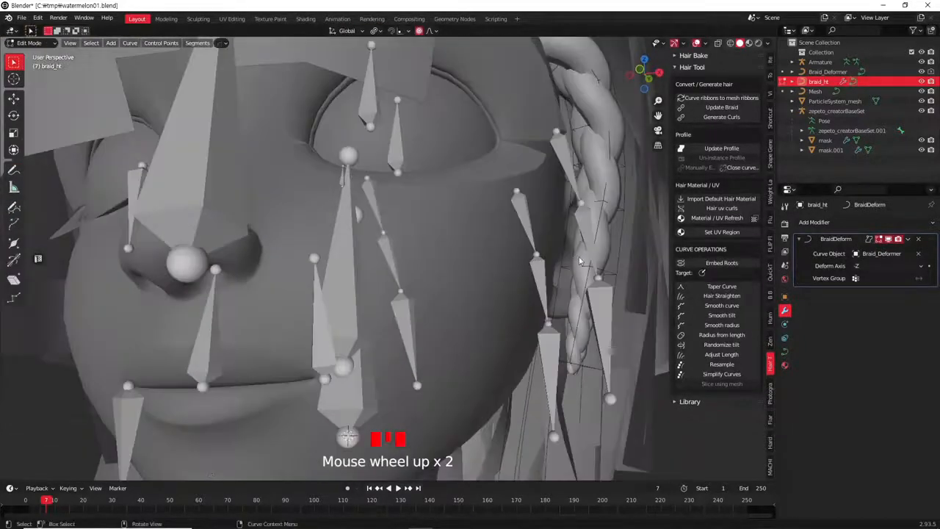
{"action": "key", "text": "Tab"}
Move the second-lowest control point of the Braid_Deformer curve slightly with proportional editing to reshape the braid
{"action": "left_click", "coordinate": [602, 275]}
{"action": "key", "text": "Tab"}
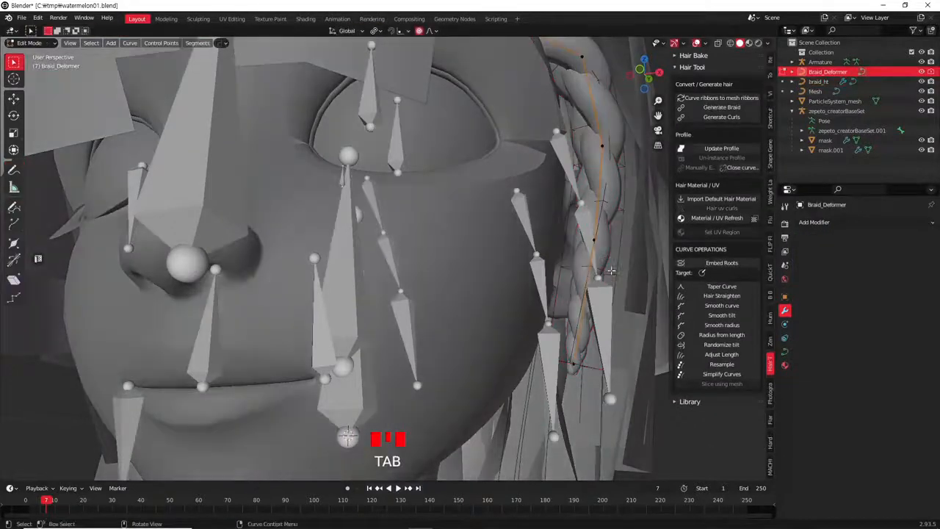
{"action": "left_click", "coordinate": [585, 225]}
{"action": "middle_click_drag", "start_coordinate": [584, 225], "coordinate": [397, 228], "text": "shift"}
{"action": "key", "text": "g"}
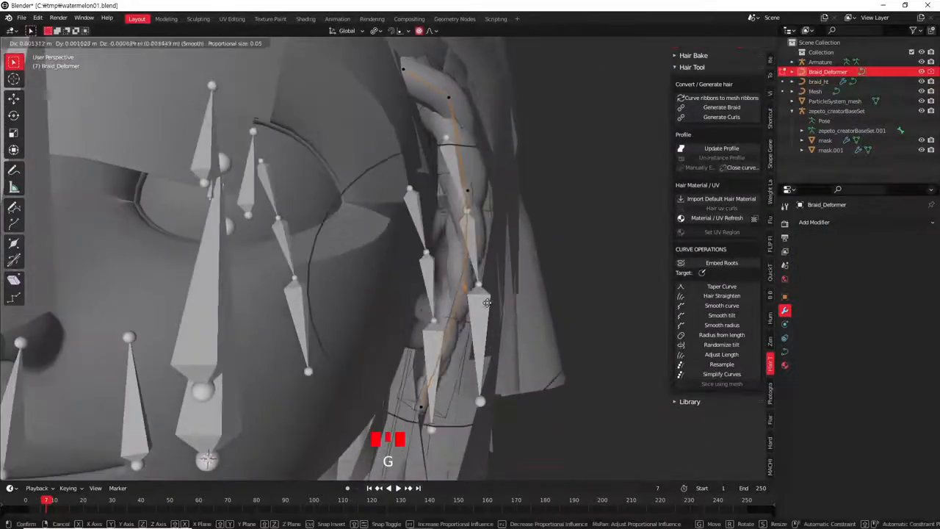
{"action": "left_click", "coordinate": [497, 301]}
{"action": "left_click", "coordinate": [488, 187]}
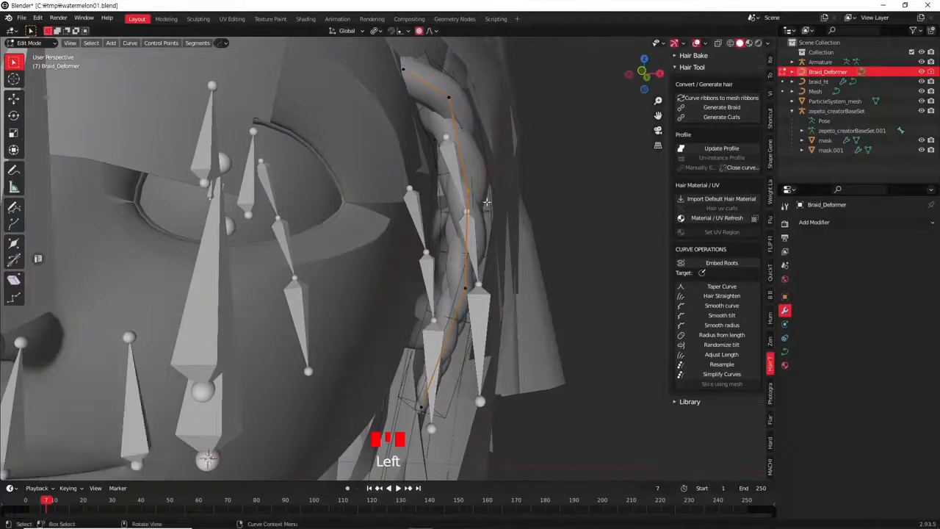
Move the second and third control points from the top of the Braid_Deformer curve outward with proportional editing
{"action": "key", "text": "g"}
{"action": "left_click", "coordinate": [498, 199]}
{"action": "left_click", "coordinate": [450, 104]}
{"action": "key", "text": "g"}
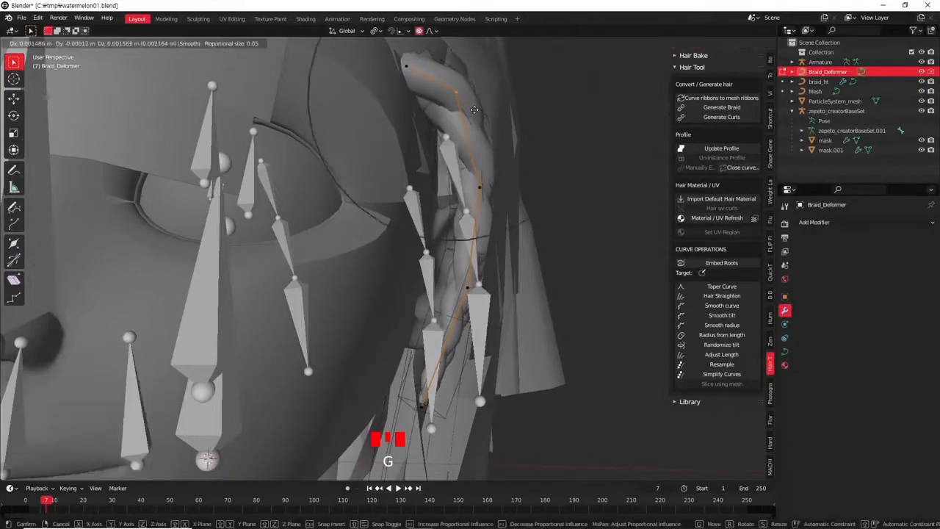
{"action": "left_click", "coordinate": [478, 108]}
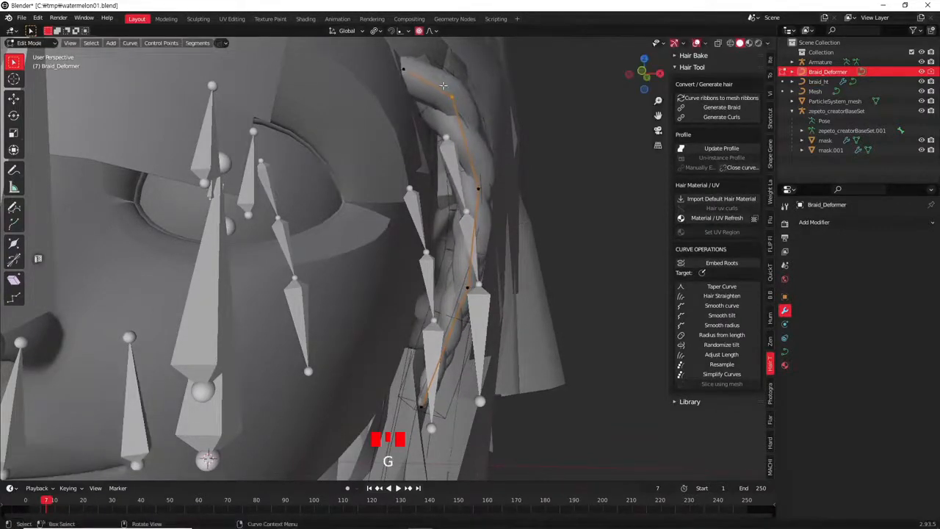
Reposition the second and third control points of the deformer curve individually with proportional editing turned off
{"action": "middle_click_drag", "start_coordinate": [443, 86], "coordinate": [424, 139], "text": "shift"}
{"action": "left_click", "coordinate": [442, 139]}
{"action": "key", "text": "g"}
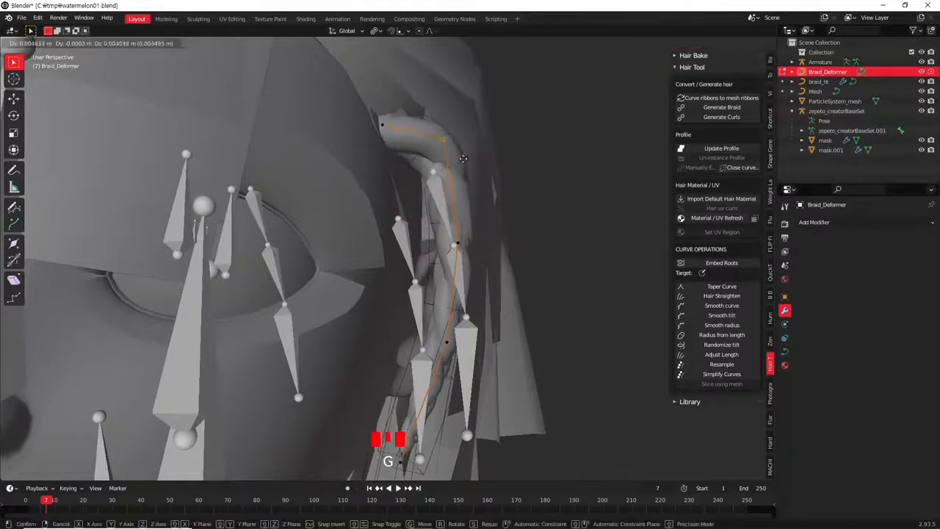
{"action": "left_click", "coordinate": [456, 181]}
{"action": "left_click", "coordinate": [494, 259]}
{"action": "key", "text": "g"}
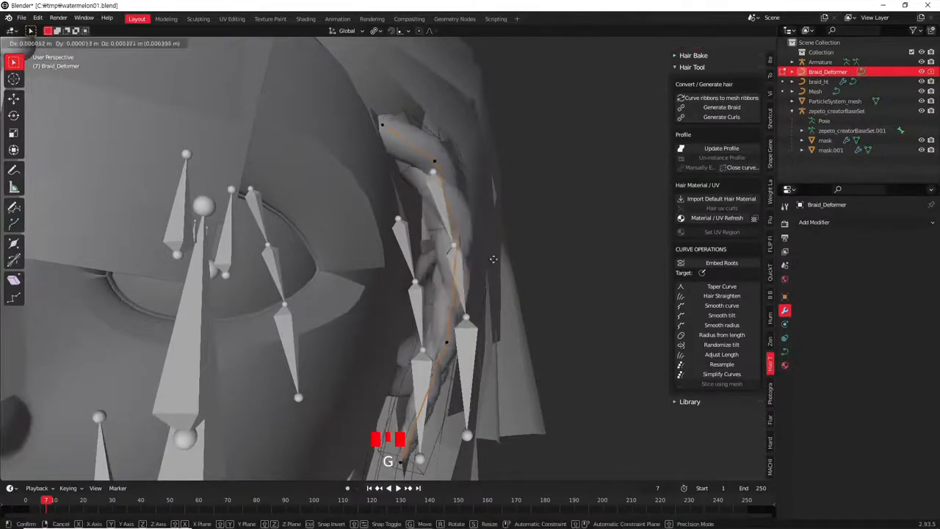
{"action": "left_click", "coordinate": [486, 262]}
Move the fourth and lowest control points of the deformer curve to refine the braid's lower part, and return to object mode
{"action": "middle_click_drag", "start_coordinate": [455, 326], "coordinate": [474, 254], "text": "shift"}
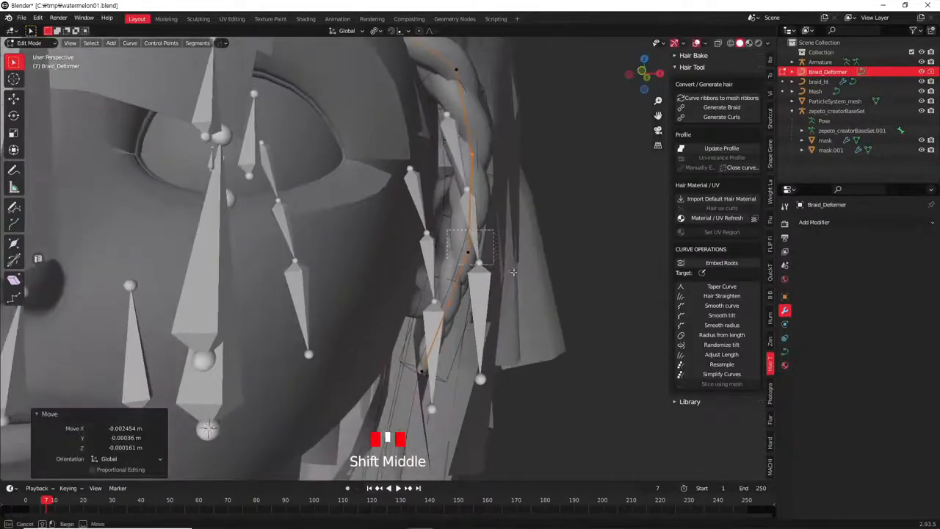
{"action": "key", "text": "g"}
{"action": "left_click", "coordinate": [457, 251]}
{"action": "left_click", "coordinate": [490, 406]}
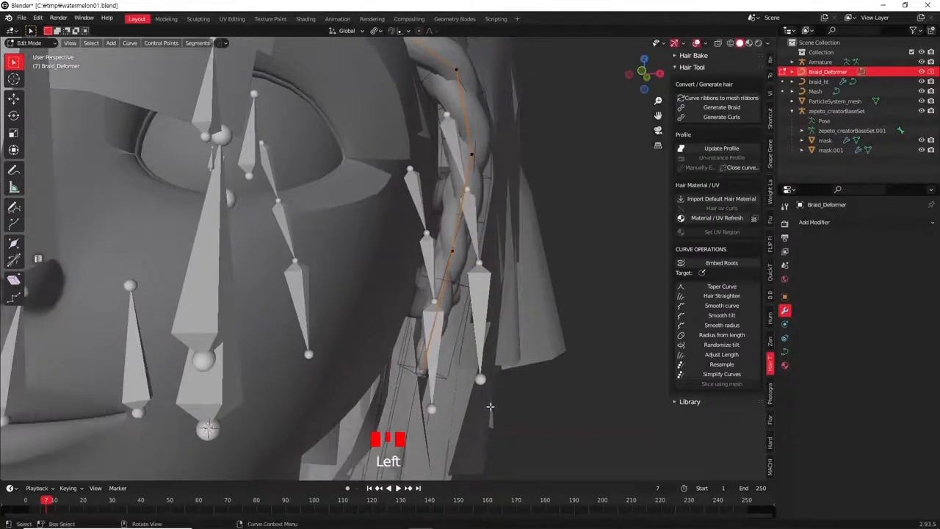
{"action": "key", "text": "g"}
{"action": "left_click", "coordinate": [502, 411]}
{"action": "key", "text": "Tab"}
Select the braid_ht object and examine the reshaped braid from several angles
{"action": "middle_click_drag", "start_coordinate": [479, 293], "coordinate": [420, 292]}
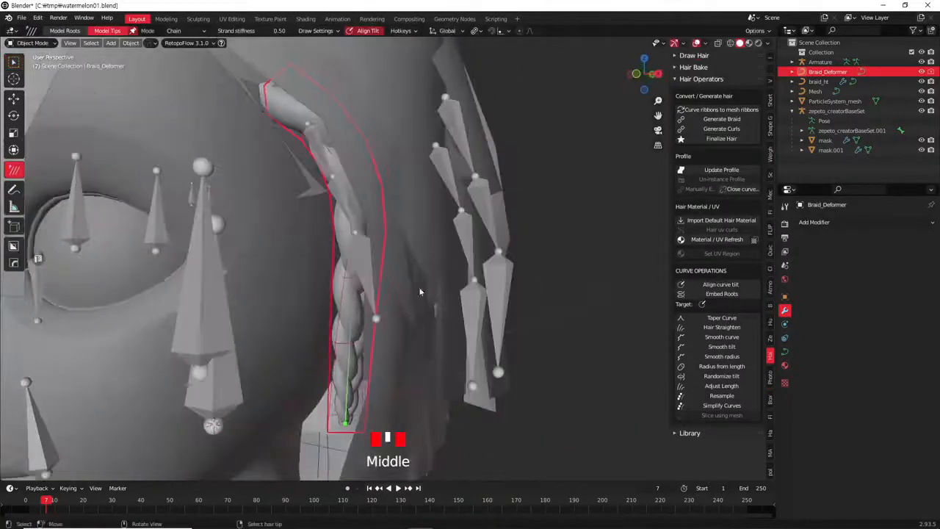
{"action": "left_click", "coordinate": [344, 287]}
{"action": "key", "text": "Tab"}
{"action": "key", "text": "Tab"}
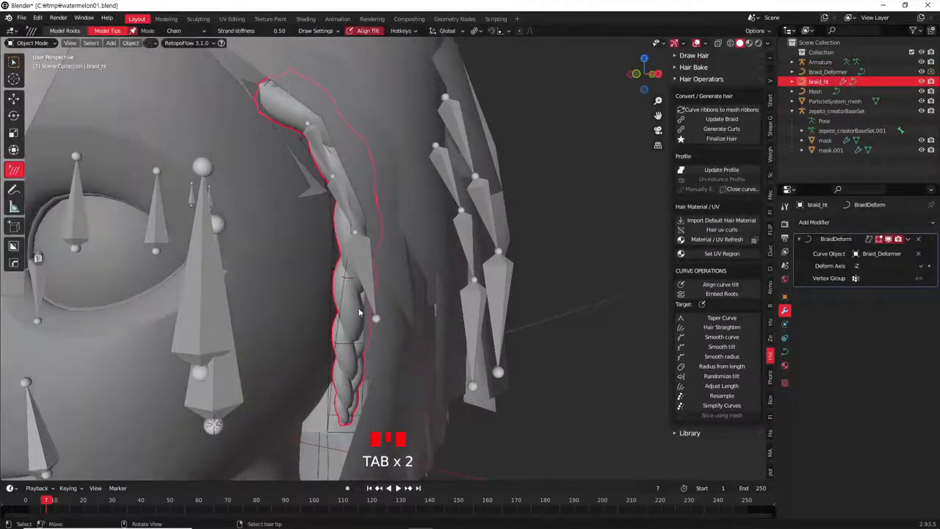
{"action": "left_click", "coordinate": [359, 334]}
{"action": "left_click", "coordinate": [347, 385]}
{"action": "middle_click_drag", "start_coordinate": [379, 355], "coordinate": [420, 290]}
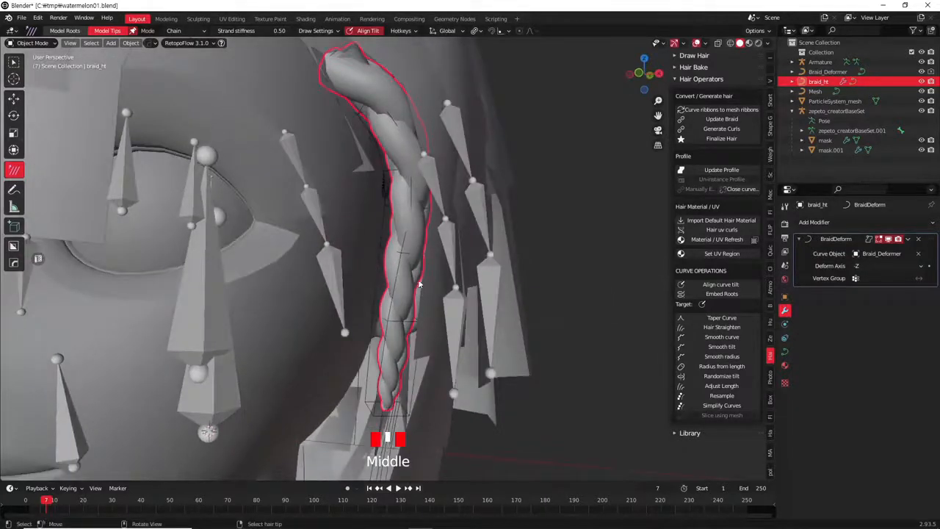
Duplicate all control points of the Braid_Deformer curve in place in edit mode
{"action": "left_click", "coordinate": [402, 249]}
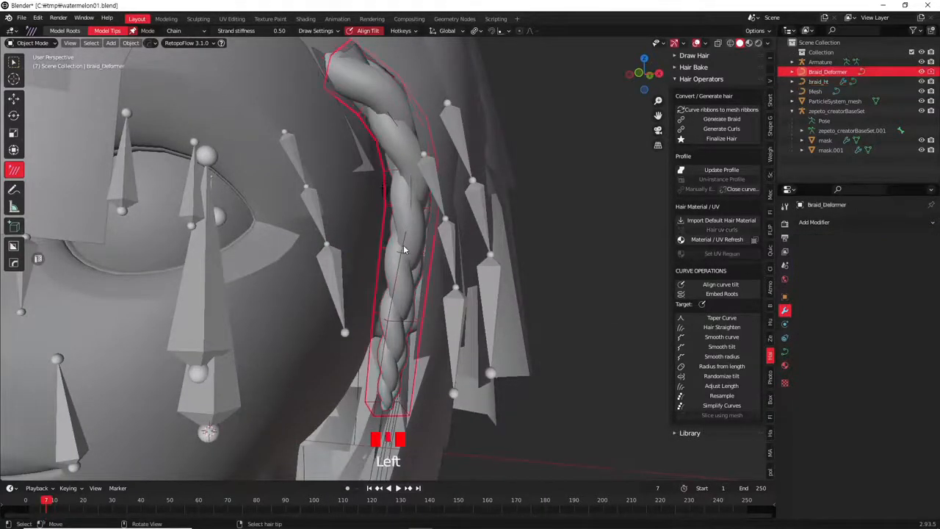
{"action": "key", "text": "Tab"}
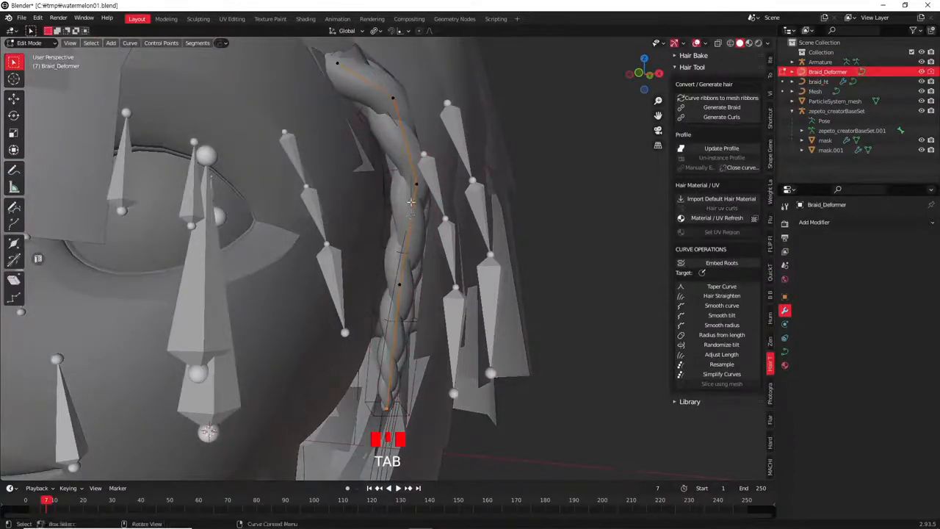
{"action": "key", "text": "a"}
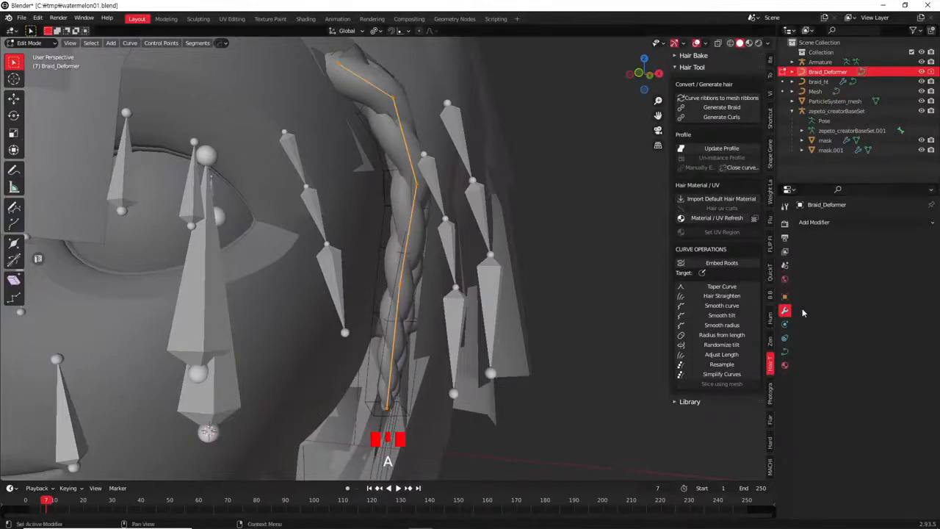
{"action": "key", "text": "shift+d"}
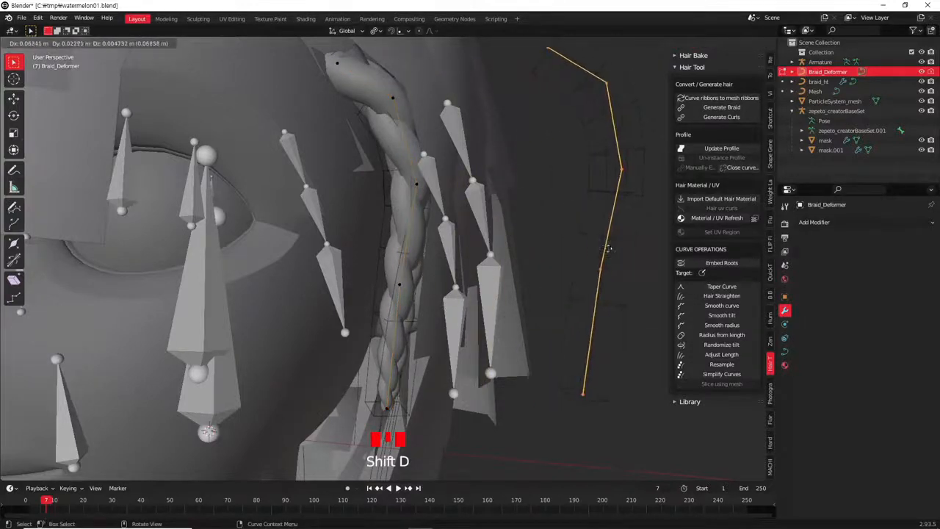
{"action": "right_click", "coordinate": [508, 246]}
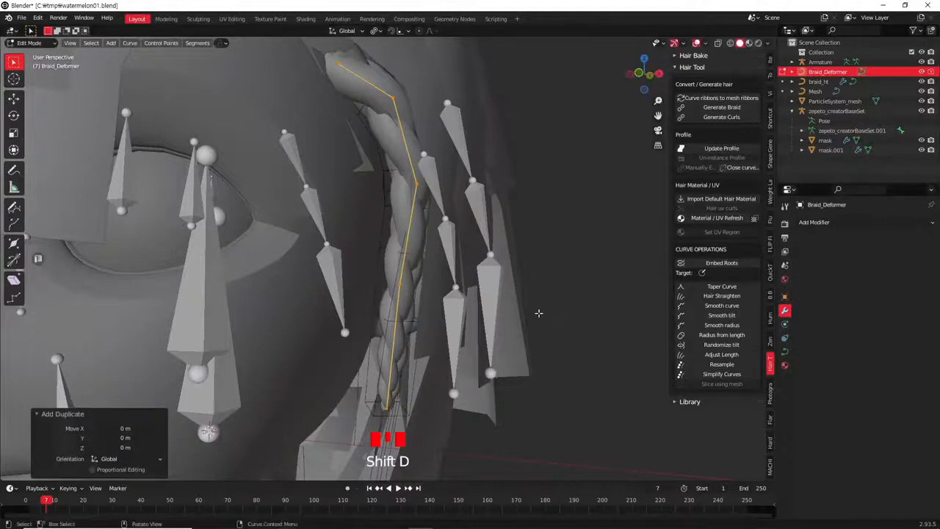
{"action": "scroll", "coordinate": [519, 316], "scroll_direction": "down", "scroll_amount": 2}
Isolate the Braid_Deformer curve in object mode and try pulling the duplicated strand's tip away from the original
{"action": "key", "text": "slash"}
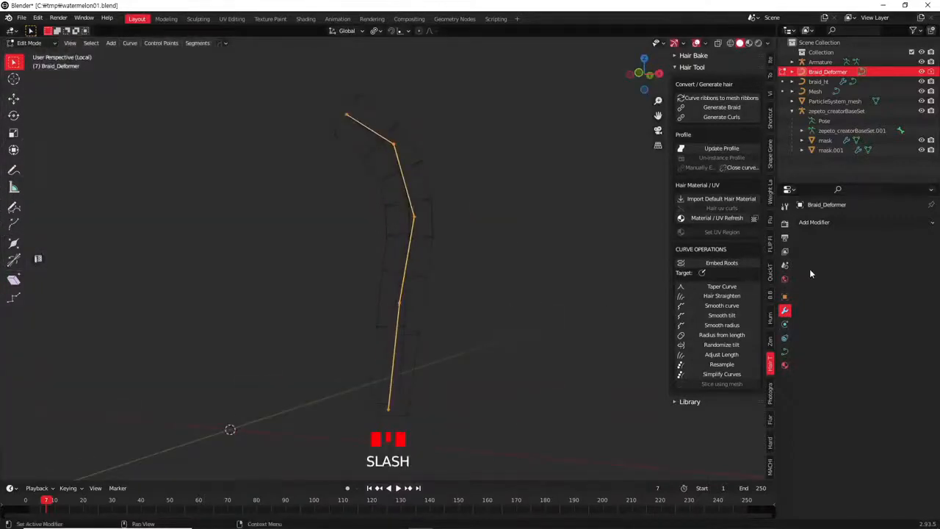
{"action": "key", "text": "Tab"}
{"action": "double_click", "coordinate": [430, 247]}
{"action": "middle_click_drag", "start_coordinate": [431, 248], "coordinate": [463, 434]}
{"action": "left_click_drag", "start_coordinate": [462, 435], "coordinate": [444, 384]}
{"action": "key", "text": "ctrl+z"}
{"action": "left_click", "coordinate": [389, 404]}
{"action": "left_click", "coordinate": [387, 424]}
{"action": "key", "text": "g"}
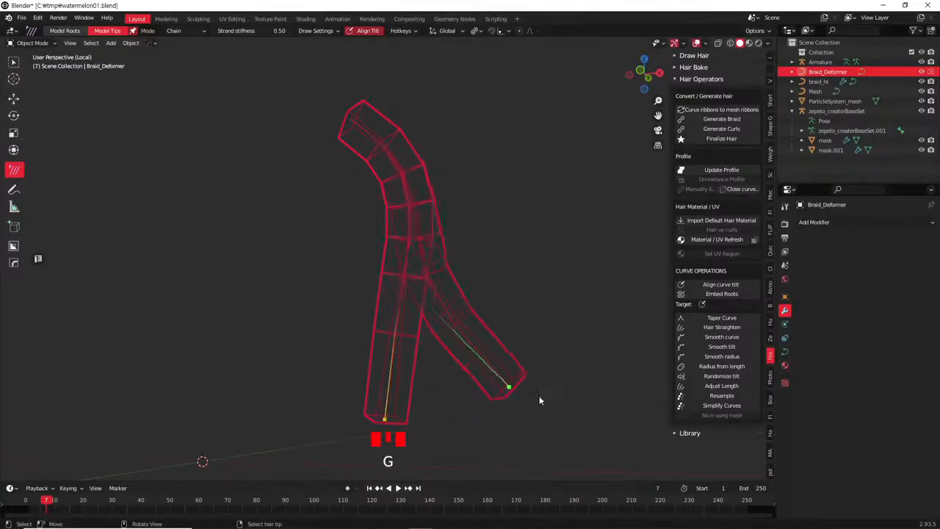
{"action": "left_click", "coordinate": [606, 367]}
Undo the strand tip changes and go back to the curve's edit mode in the full scene
{"action": "key", "text": "ctrl+z"}
{"action": "key", "text": "ctrl+z"}
{"action": "key", "text": "ctrl+z"}
{"action": "key", "text": "ctrl+z"}
{"action": "key", "text": "ctrl+z"}
{"action": "key", "text": "ctrl+z"}
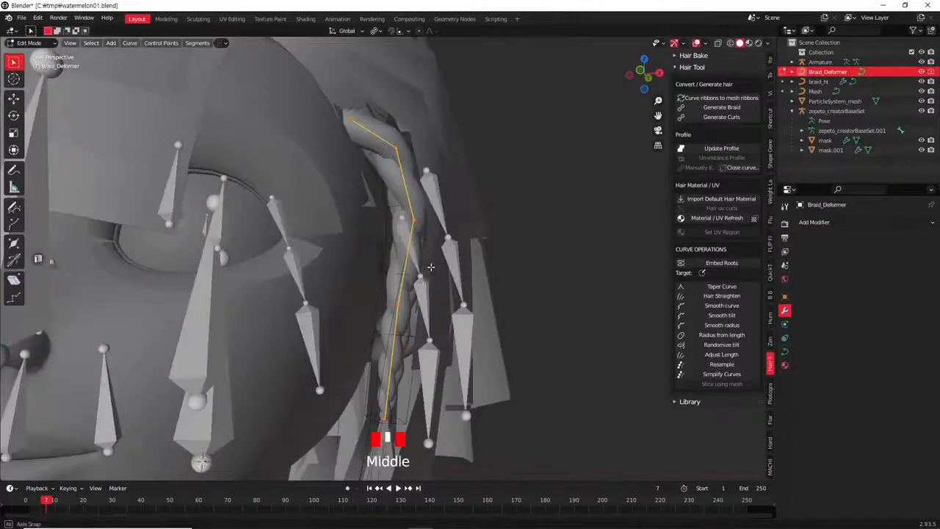
Leave curve editing and examine the braid and surrounding hair cards around the head
{"action": "key", "text": "Tab"}
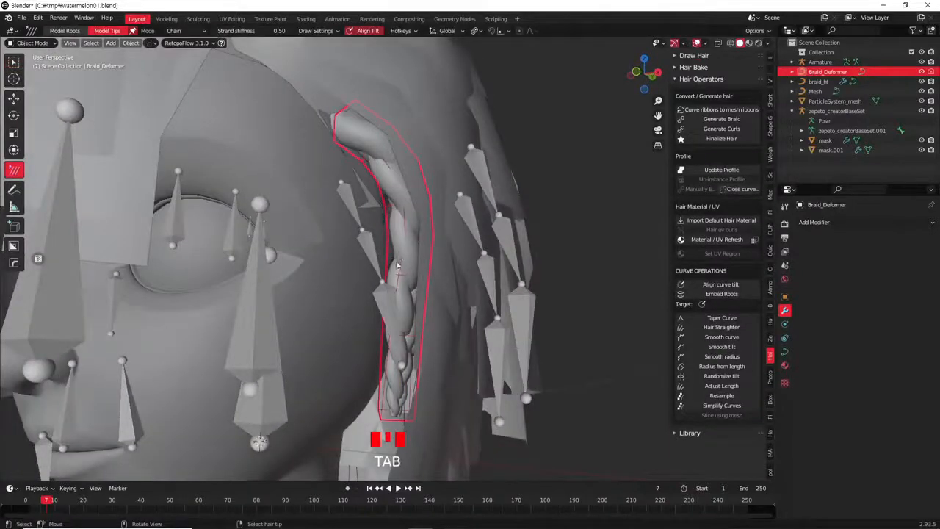
{"action": "scroll", "coordinate": [429, 329], "scroll_direction": "down", "scroll_amount": 4}
{"action": "middle_click_drag", "start_coordinate": [469, 328], "coordinate": [388, 293]}
{"action": "scroll", "coordinate": [451, 310], "scroll_direction": "down", "scroll_amount": 2}
{"action": "scroll", "coordinate": [572, 326], "scroll_direction": "up", "scroll_amount": 4}
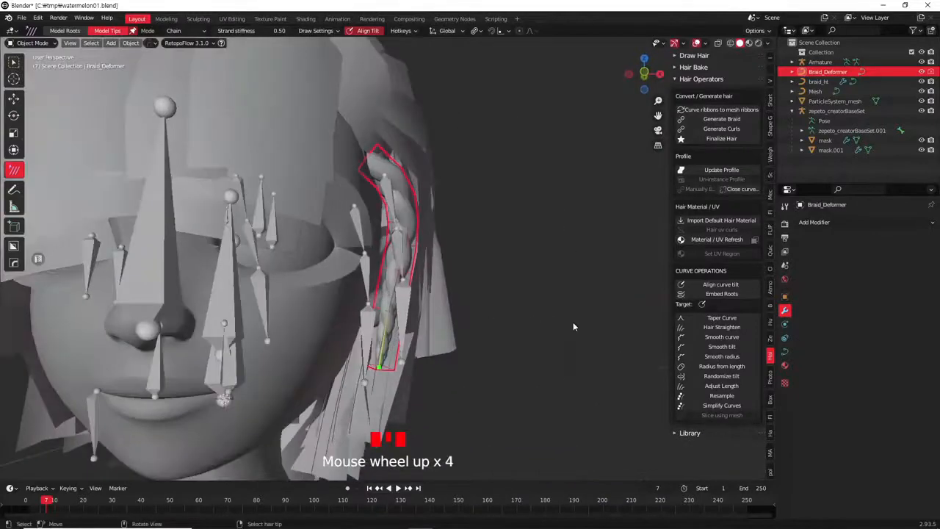
{"action": "left_click", "coordinate": [574, 324]}
{"action": "left_click", "coordinate": [404, 262]}
{"action": "key", "text": "g"}
{"action": "middle_click_drag", "start_coordinate": [555, 262], "coordinate": [551, 281]}
{"action": "scroll", "coordinate": [482, 259], "scroll_direction": "down", "scroll_amount": 3}
Select an edge strip on a side hair card of ParticleSystem_mesh, duplicate it in place, and separate it by selection
{"action": "left_click", "coordinate": [462, 214]}
{"action": "key", "text": "Tab"}
{"action": "left_click", "coordinate": [461, 253], "text": "alt"}
{"action": "scroll", "coordinate": [466, 261], "scroll_direction": "up", "scroll_amount": 4}
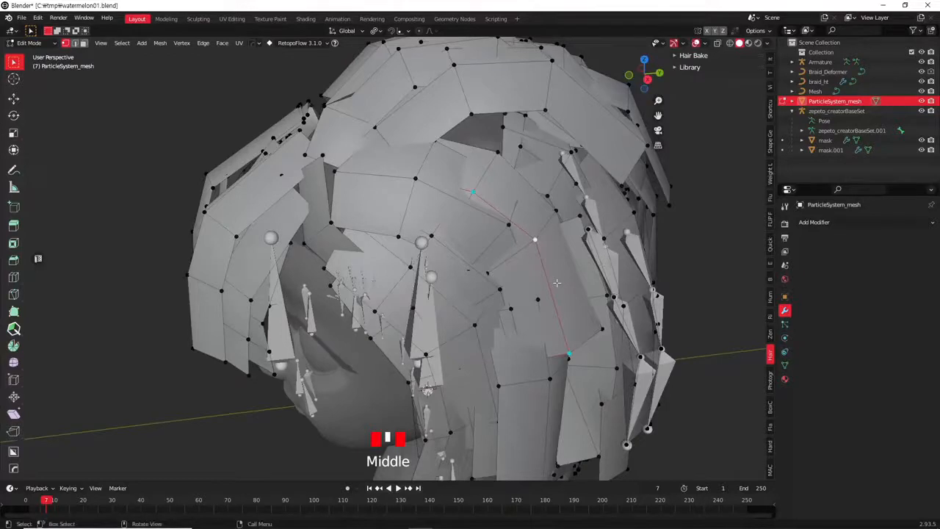
{"action": "key", "text": "shift+d"}
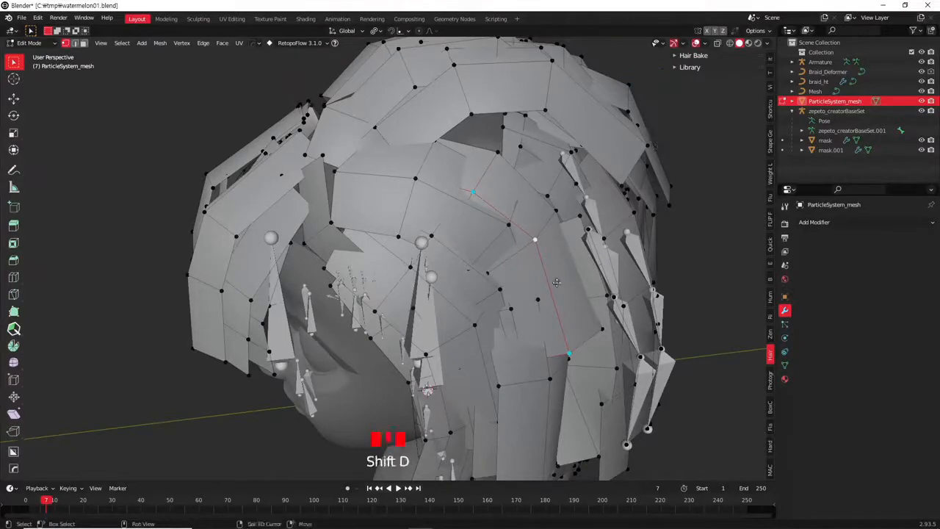
{"action": "right_click", "coordinate": [721, 156]}
{"action": "key", "text": "p"}
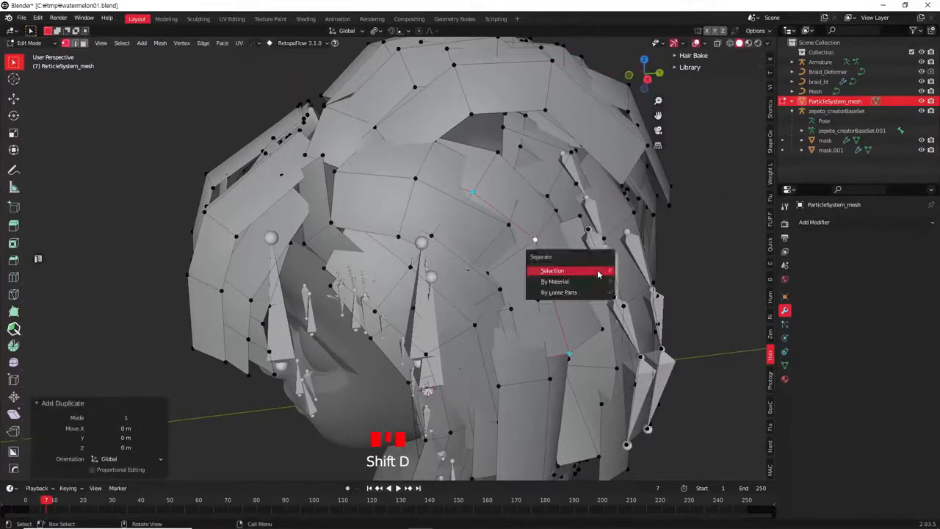
{"action": "left_click", "coordinate": [588, 272]}
{"action": "key", "text": "Tab"}
Select the separated edge strand ParticleSystem_mesh.001 on the head's side
{"action": "left_click", "coordinate": [524, 234]}
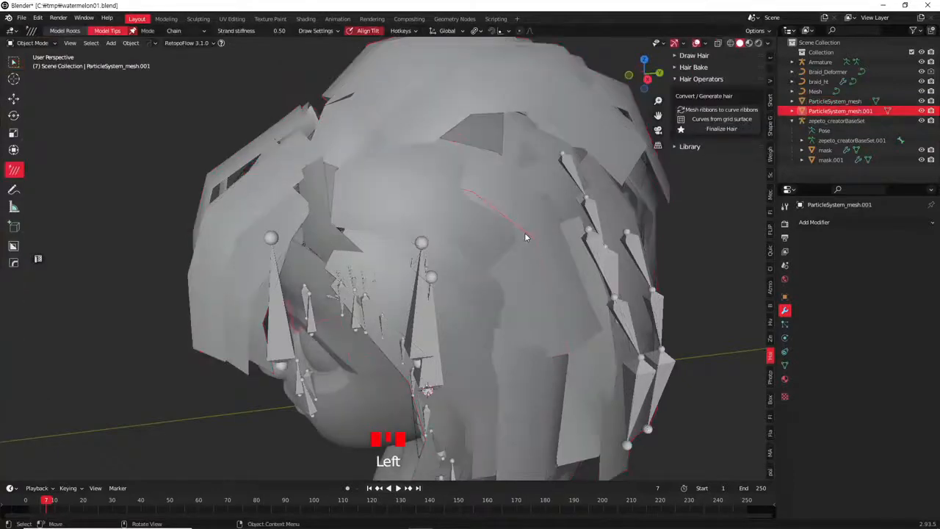
{"action": "left_click", "coordinate": [525, 235]}
{"action": "left_click", "coordinate": [506, 217]}
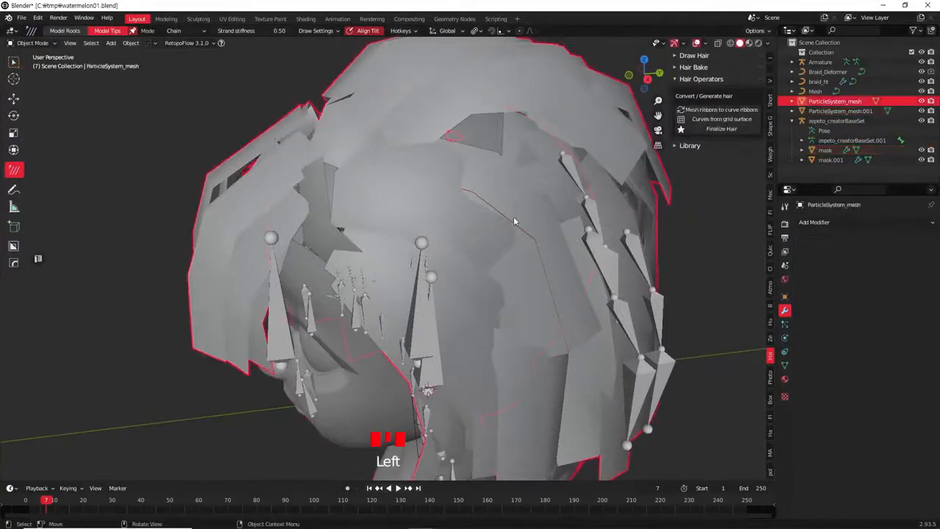
{"action": "left_click", "coordinate": [514, 226]}
Try moving the separated edge strand away from the head to check its shape
{"action": "middle_click_drag", "start_coordinate": [515, 226], "coordinate": [565, 234]}
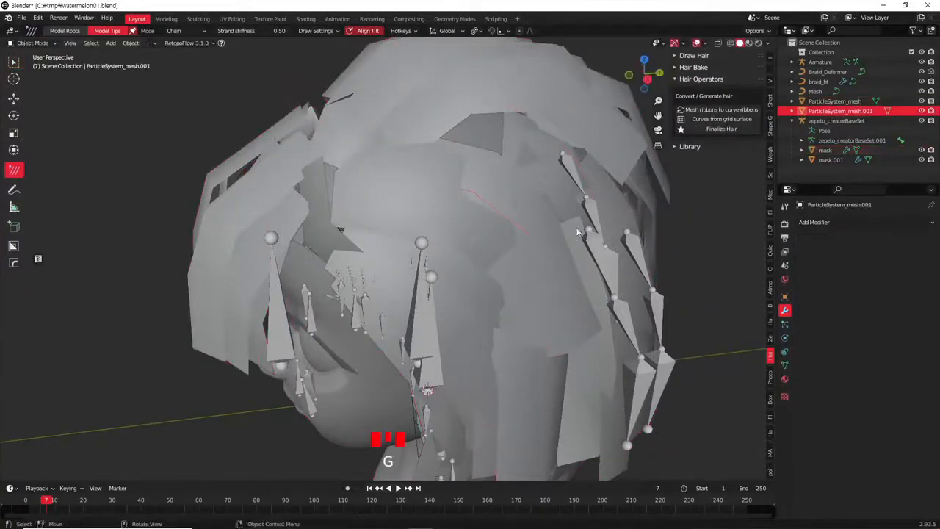
{"action": "scroll", "coordinate": [613, 221], "scroll_direction": "down", "scroll_amount": 2}
{"action": "scroll", "coordinate": [613, 221], "scroll_direction": "up", "scroll_amount": 2}
{"action": "key", "text": "g"}
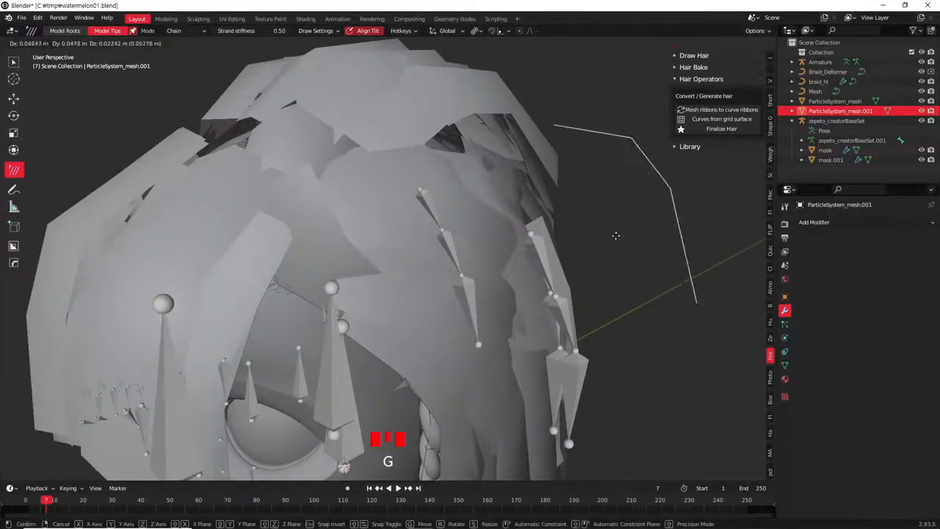
{"action": "middle_click_drag", "start_coordinate": [629, 245], "coordinate": [708, 239]}
Add a Skin modifier to the separated edge strand
{"action": "left_click", "coordinate": [823, 222]}
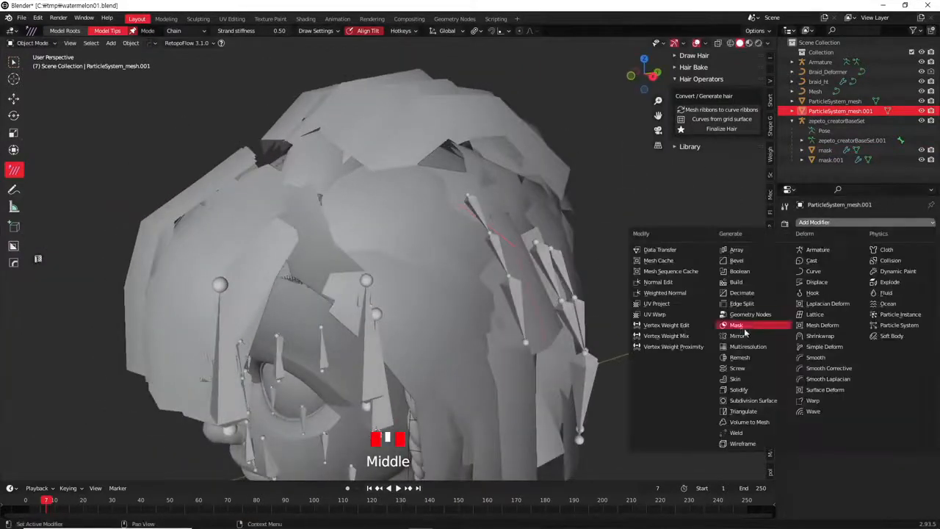
{"action": "left_click", "coordinate": [749, 382]}
{"action": "scroll", "coordinate": [553, 257], "scroll_direction": "down", "scroll_amount": 3}
{"action": "middle_click_drag", "start_coordinate": [554, 257], "coordinate": [544, 290]}
Isolate the strand in edit mode and mark its upper end vertex as the Skin modifier's root
{"action": "key", "text": "Tab"}
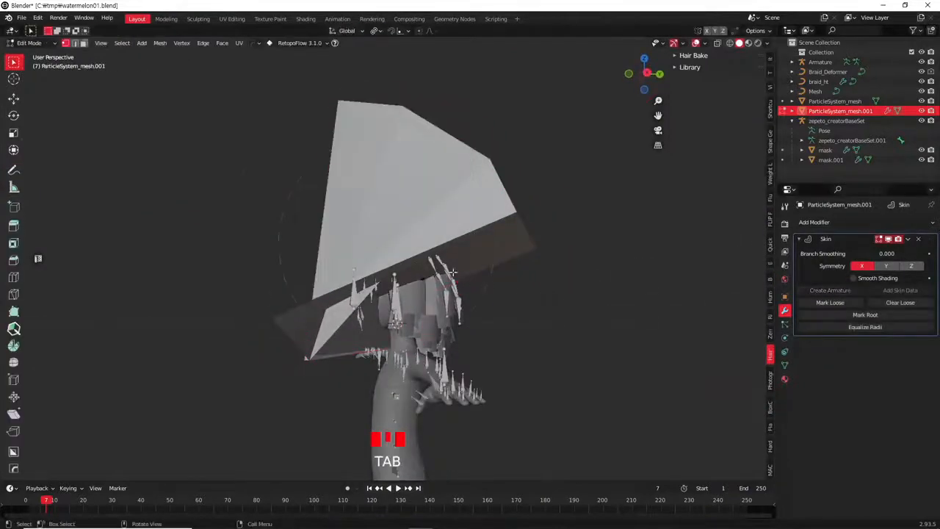
{"action": "middle_click_drag", "start_coordinate": [453, 272], "coordinate": [465, 276]}
{"action": "scroll", "coordinate": [465, 276], "scroll_direction": "up", "scroll_amount": 8}
{"action": "middle_click_drag", "start_coordinate": [442, 144], "coordinate": [462, 196]}
{"action": "scroll", "coordinate": [461, 196], "scroll_direction": "up", "scroll_amount": 1}
{"action": "key", "text": "KP_Divide"}
{"action": "scroll", "coordinate": [405, 249], "scroll_direction": "up", "scroll_amount": 3}
{"action": "middle_click_drag", "start_coordinate": [405, 249], "coordinate": [235, 245]}
{"action": "left_click", "coordinate": [229, 283]}
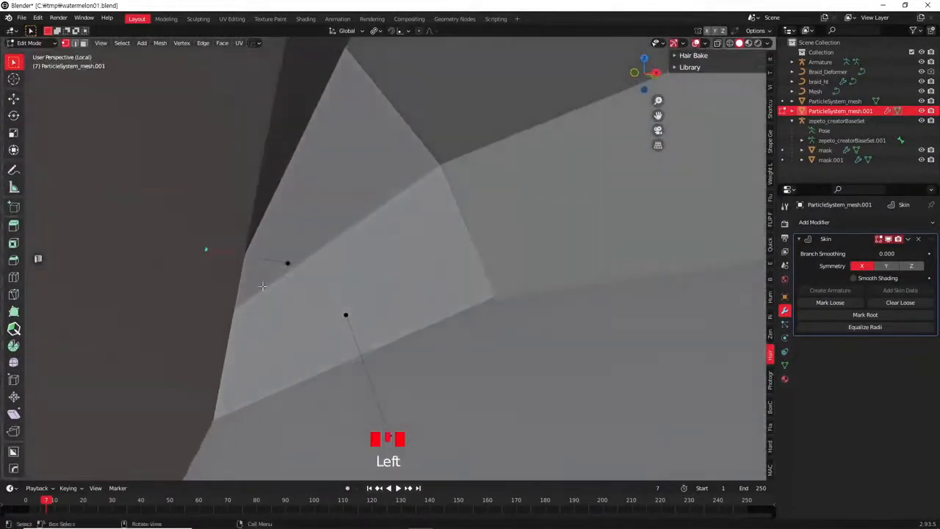
{"action": "left_click", "coordinate": [860, 314]}
{"action": "middle_click_drag", "start_coordinate": [332, 262], "coordinate": [825, 272]}
Return to object mode and create an armature from the strand's Skin modifier
{"action": "key", "text": "Tab"}
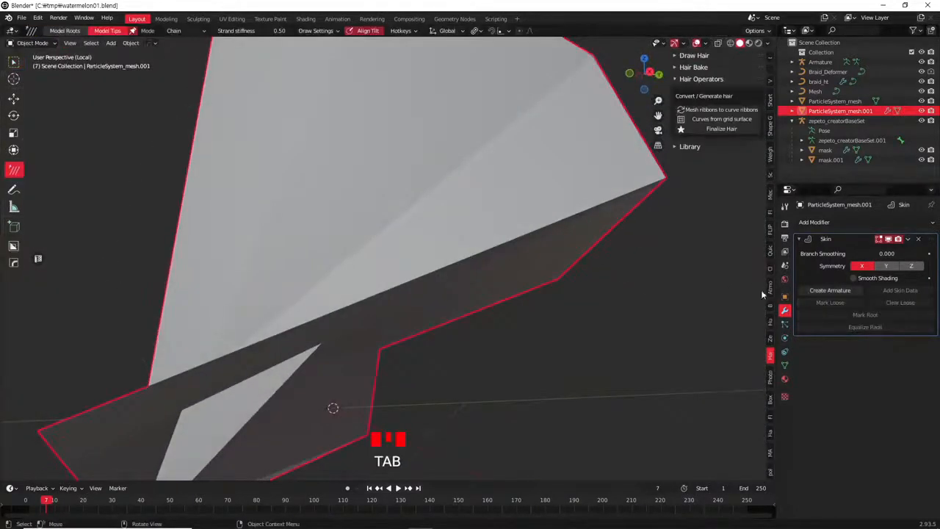
{"action": "left_click", "coordinate": [821, 291]}
{"action": "scroll", "coordinate": [446, 301], "scroll_direction": "up", "scroll_amount": 3}
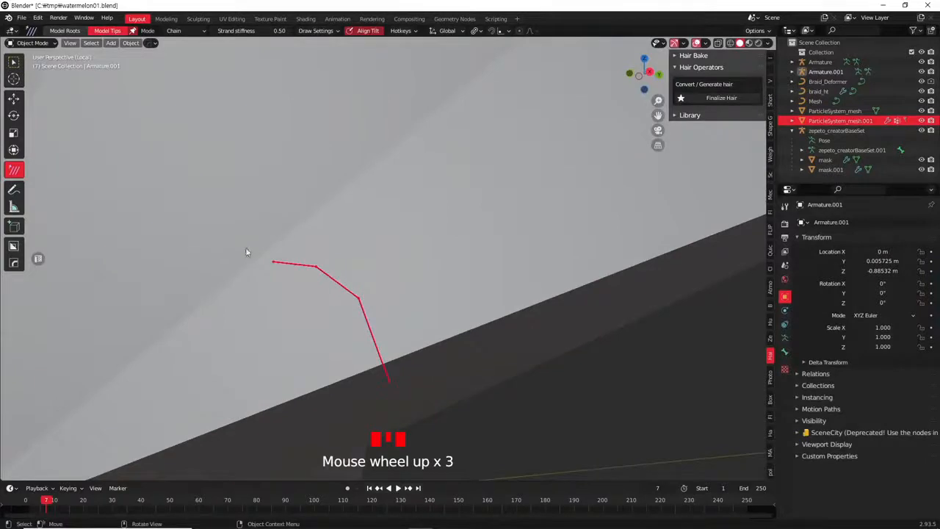
Delete the skinned strand mesh and select the armature Armature.001
{"action": "left_click", "coordinate": [458, 299]}
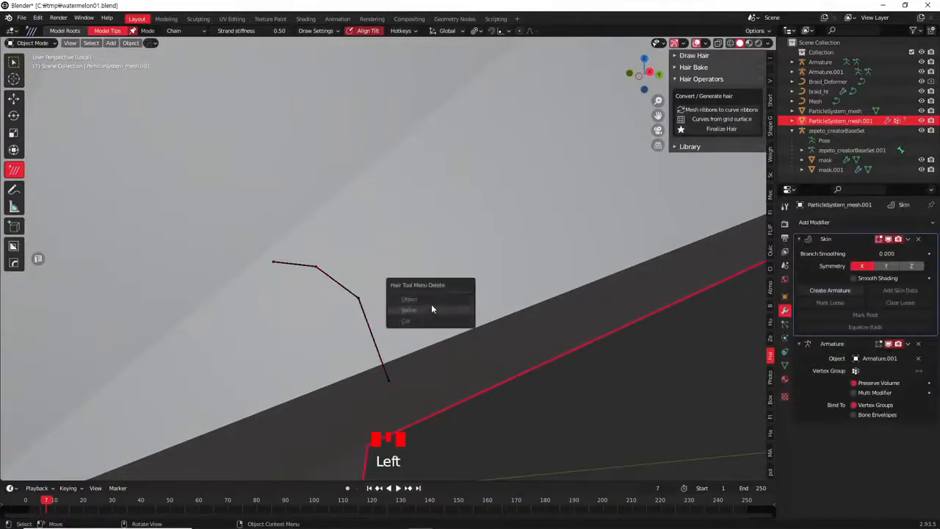
{"action": "key", "text": "Delete"}
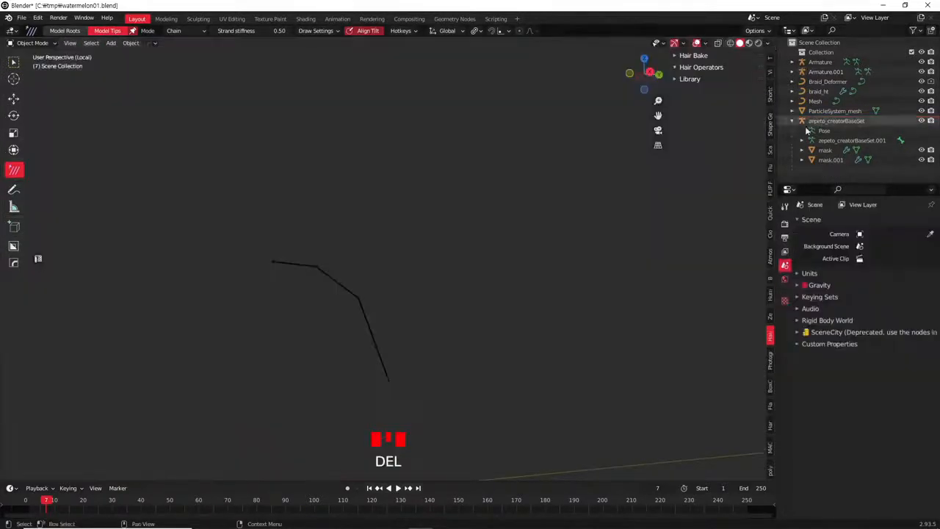
{"action": "left_click", "coordinate": [363, 300]}
Select the armature Armature.001 and set its viewport display to Octahedral
{"action": "left_click", "coordinate": [829, 410]}
{"action": "left_click", "coordinate": [828, 410]}
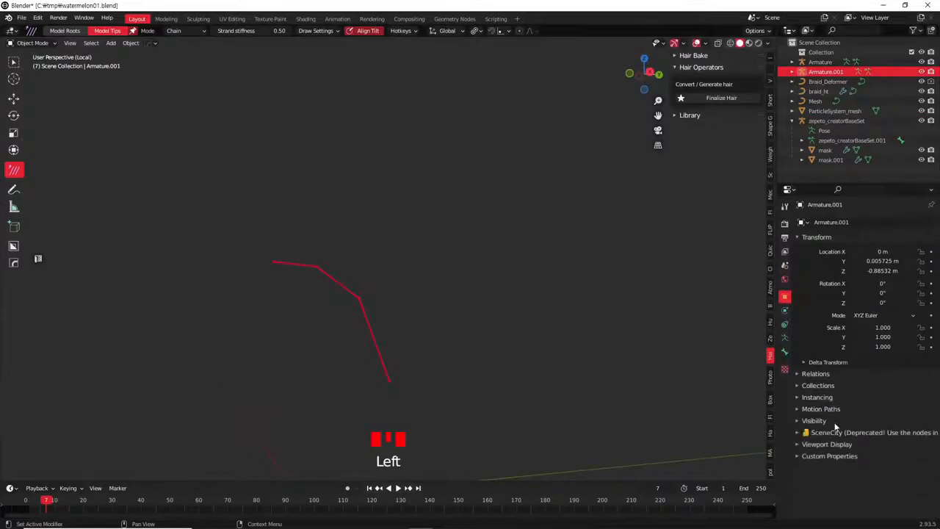
{"action": "left_click", "coordinate": [784, 351]}
{"action": "left_click", "coordinate": [870, 374]}
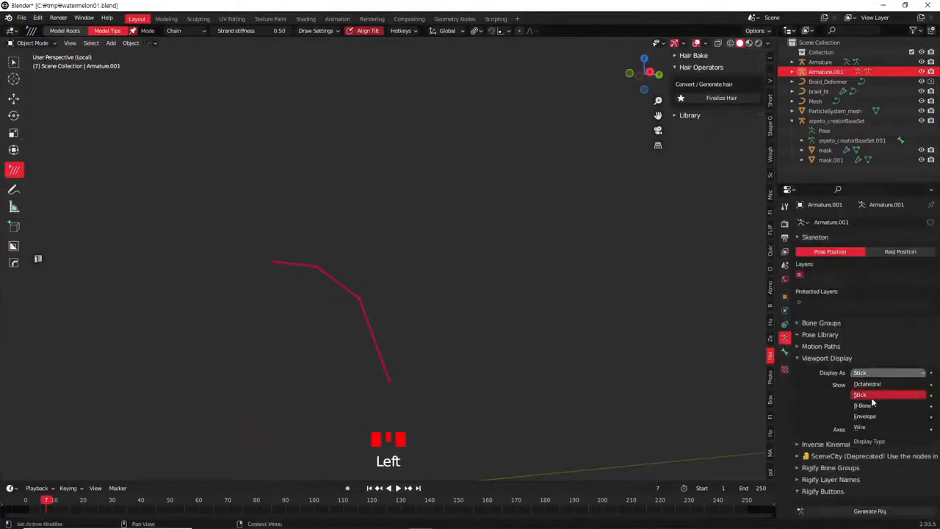
{"action": "left_click", "coordinate": [873, 387]}
{"action": "middle_click_drag", "start_coordinate": [427, 328], "coordinate": [466, 262]}
{"action": "scroll", "coordinate": [486, 270], "scroll_direction": "up", "scroll_amount": 4}
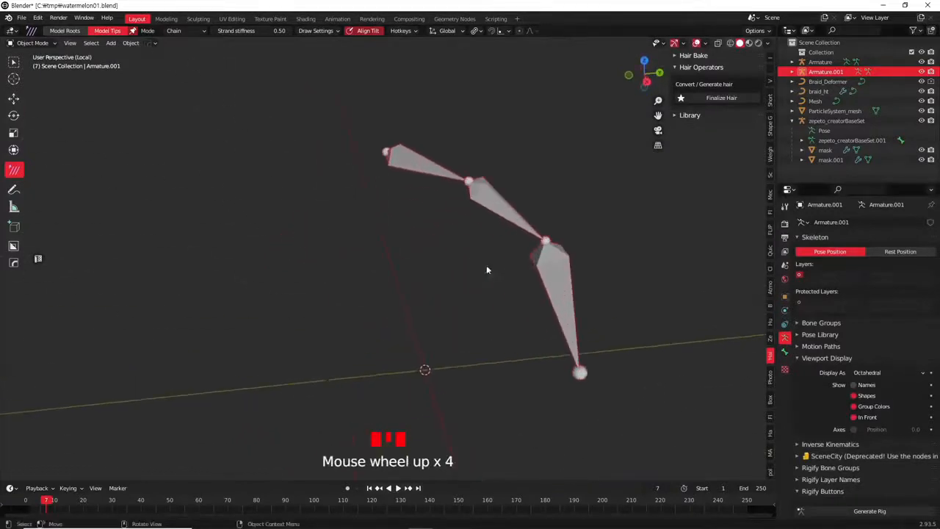
{"action": "left_click", "coordinate": [561, 269]}
{"action": "key", "text": "g"}
{"action": "key", "text": "Tab"}
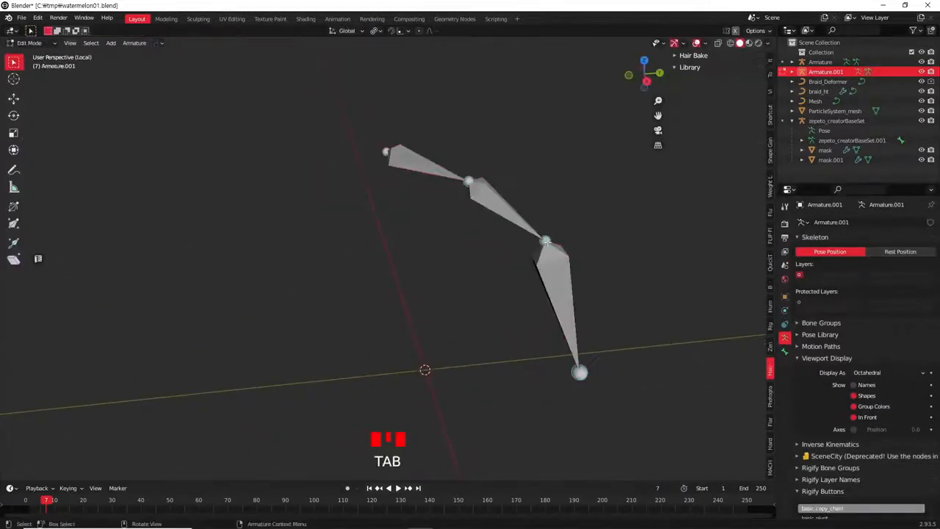
{"action": "key", "text": "g"}
{"action": "right_click", "coordinate": [591, 271]}
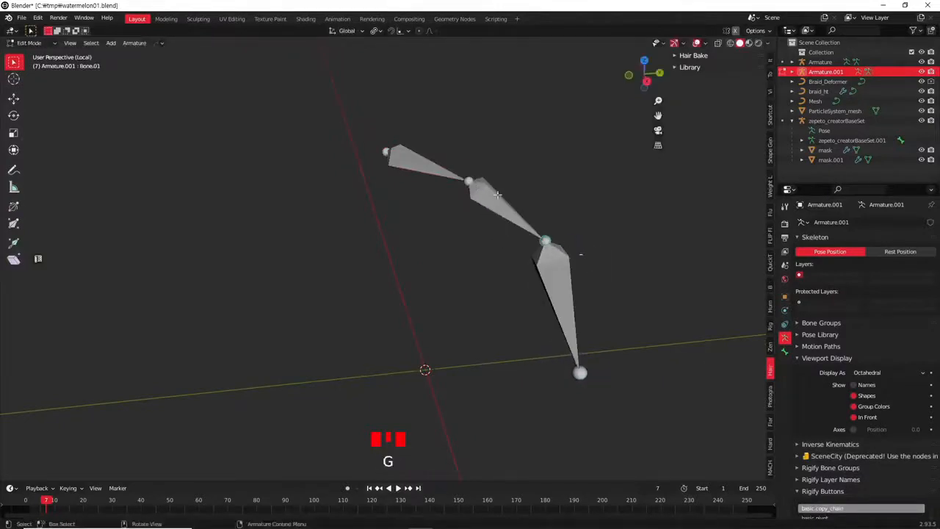
{"action": "left_click", "coordinate": [562, 289]}
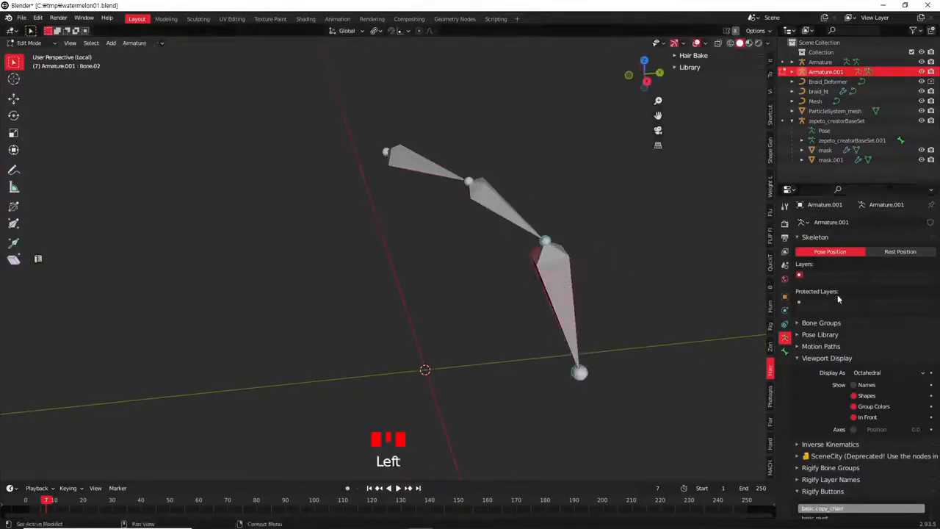
{"action": "scroll", "coordinate": [627, 334], "scroll_direction": "down", "scroll_amount": 4}
{"action": "key", "text": "Tab"}
Leave local view and check the bone chain against the full head of hair from several sides
{"action": "middle_click_drag", "start_coordinate": [607, 307], "coordinate": [517, 157]}
{"action": "key", "text": "KP_Divide"}
{"action": "scroll", "coordinate": [568, 323], "scroll_direction": "down", "scroll_amount": 4}
{"action": "scroll", "coordinate": [505, 326], "scroll_direction": "down", "scroll_amount": 4}
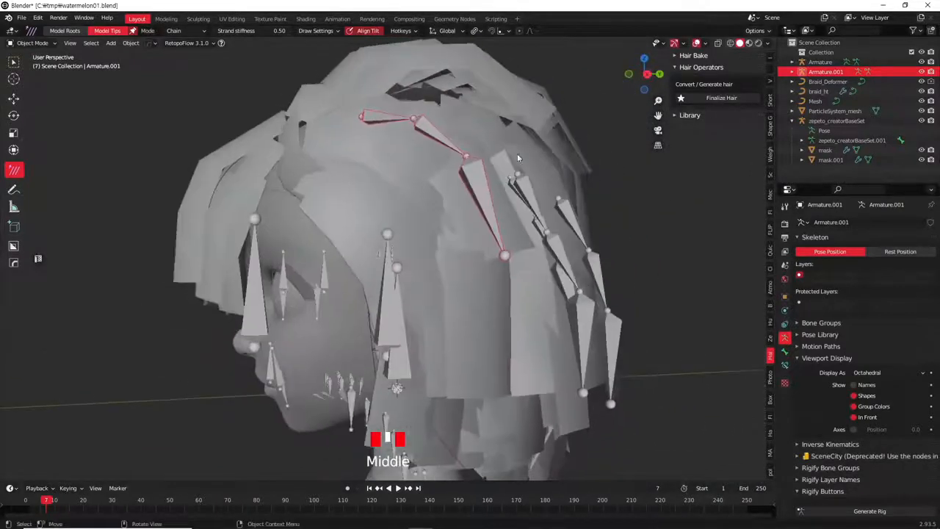
{"action": "middle_click_drag", "start_coordinate": [607, 267], "coordinate": [519, 201]}
{"action": "middle_click_drag", "start_coordinate": [533, 257], "coordinate": [641, 274]}
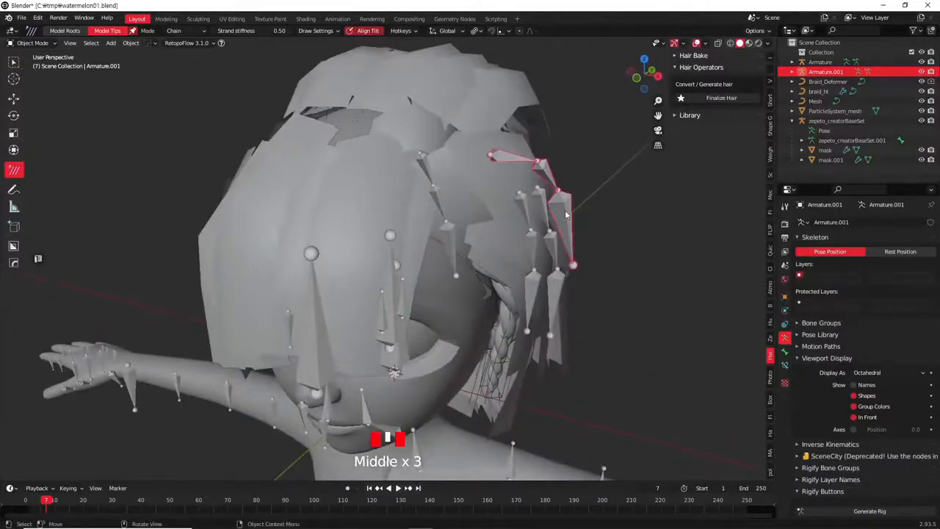
Delete the armature Armature.001 and select the remaining hair armature
{"action": "key", "text": "x"}
{"action": "left_click", "coordinate": [640, 197]}
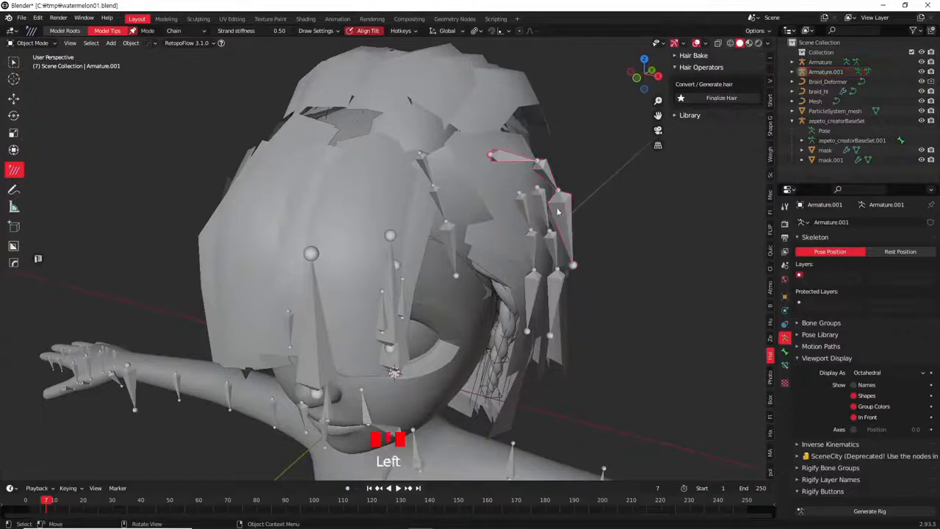
{"action": "left_click", "coordinate": [559, 210]}
{"action": "key", "text": "x"}
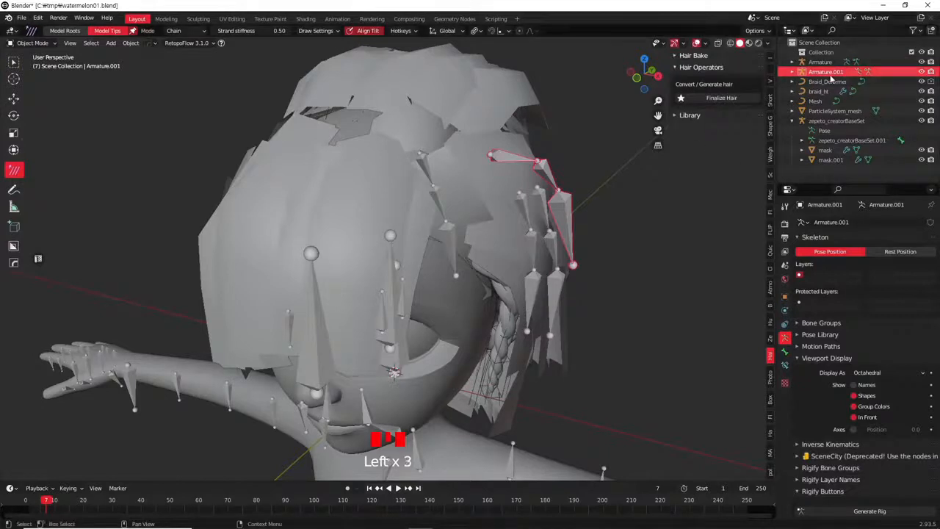
{"action": "key", "text": "Delete"}
{"action": "left_click", "coordinate": [558, 246]}
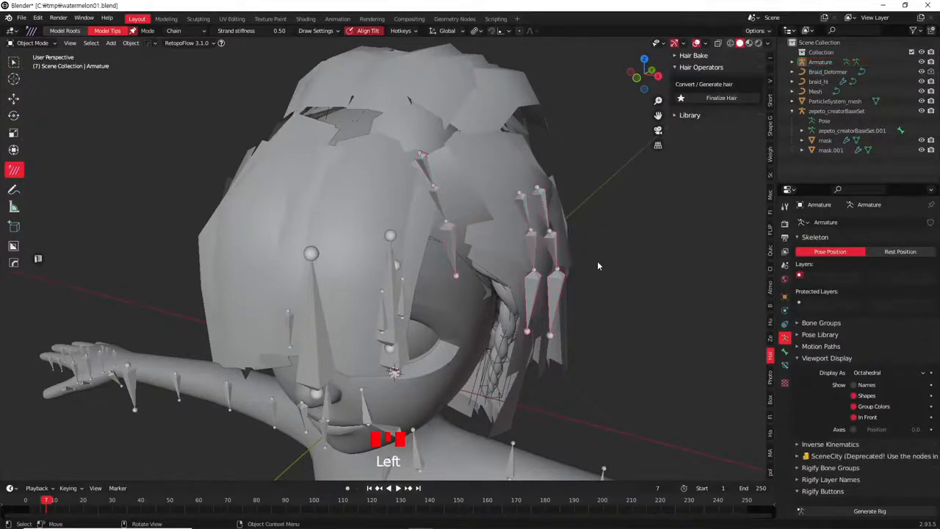
Select the hair mesh ParticleSystem_mesh and examine its card topology in edit mode
{"action": "middle_click_drag", "start_coordinate": [597, 261], "coordinate": [518, 200]}
{"action": "left_click", "coordinate": [518, 200]}
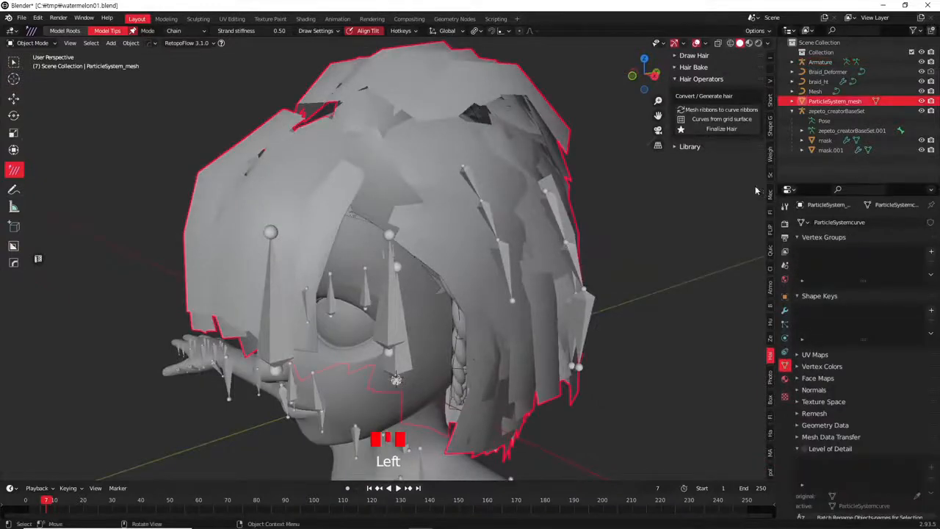
{"action": "middle_click_drag", "start_coordinate": [571, 249], "coordinate": [421, 247]}
{"action": "key", "text": "Tab"}
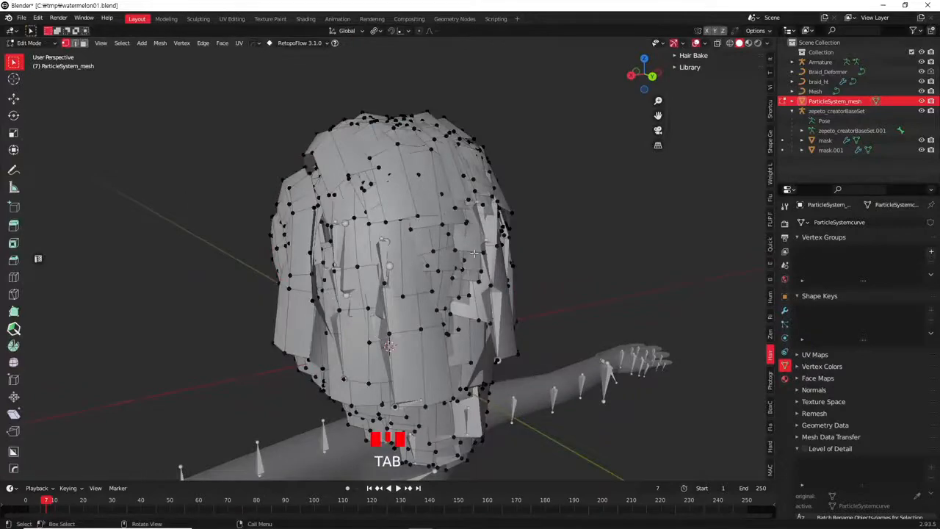
{"action": "scroll", "coordinate": [473, 253], "scroll_direction": "down", "scroll_amount": 2}
{"action": "middle_click_drag", "start_coordinate": [474, 253], "coordinate": [545, 245]}
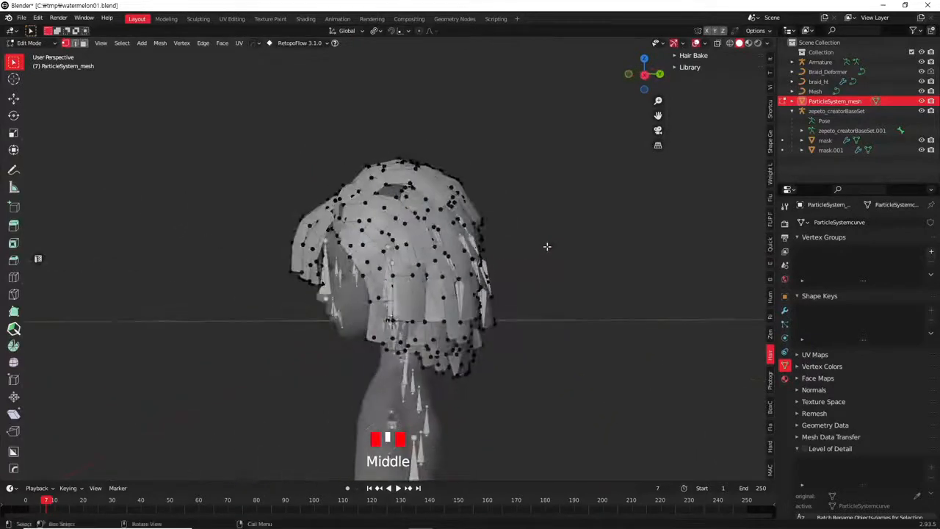
{"action": "key", "text": "Tab"}
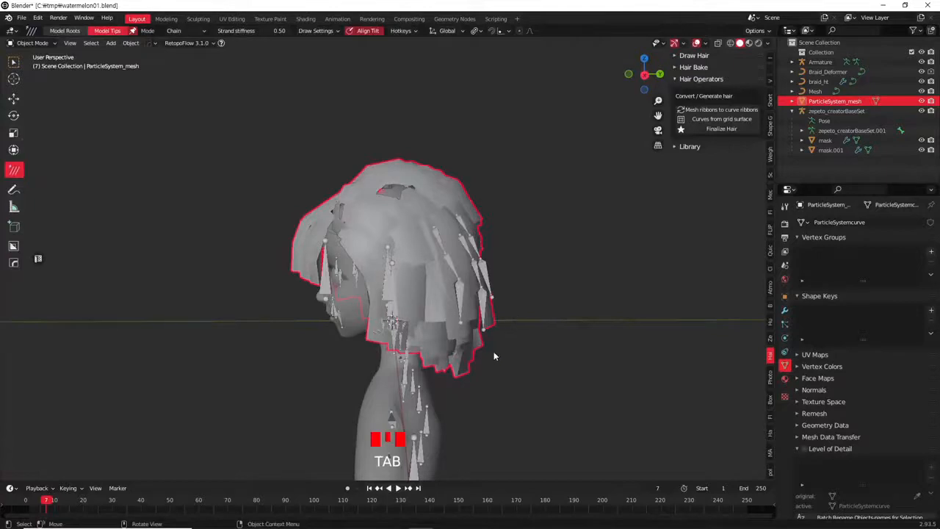
Switch the viewport to rendered shading to show the textured hair
{"action": "middle_click_drag", "start_coordinate": [497, 346], "coordinate": [525, 335]}
{"action": "scroll", "coordinate": [518, 321], "scroll_direction": "up", "scroll_amount": 3}
{"action": "scroll", "coordinate": [514, 327], "scroll_direction": "up", "scroll_amount": 2}
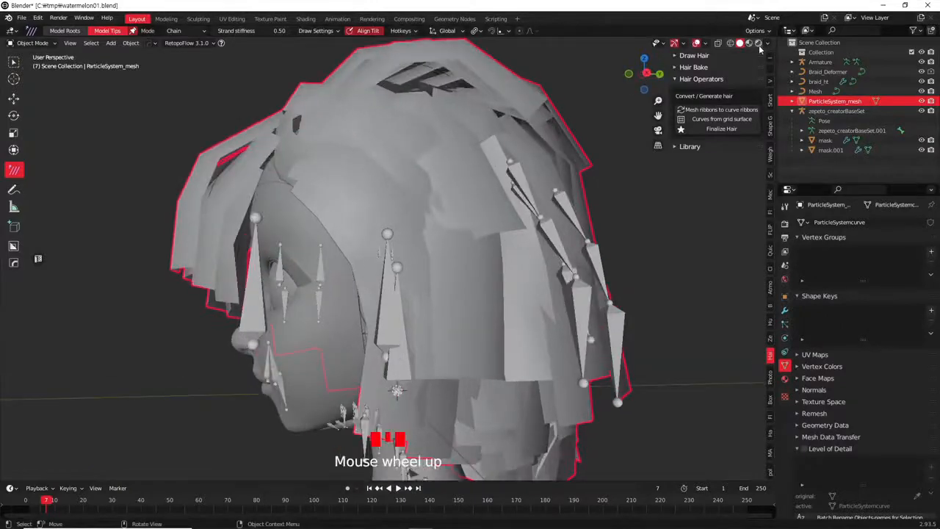
{"action": "left_click", "coordinate": [759, 44]}
{"action": "middle_click_drag", "start_coordinate": [525, 232], "coordinate": [471, 252]}
{"action": "scroll", "coordinate": [518, 235], "scroll_direction": "down", "scroll_amount": 3}
{"action": "scroll", "coordinate": [471, 252], "scroll_direction": "up", "scroll_amount": 2}
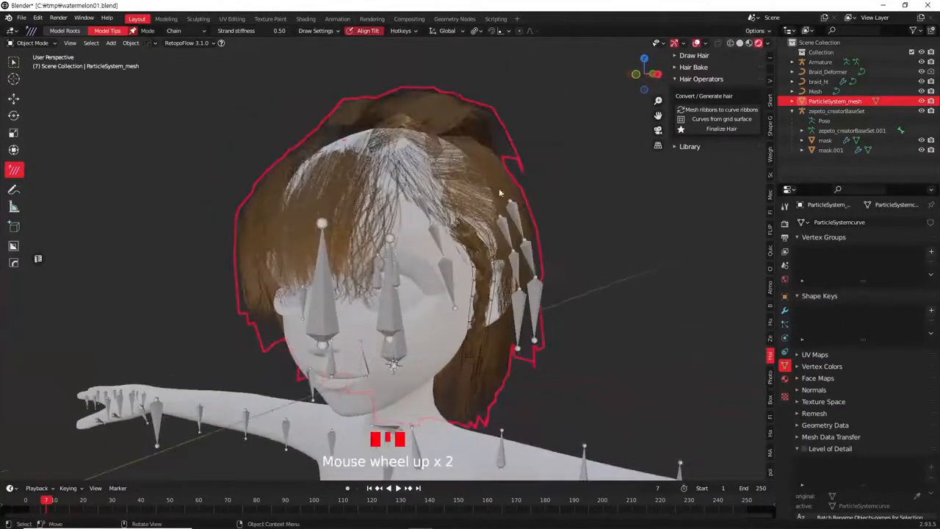
Turn on the Statistics overlay and select the whole hair mesh in edit mode to check its geometry counts
{"action": "left_click", "coordinate": [705, 43]}
{"action": "left_click", "coordinate": [660, 123]}
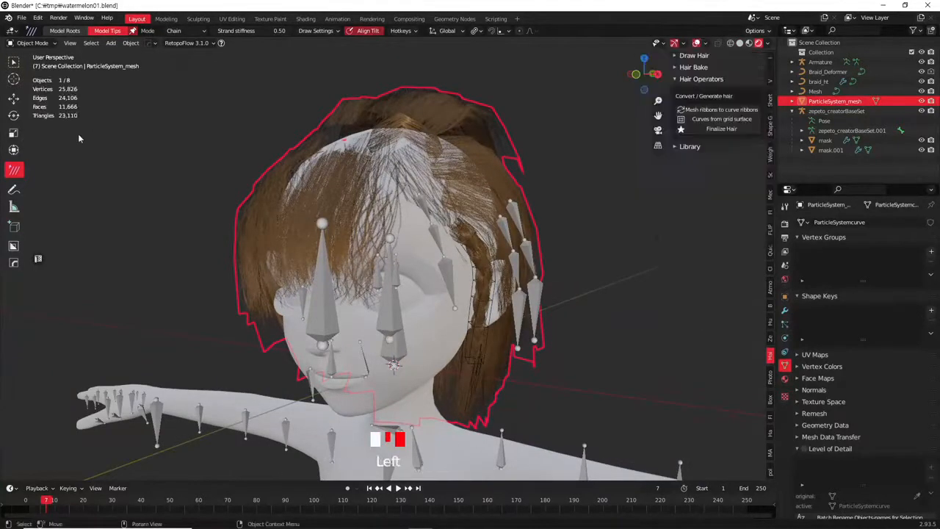
{"action": "key", "text": "Tab"}
{"action": "key", "text": "a"}
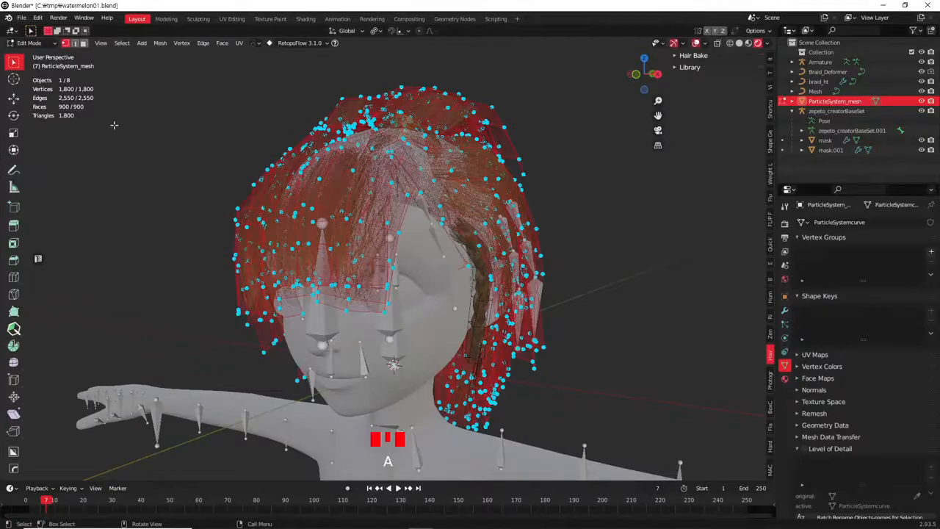
{"action": "middle_click_drag", "start_coordinate": [383, 152], "coordinate": [427, 190]}
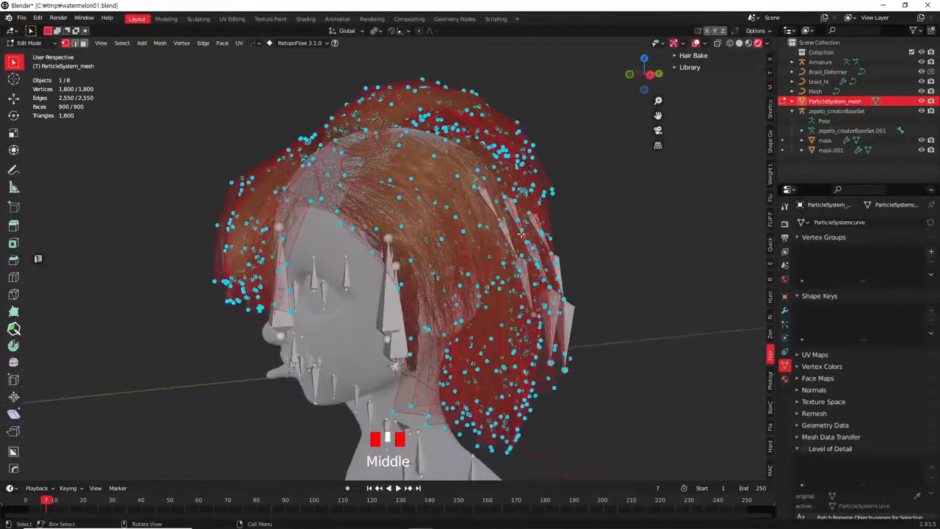
{"action": "key", "text": "Tab"}
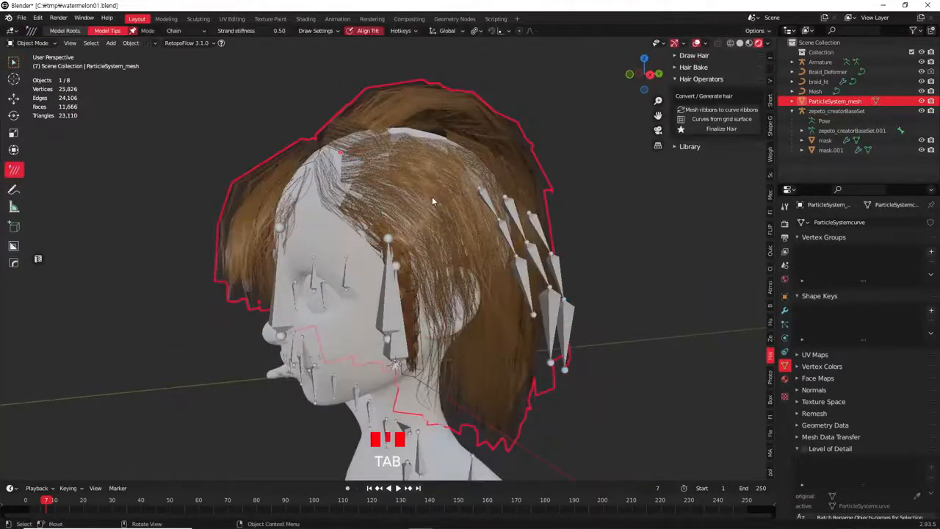
{"action": "middle_click_drag", "start_coordinate": [432, 196], "coordinate": [469, 216]}
{"action": "middle_click_drag", "start_coordinate": [517, 180], "coordinate": [376, 107]}
{"action": "middle_click_drag", "start_coordinate": [473, 175], "coordinate": [378, 220]}
{"action": "middle_click_drag", "start_coordinate": [367, 140], "coordinate": [492, 272]}
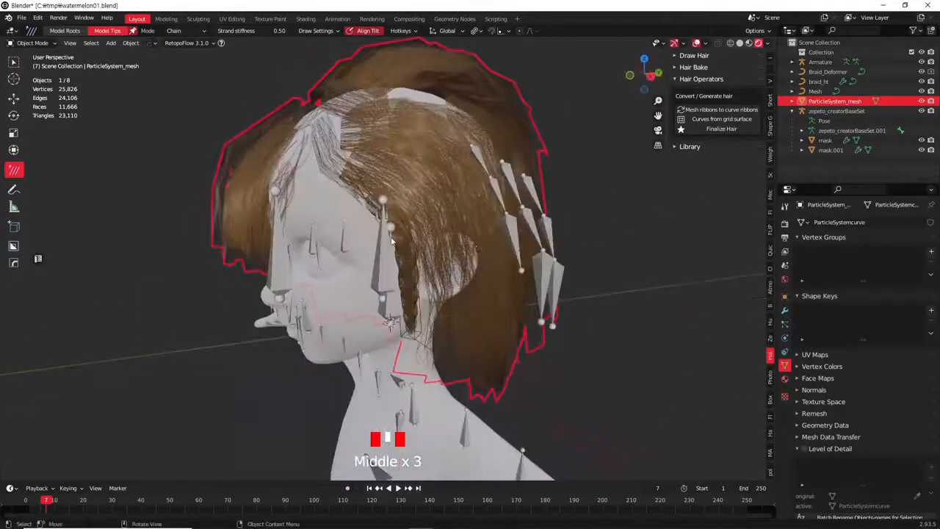
{"action": "left_click", "coordinate": [501, 275]}
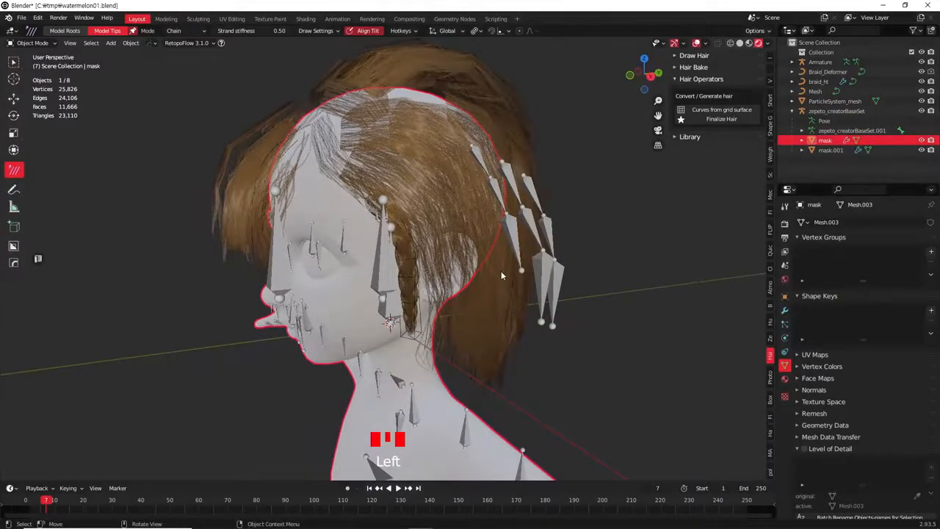
{"action": "middle_click_drag", "start_coordinate": [500, 275], "coordinate": [471, 158]}
{"action": "key", "text": "Tab"}
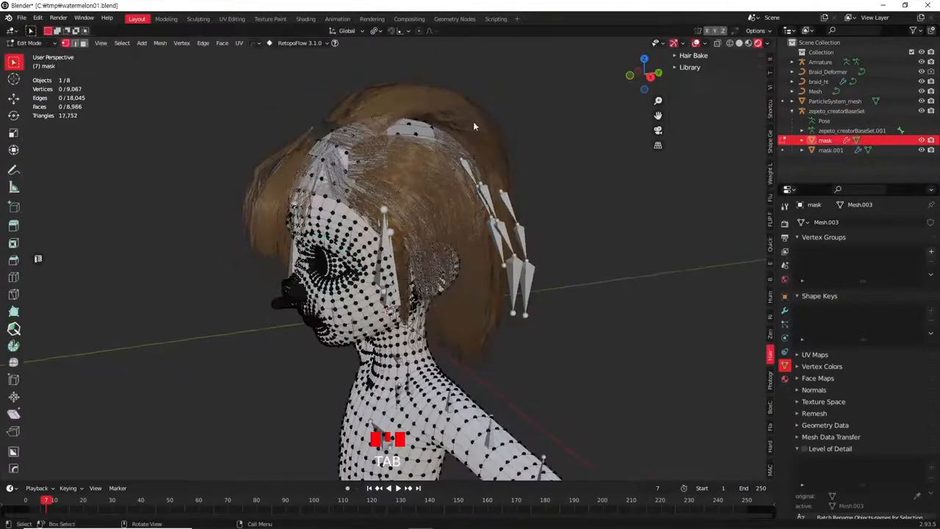
{"action": "key", "text": "Tab"}
Select the hair mesh ParticleSystem_mesh and convert its mesh ribbons to curve ribbons
{"action": "left_click", "coordinate": [473, 125]}
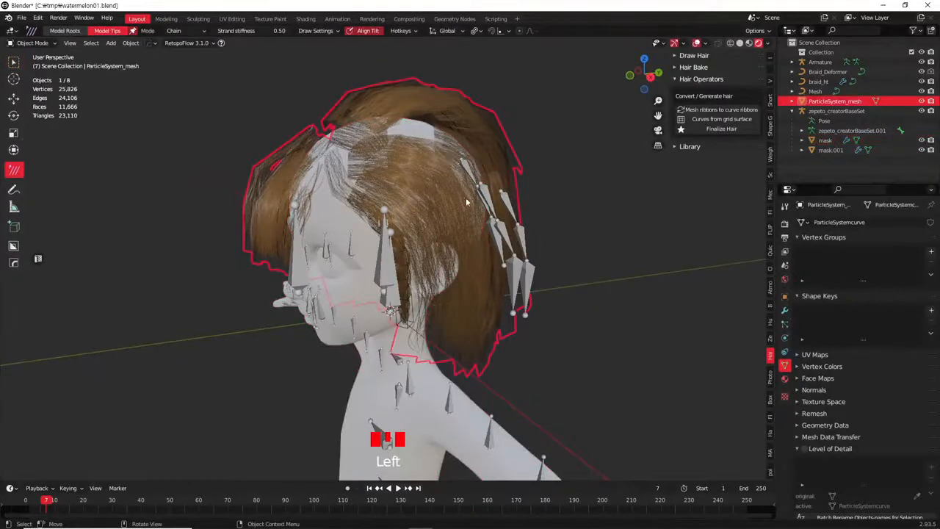
{"action": "left_click", "coordinate": [727, 108]}
{"action": "mouse_move", "coordinate": [514, 220]}
{"action": "middle_mouse_down"}
{"action": "mouse_move", "coordinate": [485, 213]}
{"action": "mouse_move", "coordinate": [527, 209]}
{"action": "middle_mouse_up"}
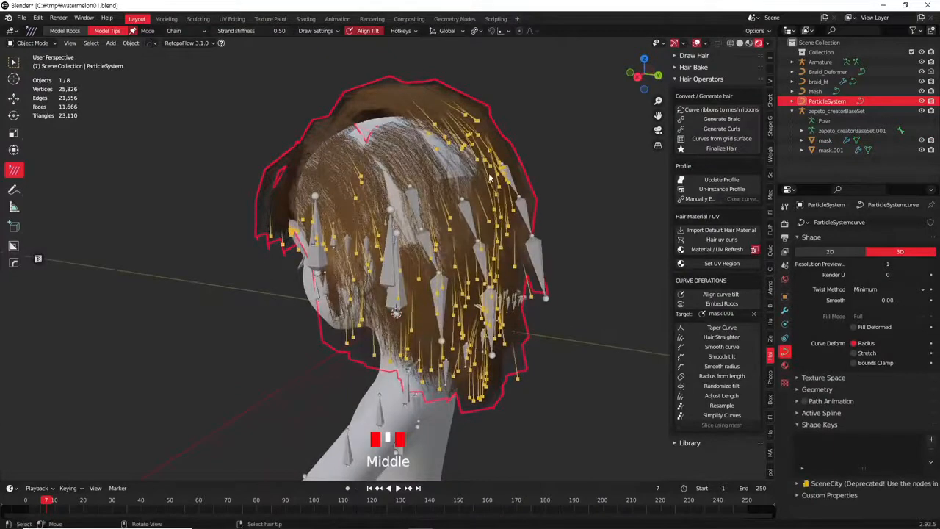
{"action": "middle_click_drag", "start_coordinate": [462, 279], "coordinate": [478, 264]}
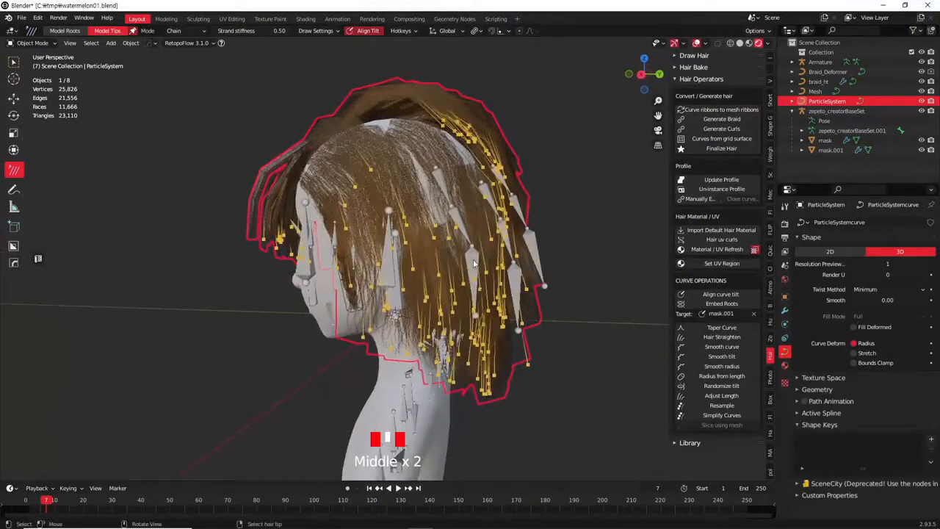
Select the hair lock in front of the ear and pull its tip down and forward toward the chin
{"action": "left_click", "coordinate": [360, 342], "text": "ctrl"}
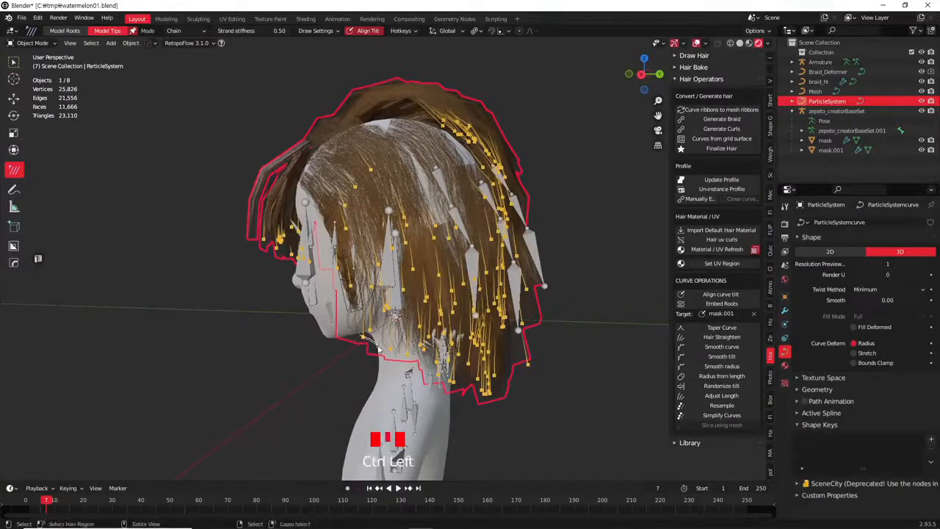
{"action": "middle_click_drag", "start_coordinate": [359, 342], "coordinate": [388, 332]}
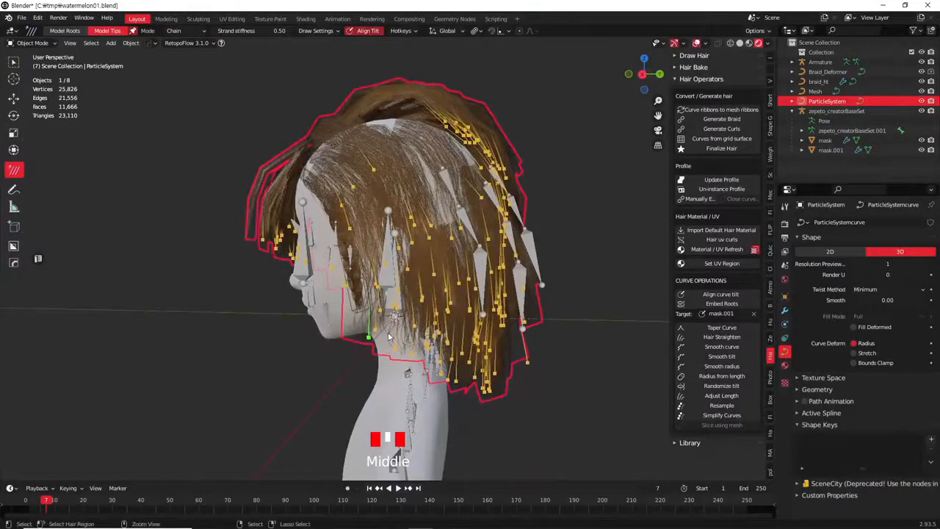
{"action": "key", "text": "ctrl+d"}
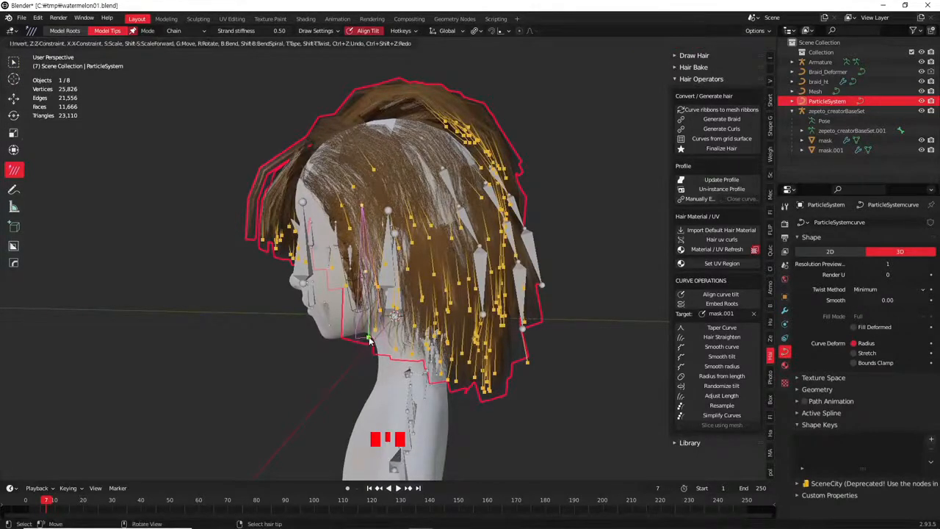
{"action": "scroll", "coordinate": [400, 283], "scroll_direction": "up", "scroll_amount": 2}
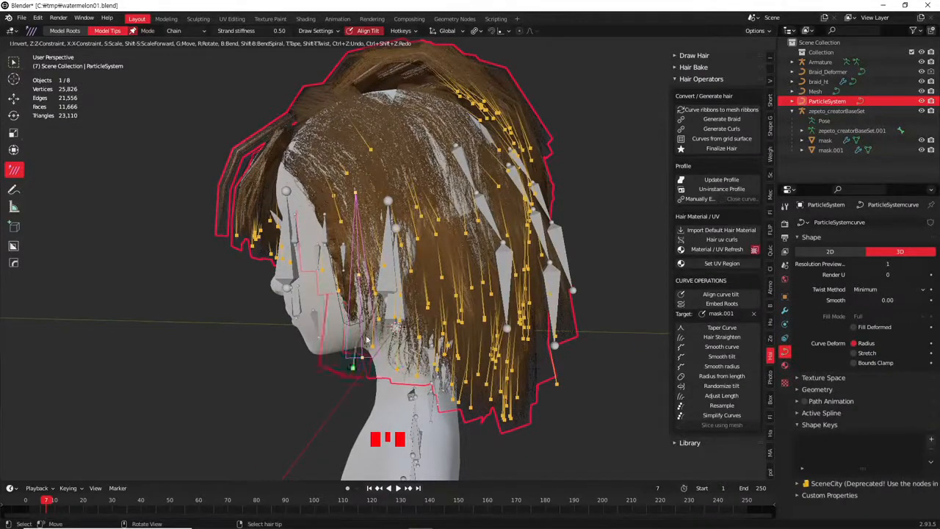
{"action": "middle_click_drag", "start_coordinate": [246, 273], "coordinate": [349, 394]}
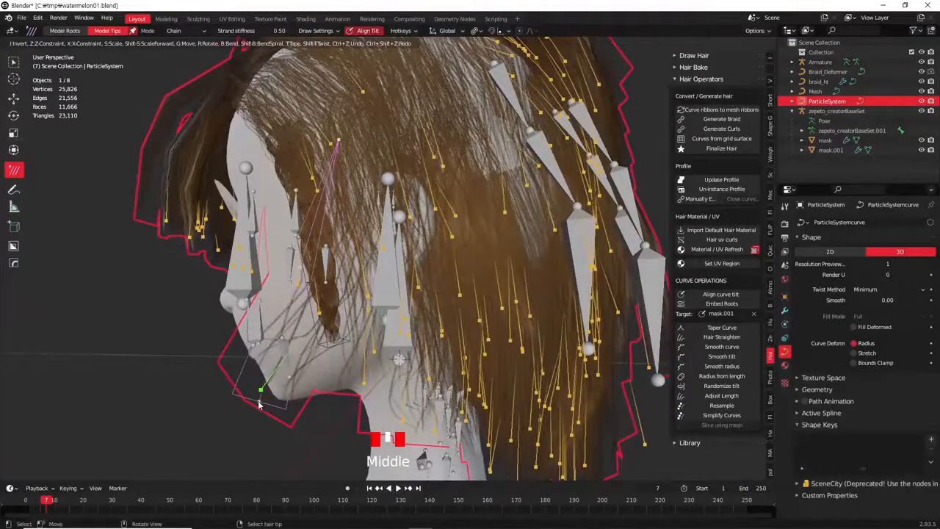
{"action": "middle_click_drag", "start_coordinate": [247, 402], "coordinate": [246, 300]}
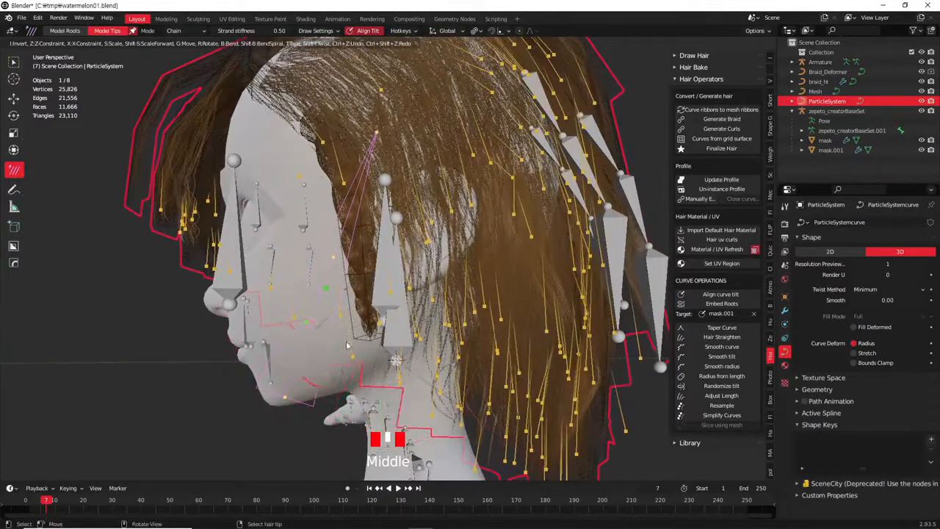
Try other directions for the cheek lock's tip across the face, and undo the trial moves
{"action": "left_click_drag", "start_coordinate": [306, 404], "coordinate": [373, 295]}
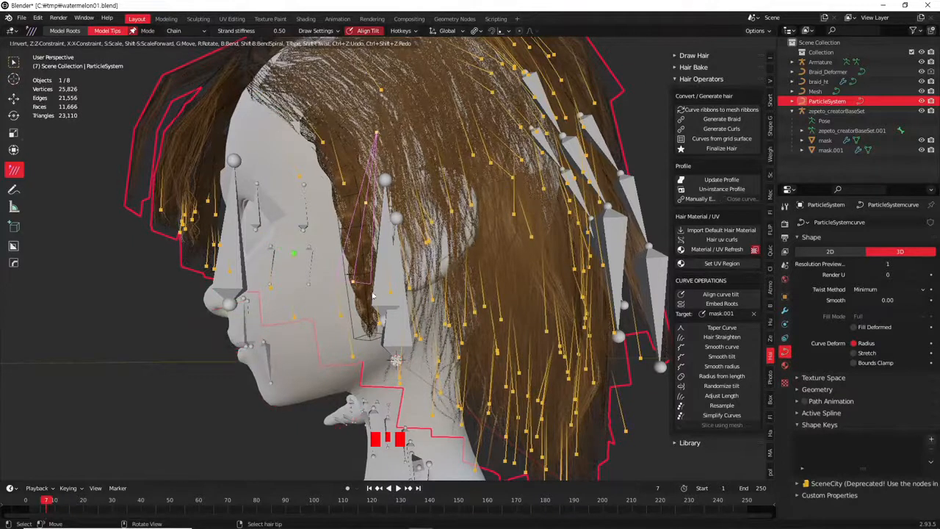
{"action": "key", "text": "ctrl+z"}
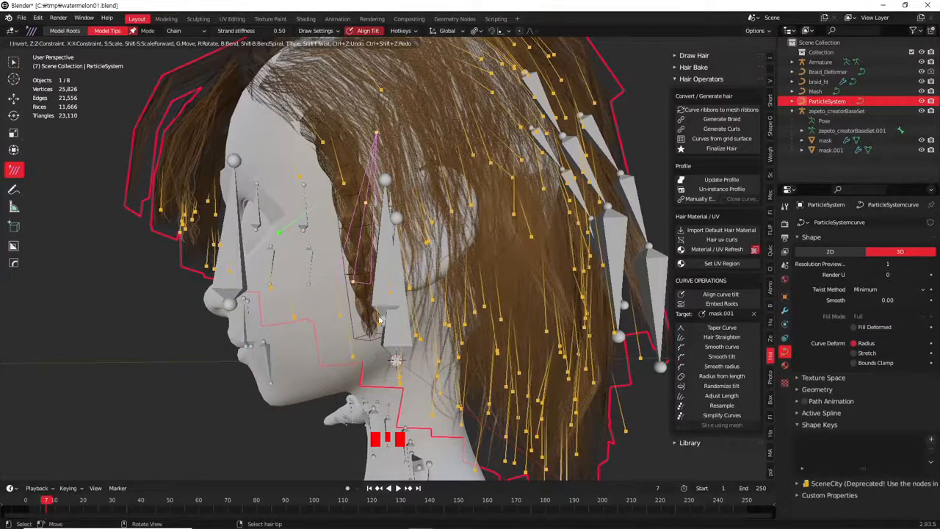
{"action": "key", "text": "ctrl+z"}
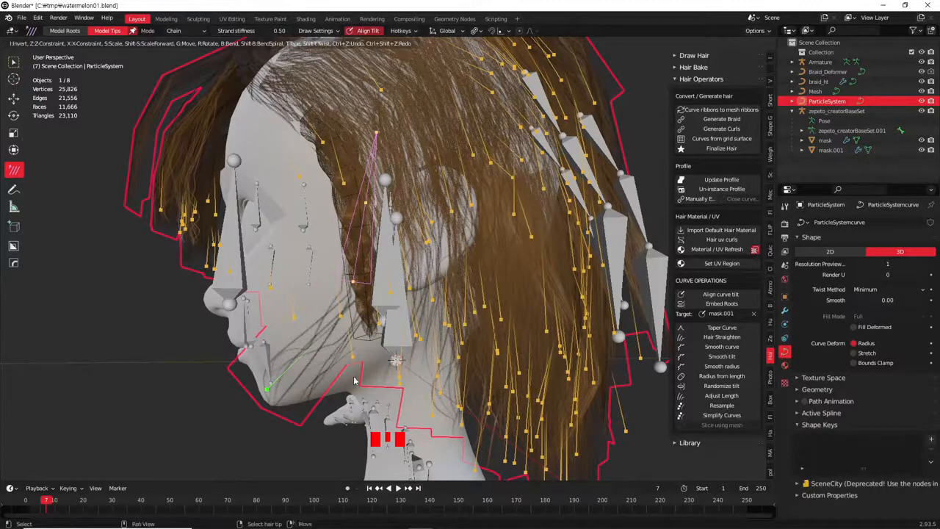
{"action": "key", "text": "ctrl+z"}
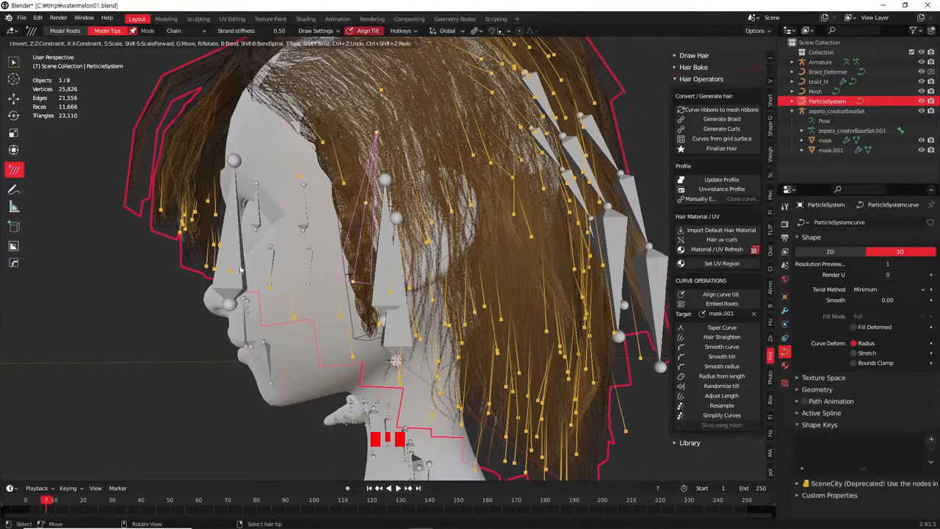
{"action": "key", "text": "r"}
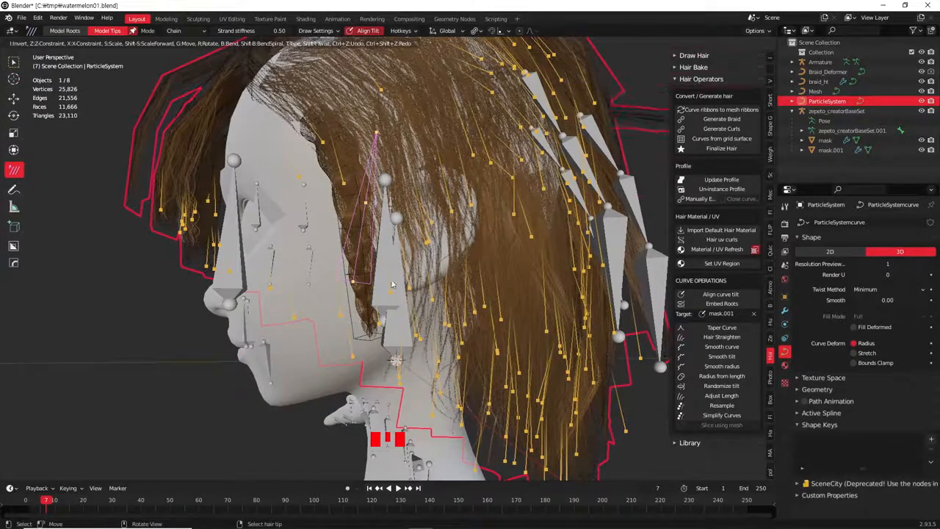
{"action": "right_click", "coordinate": [263, 326]}
Examine the hair's size and shape relative to the whole character from several distances and angles
{"action": "scroll", "coordinate": [318, 337], "scroll_direction": "down", "scroll_amount": 6}
{"action": "middle_click_drag", "start_coordinate": [318, 336], "coordinate": [446, 347]}
{"action": "key", "text": "r"}
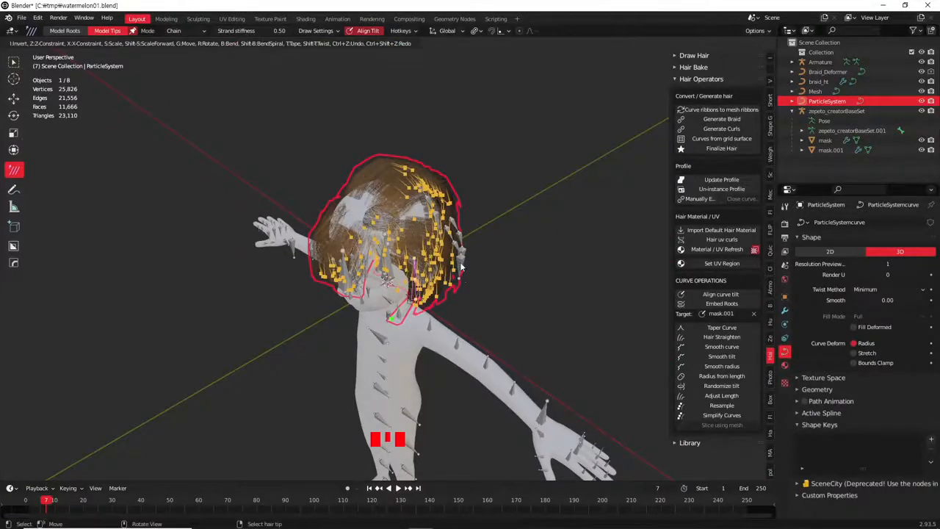
{"action": "middle_click_drag", "start_coordinate": [460, 268], "coordinate": [433, 236]}
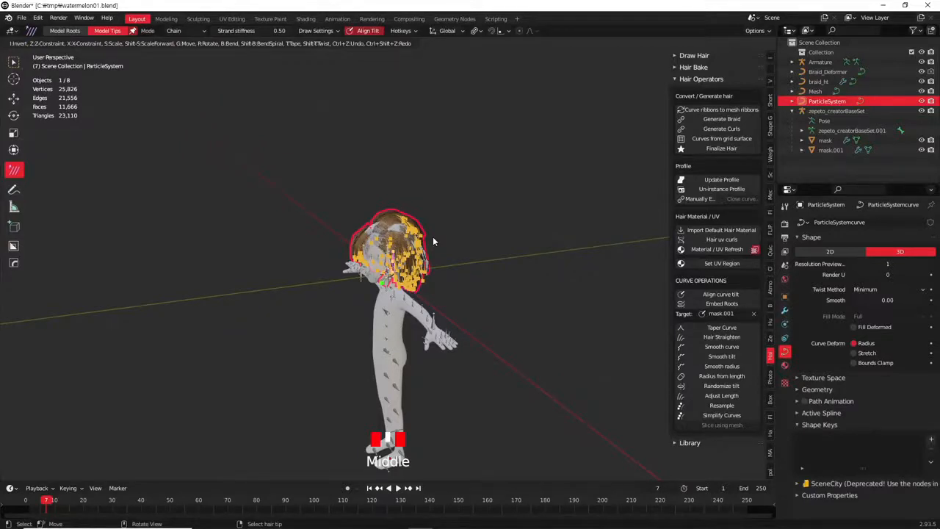
{"action": "middle_click_drag", "start_coordinate": [432, 236], "coordinate": [426, 239]}
{"action": "scroll", "coordinate": [426, 239], "scroll_direction": "down", "scroll_amount": 2}
{"action": "scroll", "coordinate": [425, 239], "scroll_direction": "up", "scroll_amount": 6}
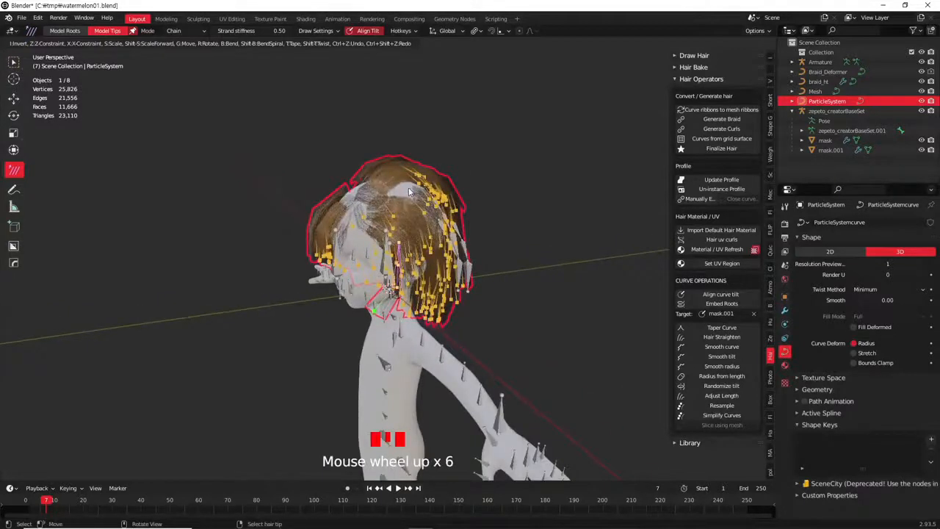
{"action": "scroll", "coordinate": [474, 235], "scroll_direction": "down", "scroll_amount": 1}
{"action": "scroll", "coordinate": [474, 235], "scroll_direction": "down", "scroll_amount": 3}
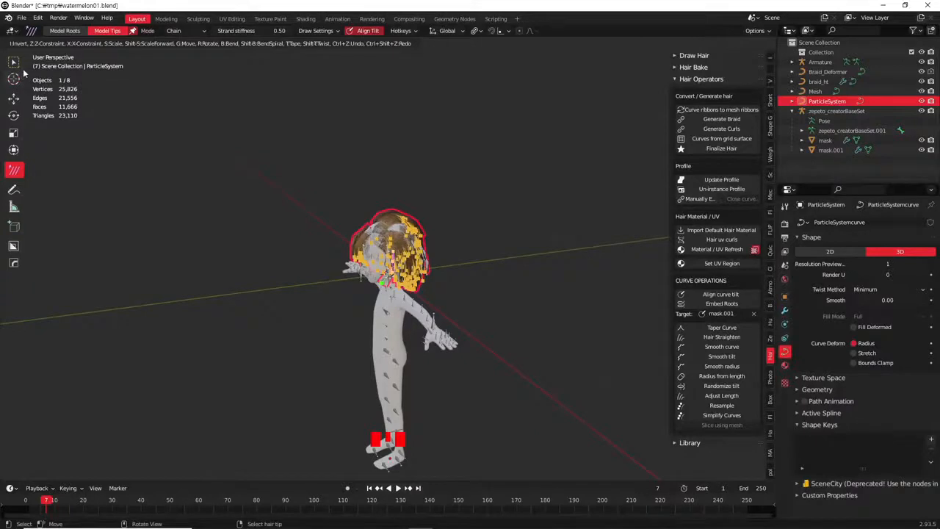
Leave hair editing and add a UV sphere of 1 m radius as a size reference around the character
{"action": "key", "text": "Escape"}
{"action": "middle_click_drag", "start_coordinate": [382, 301], "coordinate": [459, 302]}
{"action": "key", "text": "shift+a"}
{"action": "mouse_move", "coordinate": [460, 301]}
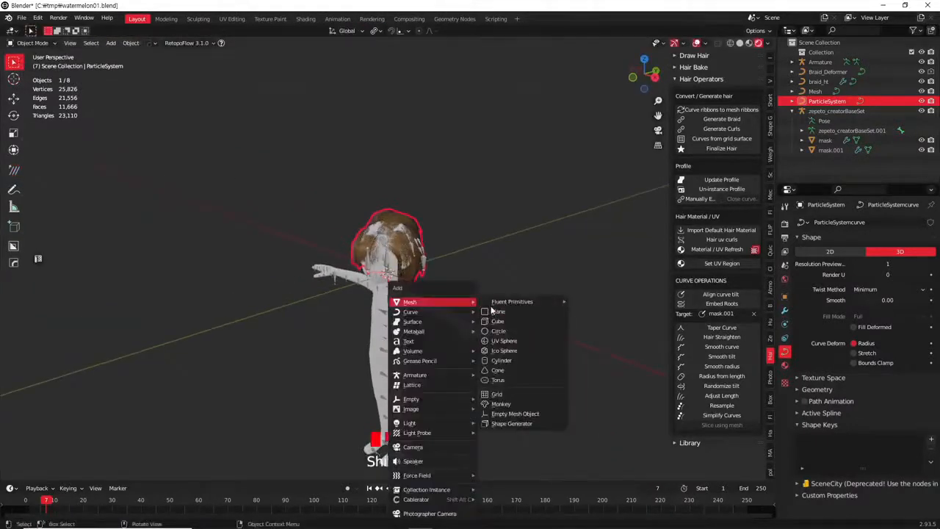
{"action": "left_click", "coordinate": [517, 340]}
{"action": "scroll", "coordinate": [576, 348], "scroll_direction": "down", "scroll_amount": 6}
{"action": "middle_click_drag", "start_coordinate": [545, 326], "coordinate": [238, 240]}
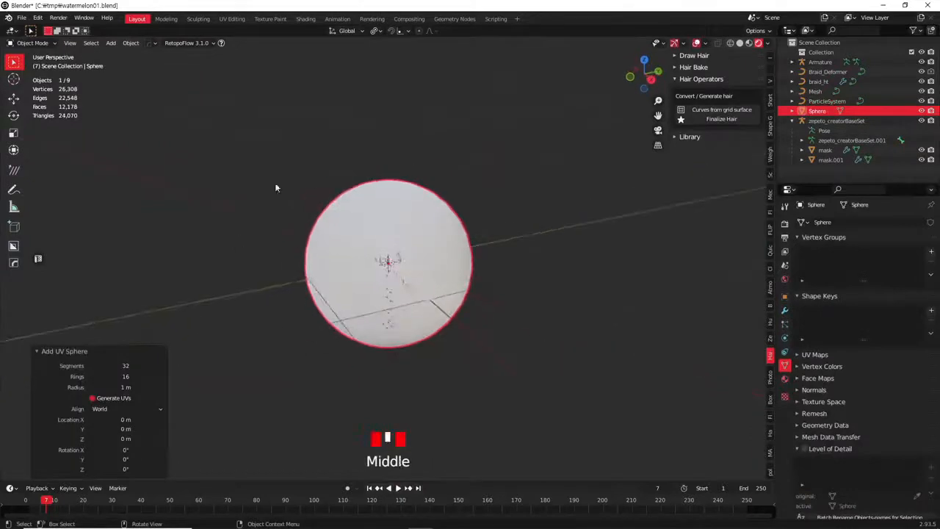
Select the scalp mesh mask.001, scale it up by 4.609 and move it over the sphere
{"action": "scroll", "coordinate": [363, 172], "scroll_direction": "up", "scroll_amount": 3}
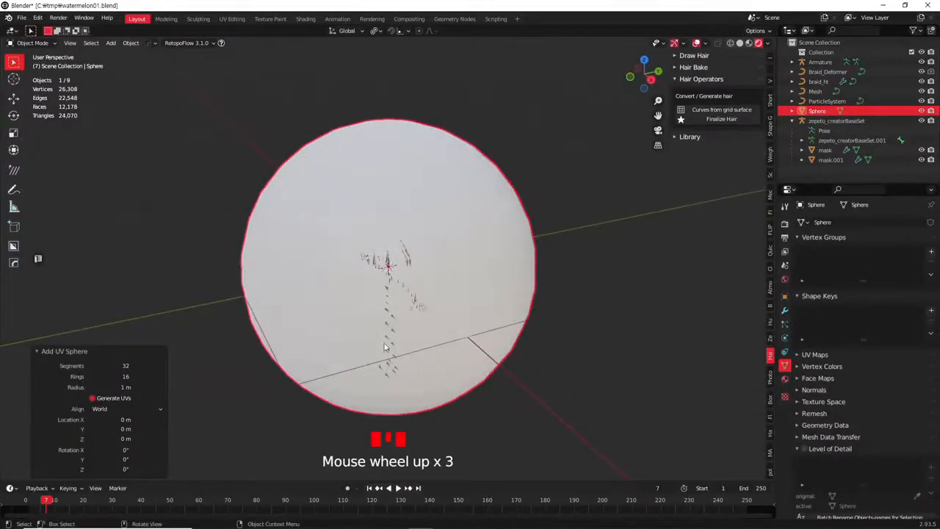
{"action": "scroll", "coordinate": [387, 358], "scroll_direction": "up", "scroll_amount": 11}
{"action": "left_click", "coordinate": [423, 291]}
{"action": "scroll", "coordinate": [422, 292], "scroll_direction": "down", "scroll_amount": 1}
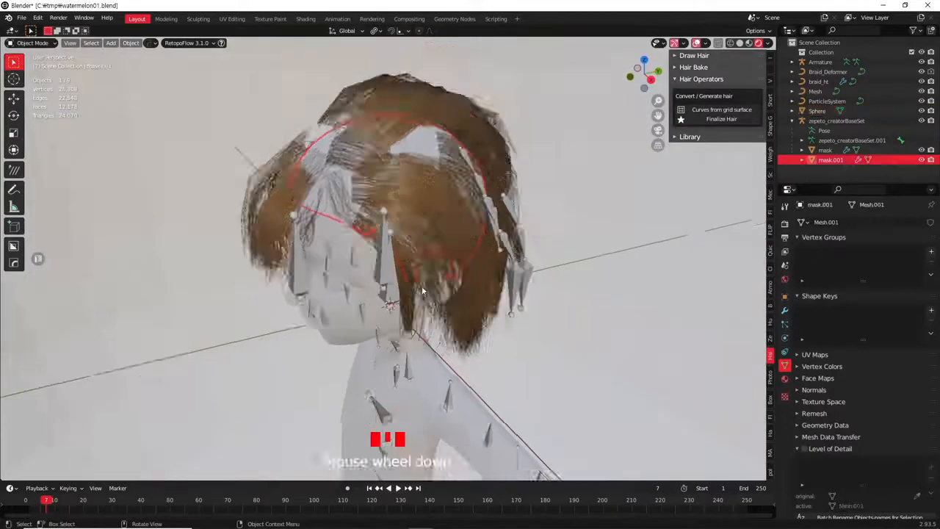
{"action": "scroll", "coordinate": [422, 291], "scroll_direction": "down", "scroll_amount": 12}
{"action": "key", "text": "s"}
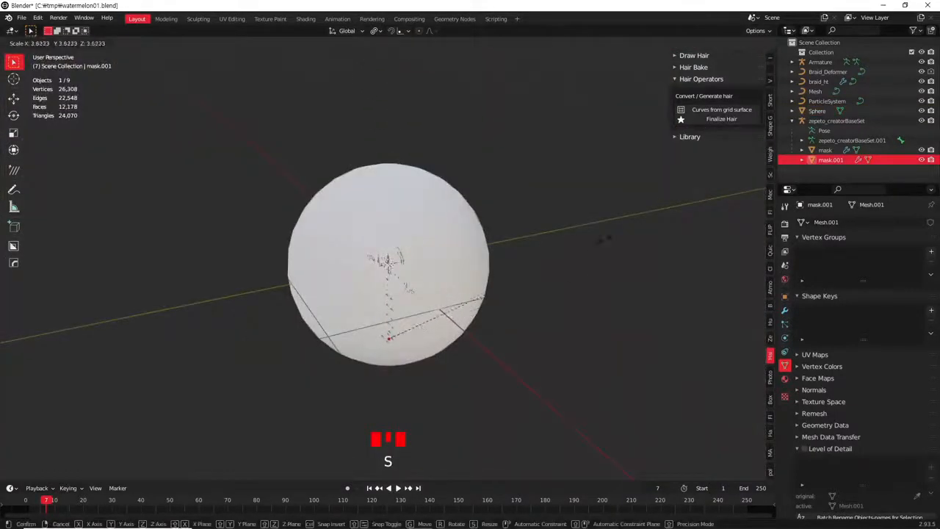
{"action": "left_click", "coordinate": [656, 207]}
{"action": "scroll", "coordinate": [458, 199], "scroll_direction": "down", "scroll_amount": 5}
{"action": "key", "text": "g"}
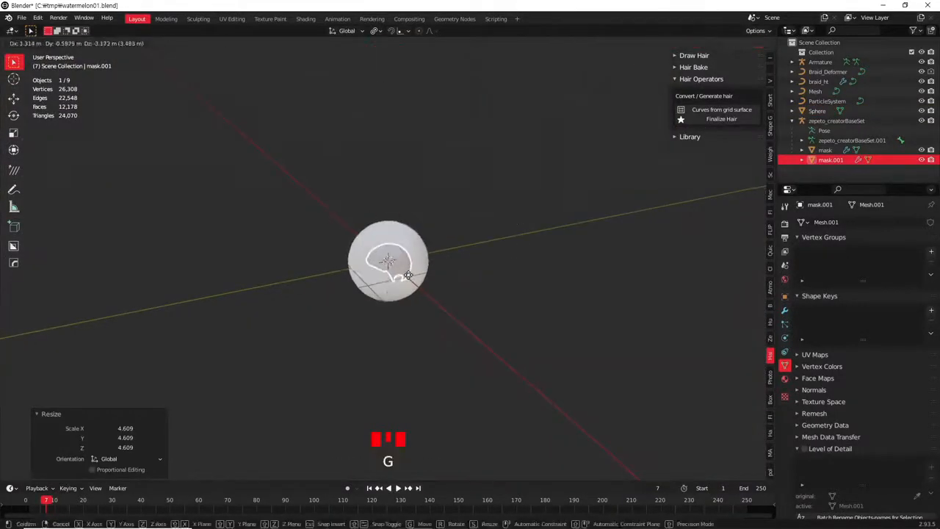
{"action": "left_click", "coordinate": [408, 273]}
Set the origin of mask.001 to its geometry
{"action": "scroll", "coordinate": [410, 270], "scroll_direction": "up", "scroll_amount": 4}
{"action": "right_click", "coordinate": [428, 271]}
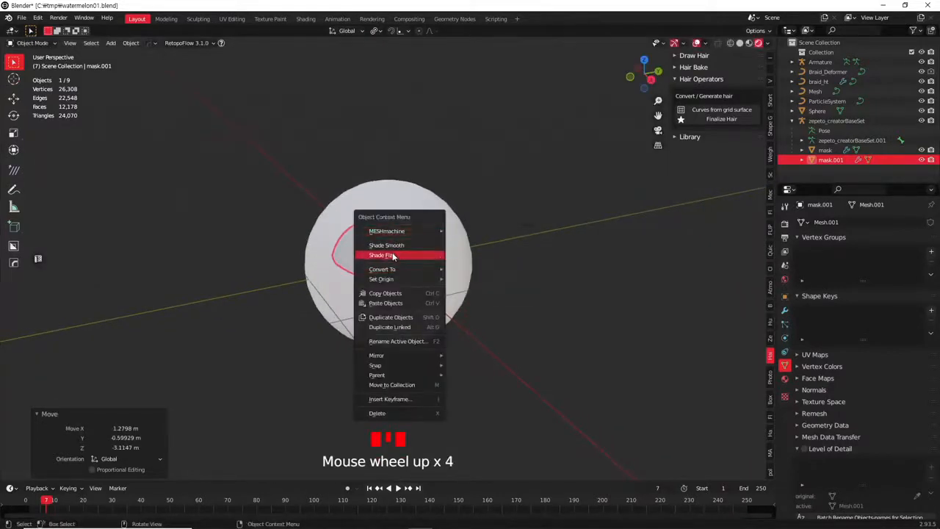
{"action": "mouse_move", "coordinate": [405, 277]}
{"action": "left_click", "coordinate": [502, 292]}
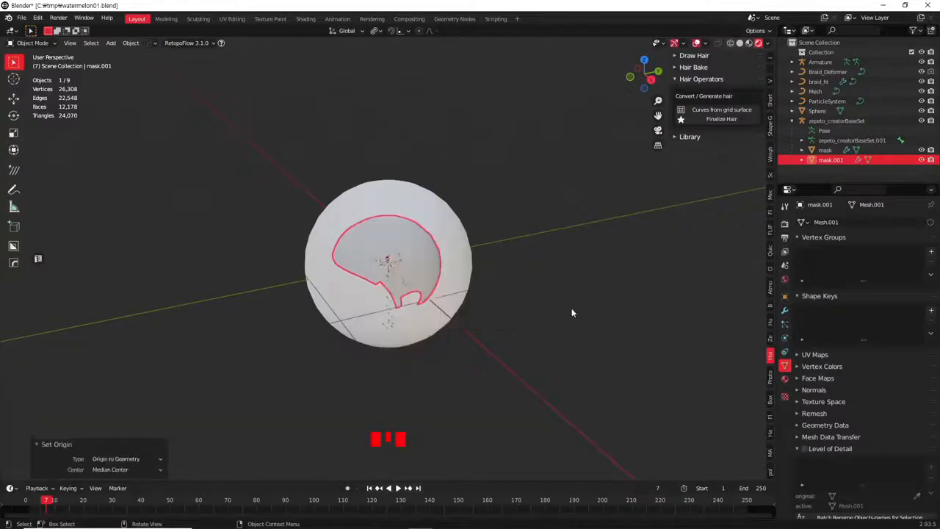
Scale mask.001 by 1.607 and, in the right view, move it about 0.65 m in Y and -0.56 m in Z
{"action": "key", "text": "s"}
{"action": "middle_click_drag", "start_coordinate": [591, 311], "coordinate": [357, 310]}
{"action": "key", "text": "KP_3"}
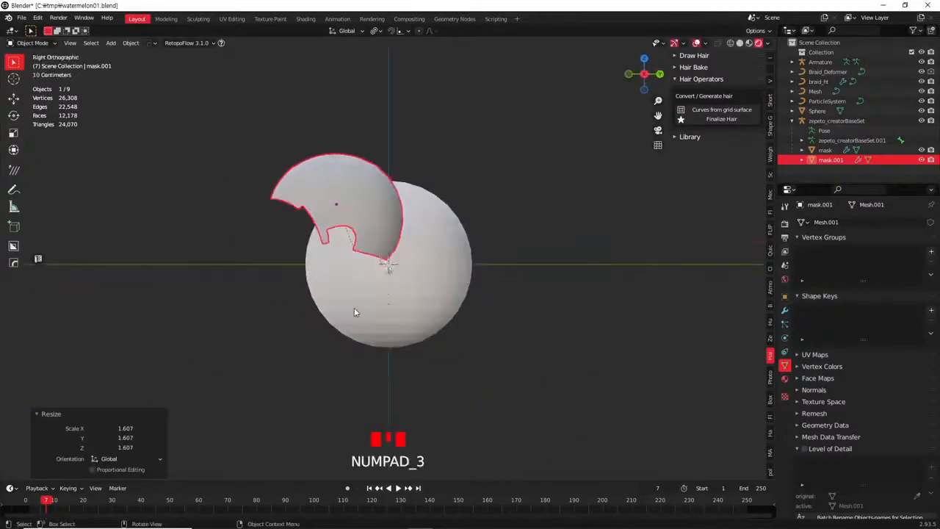
{"action": "key", "text": "g"}
{"action": "left_click", "coordinate": [407, 359]}
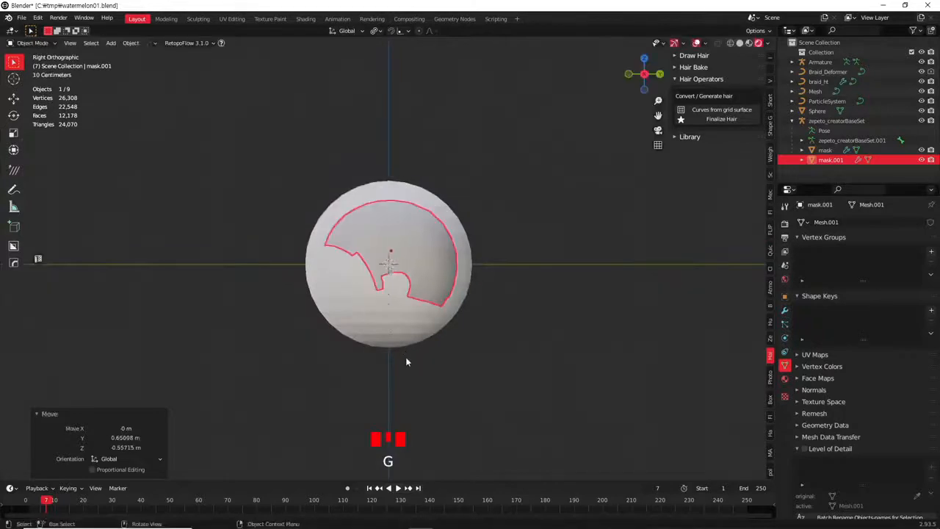
Scale mask.001 by 1.252 and align it with the sphere in the right and front views
{"action": "key", "text": "s"}
{"action": "left_click", "coordinate": [550, 325]}
{"action": "key", "text": "g"}
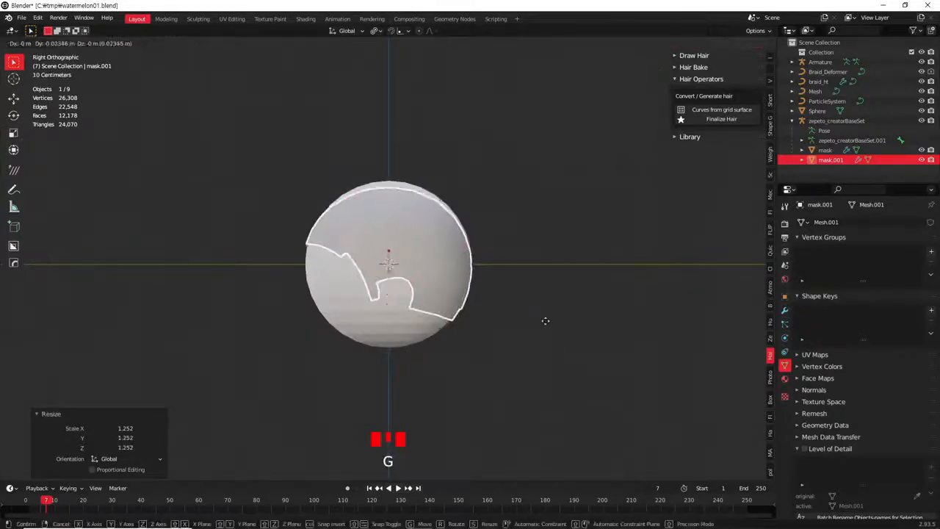
{"action": "left_click", "coordinate": [544, 317]}
{"action": "key", "text": "KP_1"}
{"action": "key", "text": "g"}
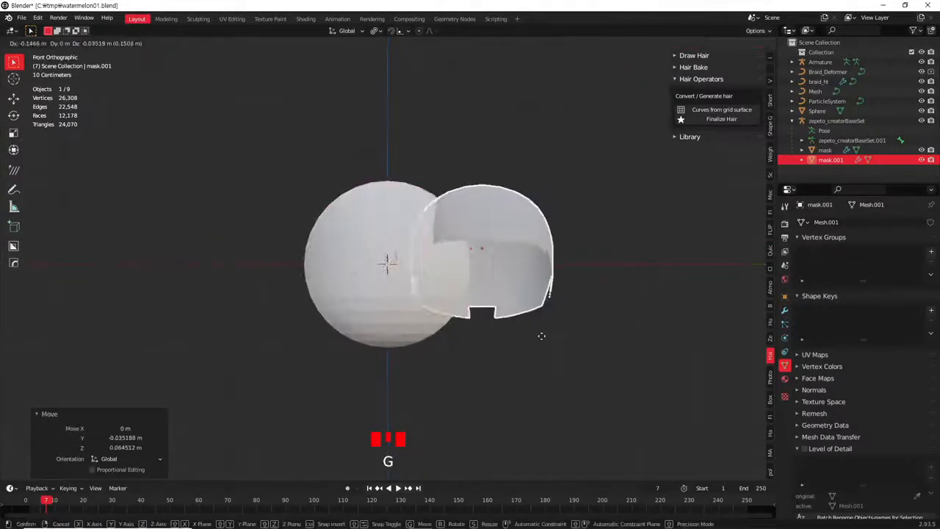
{"action": "left_click", "coordinate": [479, 264]}
Delete the reference sphere and reselect the enlarged scalp mesh mask.001
{"action": "left_click", "coordinate": [485, 273]}
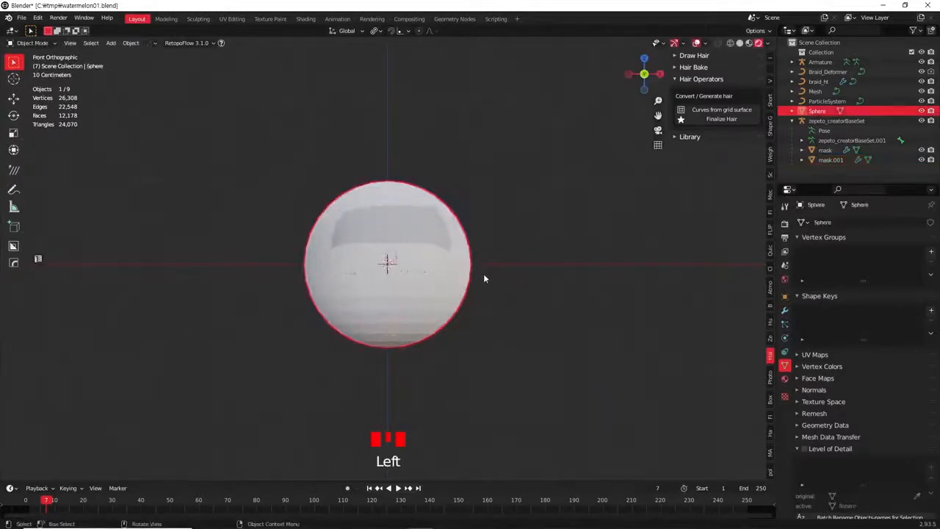
{"action": "key", "text": "Delete"}
{"action": "left_click", "coordinate": [450, 248]}
{"action": "middle_click_drag", "start_coordinate": [492, 287], "coordinate": [433, 287]}
{"action": "scroll", "coordinate": [433, 287], "scroll_direction": "up", "scroll_amount": 3}
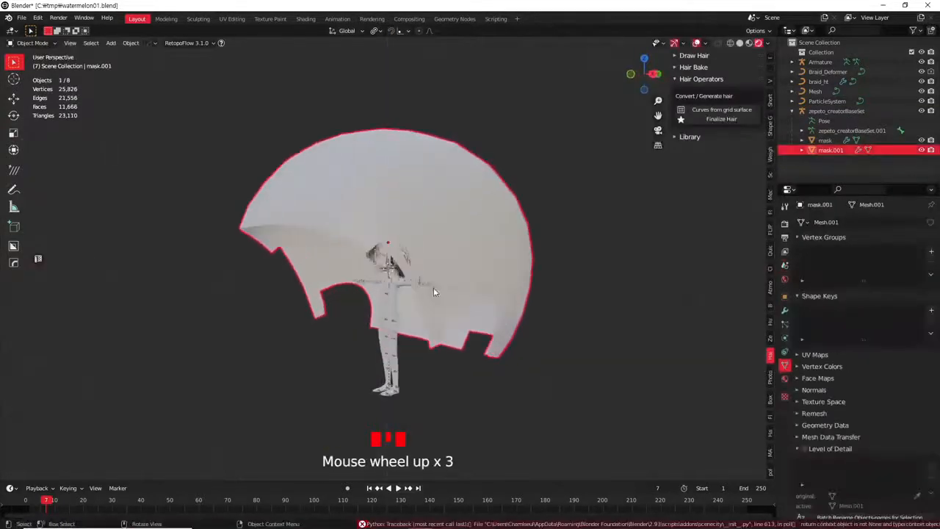
Apply all transforms to mask.001 and try scaling it down by 0.093 and moving it to the head
{"action": "key", "text": "ctrl+a"}
{"action": "left_click", "coordinate": [528, 321]}
{"action": "middle_click_drag", "start_coordinate": [528, 321], "coordinate": [416, 363]}
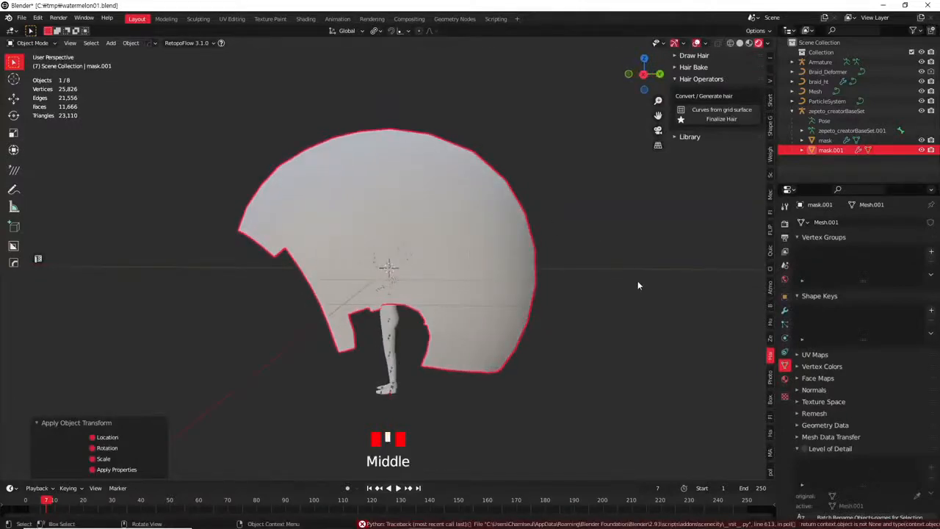
{"action": "key", "text": "s"}
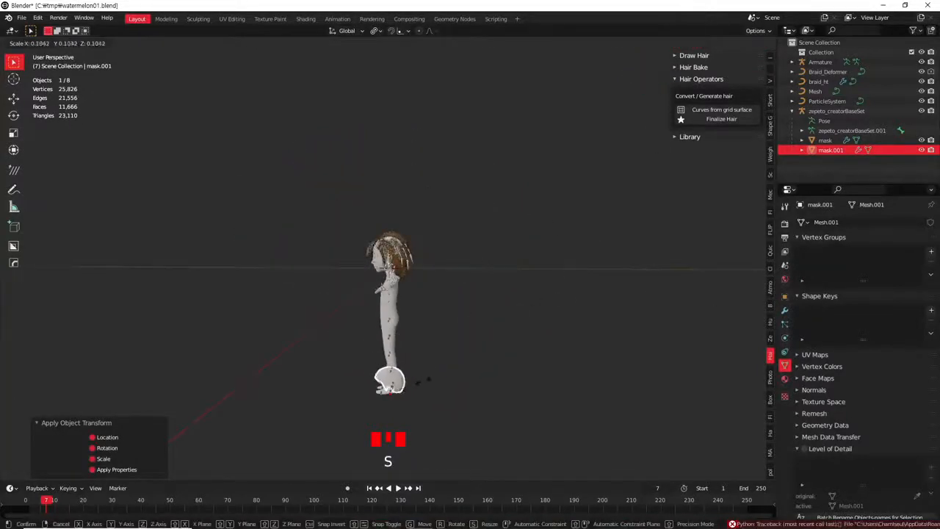
{"action": "left_click", "coordinate": [420, 386]}
{"action": "key", "text": "g"}
{"action": "right_click", "coordinate": [423, 253]}
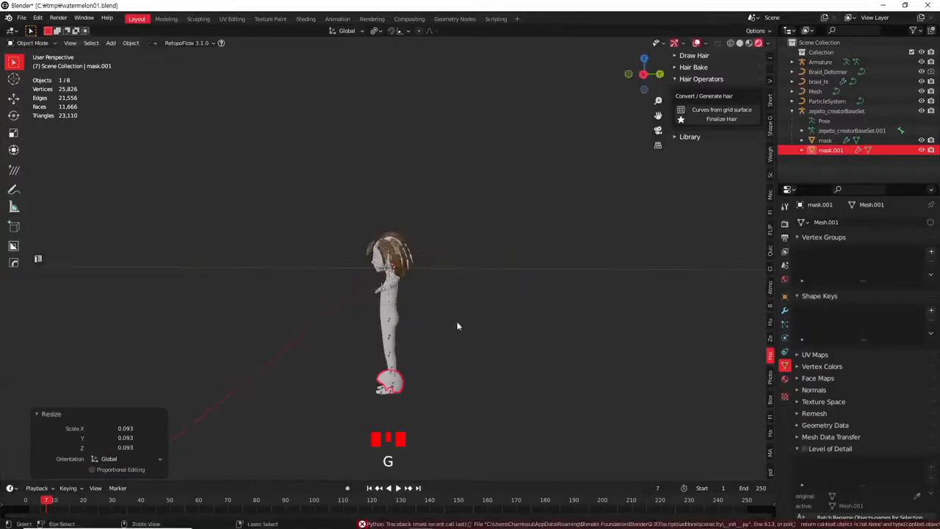
Undo the downscaling and the applied transforms of mask.001
{"action": "key", "text": "ctrl+z"}
{"action": "key", "text": "ctrl+z"}
{"action": "key", "text": "ctrl+z"}
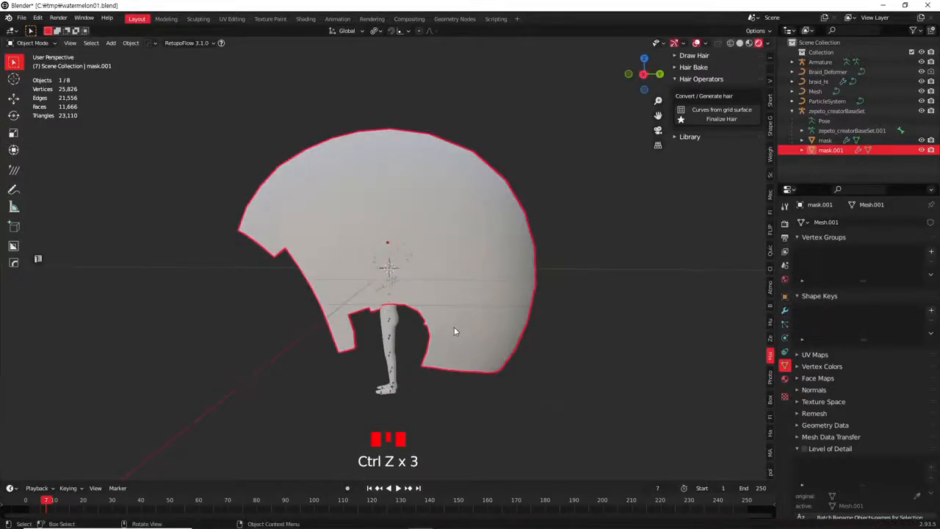
Draw a hair ribbon down the side of the enlarged mask.001 with the Draw Hair tool
{"action": "left_click", "coordinate": [714, 57]}
{"action": "left_click", "coordinate": [717, 72]}
{"action": "left_click_drag", "start_coordinate": [396, 188], "coordinate": [402, 295]}
{"action": "key", "text": "d"}
{"action": "key", "text": "d"}
{"action": "key", "text": "d"}
{"action": "key", "text": "d"}
{"action": "key", "text": "d"}
{"action": "key", "text": "d"}
{"action": "key", "text": "d"}
{"action": "key", "text": "d"}
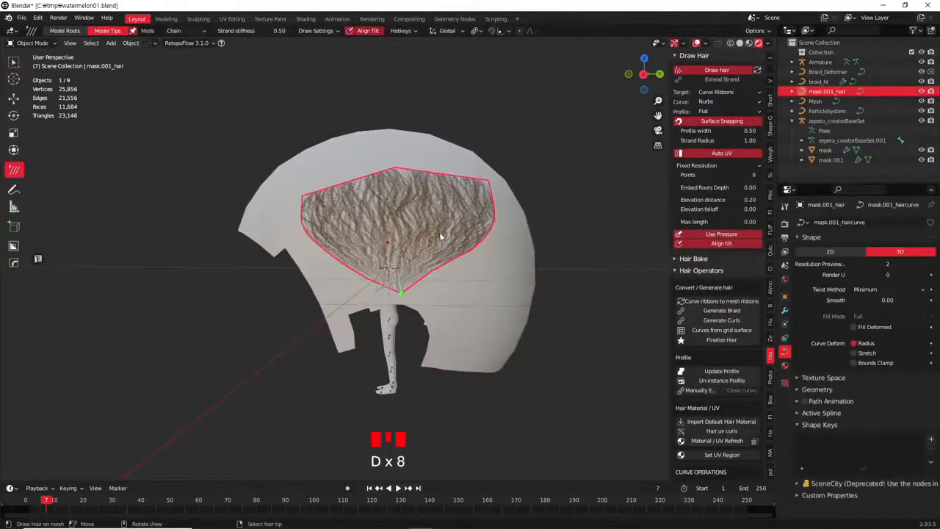
Reduce the new hair ribbon's profile width to 0.08
{"action": "middle_click_drag", "start_coordinate": [441, 237], "coordinate": [486, 252]}
{"action": "left_click_drag", "start_coordinate": [733, 130], "coordinate": [704, 131]}
{"action": "middle_click_drag", "start_coordinate": [441, 235], "coordinate": [423, 216]}
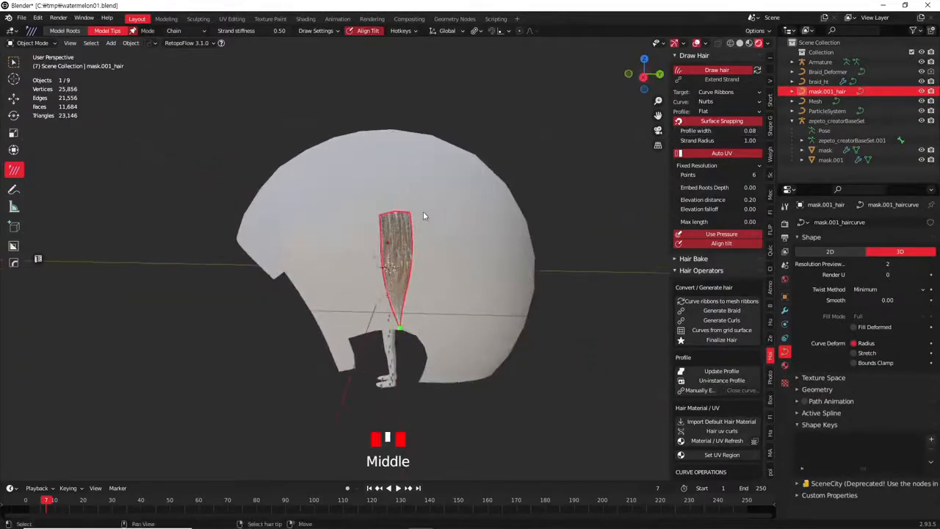
Draw two more hair ribbons down mask.001, beside the first ribbon above the ear notch
{"action": "key", "text": "shift+d"}
{"action": "key", "text": "d"}
{"action": "key", "text": "d"}
{"action": "key", "text": "d"}
{"action": "left_click_drag", "start_coordinate": [423, 230], "coordinate": [428, 345]}
{"action": "key", "text": "d"}
{"action": "key", "text": "d"}
{"action": "left_click_drag", "start_coordinate": [447, 215], "coordinate": [449, 254]}
{"action": "left_click_drag", "start_coordinate": [454, 327], "coordinate": [451, 330]}
{"action": "middle_click_drag", "start_coordinate": [451, 330], "coordinate": [437, 220]}
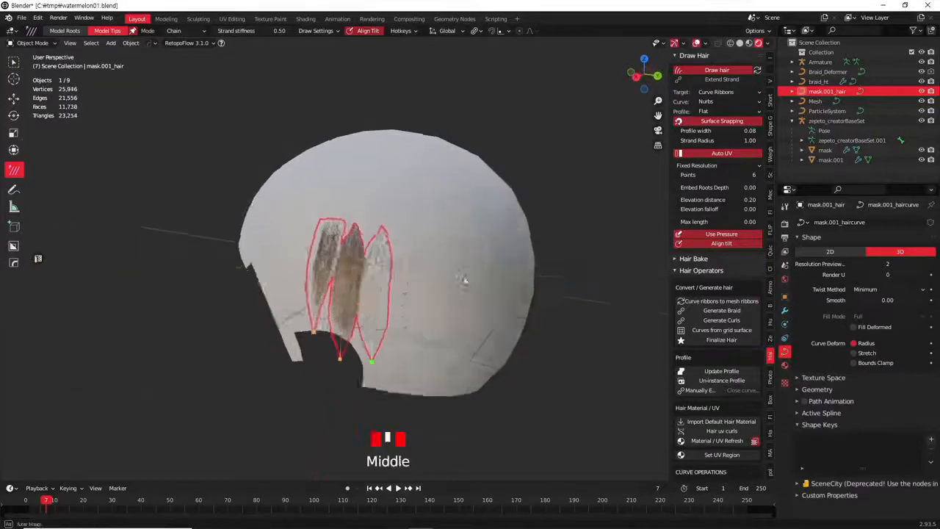
Continue the row with three more hair ribbons spaced toward the back of mask.001
{"action": "scroll", "coordinate": [435, 210], "scroll_direction": "up", "scroll_amount": 2}
{"action": "left_click_drag", "start_coordinate": [422, 209], "coordinate": [412, 439]}
{"action": "key", "text": "d"}
{"action": "key", "text": "d"}
{"action": "key", "text": "d"}
{"action": "key", "text": "d"}
{"action": "middle_click_drag", "start_coordinate": [458, 292], "coordinate": [450, 213]}
{"action": "left_click", "coordinate": [450, 212]}
{"action": "key", "text": "d"}
{"action": "key", "text": "d"}
{"action": "key", "text": "d"}
{"action": "key", "text": "d"}
{"action": "key", "text": "d"}
{"action": "left_click_drag", "start_coordinate": [450, 212], "coordinate": [452, 412]}
{"action": "key", "text": "d"}
{"action": "key", "text": "d"}
{"action": "key", "text": "d"}
{"action": "key", "text": "d"}
{"action": "key", "text": "d"}
{"action": "key", "text": "d"}
{"action": "key", "text": "d"}
{"action": "mouse_move", "coordinate": [510, 249]}
{"action": "middle_mouse_down"}
{"action": "mouse_move", "coordinate": [423, 230]}
{"action": "mouse_move", "coordinate": [316, 153]}
{"action": "middle_mouse_up"}
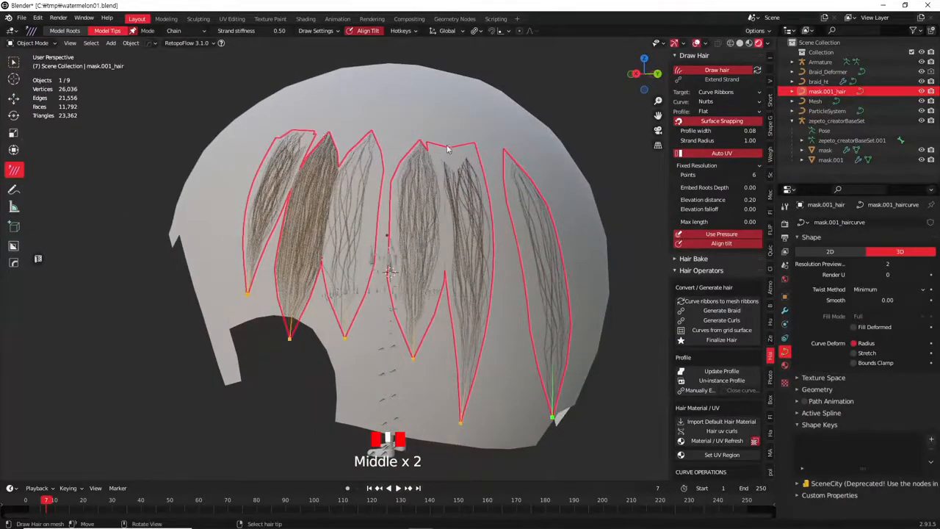
Draw five more hair ribbons behind and between the existing ones to fill out the row on mask.001
{"action": "middle_click_drag", "start_coordinate": [423, 151], "coordinate": [426, 174]}
{"action": "left_click", "coordinate": [424, 166]}
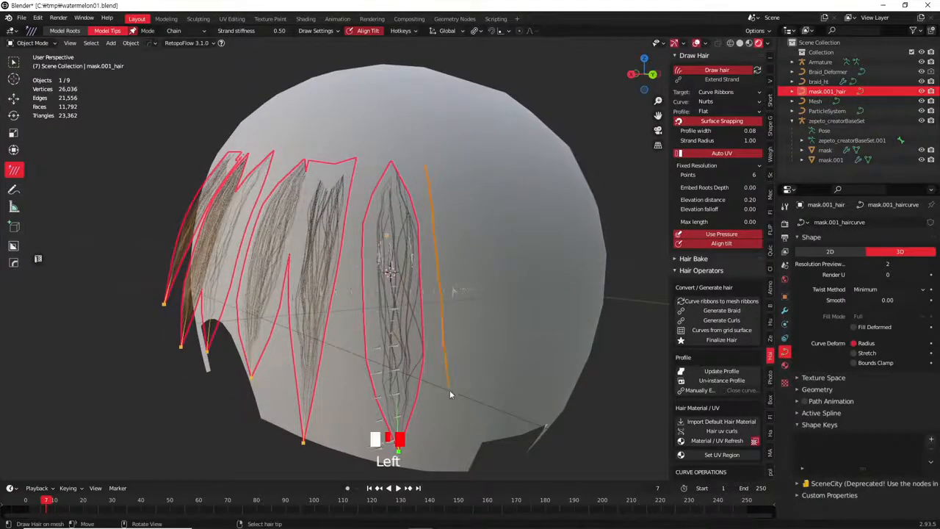
{"action": "left_click_drag", "start_coordinate": [448, 390], "coordinate": [449, 392]}
{"action": "key", "text": "d"}
{"action": "key", "text": "d"}
{"action": "key", "text": "d"}
{"action": "key", "text": "d"}
{"action": "key", "text": "d"}
{"action": "key", "text": "d"}
{"action": "key", "text": "d"}
{"action": "key", "text": "d"}
{"action": "key", "text": "d"}
{"action": "left_click_drag", "start_coordinate": [389, 153], "coordinate": [406, 380]}
{"action": "left_click_drag", "start_coordinate": [343, 144], "coordinate": [328, 379]}
{"action": "key", "text": "d"}
{"action": "key", "text": "d"}
{"action": "key", "text": "d"}
{"action": "key", "text": "d"}
{"action": "key", "text": "d"}
{"action": "mouse_move", "coordinate": [387, 285]}
{"action": "middle_mouse_down"}
{"action": "mouse_move", "coordinate": [406, 296]}
{"action": "mouse_move", "coordinate": [392, 142]}
{"action": "middle_mouse_up"}
{"action": "key", "text": "d"}
{"action": "left_click", "coordinate": [392, 141]}
{"action": "key", "text": "d"}
{"action": "key", "text": "d"}
{"action": "key", "text": "d"}
{"action": "key", "text": "d"}
{"action": "key", "text": "d"}
{"action": "key", "text": "d"}
{"action": "key", "text": "d"}
{"action": "key", "text": "d"}
{"action": "left_click_drag", "start_coordinate": [341, 134], "coordinate": [312, 354]}
{"action": "key", "text": "d"}
{"action": "key", "text": "d"}
{"action": "key", "text": "d"}
{"action": "key", "text": "d"}
{"action": "key", "text": "d"}
{"action": "key", "text": "d"}
{"action": "key", "text": "d"}
{"action": "key", "text": "d"}
{"action": "key", "text": "d"}
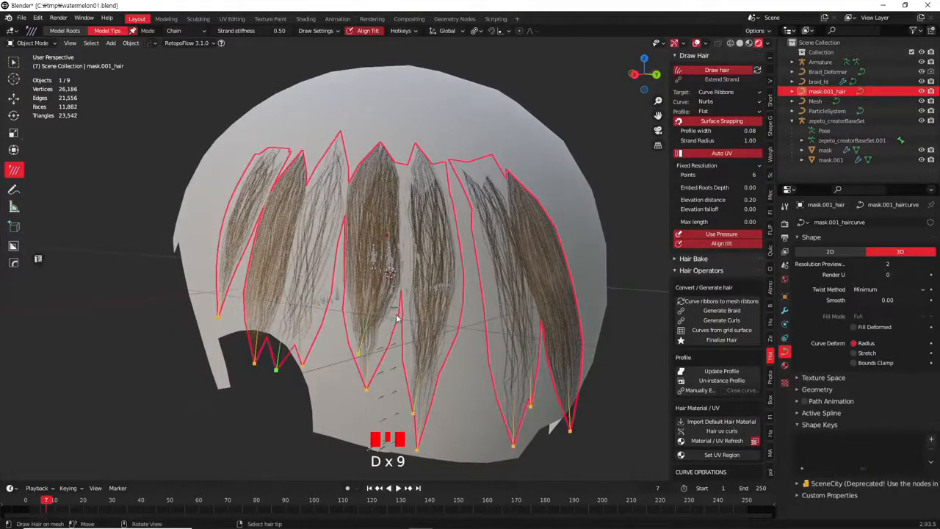
Taper the active ribbon and then all the hair ribbons with Taper Curve, using profile width 0.08 and main radius 1.00
{"action": "middle_click_drag", "start_coordinate": [393, 318], "coordinate": [419, 327]}
{"action": "scroll", "coordinate": [714, 425], "scroll_direction": "down", "scroll_amount": 4}
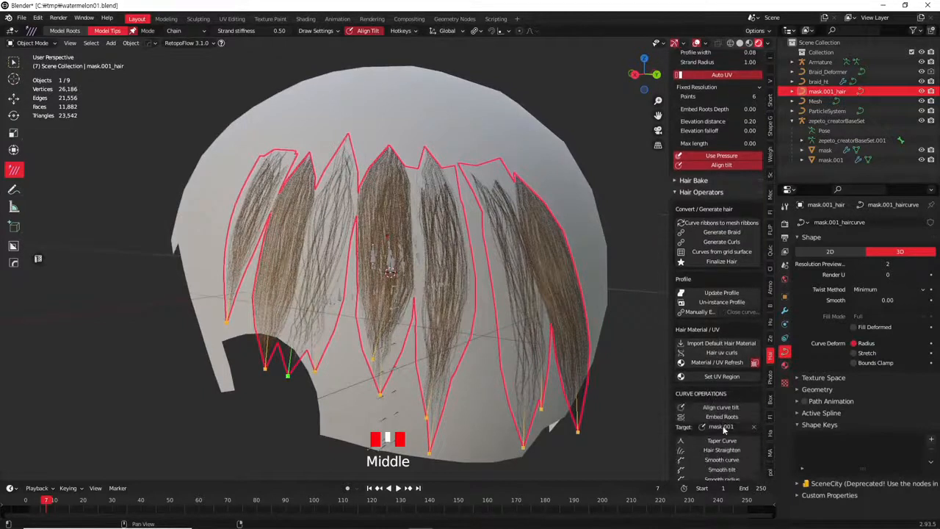
{"action": "left_click", "coordinate": [724, 441]}
{"action": "left_click", "coordinate": [746, 515]}
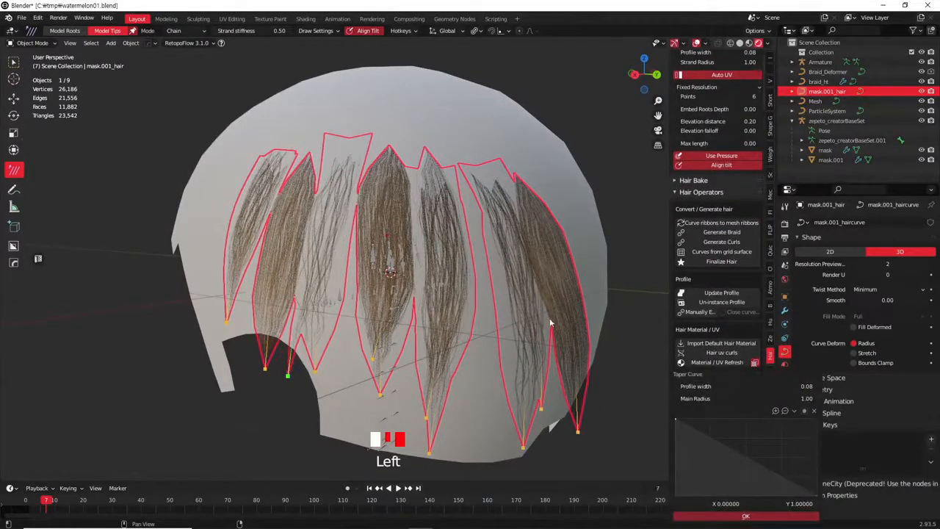
{"action": "scroll", "coordinate": [486, 340], "scroll_direction": "down", "scroll_amount": 1}
{"action": "key", "text": "a"}
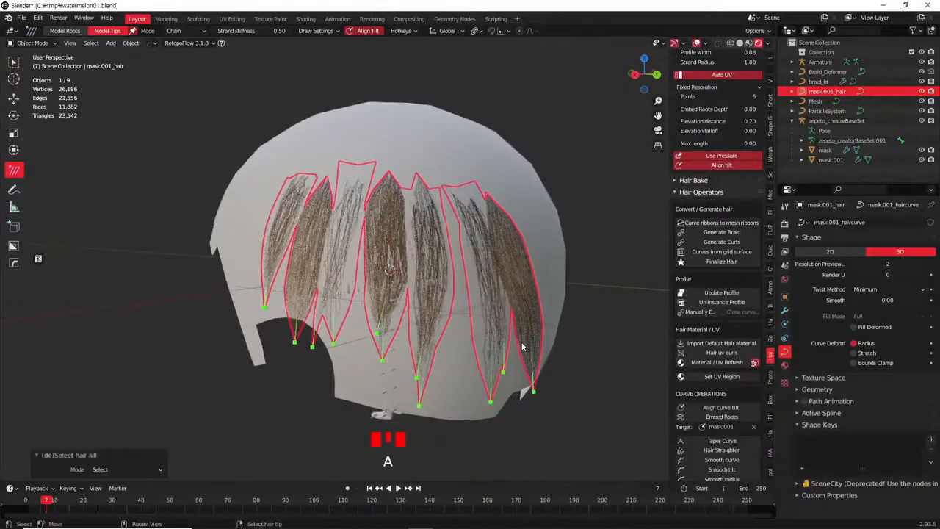
{"action": "left_click", "coordinate": [733, 442]}
{"action": "left_click", "coordinate": [743, 516]}
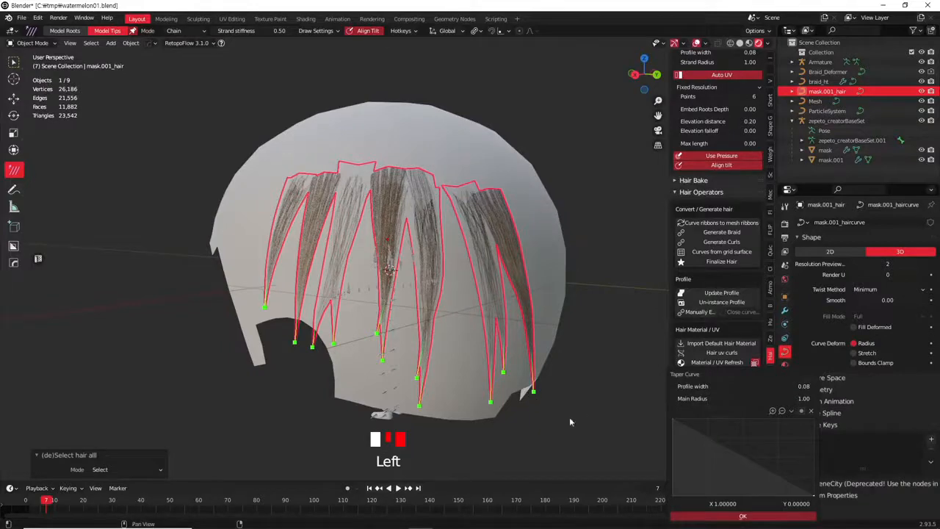
Deselect all ribbons, undo the stray edit and select only the rearmost hair ribbon by its tip
{"action": "key", "text": "alt+a"}
{"action": "left_click_drag", "start_coordinate": [542, 410], "coordinate": [523, 396]}
{"action": "key", "text": "ctrl+z"}
{"action": "left_click", "coordinate": [536, 389], "text": "ctrl"}
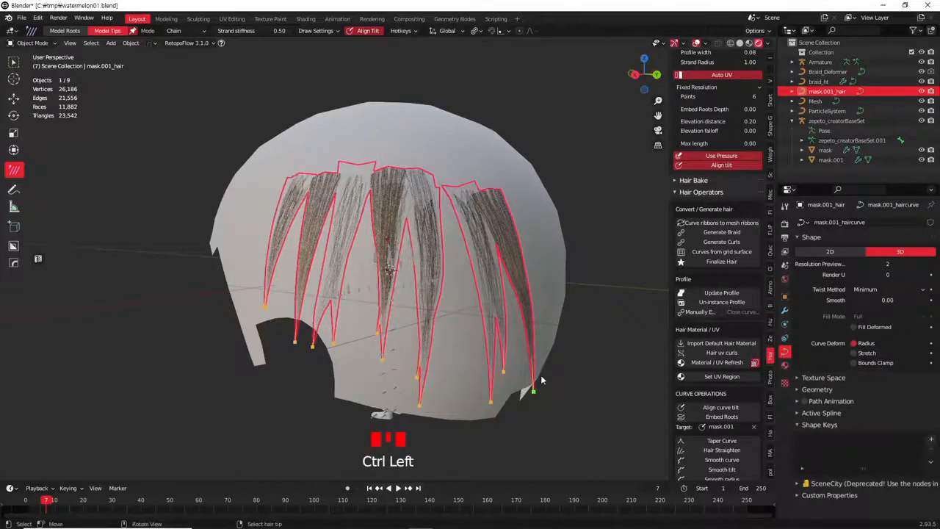
{"action": "key", "text": "ctrl+b"}
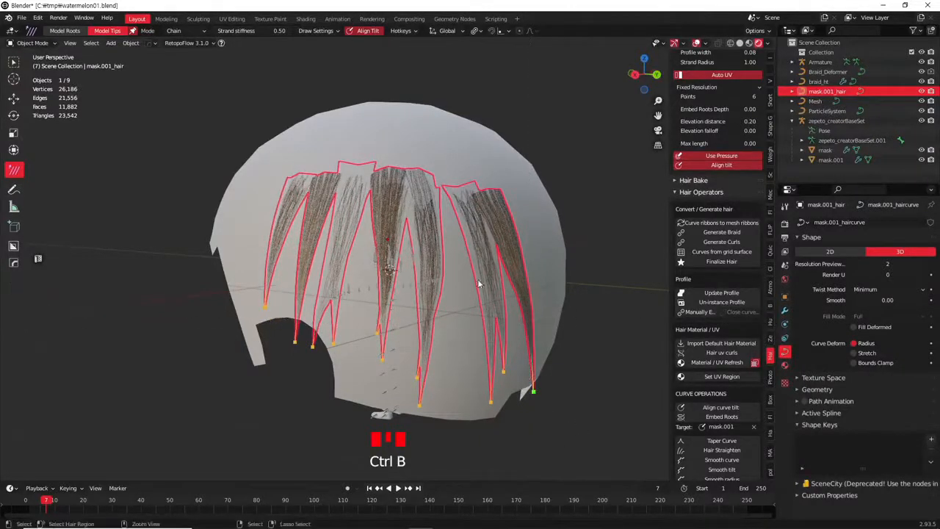
Deform the rearmost ribbon along a root-to-tip guide line, moving and rotating it slightly
{"action": "key", "text": "ctrl+d"}
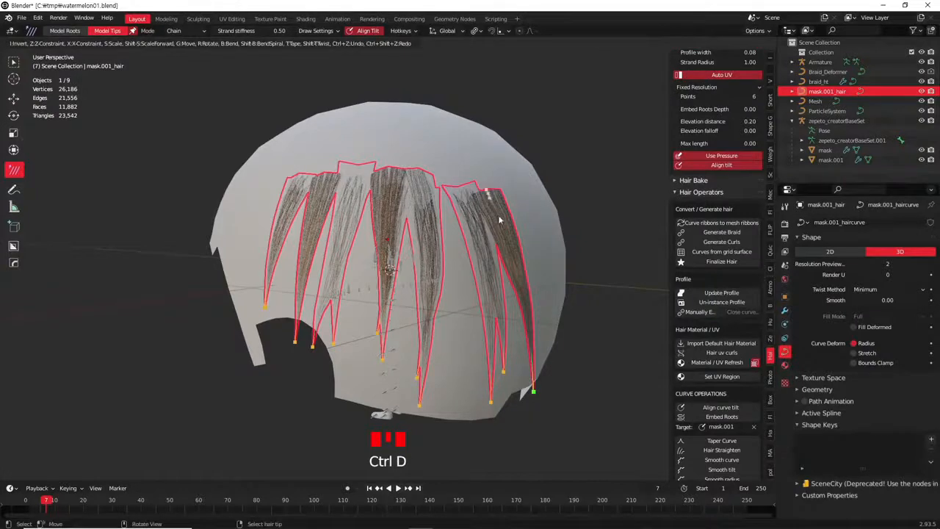
{"action": "left_click", "coordinate": [513, 245]}
{"action": "left_click_drag", "start_coordinate": [486, 191], "coordinate": [535, 396]}
{"action": "left_click_drag", "start_coordinate": [508, 242], "coordinate": [518, 288]}
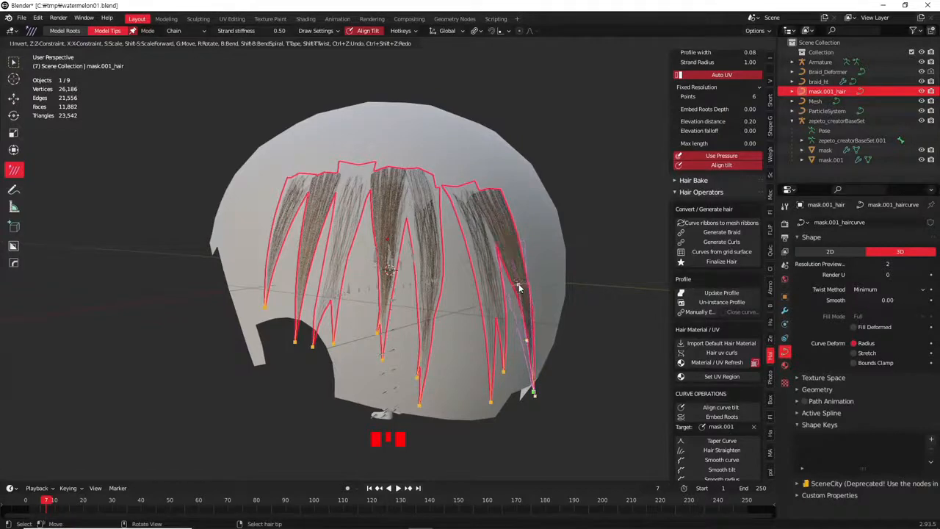
{"action": "key", "text": "r"}
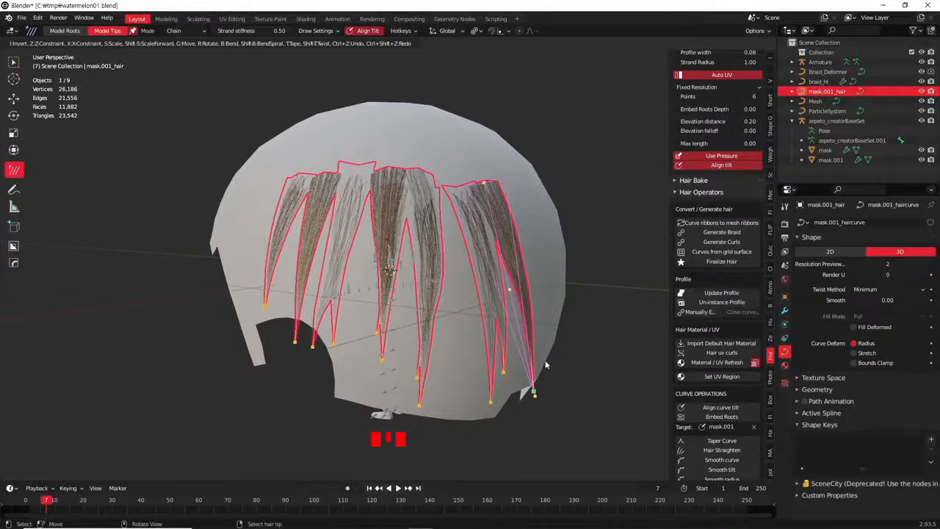
{"action": "left_click_drag", "start_coordinate": [533, 395], "coordinate": [525, 306]}
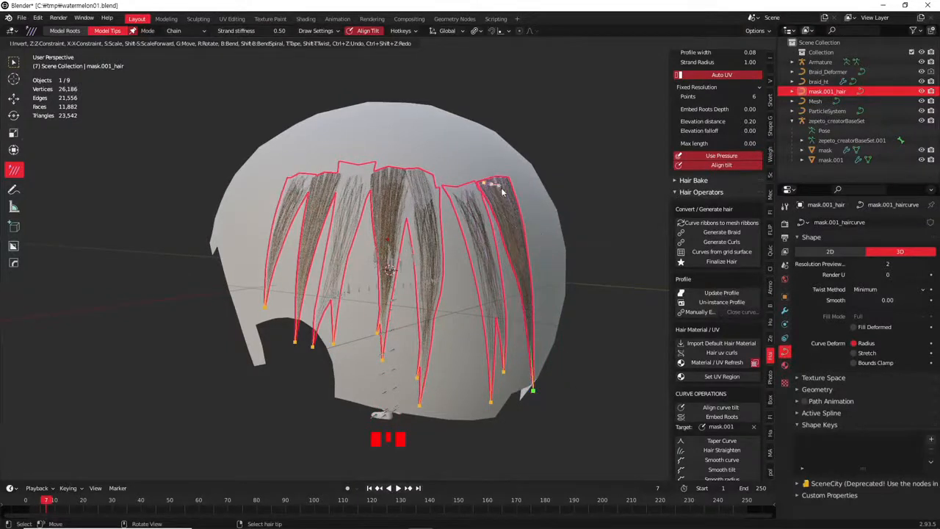
Set a new root-to-tip guide on the rearmost ribbon and bend its lower end outward toward the back
{"action": "left_click_drag", "start_coordinate": [484, 187], "coordinate": [534, 391]}
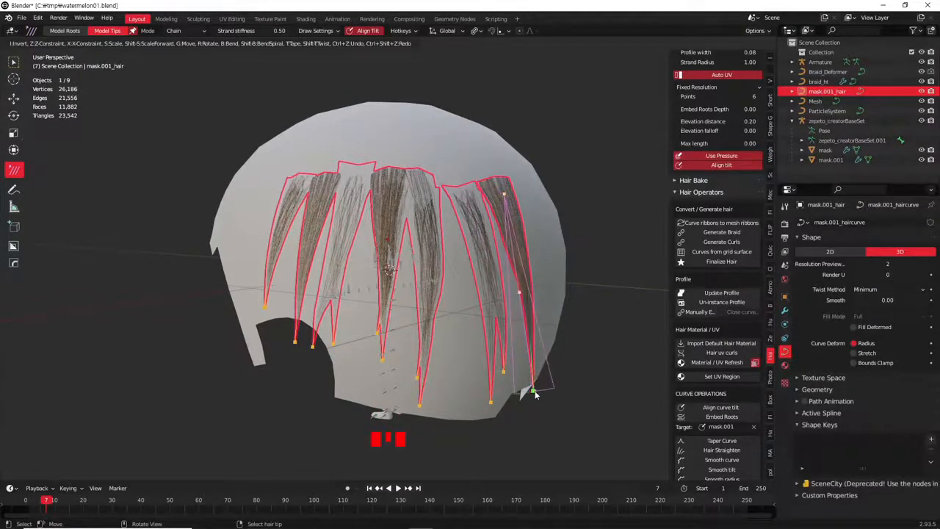
{"action": "key", "text": "b"}
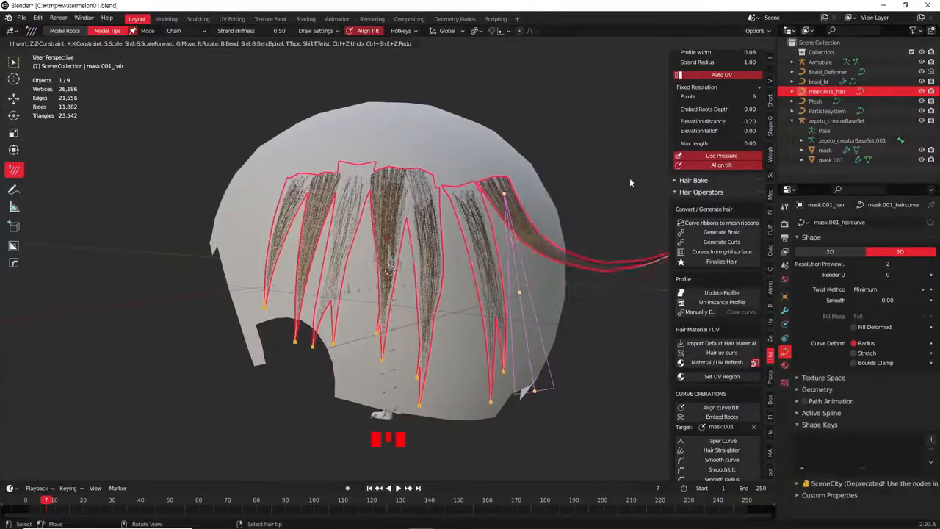
{"action": "scroll", "coordinate": [571, 323], "scroll_direction": "down", "scroll_amount": 2}
{"action": "middle_click_drag", "start_coordinate": [570, 323], "coordinate": [411, 365], "text": "shift"}
{"action": "middle_click_drag", "start_coordinate": [448, 316], "coordinate": [436, 270]}
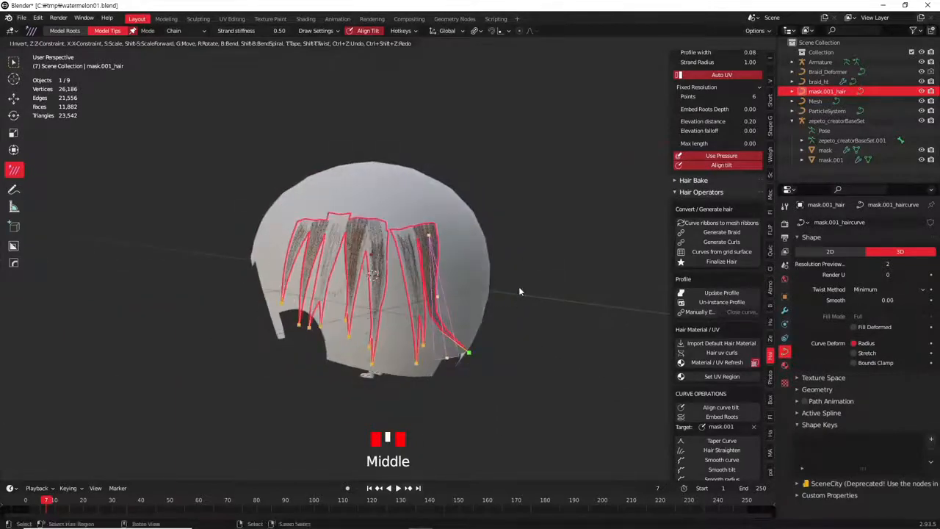
{"action": "scroll", "coordinate": [482, 273], "scroll_direction": "up", "scroll_amount": 3}
{"action": "scroll", "coordinate": [482, 278], "scroll_direction": "down", "scroll_amount": 2}
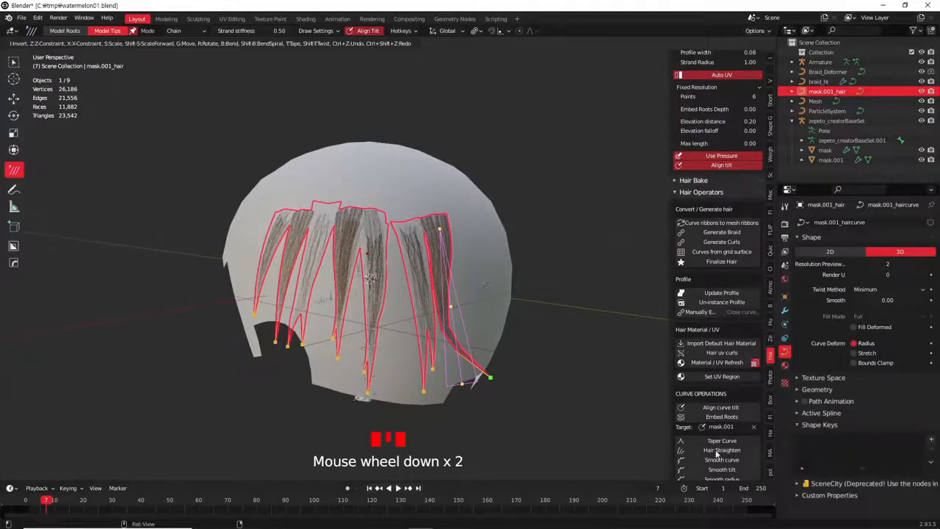
Apply Smooth curve to the bent rearmost ribbon only and adjust its smooth iterations to soften the bend
{"action": "scroll", "coordinate": [724, 442], "scroll_direction": "down", "scroll_amount": 2}
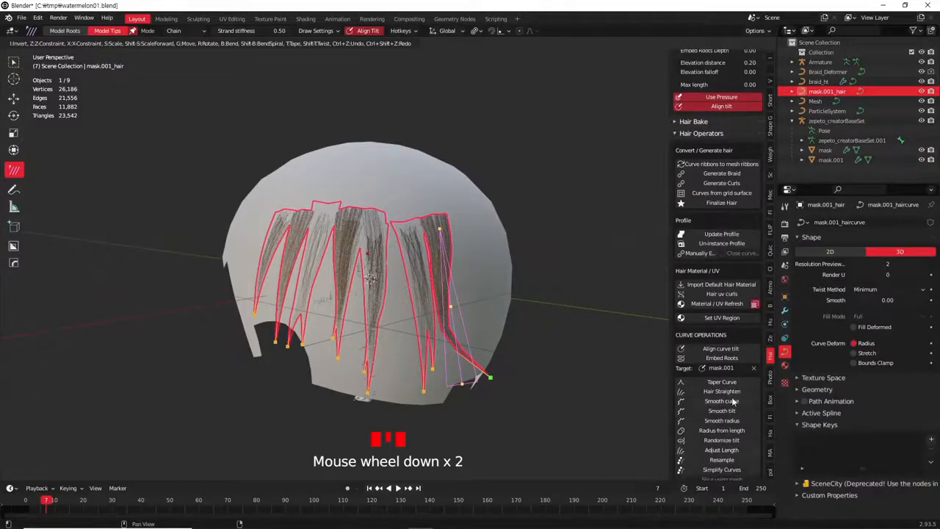
{"action": "scroll", "coordinate": [732, 400], "scroll_direction": "down", "scroll_amount": 1}
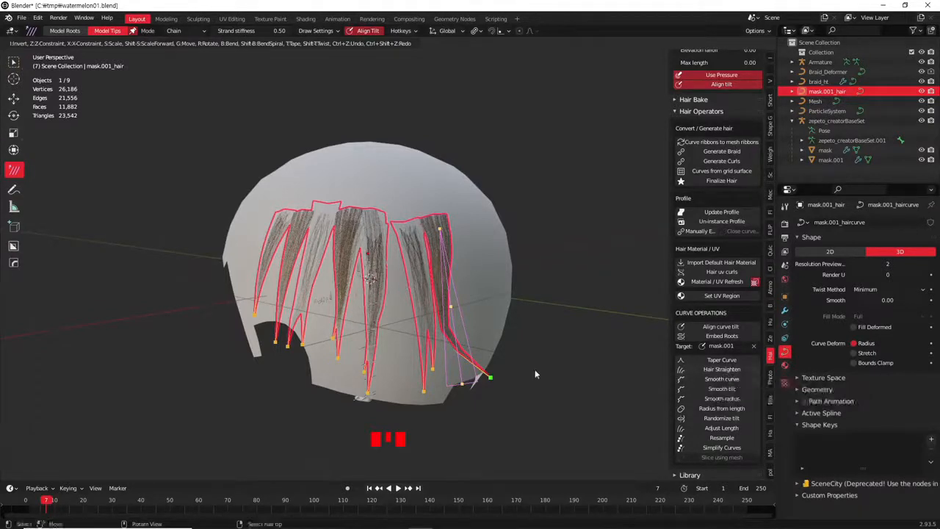
{"action": "left_click", "coordinate": [731, 380]}
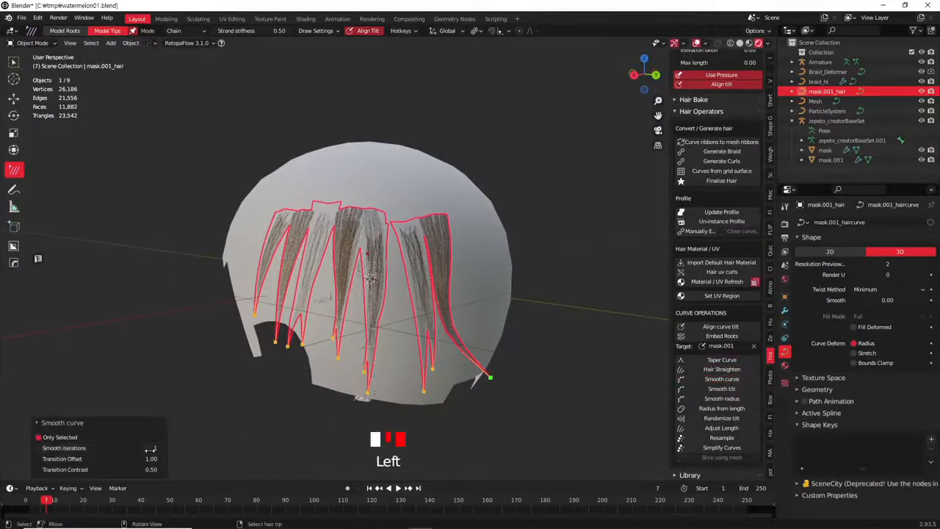
{"action": "left_click_drag", "start_coordinate": [115, 447], "coordinate": [150, 469]}
Shift the hair object by about -0.018 m in X and 0.020 m in Y, and undo the larger move after it
{"action": "left_click_drag", "start_coordinate": [496, 331], "coordinate": [502, 332]}
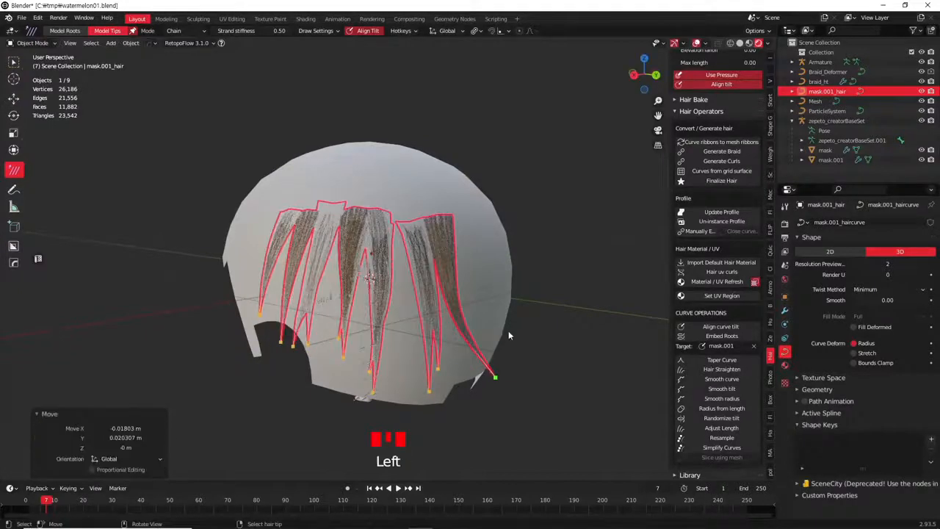
{"action": "left_click_drag", "start_coordinate": [556, 416], "coordinate": [481, 310]}
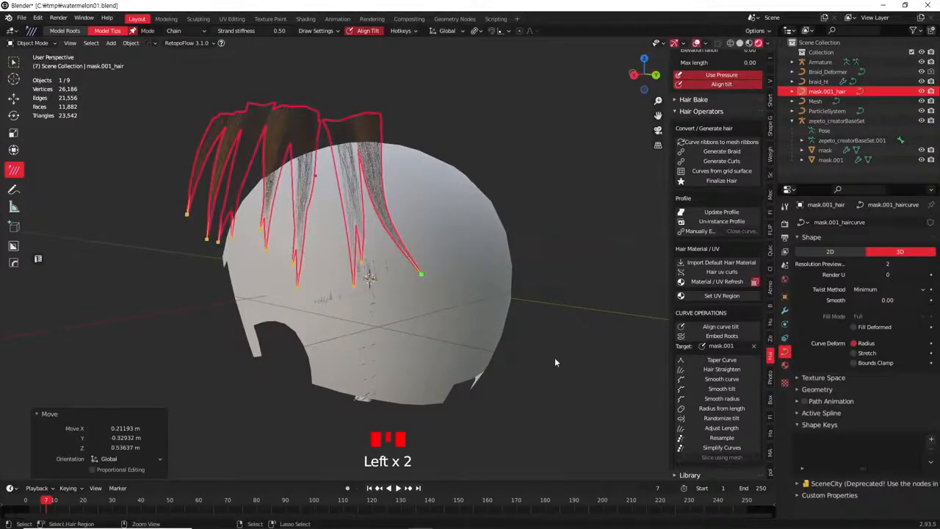
{"action": "key", "text": "ctrl+z"}
Apply Smooth tilt to all the hair ribbons, adjust its smooth strength and deselect the hair object
{"action": "key", "text": "a"}
{"action": "left_click", "coordinate": [721, 389]}
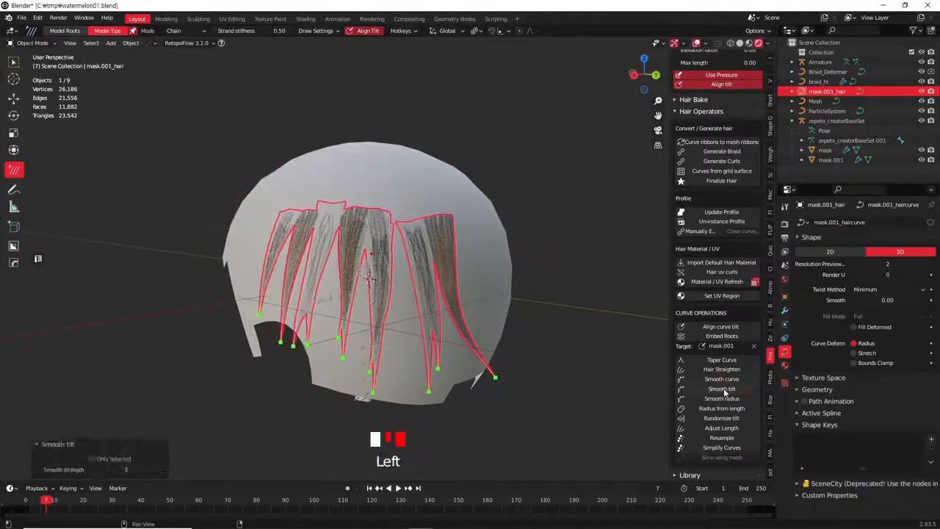
{"action": "left_click_drag", "start_coordinate": [111, 468], "coordinate": [136, 469]}
{"action": "left_click", "coordinate": [568, 410]}
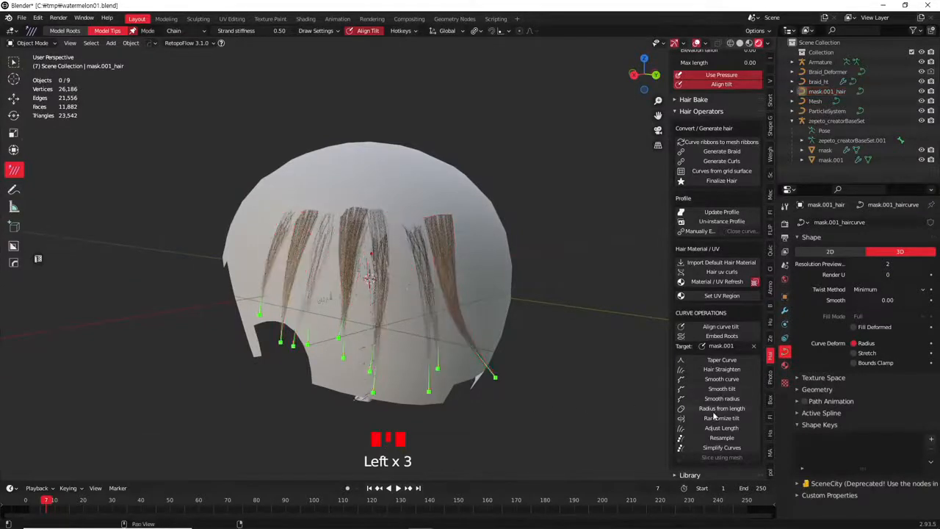
Generate braids from all the hair ribbons on mask.001
{"action": "left_click", "coordinate": [737, 153]}
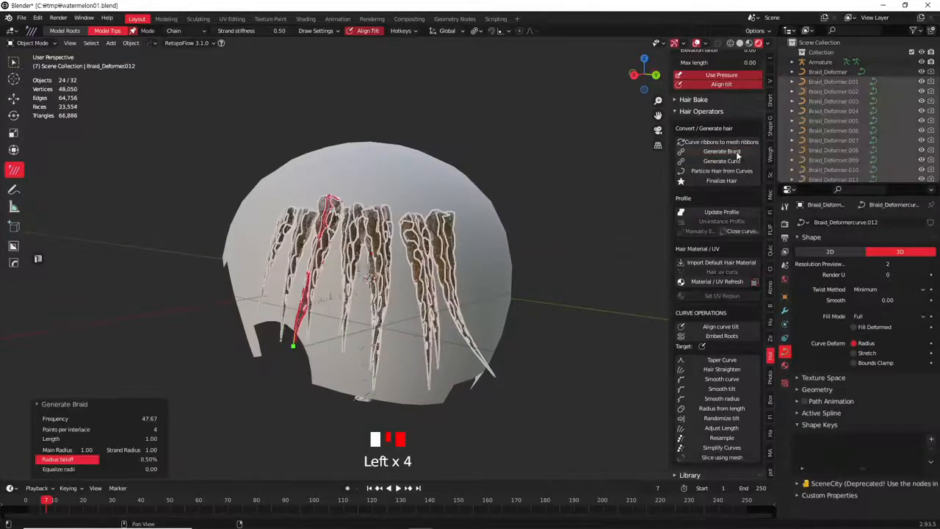
{"action": "scroll", "coordinate": [425, 124], "scroll_direction": "up", "scroll_amount": 3}
{"action": "middle_click_drag", "start_coordinate": [348, 238], "coordinate": [412, 280]}
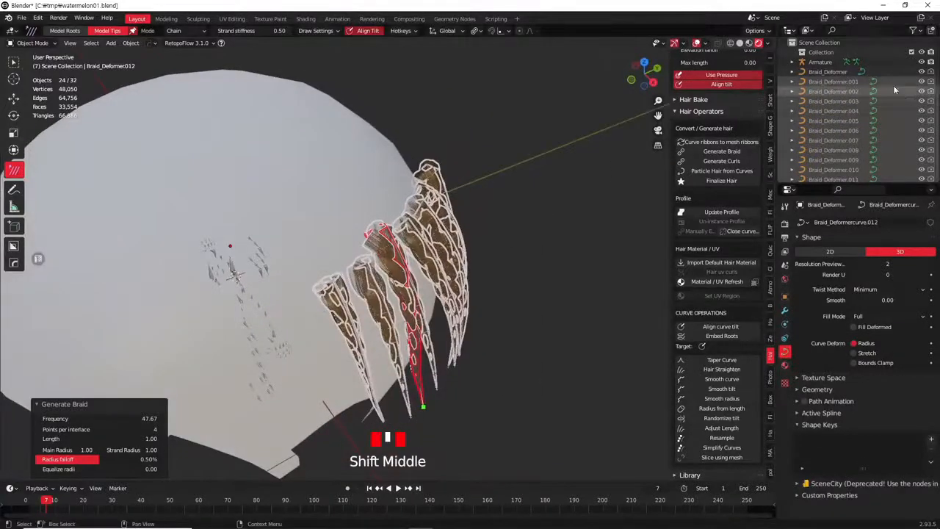
{"action": "scroll", "coordinate": [843, 103], "scroll_direction": "down", "scroll_amount": 4}
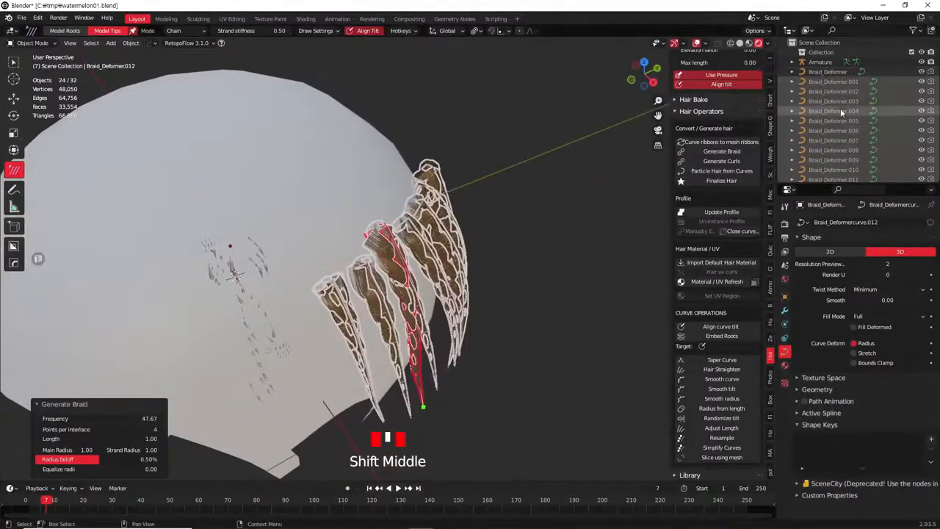
{"action": "scroll", "coordinate": [845, 118], "scroll_direction": "up", "scroll_amount": 5}
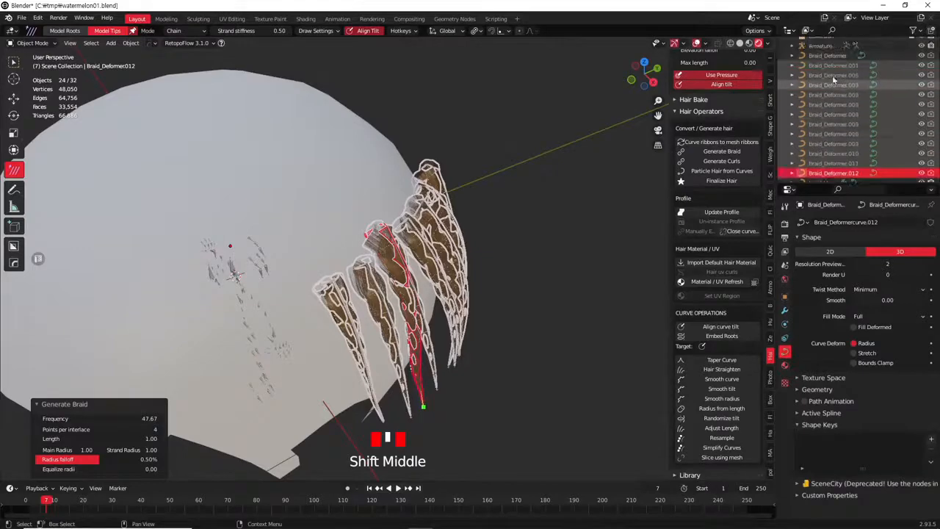
Deselect the braids and examine them close up, from the side and from the front of the head
{"action": "left_click", "coordinate": [482, 257]}
{"action": "middle_click_drag", "start_coordinate": [482, 257], "coordinate": [380, 264]}
{"action": "scroll", "coordinate": [379, 265], "scroll_direction": "up", "scroll_amount": 3}
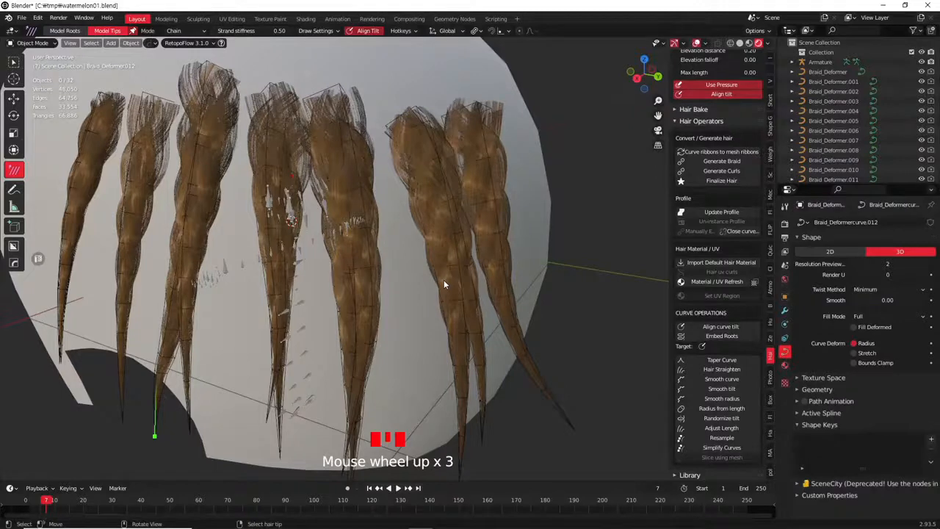
{"action": "scroll", "coordinate": [443, 280], "scroll_direction": "down", "scroll_amount": 4}
{"action": "middle_click_drag", "start_coordinate": [443, 280], "coordinate": [509, 291]}
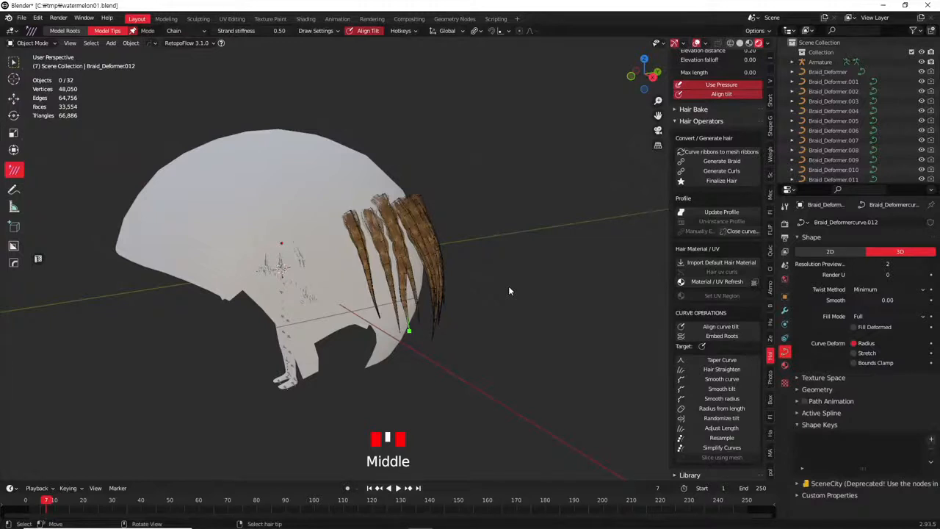
{"action": "middle_click_drag", "start_coordinate": [477, 300], "coordinate": [523, 318]}
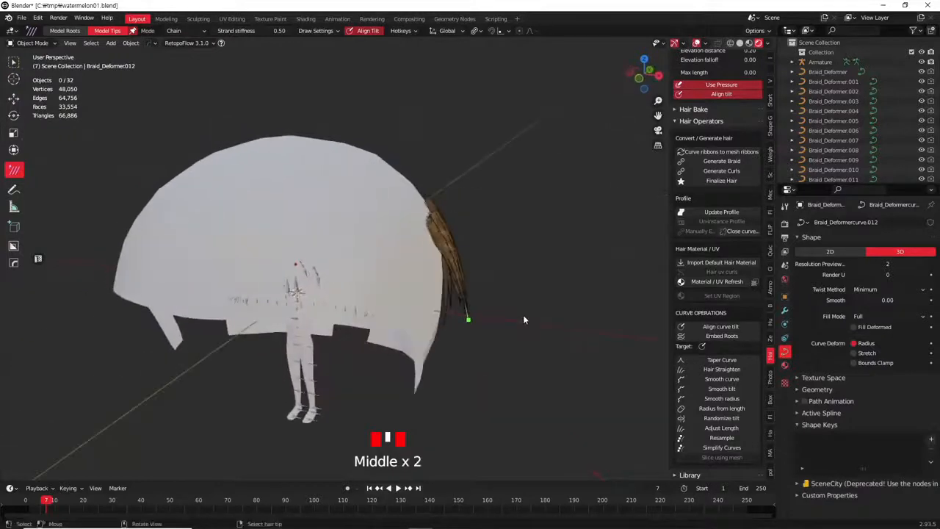
{"action": "key", "text": "KP_1"}
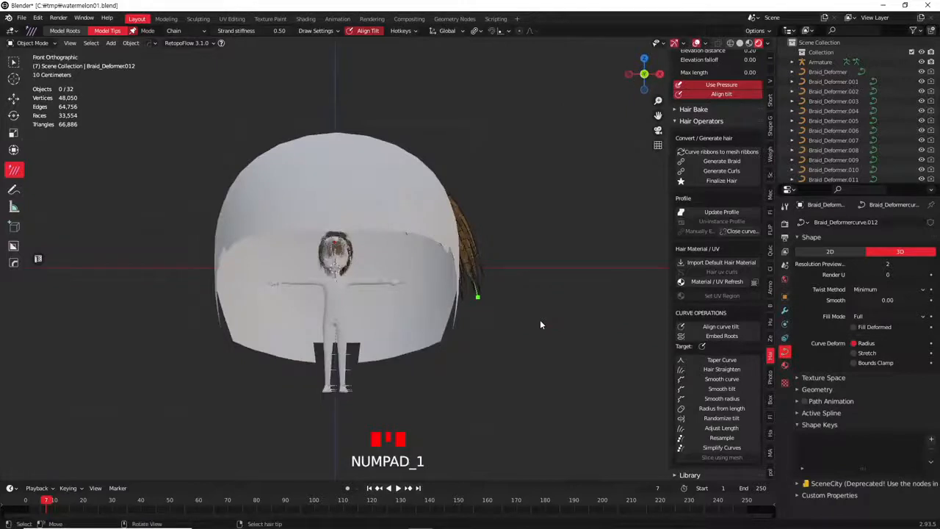
{"action": "scroll", "coordinate": [537, 301], "scroll_direction": "up", "scroll_amount": 2}
{"action": "middle_click_drag", "start_coordinate": [536, 302], "coordinate": [570, 340]}
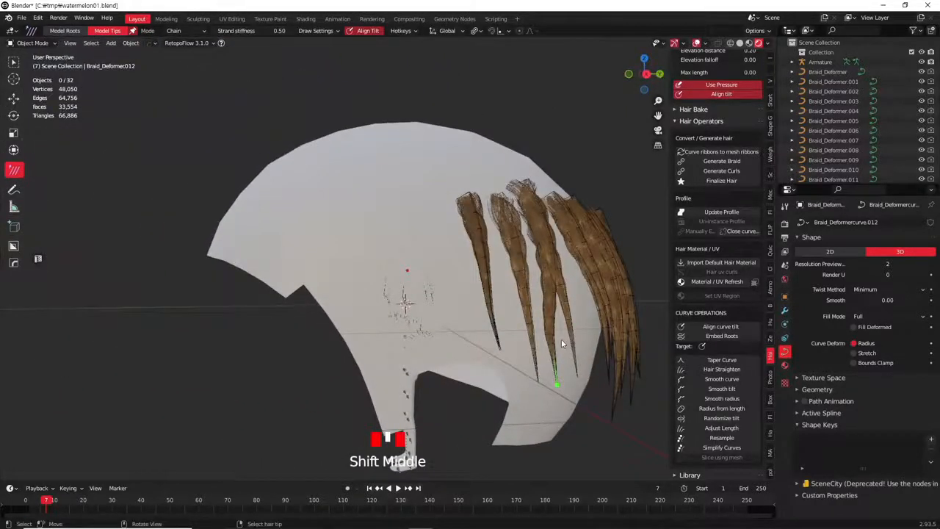
{"action": "scroll", "coordinate": [344, 257], "scroll_direction": "down", "scroll_amount": 3}
{"action": "middle_click_drag", "start_coordinate": [285, 340], "coordinate": [495, 262]}
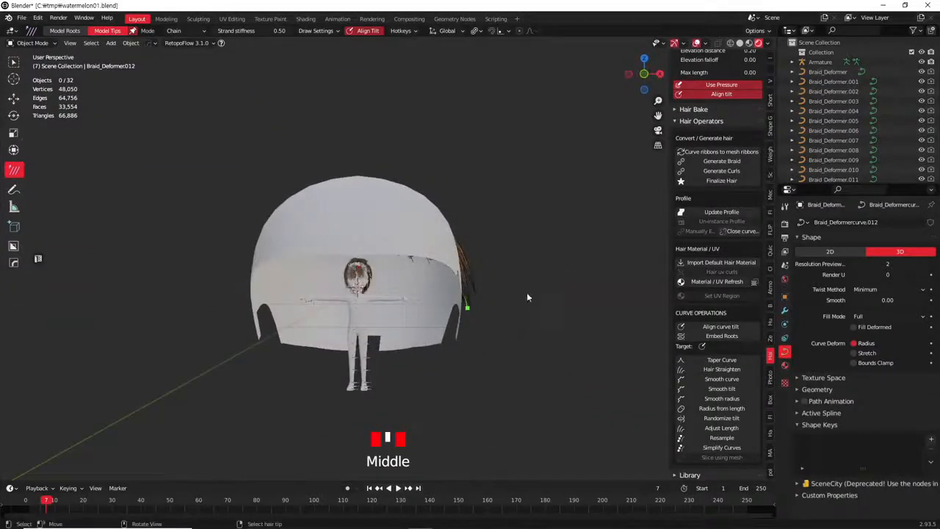
Convert the braid braid_ht.006 in the row at the back of the scalp to mesh ribbons
{"action": "middle_click_drag", "start_coordinate": [527, 292], "coordinate": [548, 292]}
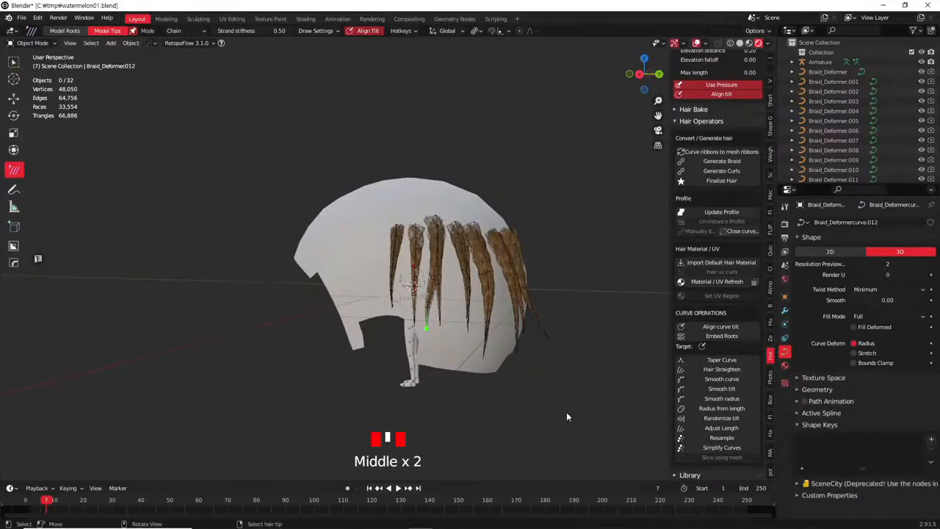
{"action": "scroll", "coordinate": [539, 310], "scroll_direction": "down", "scroll_amount": 2}
{"action": "middle_click_drag", "start_coordinate": [539, 311], "coordinate": [581, 167]}
{"action": "key", "text": "KP_1"}
{"action": "key", "text": "KP_3"}
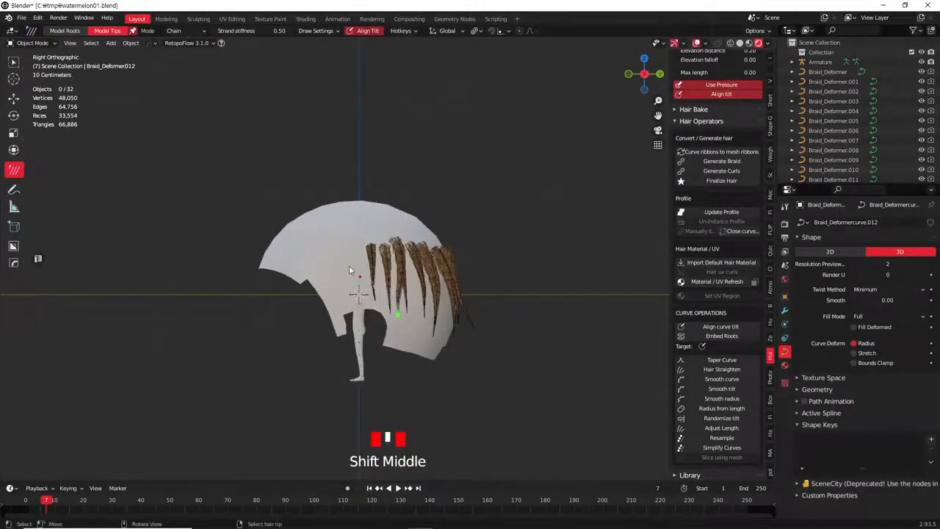
{"action": "scroll", "coordinate": [439, 242], "scroll_direction": "up", "scroll_amount": 3}
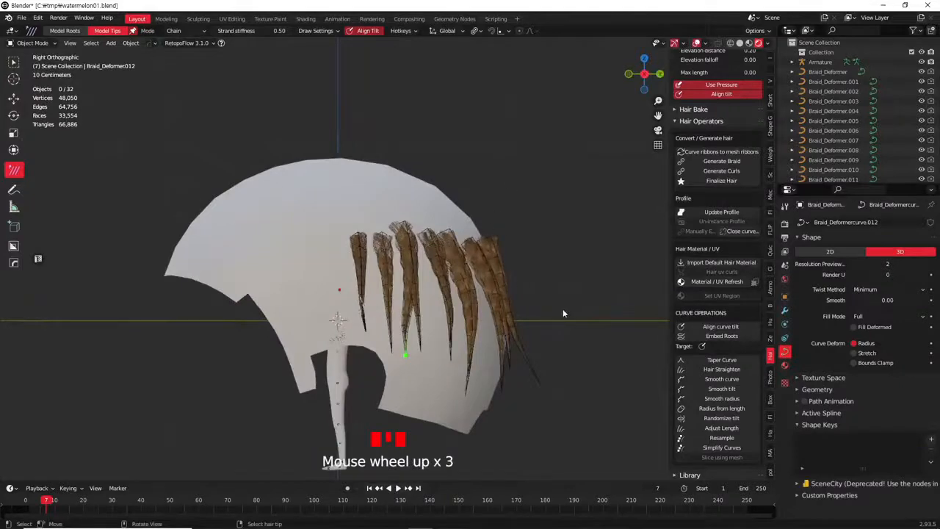
{"action": "key", "text": "Tab"}
{"action": "key", "text": "Tab"}
{"action": "left_click", "coordinate": [463, 276]}
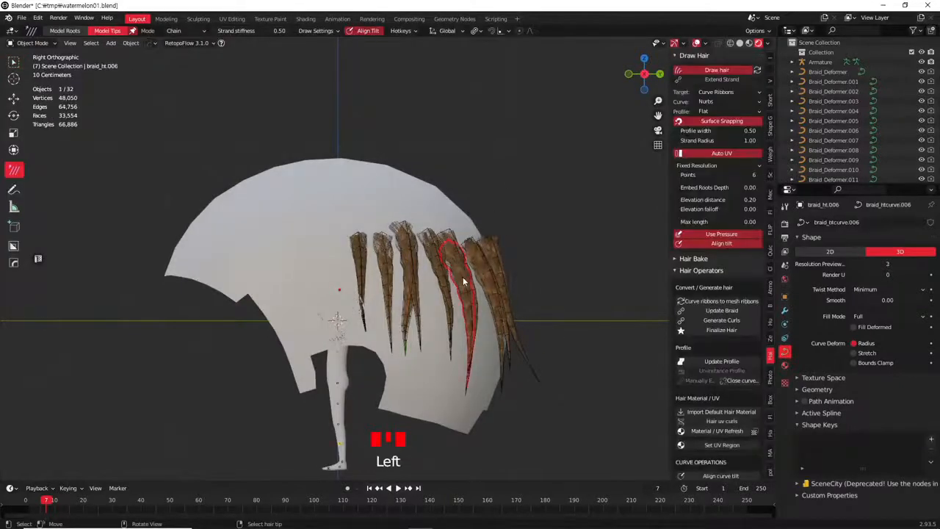
{"action": "key", "text": "Tab"}
{"action": "key", "text": "Tab"}
{"action": "key", "text": "Tab"}
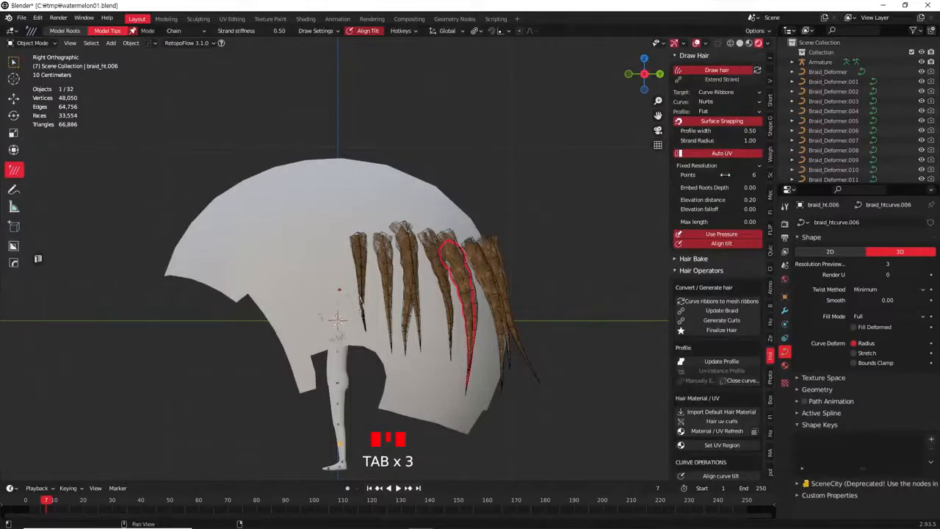
{"action": "left_click", "coordinate": [721, 301]}
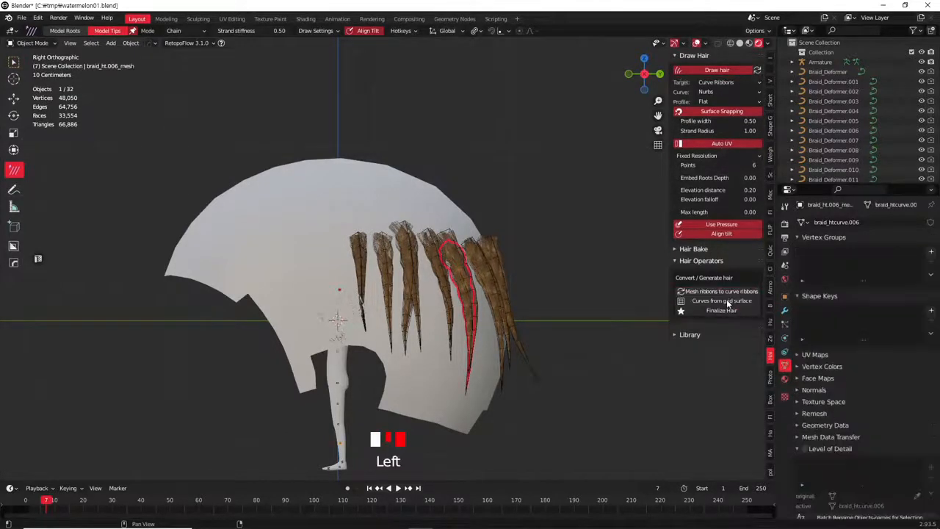
Try to move the converted mesh braid away from the overlapping braid and its deformer curve
{"action": "left_click", "coordinate": [461, 270]}
{"action": "scroll", "coordinate": [499, 304], "scroll_direction": "up", "scroll_amount": 3}
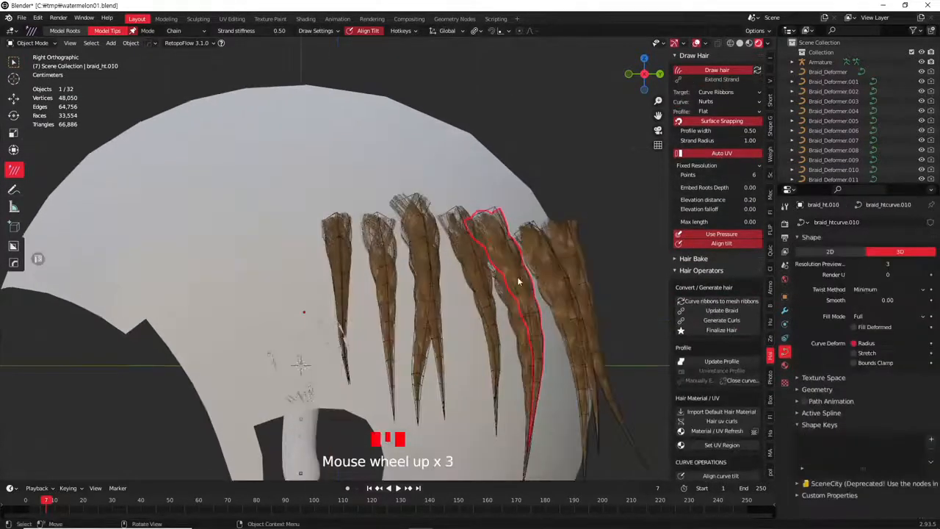
{"action": "middle_click_drag", "start_coordinate": [499, 304], "coordinate": [442, 235], "text": "shift"}
{"action": "scroll", "coordinate": [434, 249], "scroll_direction": "up", "scroll_amount": 2}
{"action": "left_click", "coordinate": [446, 267]}
{"action": "key", "text": "g"}
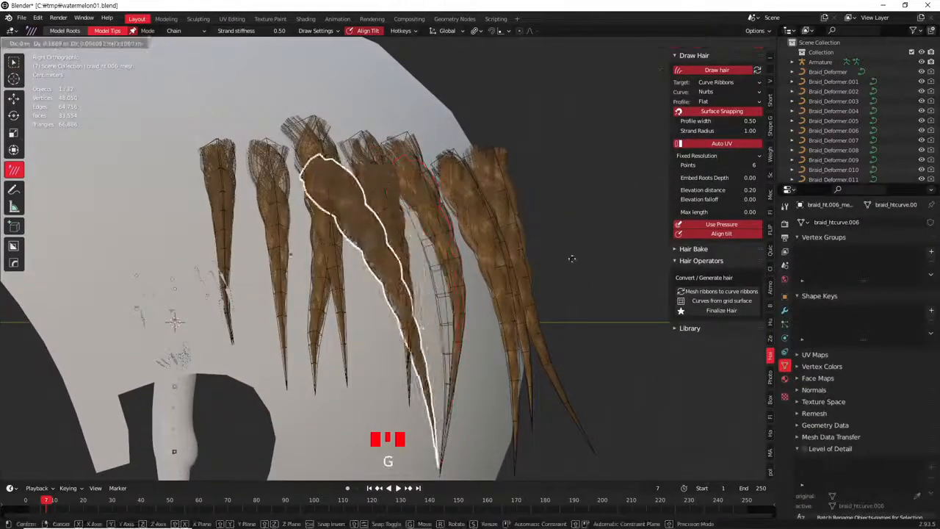
{"action": "key", "text": "Tab"}
{"action": "key", "text": "Tab"}
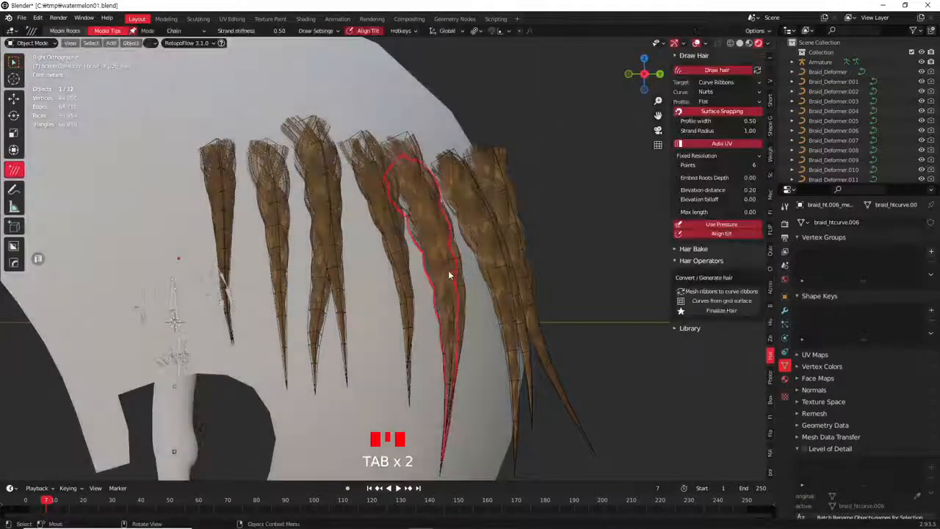
{"action": "left_click", "coordinate": [449, 287]}
{"action": "key", "text": "g"}
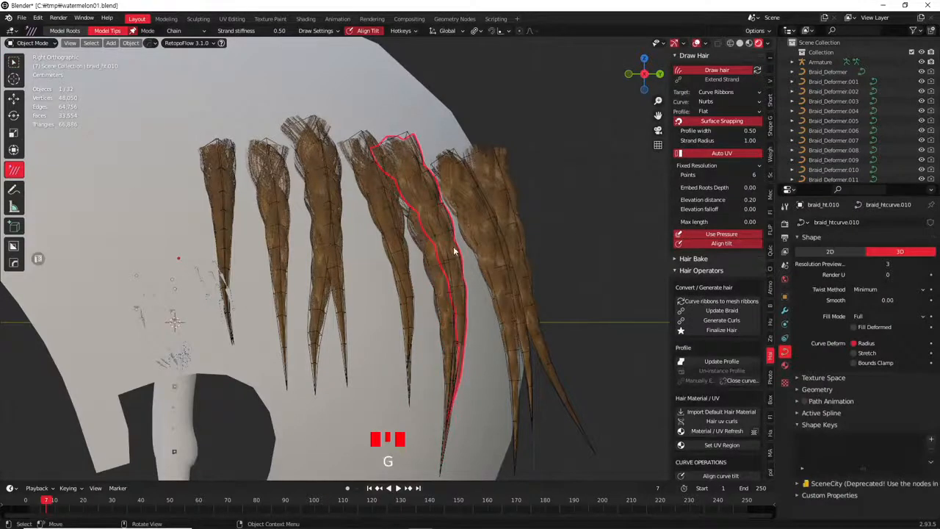
{"action": "left_click", "coordinate": [447, 270]}
{"action": "left_click", "coordinate": [446, 270]}
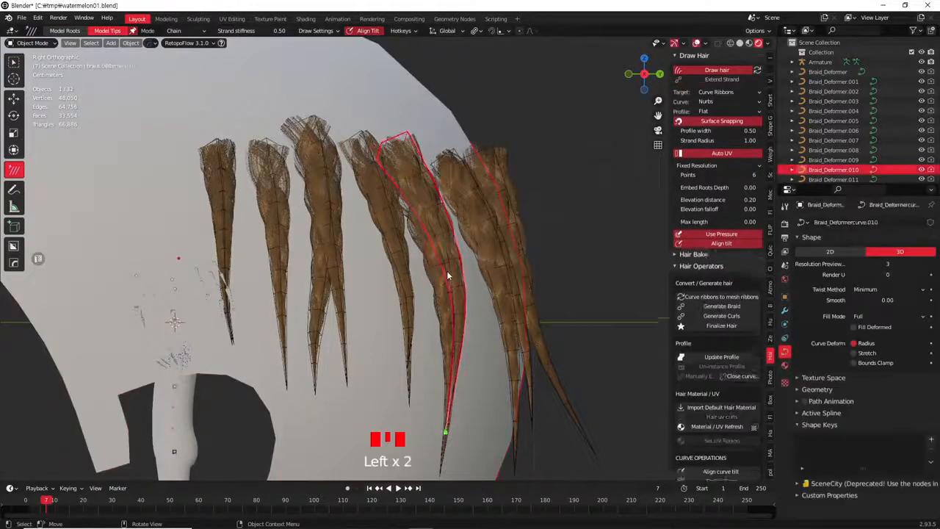
{"action": "left_click", "coordinate": [441, 281]}
{"action": "key", "text": "g"}
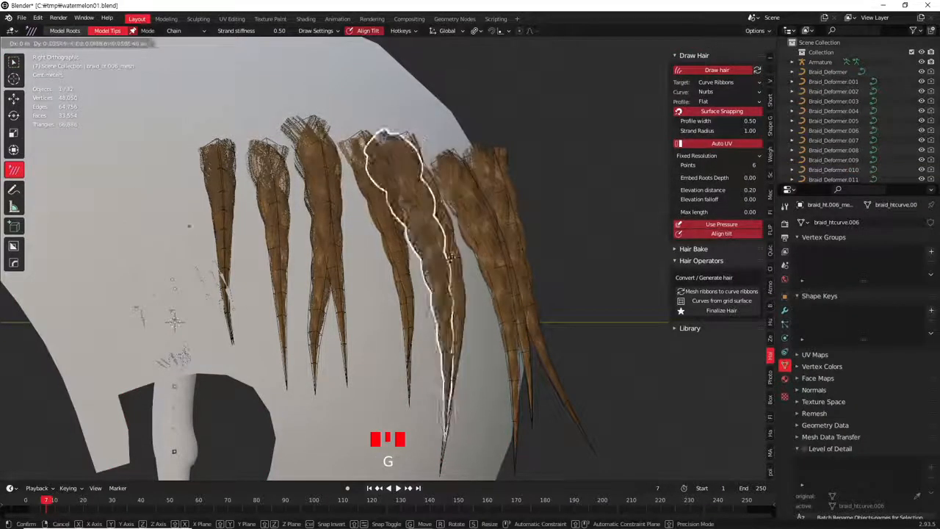
{"action": "right_click", "coordinate": [503, 283]}
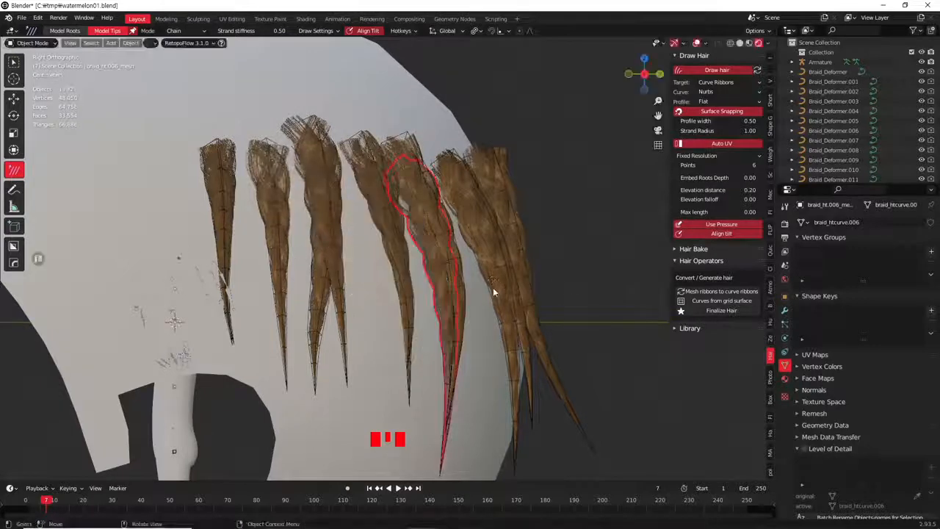
Apply the CurveDeform modifier on the mesh braid braid_ht.006_mesh
{"action": "scroll", "coordinate": [485, 283], "scroll_direction": "down", "scroll_amount": 4}
{"action": "middle_click_drag", "start_coordinate": [461, 282], "coordinate": [537, 224], "text": "shift"}
{"action": "right_click", "coordinate": [497, 218]}
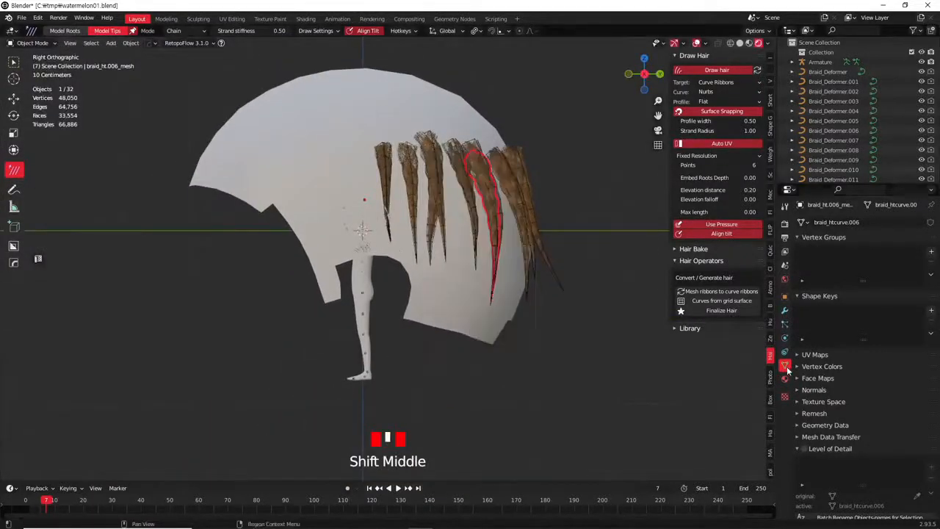
{"action": "left_click", "coordinate": [785, 312]}
{"action": "left_click", "coordinate": [908, 240]}
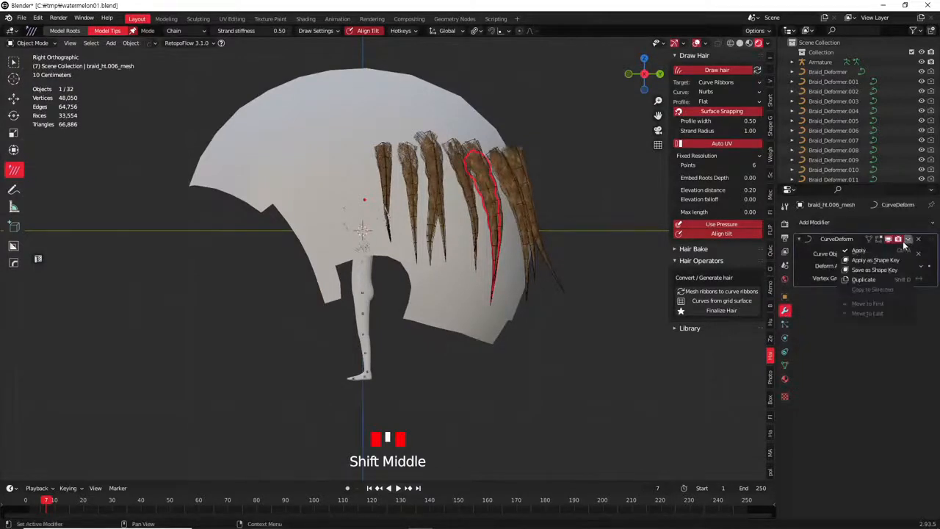
{"action": "left_click", "coordinate": [895, 251]}
Move the mesh braid by about 0.096 m in X, 0.174 m in Y and 0.131 m in Z
{"action": "left_click", "coordinate": [515, 233]}
{"action": "scroll", "coordinate": [559, 209], "scroll_direction": "up", "scroll_amount": 2}
{"action": "key", "text": "g"}
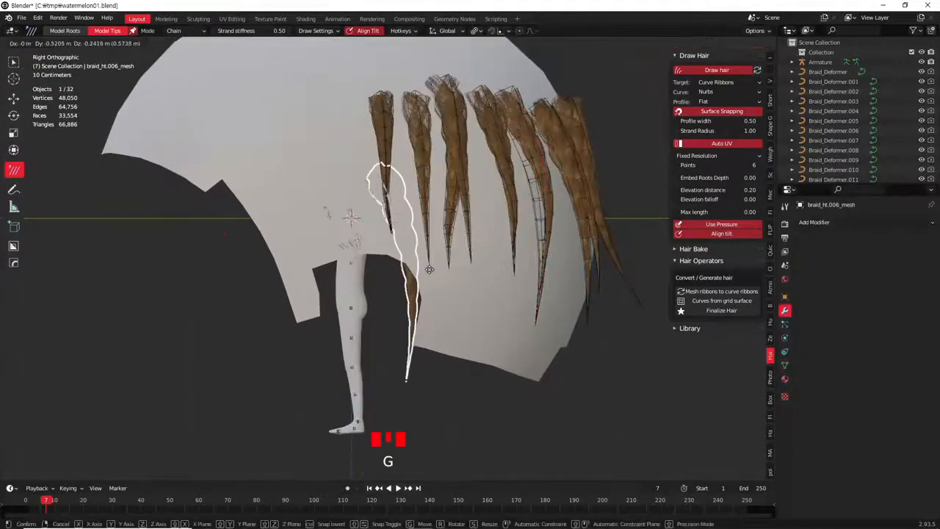
{"action": "left_click", "coordinate": [601, 219]}
{"action": "middle_click_drag", "start_coordinate": [552, 278], "coordinate": [572, 294]}
{"action": "key", "text": "g"}
{"action": "left_click", "coordinate": [607, 264]}
{"action": "middle_click_drag", "start_coordinate": [592, 262], "coordinate": [501, 265]}
{"action": "scroll", "coordinate": [501, 266], "scroll_direction": "down", "scroll_amount": 3}
{"action": "key", "text": "g"}
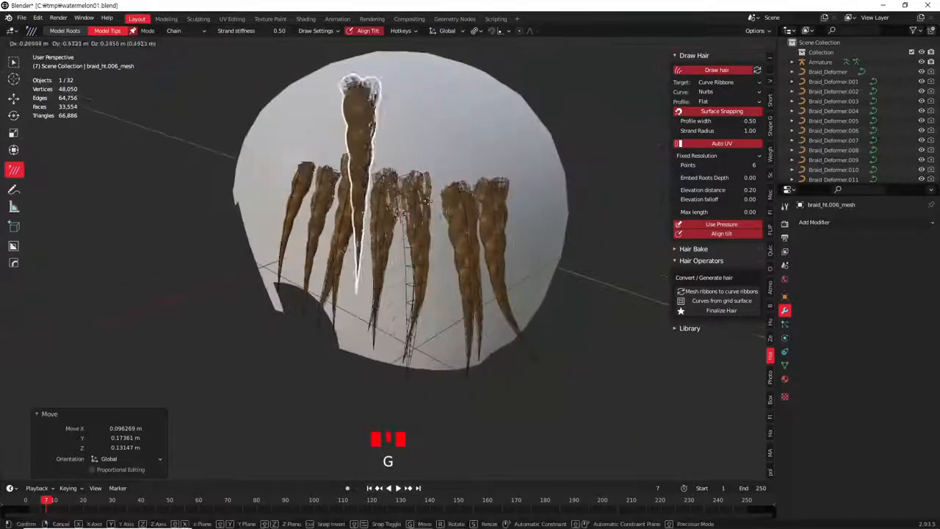
{"action": "middle_click_drag", "start_coordinate": [406, 241], "coordinate": [350, 246]}
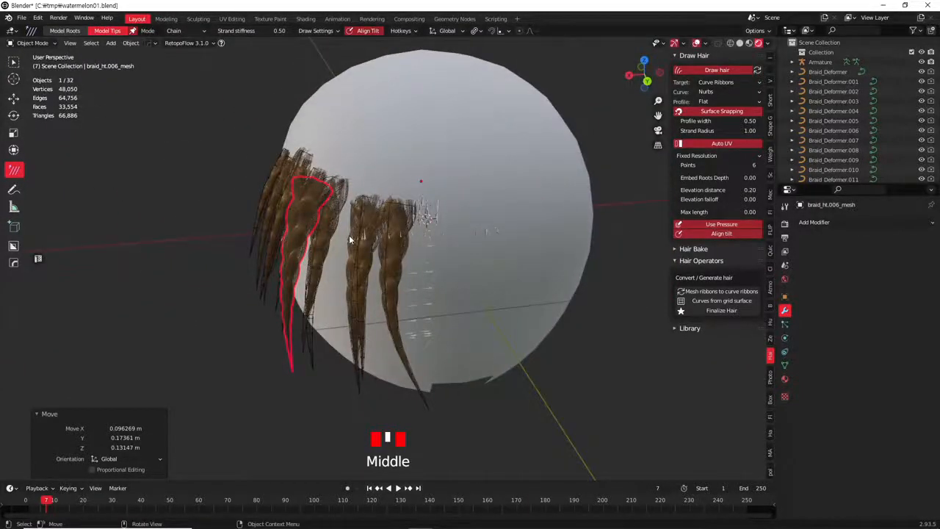
Move the mesh braid forward about -1.041 m in Y and -0.119 m in Z, and shift it 0.133 m in X and -0.071 m in Z
{"action": "key", "text": "KP_3"}
{"action": "key", "text": "g"}
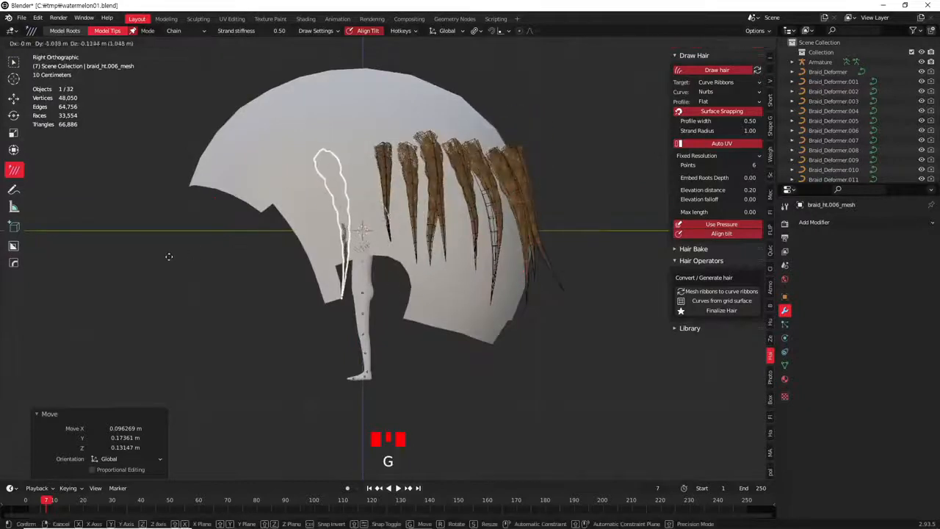
{"action": "left_click", "coordinate": [185, 253]}
{"action": "key", "text": "KP_1"}
{"action": "key", "text": "g"}
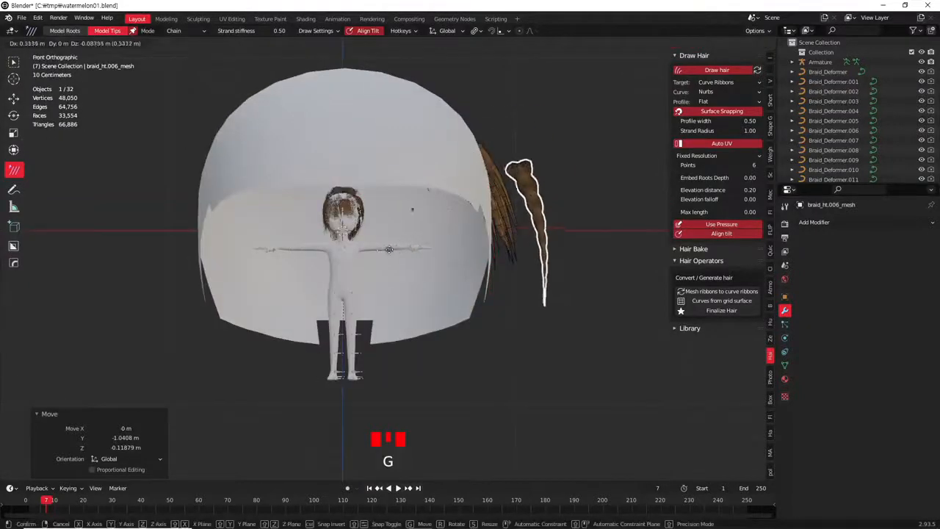
{"action": "left_click", "coordinate": [358, 249]}
{"action": "scroll", "coordinate": [340, 252], "scroll_direction": "up", "scroll_amount": 6}
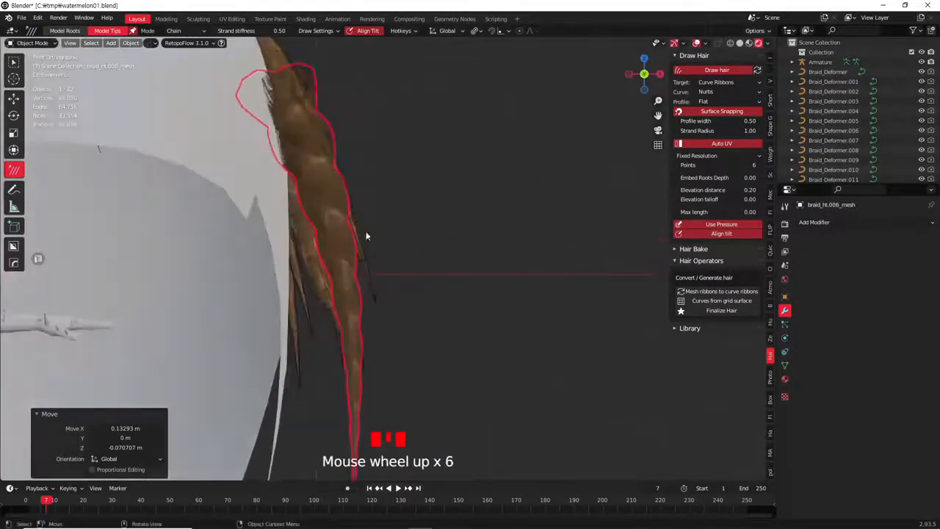
{"action": "scroll", "coordinate": [380, 268], "scroll_direction": "down", "scroll_amount": 1}
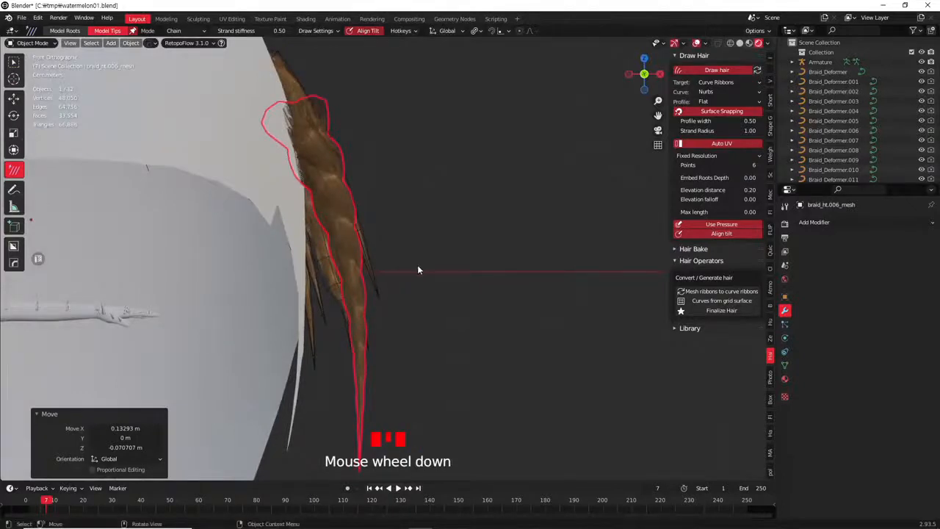
Select an edge loop at the mesh braid's root, rotate it -43.1° in front view and move it about -0.037 m in X
{"action": "key", "text": "Tab"}
{"action": "scroll", "coordinate": [447, 279], "scroll_direction": "up", "scroll_amount": 2}
{"action": "middle_click_drag", "start_coordinate": [447, 279], "coordinate": [382, 230]}
{"action": "key", "text": "2"}
{"action": "left_click", "coordinate": [340, 241], "text": "alt+shift"}
{"action": "key", "text": "KP_1"}
{"action": "key", "text": "r"}
{"action": "left_click", "coordinate": [506, 185]}
{"action": "key", "text": "g"}
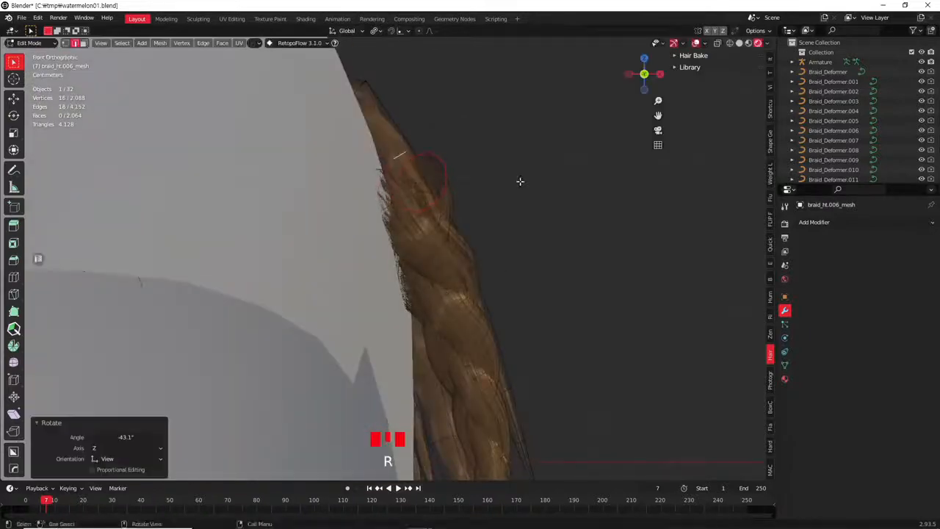
{"action": "left_click", "coordinate": [487, 193]}
Rotate the selected root edge loop again in an angled view and return to Object Mode
{"action": "middle_click_drag", "start_coordinate": [487, 193], "coordinate": [370, 297]}
{"action": "key", "text": "r"}
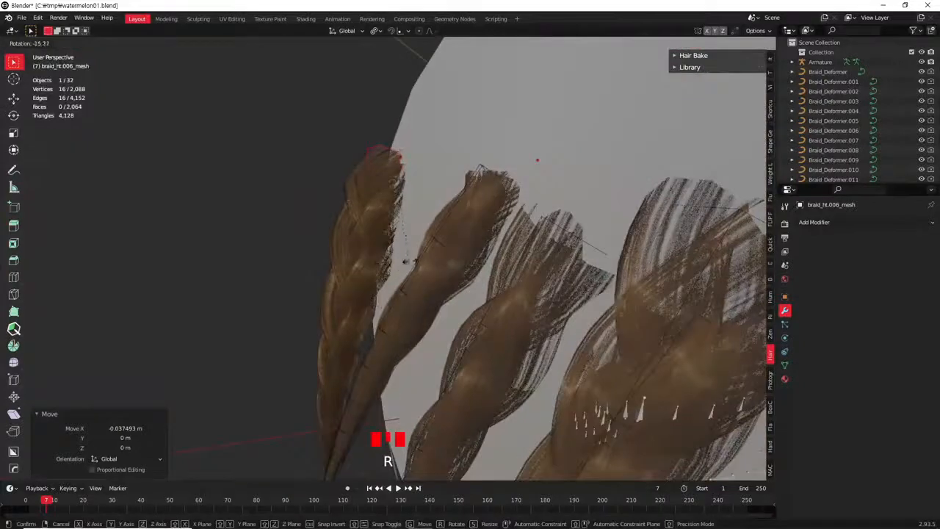
{"action": "left_click", "coordinate": [381, 297]}
{"action": "middle_click_drag", "start_coordinate": [381, 297], "coordinate": [520, 269]}
{"action": "key", "text": "Tab"}
{"action": "scroll", "coordinate": [362, 349], "scroll_direction": "down", "scroll_amount": 2}
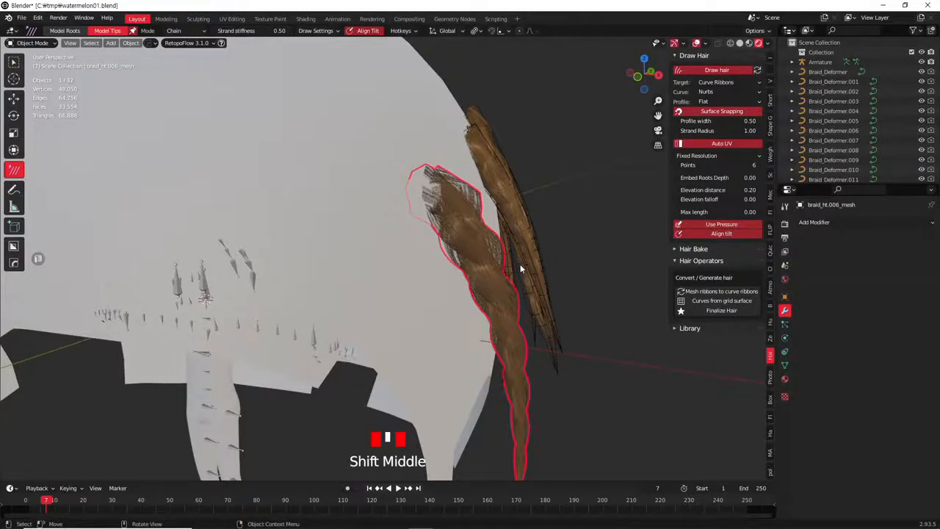
Select the mesh braid's visible edges along its whole length in Edit Mode
{"action": "middle_click_drag", "start_coordinate": [490, 239], "coordinate": [441, 239]}
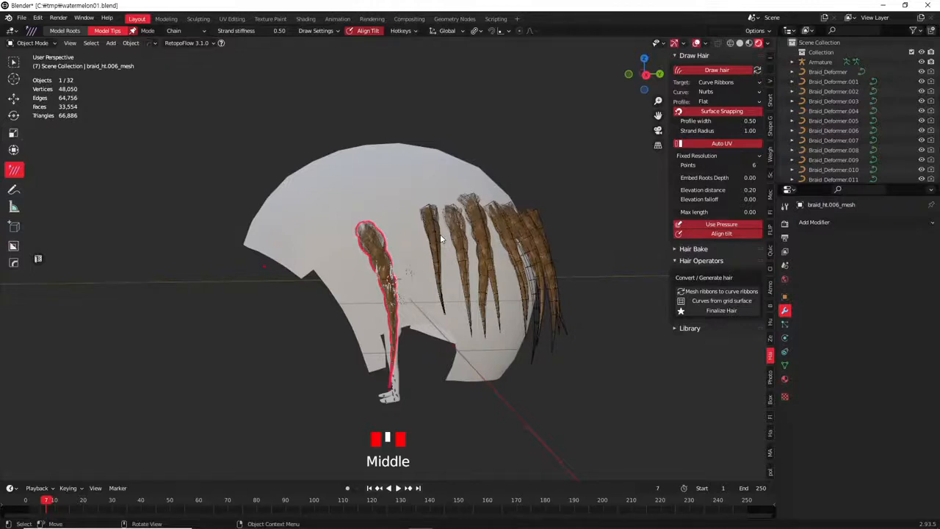
{"action": "middle_click_drag", "start_coordinate": [441, 239], "coordinate": [546, 436]}
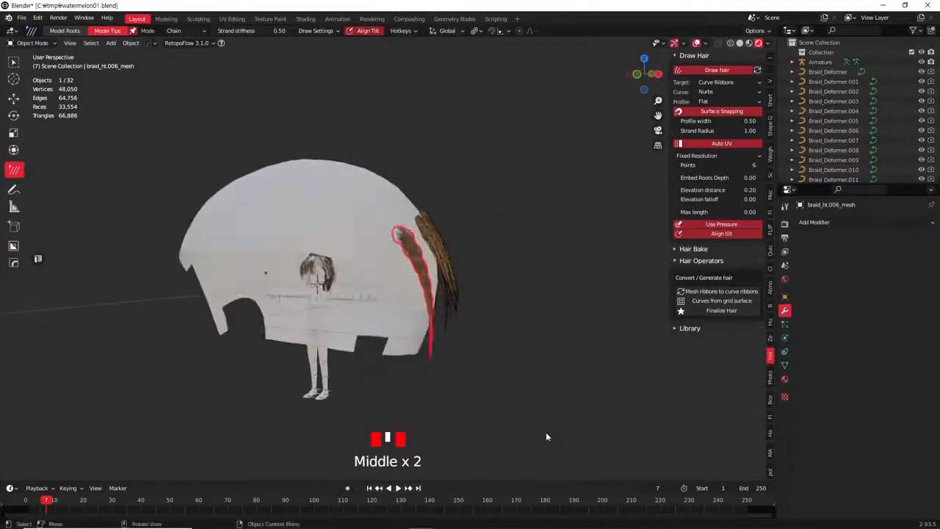
{"action": "key", "text": "Tab"}
{"action": "scroll", "coordinate": [593, 346], "scroll_direction": "down", "scroll_amount": 2}
{"action": "left_click_drag", "start_coordinate": [593, 356], "coordinate": [197, 146]}
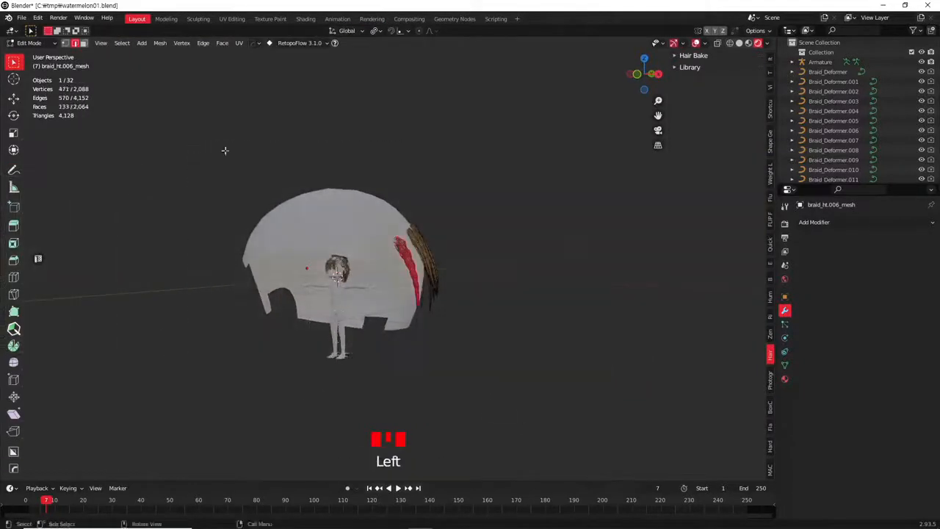
{"action": "middle_click_drag", "start_coordinate": [459, 286], "coordinate": [326, 325]}
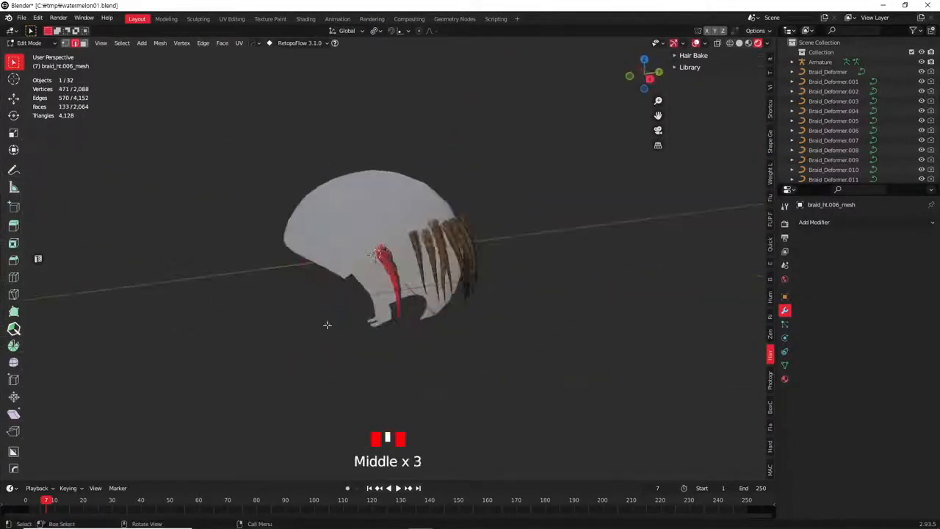
{"action": "scroll", "coordinate": [401, 315], "scroll_direction": "up", "scroll_amount": 4}
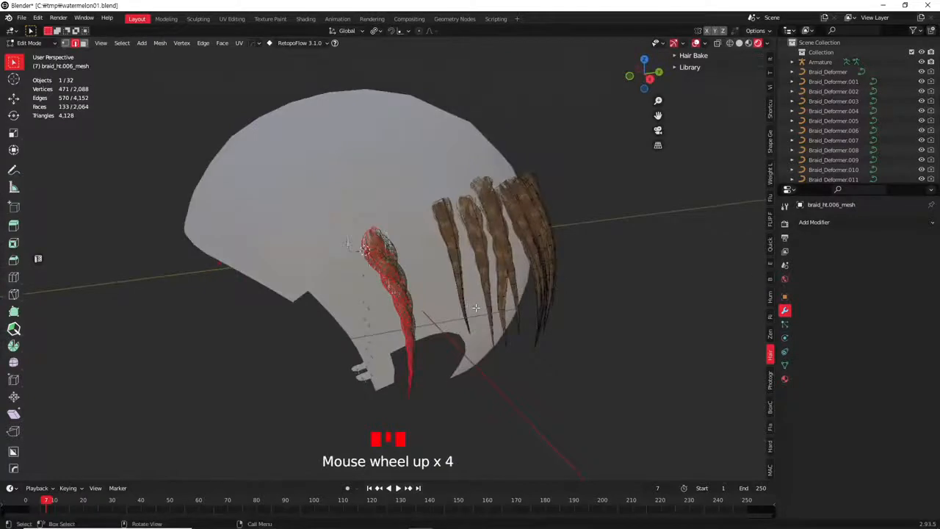